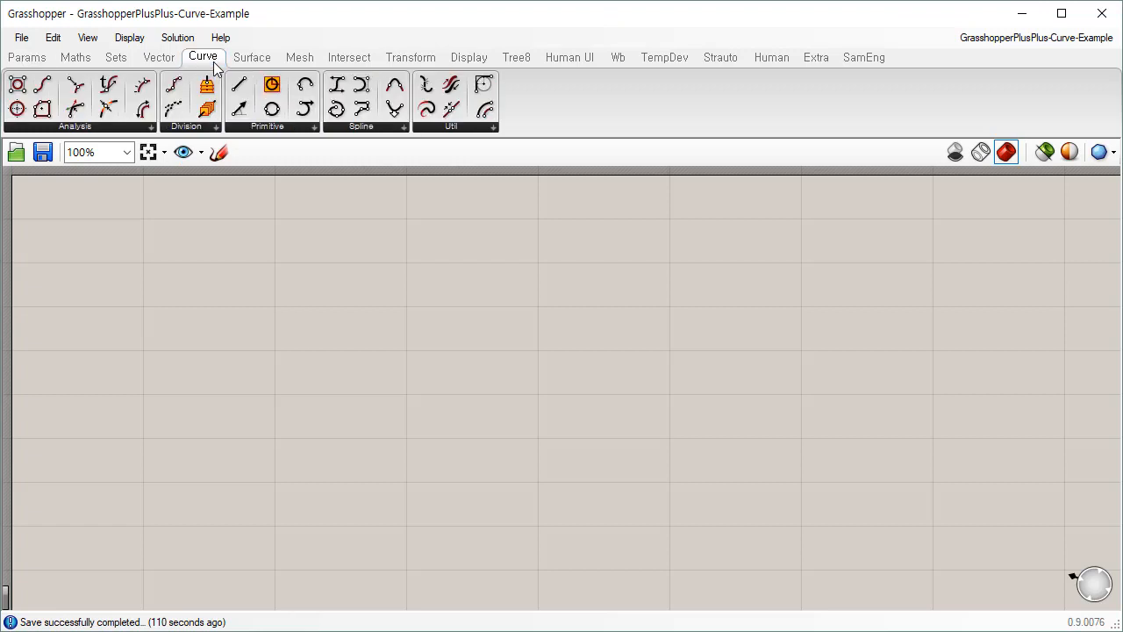
pyautogui.click(197, 129)
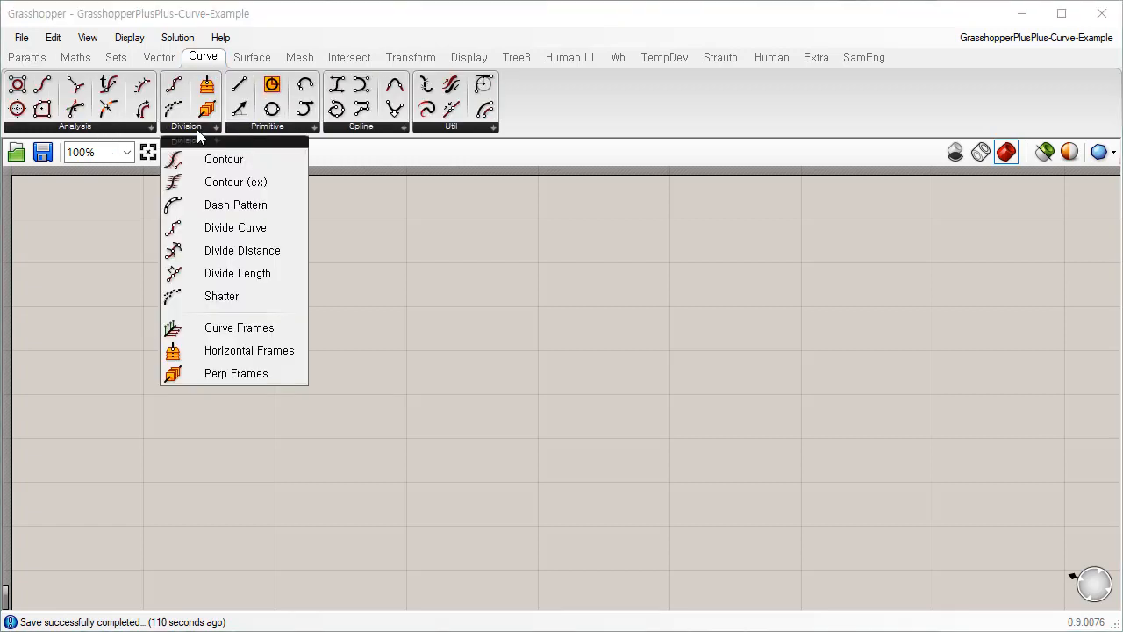
pyautogui.click(138, 127)
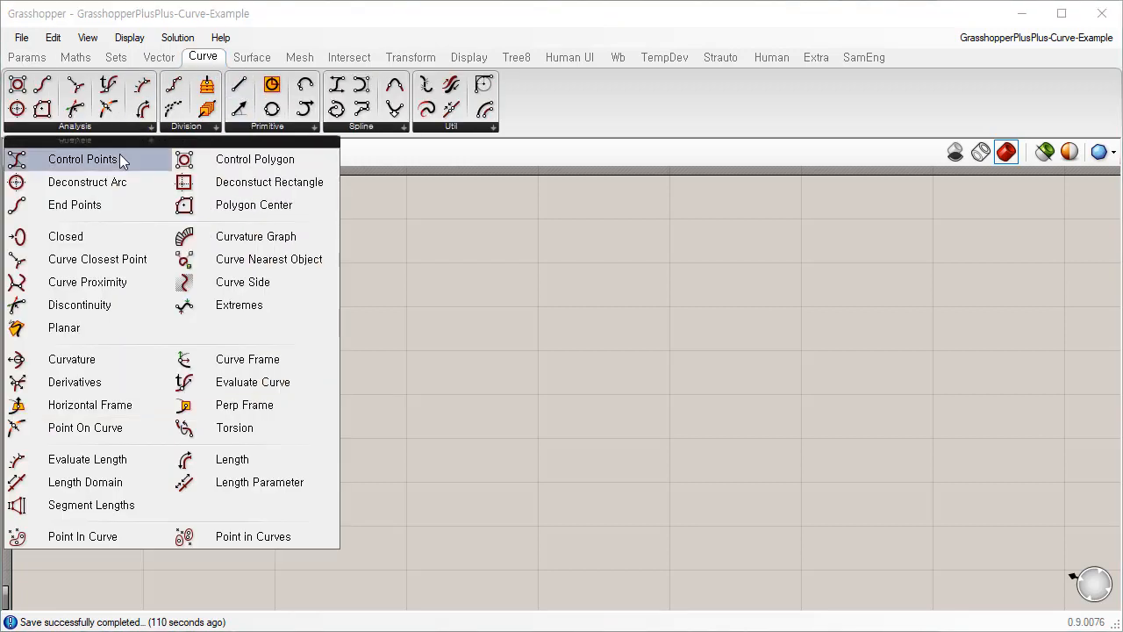
pyautogui.click(457, 127)
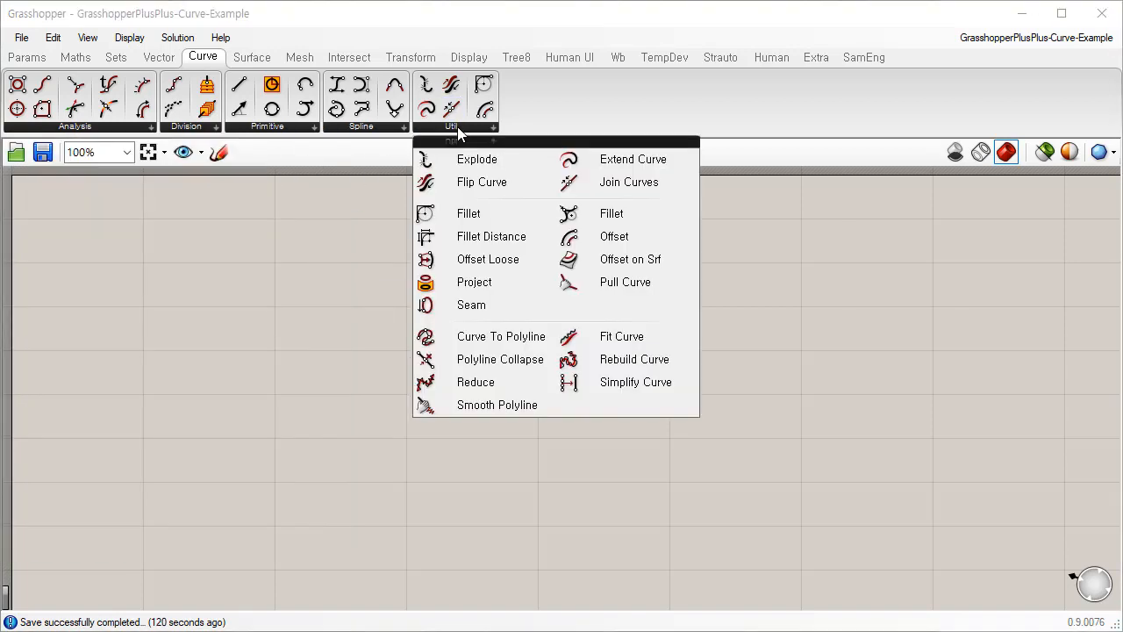
pyautogui.click(374, 129)
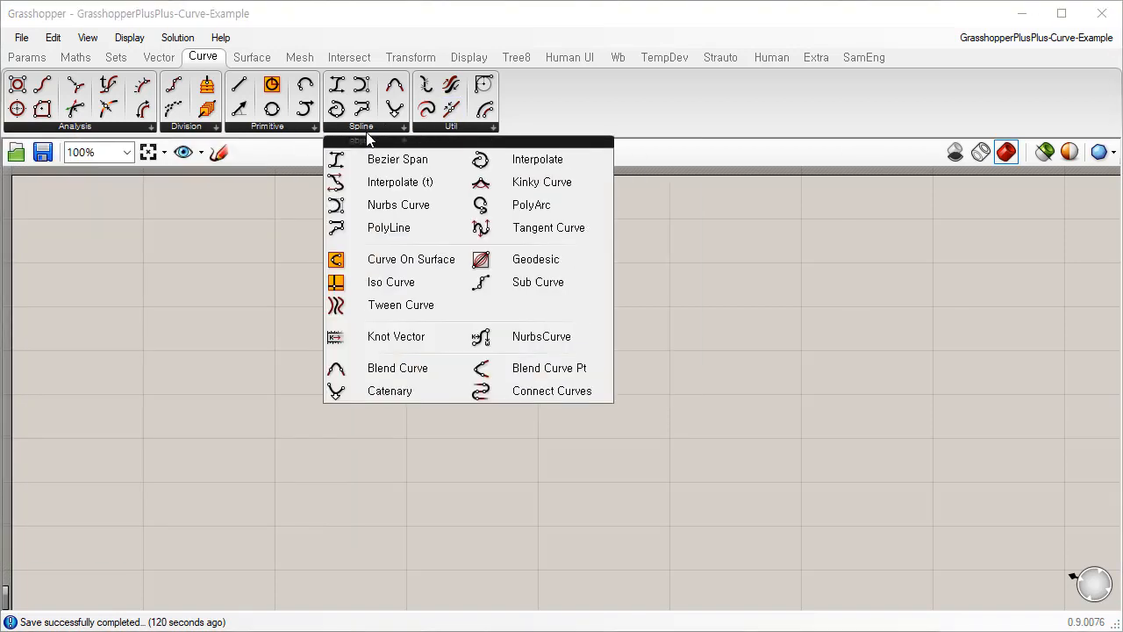
pyautogui.click(269, 137)
# Add a Distance component to the empty canvas and place it near the middle of the view
pyautogui.click(112, 323)
pyautogui.doubleClick(113, 323)
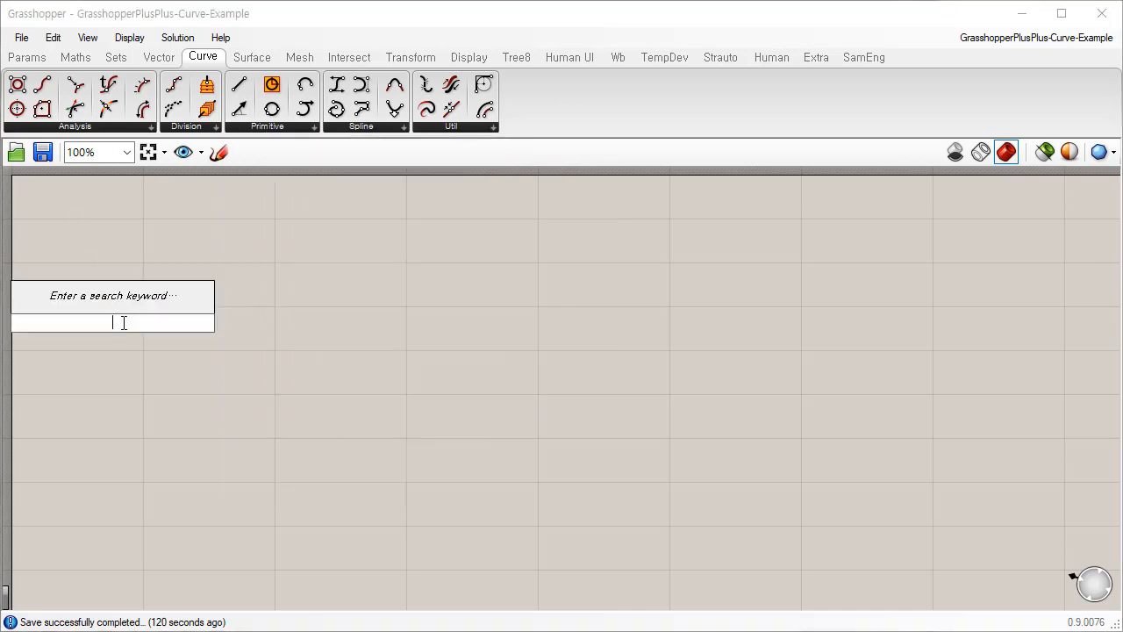
pyautogui.write('dist')
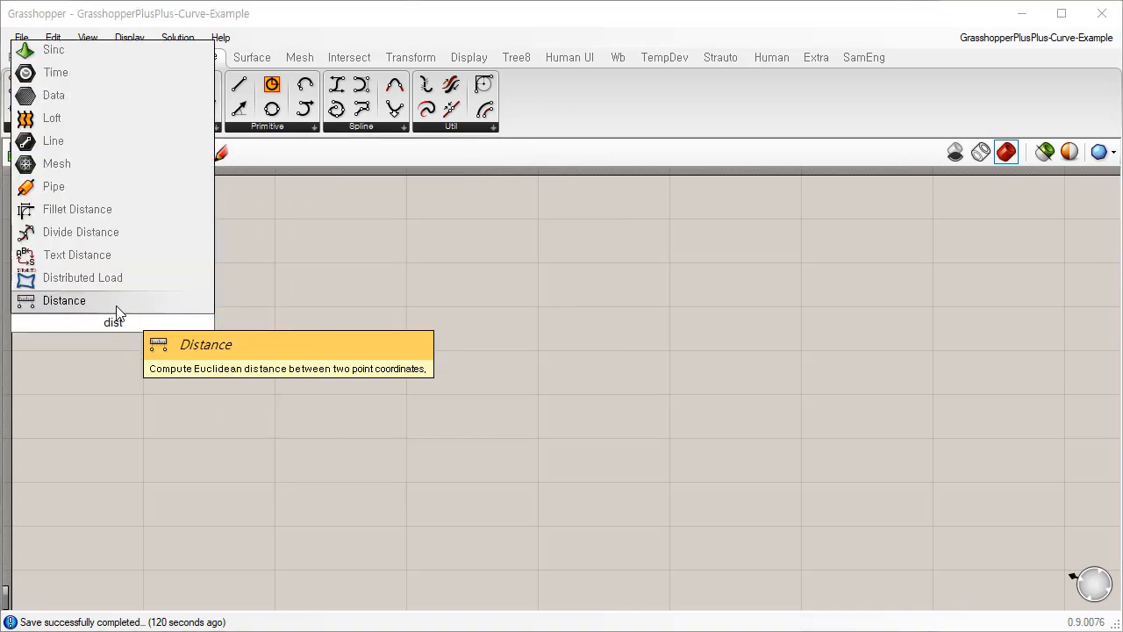
pyautogui.click(121, 305)
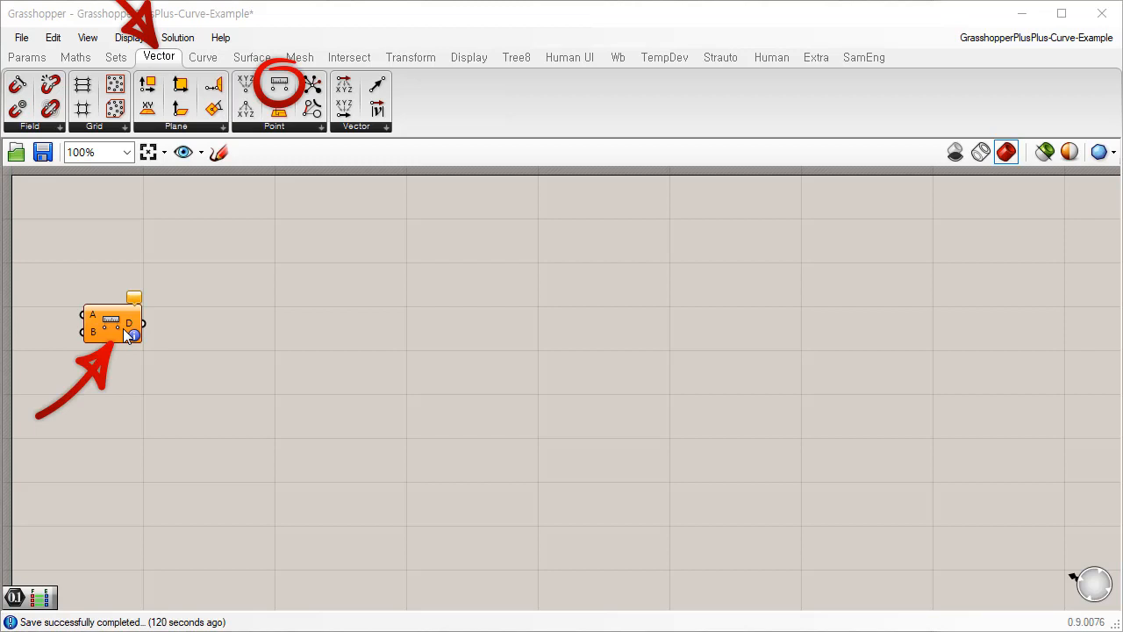
pyautogui.moveTo(112, 323)
pyautogui.mouseDown()
pyautogui.moveTo(507, 381)
pyautogui.moveTo(441, 290)
pyautogui.moveTo(434, 320)
pyautogui.moveTo(386, 312)
pyautogui.mouseUp()
pyautogui.click(492, 374)
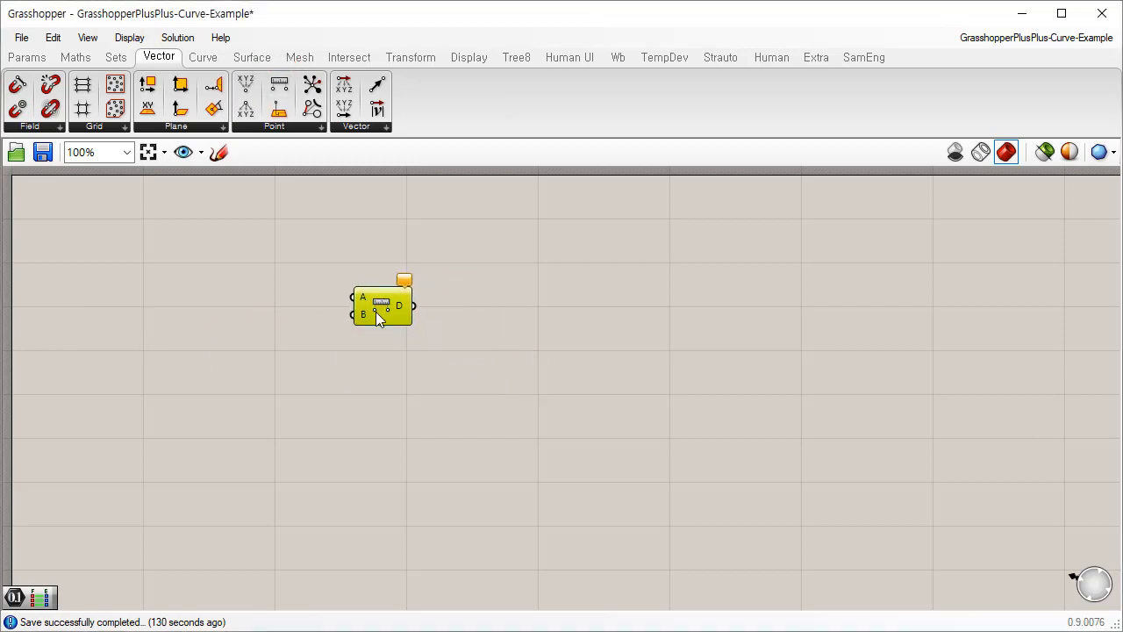
pyautogui.scroll(4, 376, 312)
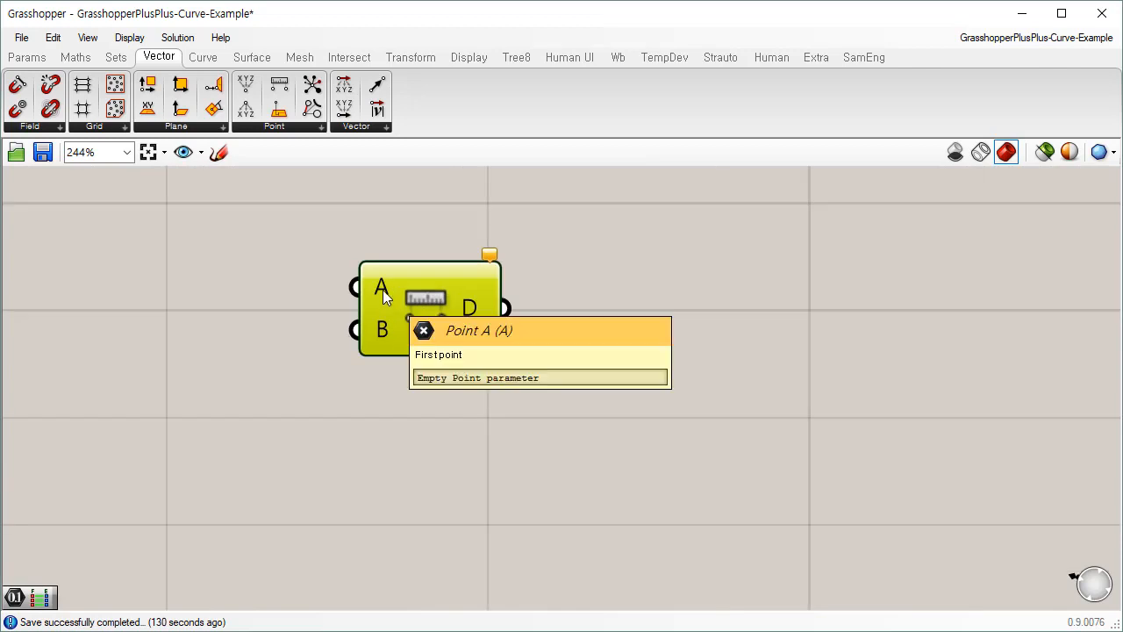
pyautogui.moveTo(418, 311); pyautogui.dragTo(479, 355)
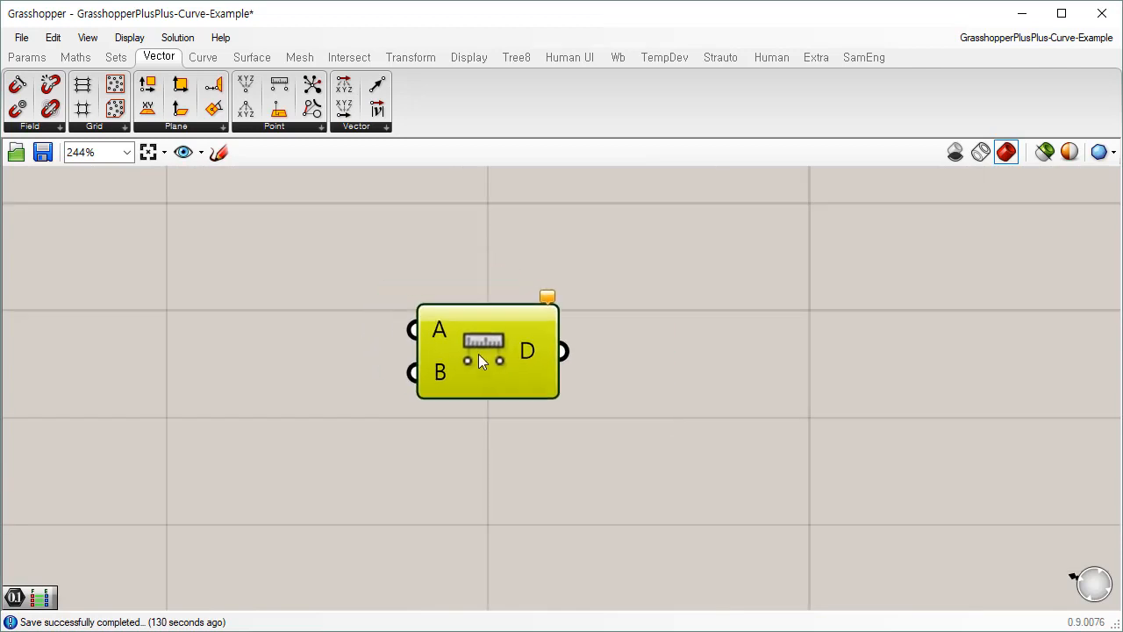
pyautogui.click(310, 317)
# Place two Curve parameters one above the other before the Distance component, leaving a wide gap between them and Distance
pyautogui.click(26, 57)
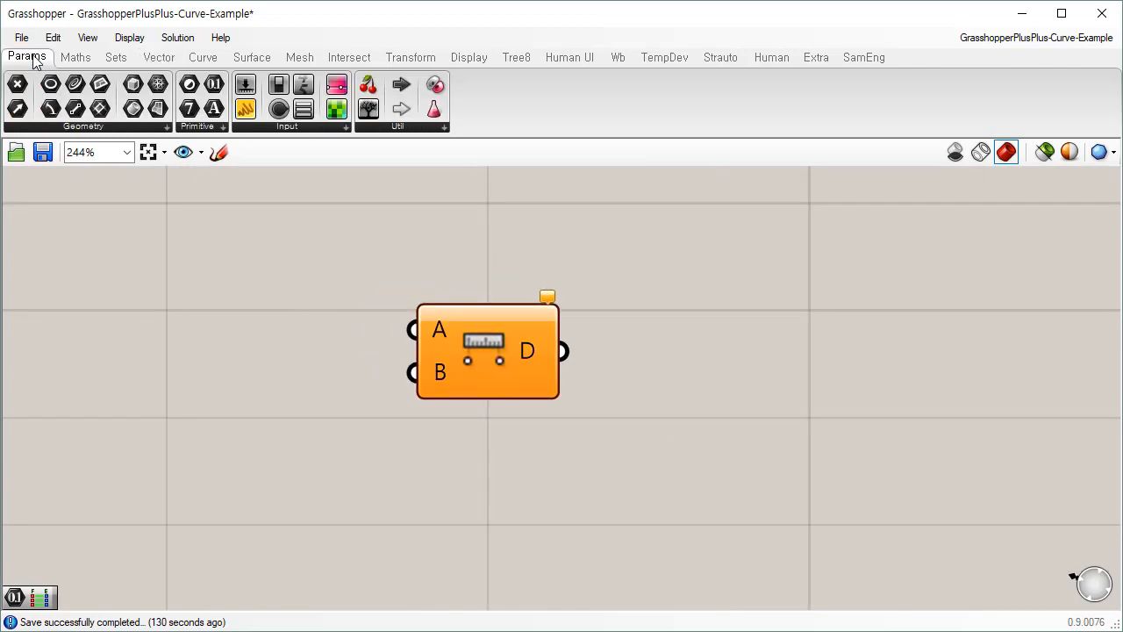
pyautogui.moveTo(74, 87); pyautogui.dragTo(116, 284)
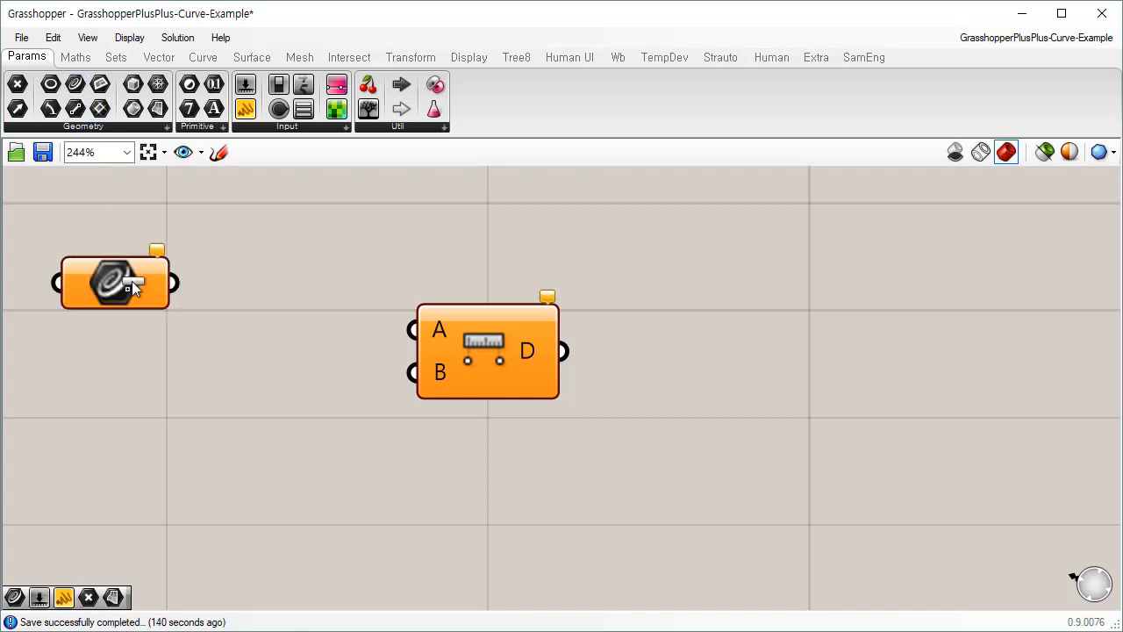
pyautogui.moveTo(108, 386); pyautogui.dragTo(106, 383)
pyautogui.moveTo(483, 363); pyautogui.dragTo(519, 344)
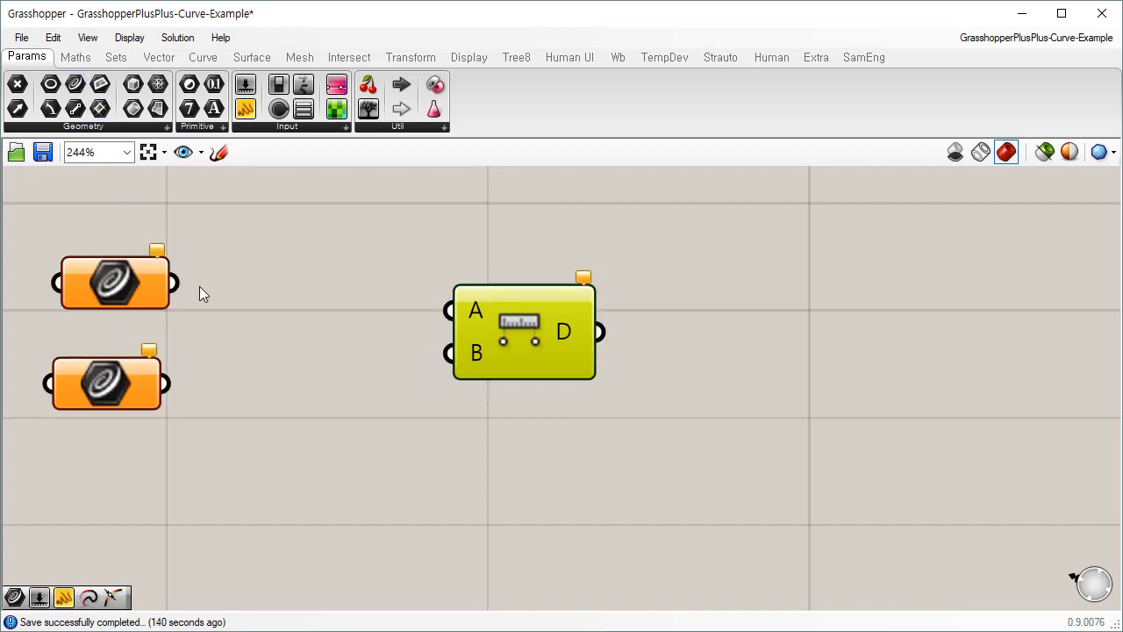
pyautogui.moveTo(174, 283); pyautogui.dragTo(131, 291)
pyautogui.click(119, 281)
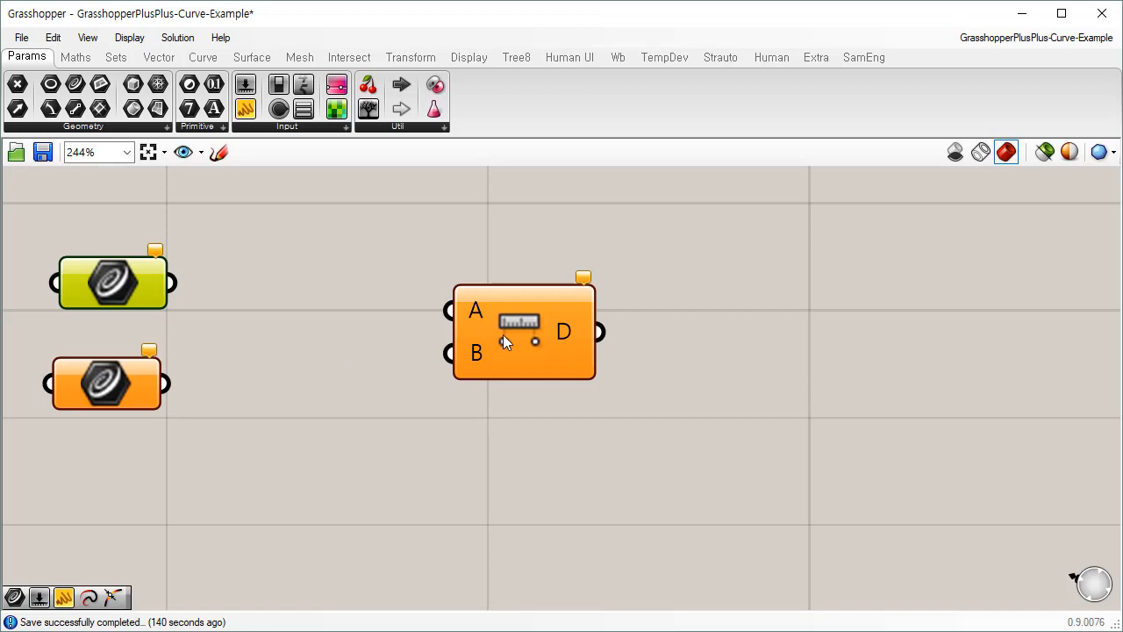
pyautogui.moveTo(503, 336); pyautogui.dragTo(513, 335)
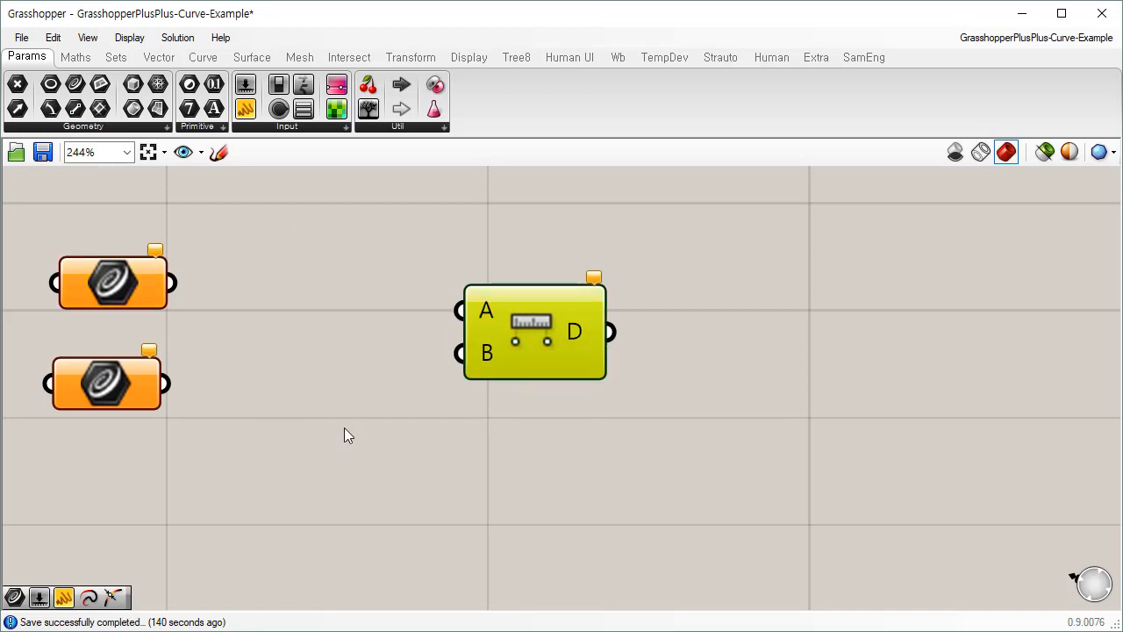
# Insert a Divide Curve component between the Curve parameters and the Distance component, making room by moving Distance further along
pyautogui.click(201, 57)
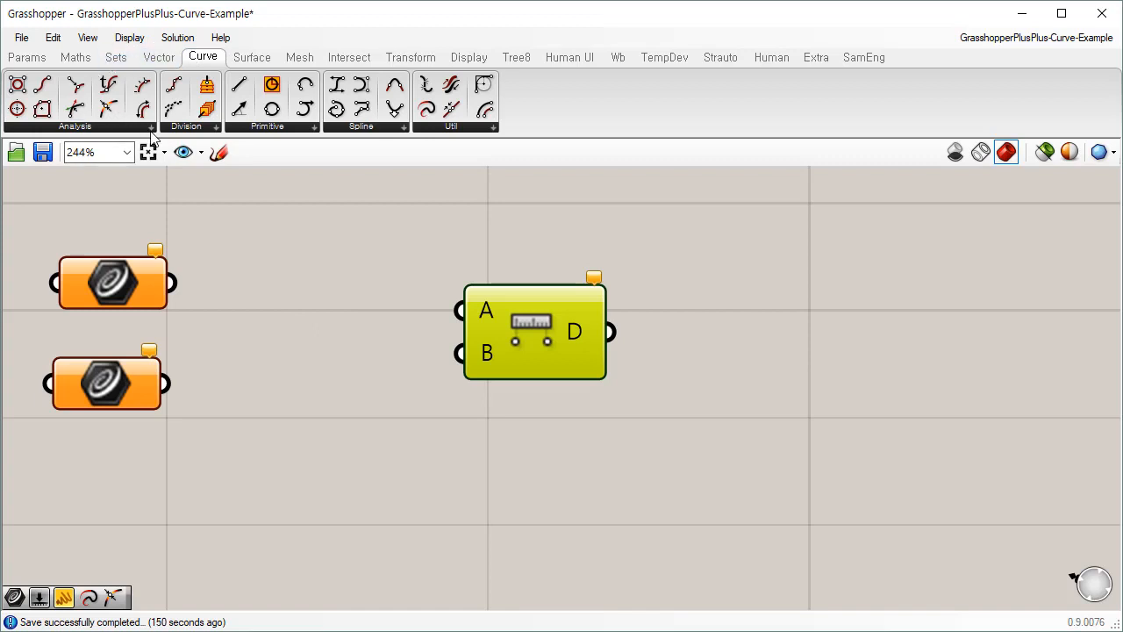
pyautogui.click(195, 127)
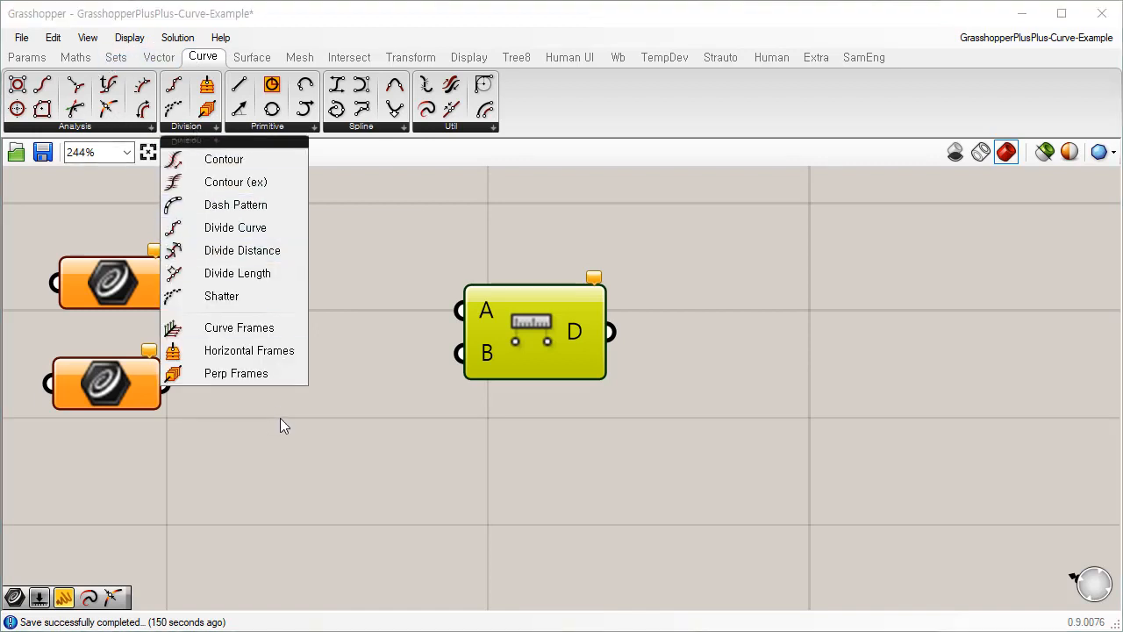
pyautogui.moveTo(211, 227); pyautogui.dragTo(374, 309)
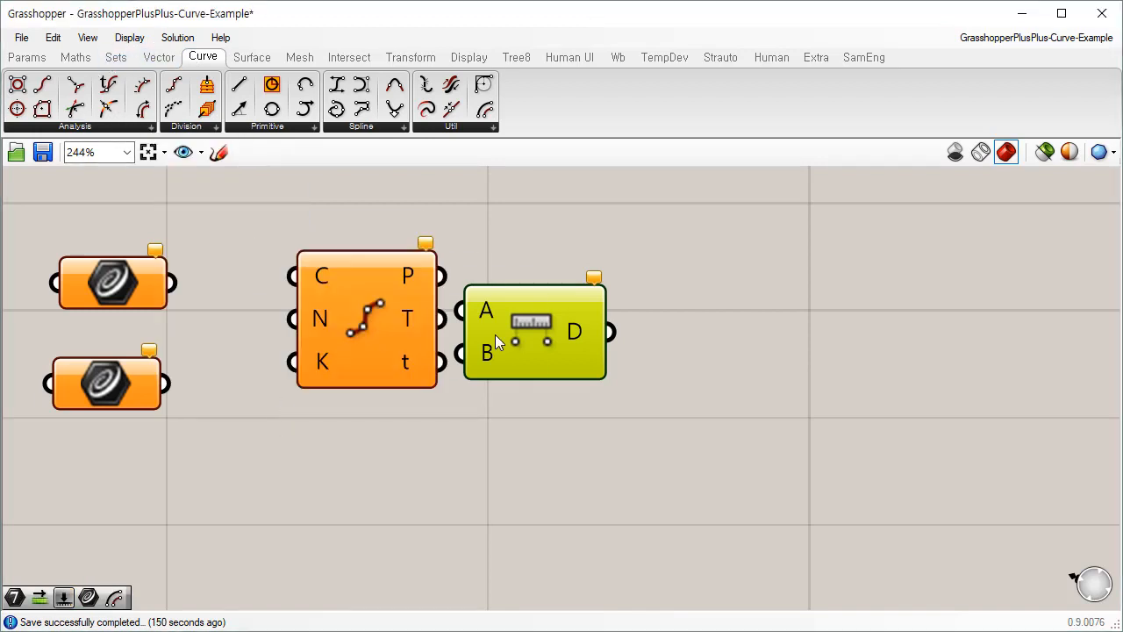
pyautogui.moveTo(495, 334); pyautogui.dragTo(651, 323)
pyautogui.click(366, 338)
pyautogui.moveTo(366, 332); pyautogui.dragTo(364, 348)
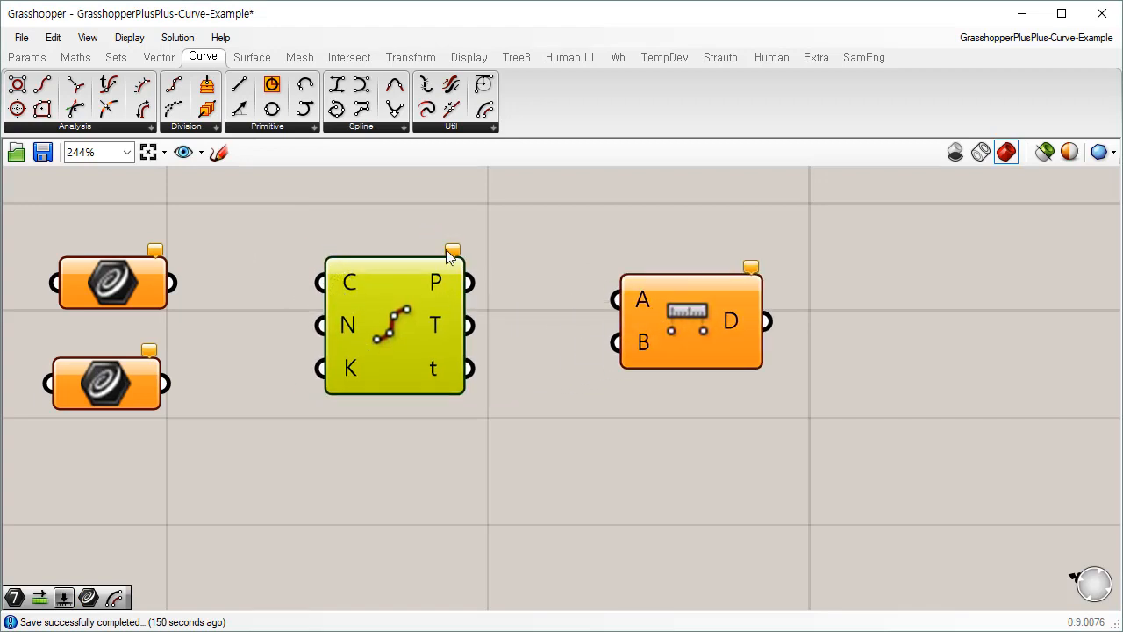
# Lower the second Curve parameter, duplicate Divide Curve beside it, and position Distance midway between the two rows
pyautogui.moveTo(100, 388); pyautogui.dragTo(107, 508)
pyautogui.click(349, 471)
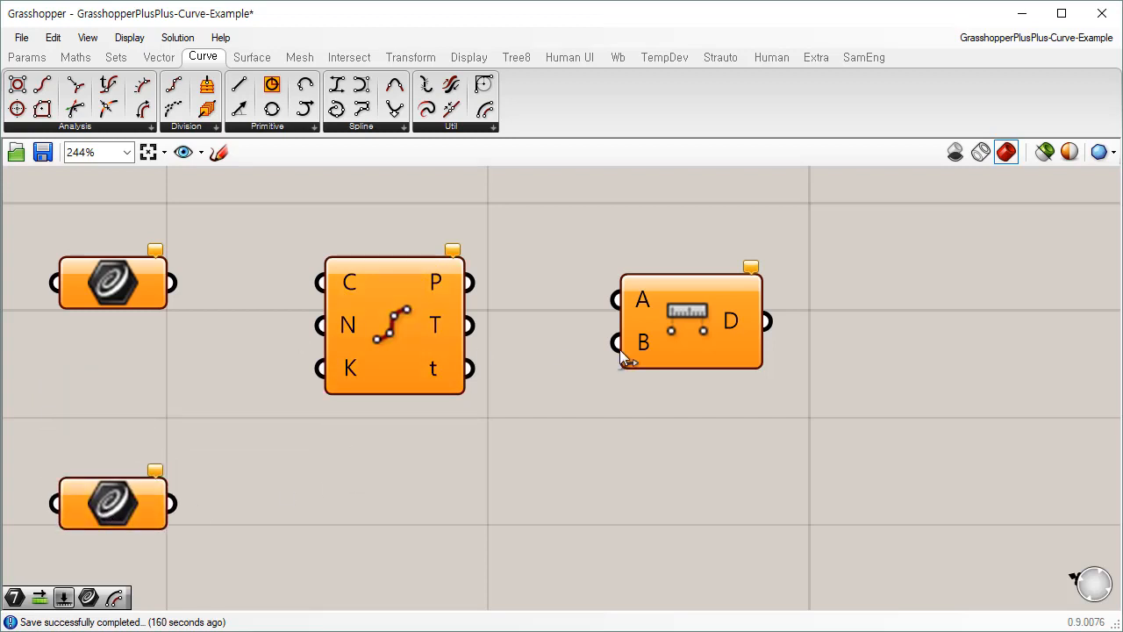
pyautogui.moveTo(674, 326); pyautogui.dragTo(703, 323)
pyautogui.moveTo(400, 327); pyautogui.dragTo(412, 556)
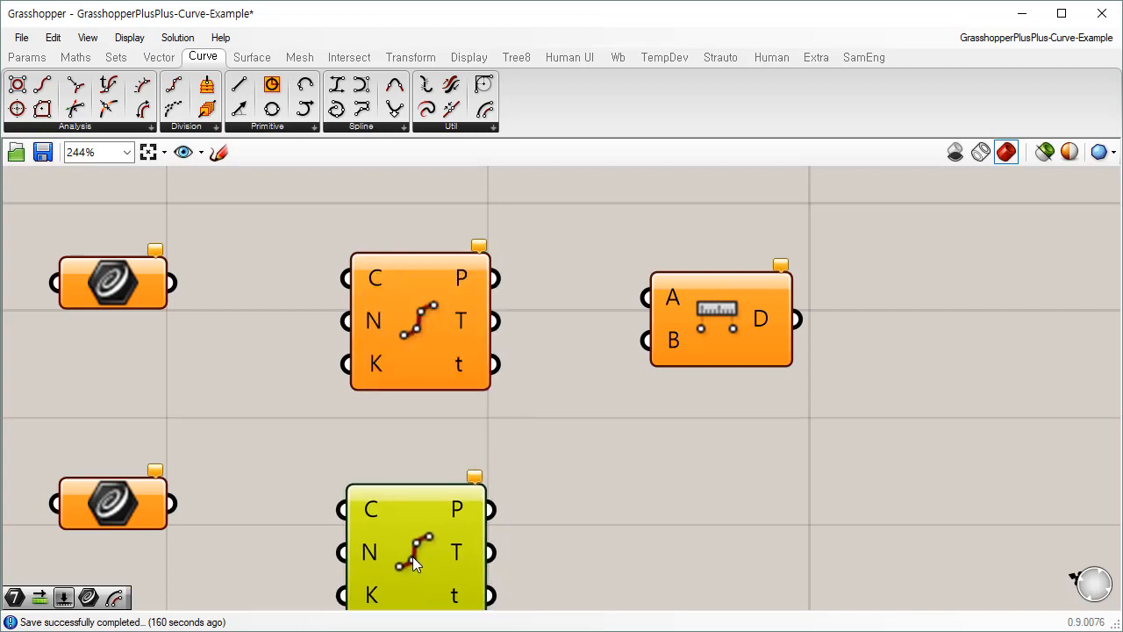
pyautogui.click(599, 463)
pyautogui.moveTo(723, 359); pyautogui.dragTo(727, 421)
# Add a Number parameter just after the Distance component, level with its D output
pyautogui.click(19, 56)
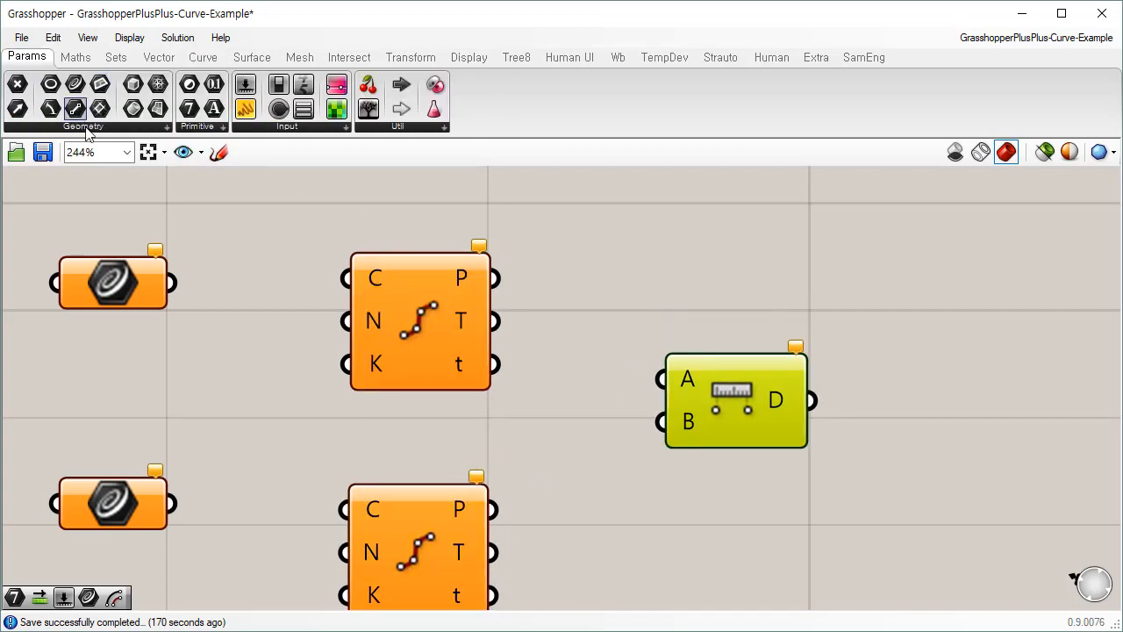
pyautogui.click(210, 89)
pyautogui.click(936, 403)
pyautogui.moveTo(926, 410); pyautogui.dragTo(940, 409)
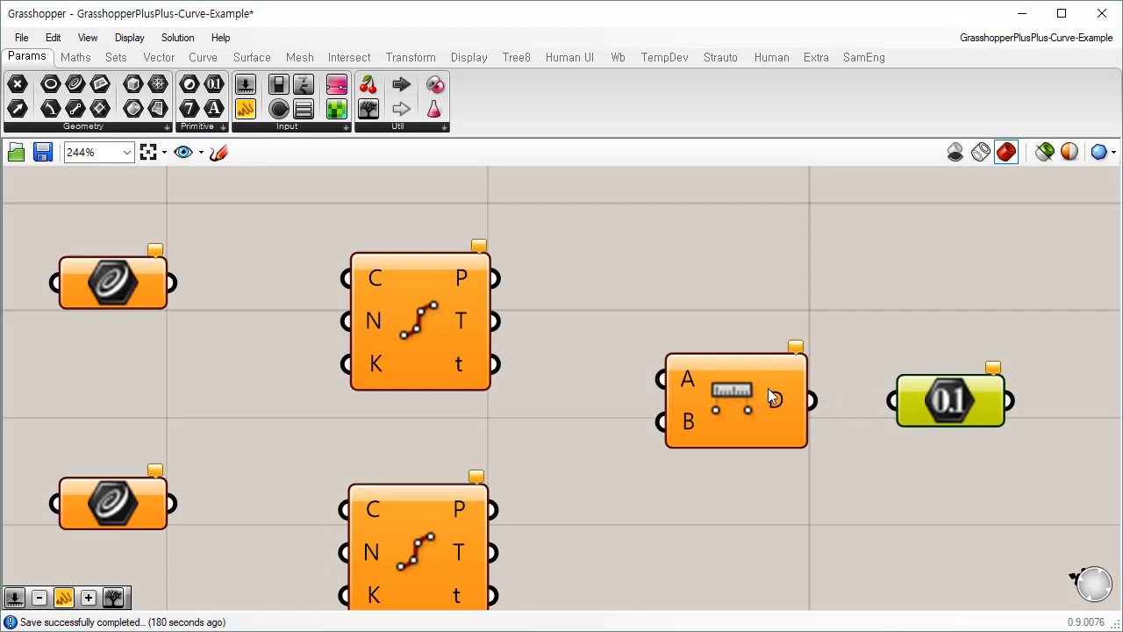
pyautogui.click(79, 286)
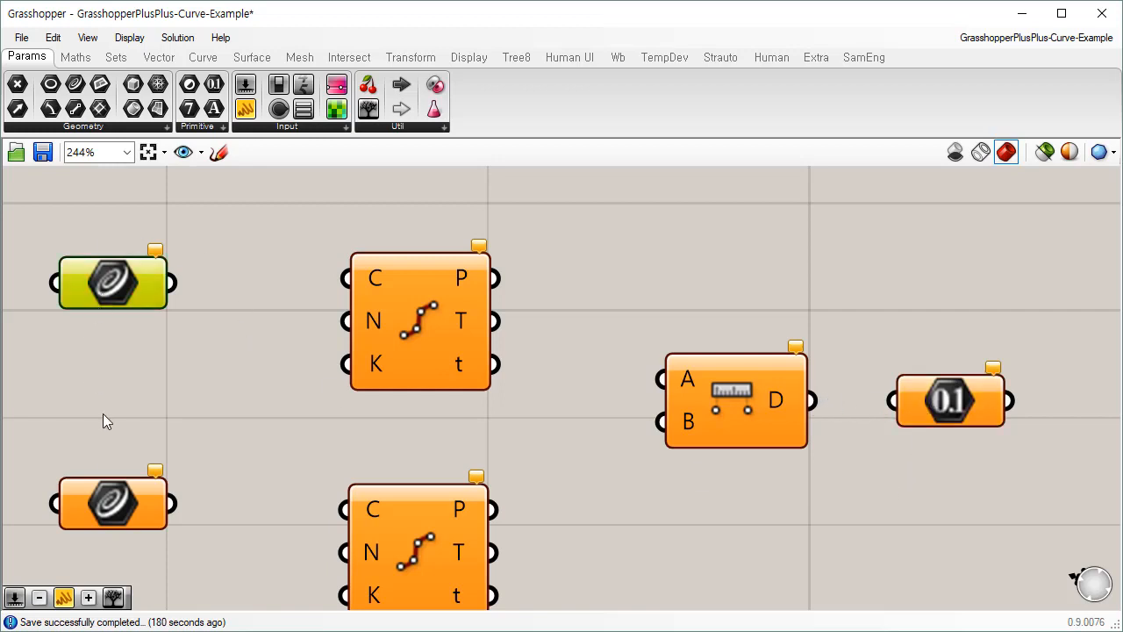
pyautogui.click(117, 523)
pyautogui.click(965, 419)
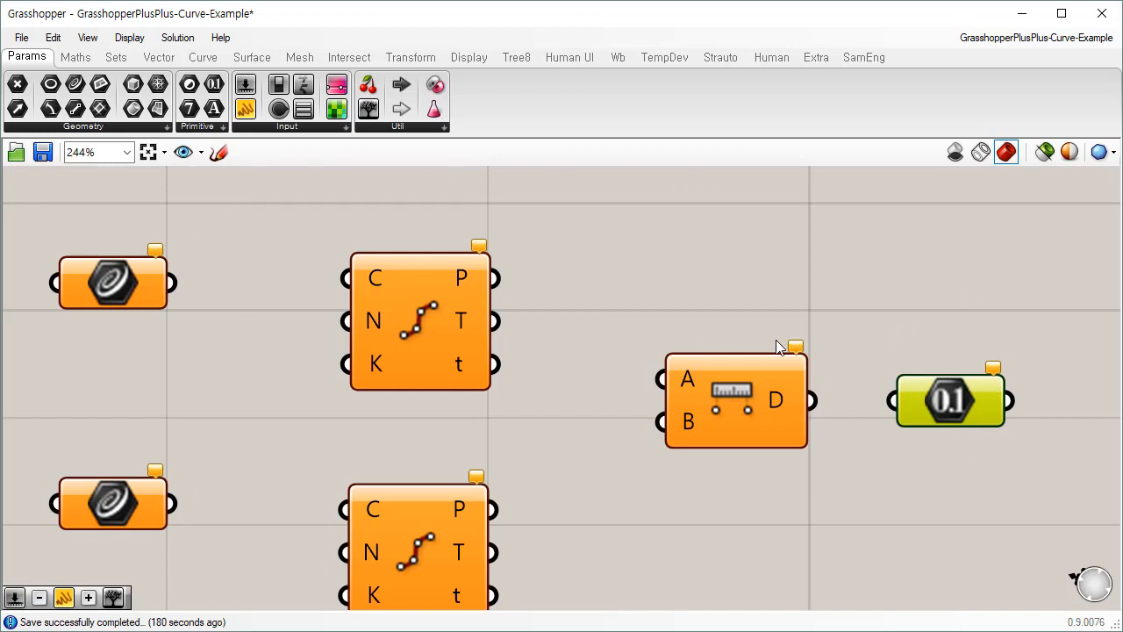
# Group the two Curve parameters, both Divide Curve components, Distance and Number together
pyautogui.scroll(-3, 777, 348)
pyautogui.moveTo(705, 425); pyautogui.dragTo(669, 418, button='right')
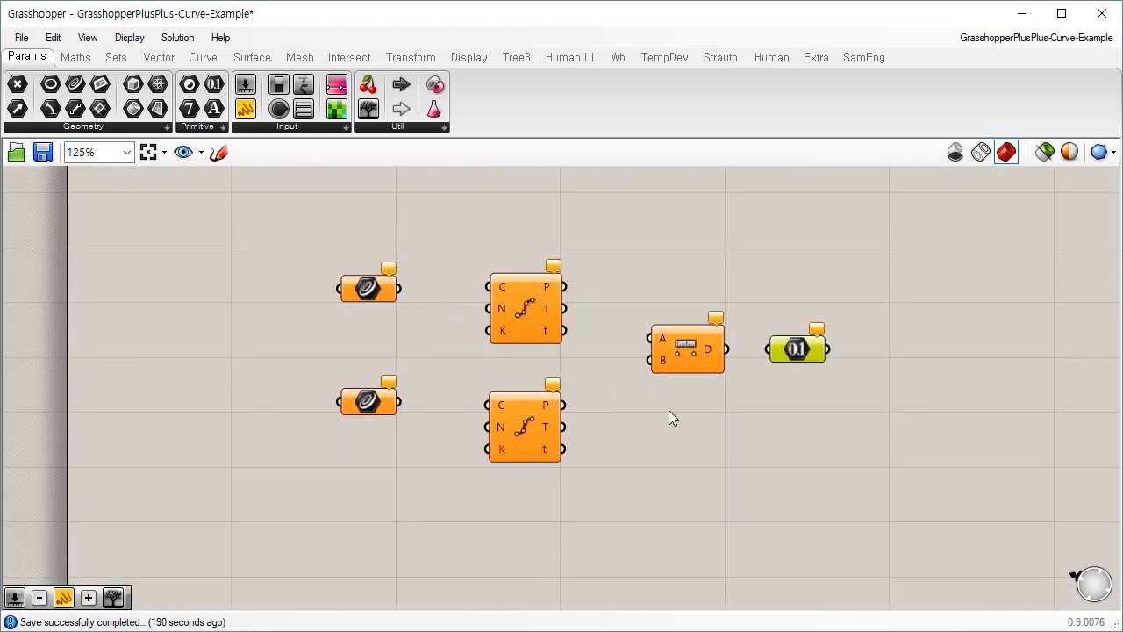
pyautogui.moveTo(849, 232); pyautogui.dragTo(279, 521)
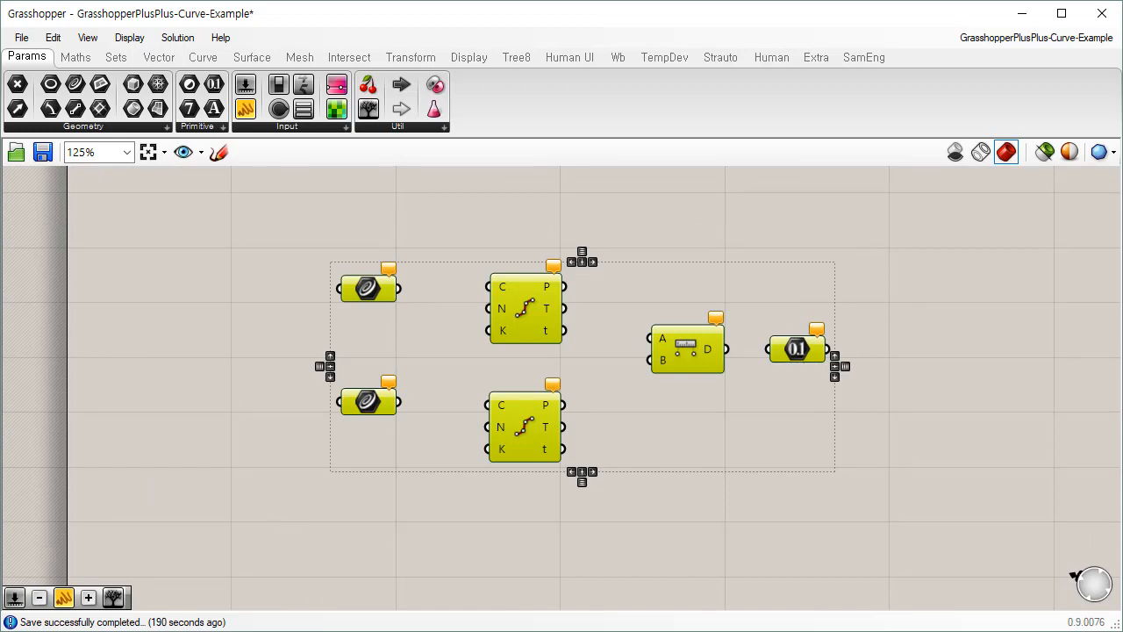
pyautogui.hotkey('ctrl', 'g')
pyautogui.click(631, 530)
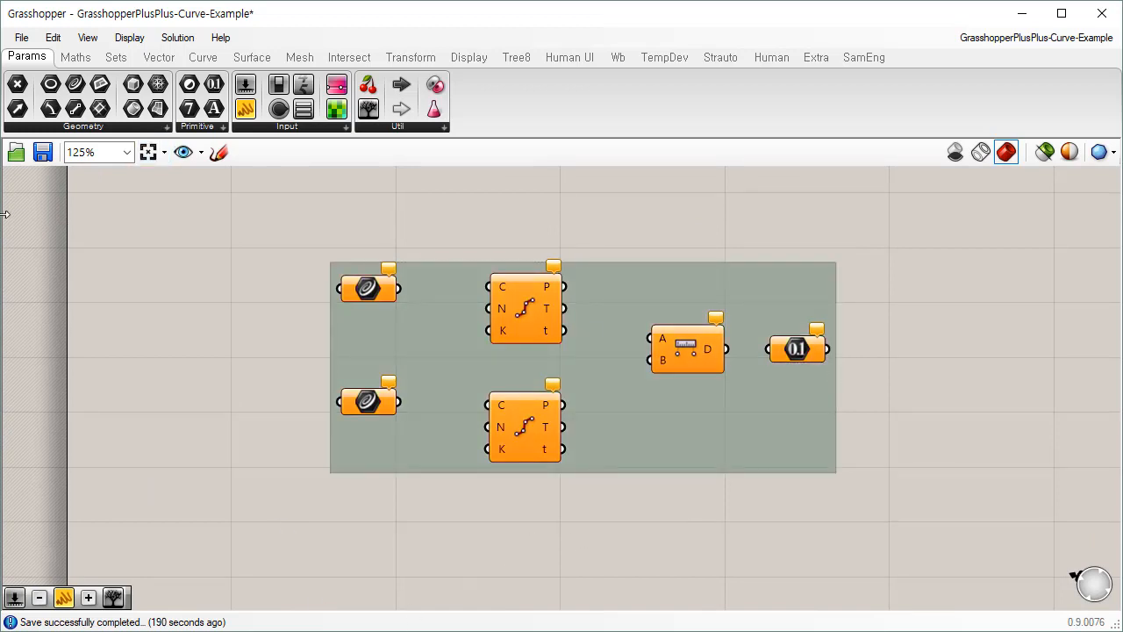
# Narrow the Grasshopper window to expose the Rhino viewport and draw a rising S-shaped control-point curve there
pyautogui.moveTo(4, 213); pyautogui.dragTo(444, 342)
pyautogui.click(88, 248)
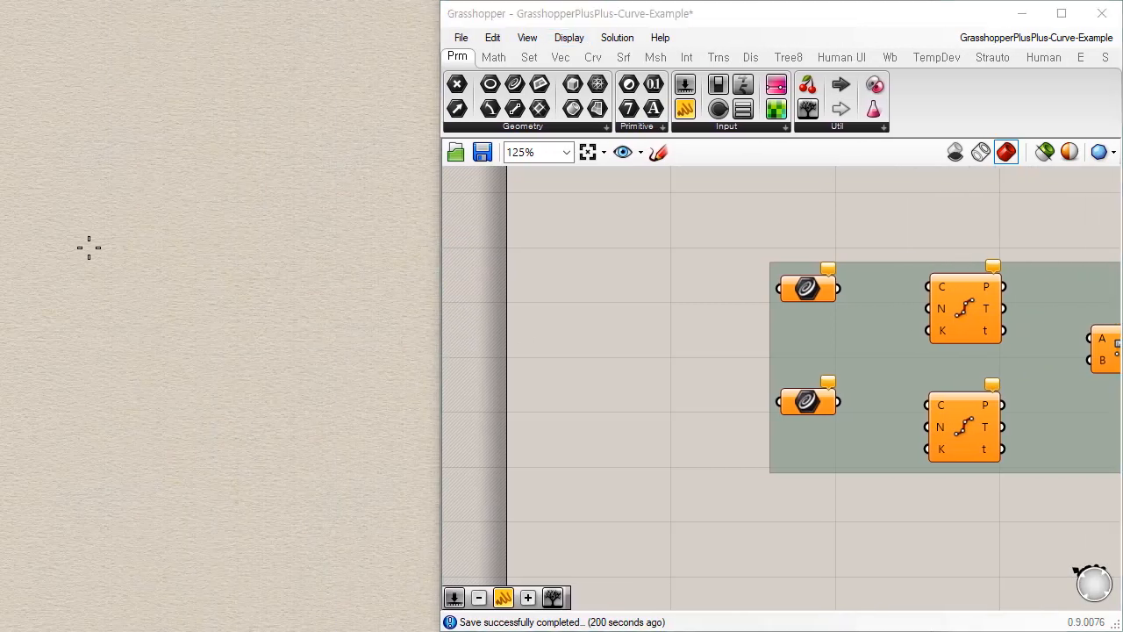
pyautogui.click(112, 333)
pyautogui.click(183, 302)
pyautogui.click(283, 267)
pyautogui.press('Return')
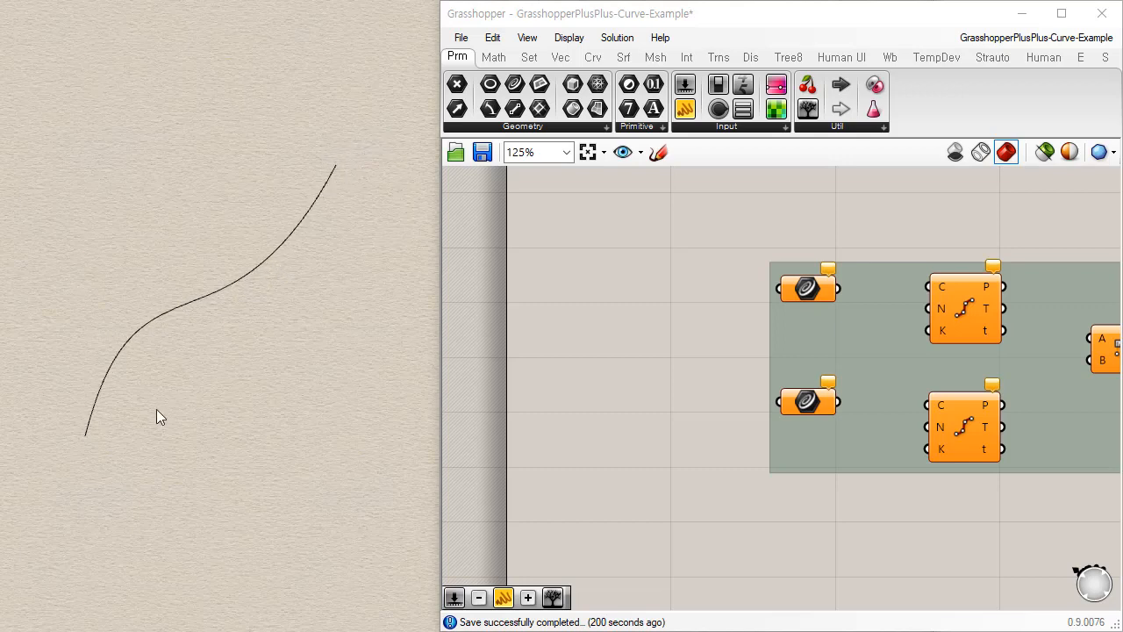
# Draw a second rising control-point curve below the first one in the Rhino viewport
pyautogui.press('Return')
pyautogui.click(134, 489)
pyautogui.click(280, 425)
pyautogui.click(330, 313)
pyautogui.click(372, 185)
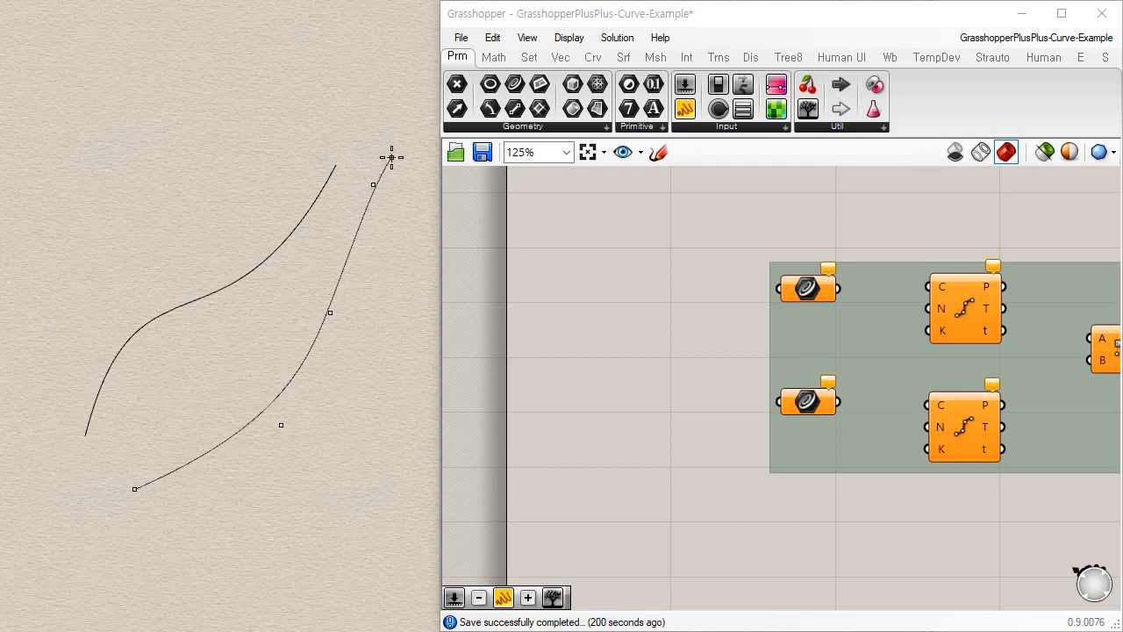
pyautogui.press('Return')
pyautogui.moveTo(294, 364); pyautogui.dragTo(313, 456, button='right')
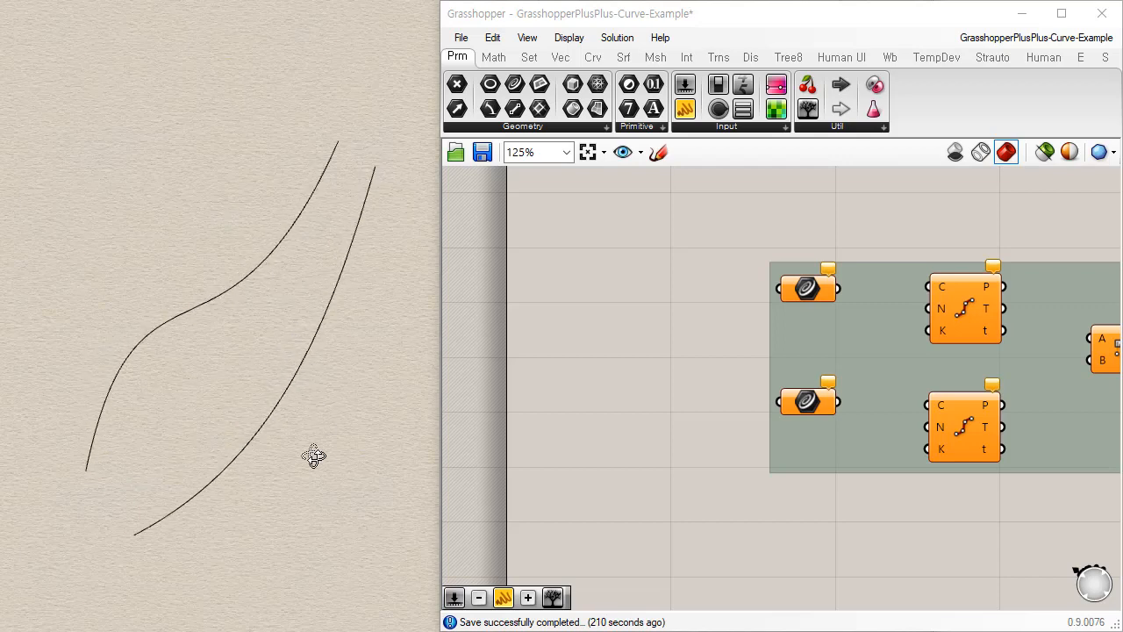
# Assign the upper Rhino curve to the first Curve parameter and shift that curve slightly away from the second one
pyautogui.rightClick(805, 292)
pyautogui.click(820, 571)
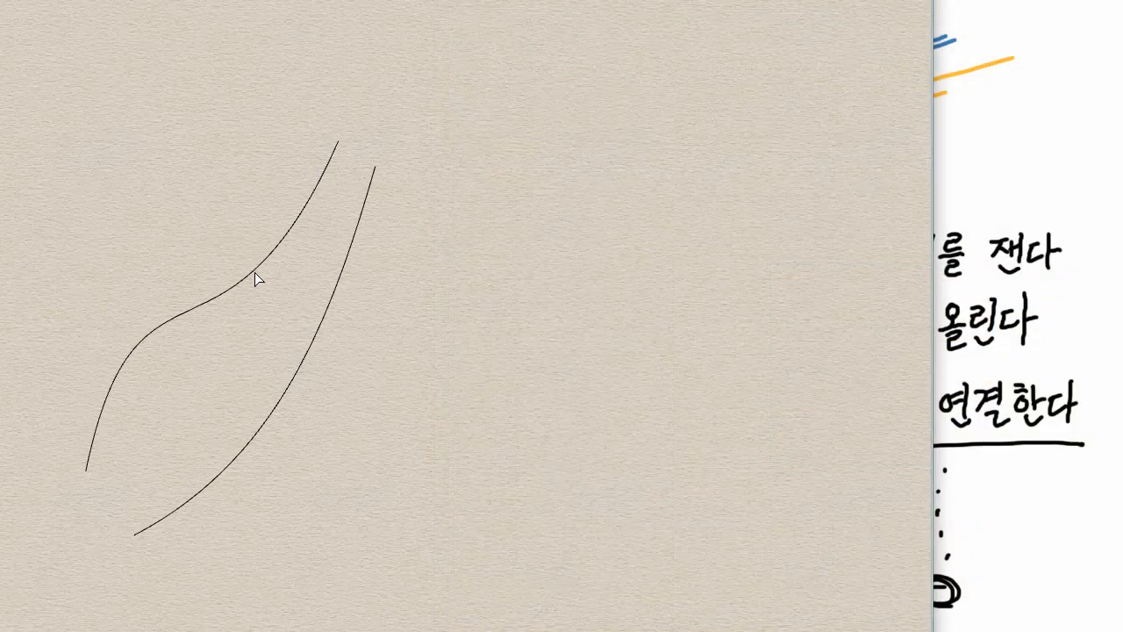
pyautogui.click(254, 272)
pyautogui.moveTo(255, 281); pyautogui.dragTo(243, 295)
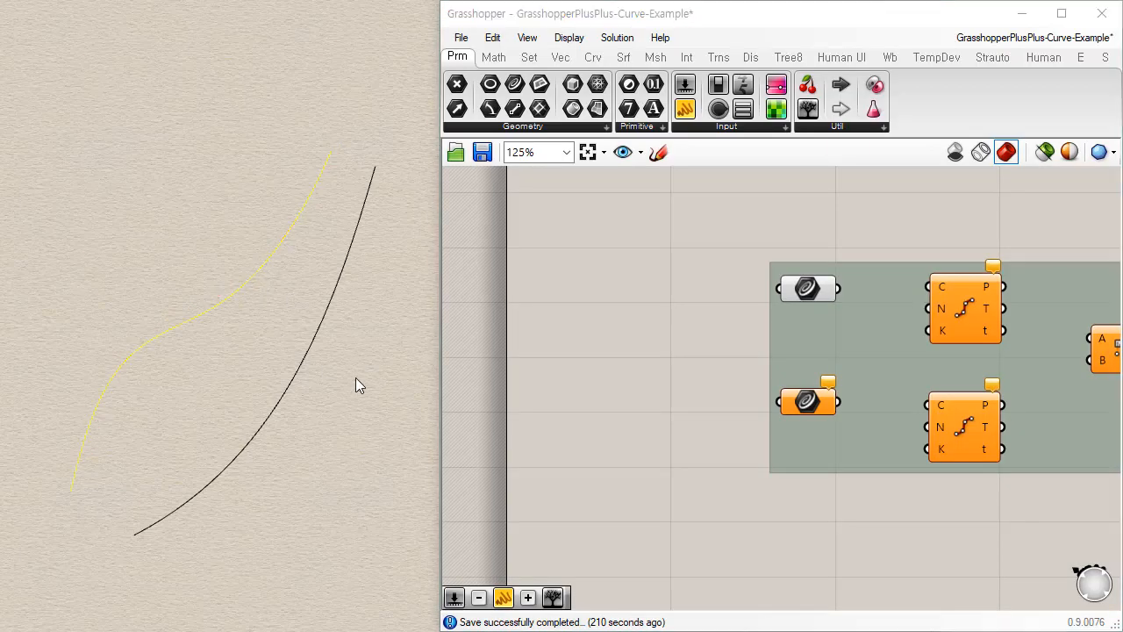
pyautogui.click(355, 377)
# Assign the lower Rhino curve to the second Curve parameter and wire each Curve parameter into its Divide Curve component's C input
pyautogui.rightClick(808, 408)
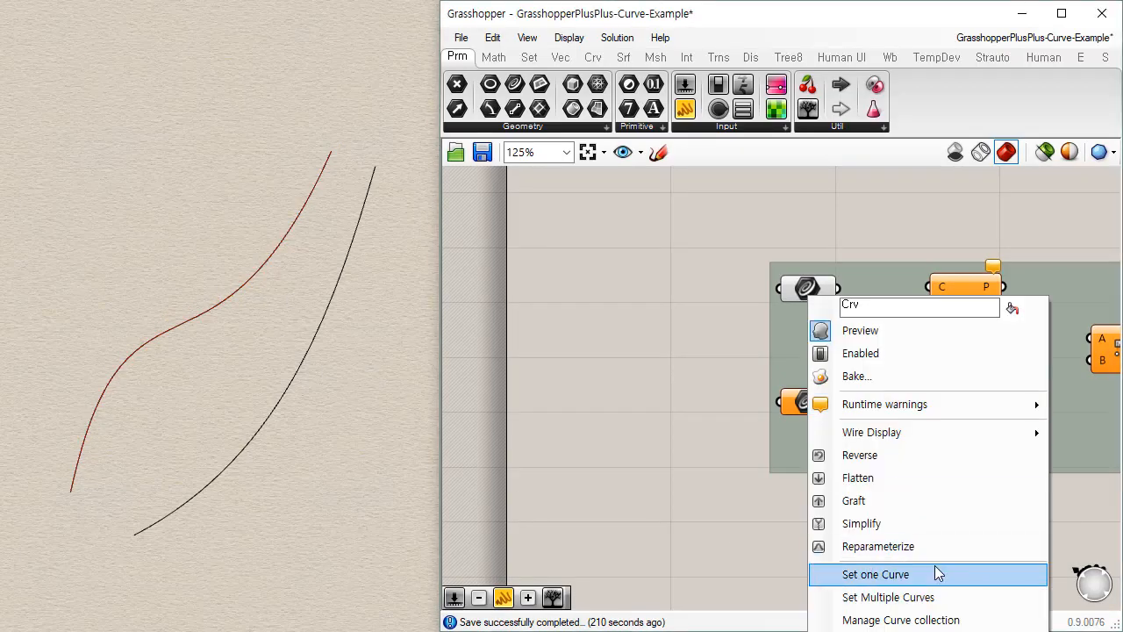
pyautogui.click(935, 567)
pyautogui.click(275, 393)
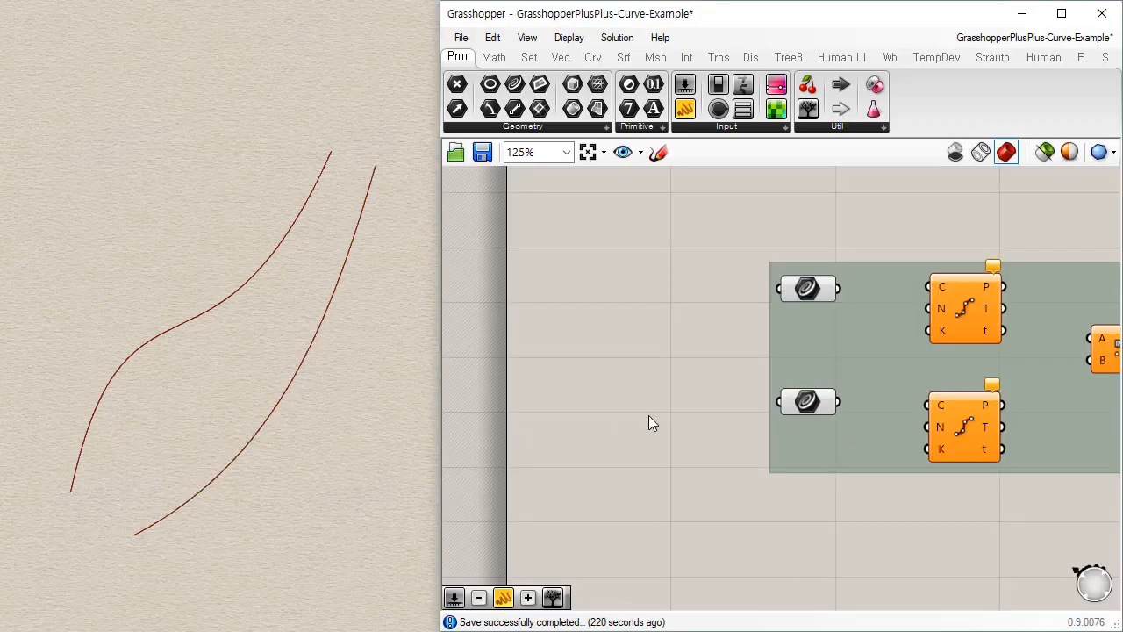
pyautogui.moveTo(838, 289); pyautogui.dragTo(928, 287)
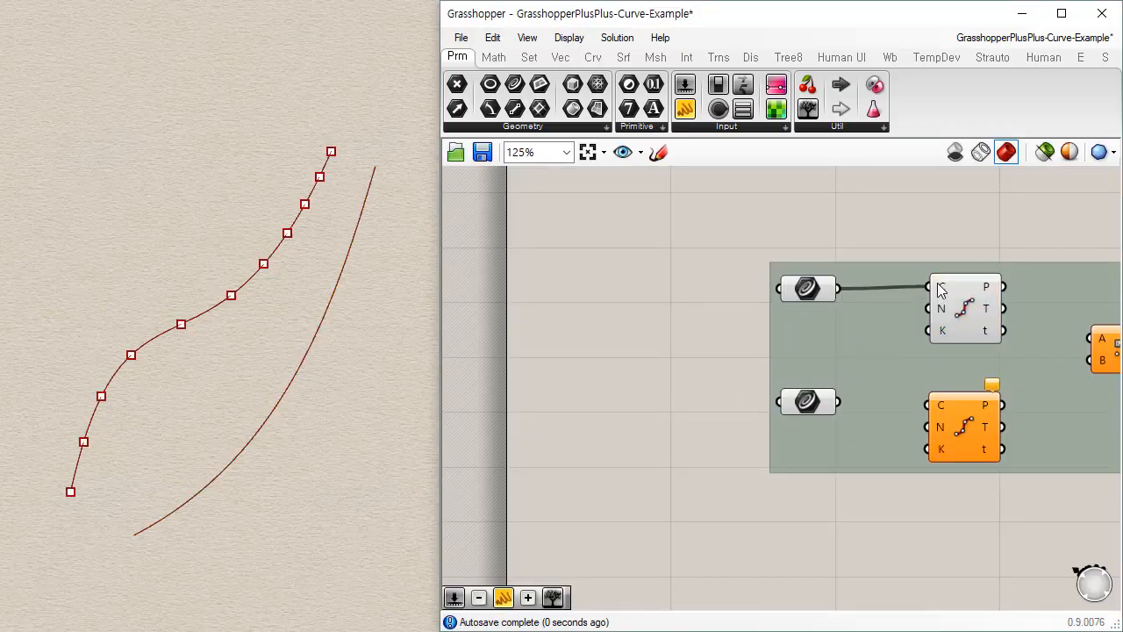
pyautogui.moveTo(840, 401); pyautogui.dragTo(928, 404)
# Wire the P outputs of the two Divide Curve components into Distance's A and B inputs, and Distance's D output into the Number parameter
pyautogui.moveTo(936, 469); pyautogui.dragTo(747, 476, button='right')
pyautogui.moveTo(813, 279); pyautogui.dragTo(899, 326)
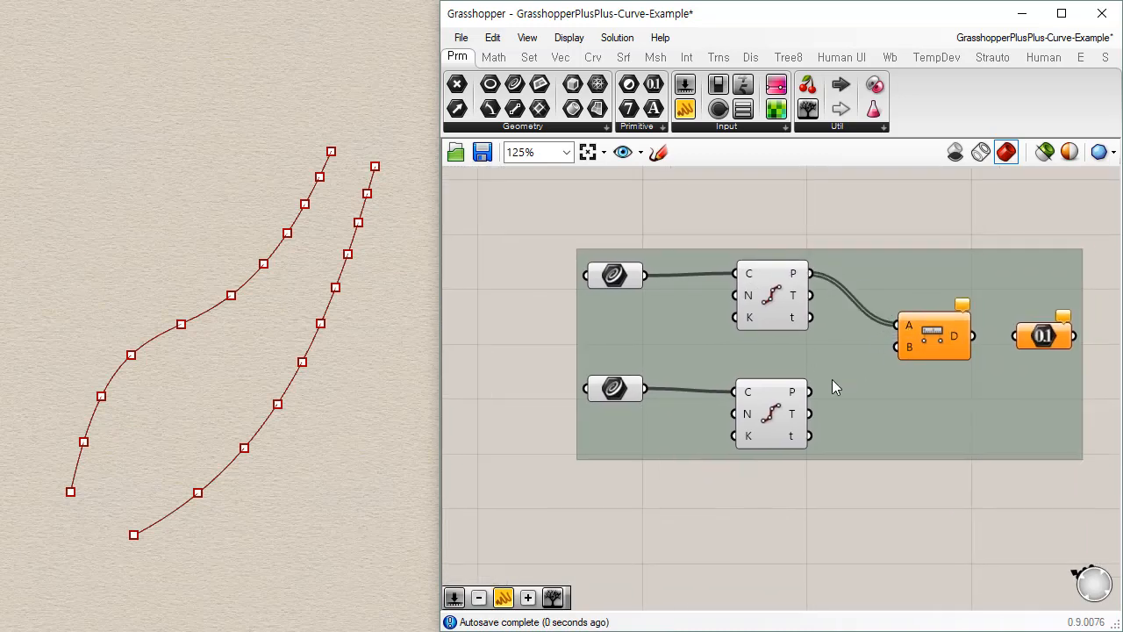
pyautogui.moveTo(810, 391); pyautogui.dragTo(910, 367)
pyautogui.moveTo(948, 476); pyautogui.dragTo(855, 476, button='right')
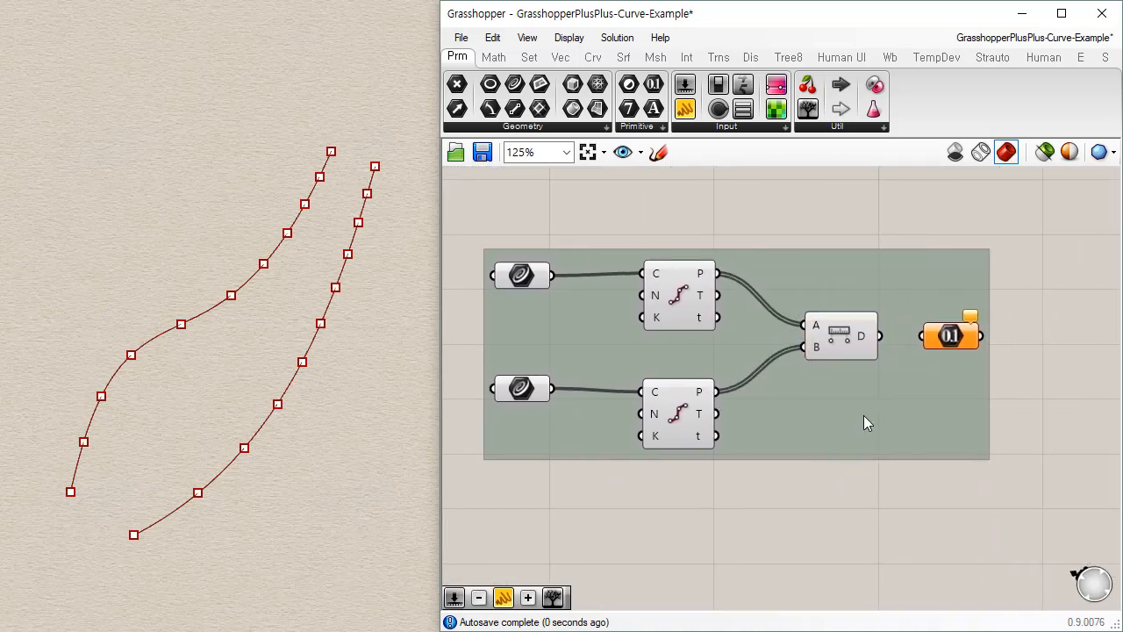
pyautogui.moveTo(878, 336); pyautogui.dragTo(934, 336)
# Place a Panel beside the group and feed it from the Number parameter
pyautogui.moveTo(1010, 251); pyautogui.dragTo(885, 253, button='right')
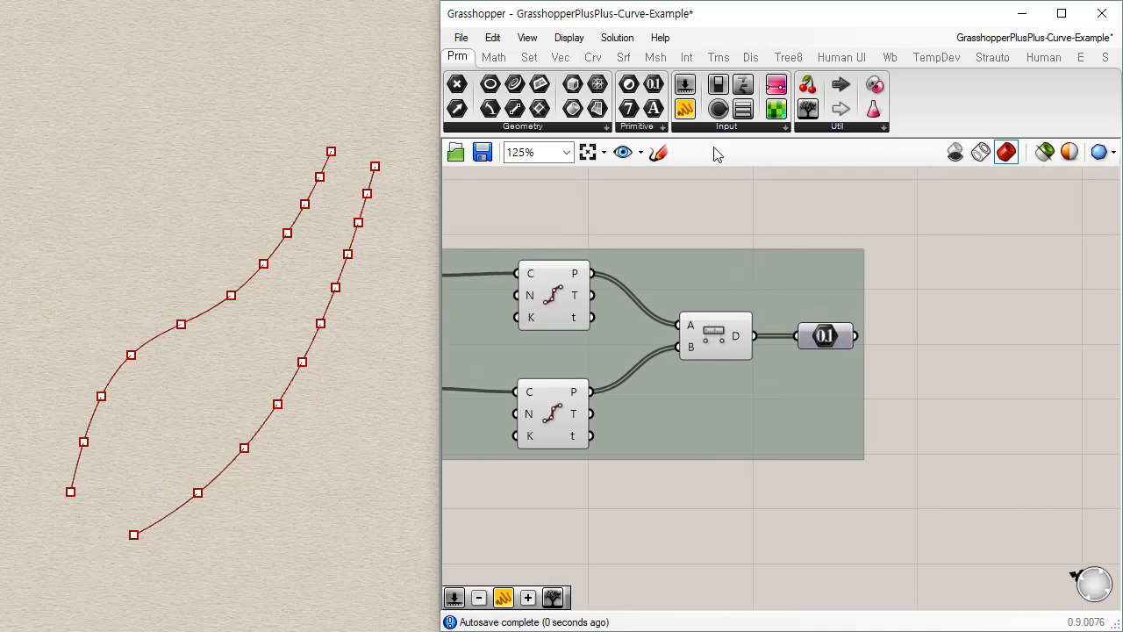
pyautogui.moveTo(1009, 356); pyautogui.dragTo(1009, 354)
pyautogui.rightClick(976, 331)
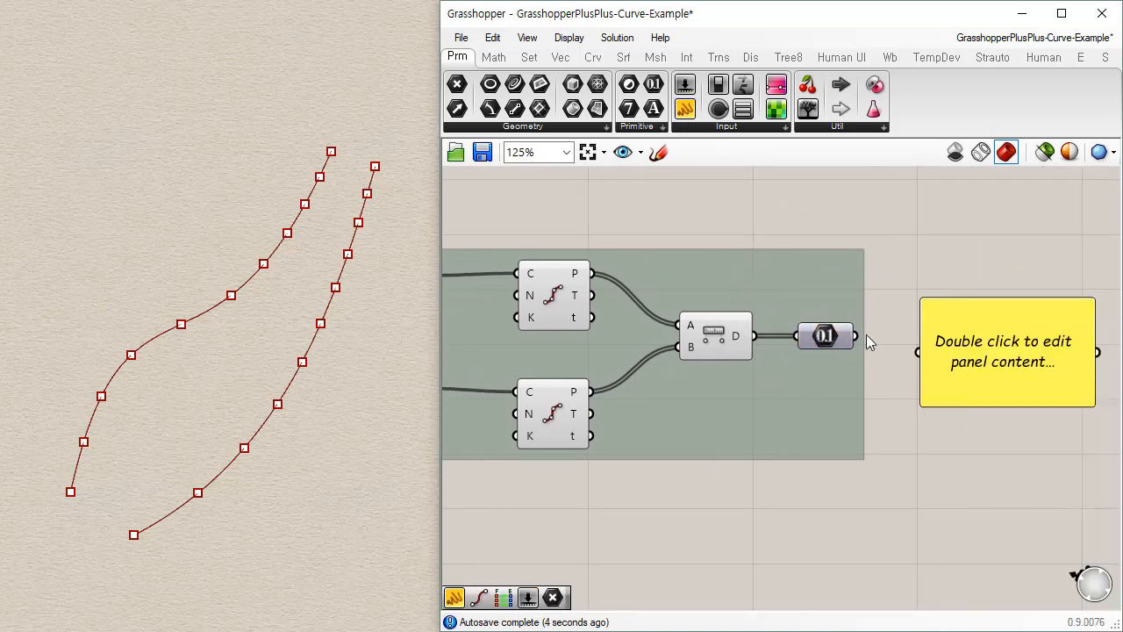
pyautogui.moveTo(856, 336); pyautogui.dragTo(920, 353)
# Make the Panel taller and narrower so it shows the whole list of distances, and line it up with the Number parameter
pyautogui.moveTo(1060, 424); pyautogui.dragTo(931, 383, button='right')
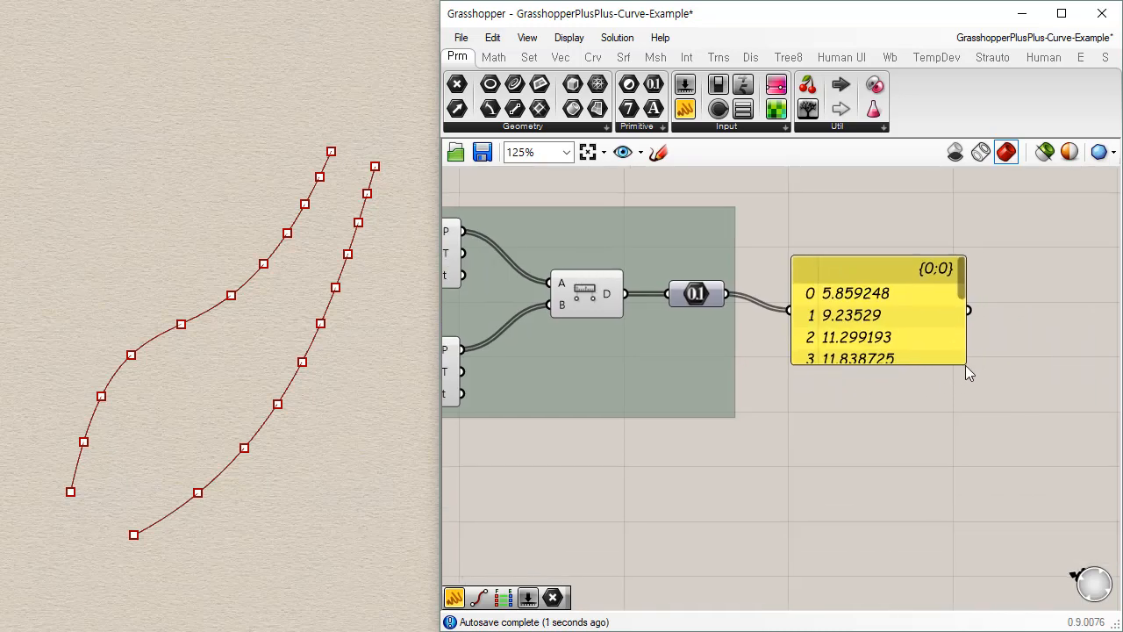
pyautogui.moveTo(963, 364); pyautogui.dragTo(934, 531)
pyautogui.moveTo(893, 497); pyautogui.dragTo(910, 389)
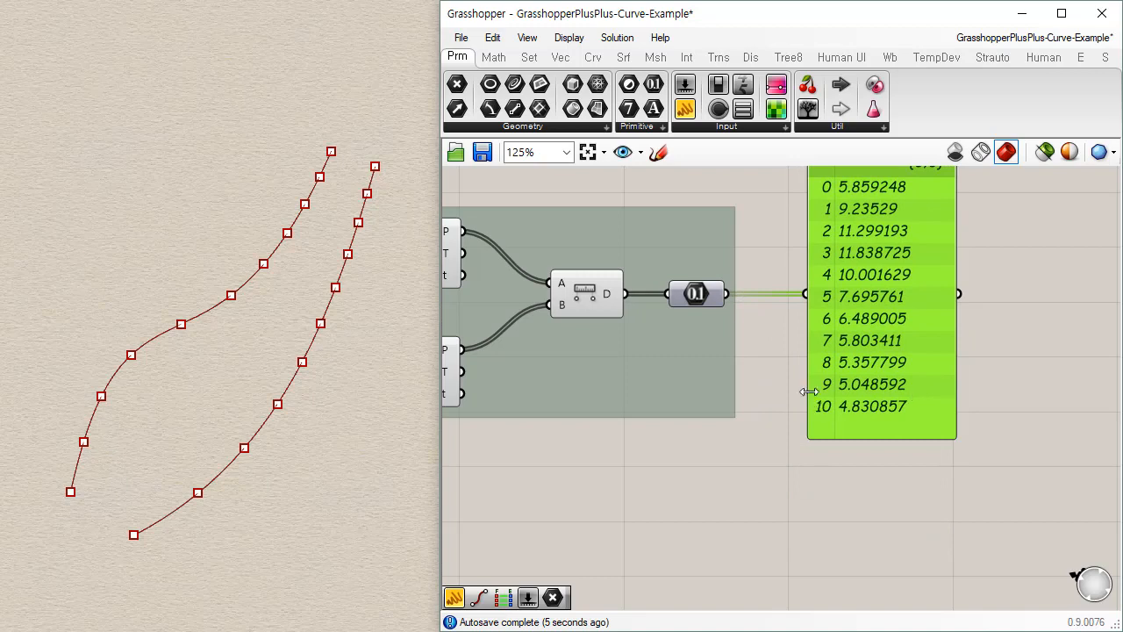
pyautogui.click(744, 334)
pyautogui.moveTo(801, 352); pyautogui.dragTo(774, 429, button='right')
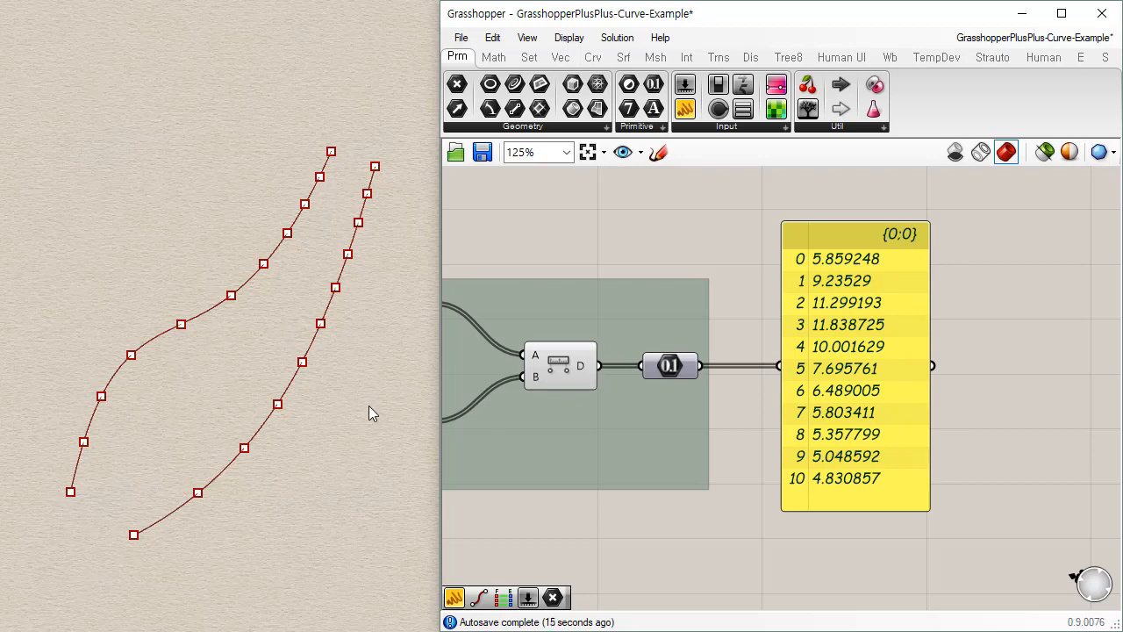
# Examine the definition's data flow from the two Curve parameters through Divide Curve and Distance to the Number parameter and Panel
pyautogui.moveTo(371, 414); pyautogui.dragTo(362, 467, button='right')
pyautogui.moveTo(767, 438); pyautogui.dragTo(875, 419, button='right')
pyautogui.scroll(-3, 868, 443)
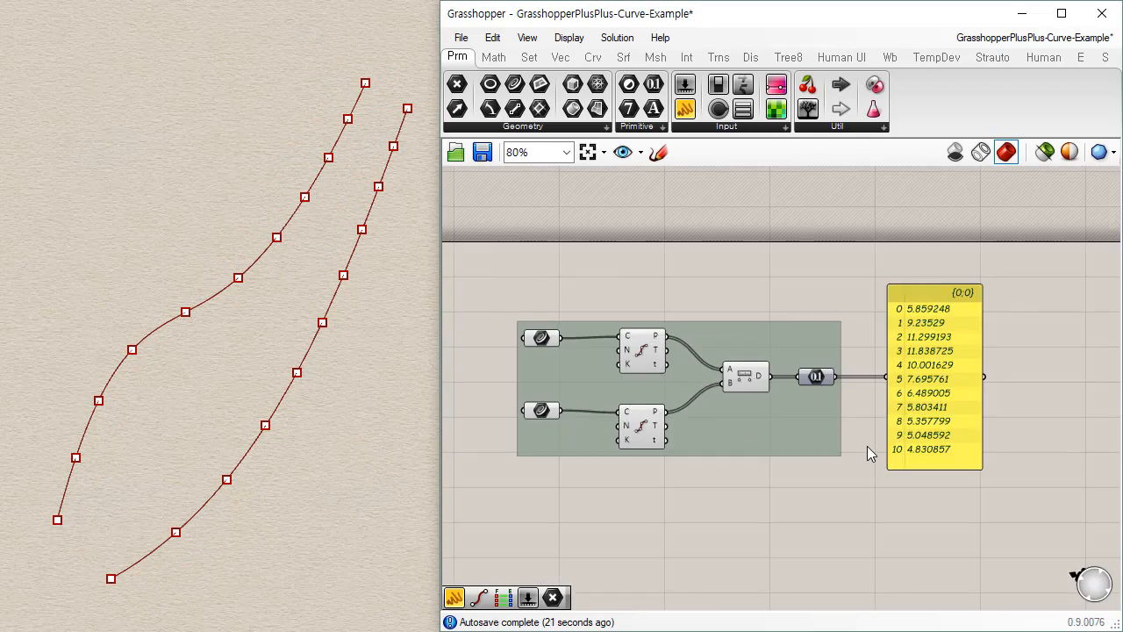
pyautogui.moveTo(700, 496); pyautogui.dragTo(719, 438, button='right')
pyautogui.moveTo(565, 358)
pyautogui.mouseDown()
pyautogui.moveTo(615, 364)
pyautogui.moveTo(571, 365)
pyautogui.mouseUp()
pyautogui.moveTo(520, 231); pyautogui.dragTo(597, 426)
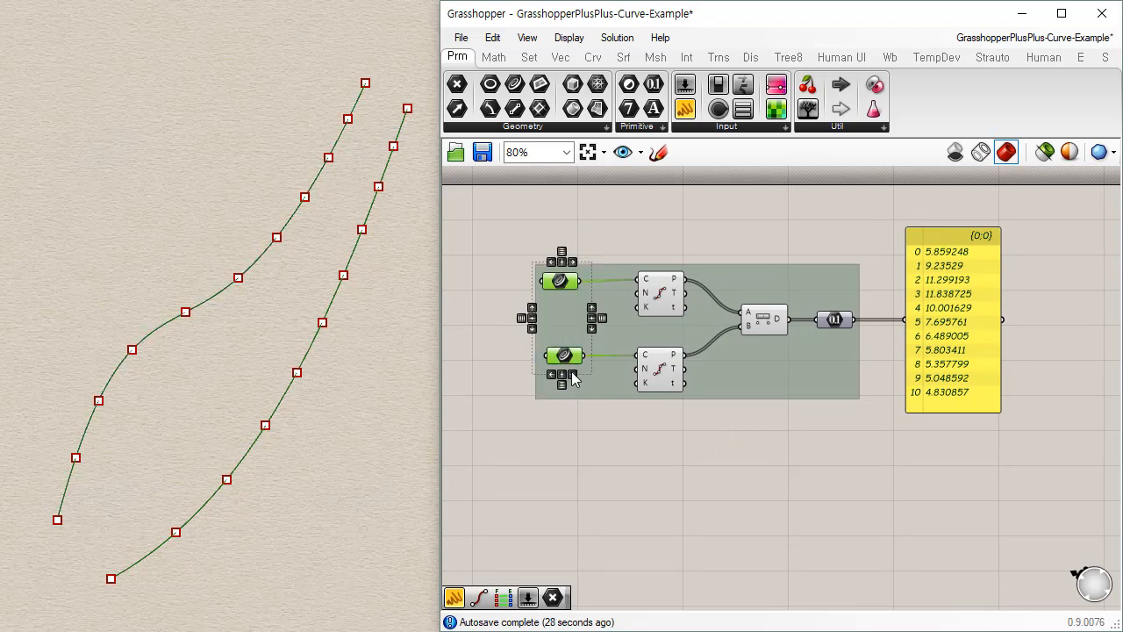
pyautogui.click(714, 446)
pyautogui.scroll(4, 617, 356)
pyautogui.moveTo(539, 234); pyautogui.dragTo(542, 229)
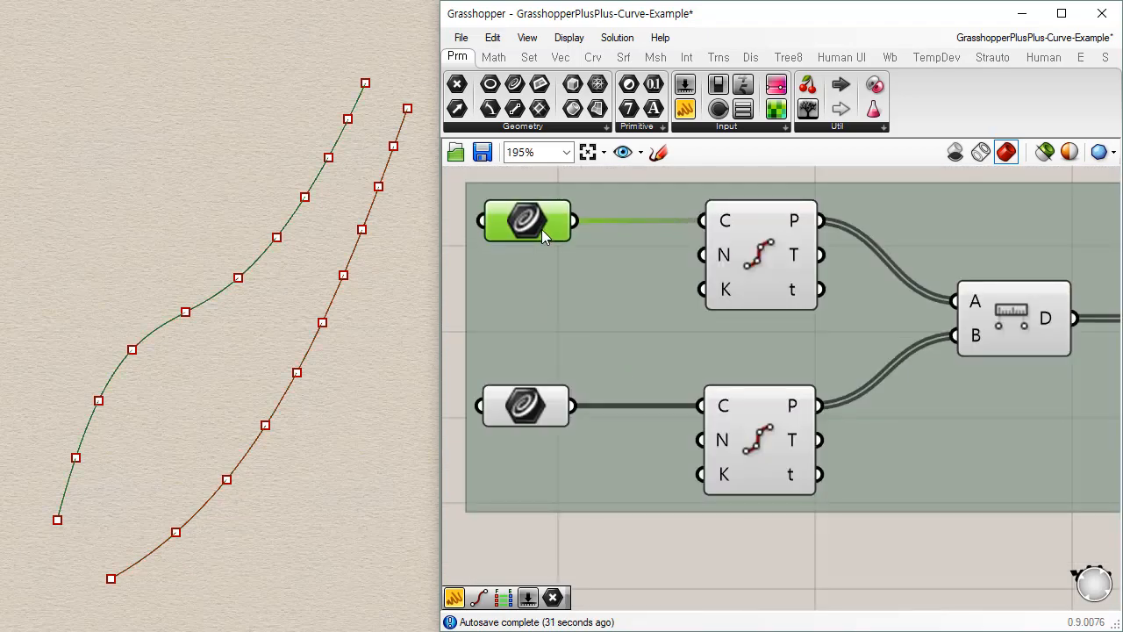
pyautogui.click(544, 414)
pyautogui.click(657, 528)
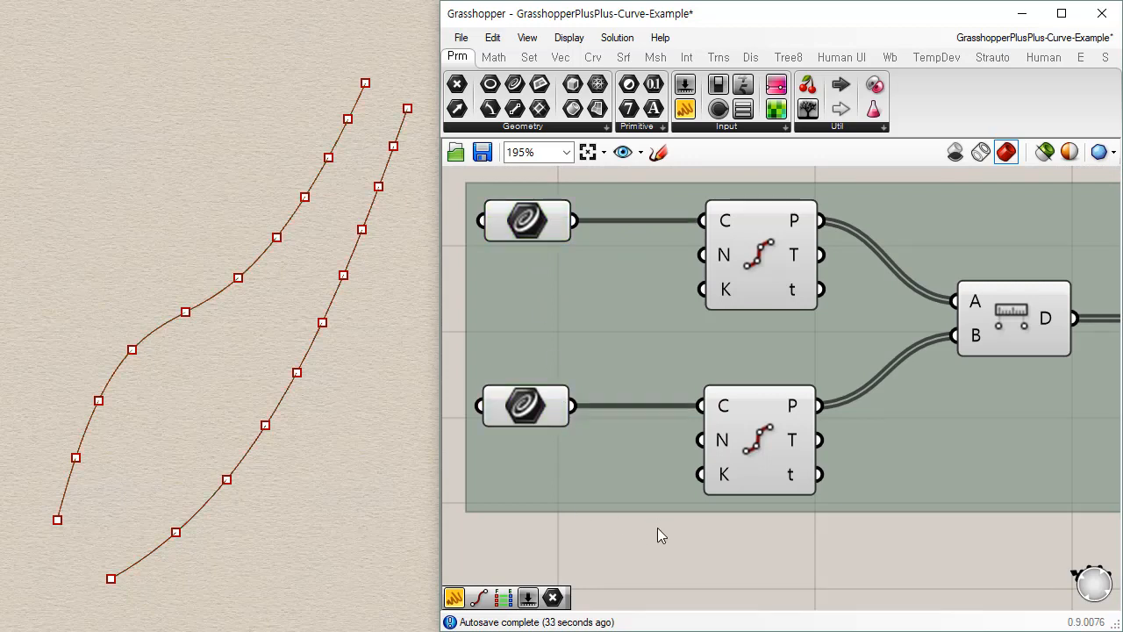
pyautogui.moveTo(933, 523); pyautogui.dragTo(912, 523, button='right')
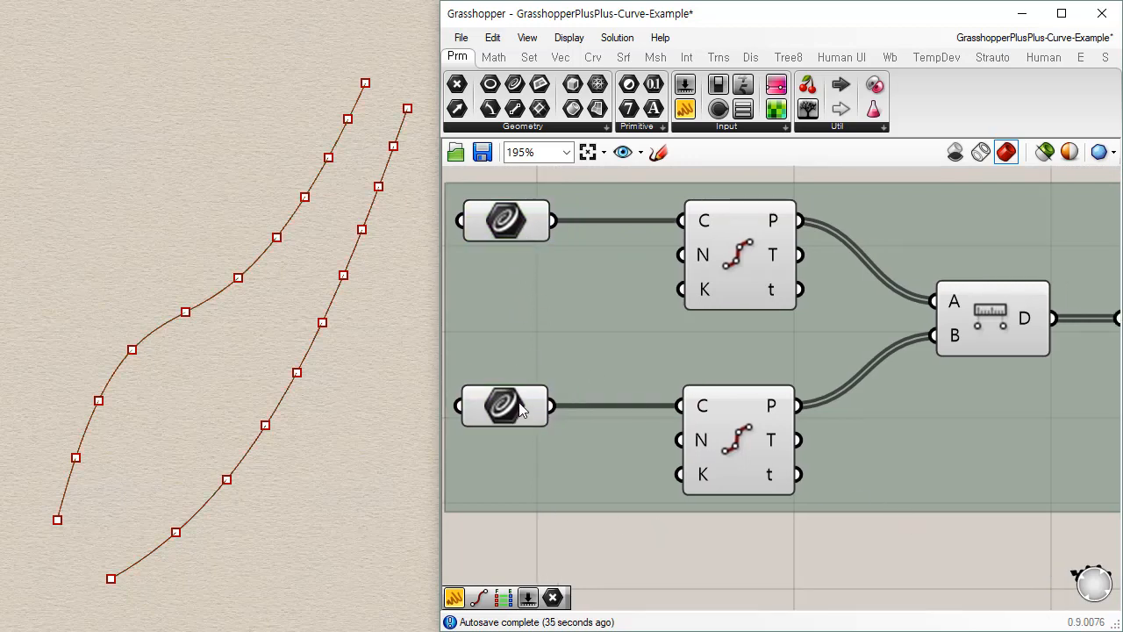
pyautogui.moveTo(863, 431); pyautogui.dragTo(649, 408, button='right')
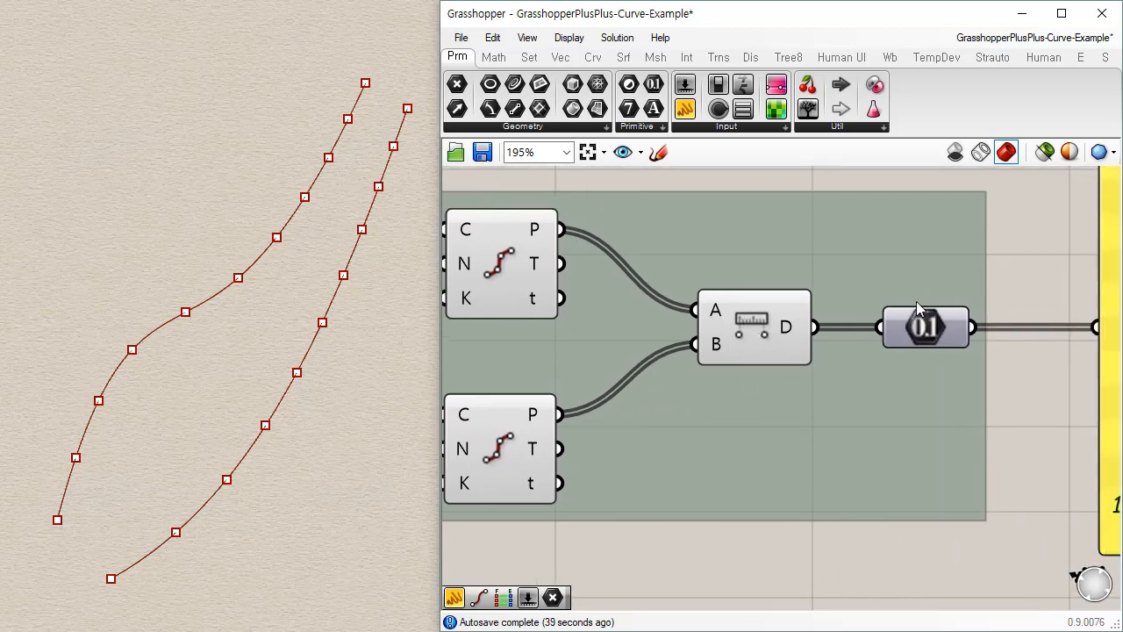
pyautogui.moveTo(991, 457); pyautogui.dragTo(941, 450, button='right')
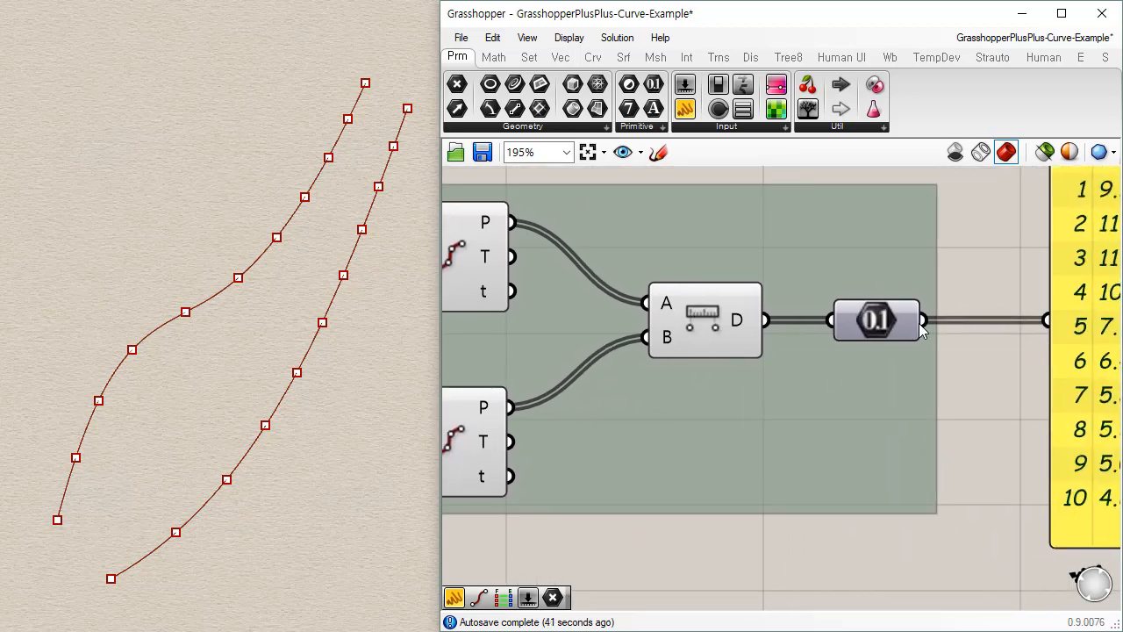
pyautogui.scroll(-4, 908, 321)
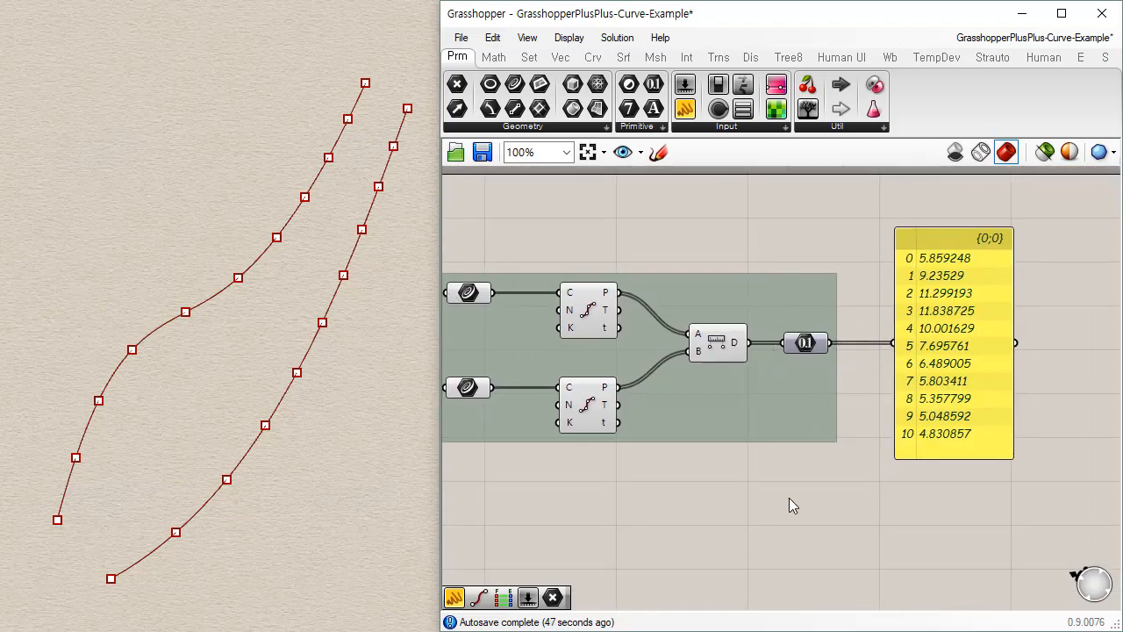
# Place a Point parameter on the canvas below the group
pyautogui.moveTo(707, 489); pyautogui.dragTo(770, 416, button='right')
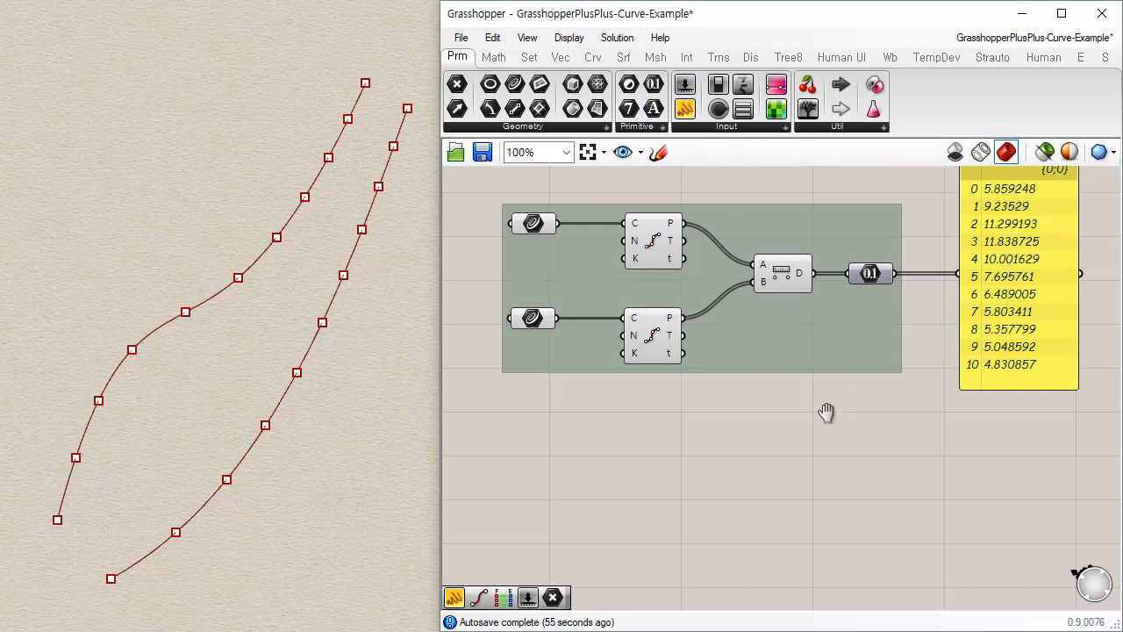
pyautogui.moveTo(826, 412); pyautogui.dragTo(808, 412, button='right')
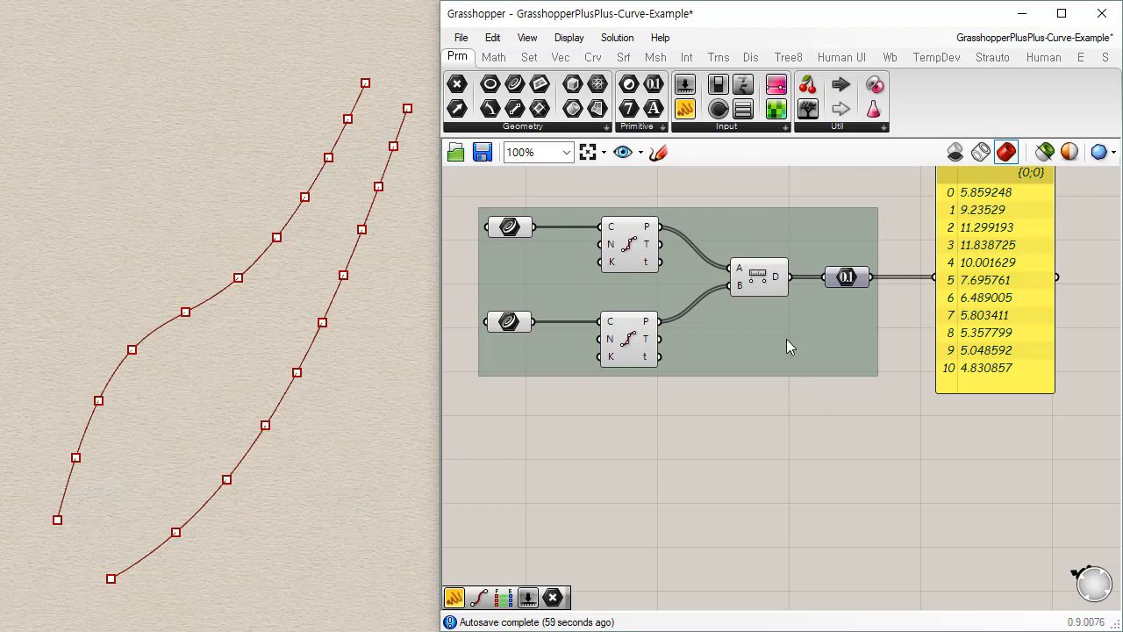
pyautogui.moveTo(457, 84); pyautogui.dragTo(717, 481)
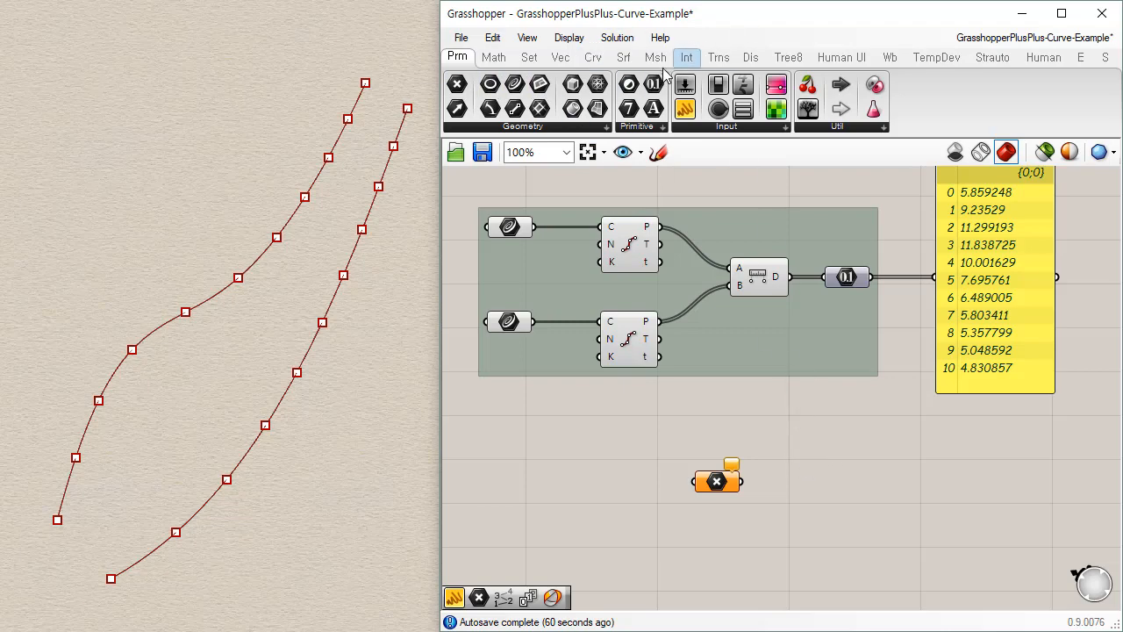
# Find the Move component among the Euclidean transforms and place it beside the Point parameter
pyautogui.click(594, 58)
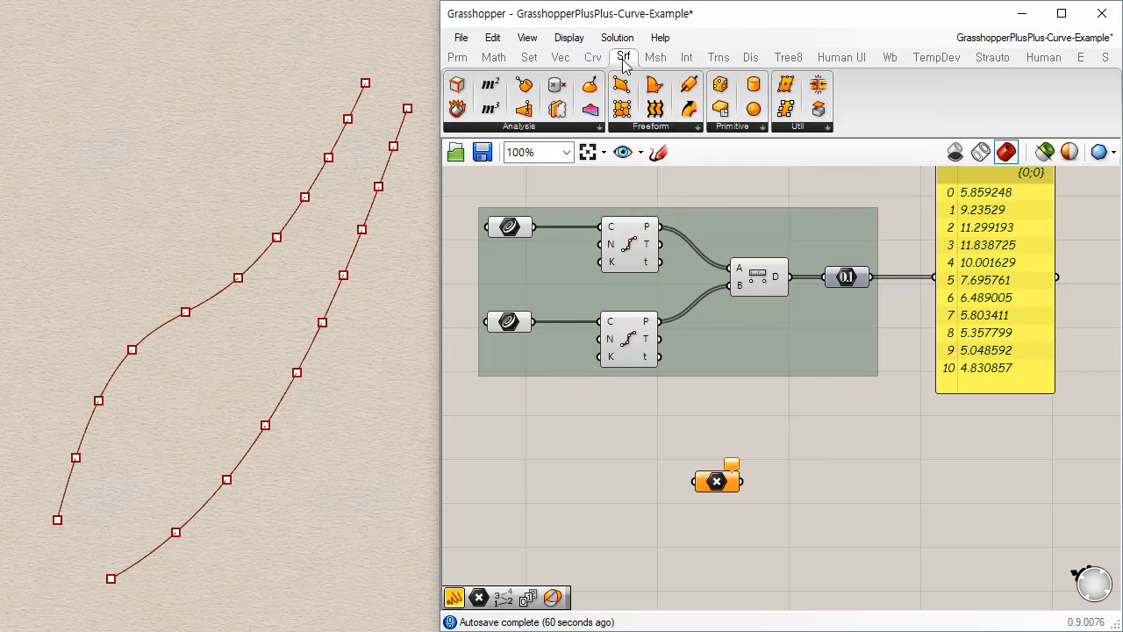
pyautogui.click(623, 58)
pyautogui.moveTo(497, 70)
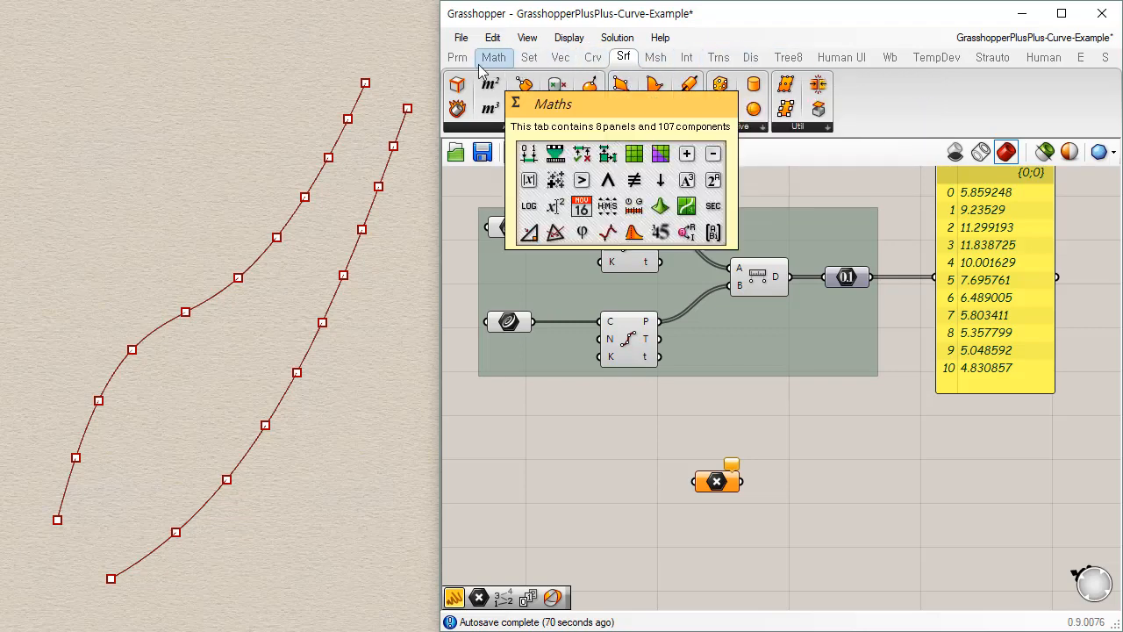
pyautogui.click(497, 63)
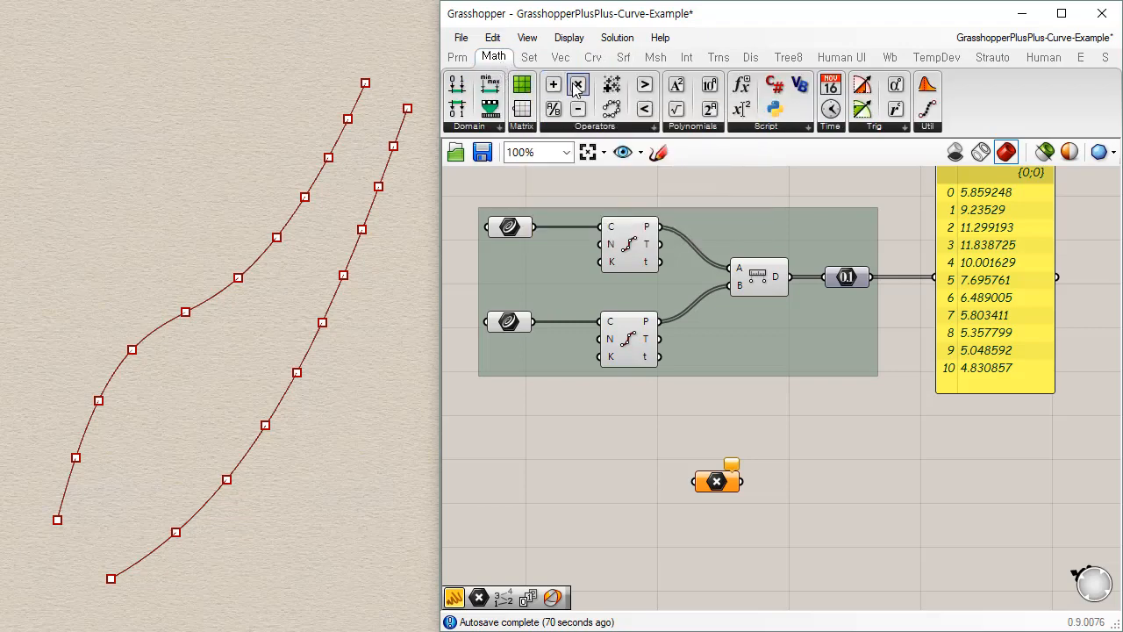
pyautogui.click(720, 58)
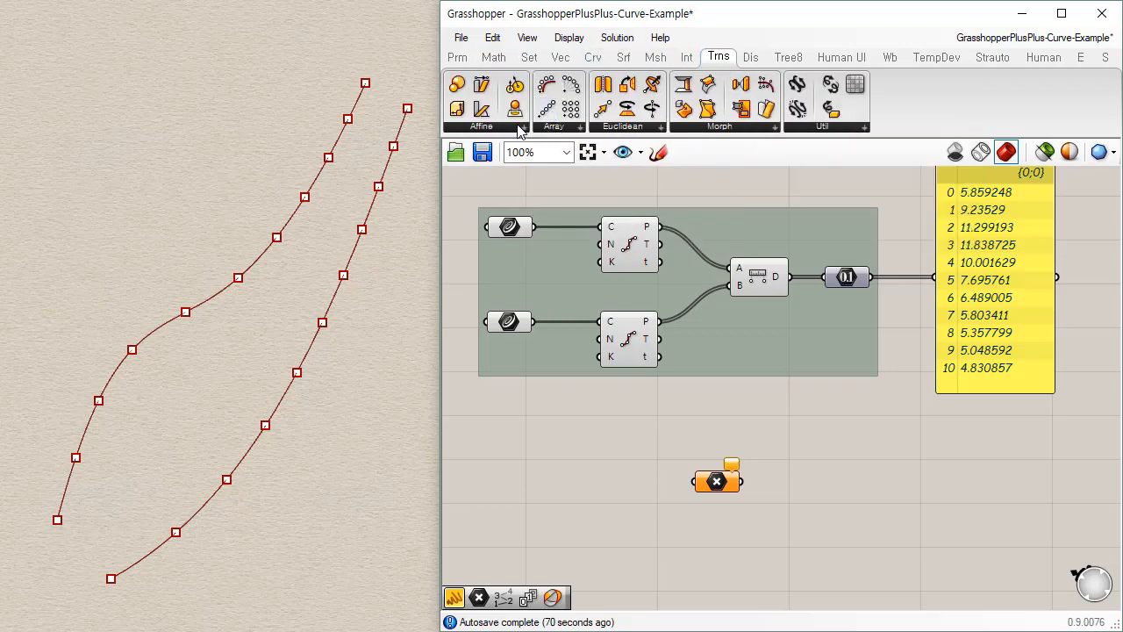
pyautogui.click(518, 128)
pyautogui.click(554, 129)
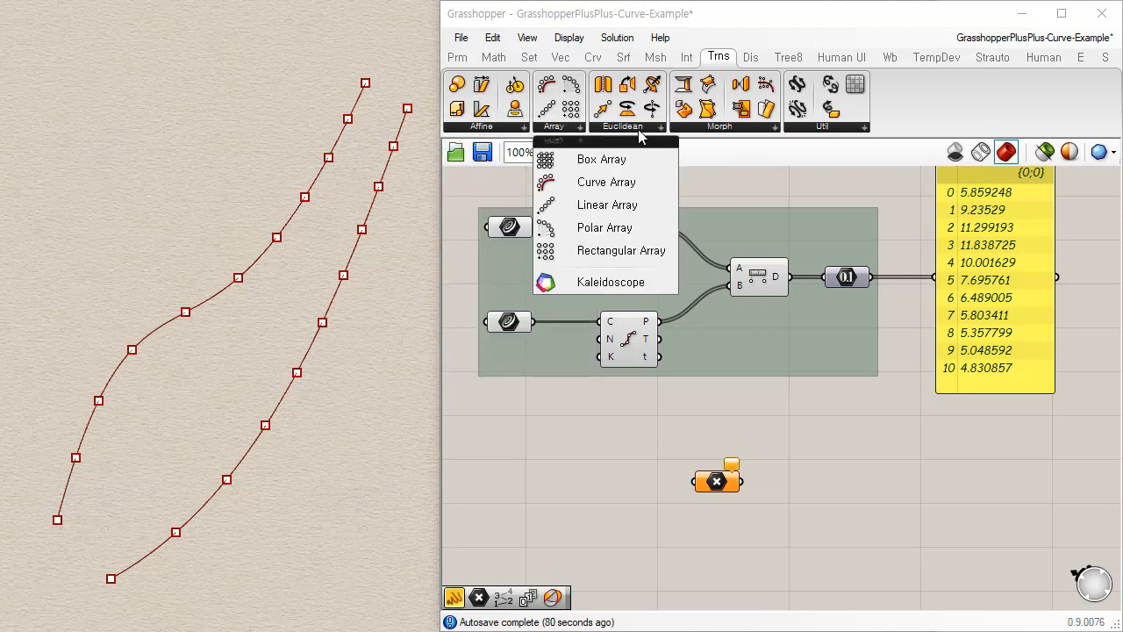
pyautogui.click(640, 127)
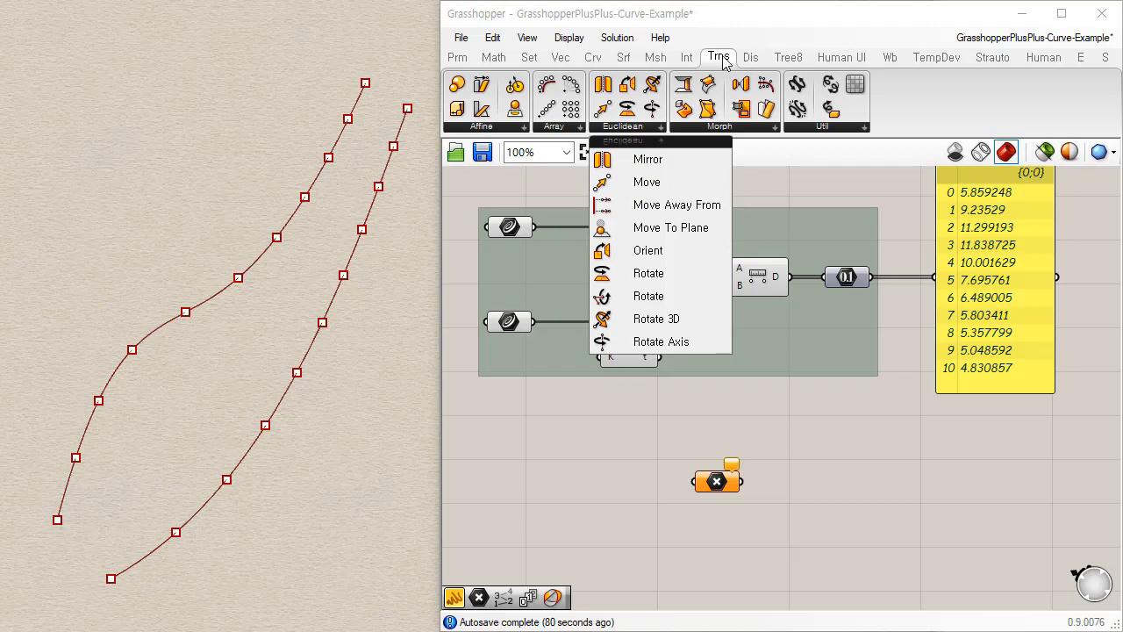
pyautogui.click(645, 183)
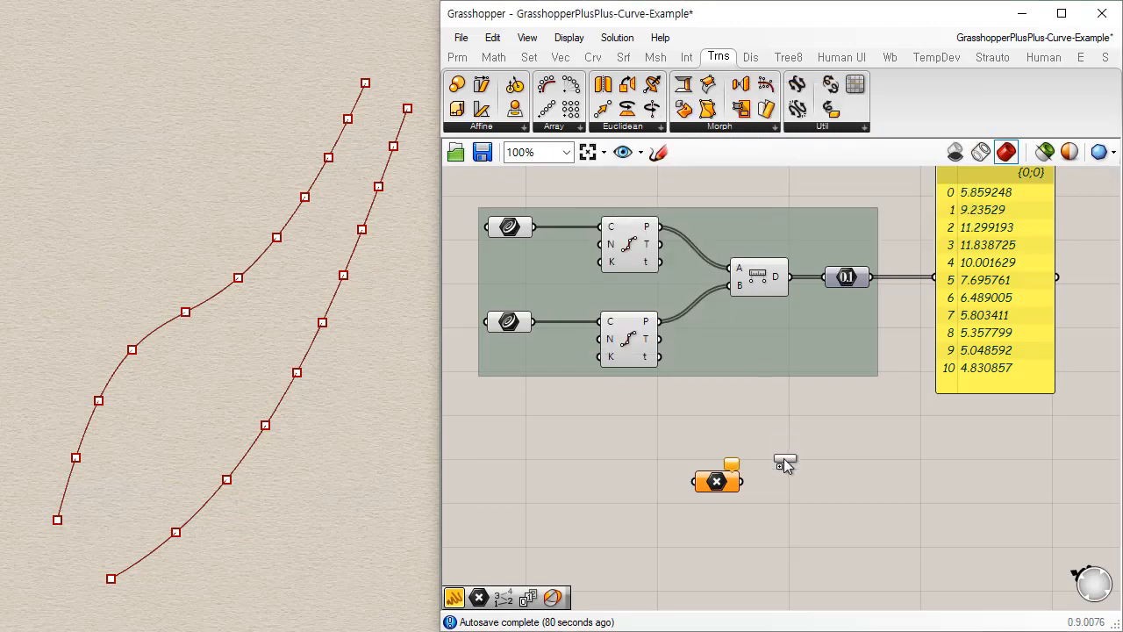
pyautogui.click(815, 497)
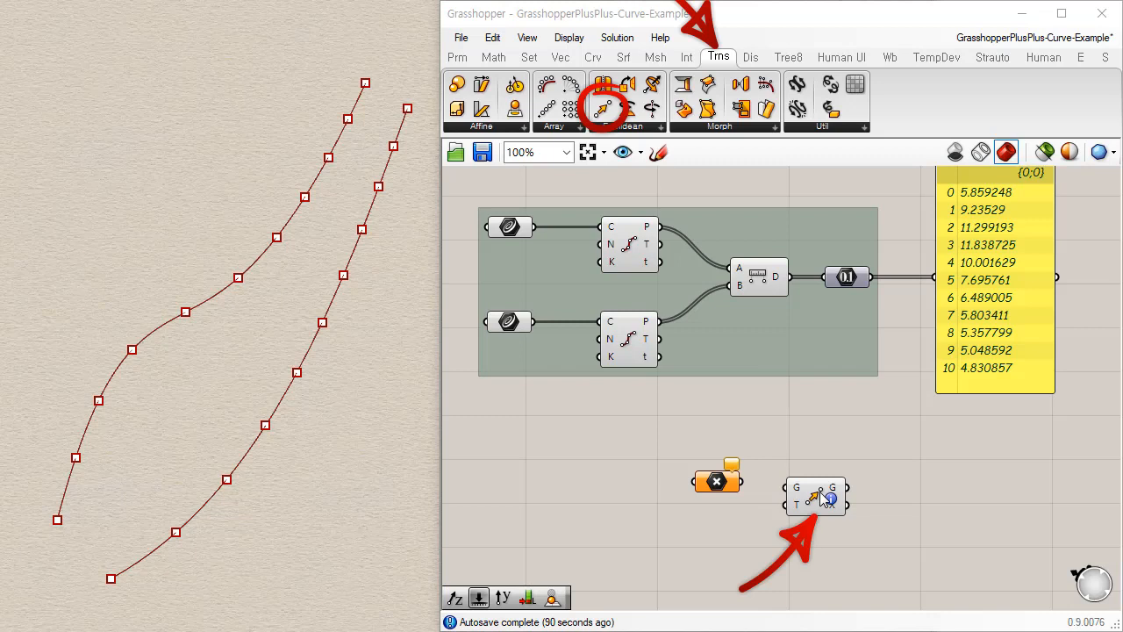
# Adjust the spacing between the Point parameter and the Move component, and check what Move's G and T inputs expect
pyautogui.moveTo(721, 487); pyautogui.dragTo(691, 490)
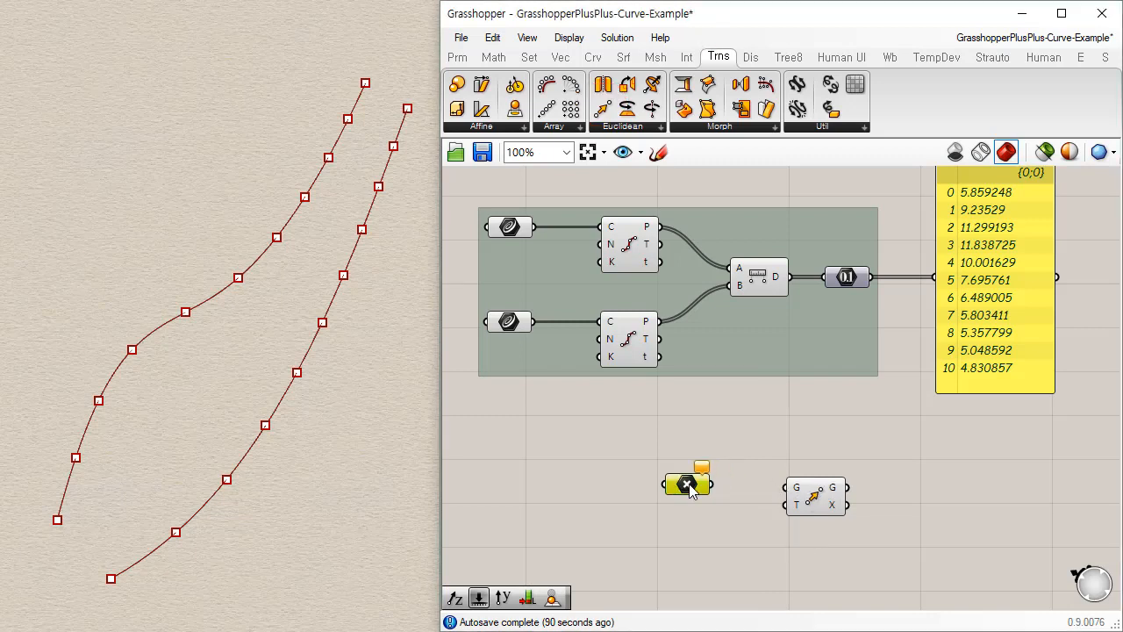
pyautogui.scroll(3, 737, 518)
pyautogui.moveTo(857, 472)
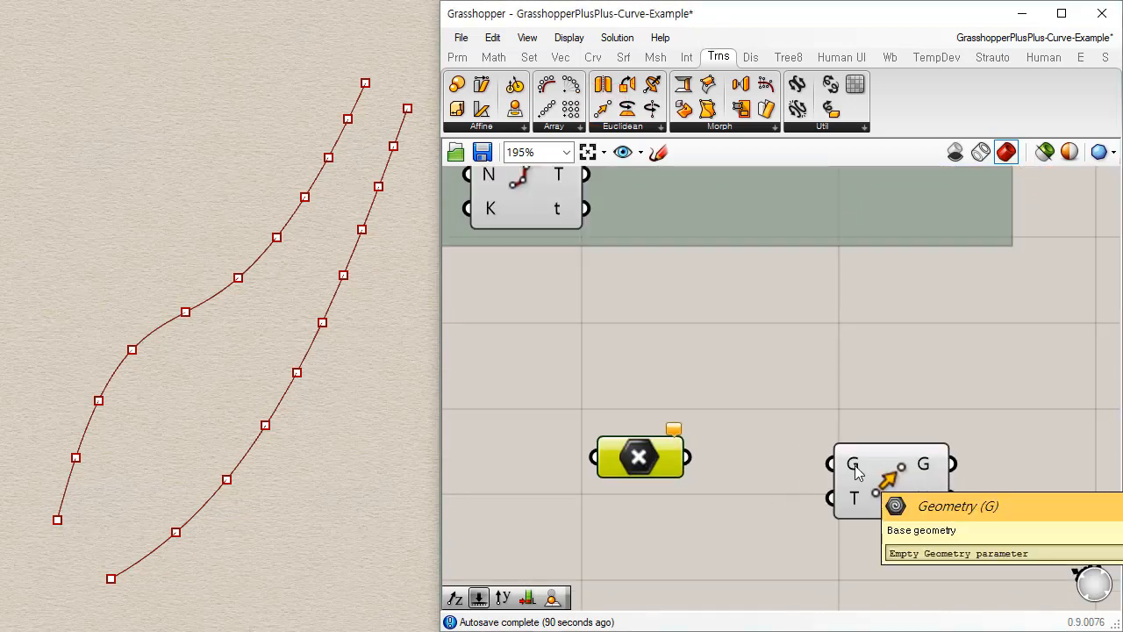
pyautogui.moveTo(860, 509)
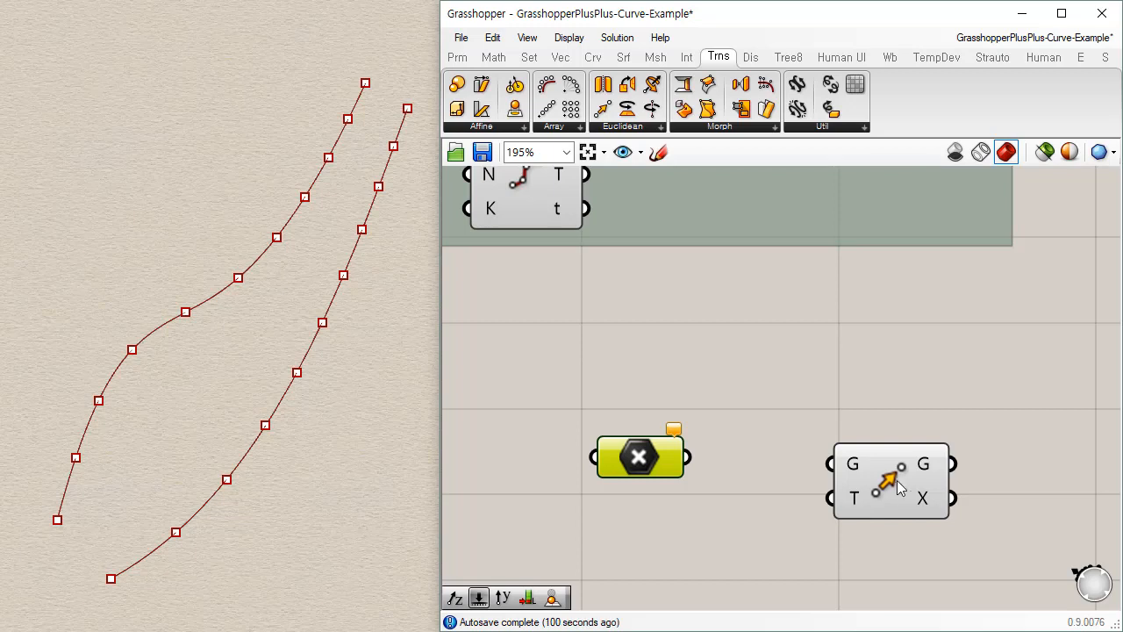
pyautogui.moveTo(856, 500); pyautogui.dragTo(829, 500)
# Wire the upper Divide Curve's P output through the Point parameter into Move's G input and inspect the moved points in the viewport
pyautogui.scroll(-3, 619, 388)
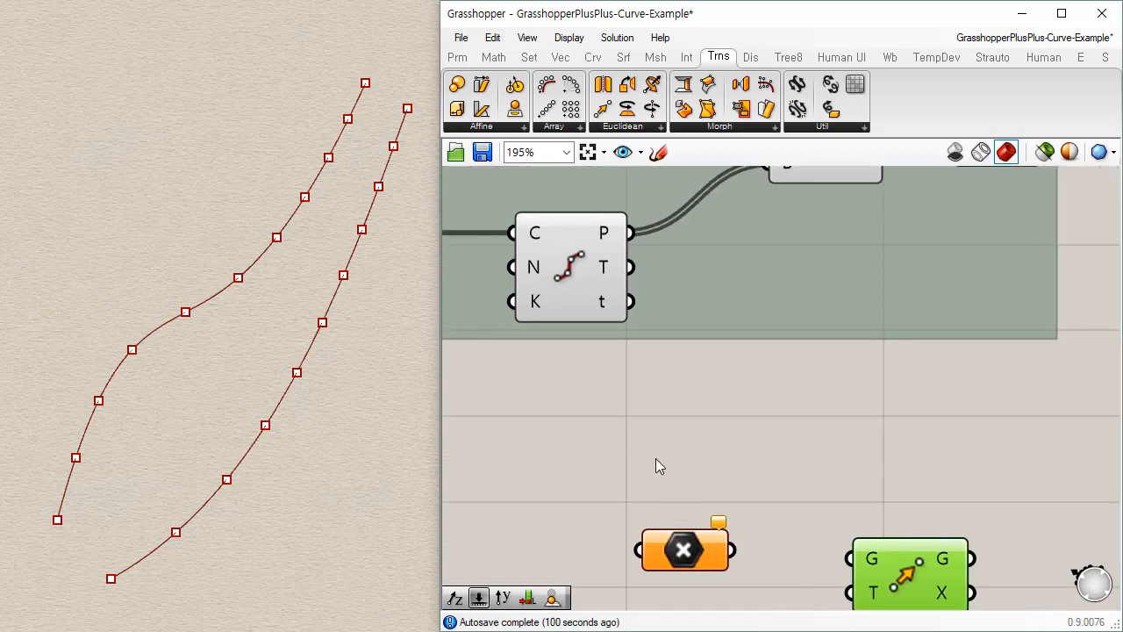
pyautogui.moveTo(641, 195); pyautogui.dragTo(797, 520)
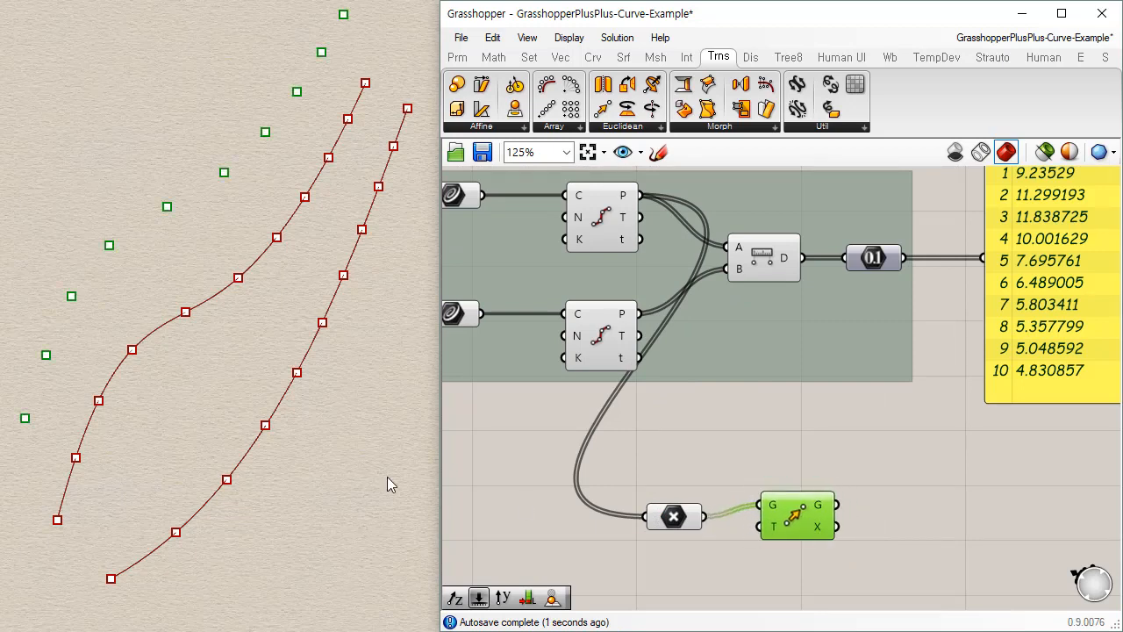
pyautogui.moveTo(167, 515); pyautogui.dragTo(290, 483, button='right')
pyautogui.moveTo(778, 534)
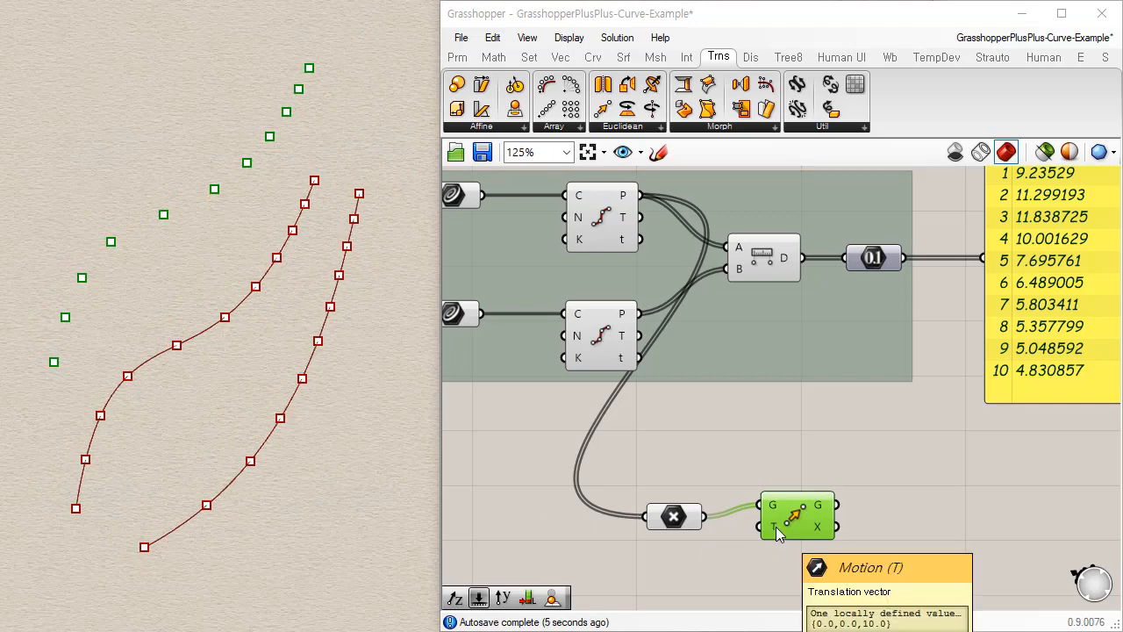
# Place a Unit Z vector component below the Point parameter and wire its V output into Move's T input
pyautogui.moveTo(798, 522); pyautogui.dragTo(811, 543)
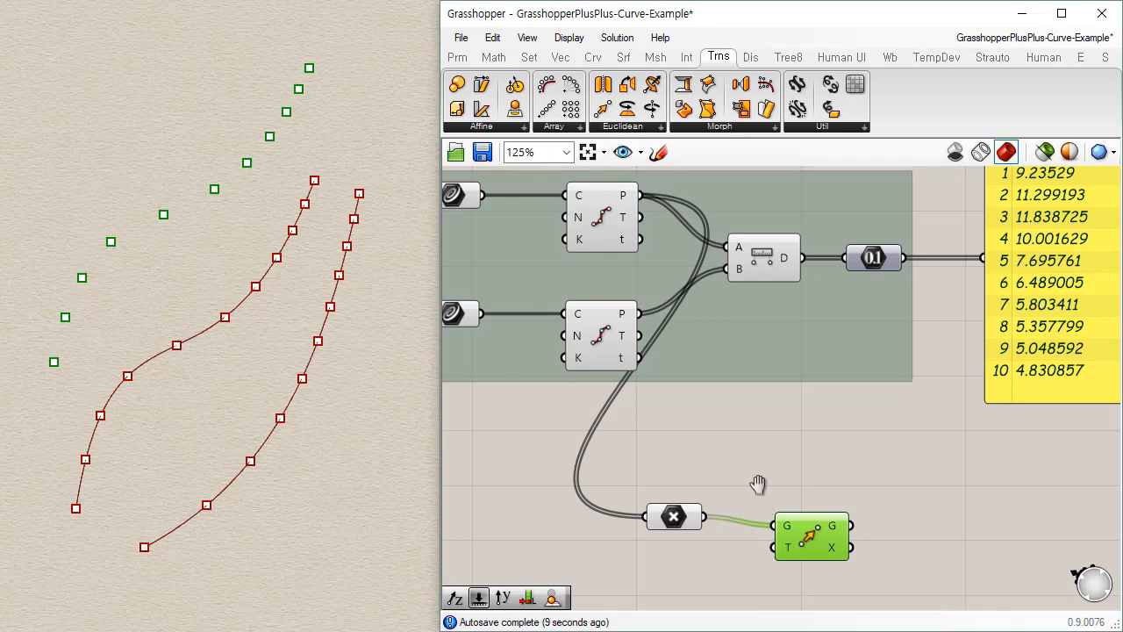
pyautogui.moveTo(798, 410); pyautogui.dragTo(722, 301, button='right')
pyautogui.click(560, 57)
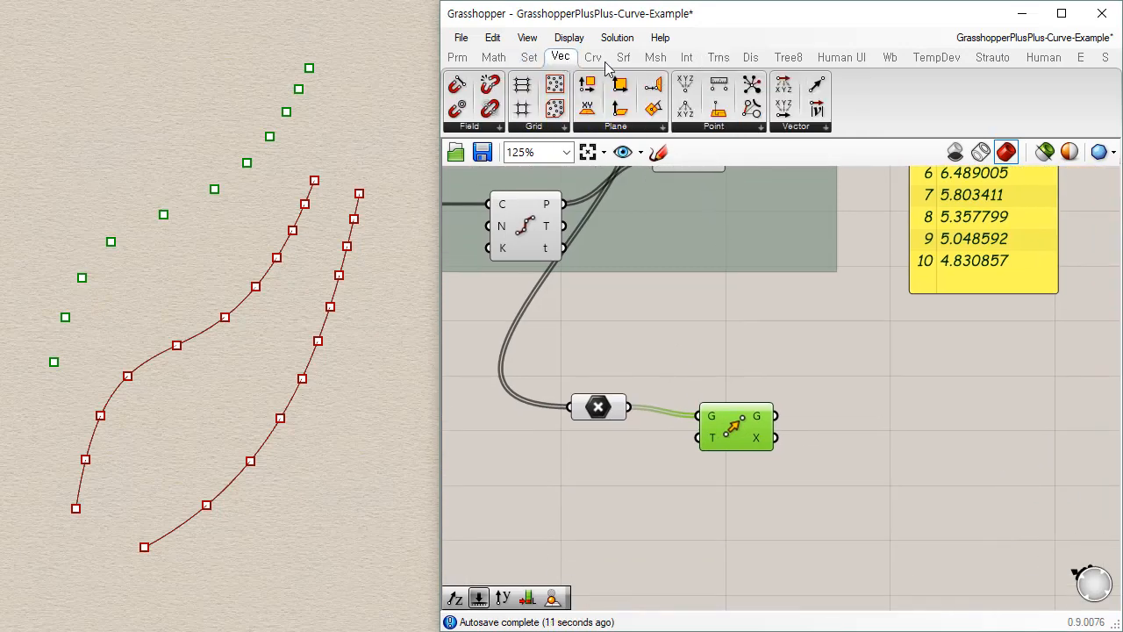
pyautogui.click(772, 127)
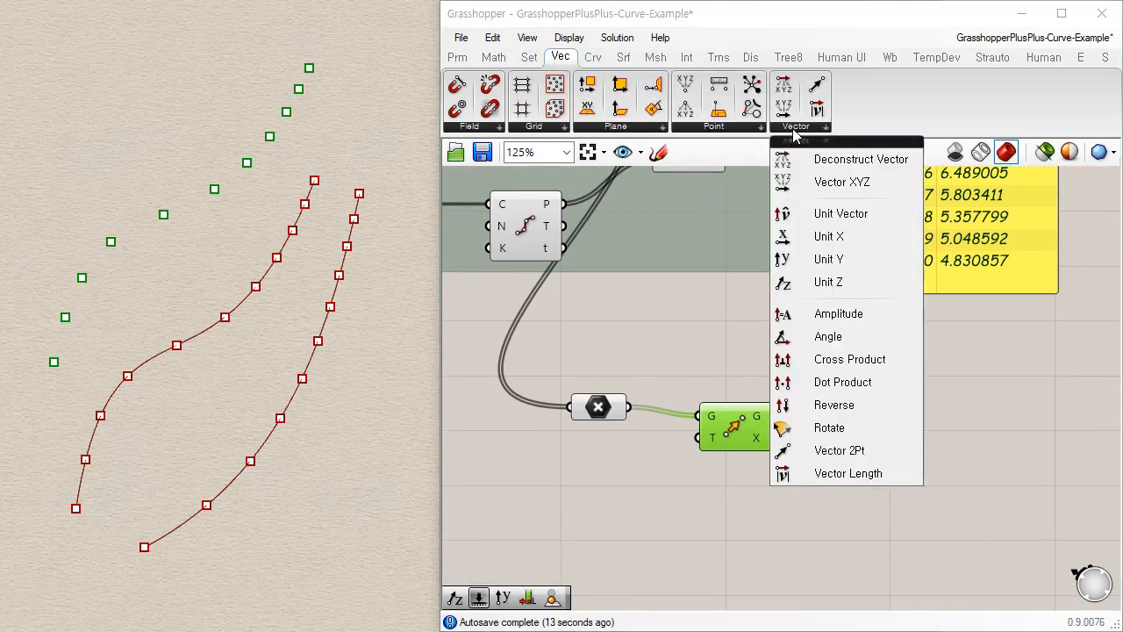
pyautogui.click(828, 282)
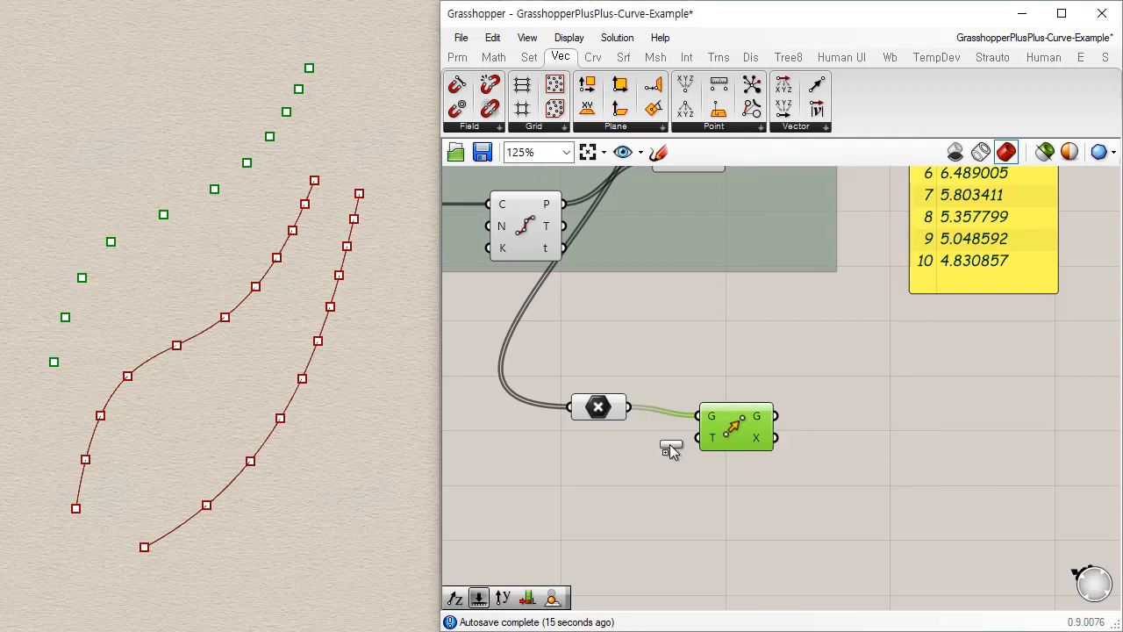
pyautogui.click(607, 466)
pyautogui.moveTo(642, 466); pyautogui.dragTo(699, 438)
pyautogui.moveTo(663, 358); pyautogui.dragTo(757, 346, button='right')
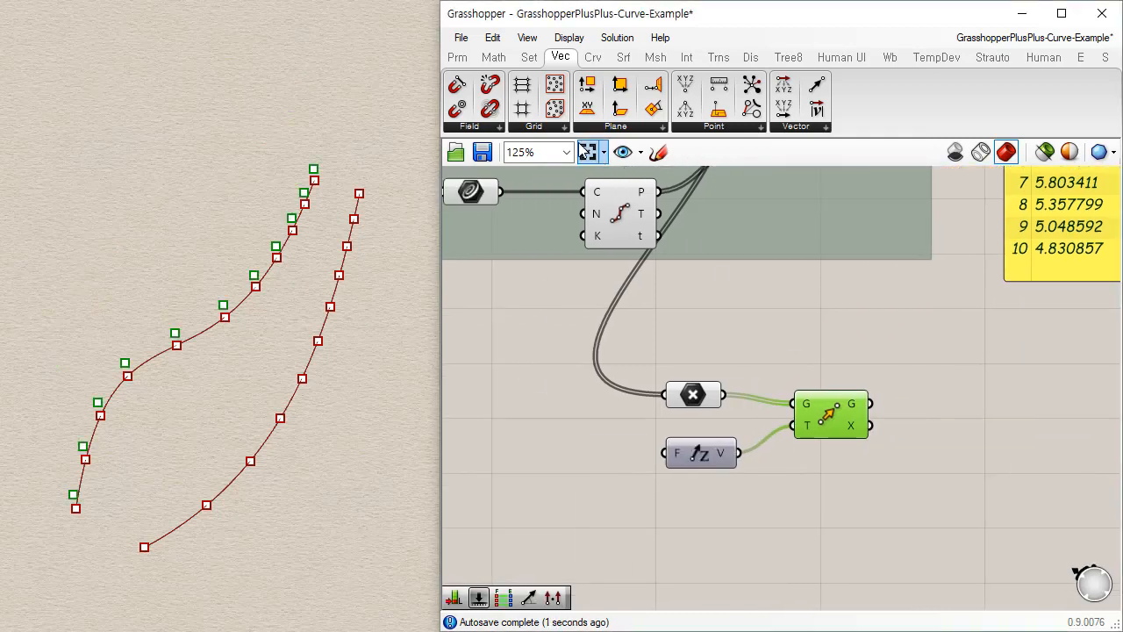
pyautogui.click(457, 57)
pyautogui.moveTo(567, 452); pyautogui.dragTo(553, 486)
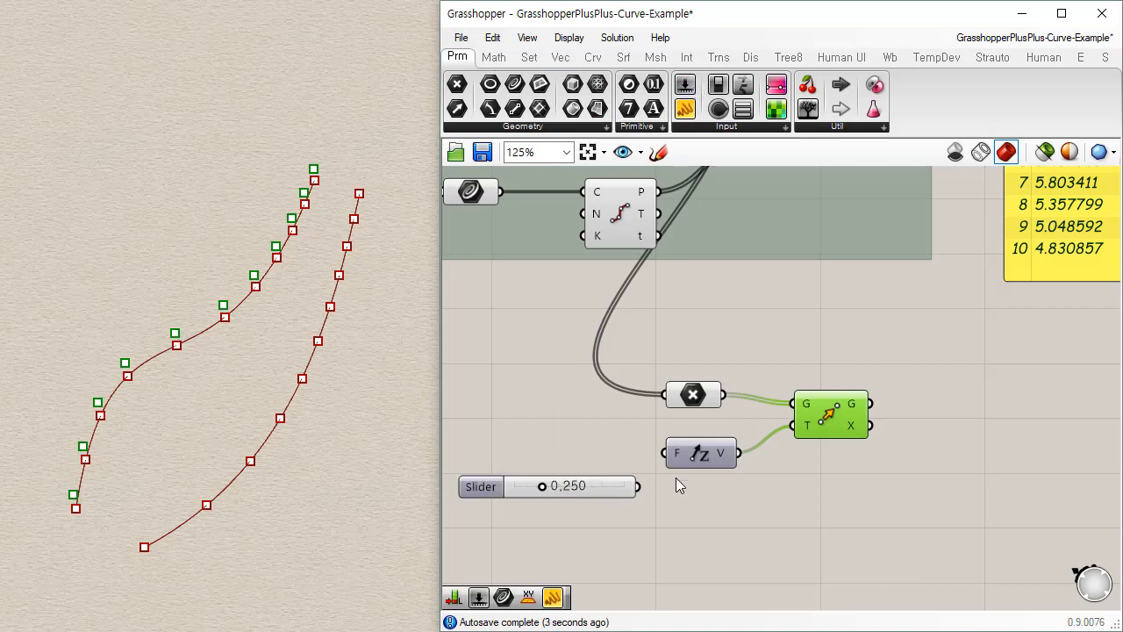
pyautogui.moveTo(654, 478); pyautogui.dragTo(666, 452)
pyautogui.moveTo(547, 485)
pyautogui.mouseDown()
pyautogui.moveTo(612, 485)
pyautogui.moveTo(521, 487)
pyautogui.moveTo(560, 489)
pyautogui.moveTo(550, 493)
pyautogui.mouseUp()
pyautogui.moveTo(572, 539); pyautogui.dragTo(496, 435)
pyautogui.press('Delete')
# Place a Number parameter beside Unit Z and feed it from the Number parameter that holds the measured distances
pyautogui.moveTo(800, 325); pyautogui.dragTo(785, 430, button='right')
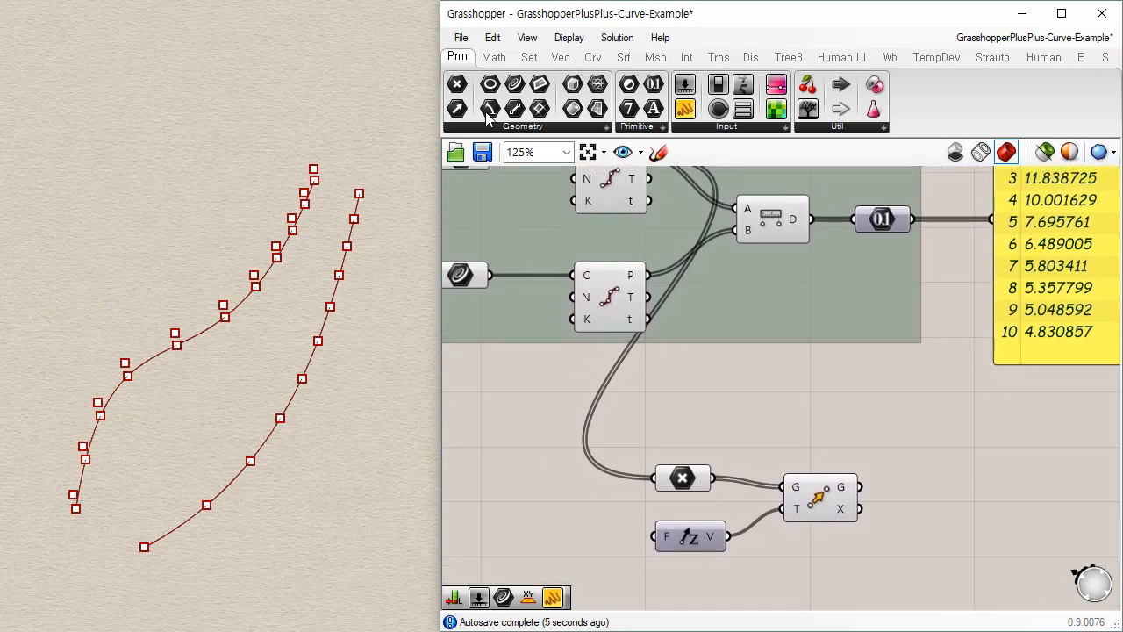
pyautogui.moveTo(656, 83); pyautogui.dragTo(608, 540)
pyautogui.click(873, 224)
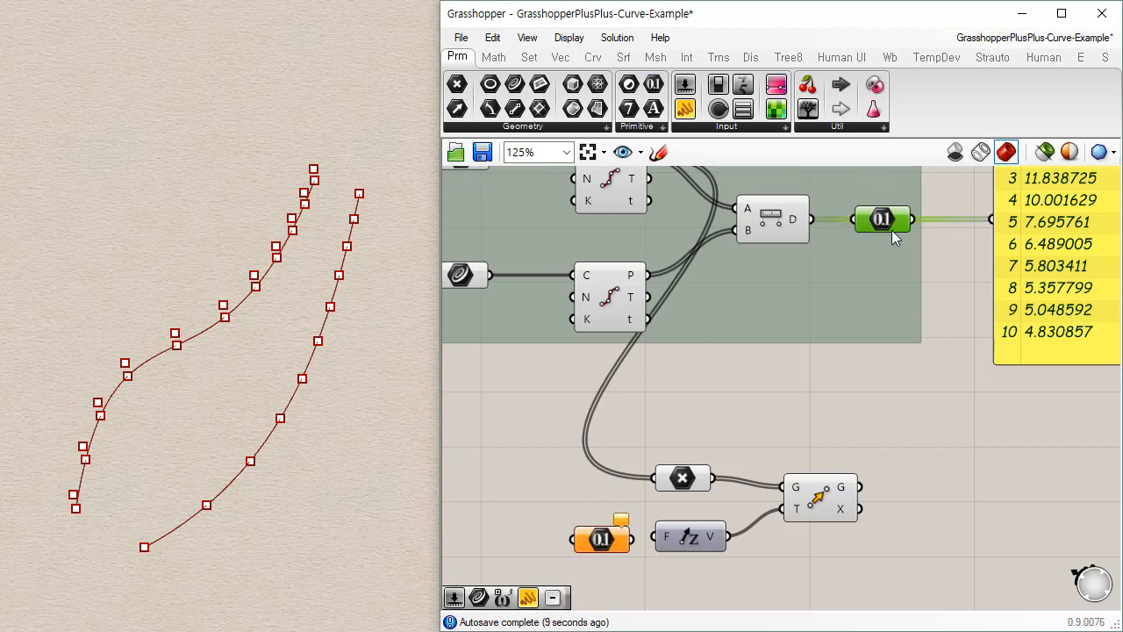
pyautogui.moveTo(913, 219); pyautogui.dragTo(581, 543)
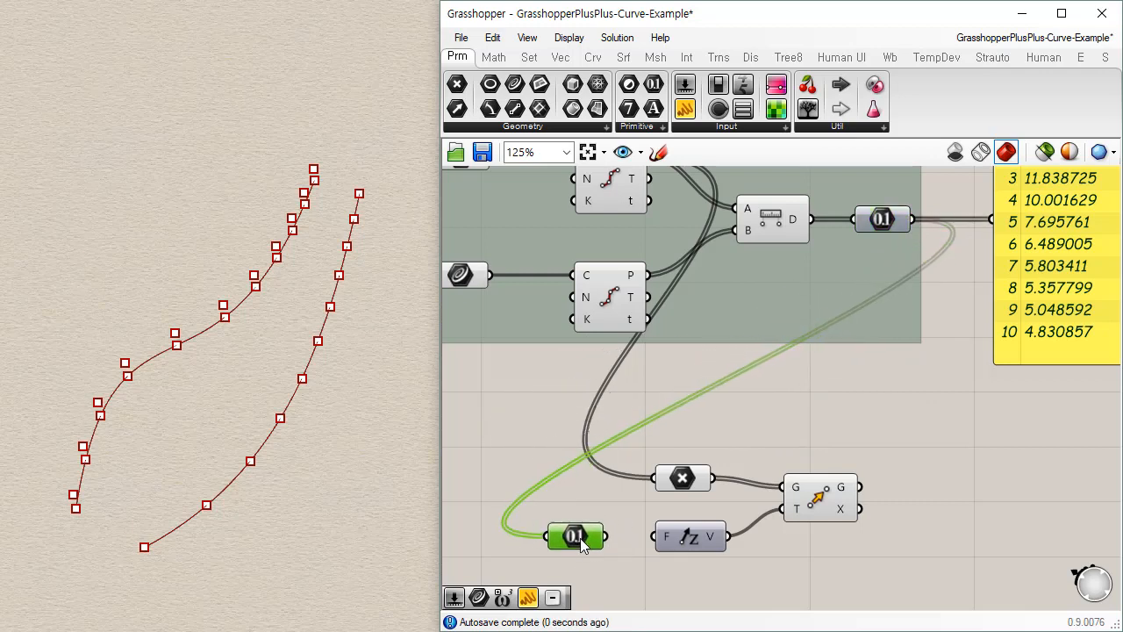
# Align the Point parameter above the new Number parameter and wire the Number parameter into Unit Z's F input
pyautogui.moveTo(690, 478); pyautogui.dragTo(586, 490)
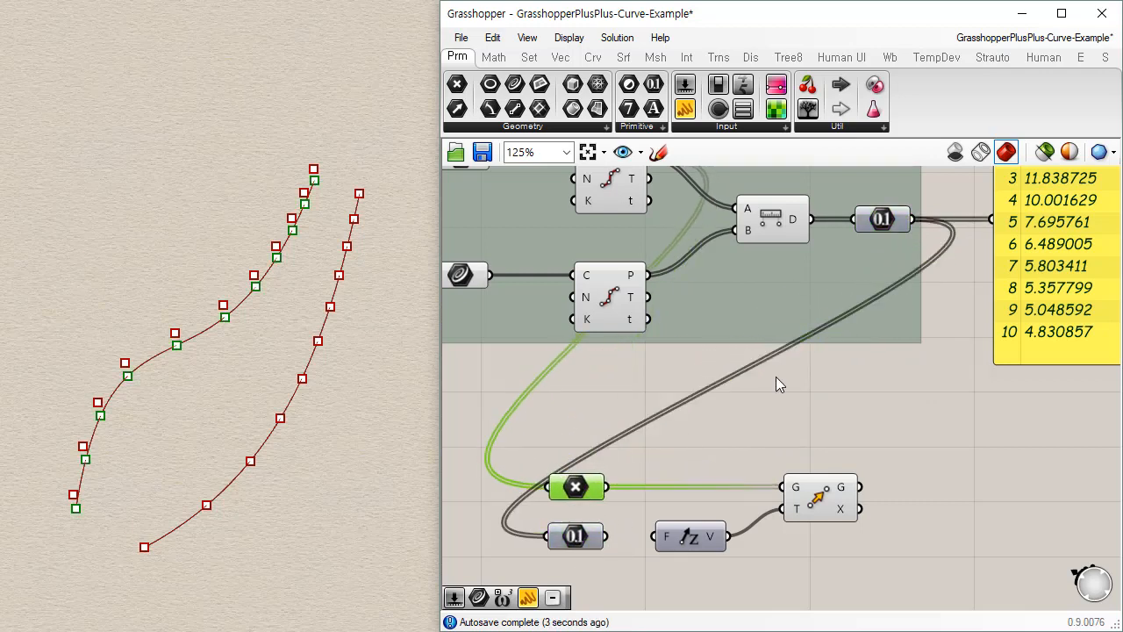
pyautogui.moveTo(610, 587); pyautogui.dragTo(623, 523, button='right')
pyautogui.click(622, 522)
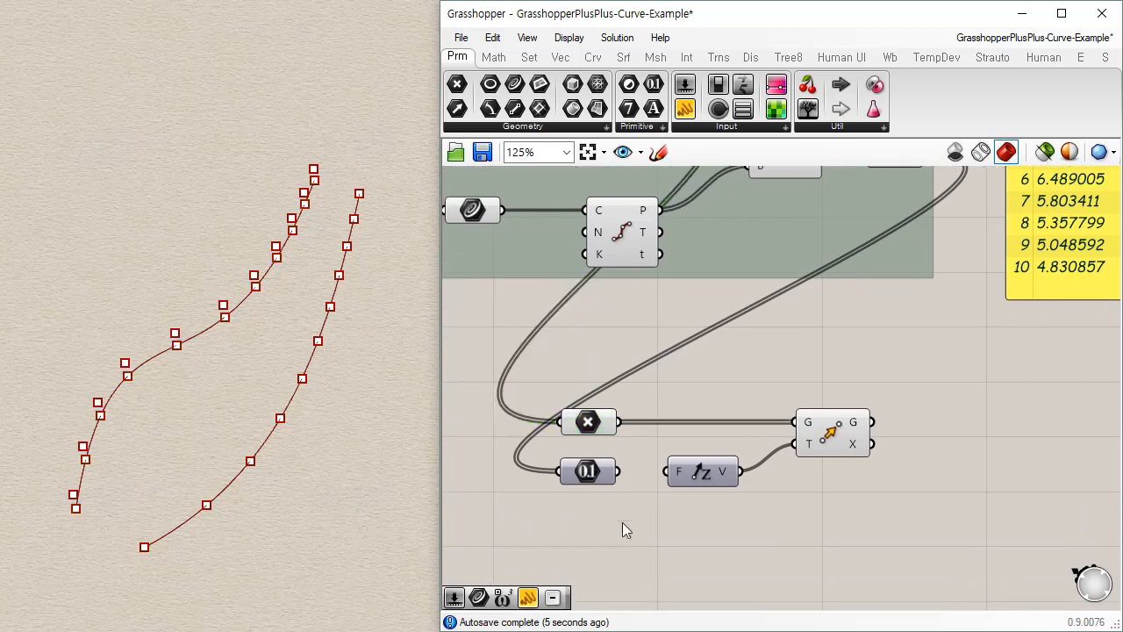
pyautogui.moveTo(617, 471); pyautogui.dragTo(667, 472)
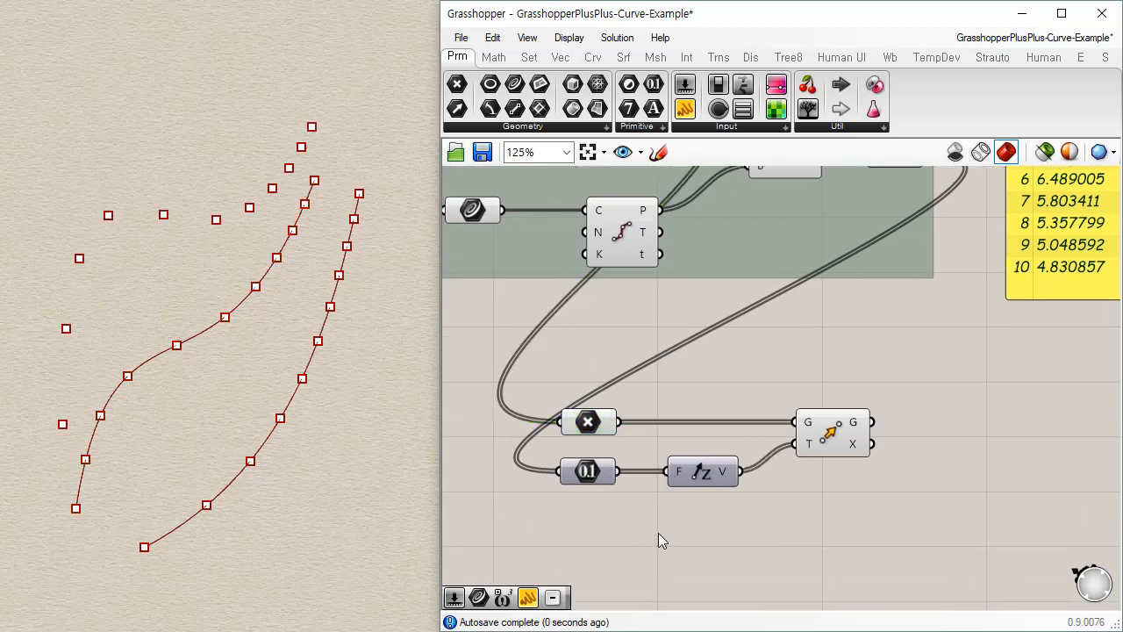
# Select Move to highlight its result, shift the second curve in the Rhino viewport, and inspect how the moved points respond
pyautogui.click(830, 432)
pyautogui.moveTo(216, 476); pyautogui.dragTo(198, 499, button='right')
pyautogui.moveTo(249, 416)
pyautogui.mouseDown()
pyautogui.moveTo(281, 426)
pyautogui.moveTo(238, 412)
pyautogui.moveTo(259, 413)
pyautogui.mouseUp()
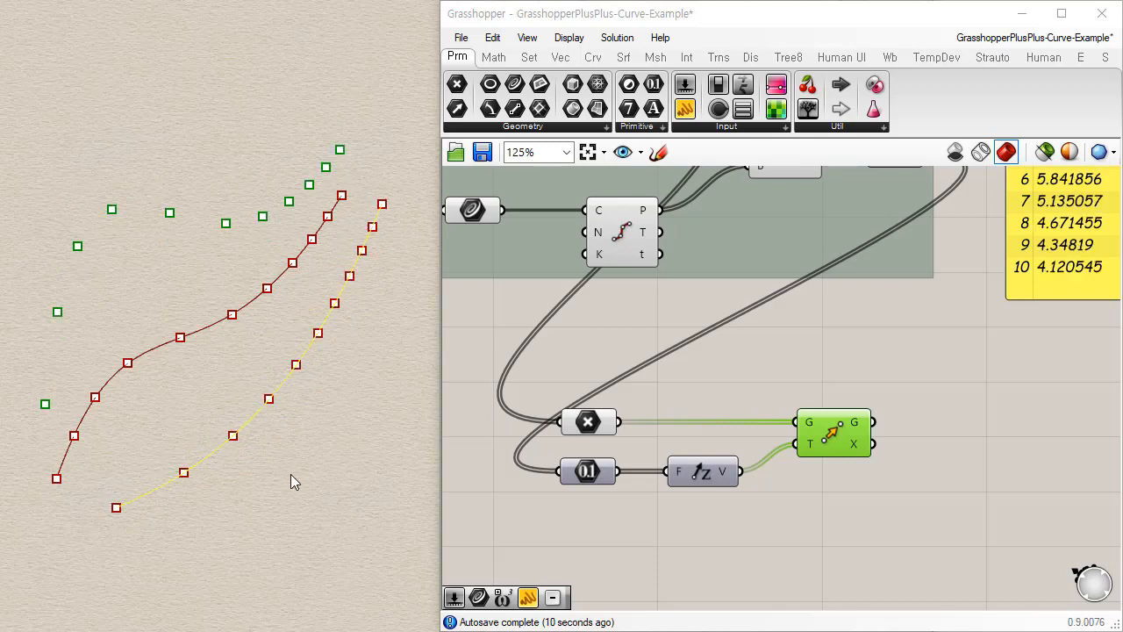
pyautogui.moveTo(290, 473); pyautogui.dragTo(323, 503, button='right')
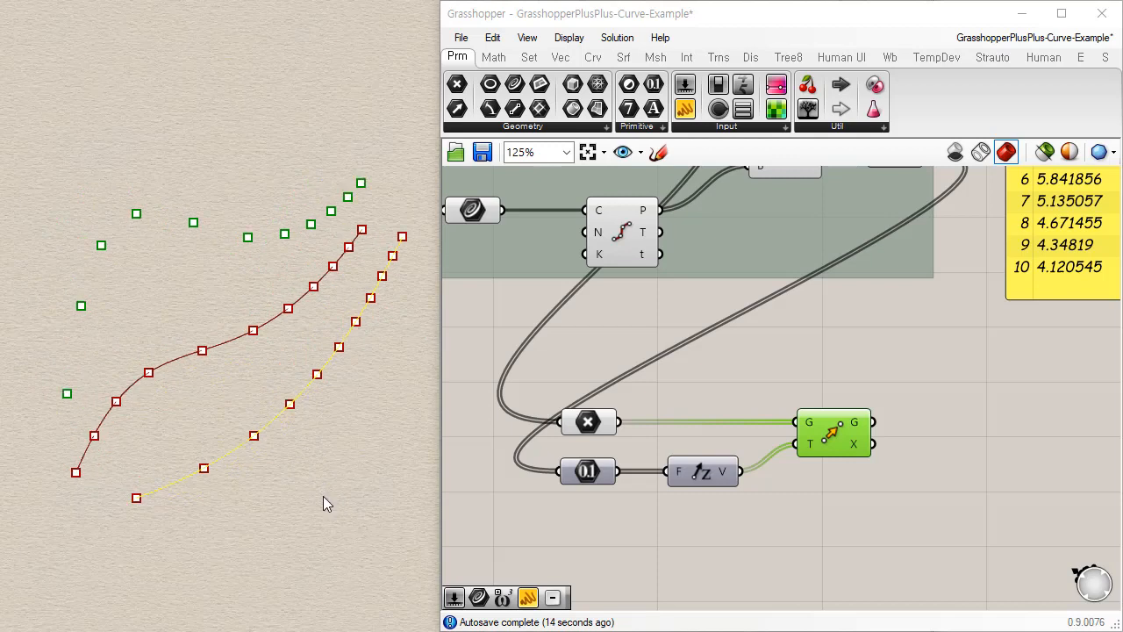
# Place a Point parameter after the Move component and wire Move's G output into it
pyautogui.click(809, 514)
pyautogui.moveTo(856, 445); pyautogui.dragTo(833, 445)
pyautogui.moveTo(462, 92); pyautogui.dragTo(938, 419)
pyautogui.moveTo(856, 432); pyautogui.dragTo(909, 415)
pyautogui.moveTo(938, 416); pyautogui.dragTo(919, 422)
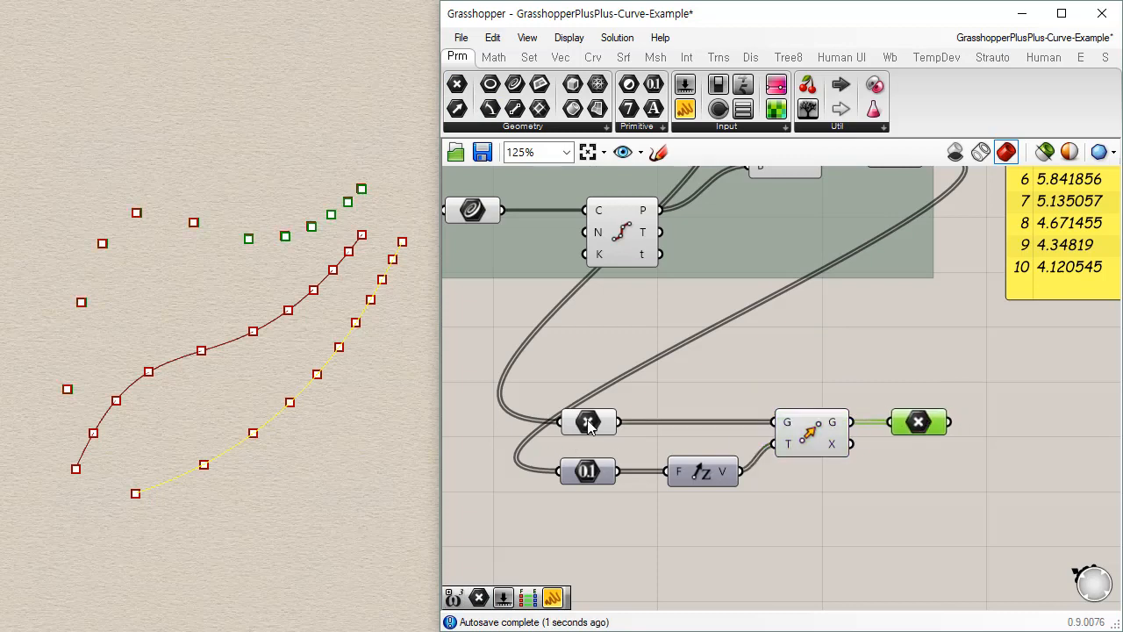
# Group the Move and Unit Z components with their input and output parameters, and reposition the group below the distance group
pyautogui.click(588, 423)
pyautogui.click(586, 474)
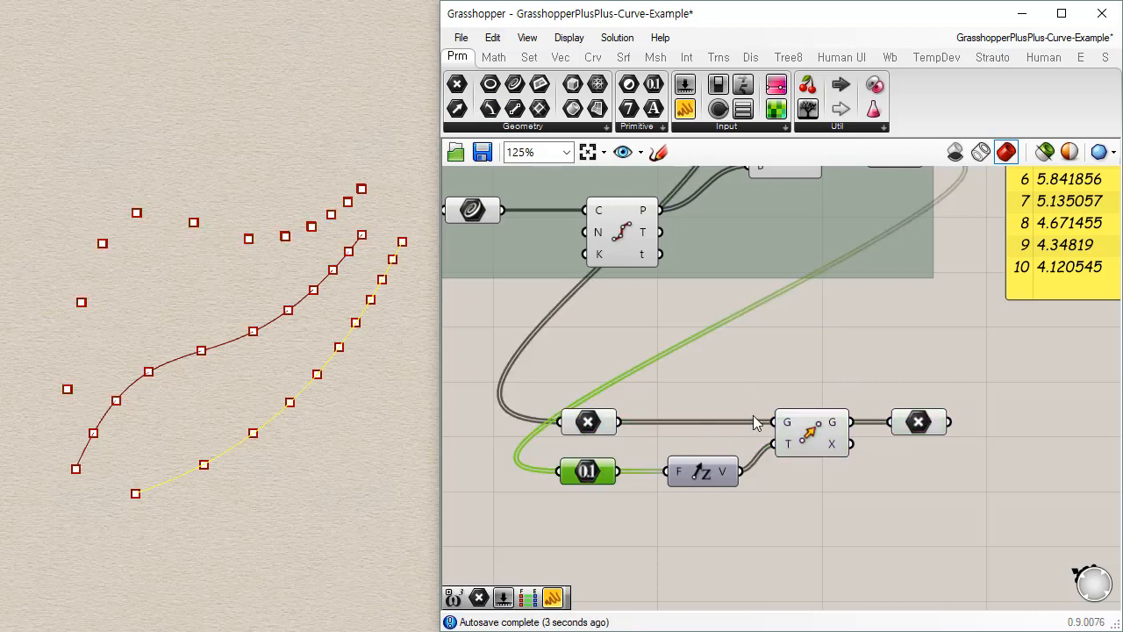
pyautogui.click(933, 425)
pyautogui.click(941, 509)
pyautogui.moveTo(988, 361); pyautogui.dragTo(517, 549)
pyautogui.hotkey('ctrl', 'g')
pyautogui.click(622, 524)
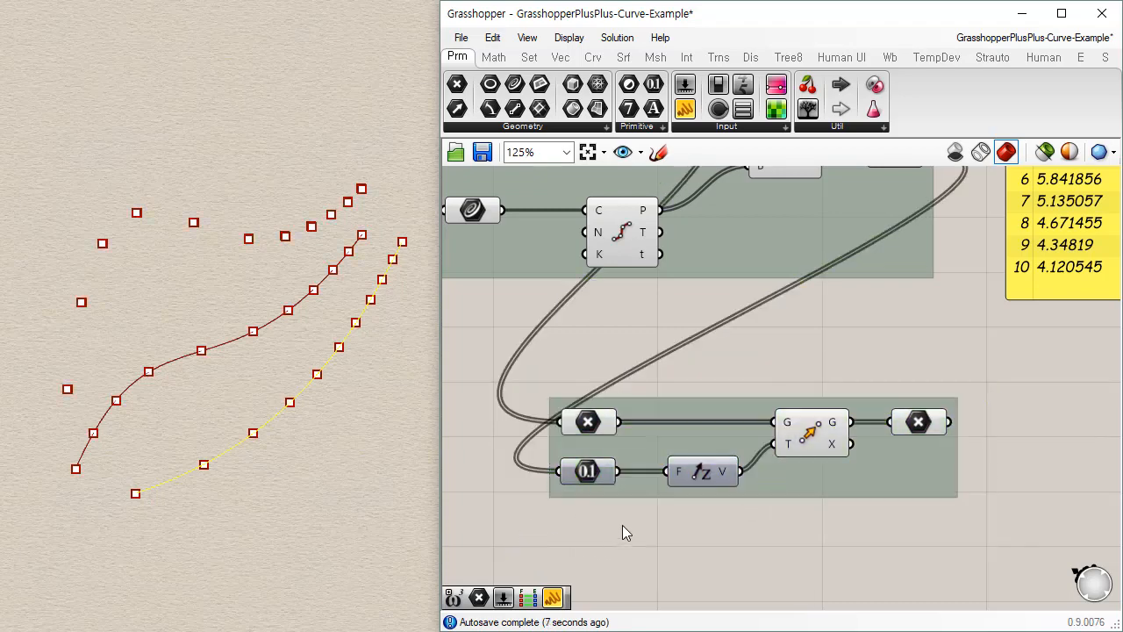
pyautogui.scroll(-4, 623, 525)
pyautogui.moveTo(718, 504); pyautogui.dragTo(750, 486)
pyautogui.scroll(3, 636, 478)
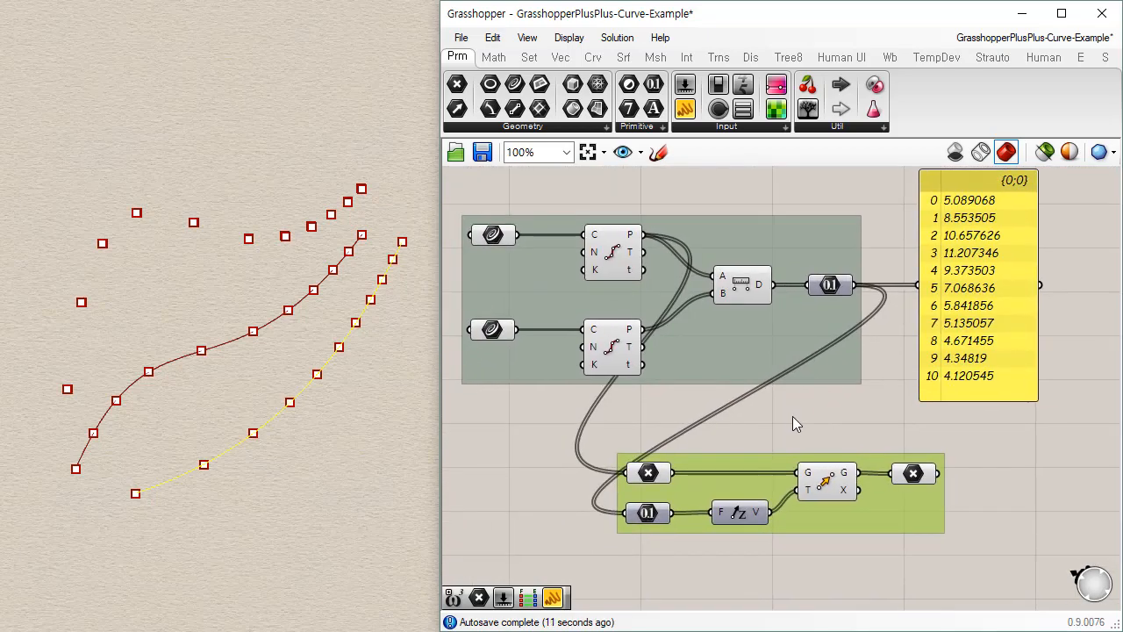
# Set the wire display to Faint for the Move group's Point and Number input parameters
pyautogui.rightClick(650, 474)
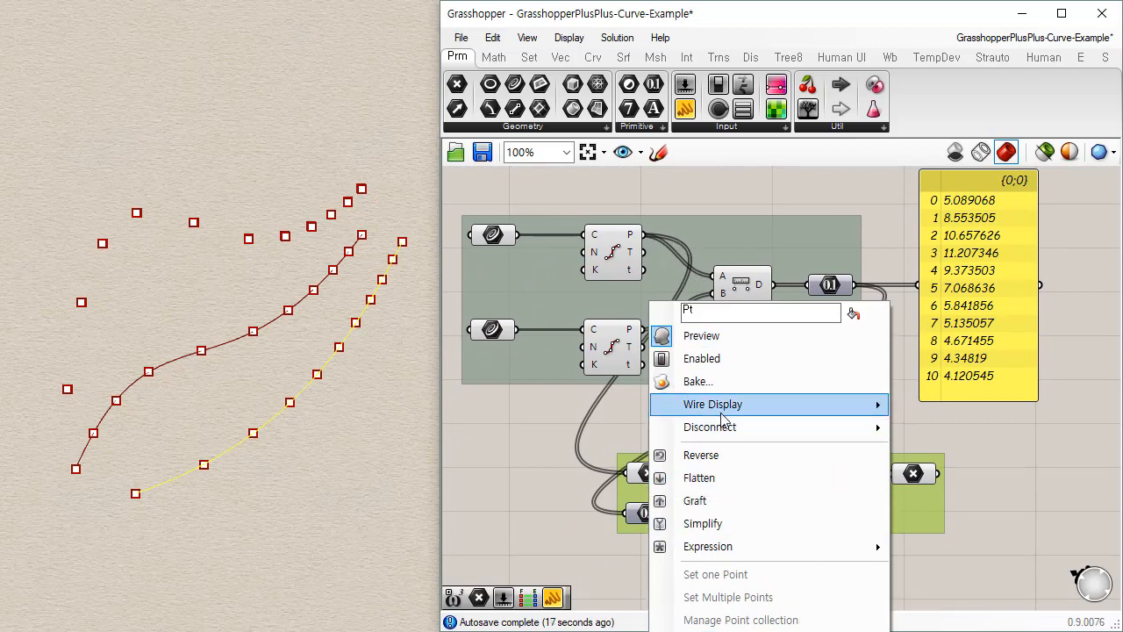
pyautogui.moveTo(723, 418)
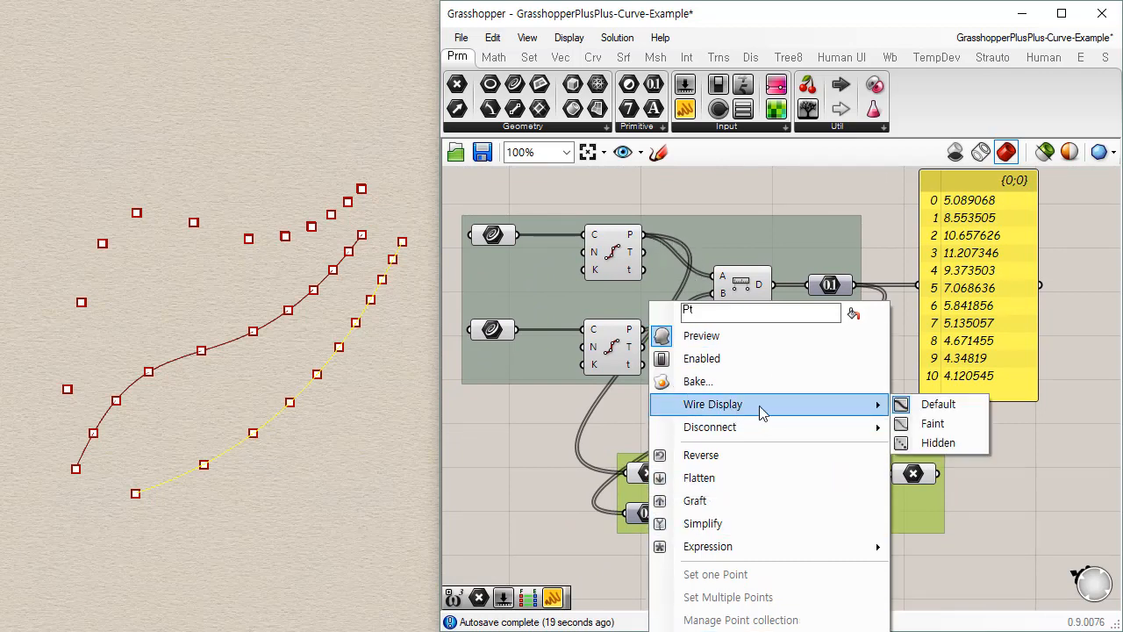
pyautogui.click(947, 424)
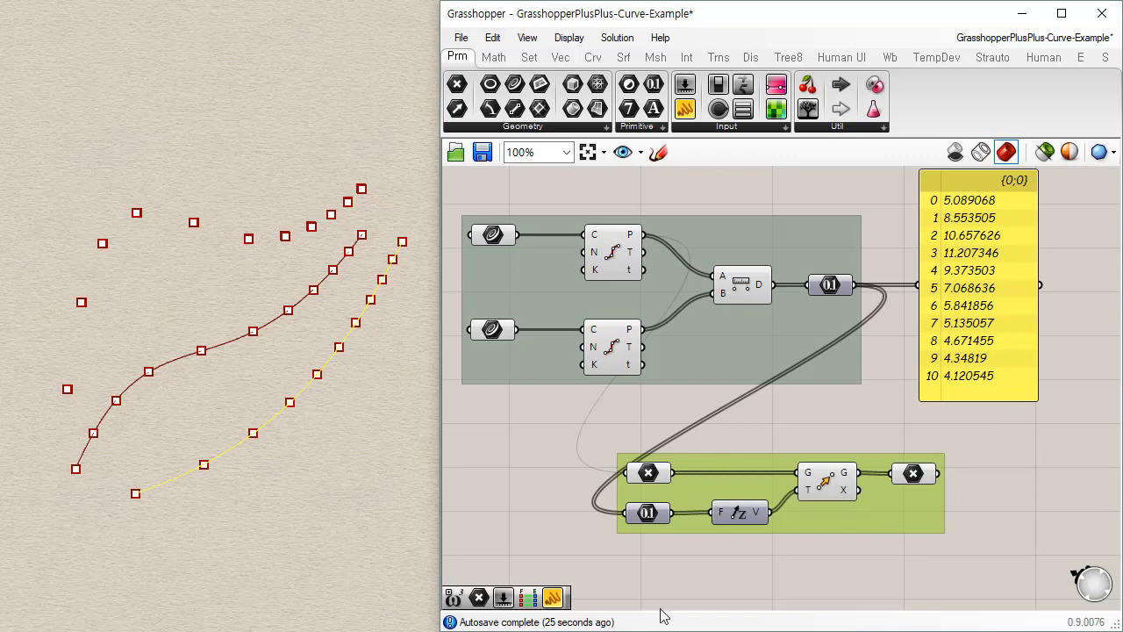
pyautogui.rightClick(647, 515)
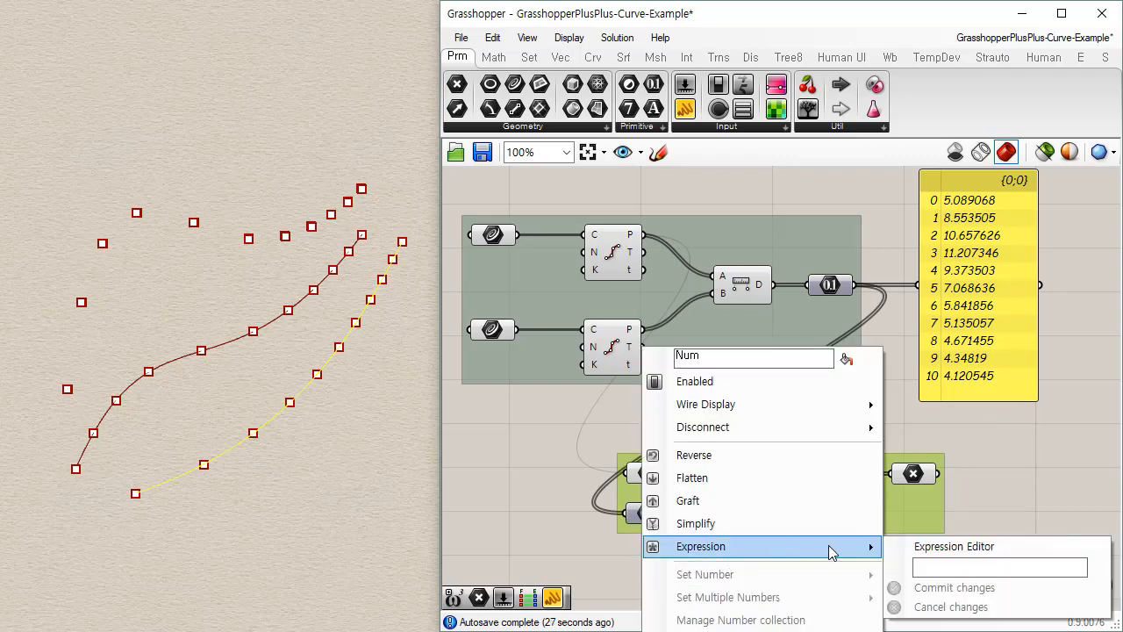
pyautogui.moveTo(865, 406)
pyautogui.click(930, 419)
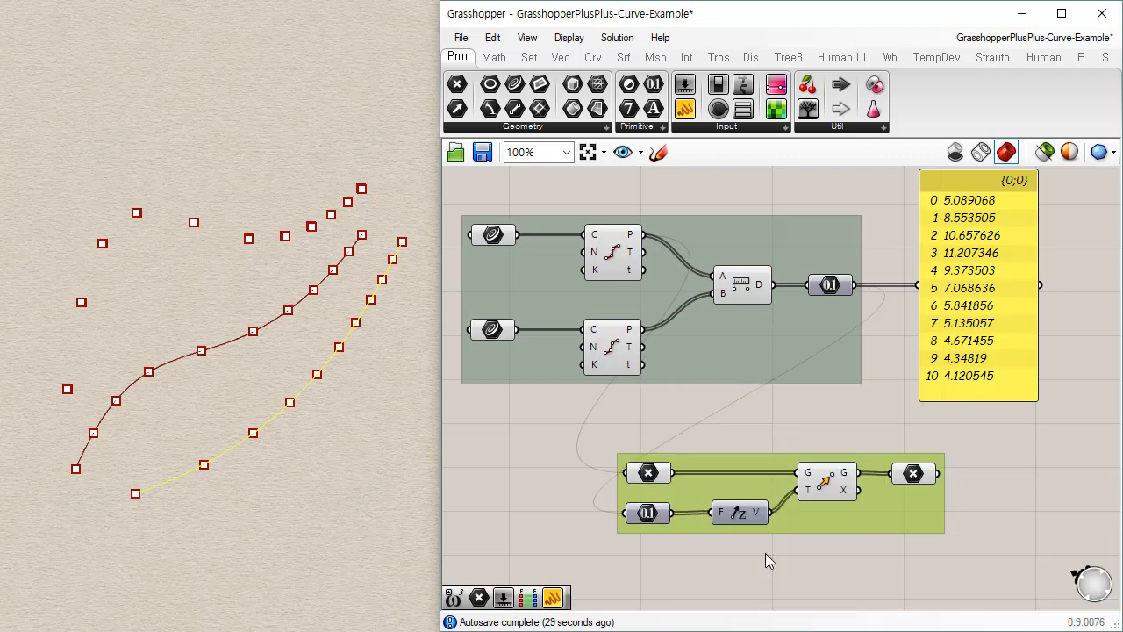
# Move the Move group farther right and review its Point and Number inputs and its Point output
pyautogui.moveTo(827, 515); pyautogui.dragTo(955, 504)
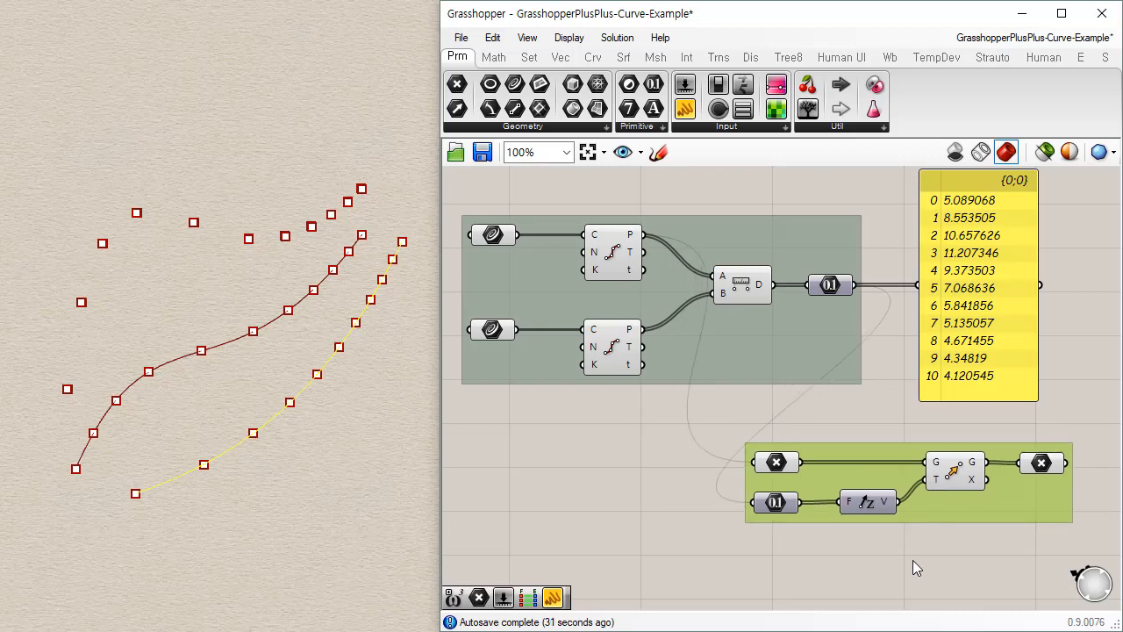
pyautogui.click(728, 449)
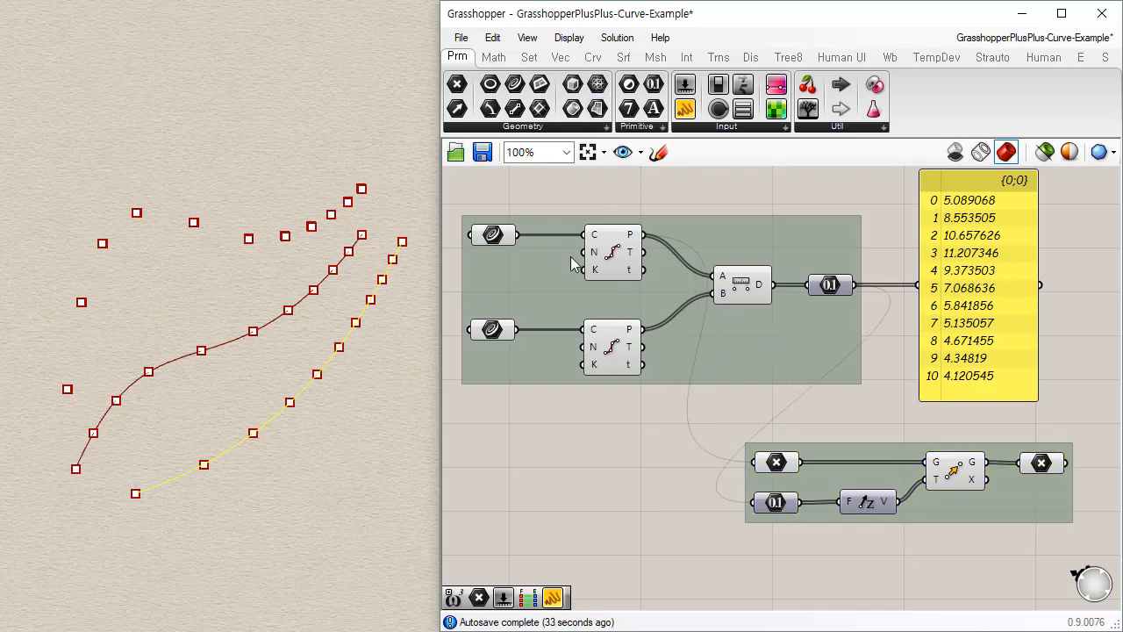
pyautogui.click(778, 464)
pyautogui.click(780, 504)
pyautogui.click(1050, 465)
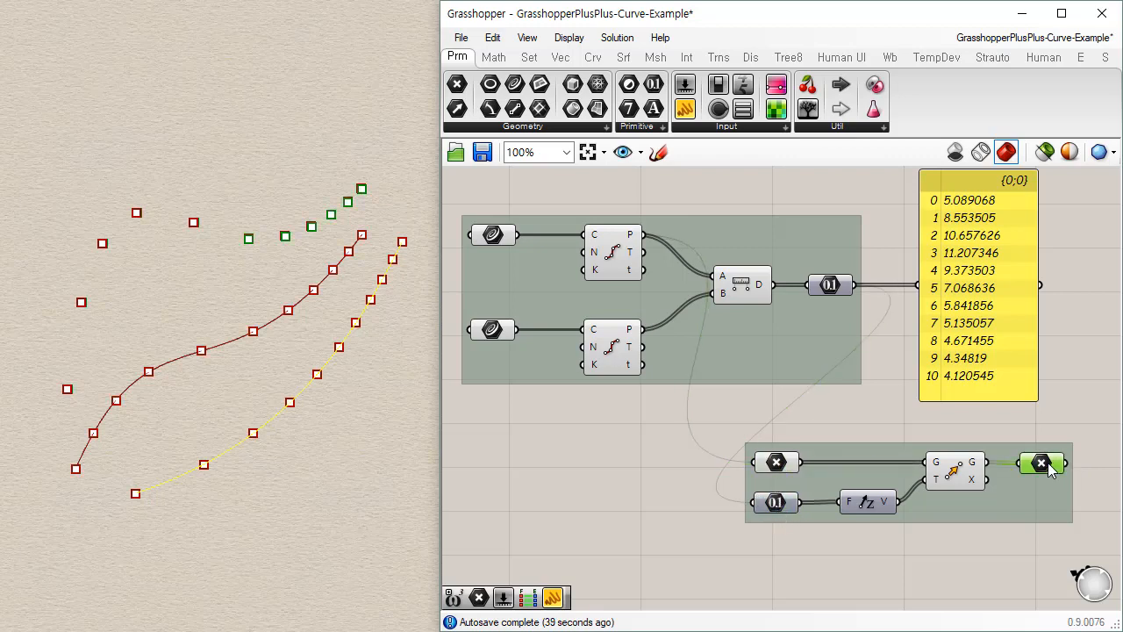
# Add a Point parameter above the distance group's Number parameter and route the upper Divide Curve's P output through it to the Move group
pyautogui.click(940, 575)
pyautogui.moveTo(456, 83); pyautogui.dragTo(831, 239)
pyautogui.moveTo(643, 235); pyautogui.dragTo(766, 467)
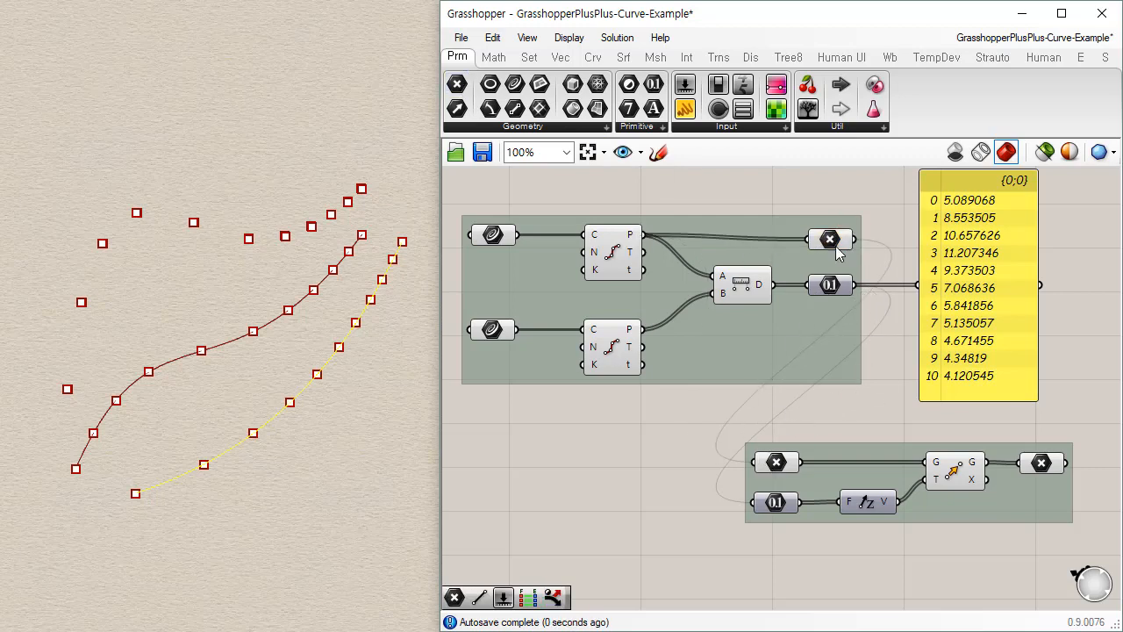
pyautogui.moveTo(839, 242); pyautogui.dragTo(841, 237)
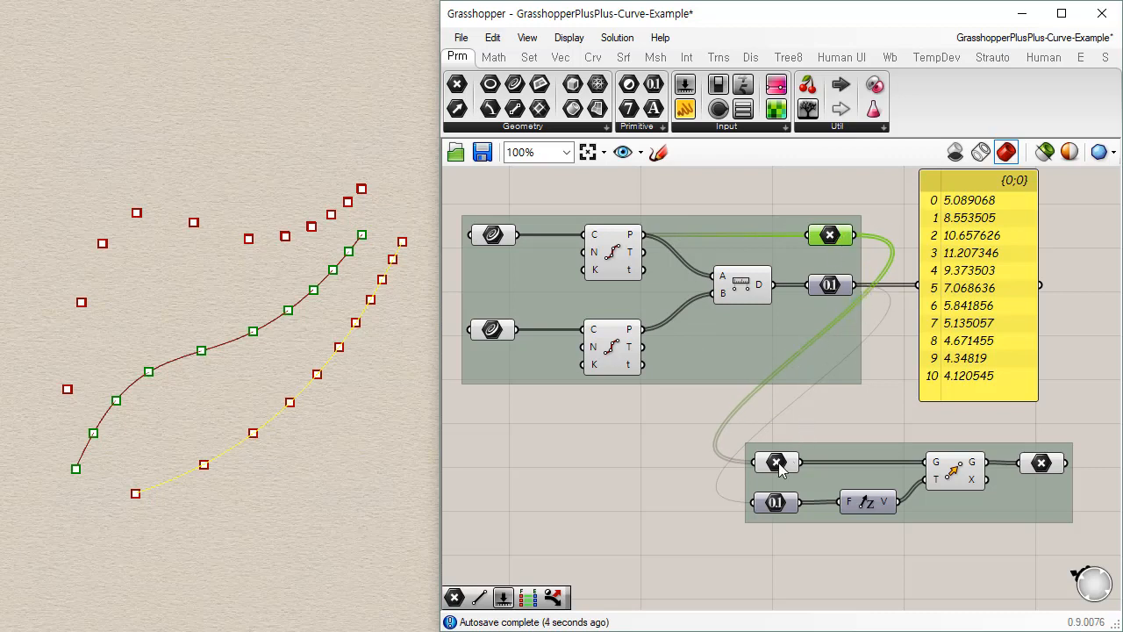
pyautogui.moveTo(780, 469)
pyautogui.click(837, 413)
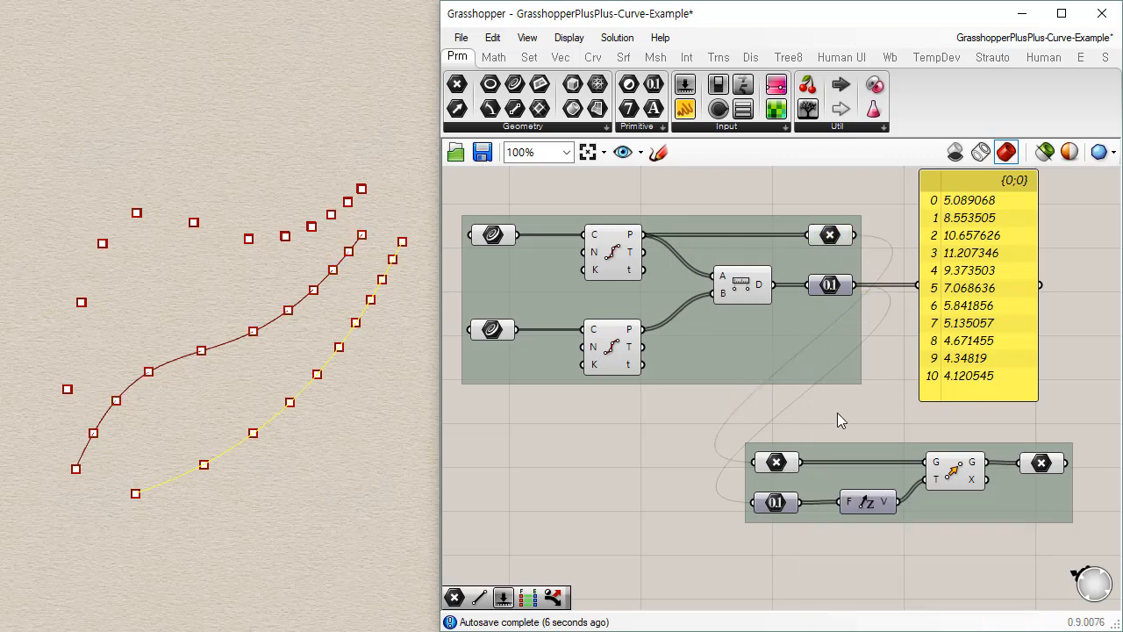
# Place the Move group level with the distance group's output parameters and delete the panel listing the distances
pyautogui.moveTo(842, 416); pyautogui.dragTo(638, 440, button='right')
pyautogui.moveTo(806, 339); pyautogui.dragTo(838, 231)
pyautogui.moveTo(678, 562); pyautogui.dragTo(868, 312)
pyautogui.moveTo(774, 290); pyautogui.dragTo(799, 456)
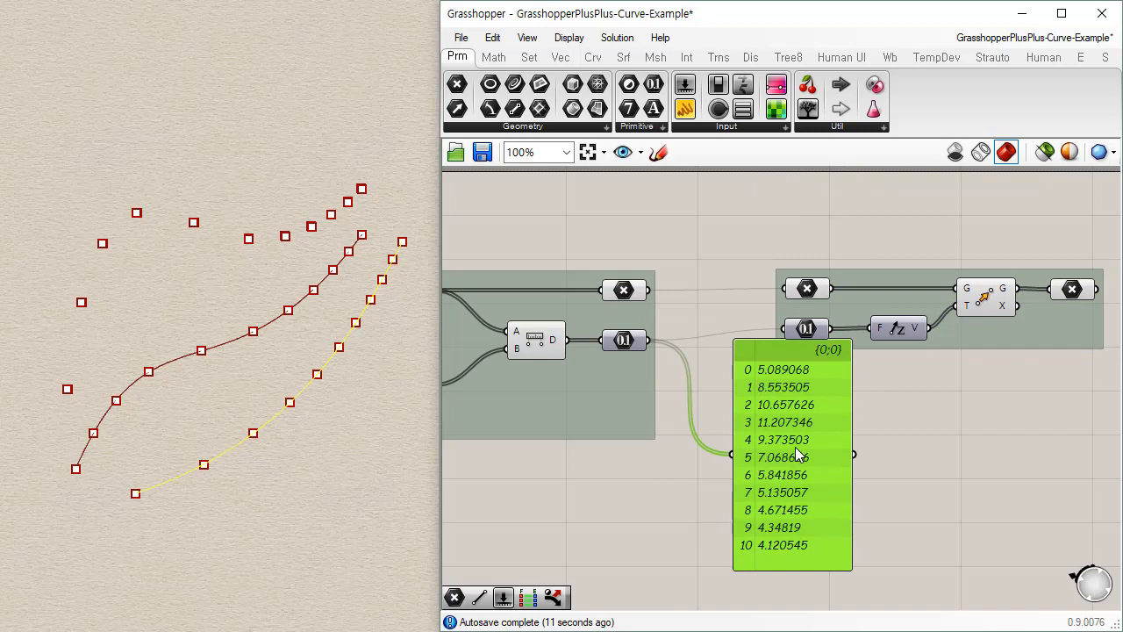
pyautogui.press('Delete')
pyautogui.moveTo(900, 314); pyautogui.dragTo(860, 309)
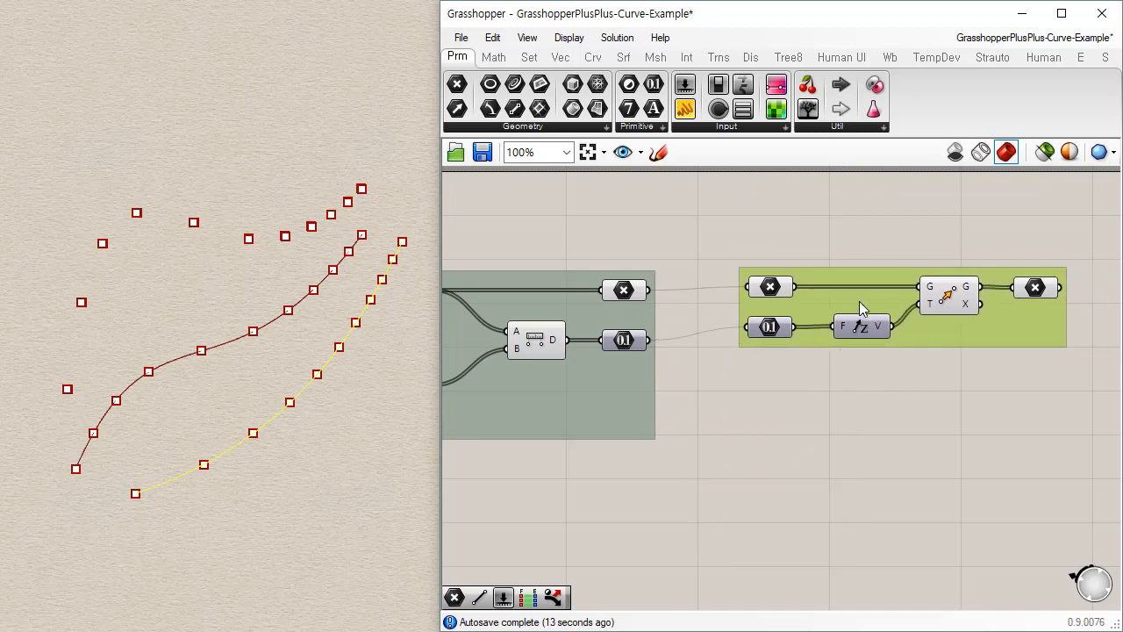
# Duplicate the whole Move group and place the copy directly below the original
pyautogui.moveTo(694, 236); pyautogui.dragTo(1102, 380)
pyautogui.hotkey('ctrl', 'c')
pyautogui.hotkey('ctrl', 'v')
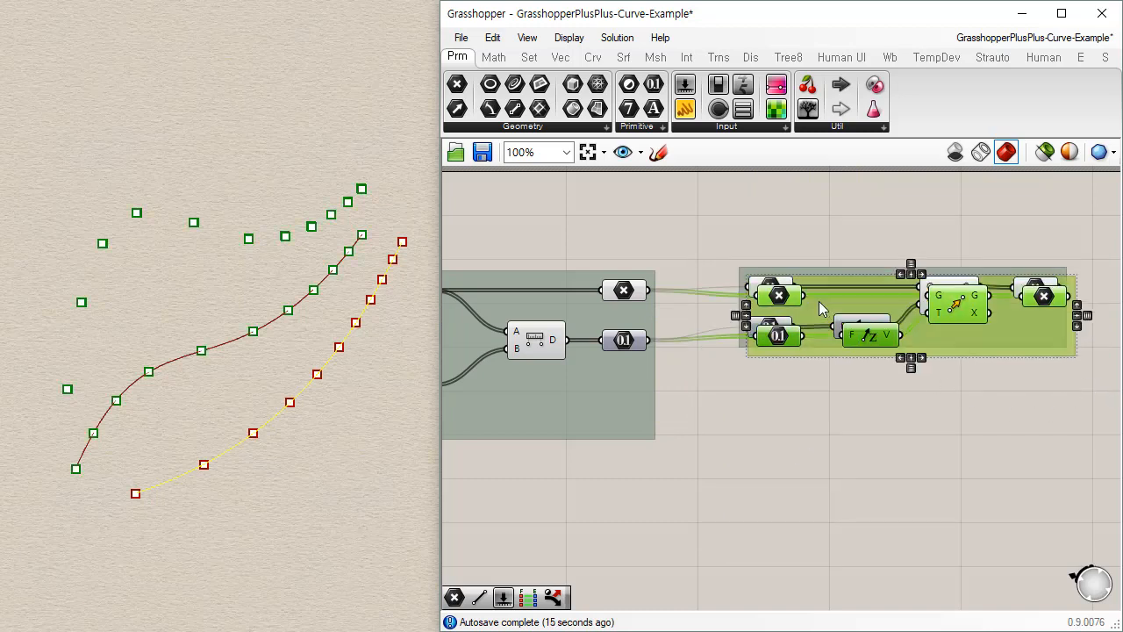
pyautogui.moveTo(832, 326); pyautogui.dragTo(836, 446)
pyautogui.moveTo(828, 299); pyautogui.dragTo(818, 394)
# Wire the lower Divide Curve's P output into the duplicated group's Point parameter and inspect both sets of moved points
pyautogui.moveTo(746, 470); pyautogui.dragTo(919, 426, button='right')
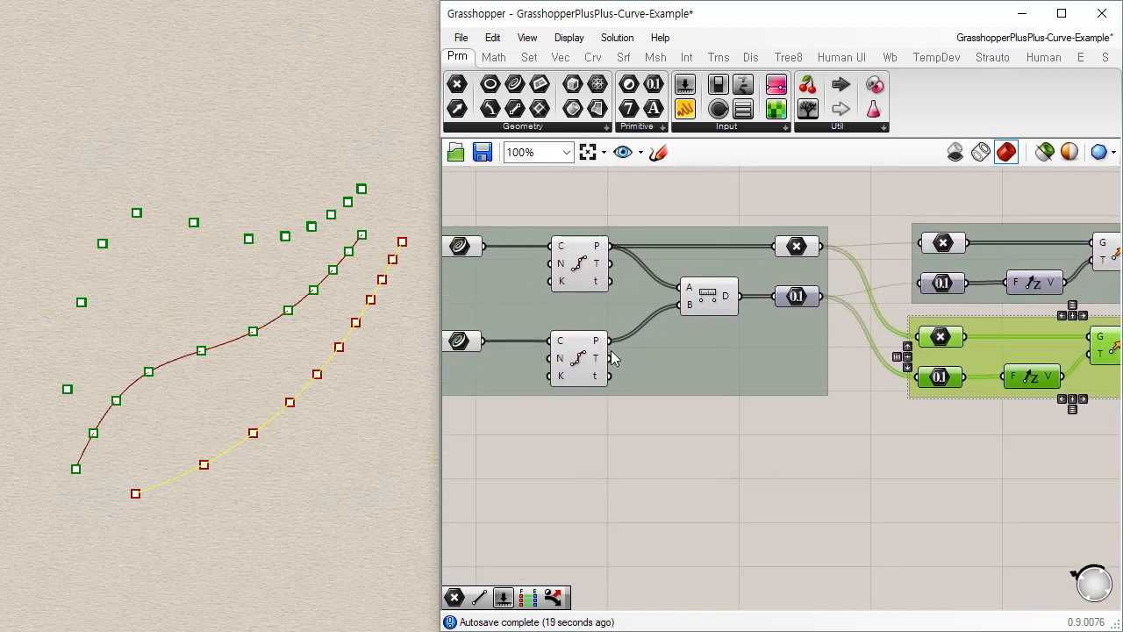
pyautogui.moveTo(614, 351); pyautogui.dragTo(916, 341)
pyautogui.click(794, 486)
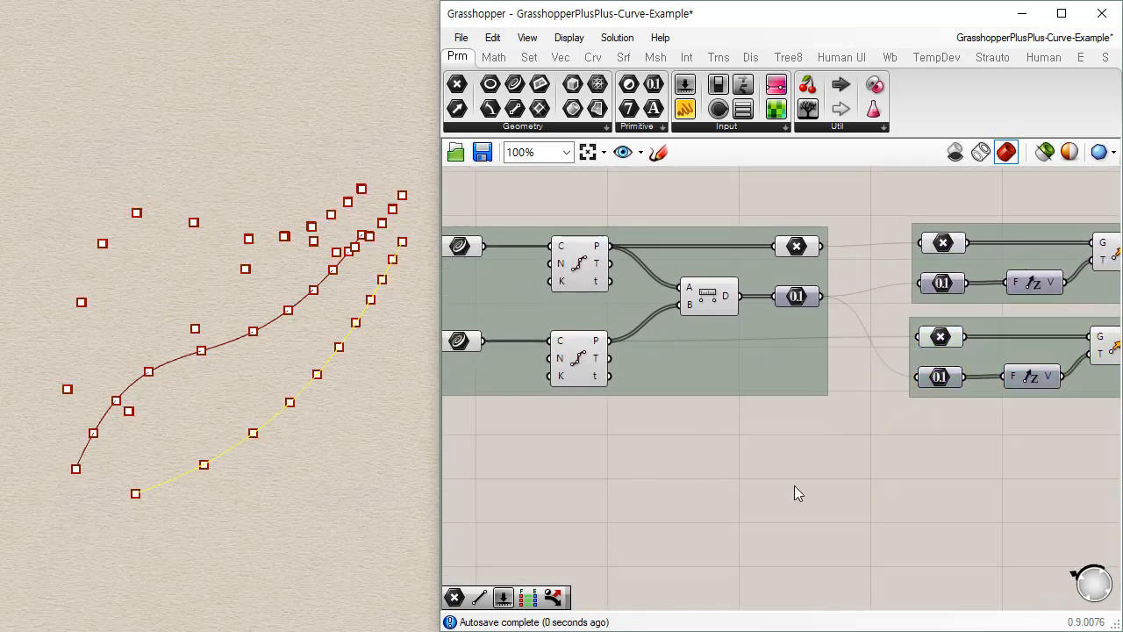
pyautogui.click(257, 502)
pyautogui.moveTo(257, 502)
pyautogui.mouseDown(button='right')
pyautogui.moveTo(328, 469)
pyautogui.moveTo(284, 482)
pyautogui.moveTo(231, 451)
pyautogui.moveTo(257, 497)
pyautogui.moveTo(272, 491)
pyautogui.mouseUp(button='right')
pyautogui.moveTo(858, 415); pyautogui.dragTo(612, 425, button='right')
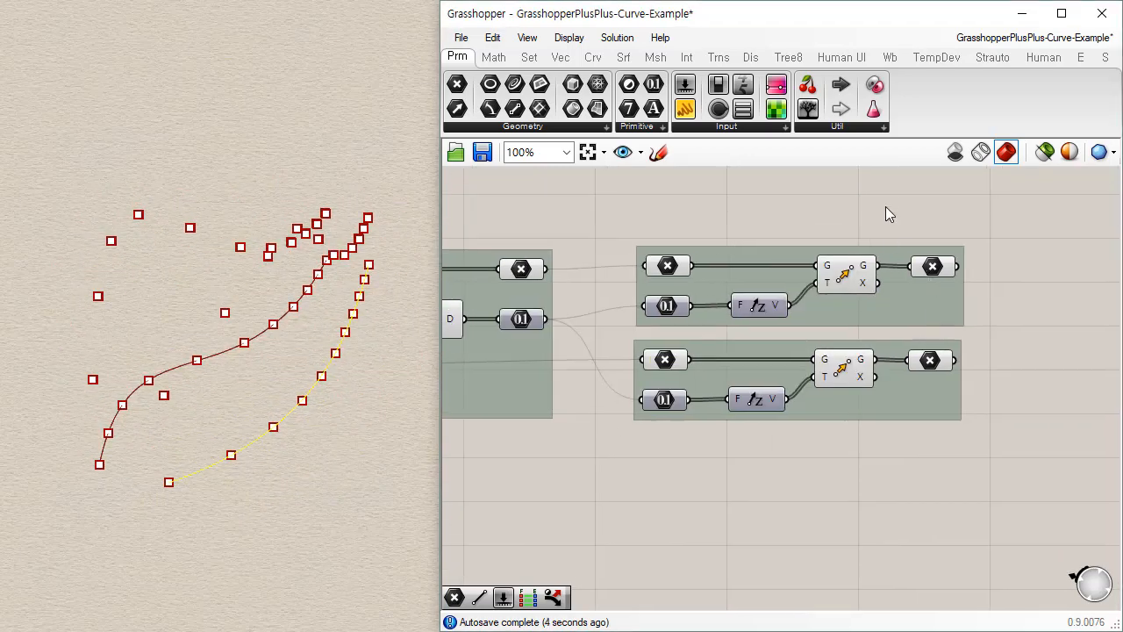
# Examine both sets of raised points from another angle in the Rhino view, highlighting the Move components and their outputs
pyautogui.moveTo(885, 206); pyautogui.dragTo(984, 480)
pyautogui.moveTo(419, 454); pyautogui.dragTo(407, 434, button='right')
pyautogui.click(838, 436)
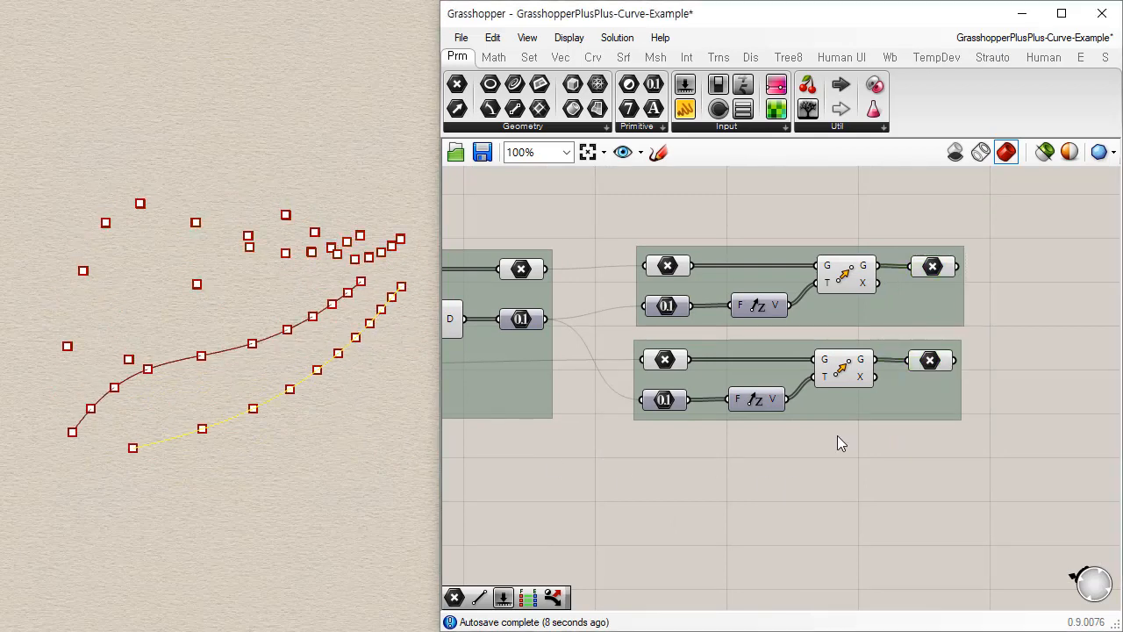
pyautogui.moveTo(817, 228); pyautogui.dragTo(893, 502)
pyautogui.click(813, 520)
# Turn off the preview of both Divide Curve components and the Distance component
pyautogui.scroll(-3, 814, 522)
pyautogui.moveTo(672, 506); pyautogui.dragTo(750, 418, button='right')
pyautogui.scroll(3, 627, 372)
pyautogui.click(649, 261)
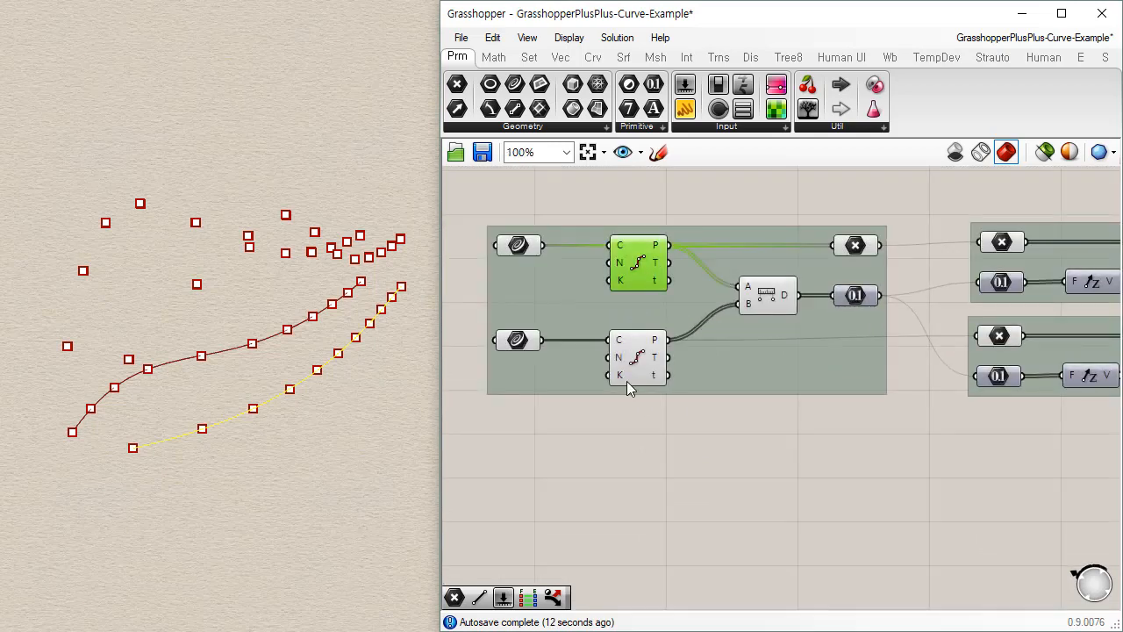
pyautogui.click(628, 380)
pyautogui.click(684, 243)
pyautogui.moveTo(669, 292); pyautogui.dragTo(808, 486)
pyautogui.rightClick(808, 486)
pyautogui.click(864, 409)
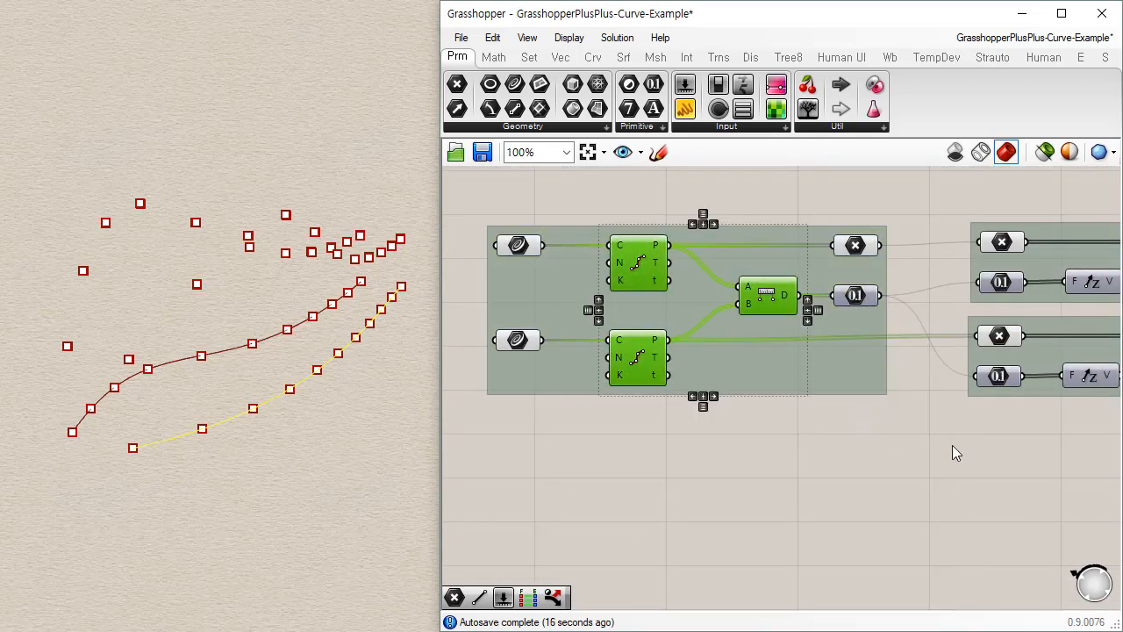
# Turn off the preview of the Move components in both Move groups
pyautogui.moveTo(952, 451); pyautogui.dragTo(662, 456, button='right')
pyautogui.moveTo(808, 340); pyautogui.dragTo(931, 492)
pyautogui.rightClick(851, 370)
pyautogui.click(924, 413)
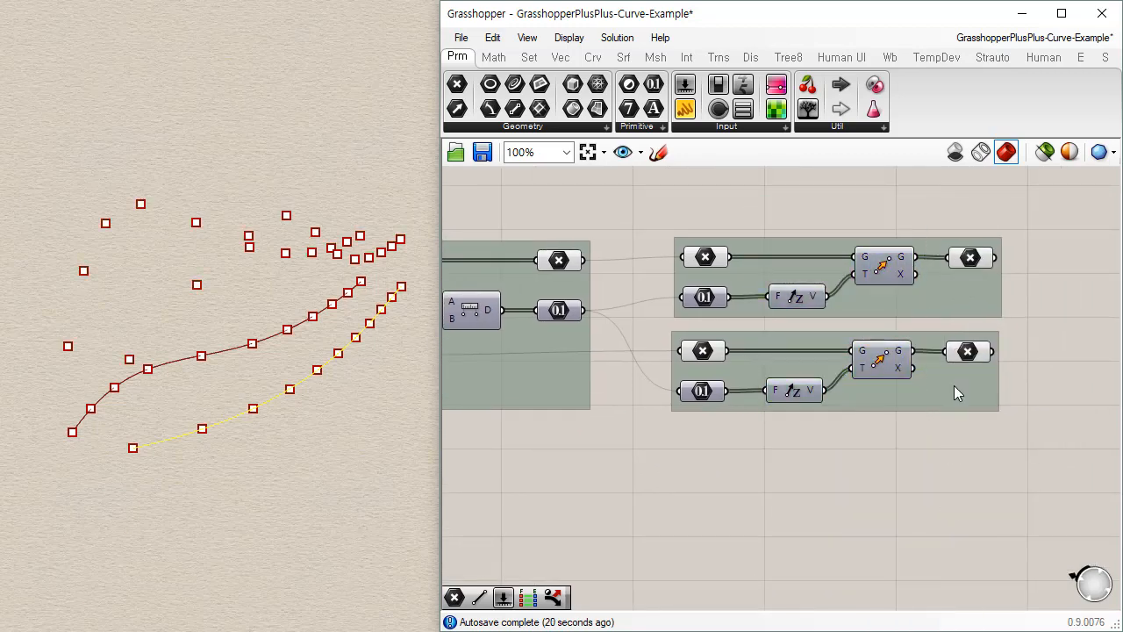
# Turn off the preview of the whole distance group and of the input parameters in both Move groups
pyautogui.moveTo(720, 445); pyautogui.dragTo(865, 443, button='right')
pyautogui.scroll(-3, 864, 443)
pyautogui.moveTo(554, 269); pyautogui.dragTo(887, 488)
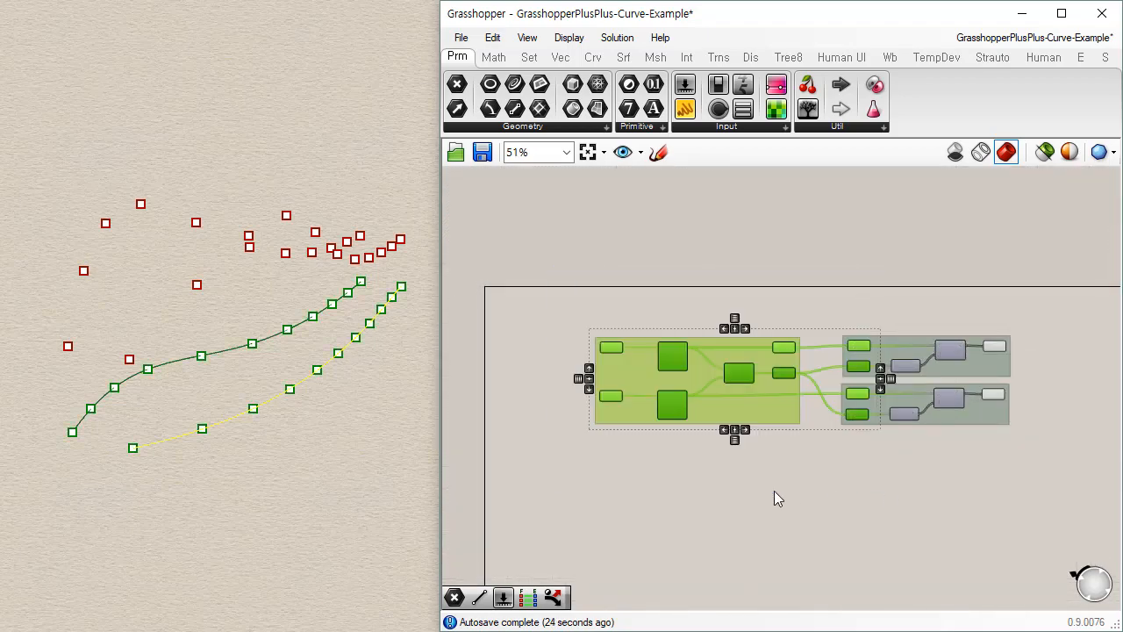
pyautogui.rightClick(777, 372)
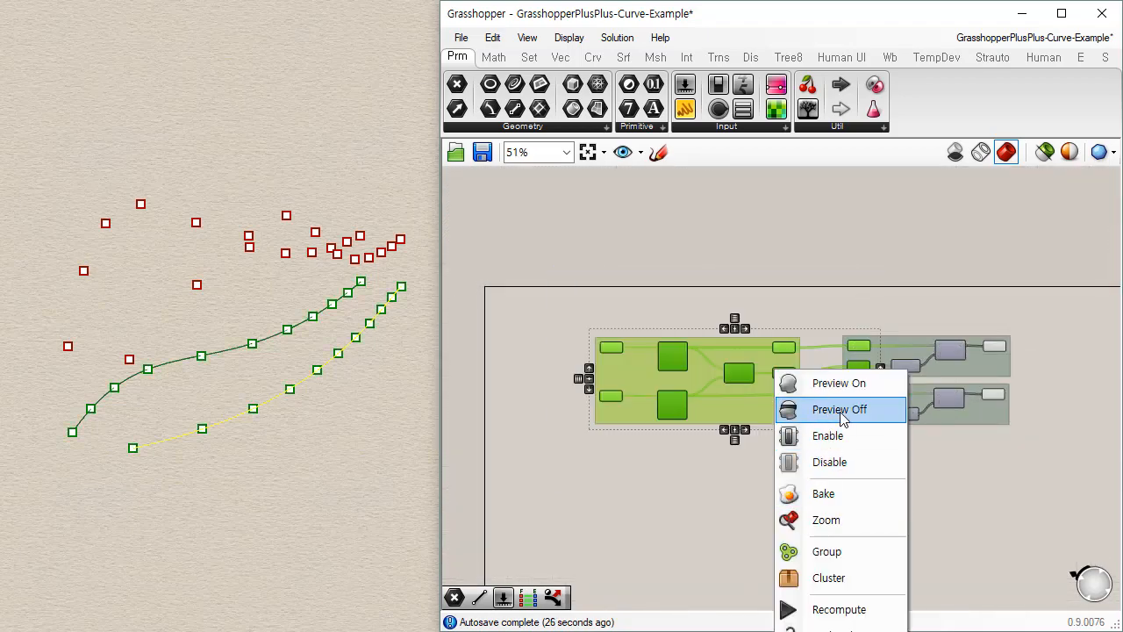
pyautogui.click(842, 410)
pyautogui.click(905, 464)
# Highlight the output points of the Move groups and nudge the lower group slightly closer to the upper one
pyautogui.scroll(4, 925, 392)
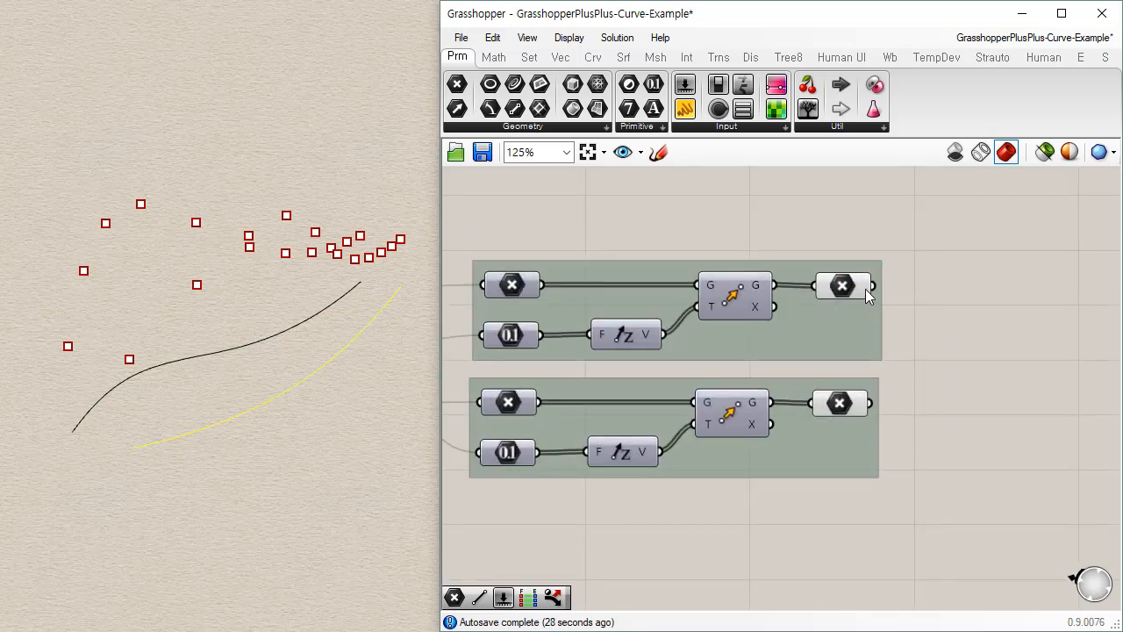
pyautogui.click(851, 410)
pyautogui.click(850, 286)
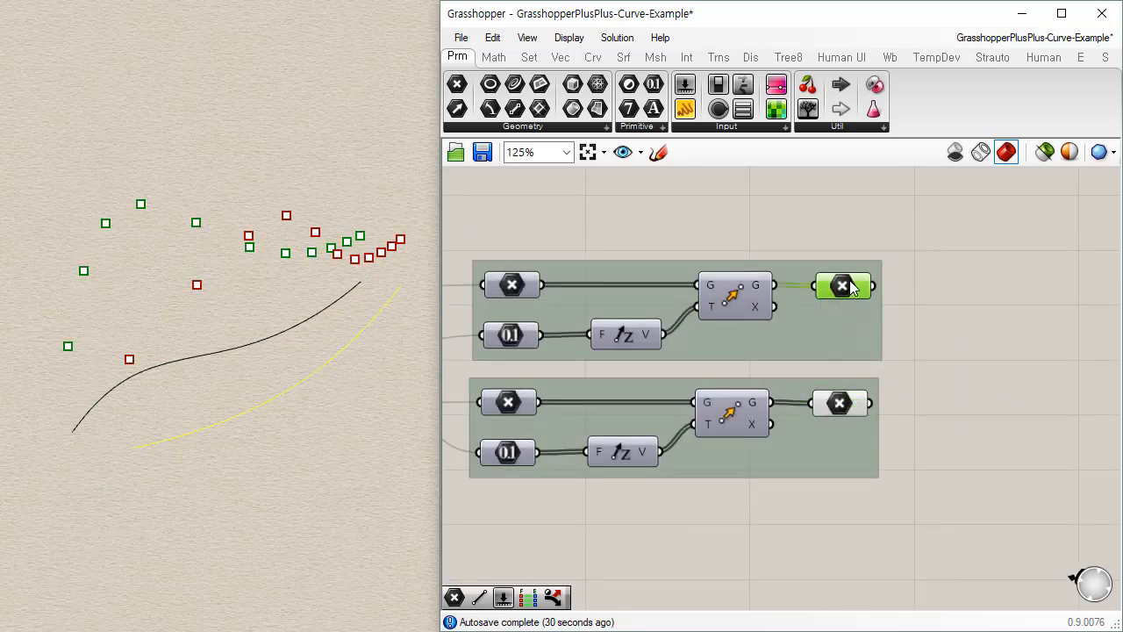
pyautogui.moveTo(596, 368); pyautogui.dragTo(827, 369, button='right')
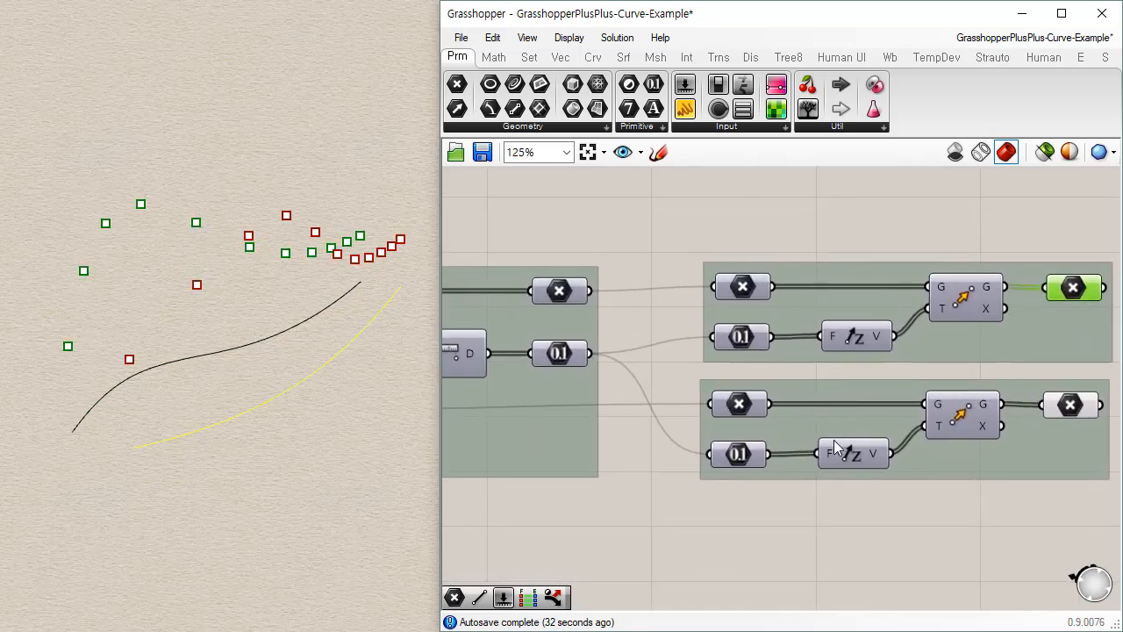
pyautogui.click(848, 417)
pyautogui.moveTo(848, 413); pyautogui.dragTo(845, 423)
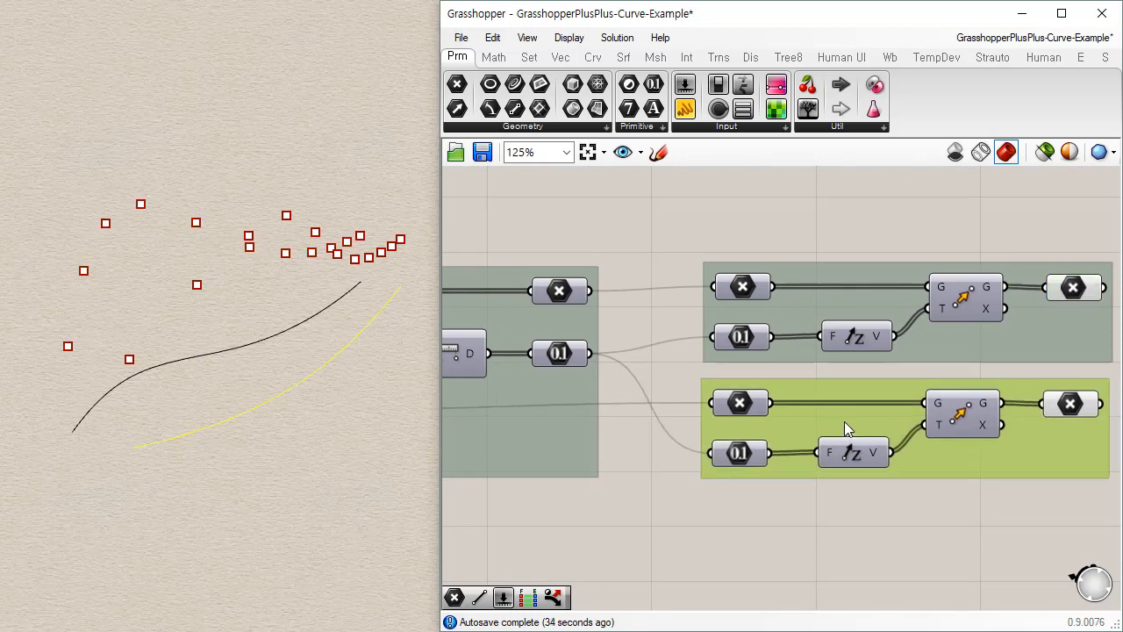
pyautogui.click(845, 513)
# Examine the upper Move group's input points, output points, Unit Z and Move components one by one
pyautogui.moveTo(863, 312); pyautogui.dragTo(710, 251, button='right')
pyautogui.scroll(2, 710, 251)
pyautogui.click(527, 226)
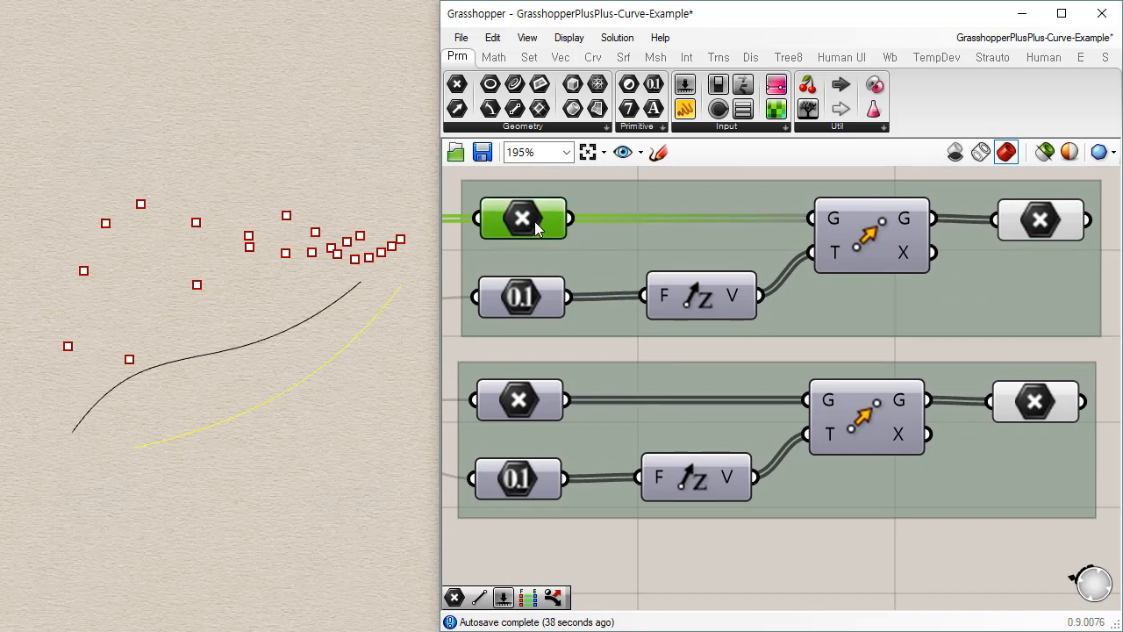
pyautogui.click(1035, 223)
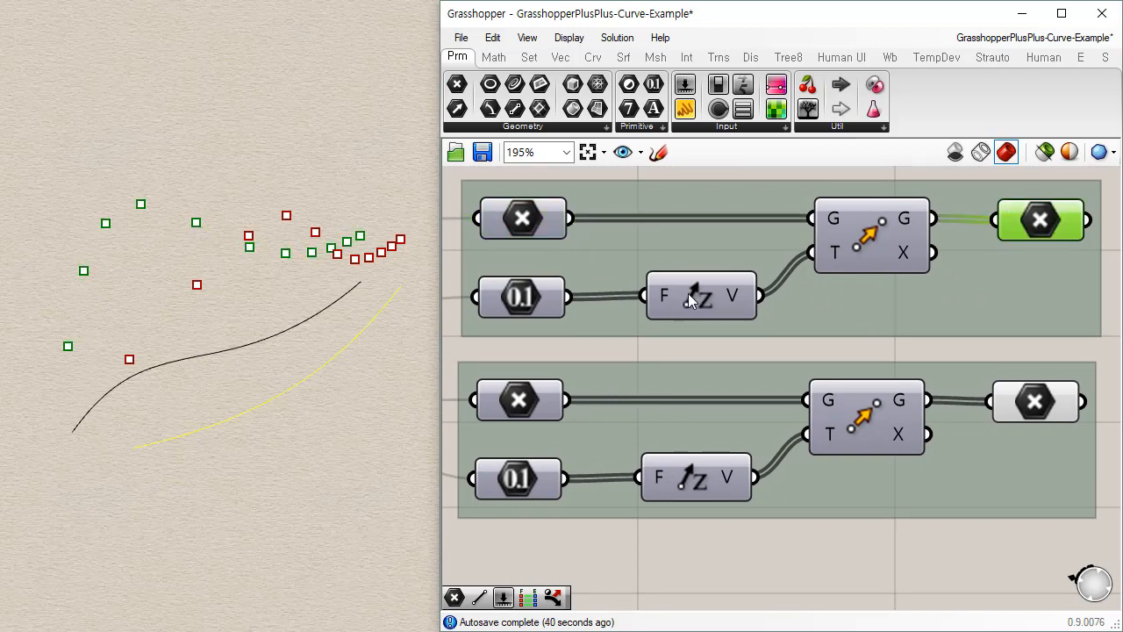
pyautogui.click(879, 239)
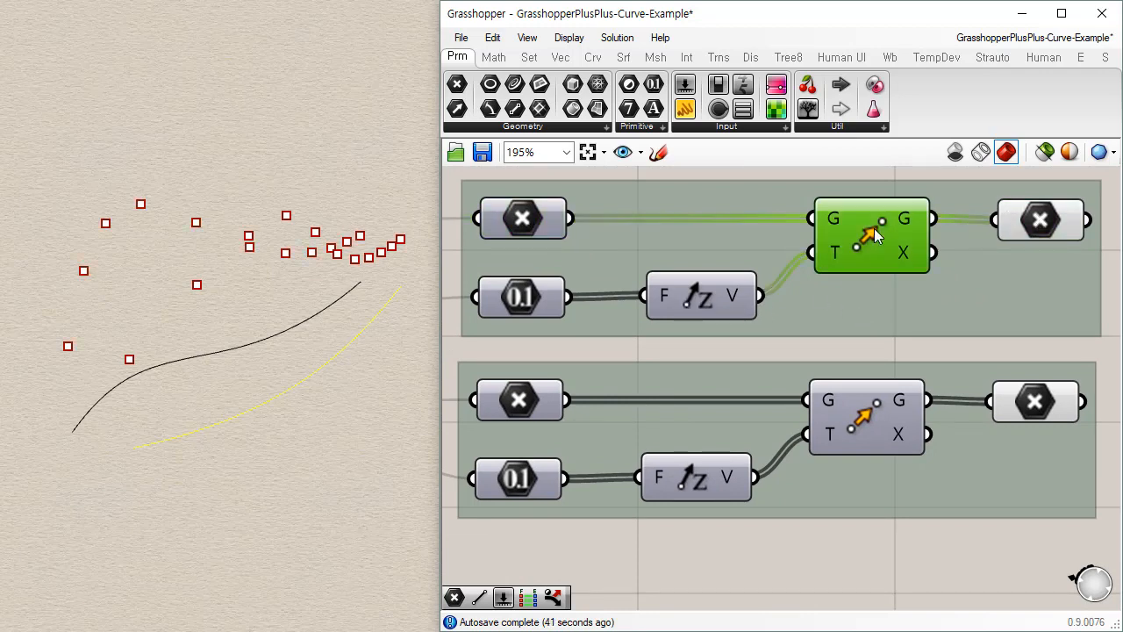
pyautogui.click(699, 302)
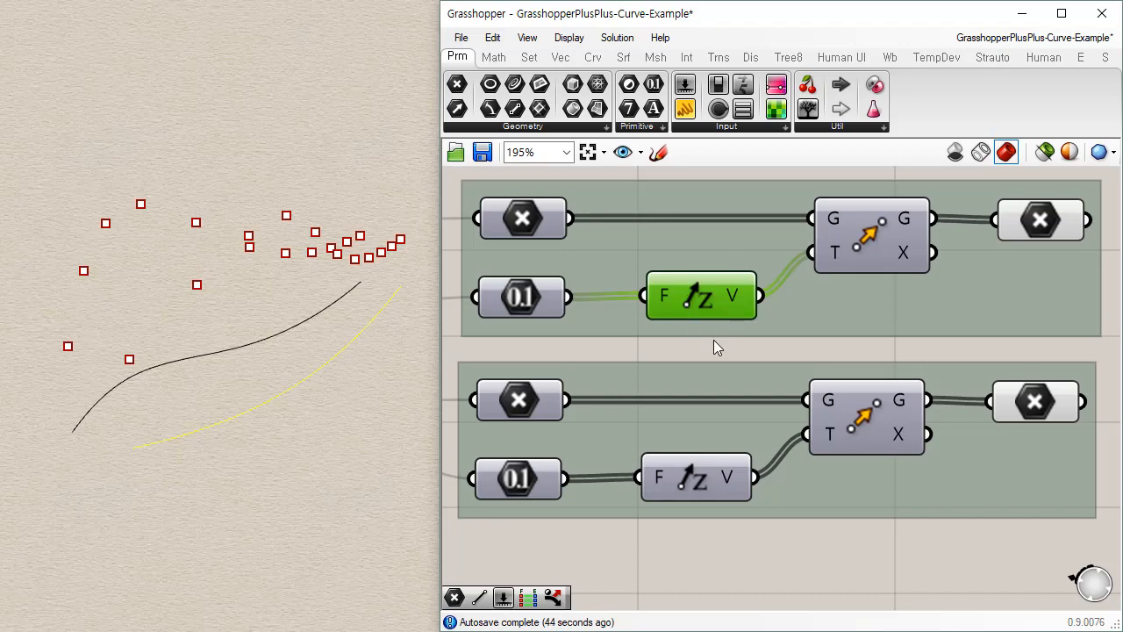
pyautogui.click(871, 247)
pyautogui.scroll(-5, 816, 431)
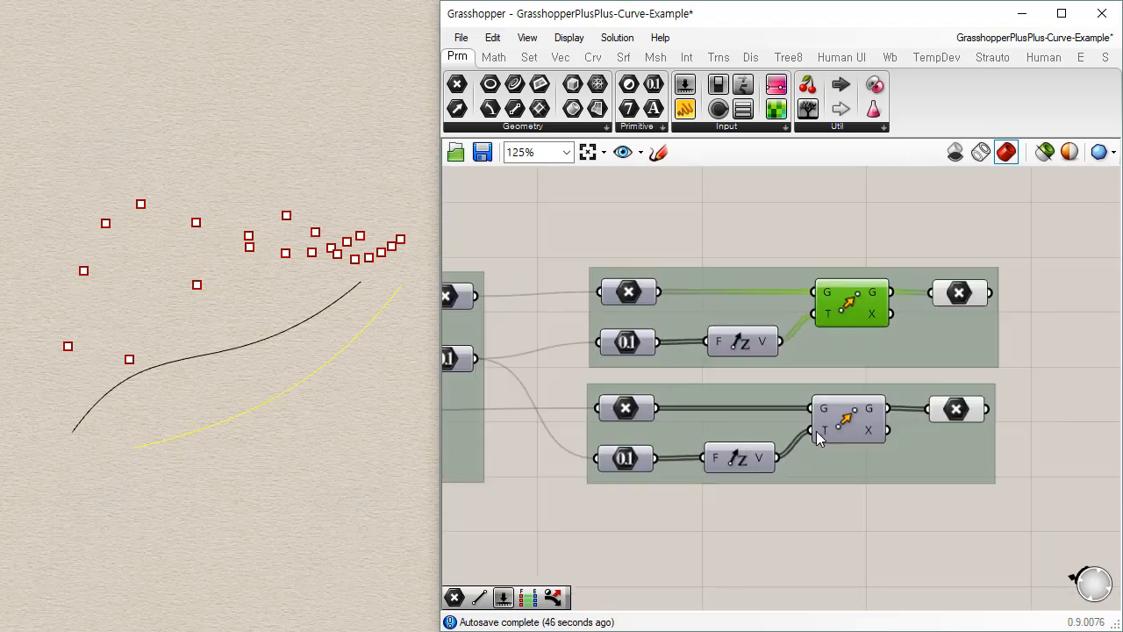
# Copy the distance group's Point parameter below its Number parameter and route the lower Divide Curve's P output through it to the lower Move group
pyautogui.moveTo(582, 522); pyautogui.dragTo(786, 474, button='right')
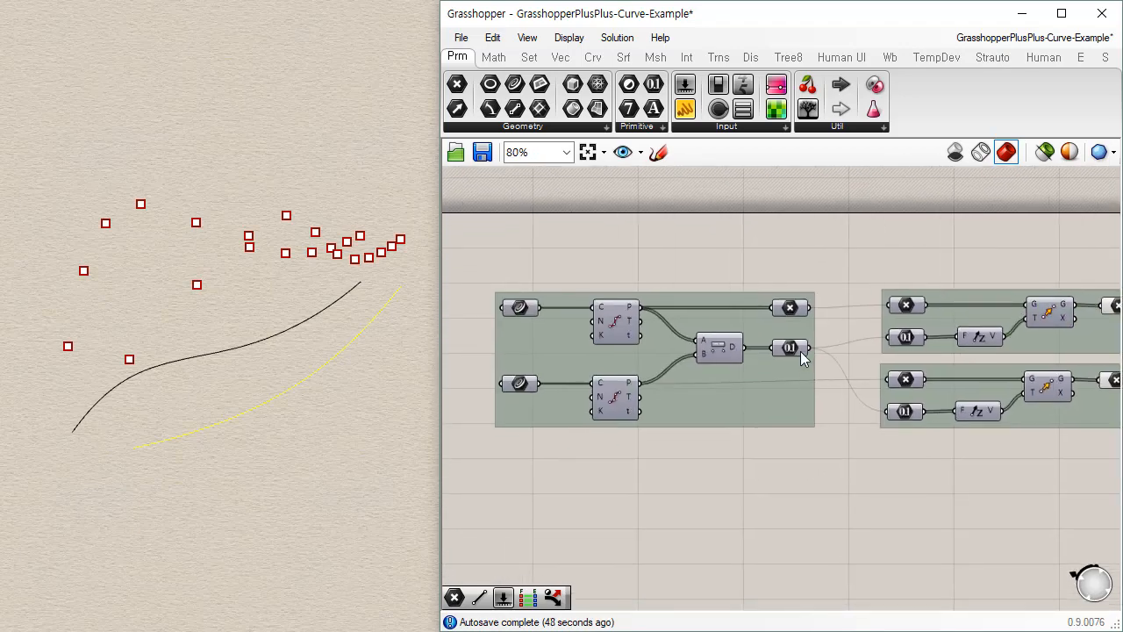
pyautogui.click(795, 308)
pyautogui.keyDown('alt'); pyautogui.moveTo(794, 308); pyautogui.dragTo(792, 387); pyautogui.keyUp('alt')
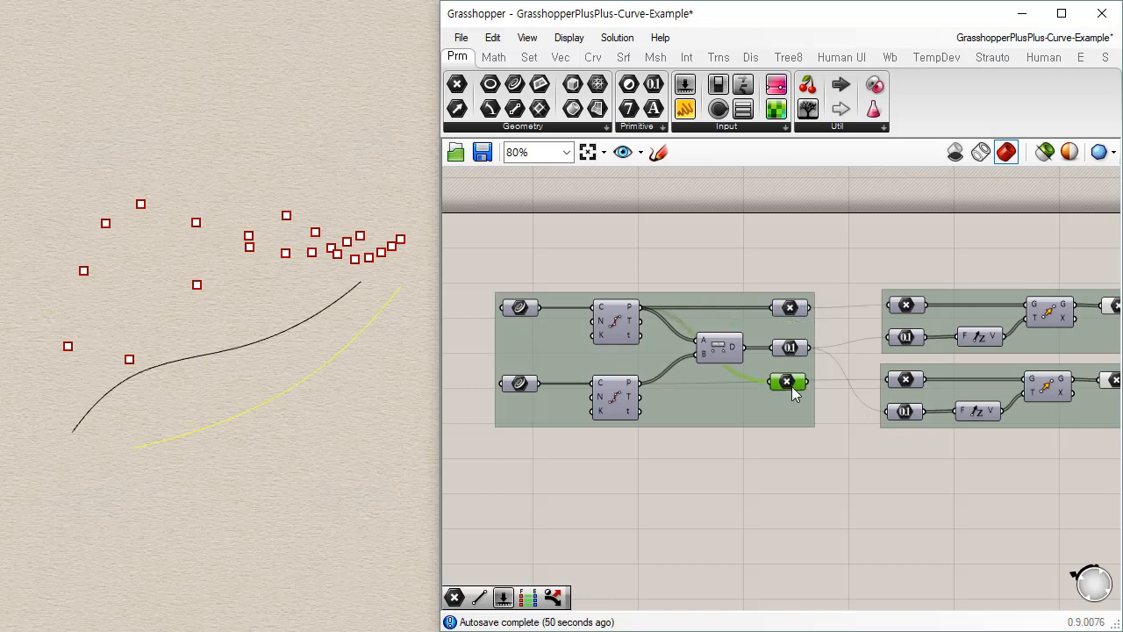
pyautogui.moveTo(641, 384); pyautogui.dragTo(909, 379)
pyautogui.click(812, 469)
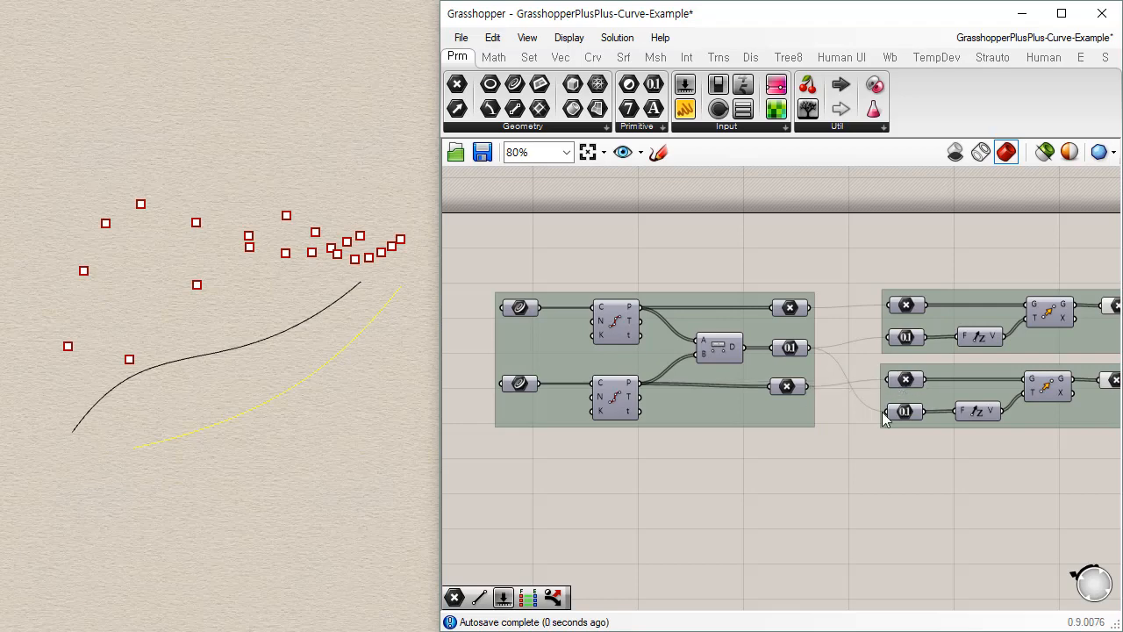
# Try moving the distance group together with its output parameters, and undo the move
pyautogui.scroll(4, 801, 428)
pyautogui.click(720, 430)
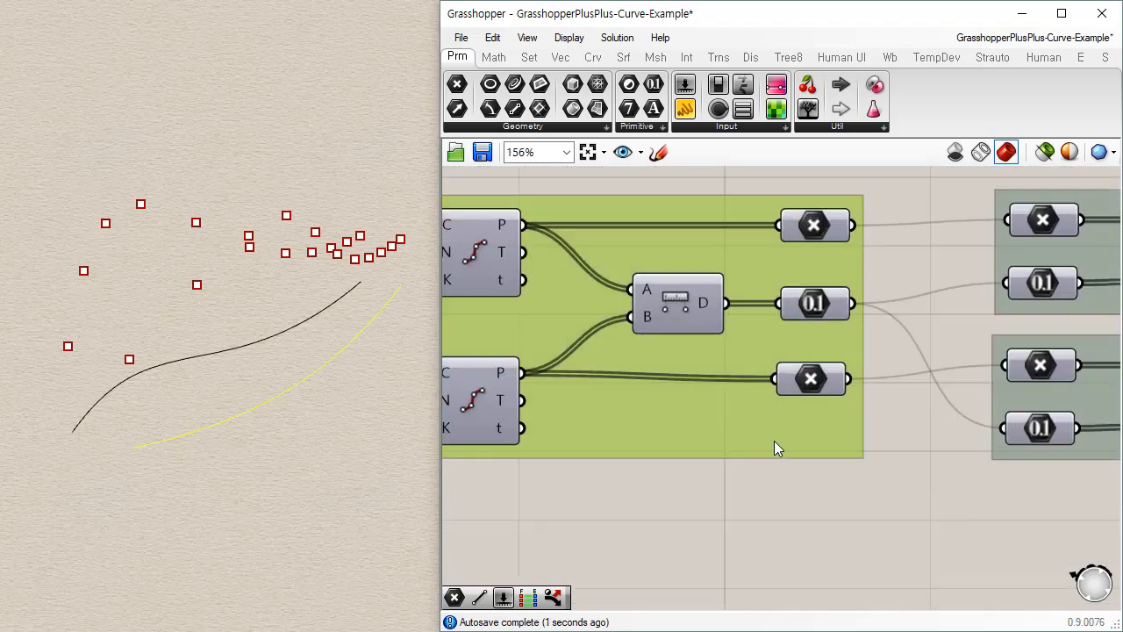
pyautogui.moveTo(733, 440); pyautogui.dragTo(672, 571)
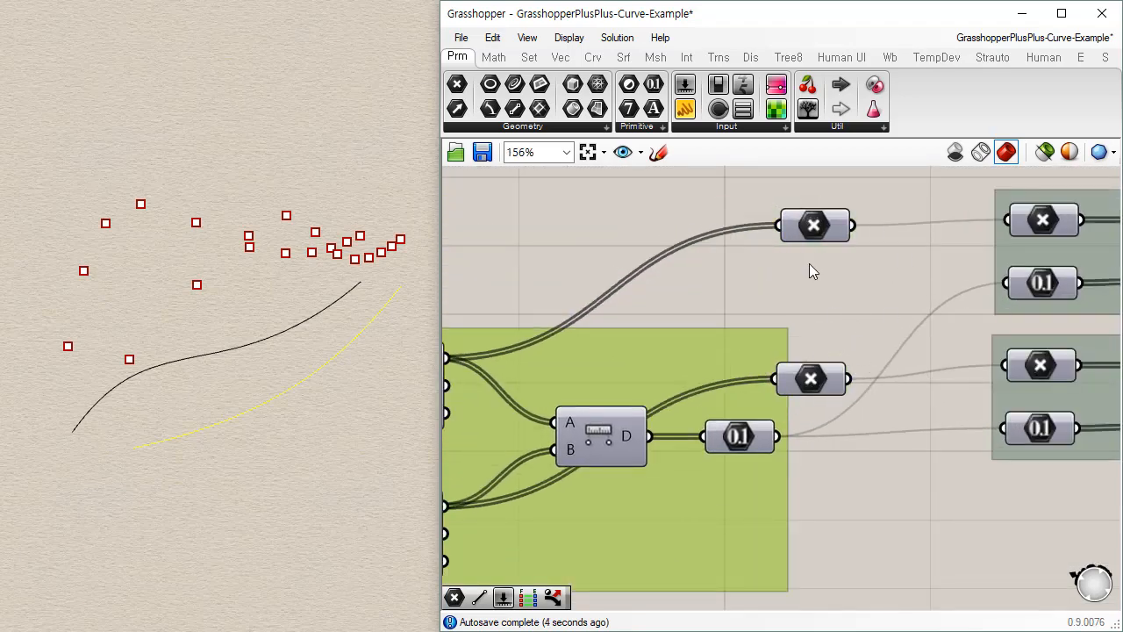
pyautogui.hotkey('ctrl', 'z')
pyautogui.click(865, 526)
# Add the two Point parameters and the Number parameter to the distance group and shift the group level with the Move groups
pyautogui.scroll(-4, 885, 494)
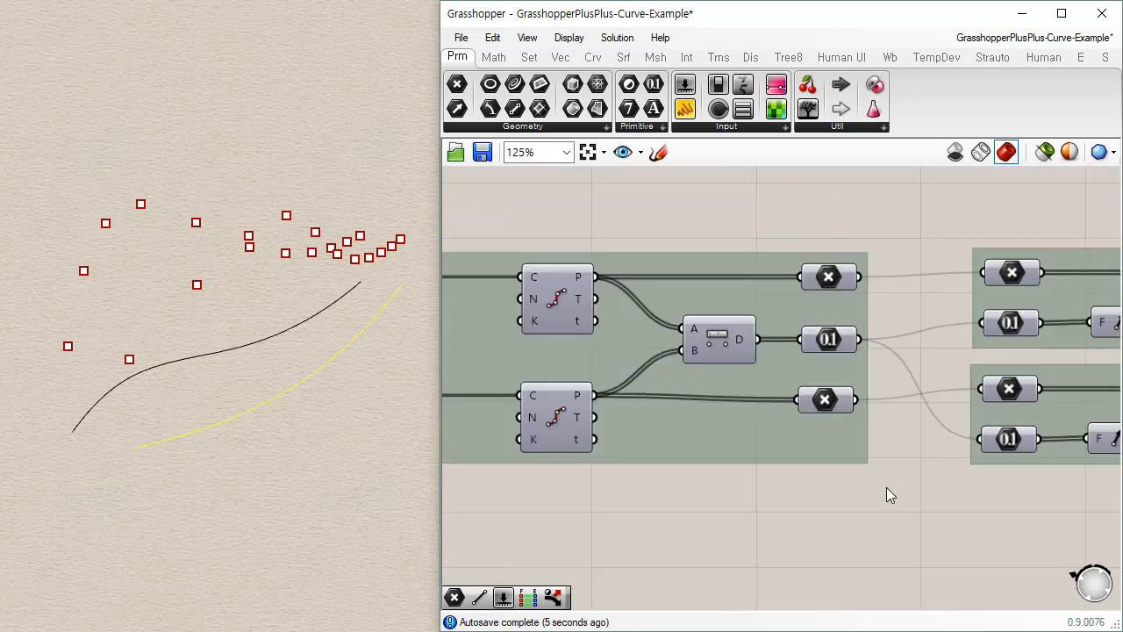
pyautogui.moveTo(792, 276); pyautogui.dragTo(915, 554)
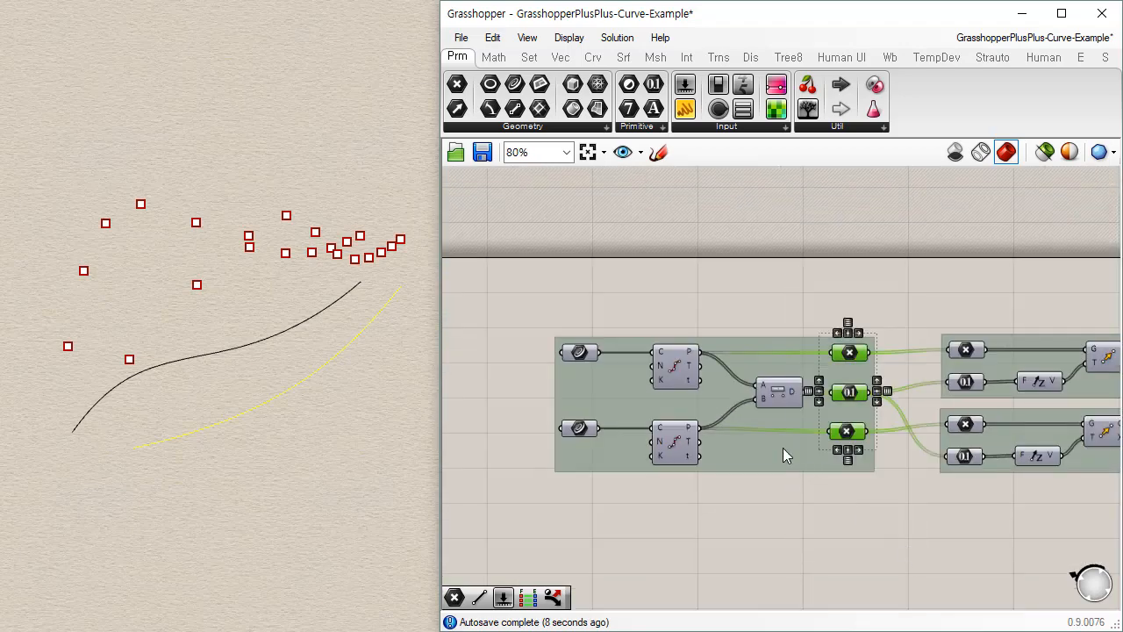
pyautogui.rightClick(784, 450)
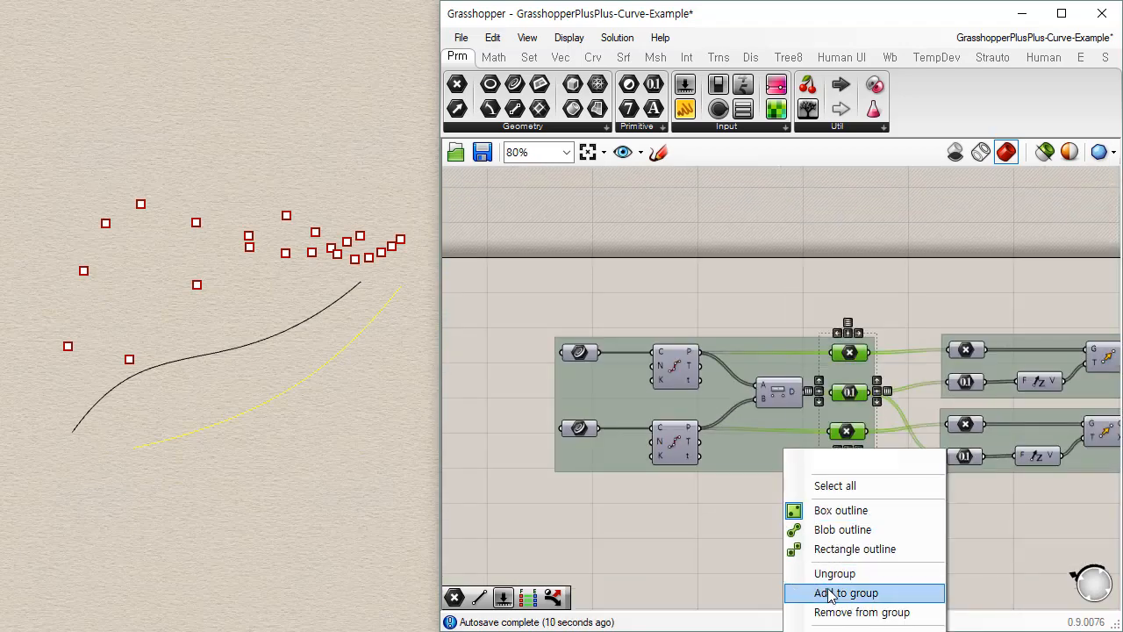
pyautogui.click(863, 593)
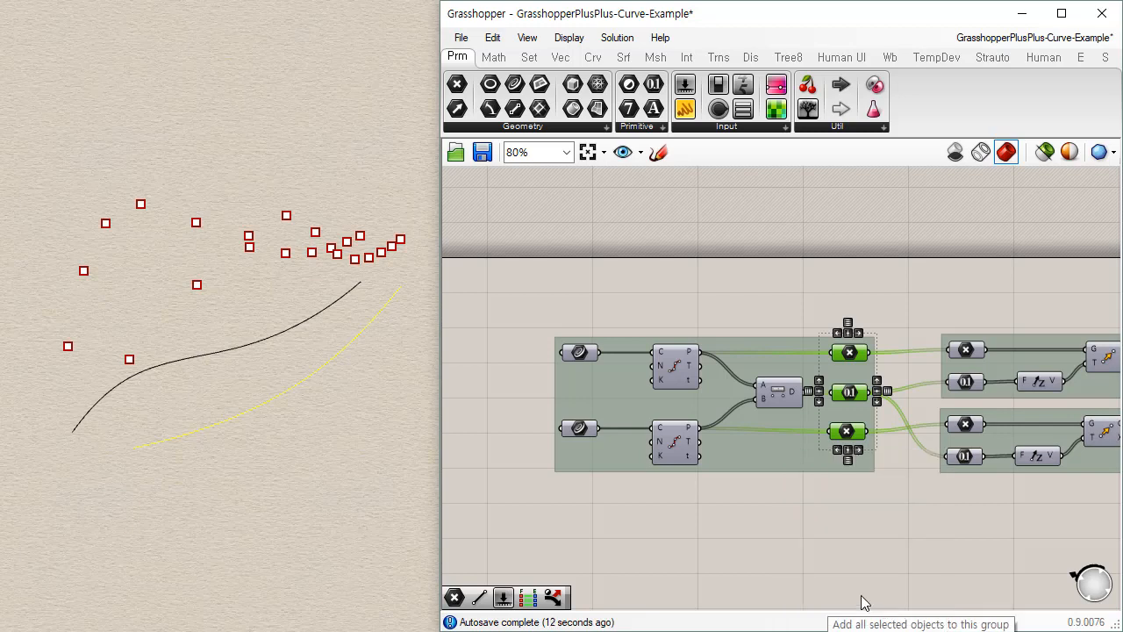
pyautogui.moveTo(766, 442)
pyautogui.mouseDown()
pyautogui.moveTo(719, 504)
pyautogui.moveTo(780, 445)
pyautogui.mouseUp()
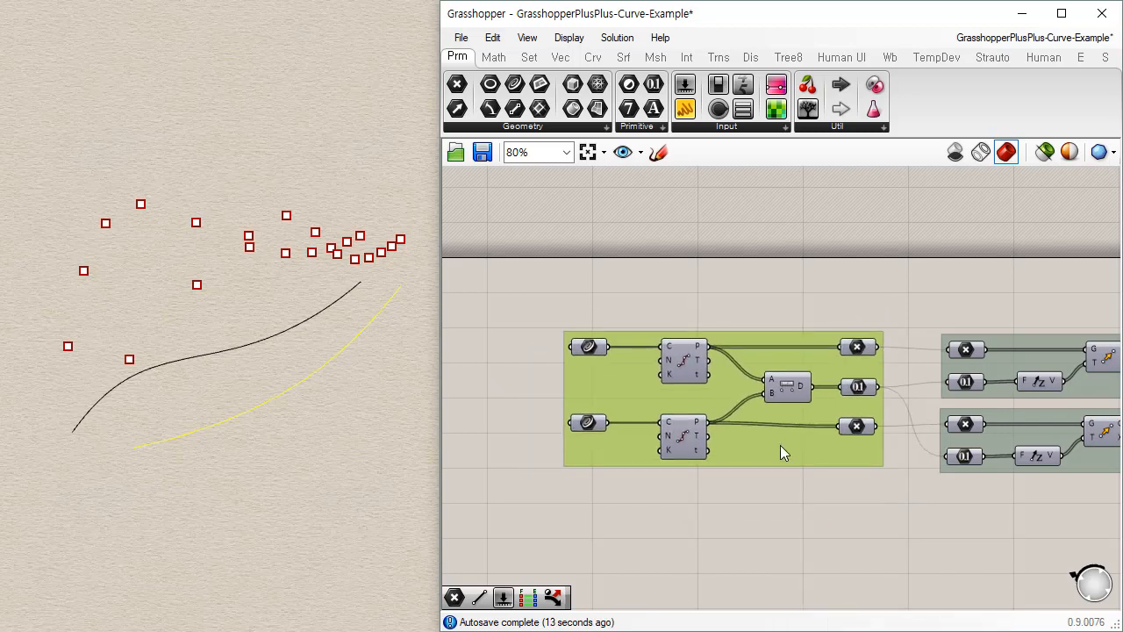
pyautogui.click(842, 521)
# Review the definition from the divided curves and Distance component through to the Move components of both groups
pyautogui.moveTo(843, 521); pyautogui.dragTo(647, 458, button='right')
pyautogui.moveTo(1005, 465); pyautogui.dragTo(860, 450, button='right')
pyautogui.scroll(2, 1000, 430)
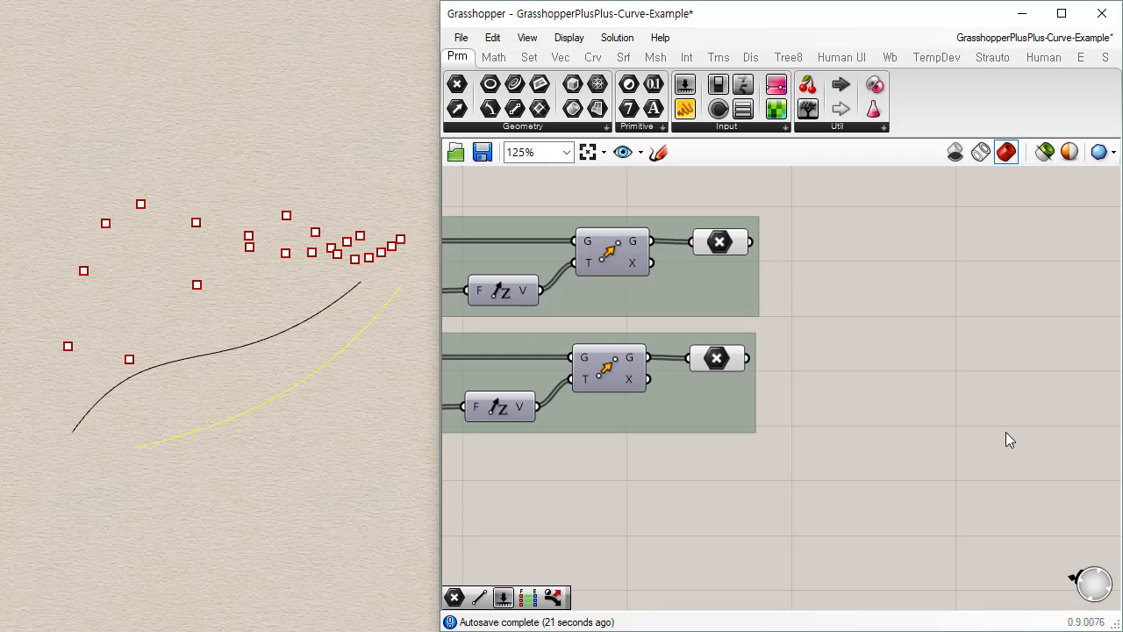
pyautogui.moveTo(622, 370); pyautogui.dragTo(871, 399, button='right')
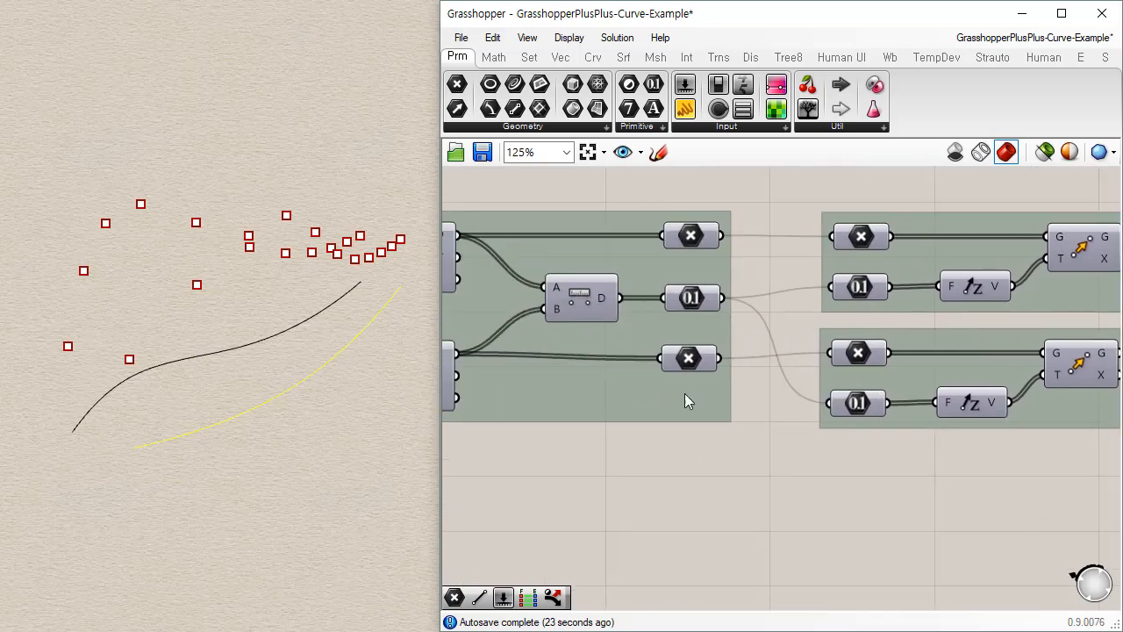
pyautogui.moveTo(634, 393); pyautogui.dragTo(917, 436, button='right')
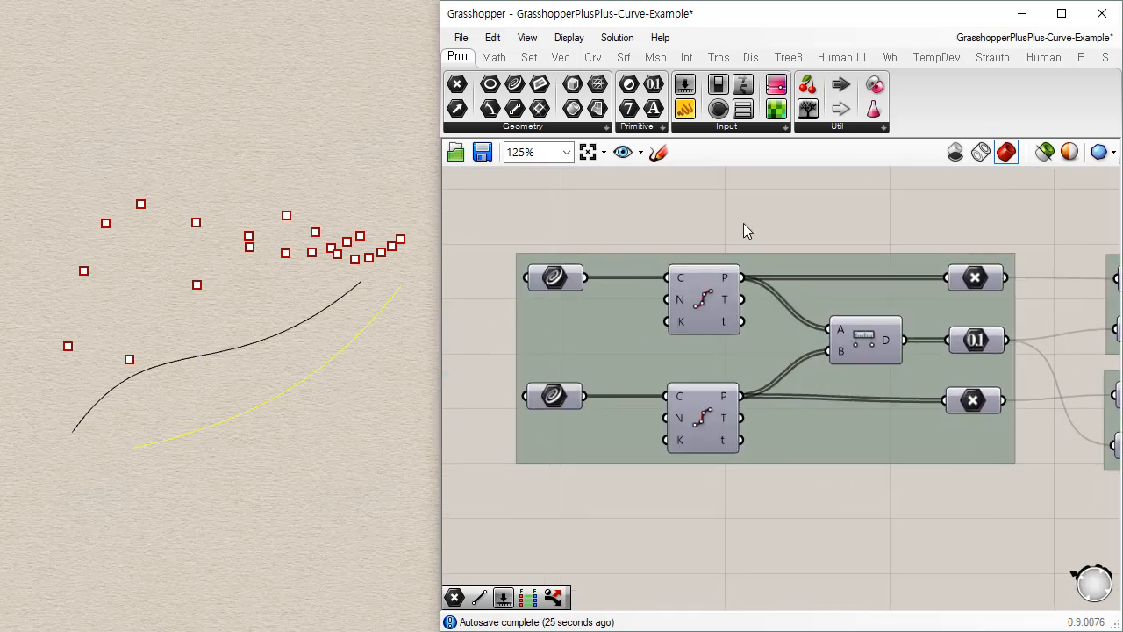
pyautogui.click(864, 352)
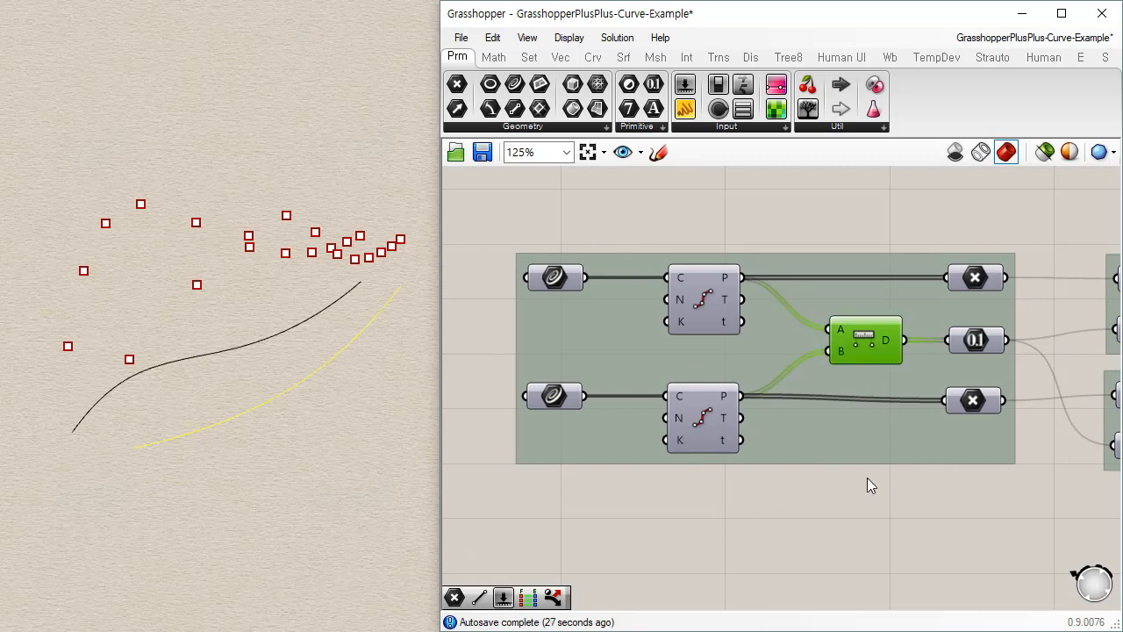
pyautogui.moveTo(906, 485); pyautogui.dragTo(494, 459, button='right')
pyautogui.moveTo(902, 451); pyautogui.dragTo(671, 463, button='right')
pyautogui.click(728, 282)
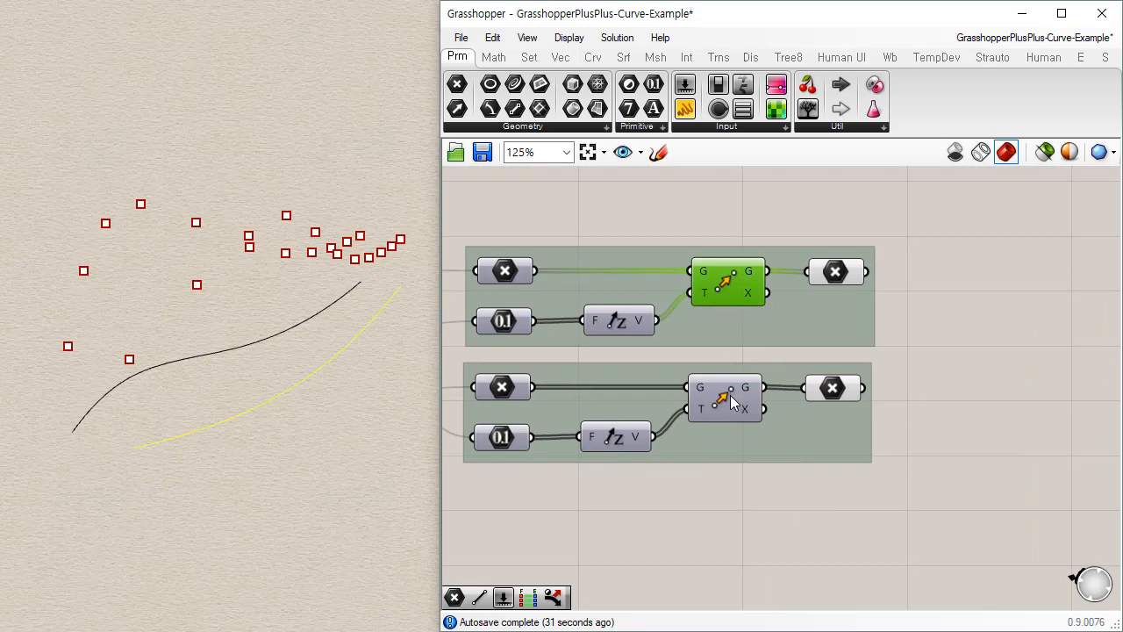
pyautogui.click(724, 398)
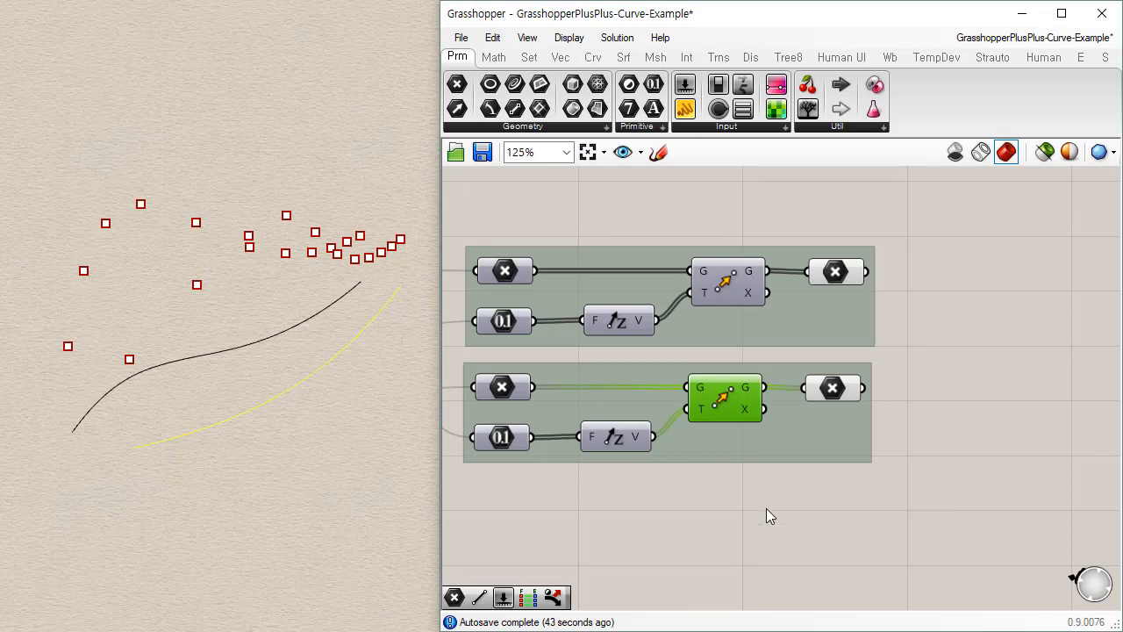
# Add an Interpolate curve component in the empty canvas area beyond the upper Move group's output
pyautogui.moveTo(766, 509); pyautogui.dragTo(630, 499, button='right')
pyautogui.moveTo(935, 412); pyautogui.dragTo(797, 389, button='right')
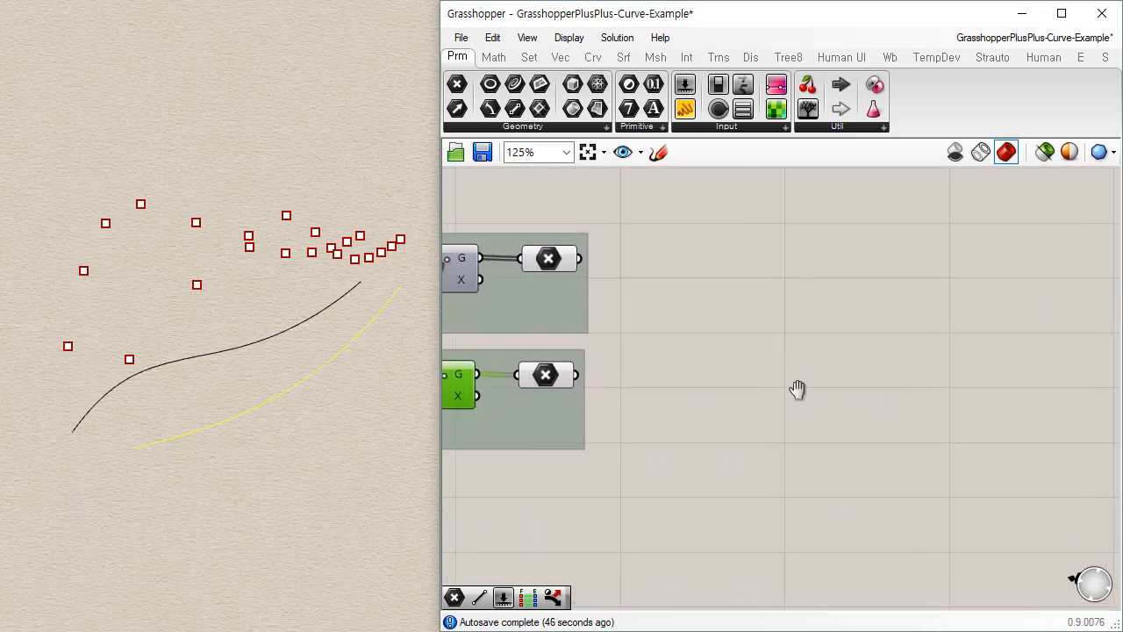
pyautogui.click(594, 57)
pyautogui.click(840, 127)
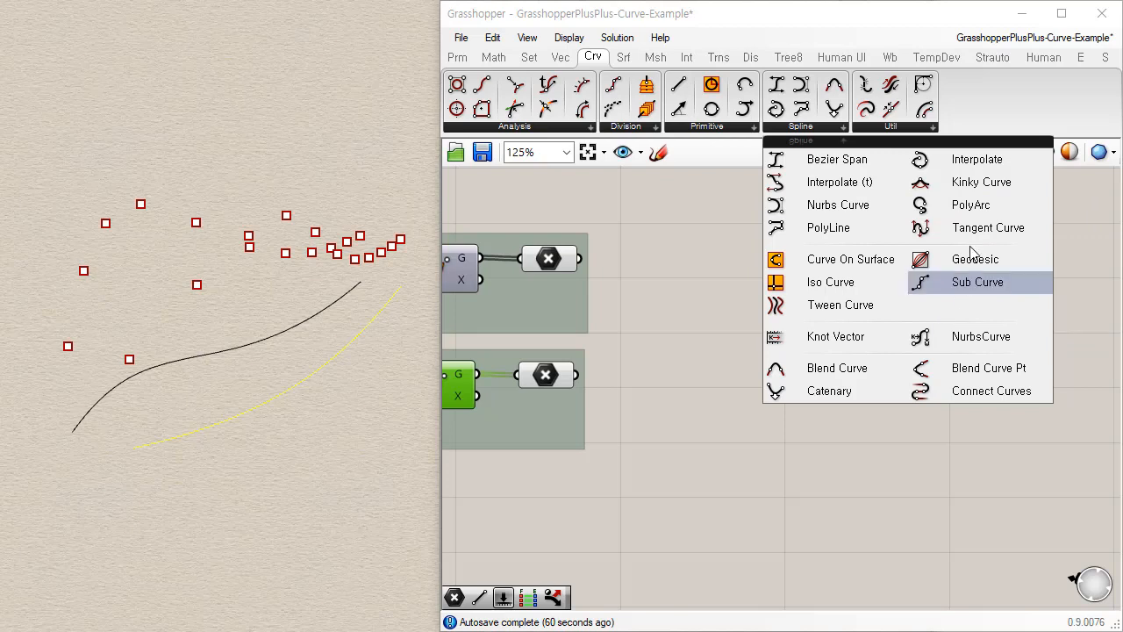
pyautogui.click(999, 165)
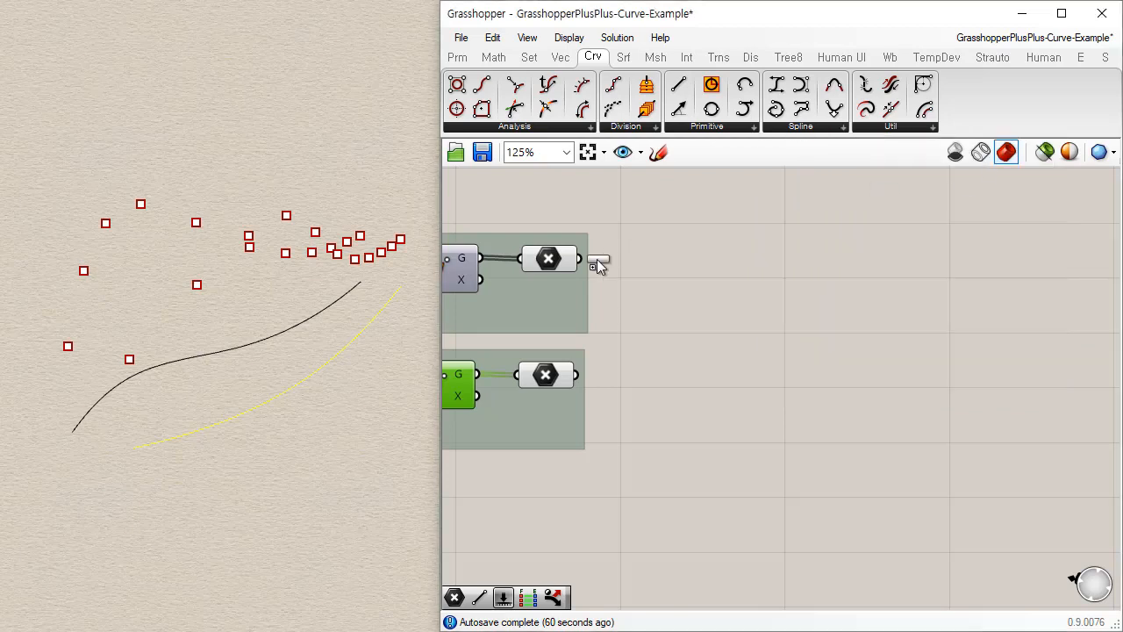
pyautogui.click(816, 254)
pyautogui.moveTo(826, 265); pyautogui.dragTo(962, 289)
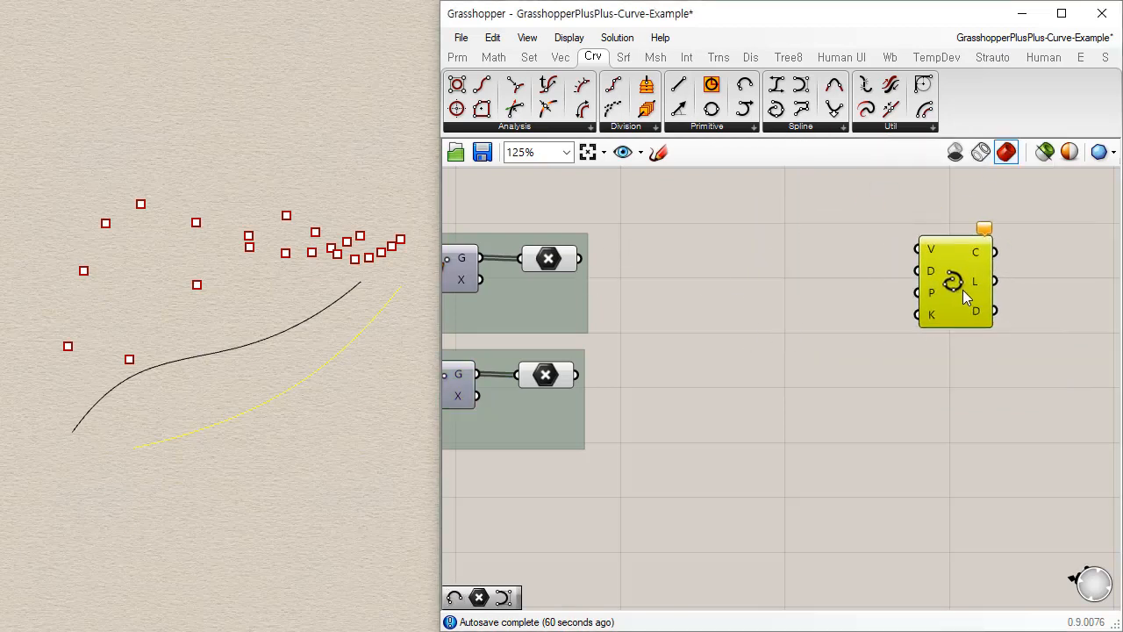
# Add a Point parameter before the Interpolate component and a Curve parameter after it, spacing the three in a row
pyautogui.moveTo(837, 363); pyautogui.dragTo(777, 363, button='right')
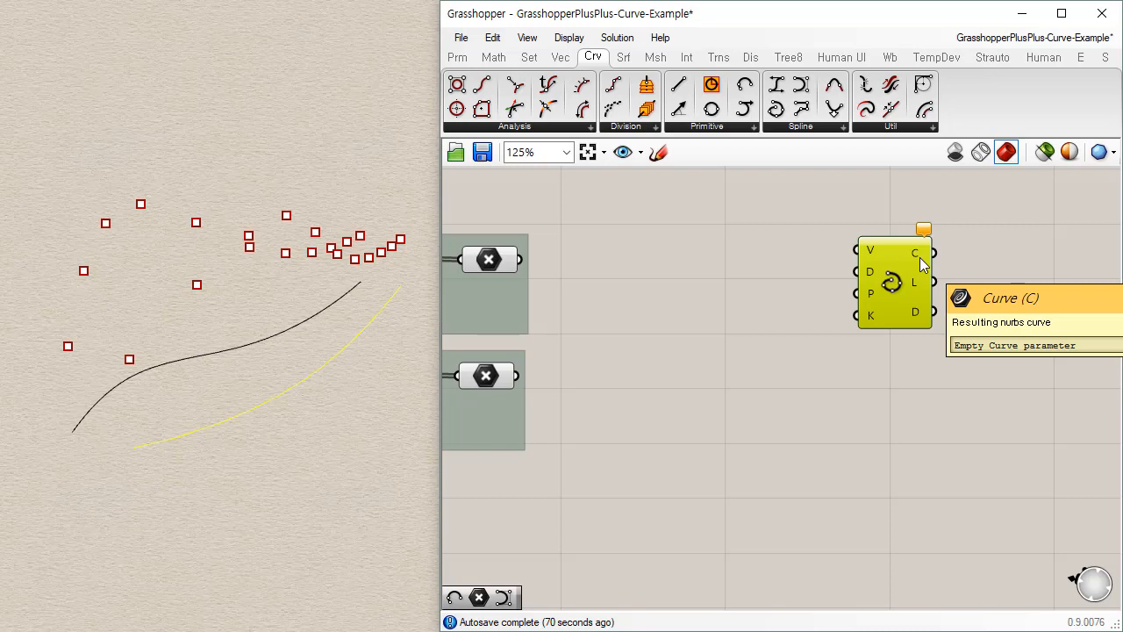
pyautogui.click(457, 57)
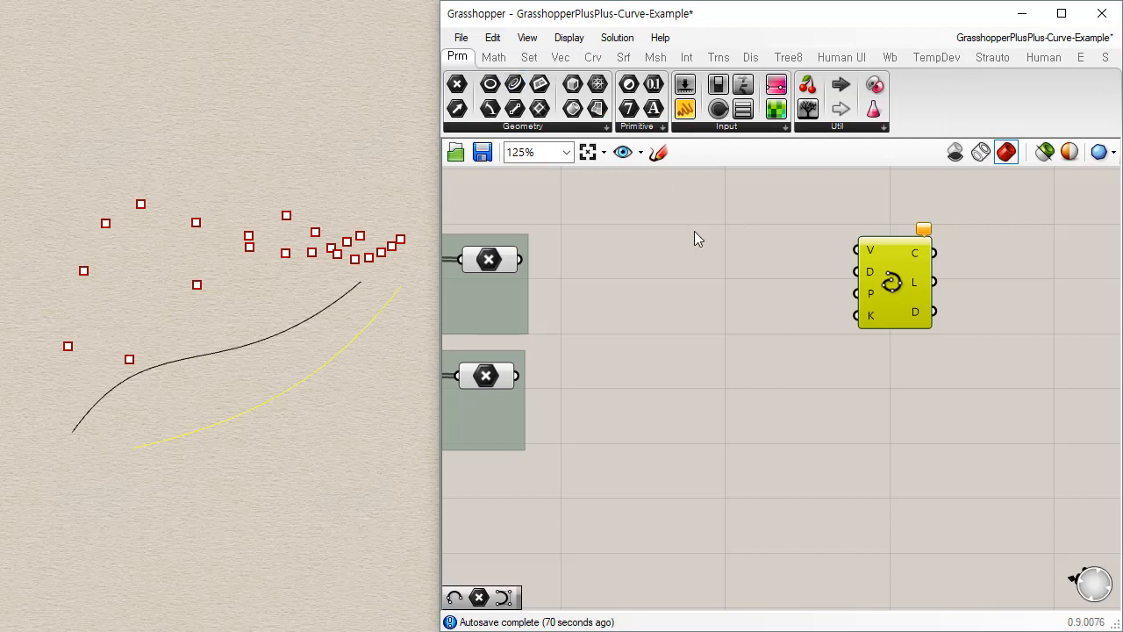
pyautogui.moveTo(457, 84); pyautogui.dragTo(718, 259)
pyautogui.moveTo(514, 83); pyautogui.dragTo(1023, 268)
pyautogui.moveTo(900, 301); pyautogui.dragTo(854, 289)
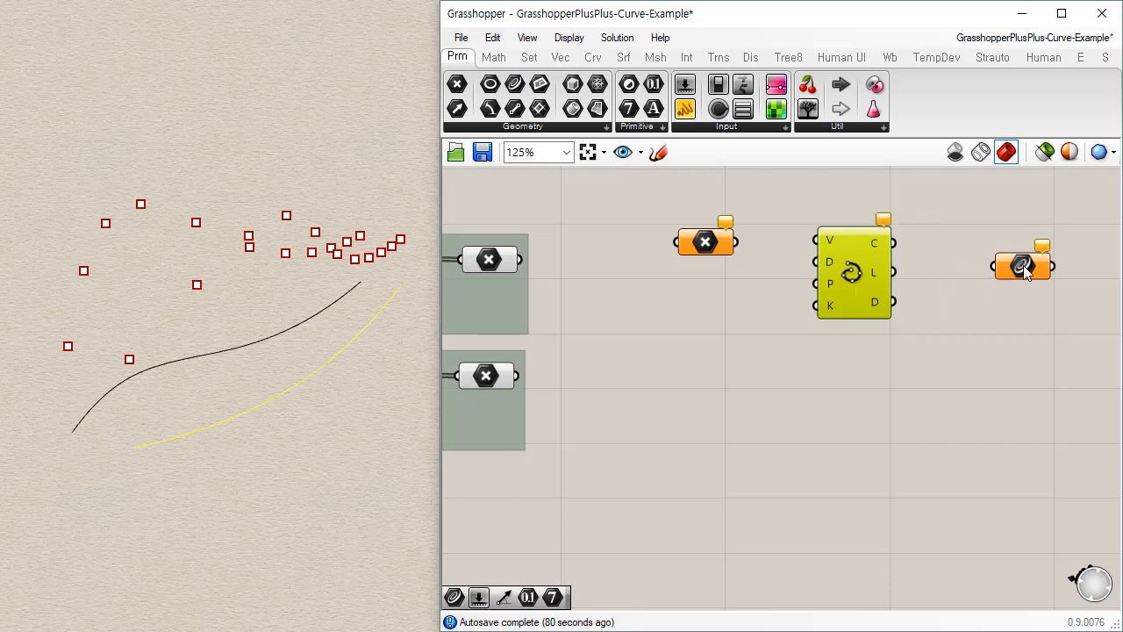
pyautogui.moveTo(1025, 274); pyautogui.dragTo(982, 248)
# Group the Point parameter, Interpolate component and Curve parameter, and shift the group level with the upper Move group
pyautogui.moveTo(1062, 168); pyautogui.dragTo(677, 418)
pyautogui.hotkey('ctrl', 'g')
pyautogui.moveTo(766, 301); pyautogui.dragTo(770, 330)
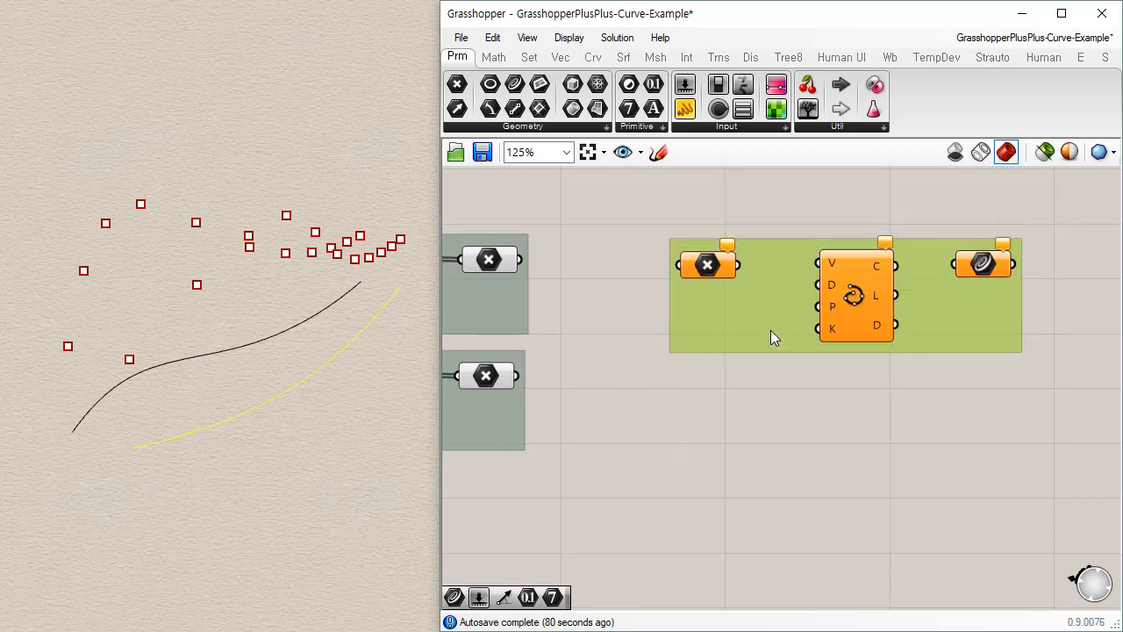
# Connect the Point parameter to the Interpolate V input and its C output to the Curve parameter, tightening the spacing
pyautogui.moveTo(739, 265); pyautogui.dragTo(823, 265)
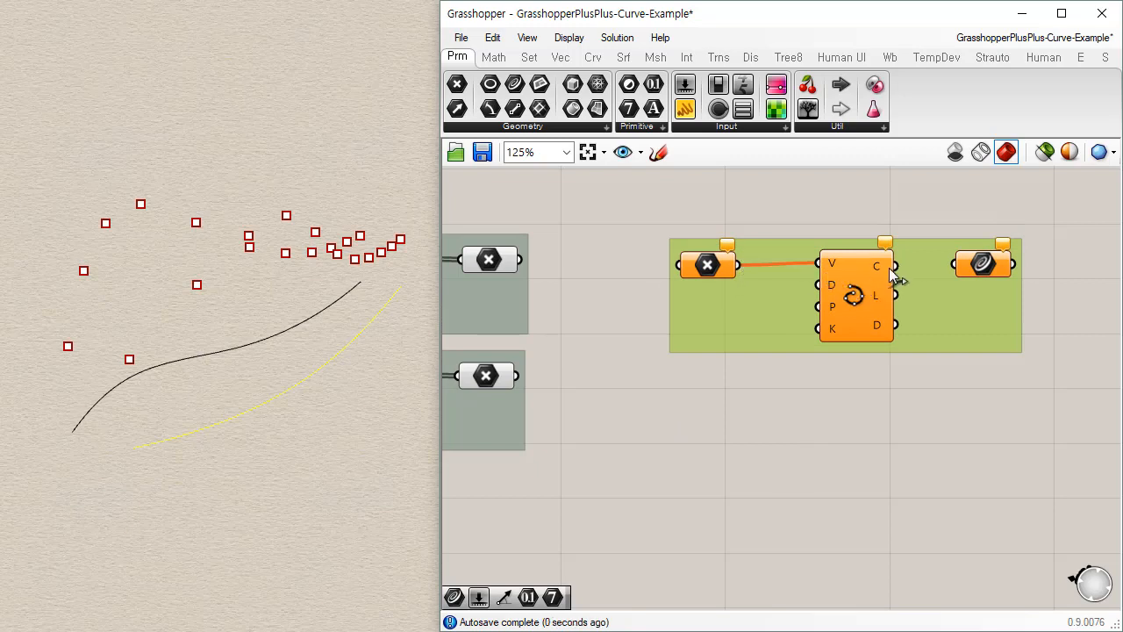
pyautogui.moveTo(891, 265); pyautogui.dragTo(954, 284)
pyautogui.moveTo(849, 310)
pyautogui.mouseDown()
pyautogui.moveTo(838, 322)
pyautogui.moveTo(835, 312)
pyautogui.mouseUp()
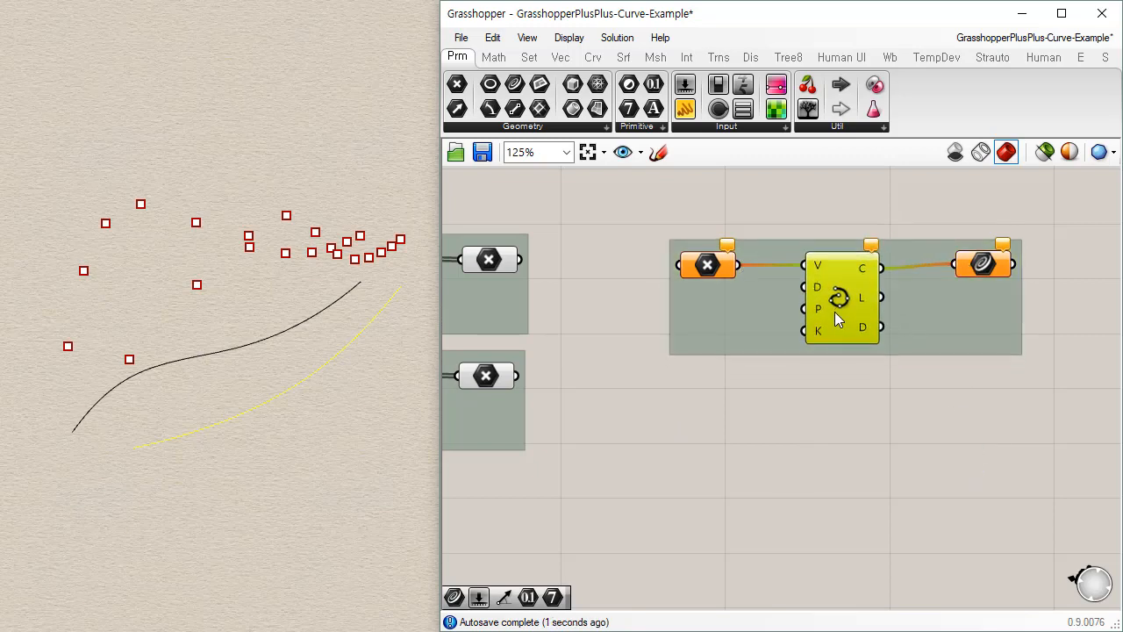
pyautogui.moveTo(972, 281); pyautogui.dragTo(943, 284)
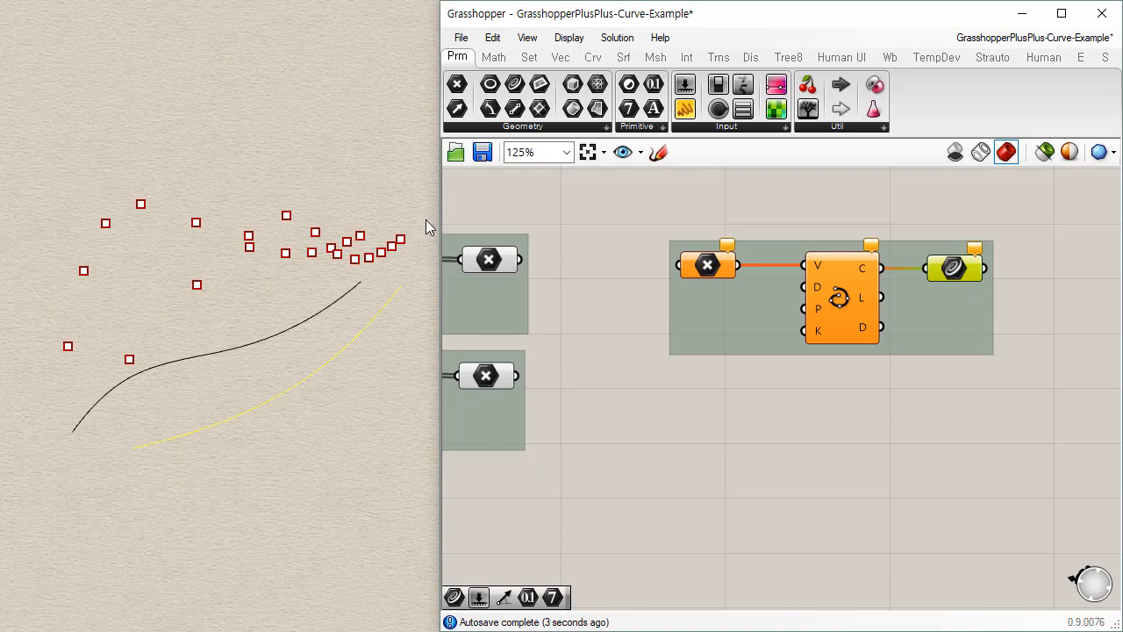
# Feed the upper Move group's output points into the interpolate group and check the curve in the viewport
pyautogui.moveTo(518, 259); pyautogui.dragTo(681, 265)
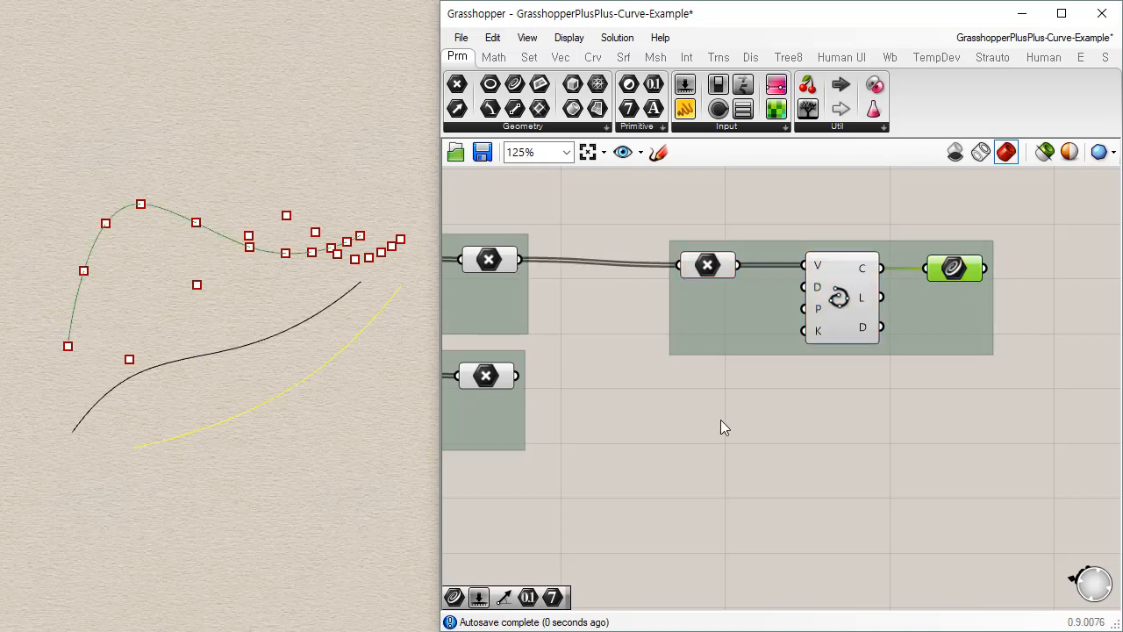
pyautogui.click(962, 260)
pyautogui.moveTo(334, 294); pyautogui.dragTo(321, 331, button='right')
pyautogui.click(818, 408)
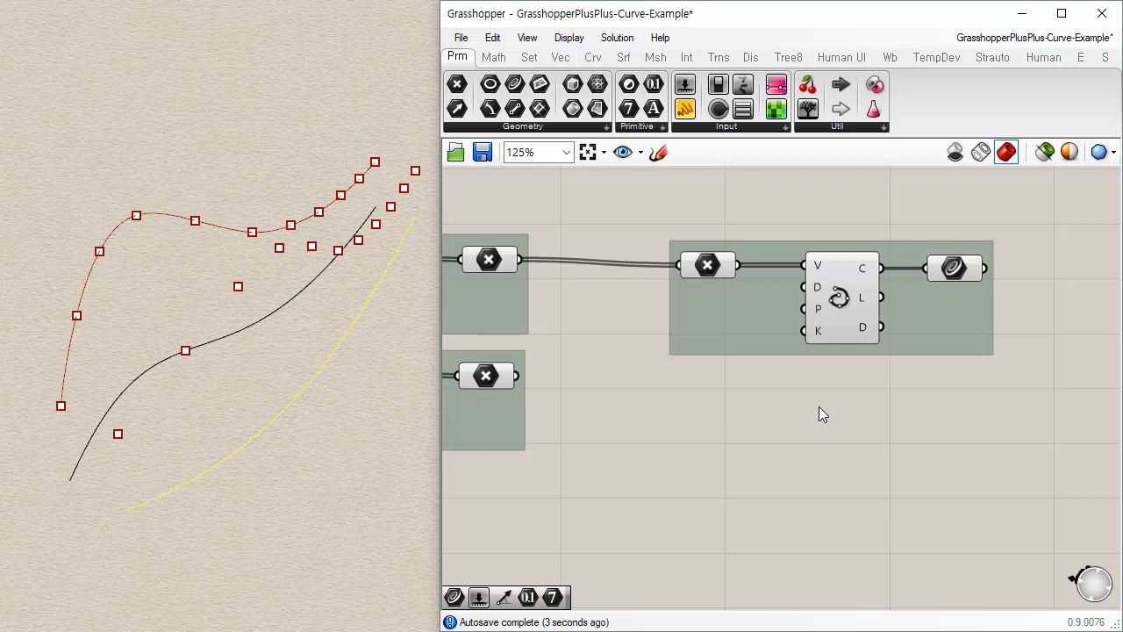
# Turn off the preview of both Move groups' output points and of the interpolate group's Point parameter and Interpolate component
pyautogui.click(489, 259)
pyautogui.click(488, 377)
pyautogui.click(715, 413)
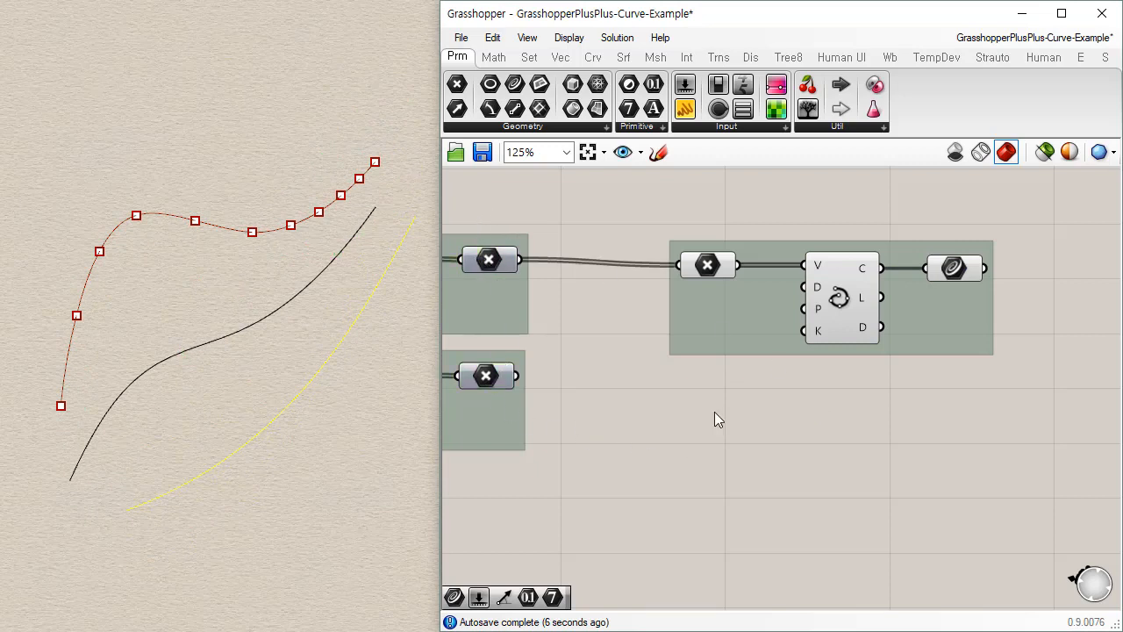
pyautogui.click(718, 274)
pyautogui.click(844, 301)
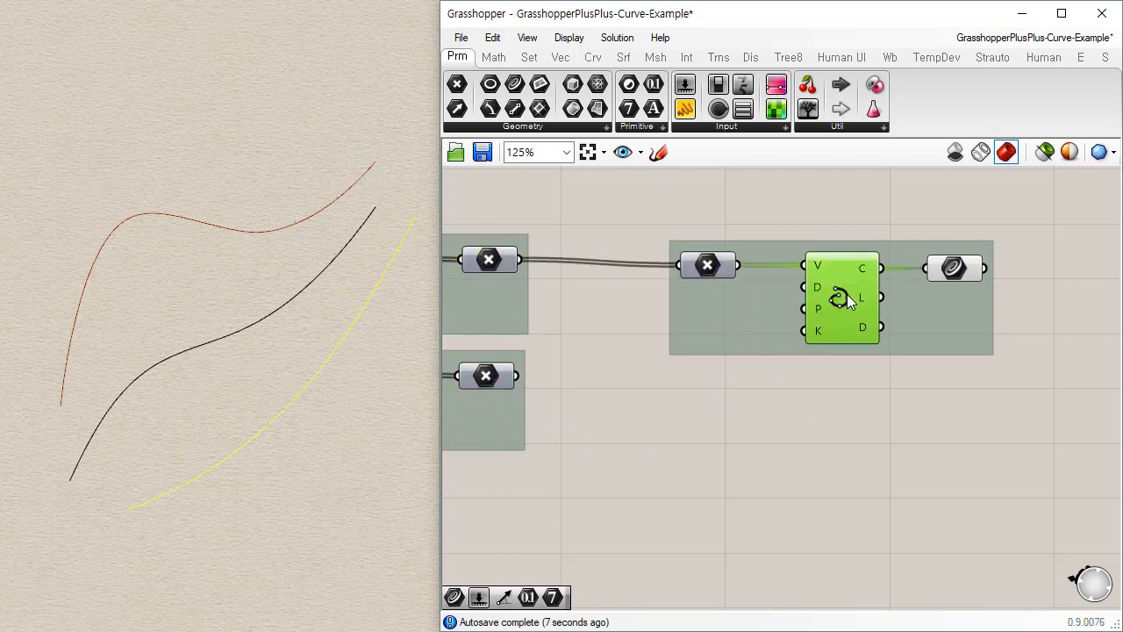
pyautogui.click(843, 417)
pyautogui.click(956, 268)
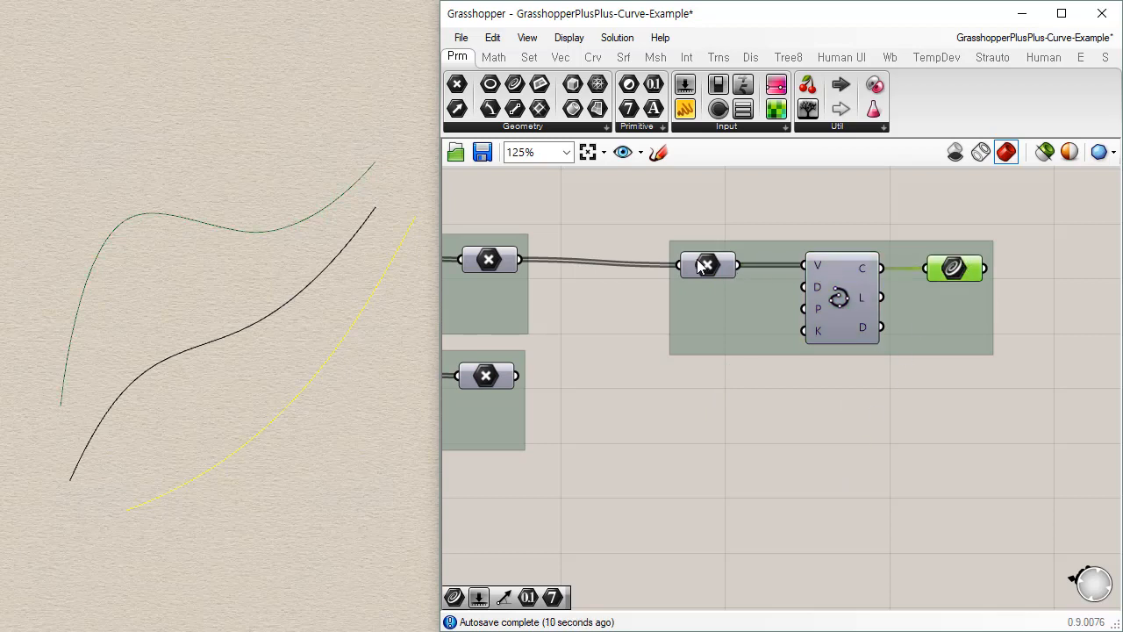
# Set the wire display of the interpolate group's Point parameter to Faint
pyautogui.rightClick(708, 265)
pyautogui.moveTo(927, 360)
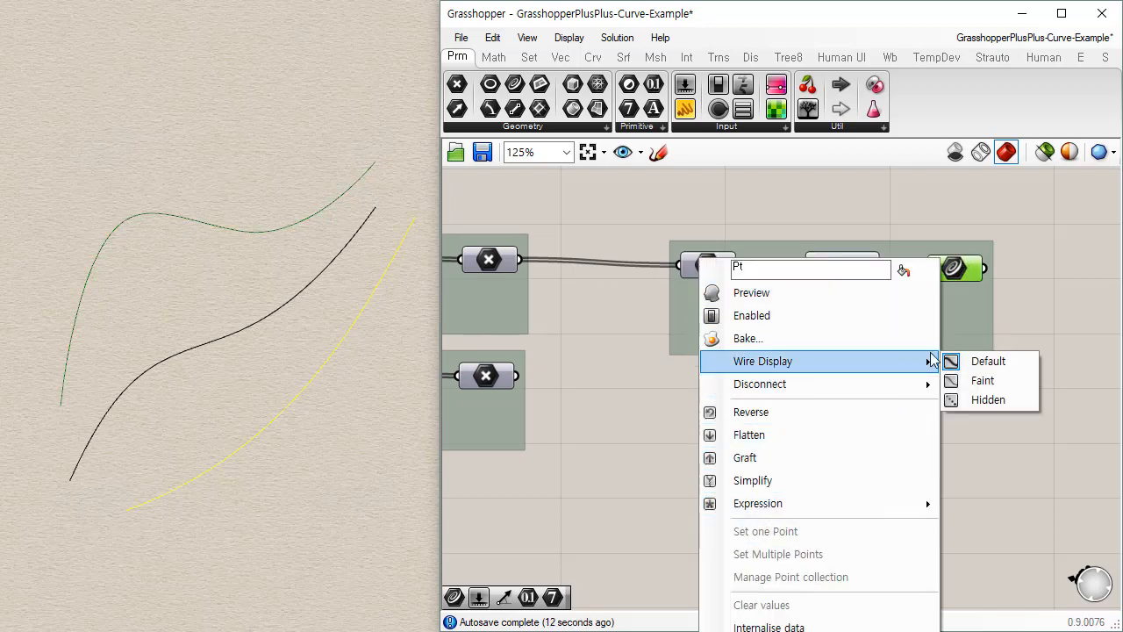
pyautogui.click(981, 382)
# Duplicate the interpolate group below the original and feed it the lower Move group's output points
pyautogui.moveTo(647, 198); pyautogui.dragTo(1049, 397)
pyautogui.moveTo(912, 313); pyautogui.dragTo(920, 449)
pyautogui.moveTo(522, 377); pyautogui.dragTo(680, 383)
pyautogui.click(862, 545)
# Check both interpolated curves in the viewport and shift the outer source curve slightly to test their response
pyautogui.moveTo(908, 194); pyautogui.dragTo(1015, 439)
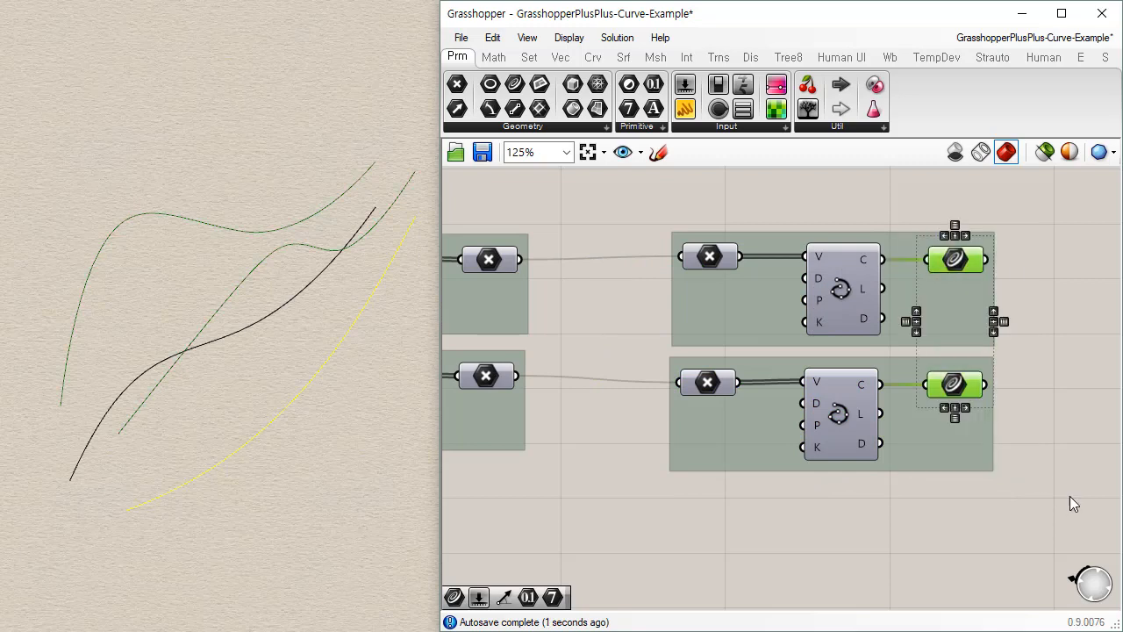
pyautogui.click(965, 523)
pyautogui.moveTo(264, 531); pyautogui.dragTo(155, 469, button='right')
pyautogui.click(269, 447)
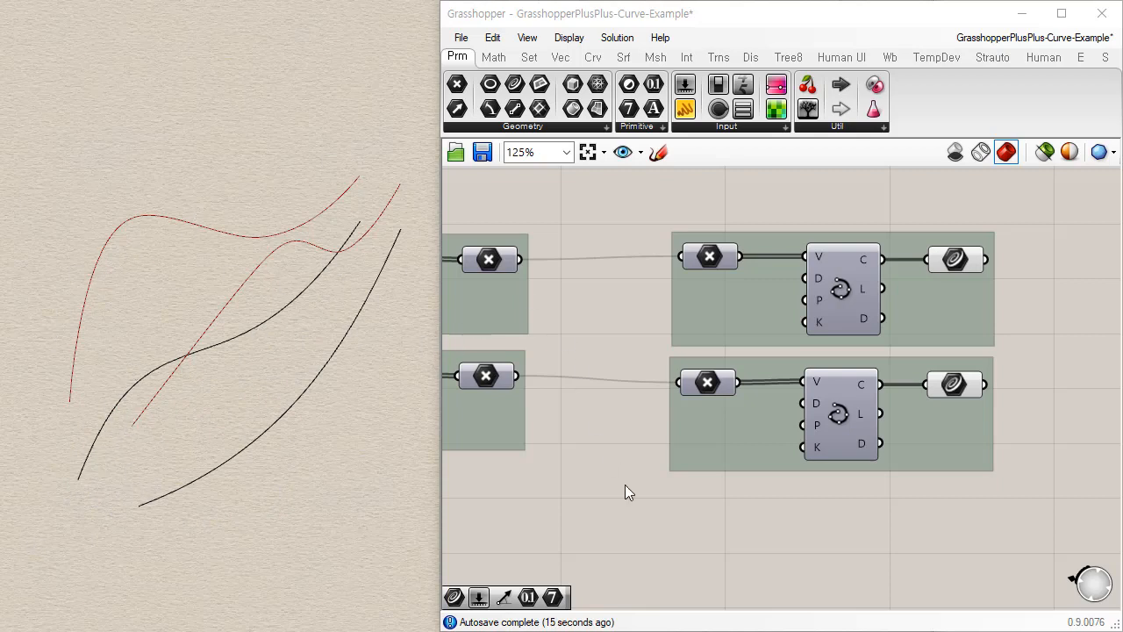
pyautogui.moveTo(317, 533); pyautogui.dragTo(326, 478, button='right')
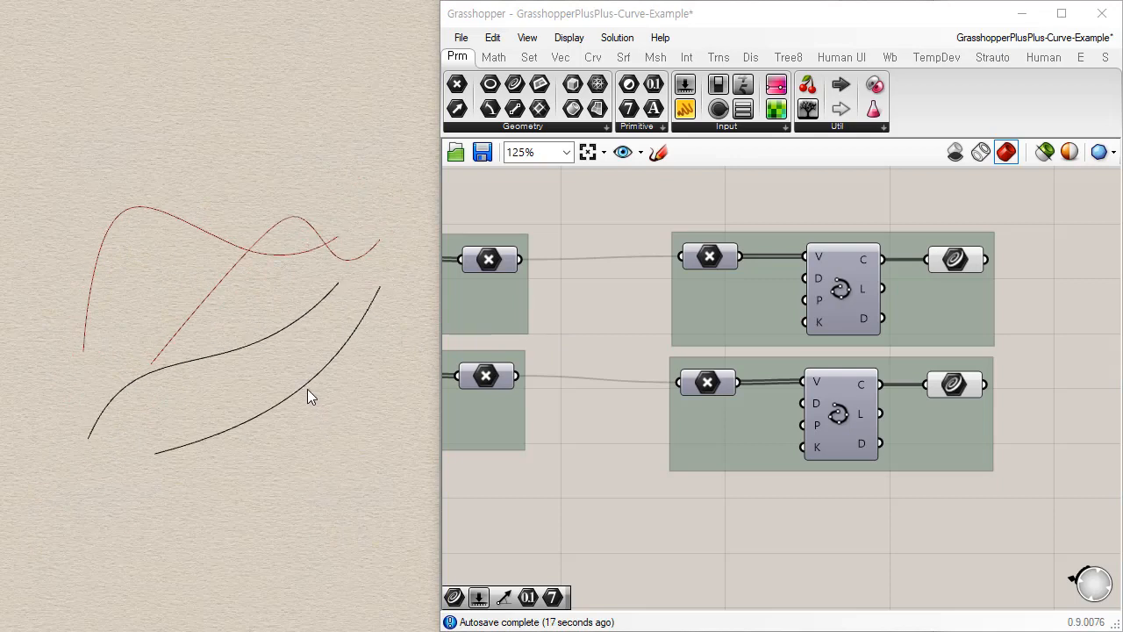
pyautogui.moveTo(307, 383); pyautogui.dragTo(331, 373)
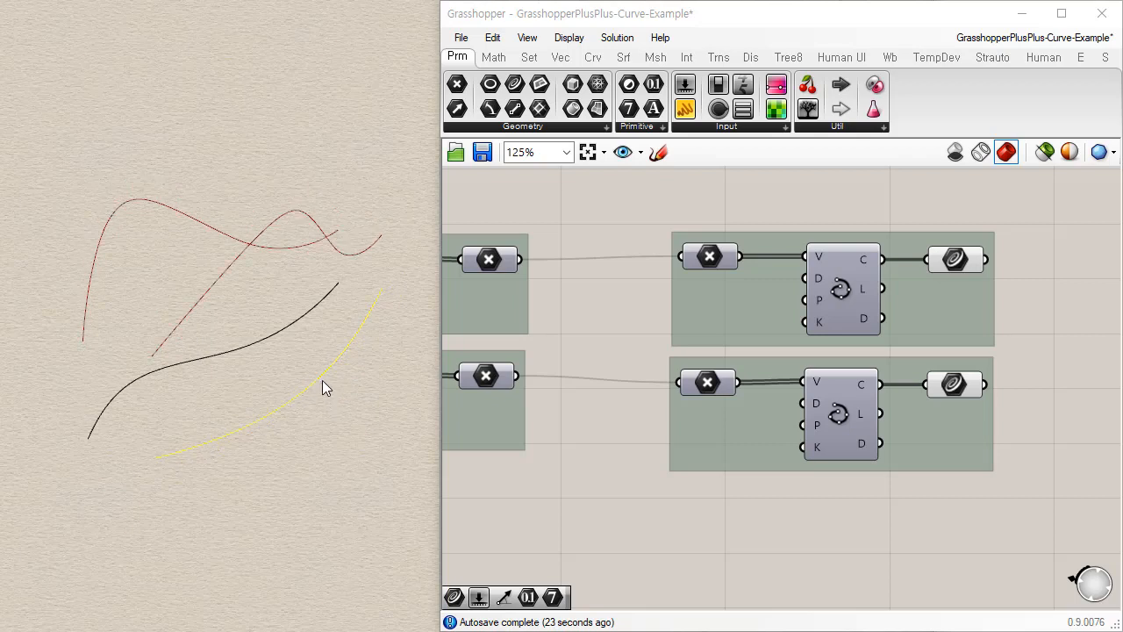
pyautogui.moveTo(335, 383); pyautogui.dragTo(293, 463, button='right')
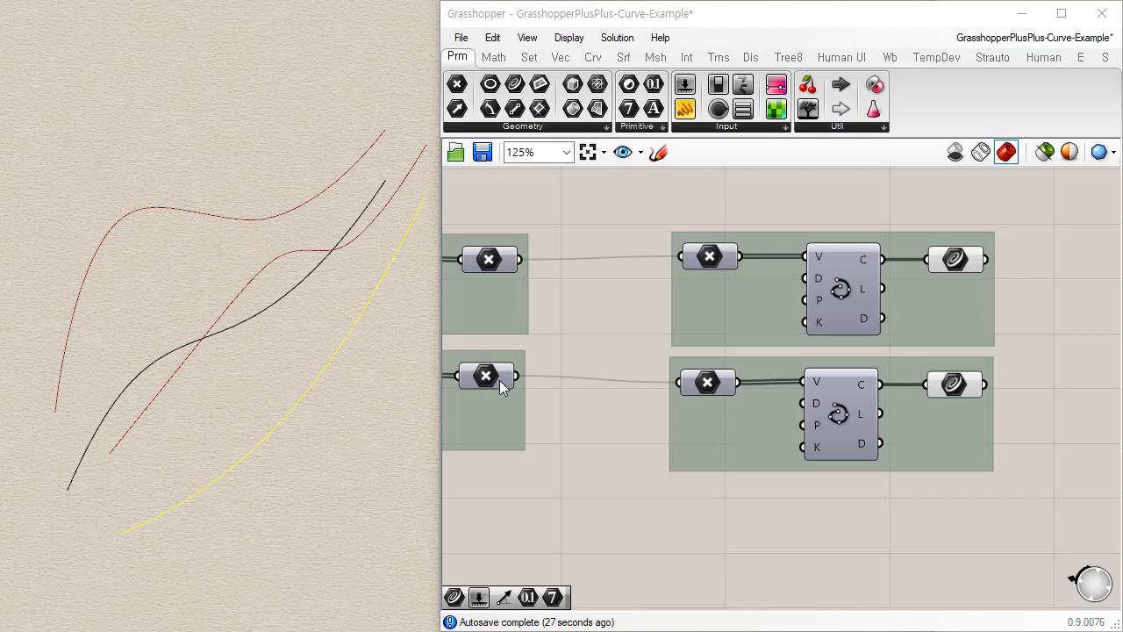
# Review the definition from the curve division and distance group through the Move groups to the interpolate groups
pyautogui.moveTo(499, 380); pyautogui.dragTo(893, 370, button='right')
pyautogui.scroll(-5, 864, 429)
pyautogui.scroll(5, 614, 386)
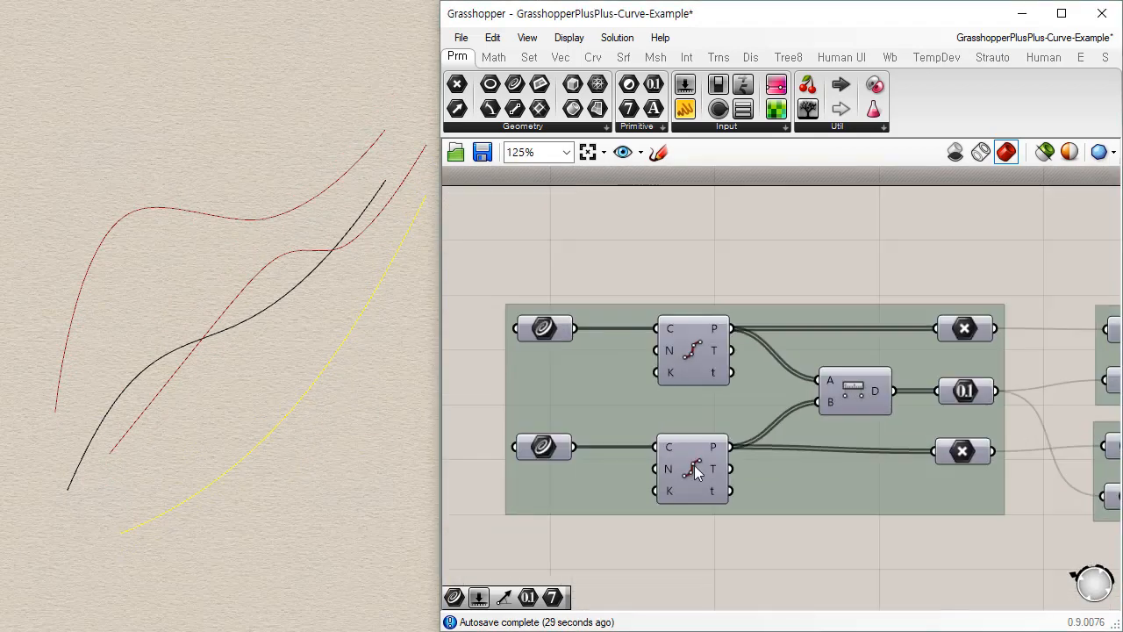
pyautogui.scroll(-1, 695, 472)
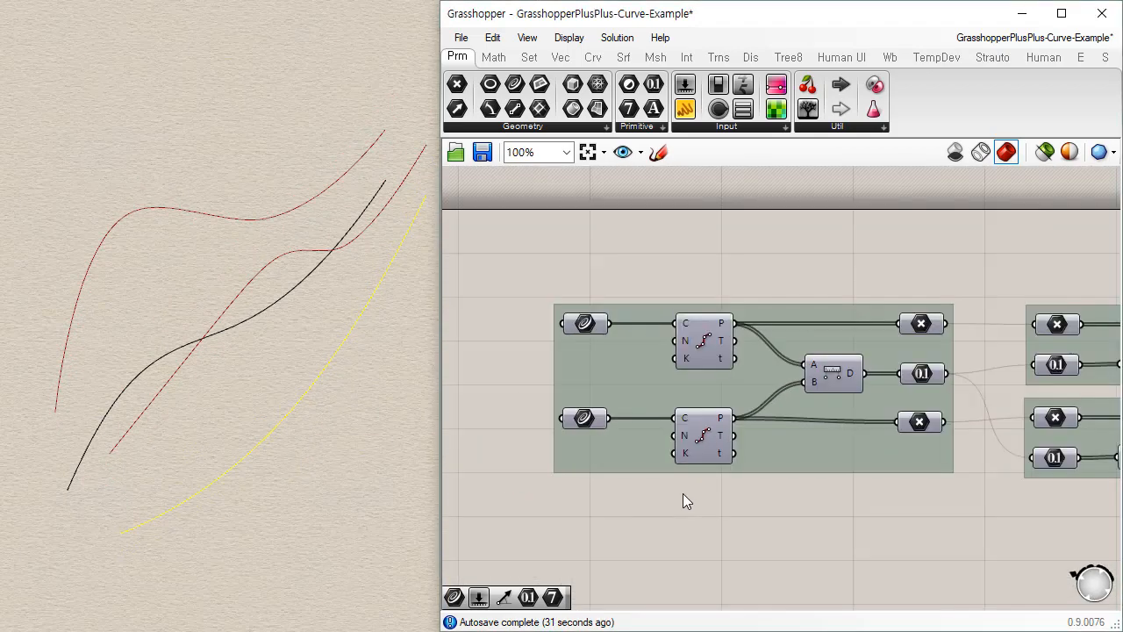
pyautogui.scroll(-3, 838, 432)
pyautogui.scroll(4, 765, 448)
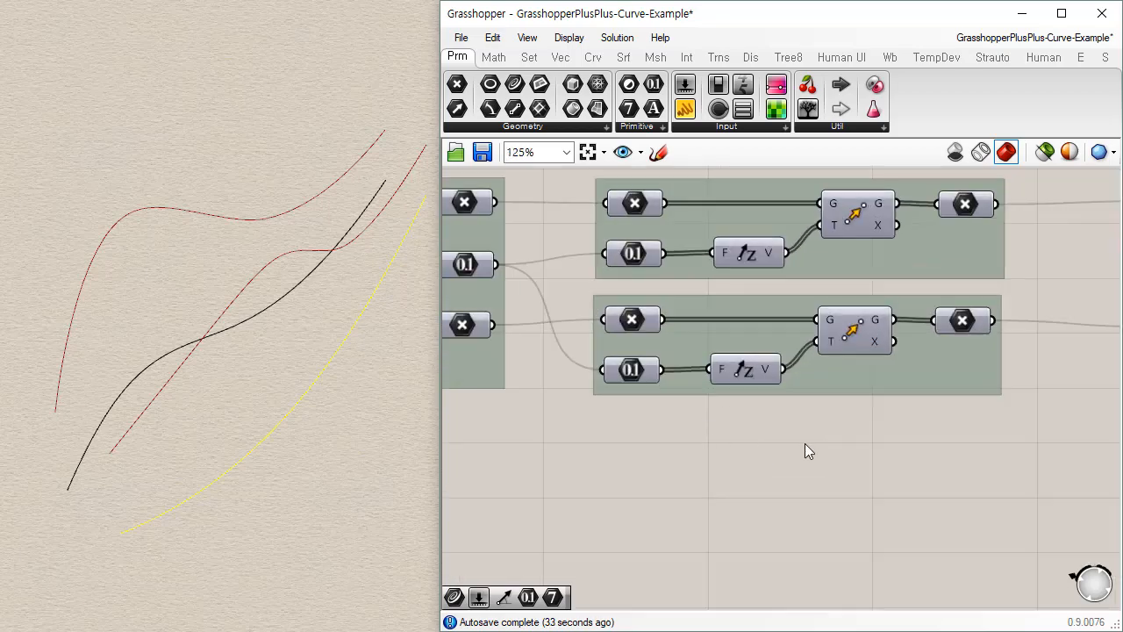
pyautogui.moveTo(804, 443); pyautogui.dragTo(771, 474, button='right')
pyautogui.moveTo(957, 448); pyautogui.dragTo(645, 441, button='right')
pyautogui.moveTo(777, 418); pyautogui.dragTo(618, 451, button='right')
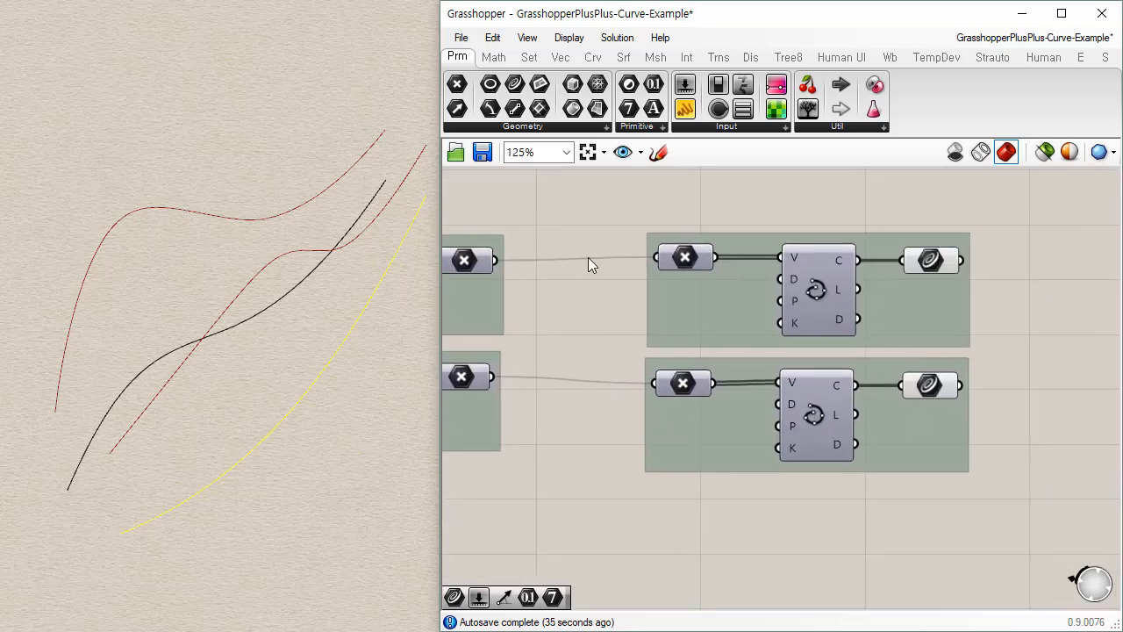
# Move both interpolate groups closer to the Move groups
pyautogui.moveTo(635, 199); pyautogui.dragTo(1023, 569)
pyautogui.moveTo(907, 446); pyautogui.dragTo(866, 434)
pyautogui.click(978, 444)
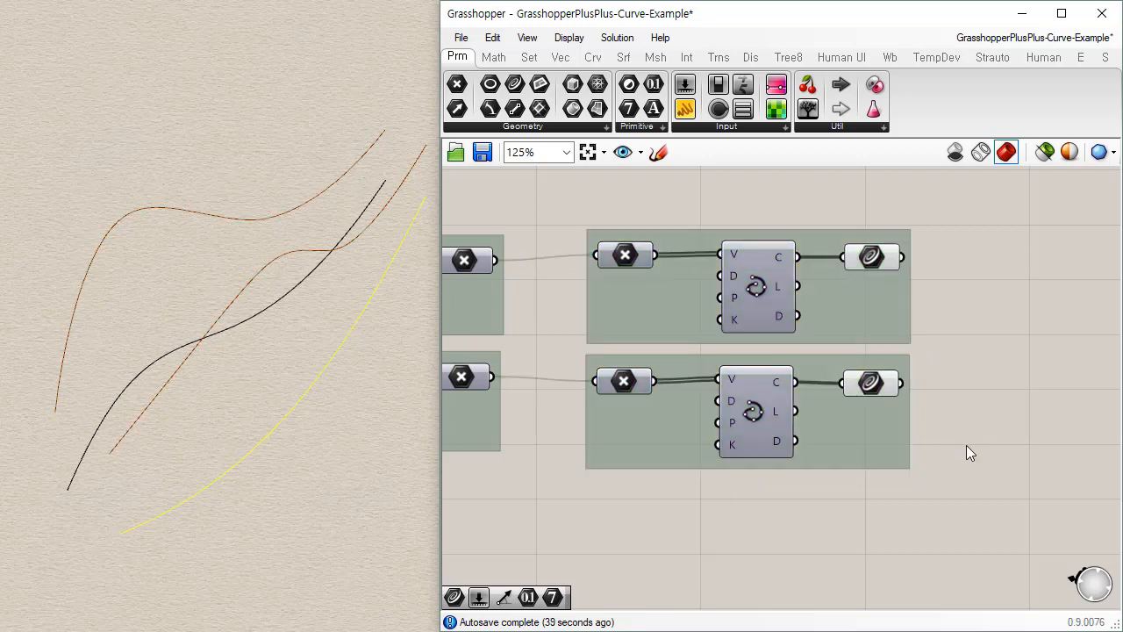
# Nudge the Point parameters and the lower Curve parameter in the interpolate groups to straighten their wires
pyautogui.click(325, 560)
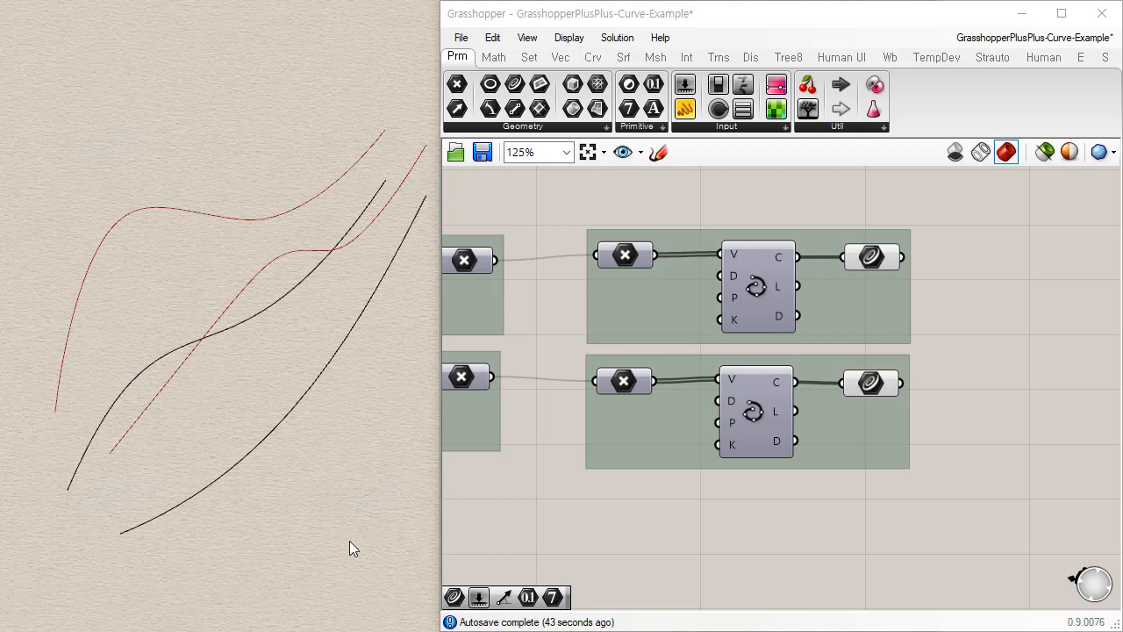
pyautogui.click(620, 382)
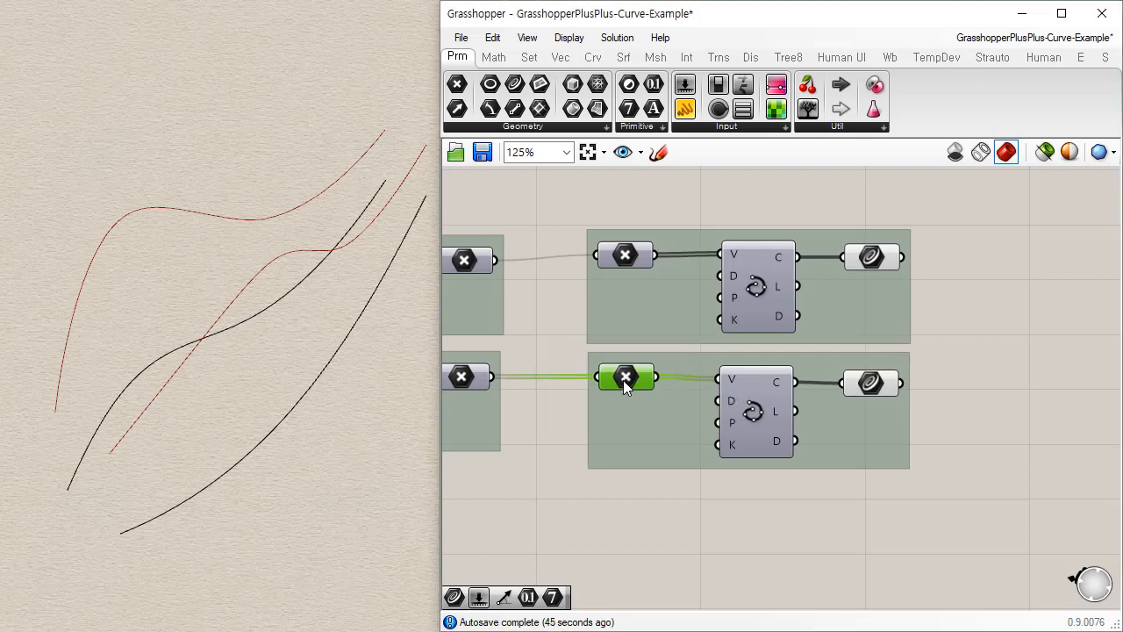
pyautogui.moveTo(623, 384); pyautogui.dragTo(624, 387)
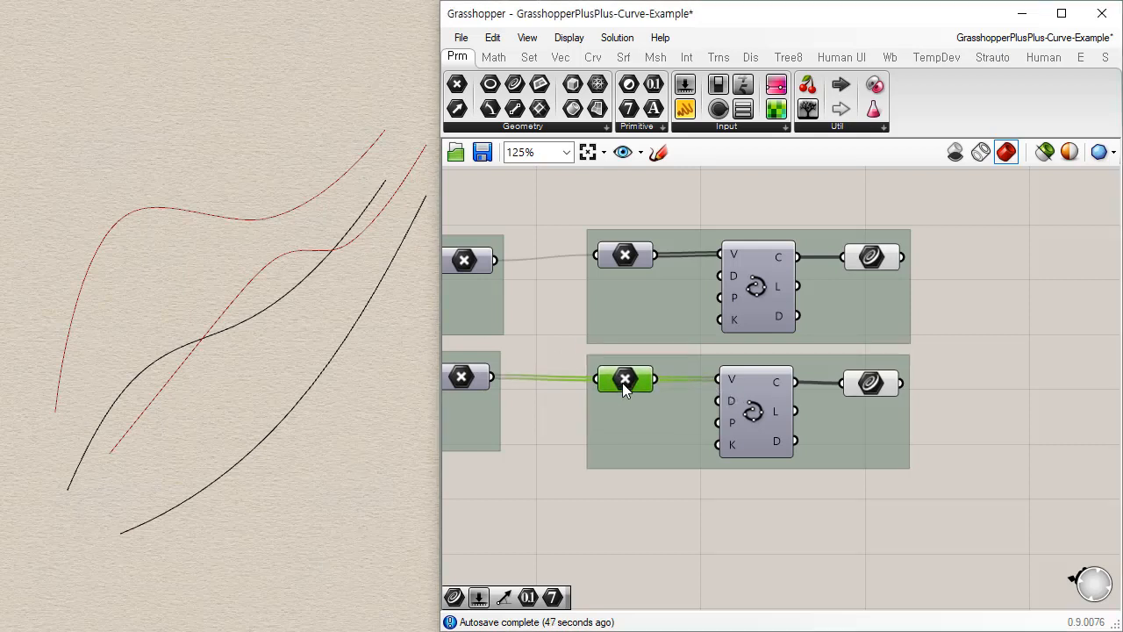
pyautogui.click(706, 504)
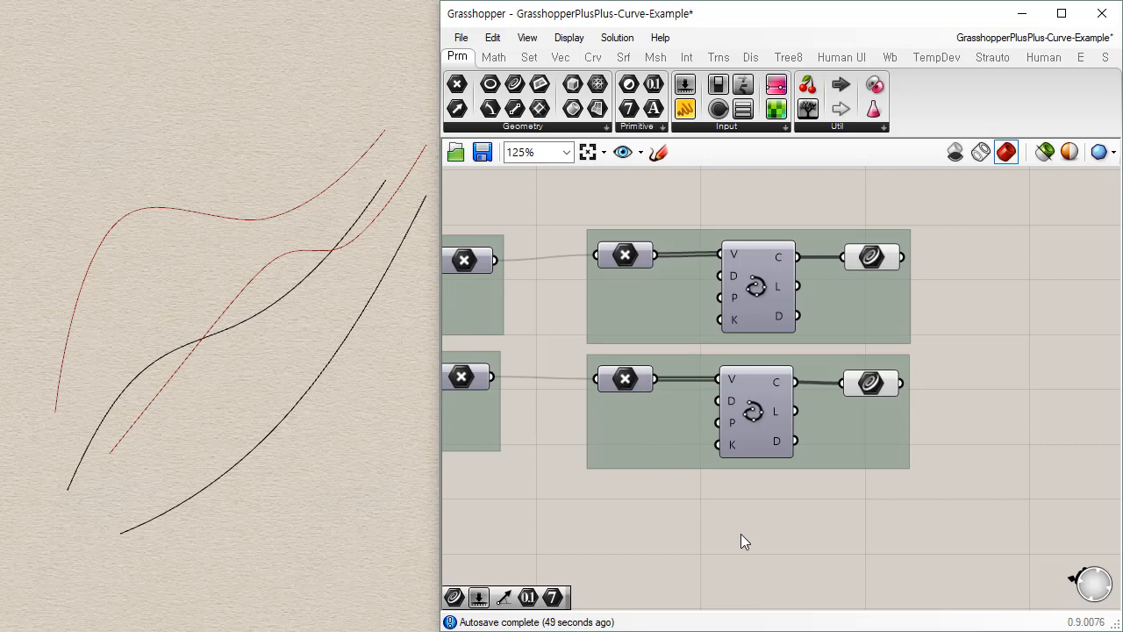
pyautogui.click(634, 260)
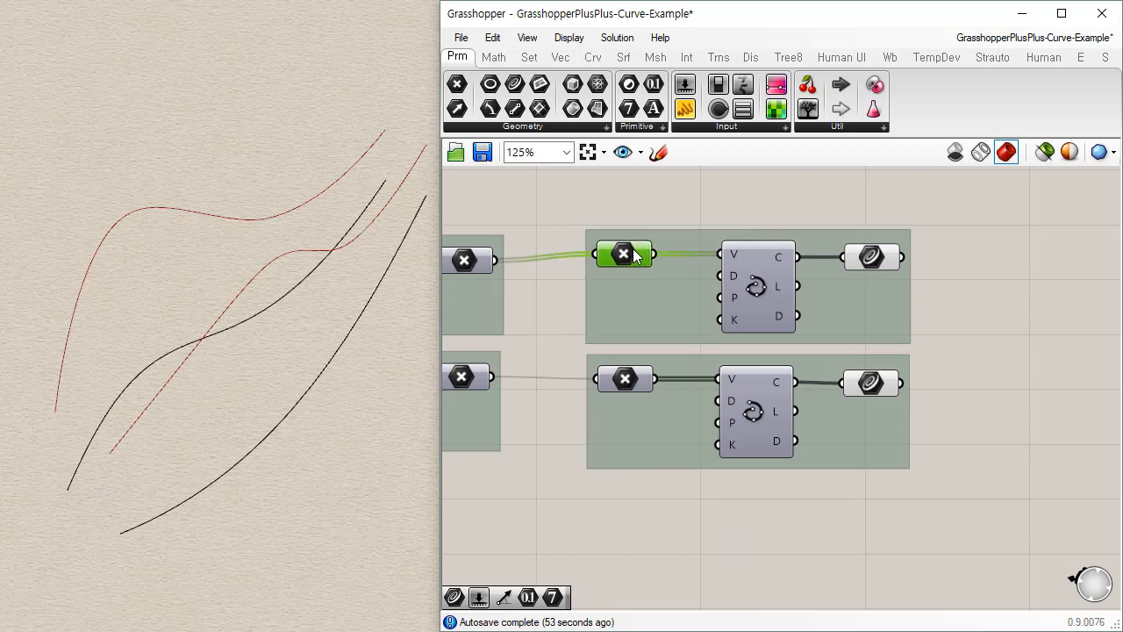
pyautogui.click(1016, 356)
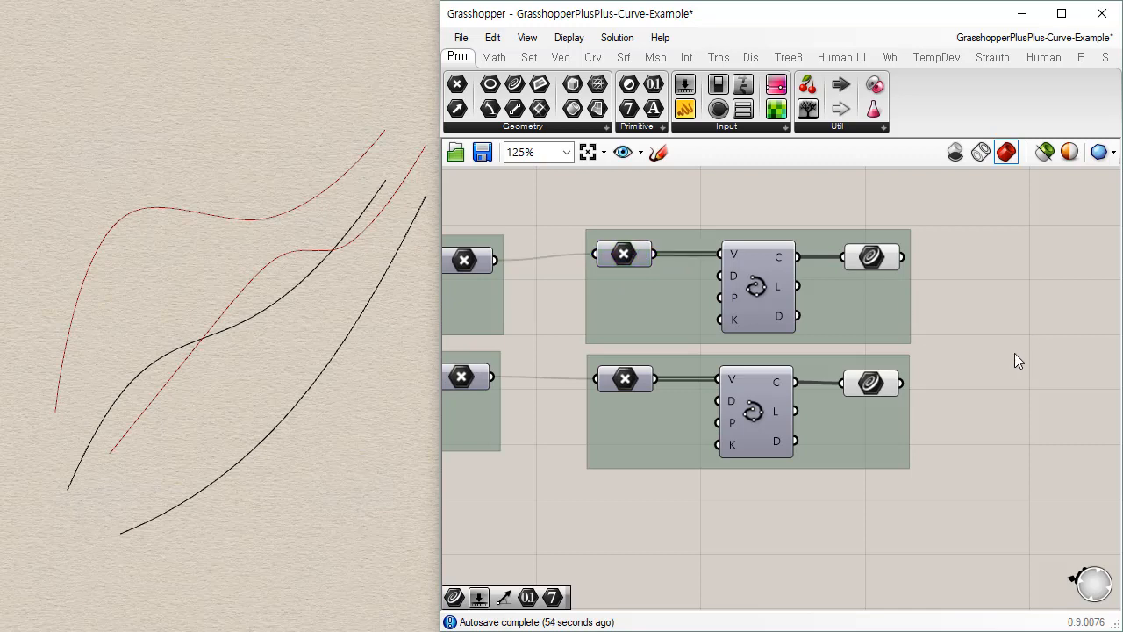
pyautogui.click(874, 382)
pyautogui.click(970, 380)
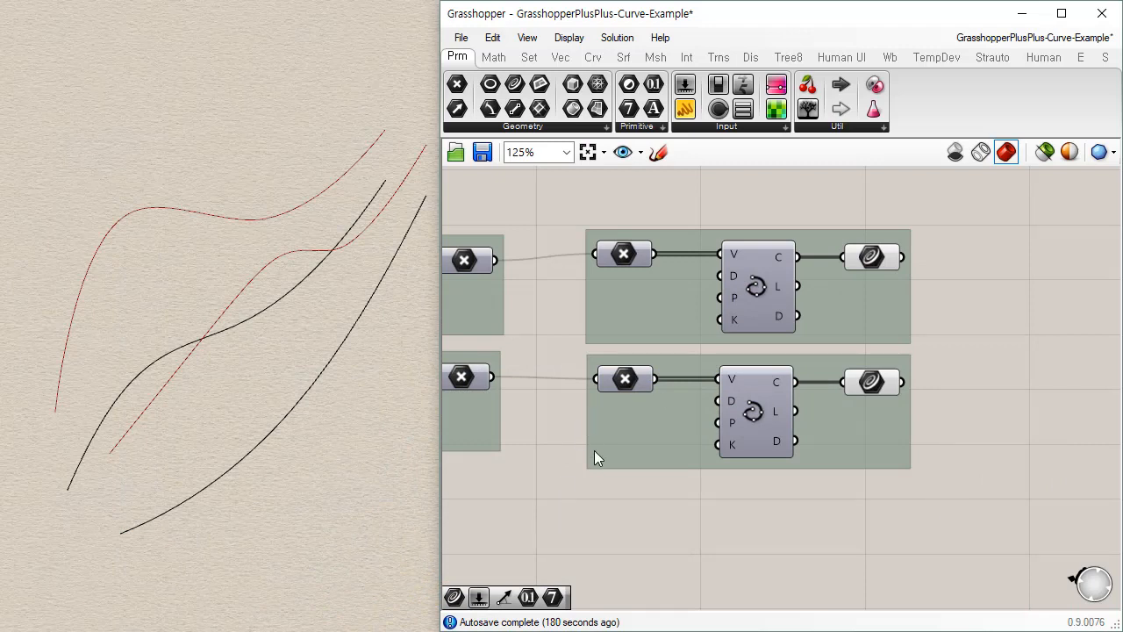
# Restrict the preview to selected objects only, and check the interpolate groups' output curves and input points
pyautogui.click(1045, 152)
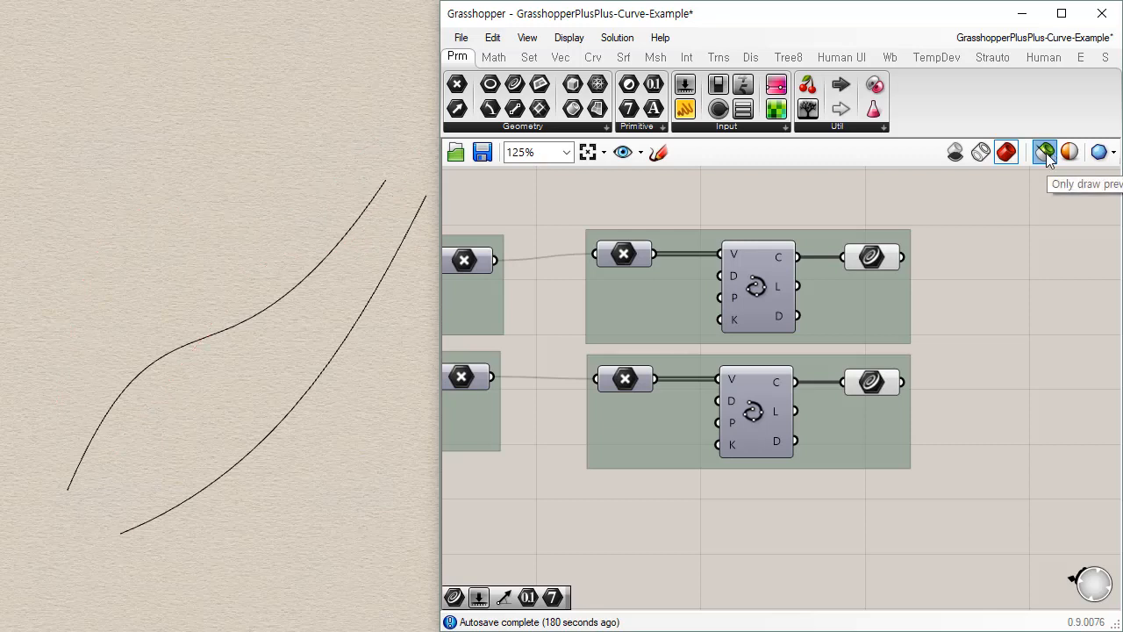
pyautogui.click(870, 257)
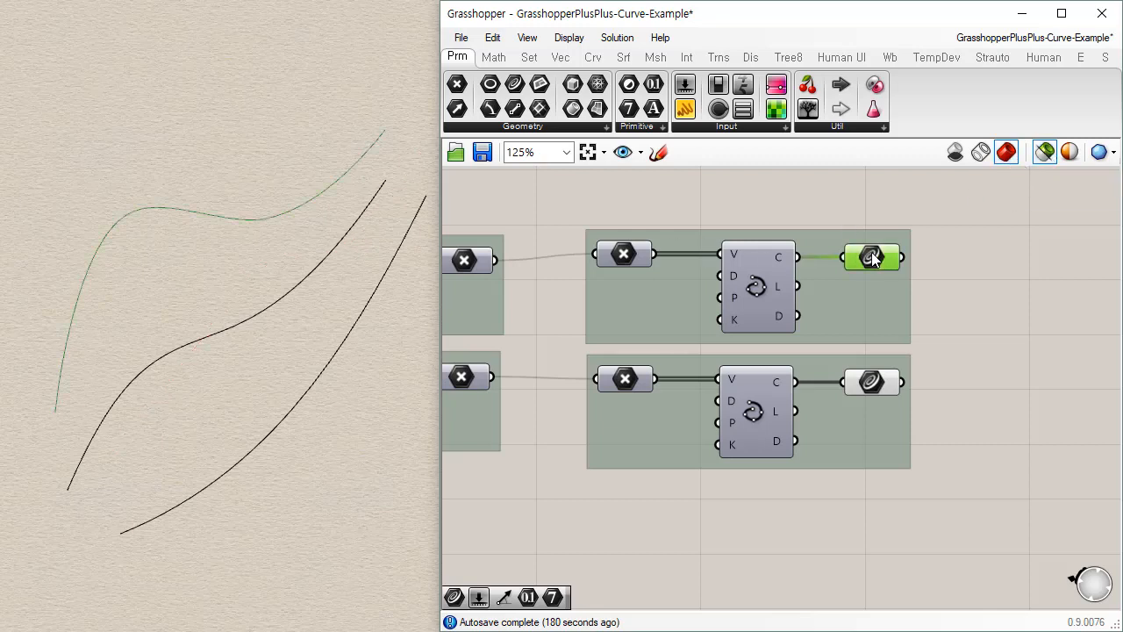
pyautogui.click(874, 382)
pyautogui.moveTo(563, 208); pyautogui.dragTo(683, 425)
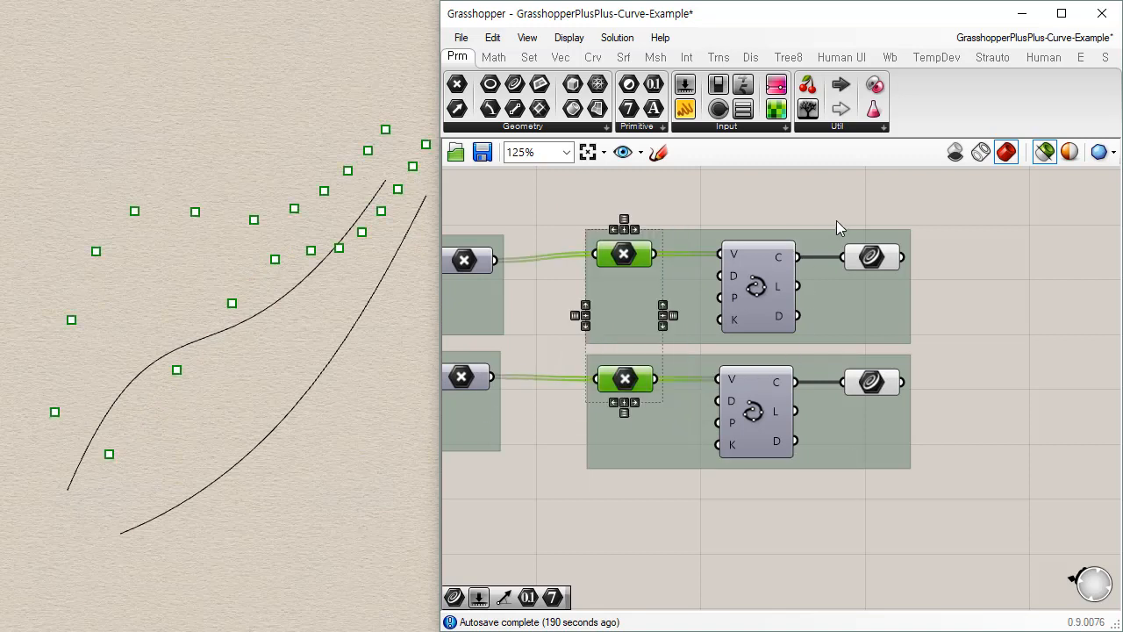
# Examine the input and output points of both Move groups in the viewport by selecting their parameters
pyautogui.moveTo(444, 235); pyautogui.dragTo(606, 221, button='right')
pyautogui.moveTo(597, 197); pyautogui.dragTo(674, 418)
pyautogui.moveTo(702, 227); pyautogui.dragTo(981, 249, button='right')
pyautogui.moveTo(550, 208); pyautogui.dragTo(637, 496)
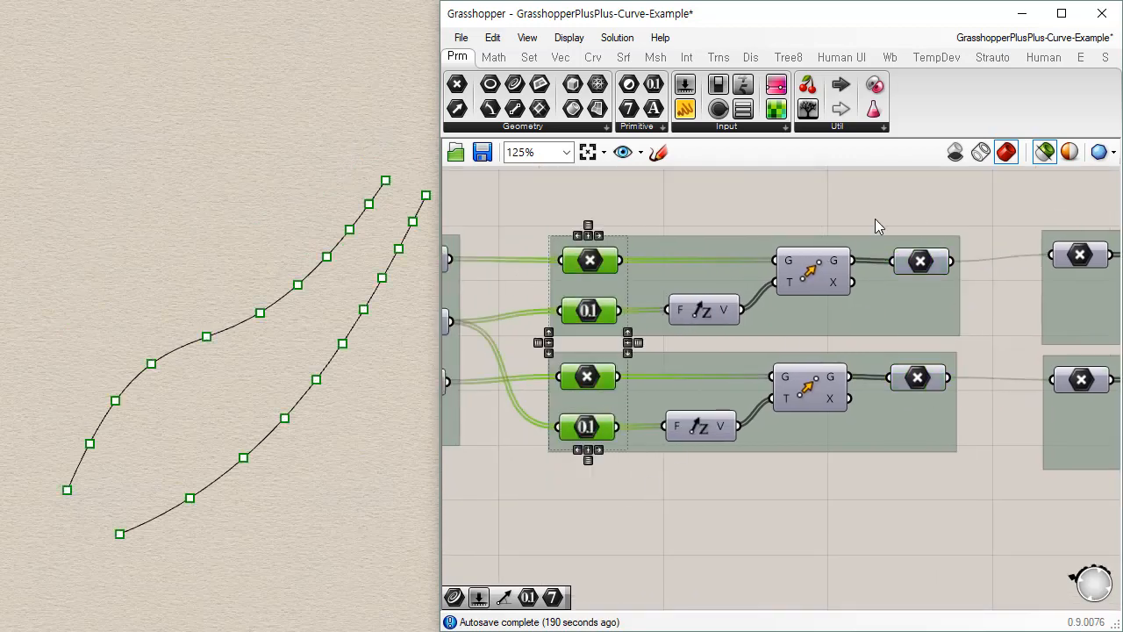
pyautogui.keyDown('shift'); pyautogui.moveTo(875, 220); pyautogui.dragTo(997, 465); pyautogui.keyUp('shift')
pyautogui.moveTo(207, 522); pyautogui.dragTo(184, 509, button='right')
pyautogui.click(791, 510)
pyautogui.moveTo(658, 491); pyautogui.dragTo(644, 427, button='right')
pyautogui.scroll(-1, 658, 435)
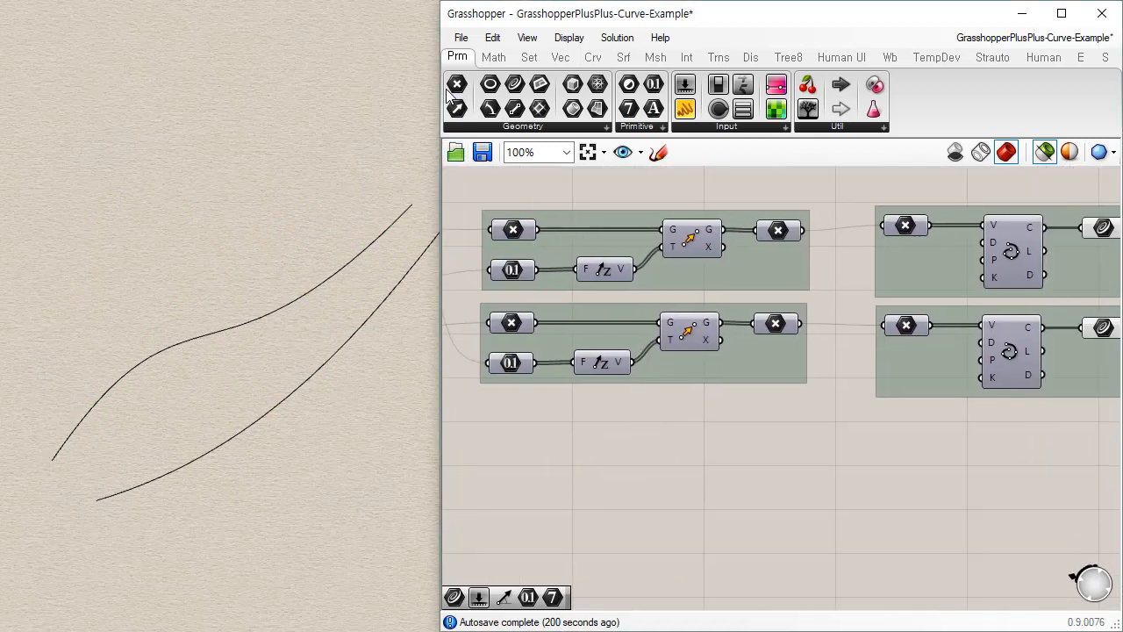
# Place two copies of the upper interpolate group's Point parameter in the empty area below the groups
pyautogui.click(906, 227)
pyautogui.moveTo(850, 188); pyautogui.dragTo(918, 280)
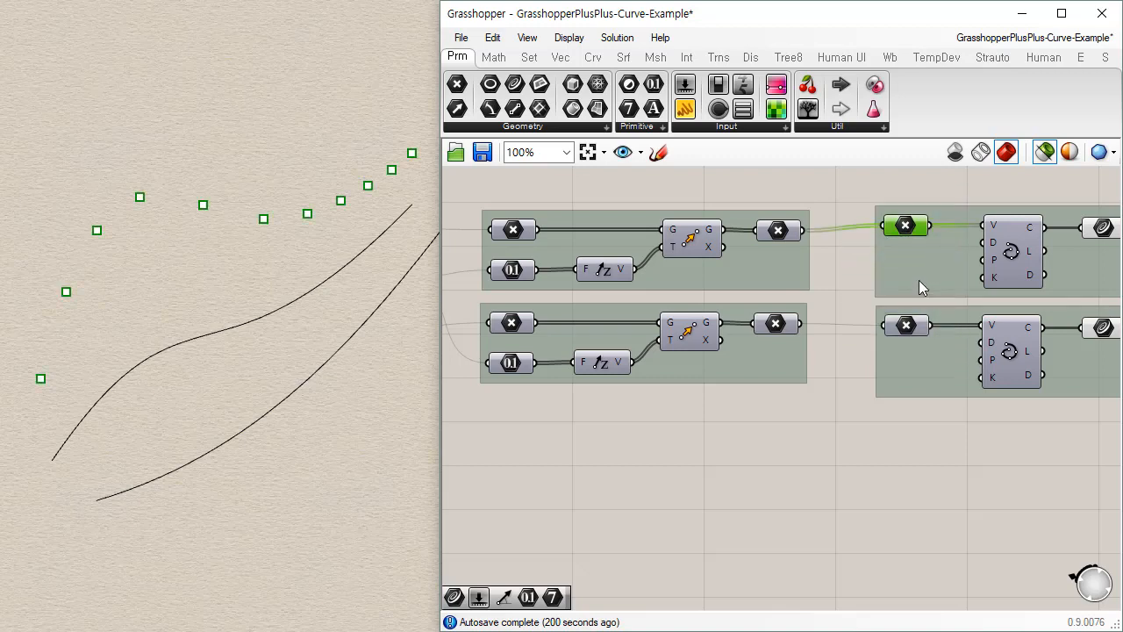
pyautogui.moveTo(916, 237); pyautogui.dragTo(867, 516)
pyautogui.click(813, 512)
pyautogui.hotkey('ctrl', 'c')
pyautogui.hotkey('ctrl', 'v')
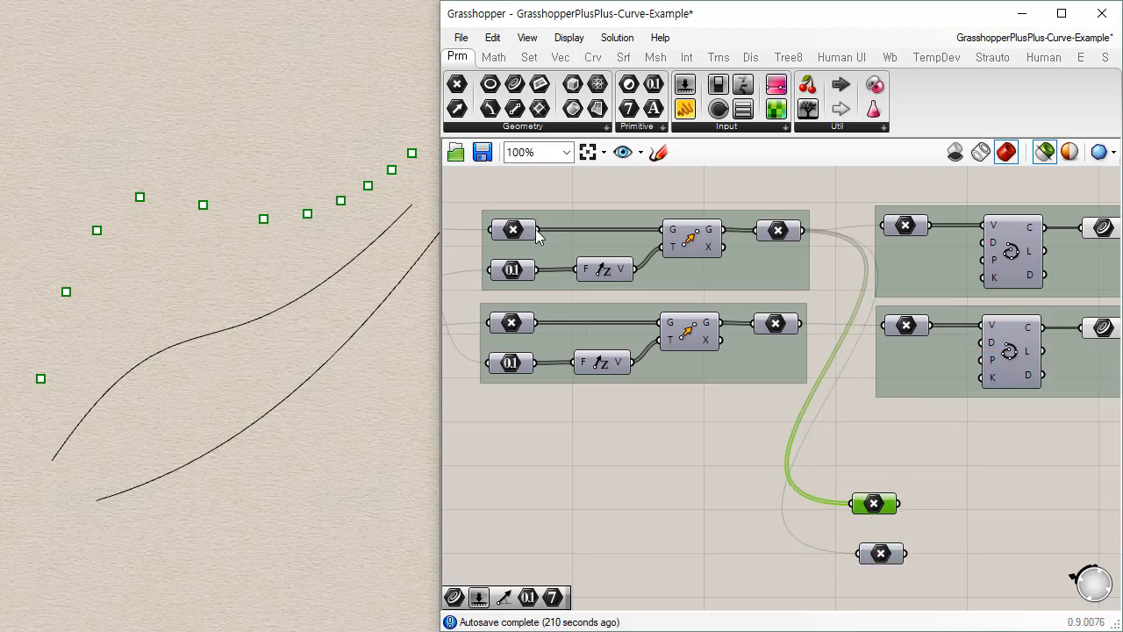
# Rewire the upper copied Point parameter to the upper Move group's original input points, and line up both copies vertically
pyautogui.moveTo(537, 230); pyautogui.dragTo(877, 504)
pyautogui.moveTo(925, 500); pyautogui.dragTo(846, 444, button='right')
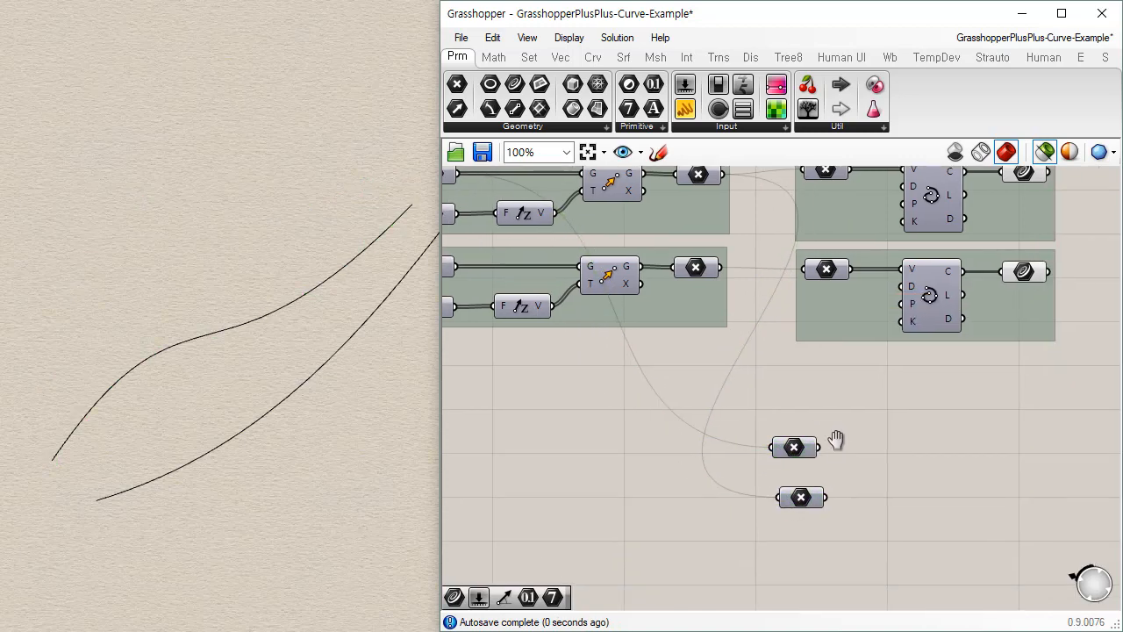
pyautogui.moveTo(794, 446); pyautogui.dragTo(807, 436)
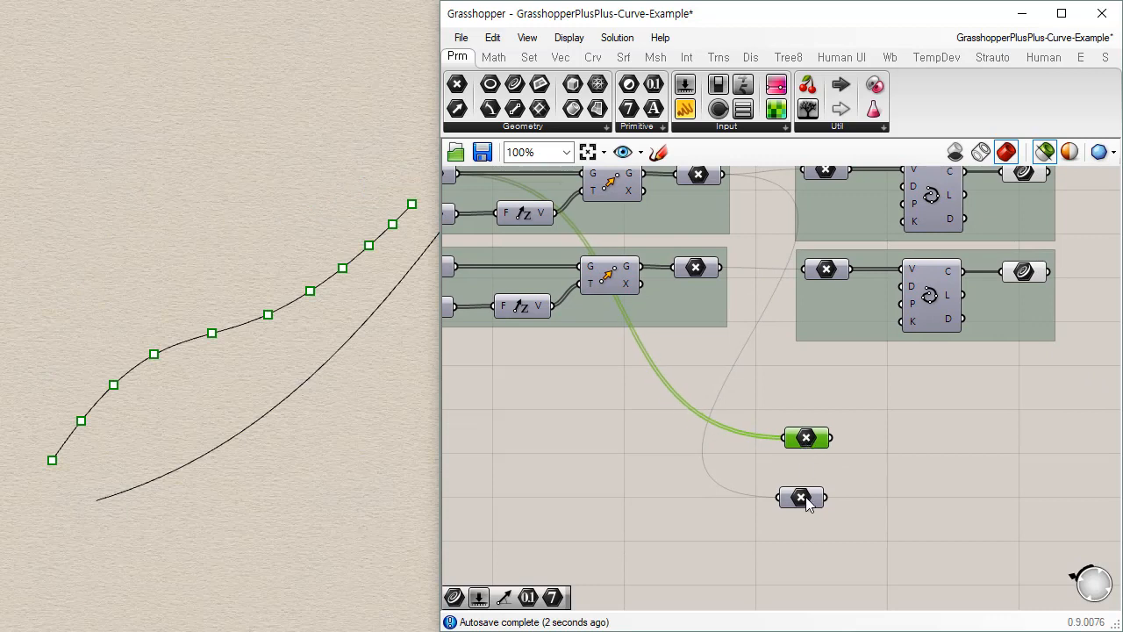
pyautogui.click(806, 495)
pyautogui.moveTo(805, 495); pyautogui.dragTo(807, 486)
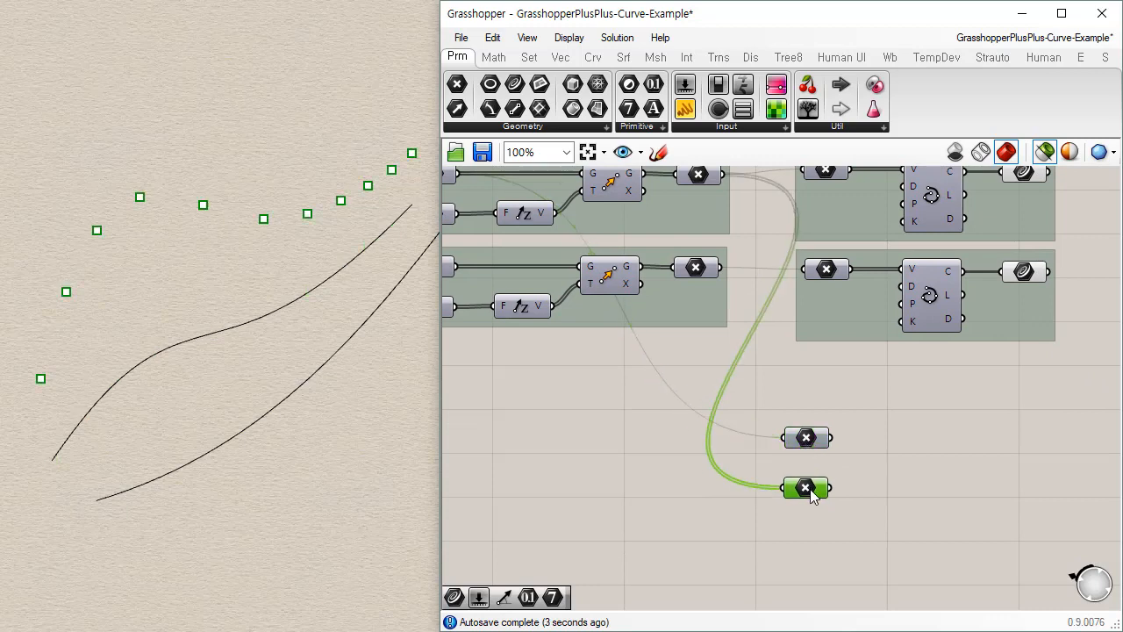
# Add a Line component, connecting the original points to its A input and the moved points to B
pyautogui.click(584, 61)
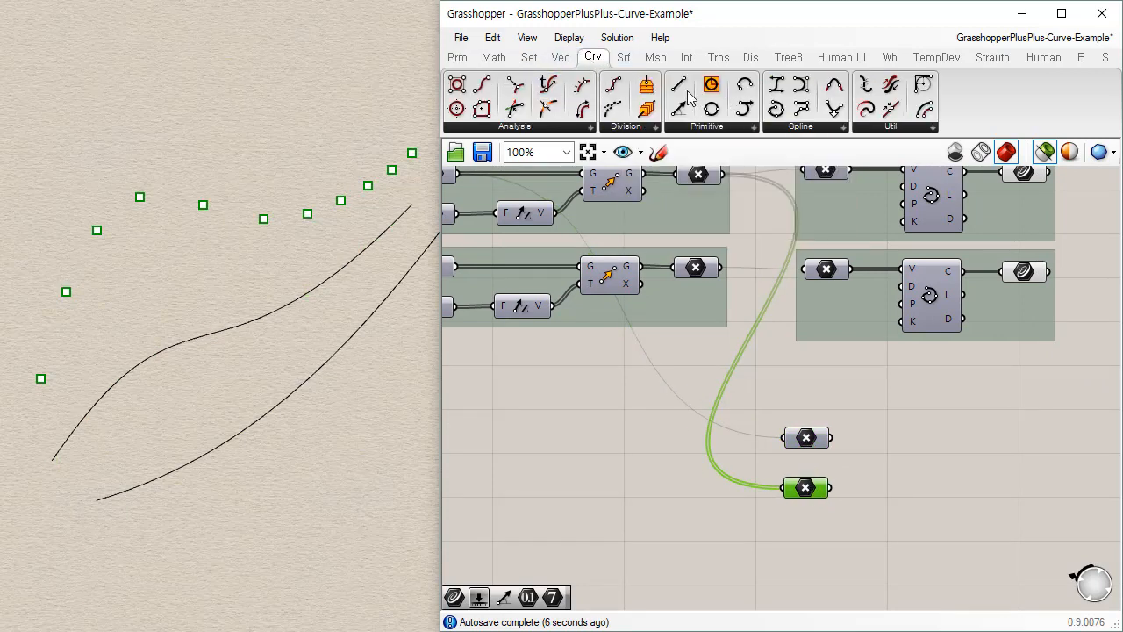
pyautogui.moveTo(677, 85); pyautogui.dragTo(860, 441)
pyautogui.moveTo(875, 455); pyautogui.dragTo(898, 473)
pyautogui.moveTo(255, 437)
pyautogui.mouseDown(button='right')
pyautogui.moveTo(227, 411)
pyautogui.moveTo(296, 374)
pyautogui.moveTo(248, 409)
pyautogui.moveTo(243, 444)
pyautogui.mouseUp(button='right')
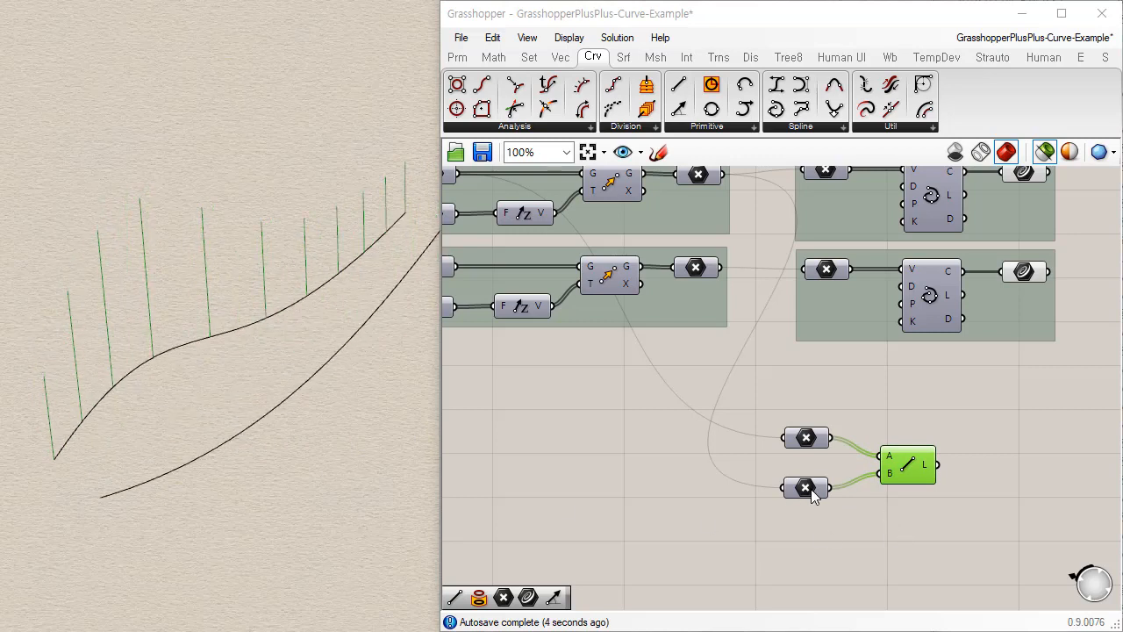
# Move the two Point parameters and the Line component closer together to tidy their wires
pyautogui.moveTo(815, 489); pyautogui.dragTo(814, 483)
pyautogui.moveTo(909, 471); pyautogui.dragTo(902, 472)
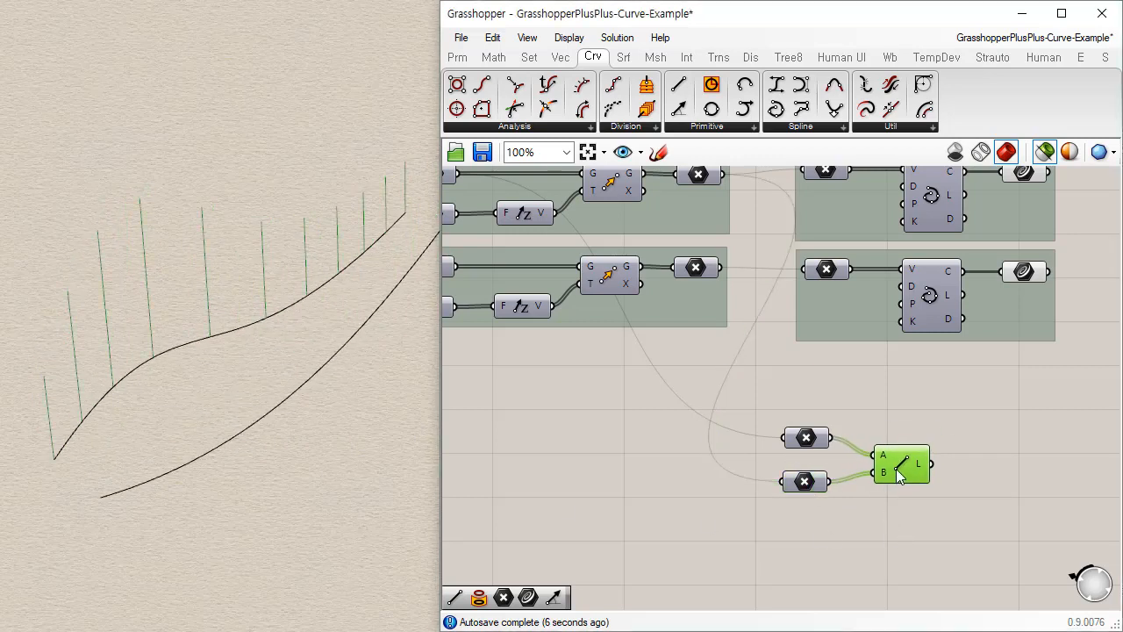
pyautogui.click(899, 496)
pyautogui.moveTo(816, 451); pyautogui.dragTo(811, 455)
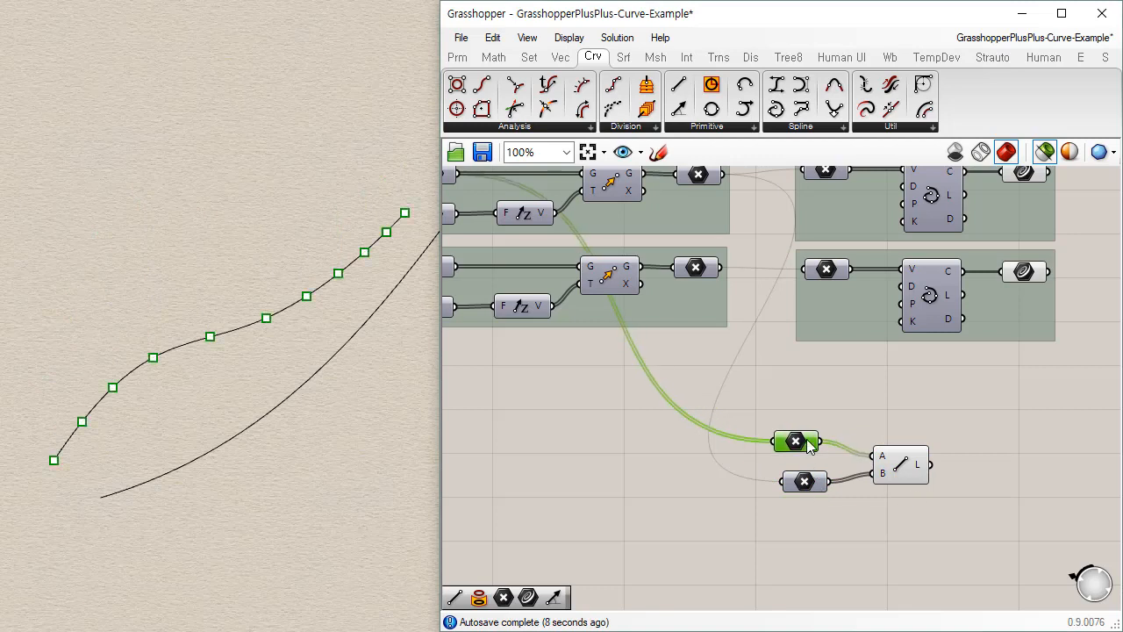
pyautogui.click(898, 472)
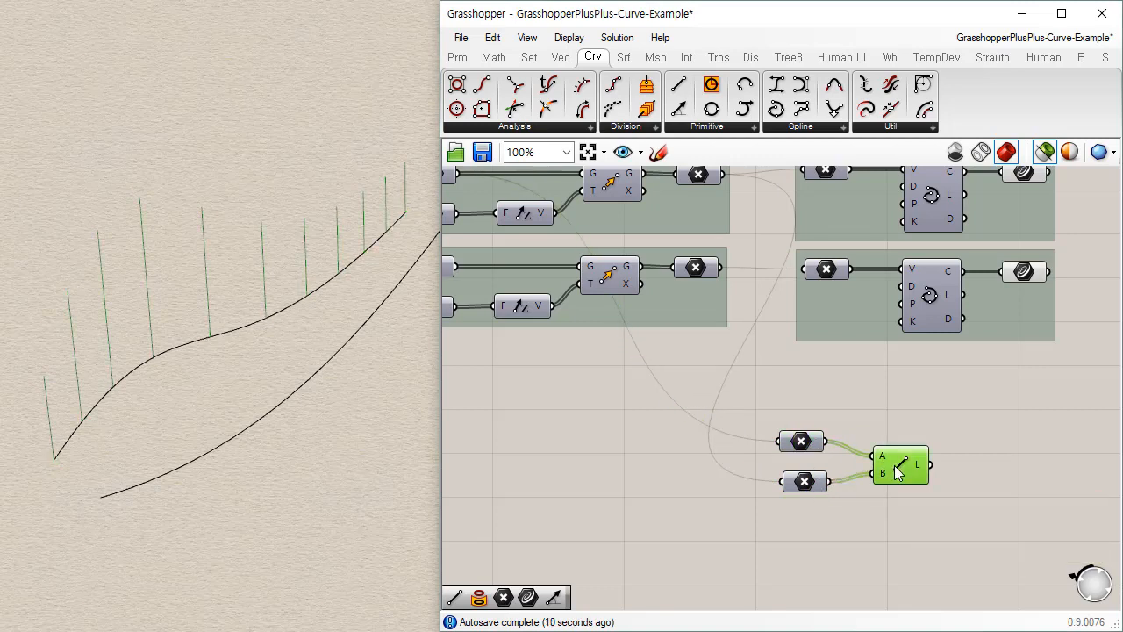
# Turn off the selected-only preview and inspect the vertical lines together with the interpolated curves
pyautogui.click(1046, 152)
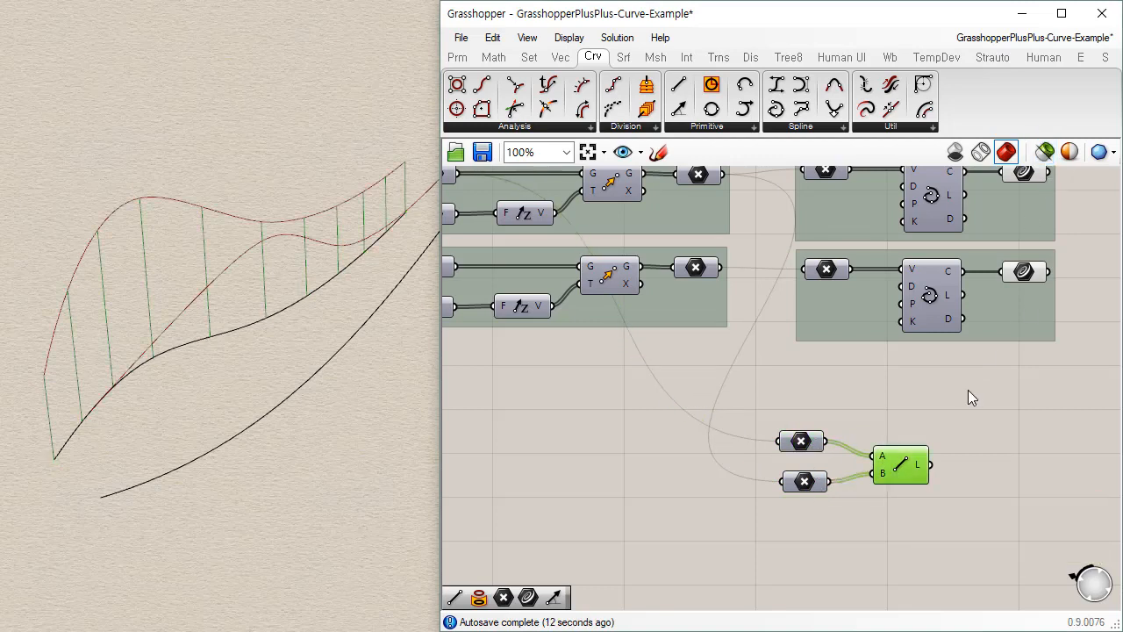
pyautogui.click(968, 389)
pyautogui.moveTo(371, 451); pyautogui.dragTo(63, 369, button='right')
pyautogui.moveTo(685, 435); pyautogui.dragTo(937, 471, button='right')
pyautogui.moveTo(571, 348); pyautogui.dragTo(728, 347, button='right')
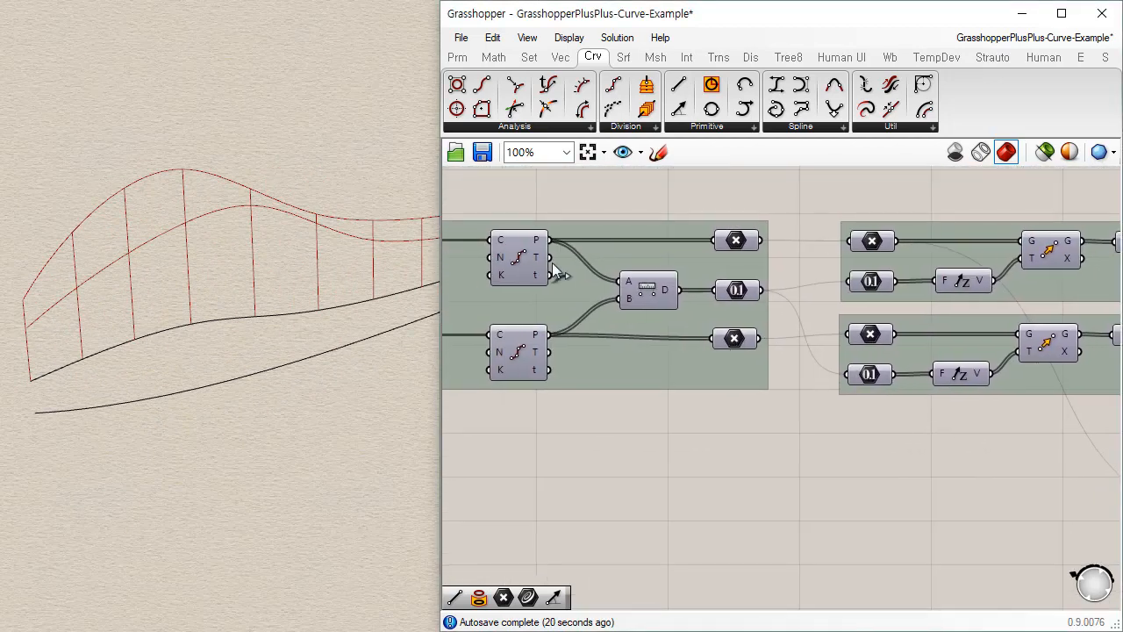
# Add a Divide Curve component beside the Line component and feed the lines into its curve input
pyautogui.click(506, 251)
pyautogui.click(611, 84)
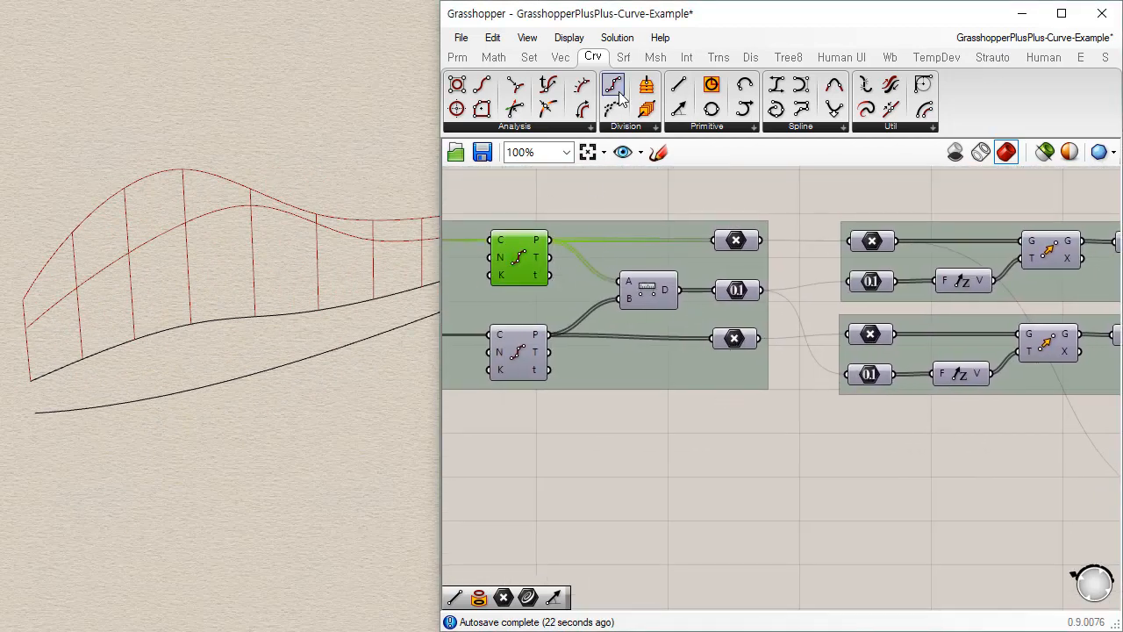
pyautogui.click(963, 480)
pyautogui.moveTo(936, 504); pyautogui.dragTo(521, 374, button='right')
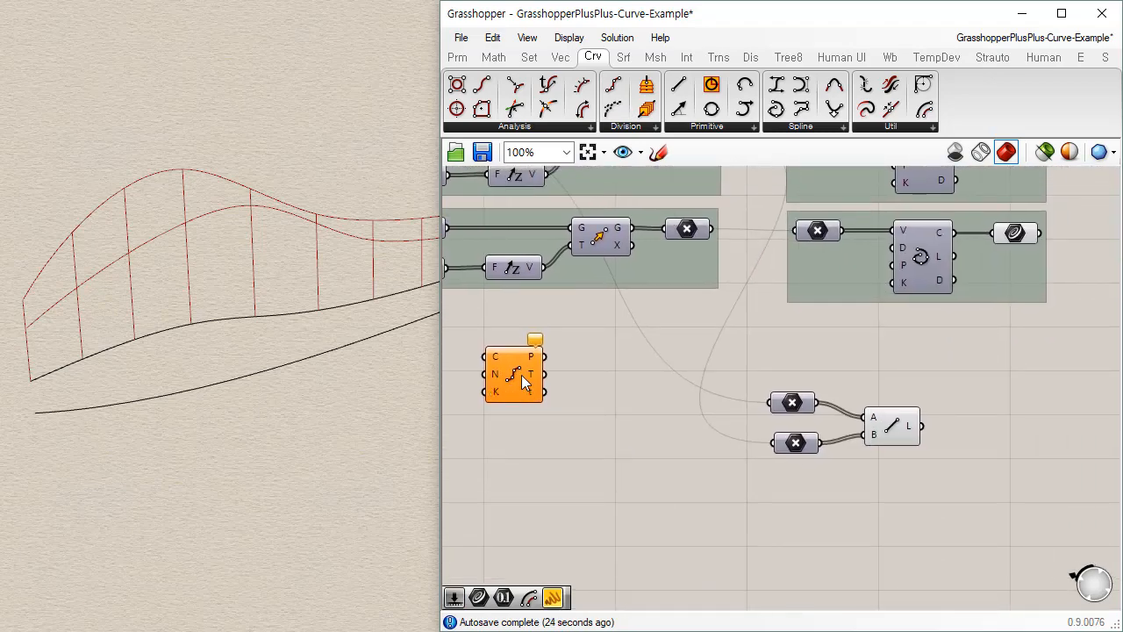
pyautogui.moveTo(521, 375); pyautogui.dragTo(1011, 443)
pyautogui.scroll(3, 1011, 443)
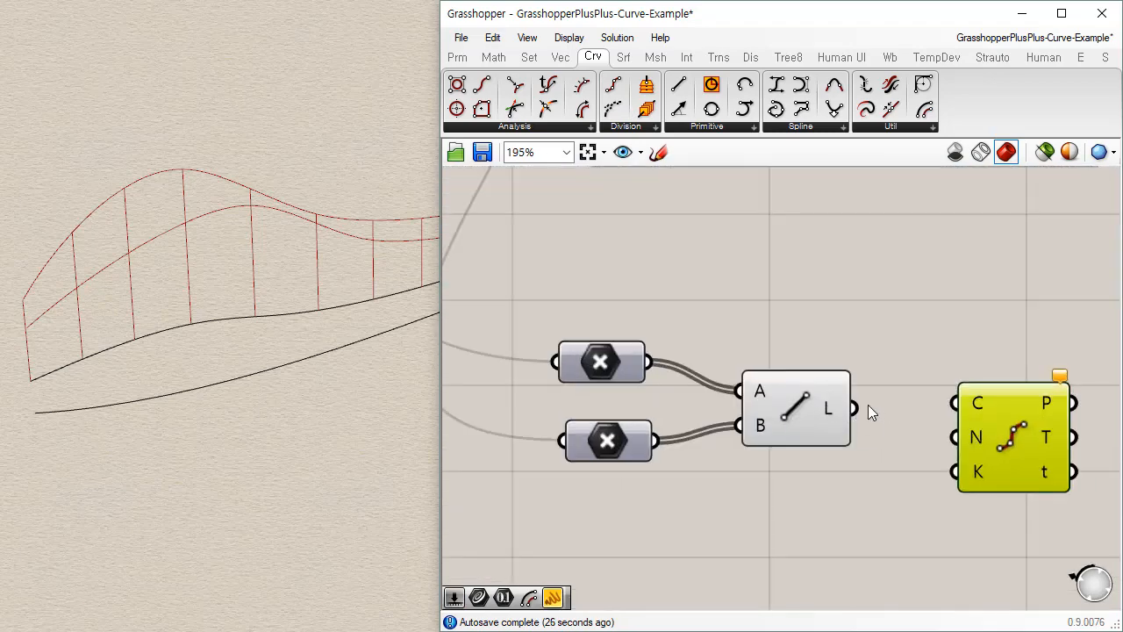
pyautogui.moveTo(859, 407); pyautogui.dragTo(1020, 447)
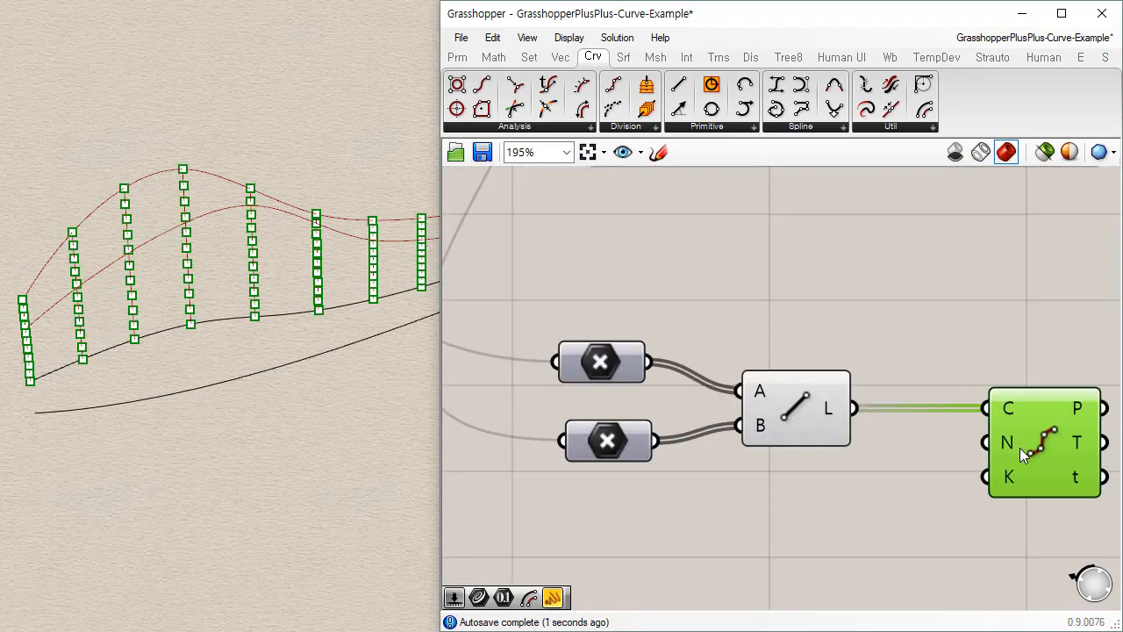
pyautogui.click(919, 482)
pyautogui.moveTo(918, 481); pyautogui.dragTo(814, 414, button='right')
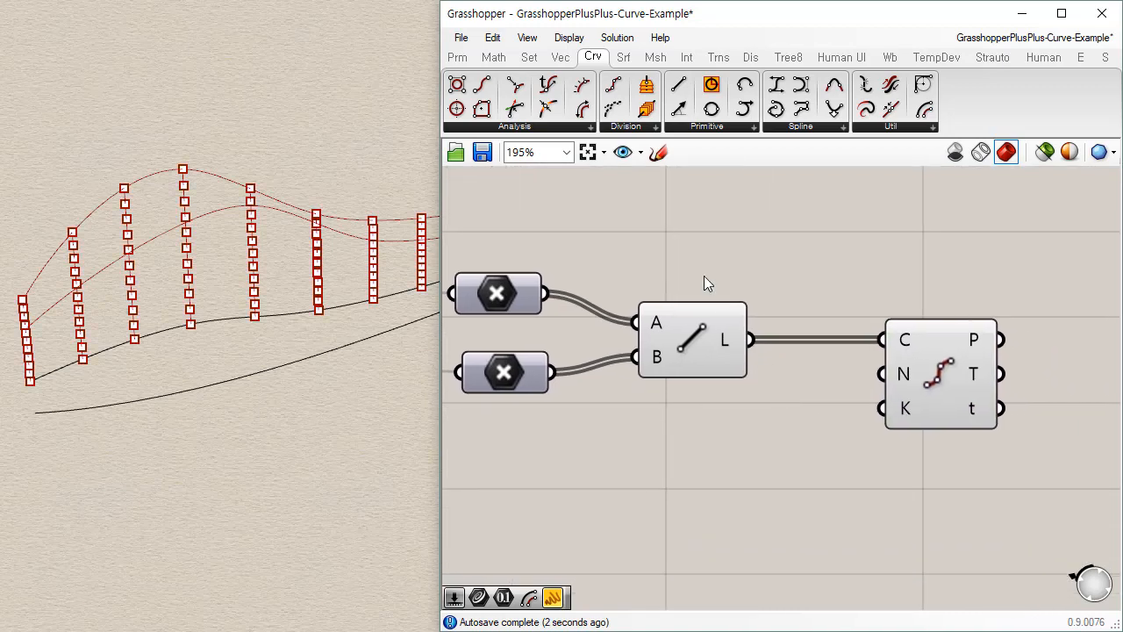
# Create a number slider with value 5 below the Line component and connect it to Divide Curve's N input
pyautogui.doubleClick(735, 464)
pyautogui.write('5')
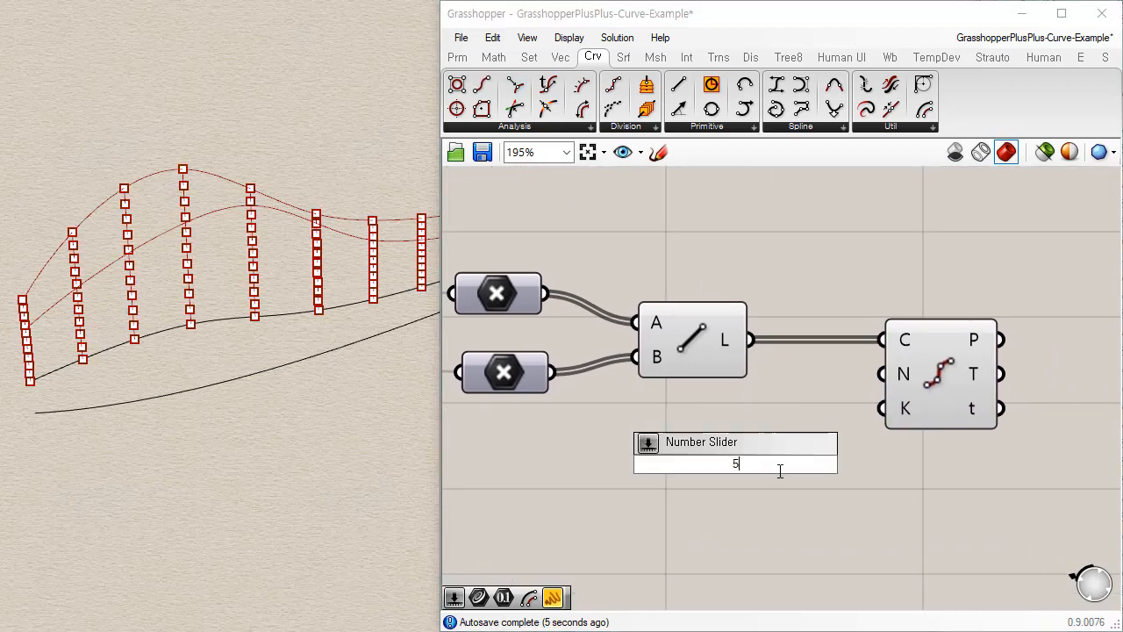
pyautogui.press('Return')
pyautogui.moveTo(806, 477); pyautogui.dragTo(677, 466)
pyautogui.moveTo(774, 435)
pyautogui.mouseDown()
pyautogui.moveTo(747, 435)
pyautogui.moveTo(787, 430)
pyautogui.mouseUp()
pyautogui.moveTo(887, 379); pyautogui.dragTo(883, 375)
pyautogui.click(881, 531)
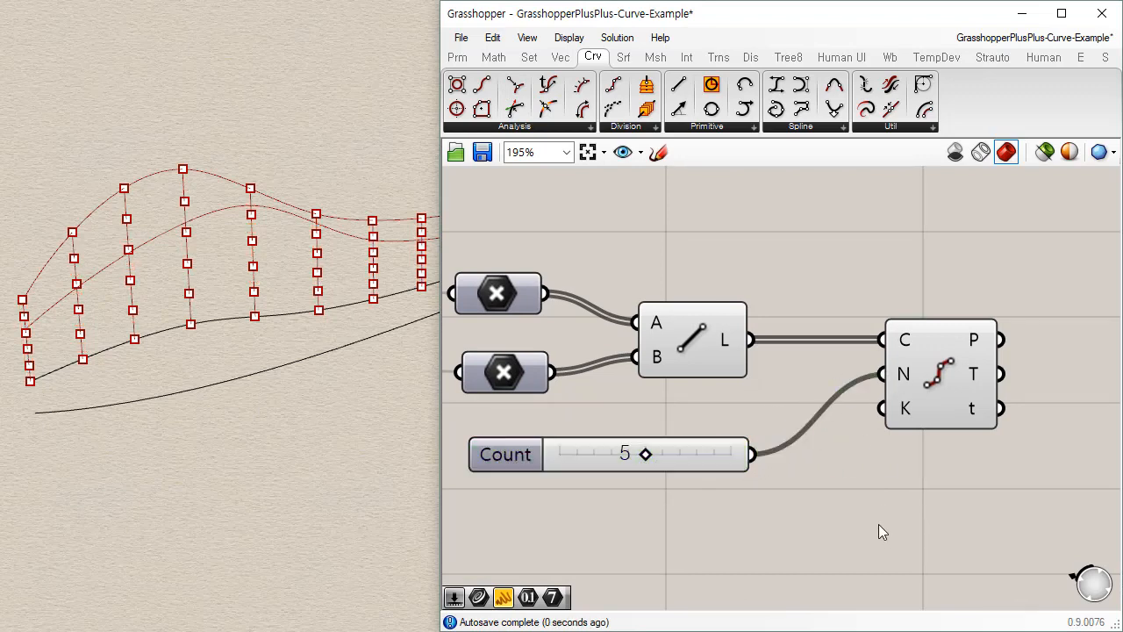
# Nudge the new Divide Curve component closer to the Line component and review the division points on the lines
pyautogui.moveTo(938, 401); pyautogui.dragTo(933, 401)
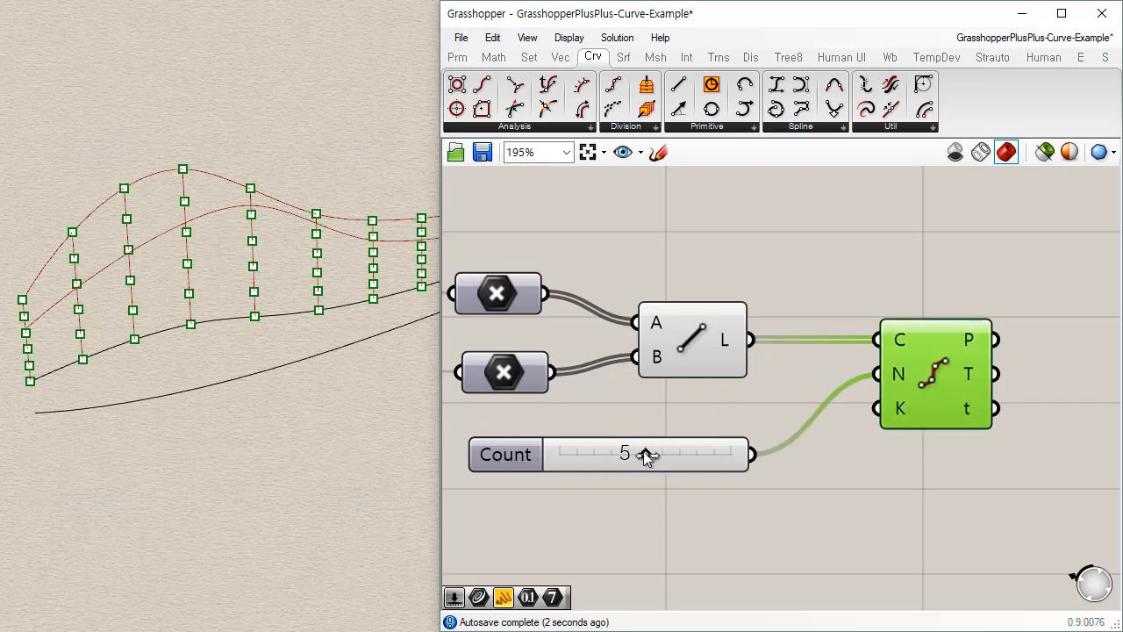
pyautogui.moveTo(643, 451); pyautogui.dragTo(637, 452)
pyautogui.click(692, 488)
pyautogui.moveTo(602, 251); pyautogui.dragTo(563, 473, button='right')
pyautogui.scroll(-4, 816, 389)
pyautogui.moveTo(134, 377); pyautogui.dragTo(110, 387, button='right')
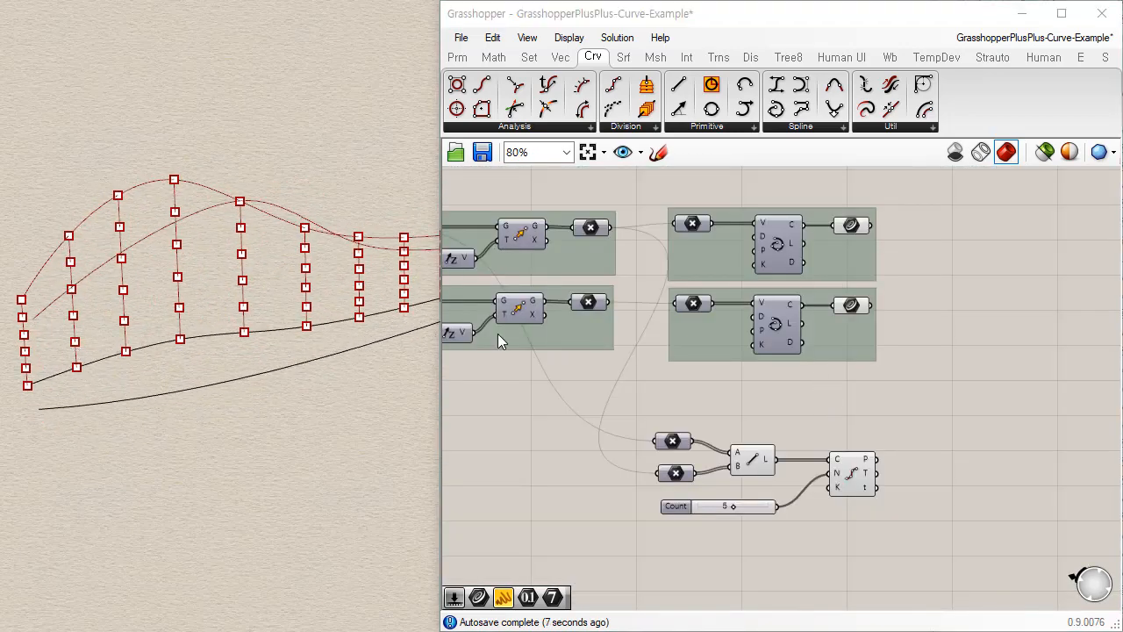
pyautogui.scroll(3, 843, 387)
pyautogui.moveTo(557, 410); pyautogui.dragTo(981, 453)
pyautogui.moveTo(876, 439); pyautogui.dragTo(953, 447)
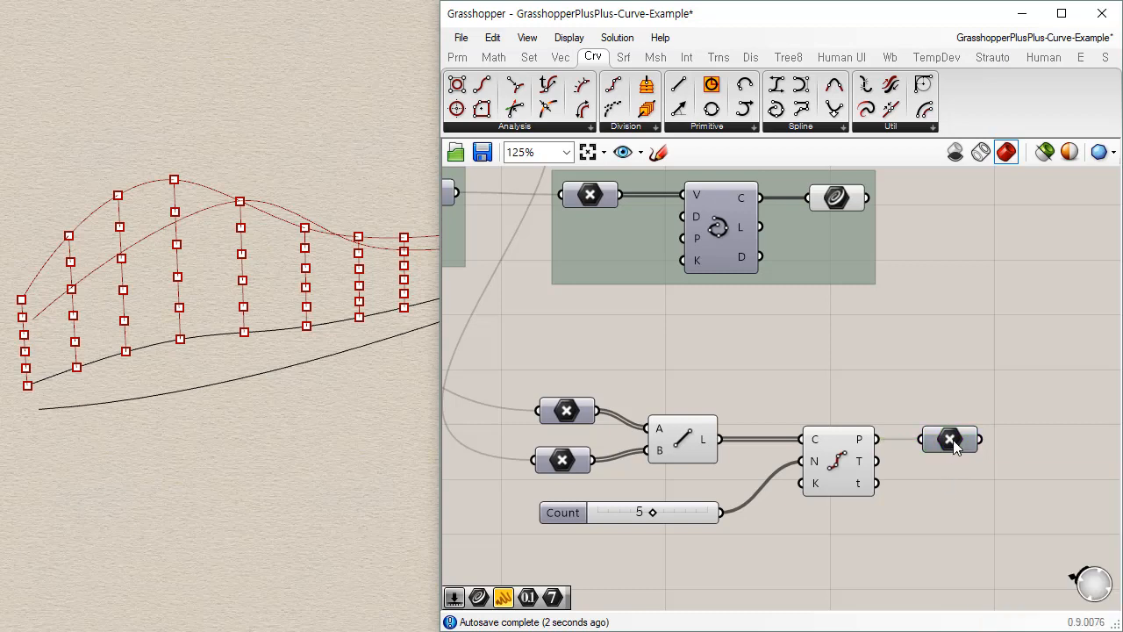
pyautogui.click(955, 446)
pyautogui.press('Delete')
# Add a new Point parameter beside Divide Curve and connect the P output to it
pyautogui.click(459, 58)
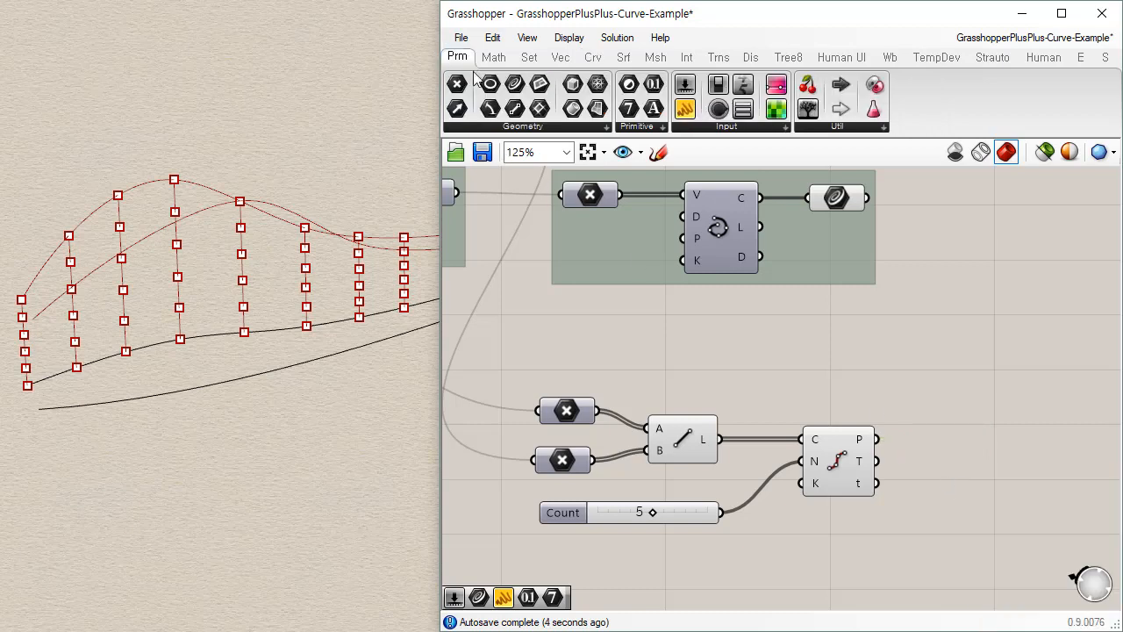
pyautogui.click(457, 84)
pyautogui.click(942, 431)
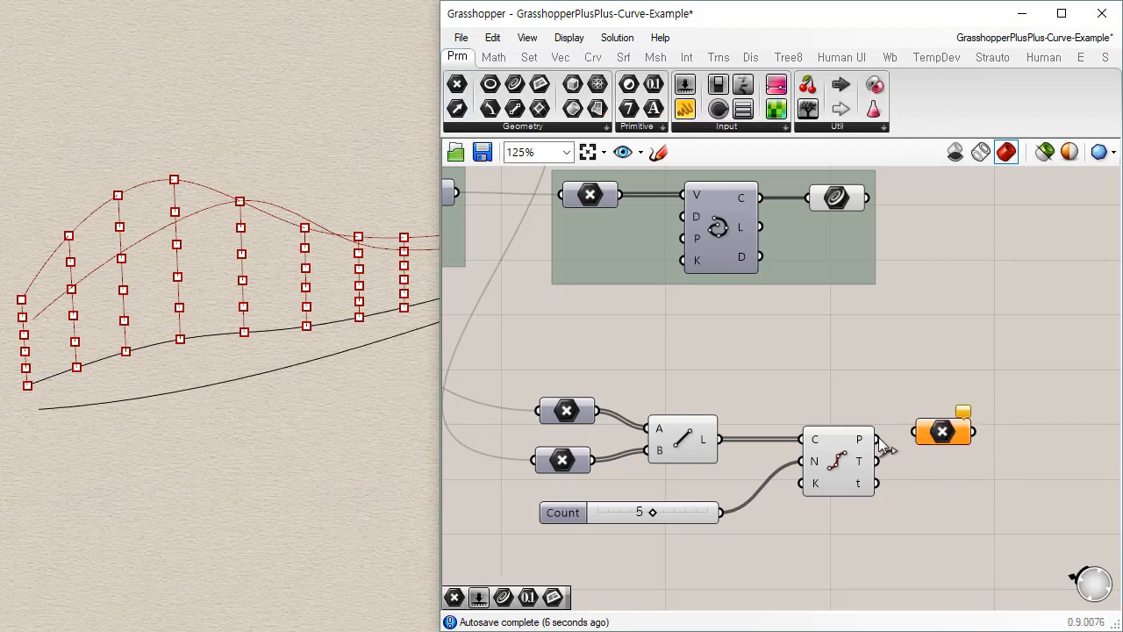
pyautogui.moveTo(879, 438); pyautogui.dragTo(944, 436)
pyautogui.rightClick(944, 443)
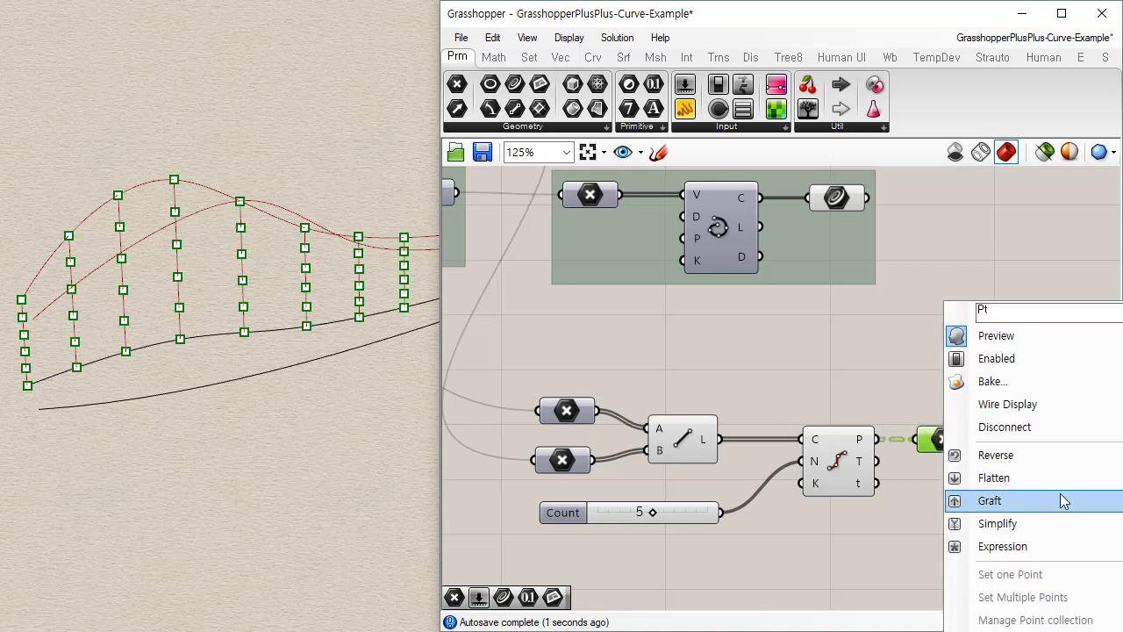
pyautogui.click(869, 349)
# Turn off the preview of the Line, Divide Curve and output Point components
pyautogui.moveTo(597, 337); pyautogui.dragTo(1084, 590)
pyautogui.rightClick(1031, 292)
pyautogui.click(1102, 339)
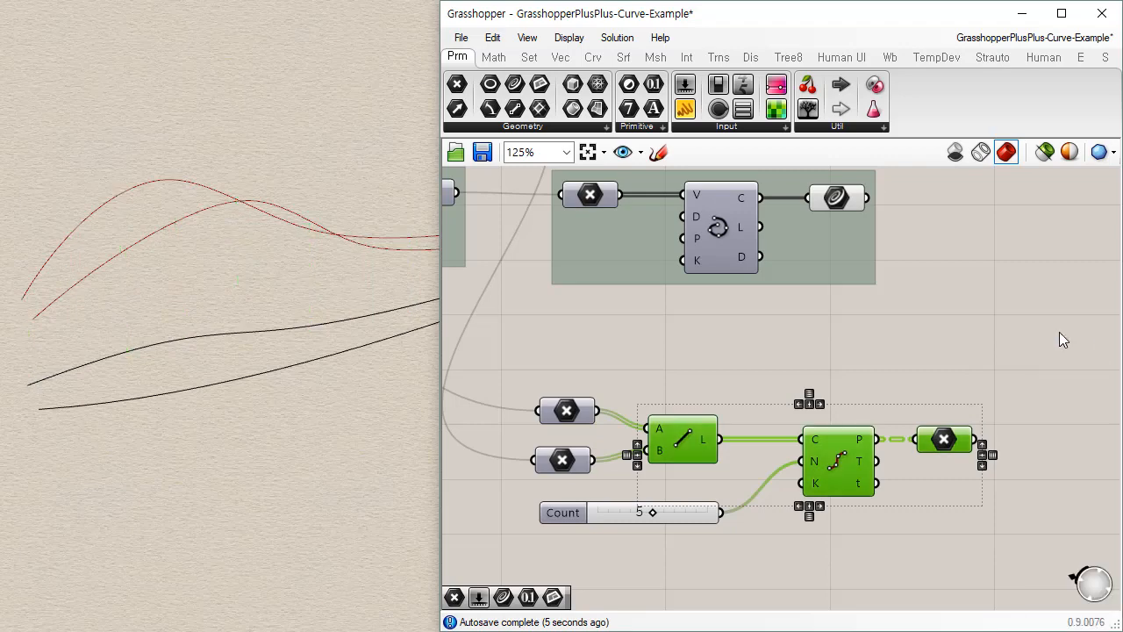
# Group the Point parameters, Line, Count slider and Divide Curve components
pyautogui.click(906, 379)
pyautogui.moveTo(498, 366); pyautogui.dragTo(988, 550)
pyautogui.hotkey('ctrl', 'g')
pyautogui.scroll(-2, 869, 491)
pyautogui.scroll(2, 863, 469)
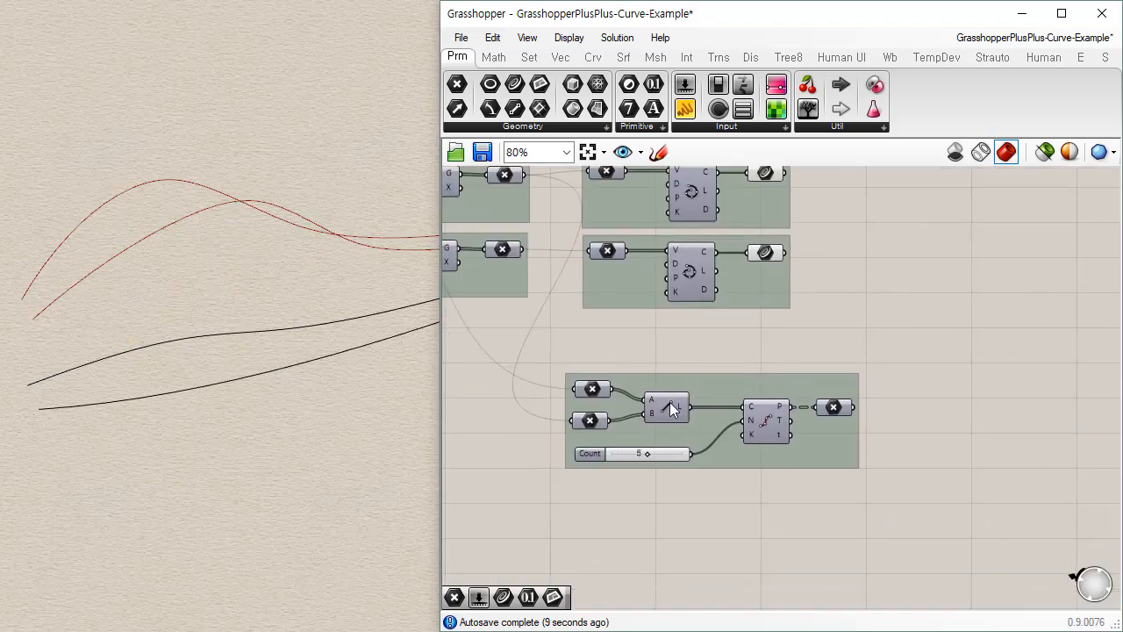
# Copy an input Point parameter outside the line-division group, connect the group's output points to it, and turn on its preview
pyautogui.click(614, 381)
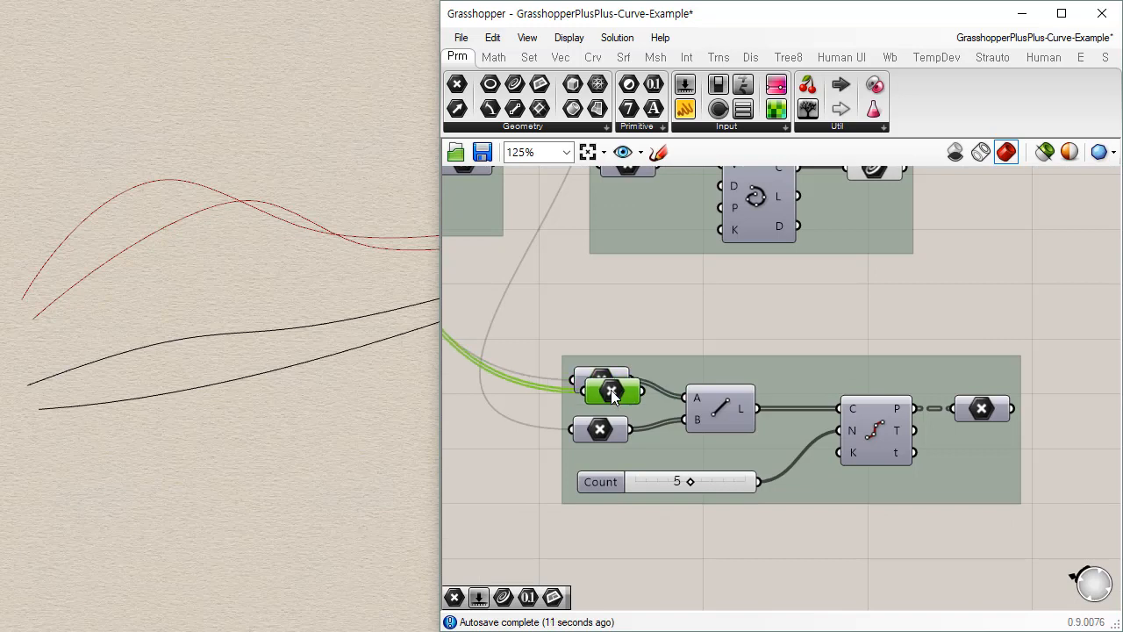
pyautogui.moveTo(611, 381); pyautogui.dragTo(1072, 356)
pyautogui.moveTo(1046, 372); pyautogui.dragTo(800, 367, button='right')
pyautogui.moveTo(827, 359); pyautogui.dragTo(886, 412)
pyautogui.click(926, 462)
pyautogui.click(886, 411)
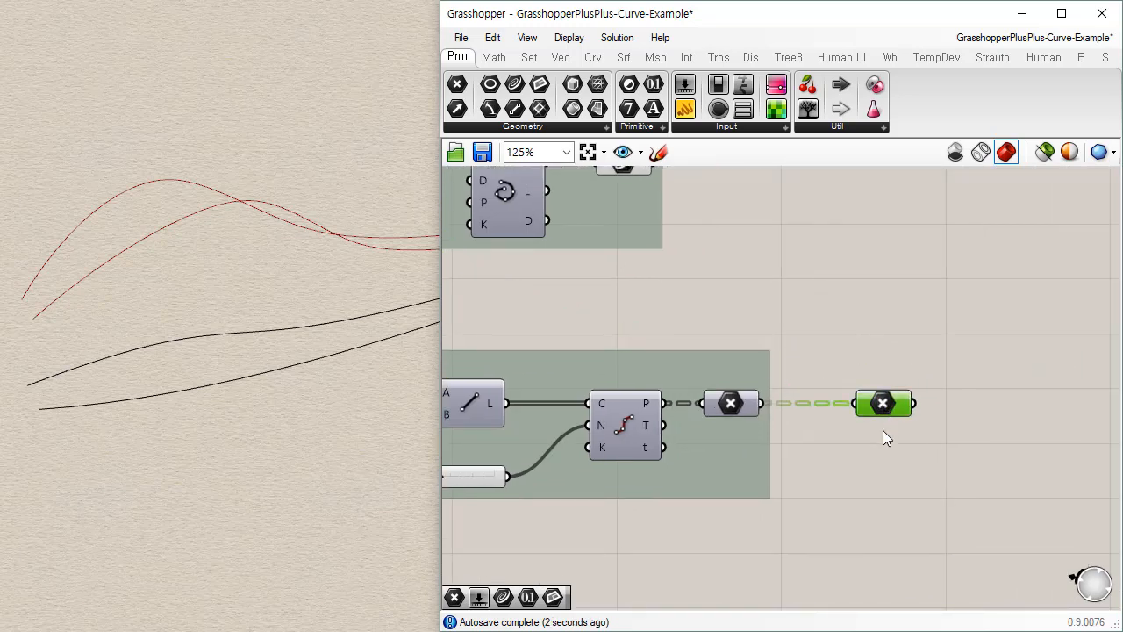
pyautogui.hotkey('ctrl', 'q')
pyautogui.click(882, 432)
# Examine the copied Point parameter's data branches and the layout of its points from several viewport angles
pyautogui.moveTo(214, 416)
pyautogui.mouseDown(button='right')
pyautogui.moveTo(301, 413)
pyautogui.moveTo(271, 519)
pyautogui.moveTo(271, 453)
pyautogui.moveTo(253, 429)
pyautogui.moveTo(230, 427)
pyautogui.mouseUp(button='right')
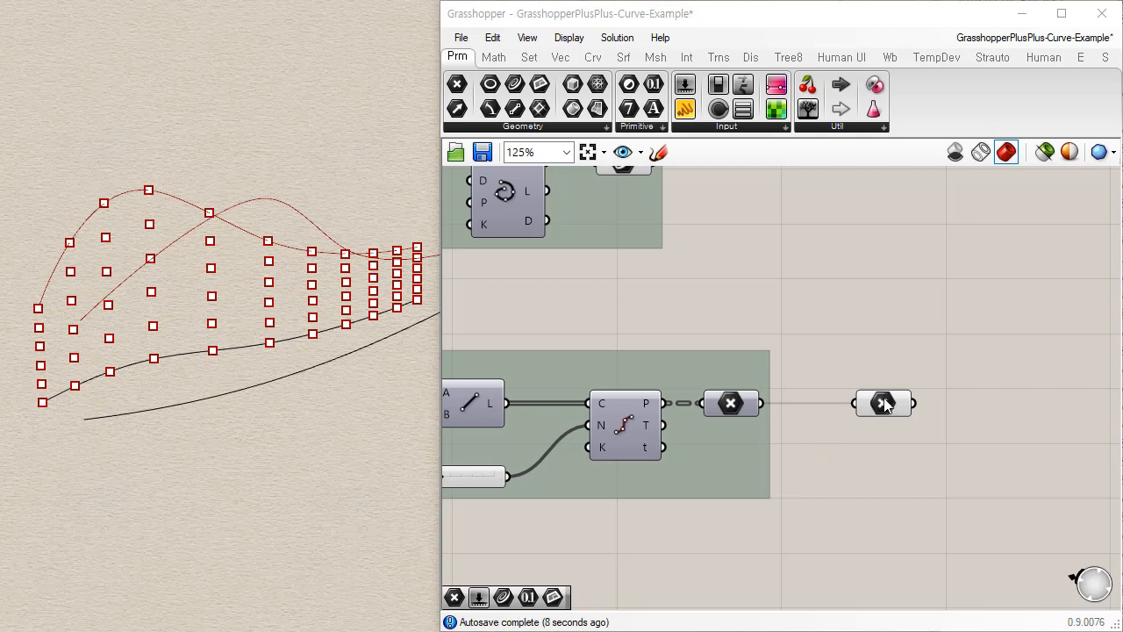
pyautogui.moveTo(886, 405)
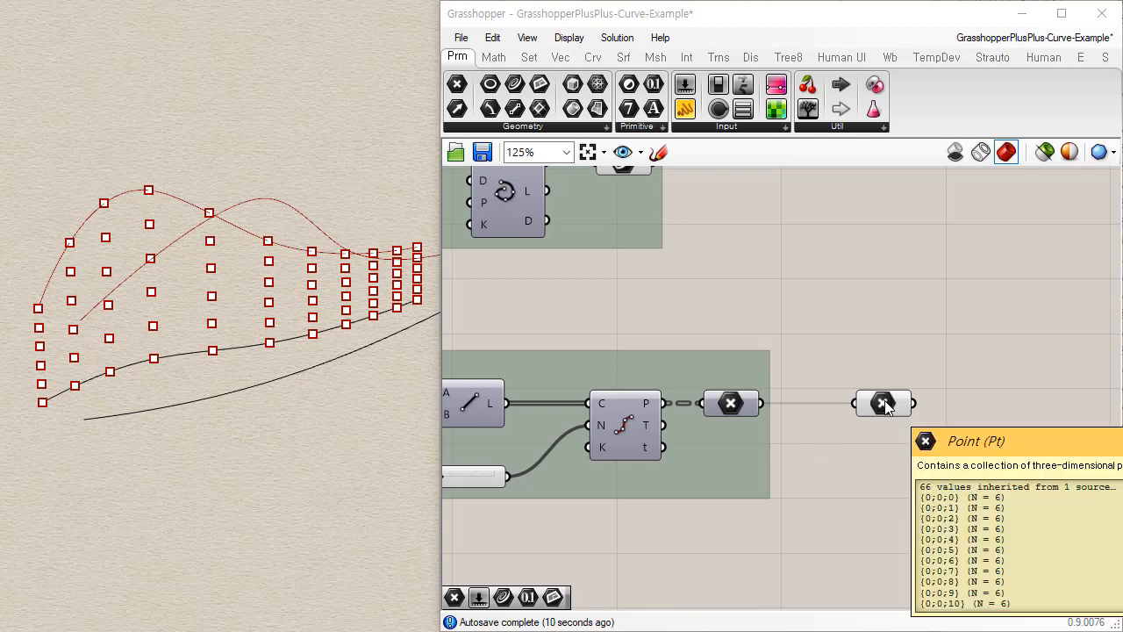
pyautogui.keyDown('shift'); pyautogui.moveTo(206, 486); pyautogui.dragTo(213, 511, button='right'); pyautogui.keyUp('shift')
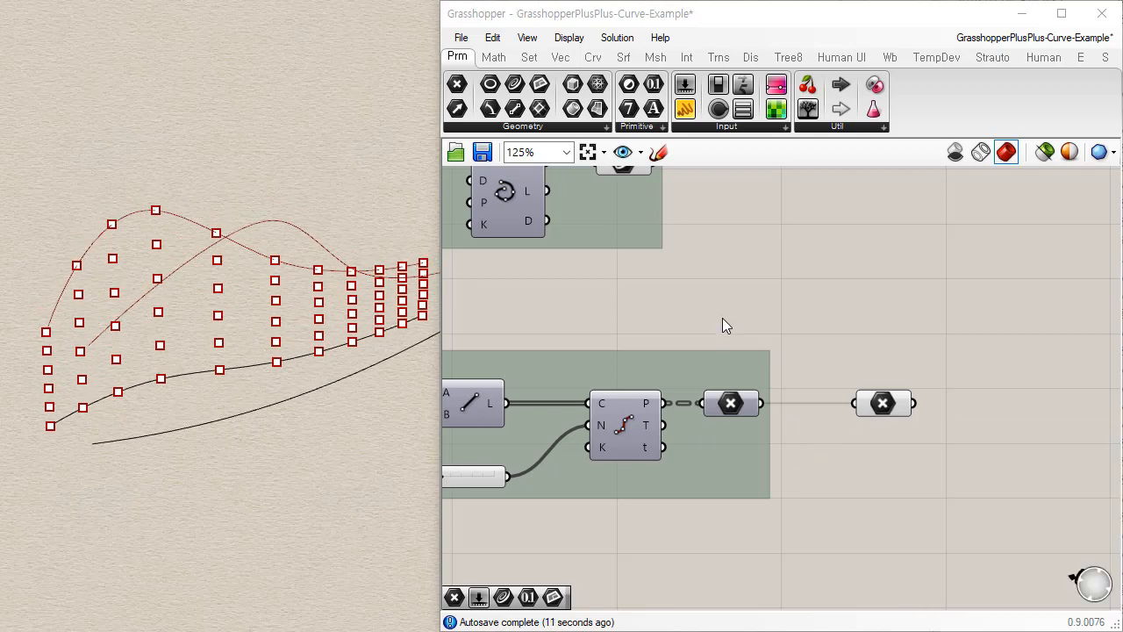
pyautogui.click(875, 404)
pyautogui.rightClick(875, 404)
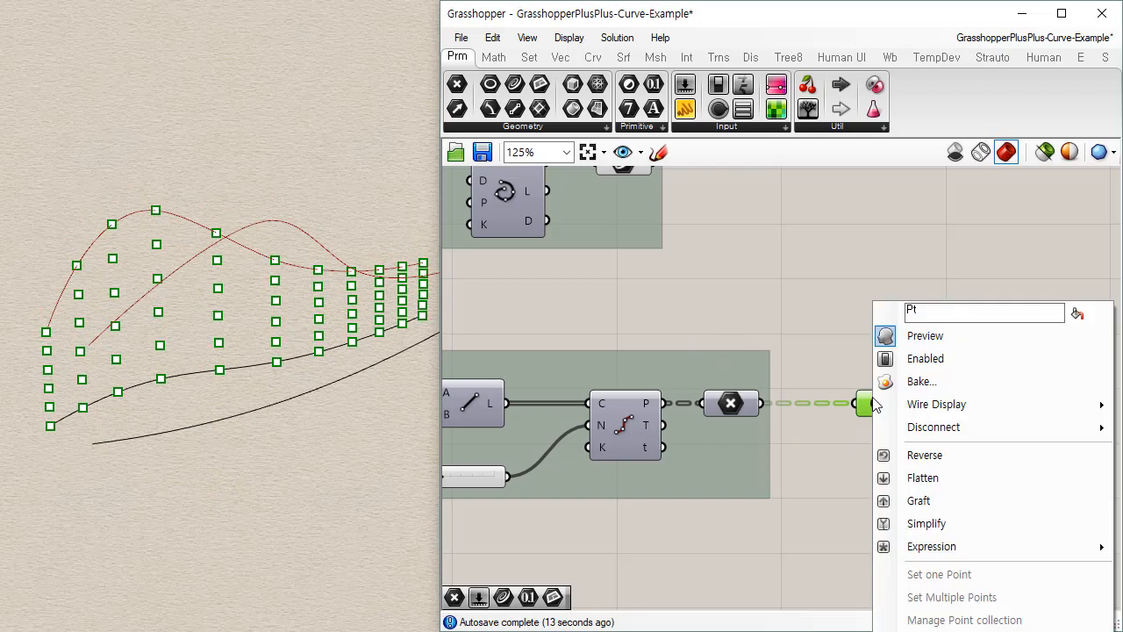
pyautogui.click(913, 359)
pyautogui.click(883, 403)
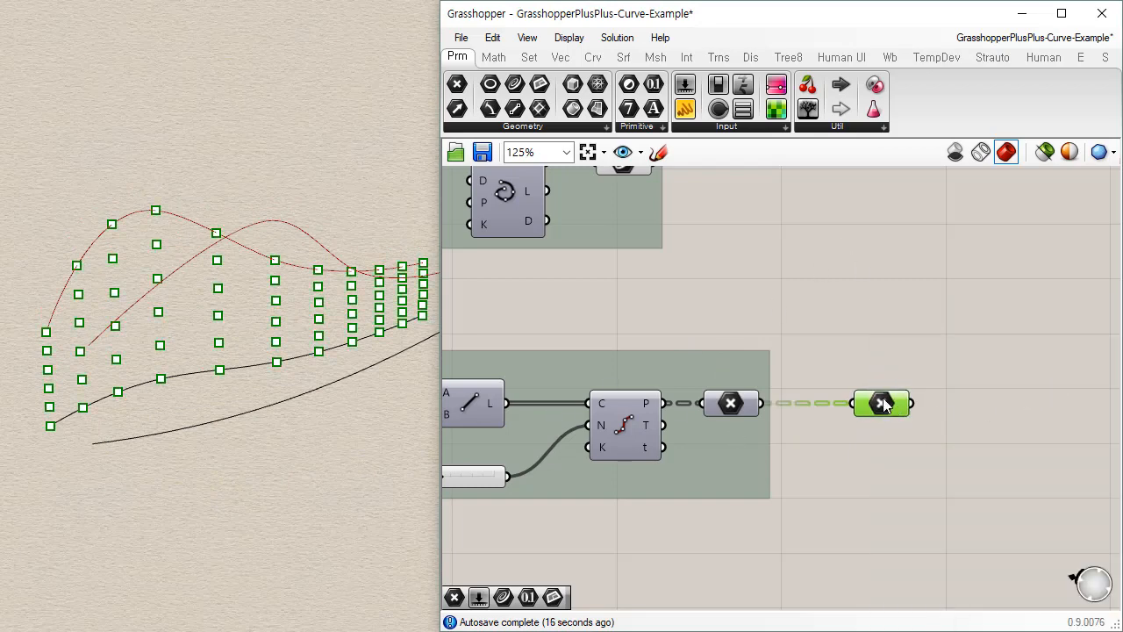
pyautogui.moveTo(175, 467); pyautogui.dragTo(136, 391, button='right')
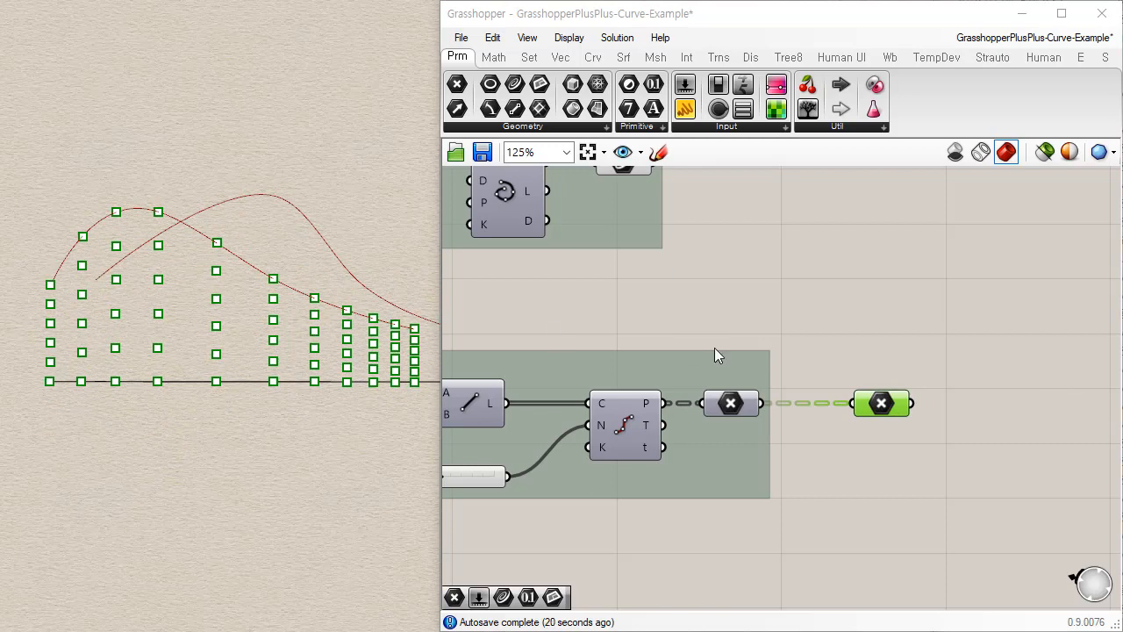
# Attach a Param Viewer to the copied Point parameter and examine its branch structure
pyautogui.moveTo(881, 416)
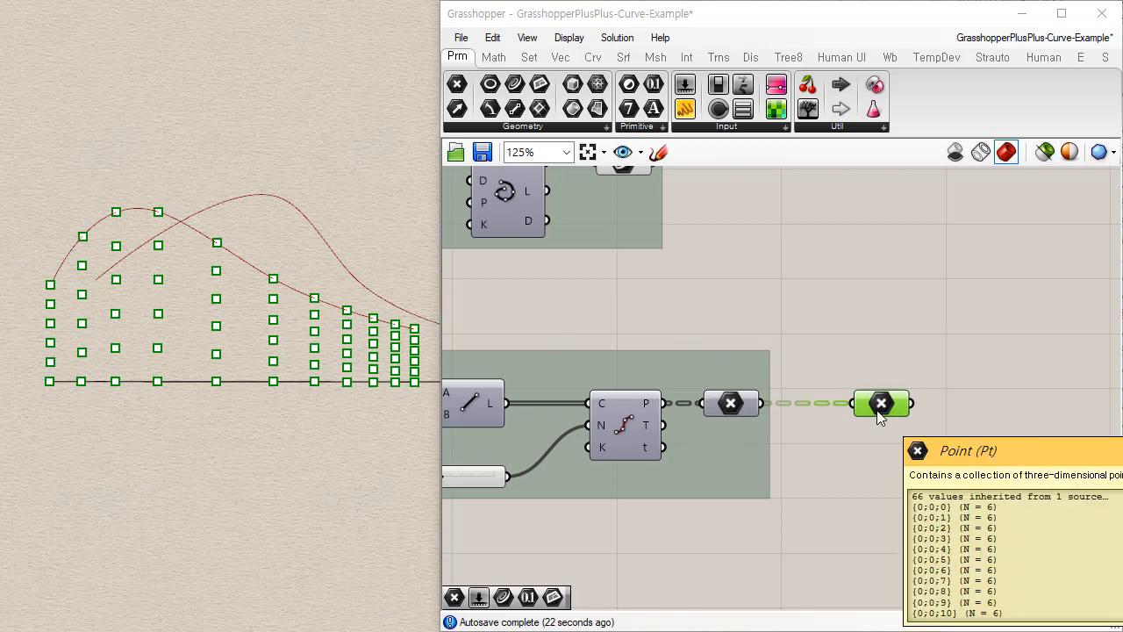
pyautogui.moveTo(881, 416); pyautogui.dragTo(697, 325, button='right')
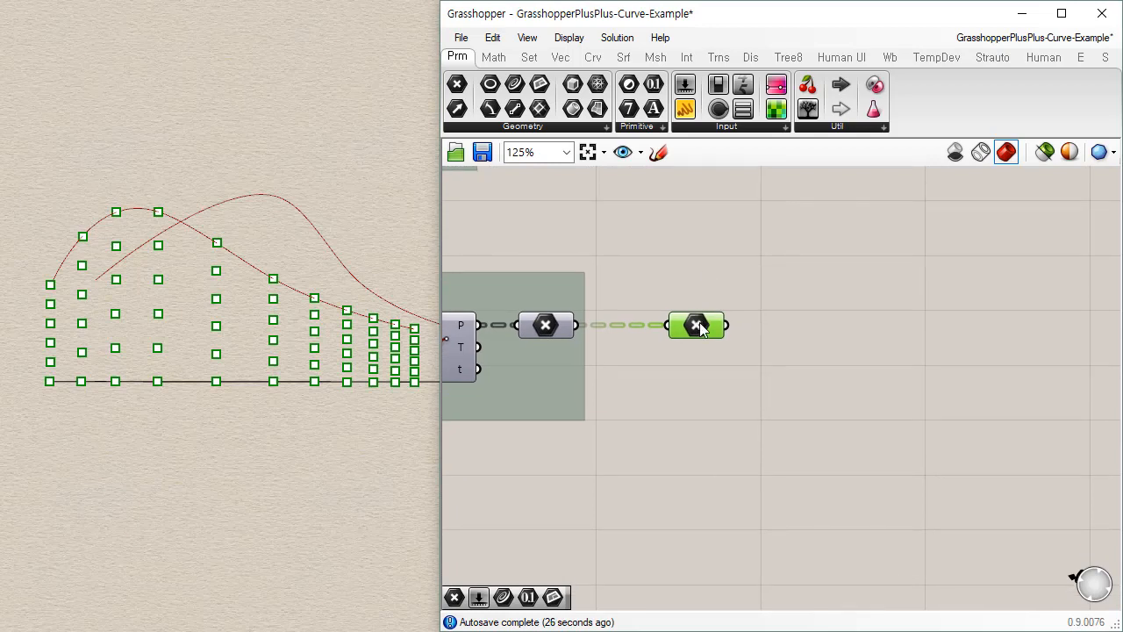
pyautogui.moveTo(696, 328)
pyautogui.moveTo(809, 111); pyautogui.dragTo(778, 336)
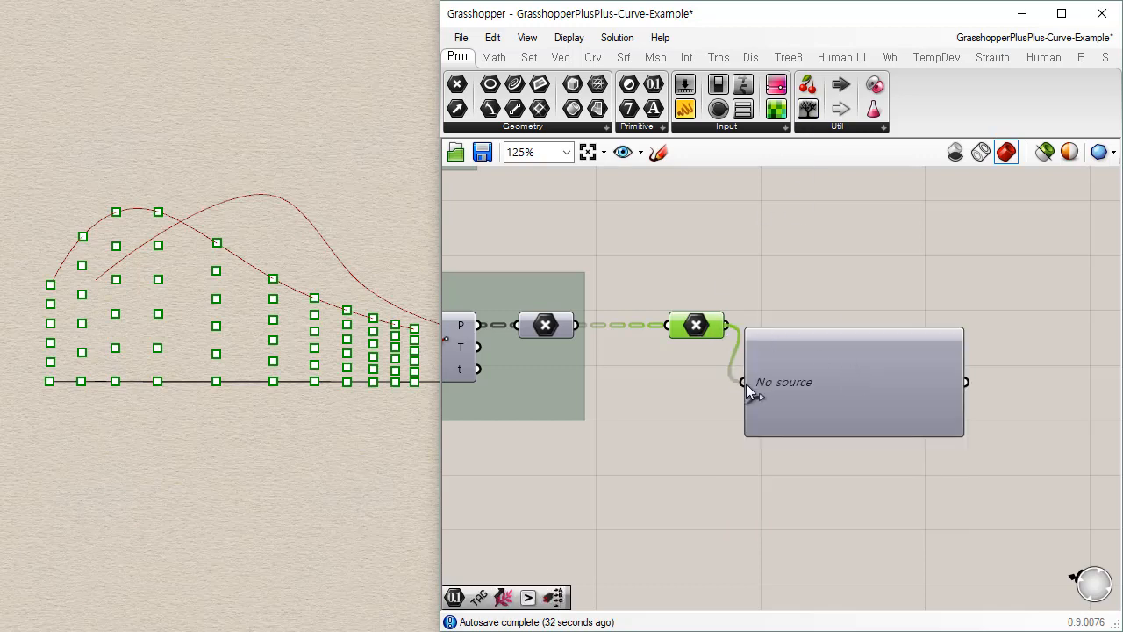
pyautogui.moveTo(746, 383); pyautogui.dragTo(744, 383)
pyautogui.click(874, 487)
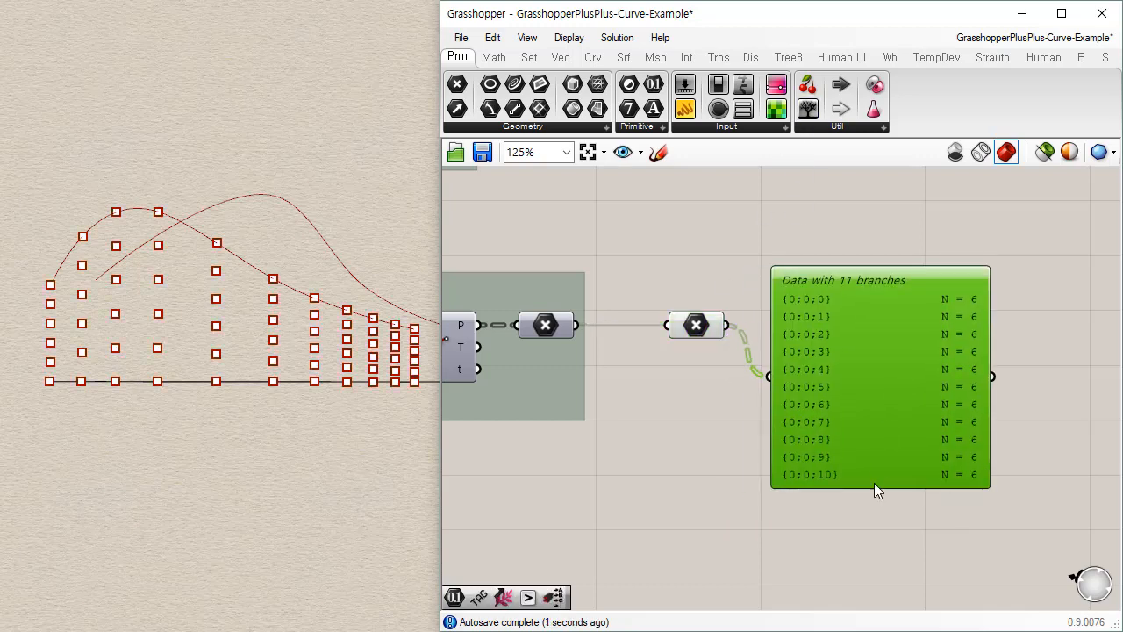
pyautogui.scroll(4, 874, 368)
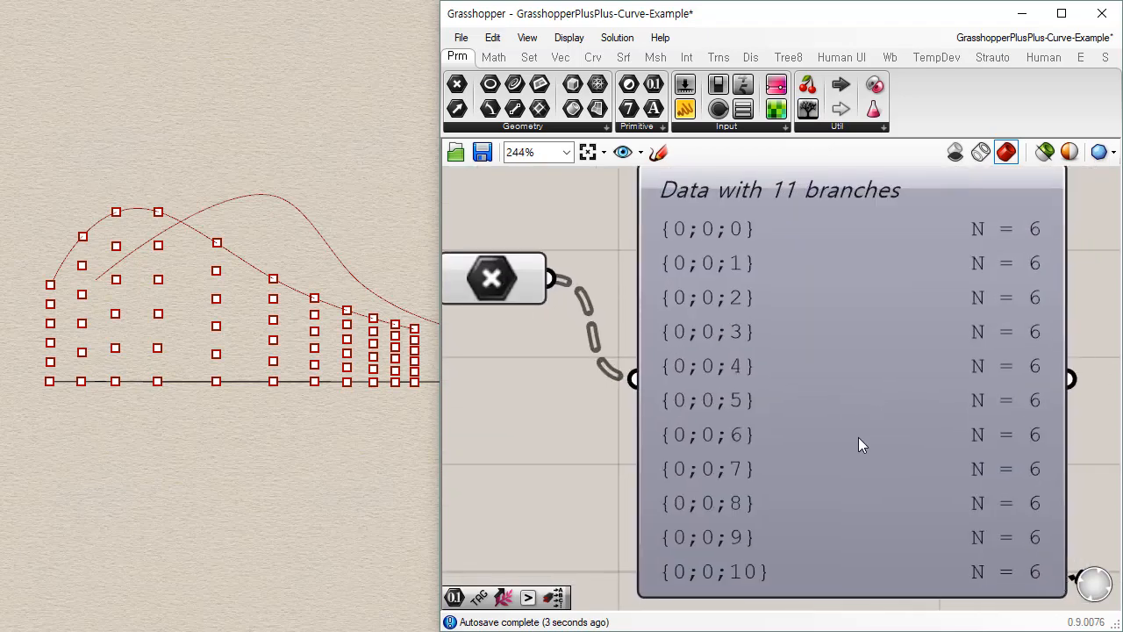
pyautogui.scroll(-2, 857, 438)
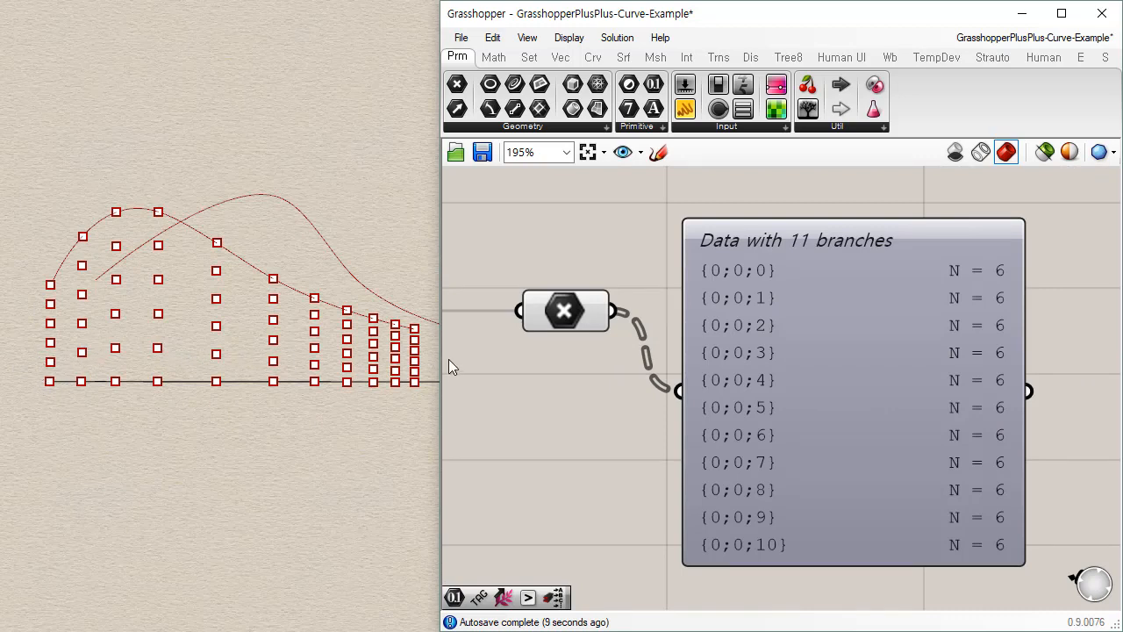
# Add an Interpolate component and connect the copied Point parameter to its V input
pyautogui.click(559, 57)
pyautogui.click(593, 57)
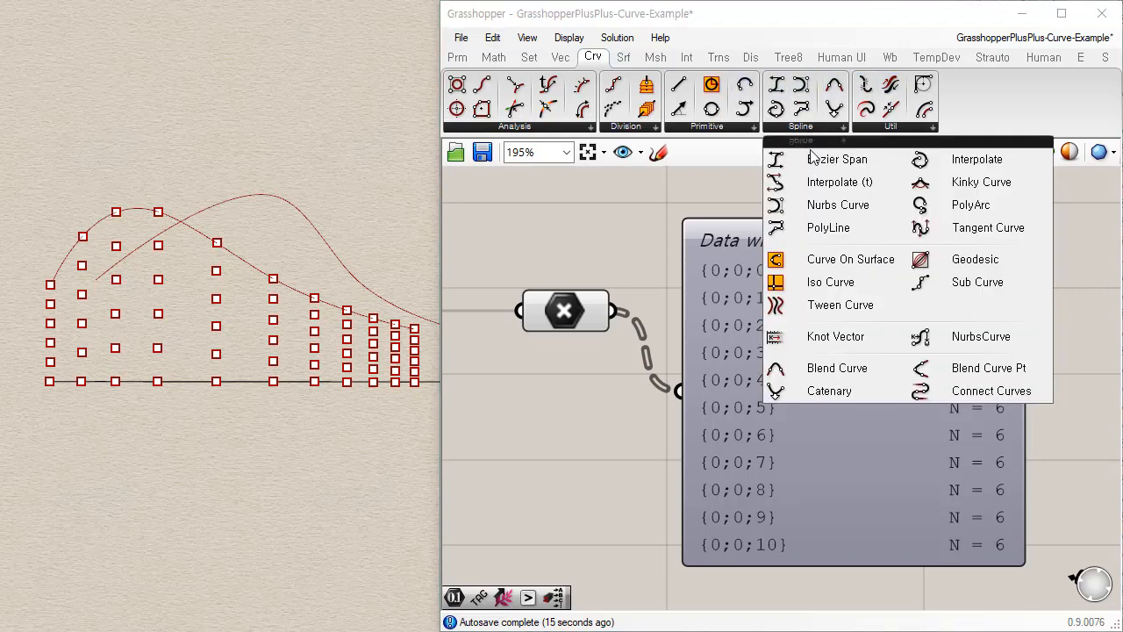
pyautogui.click(805, 128)
pyautogui.moveTo(949, 167); pyautogui.dragTo(711, 317)
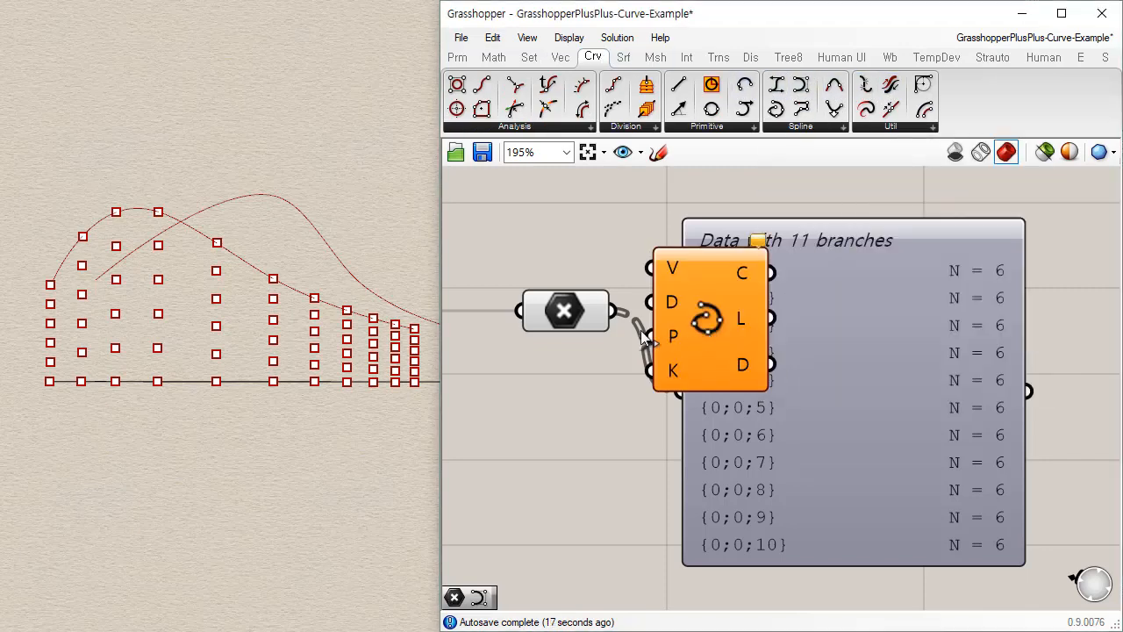
pyautogui.moveTo(632, 288); pyautogui.dragTo(661, 272)
pyautogui.moveTo(707, 326); pyautogui.dragTo(761, 332)
pyautogui.click(643, 438)
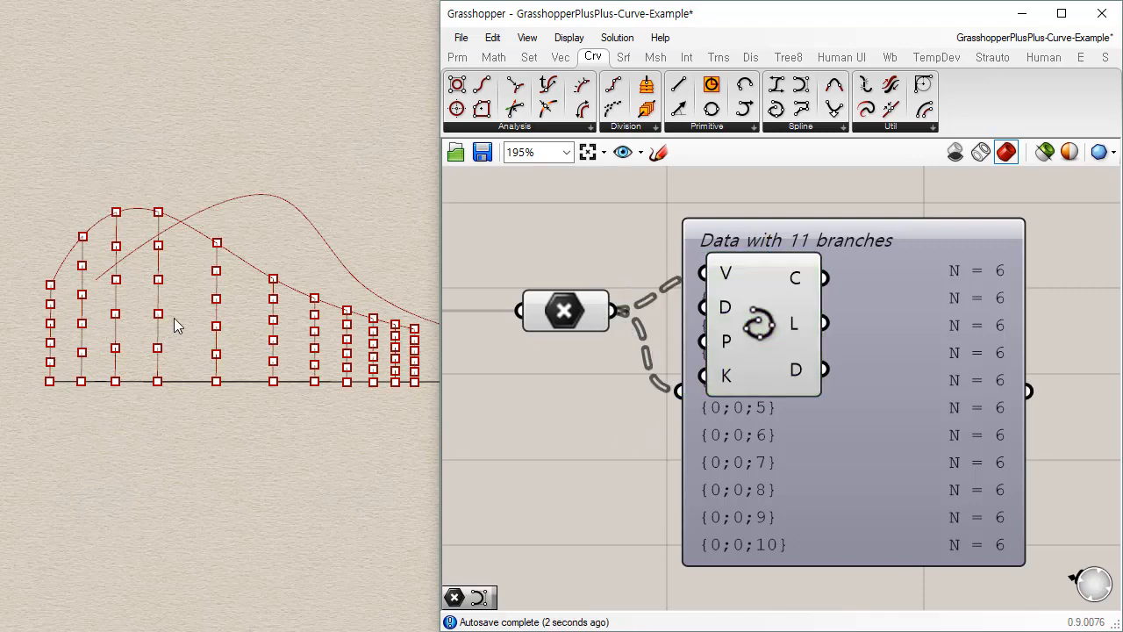
# Delete the Param Viewer and move the Interpolate component farther from the Point parameter
pyautogui.moveTo(173, 326); pyautogui.dragTo(220, 389, button='right')
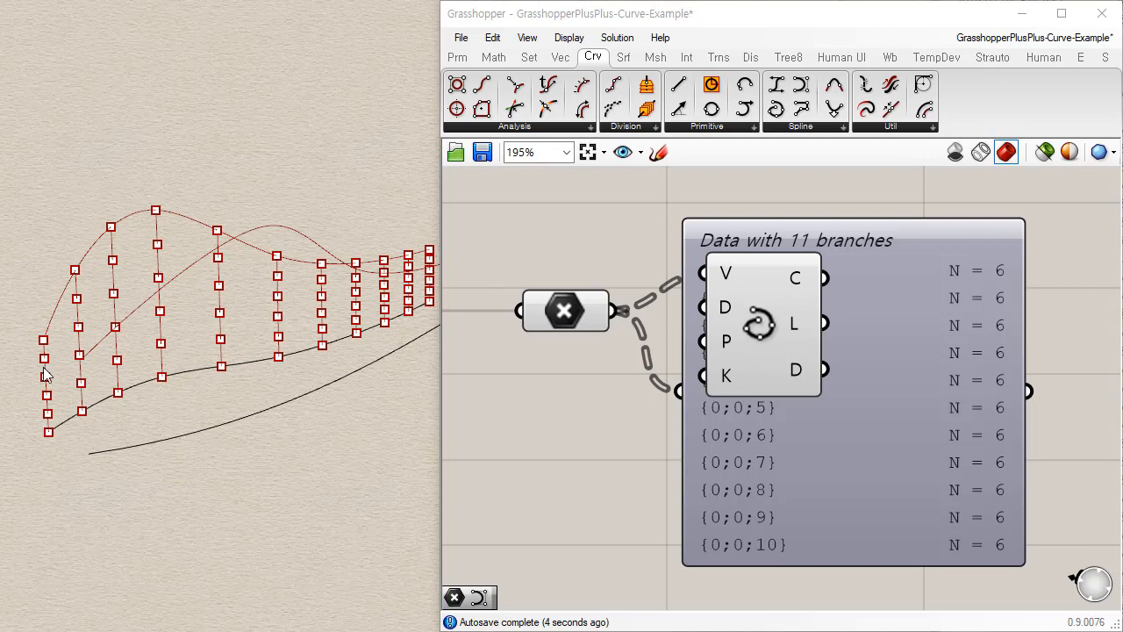
pyautogui.click(947, 444)
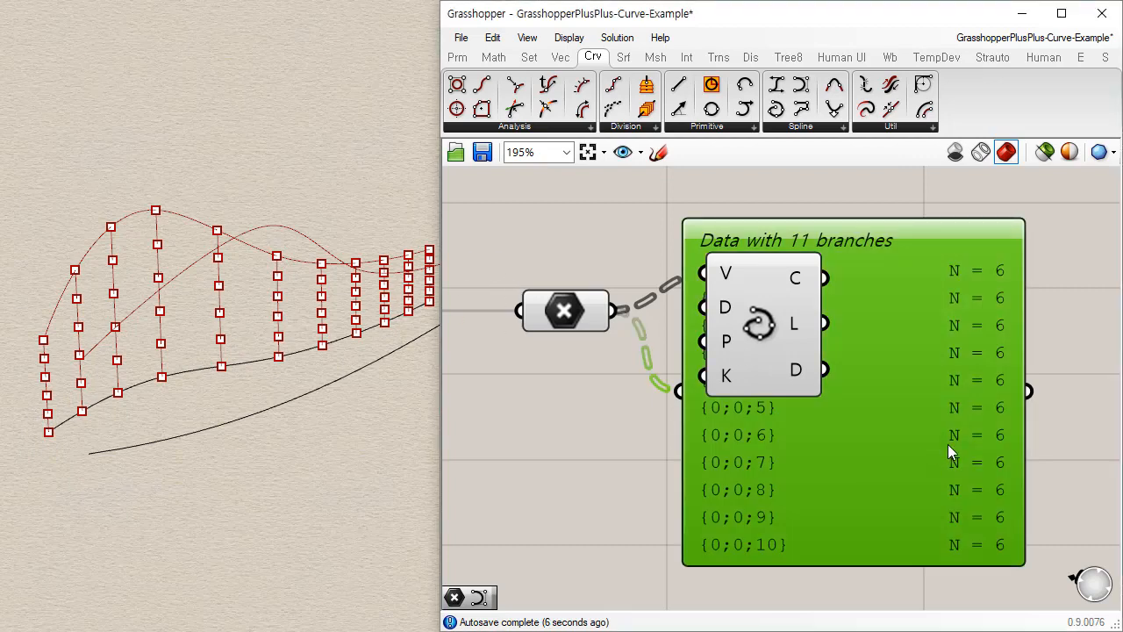
pyautogui.press('Delete')
pyautogui.moveTo(751, 351); pyautogui.dragTo(902, 371)
# Add a Flip Matrix component and connect the copied Point parameter to its D input
pyautogui.click(529, 57)
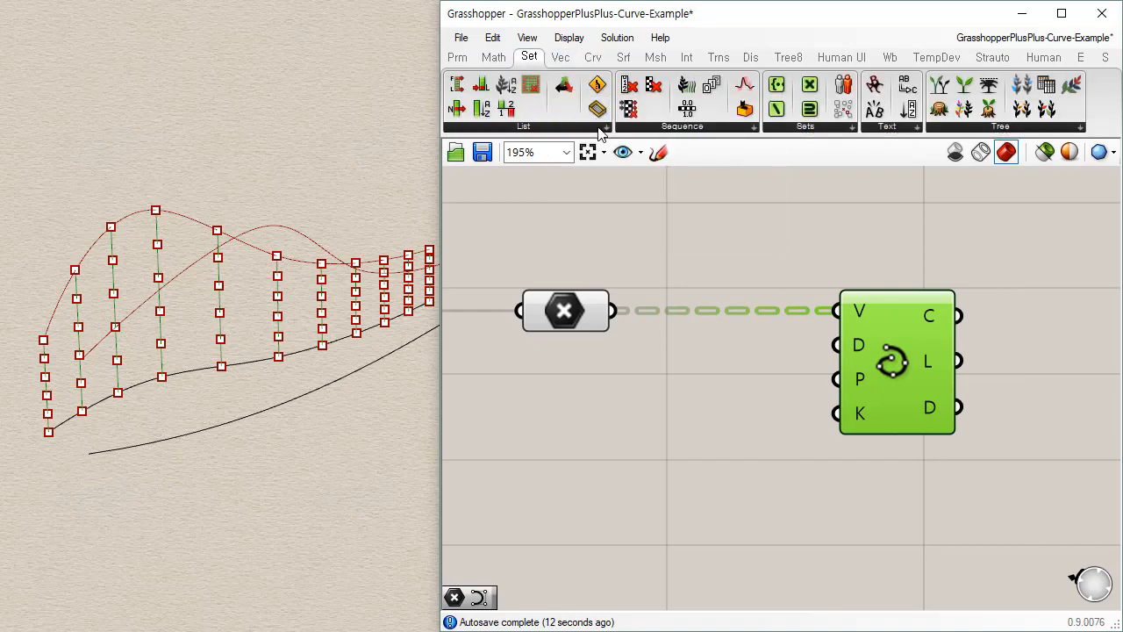
pyautogui.click(605, 128)
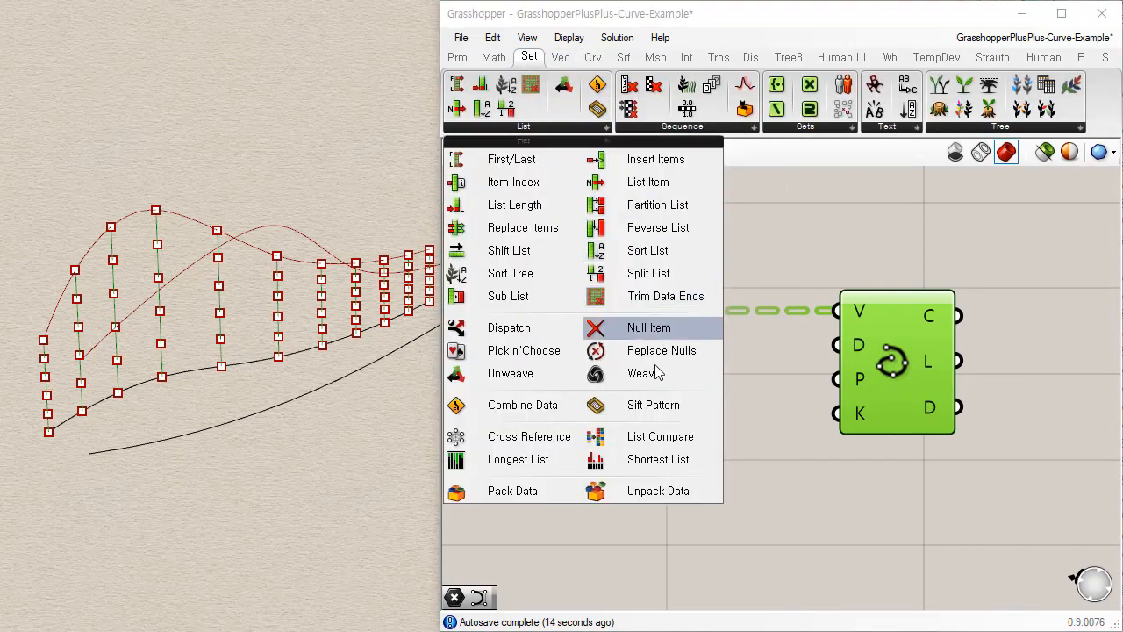
pyautogui.click(752, 128)
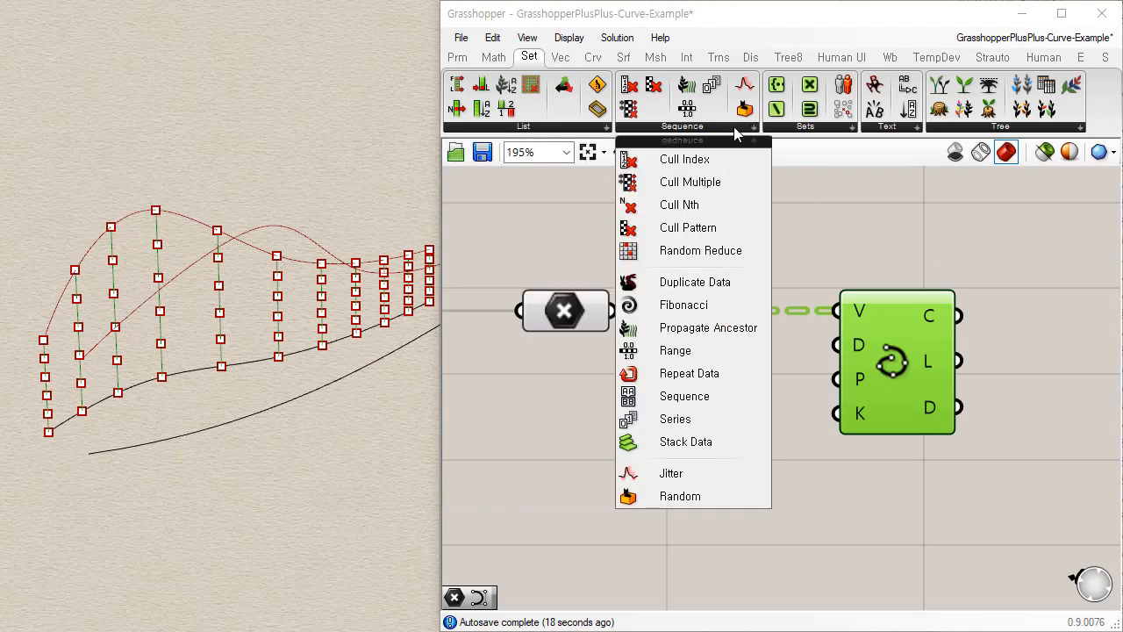
pyautogui.click(827, 128)
pyautogui.click(893, 126)
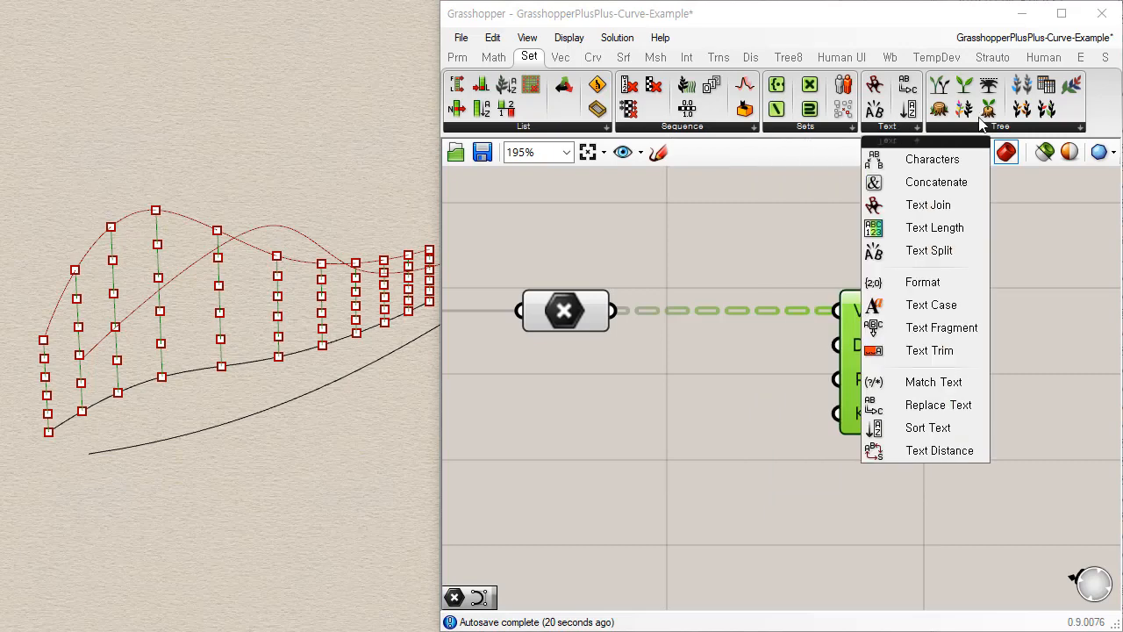
pyautogui.click(991, 128)
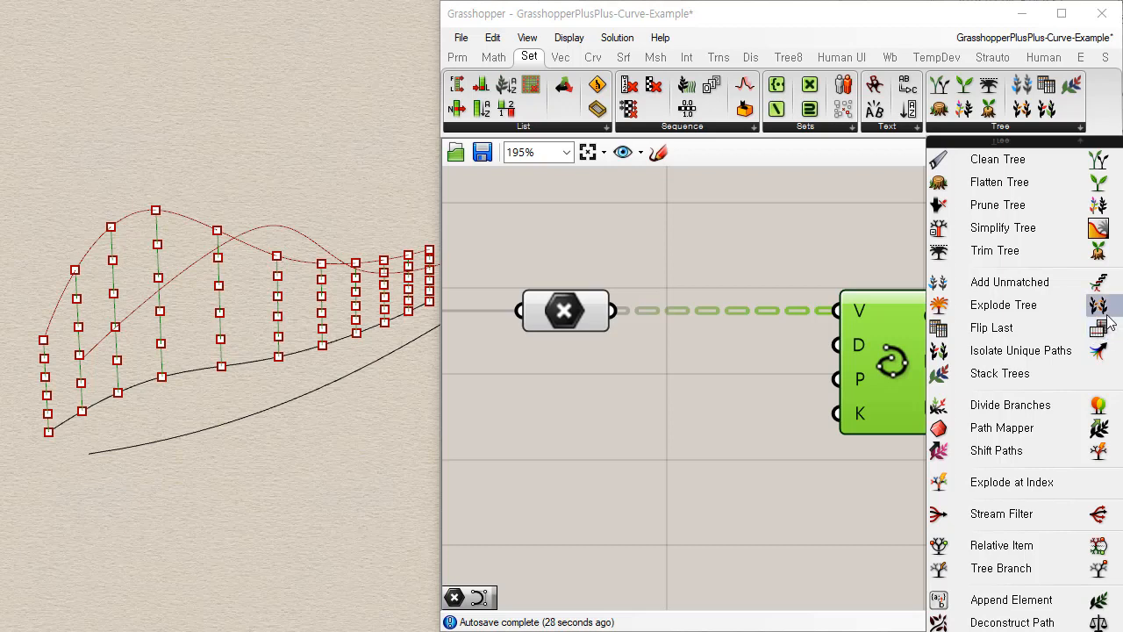
pyautogui.moveTo(1099, 327); pyautogui.dragTo(740, 287)
pyautogui.moveTo(612, 311); pyautogui.dragTo(702, 273)
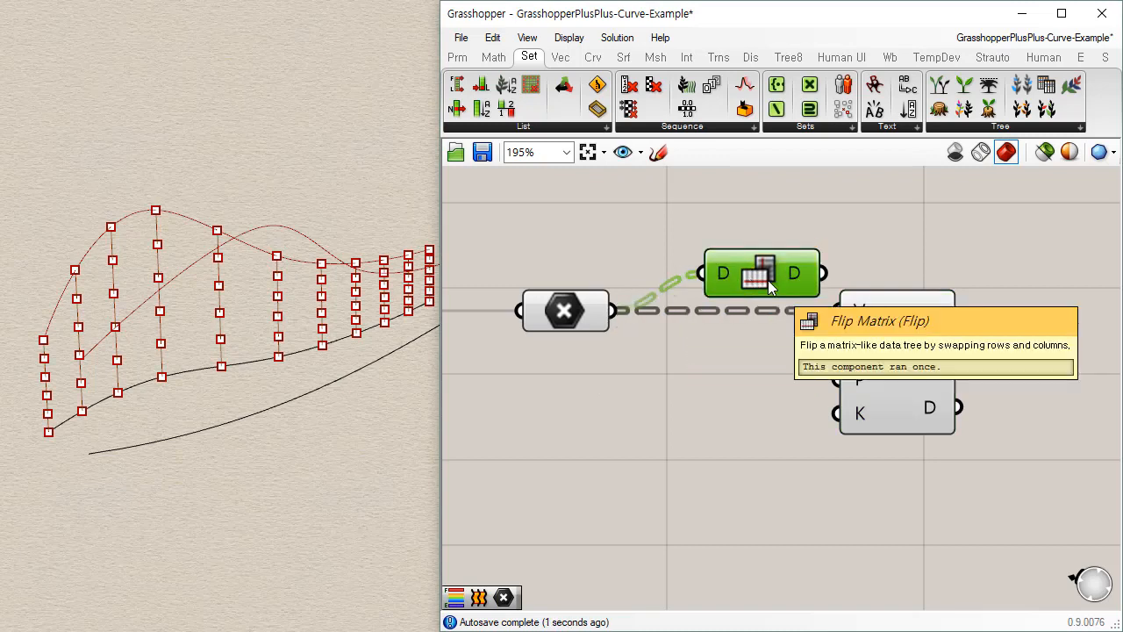
# Replace the direct point input of Interpolate with the Flip Matrix output and align the components in a row
pyautogui.moveTo(881, 356); pyautogui.dragTo(993, 376)
pyautogui.moveTo(772, 278); pyautogui.dragTo(762, 369)
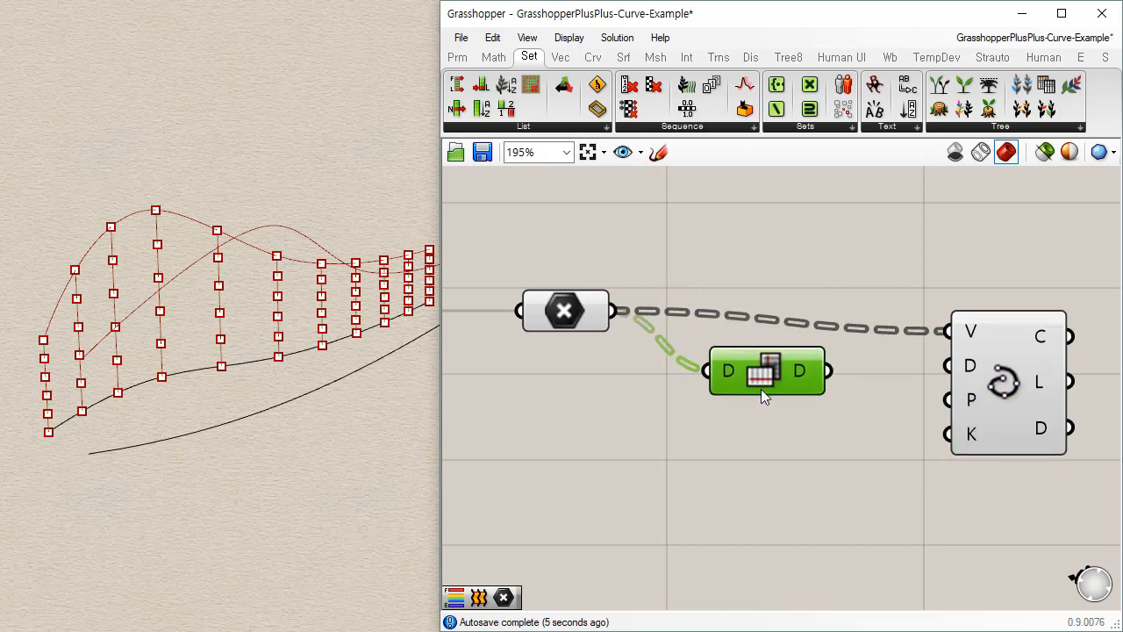
pyautogui.moveTo(829, 372); pyautogui.dragTo(891, 291)
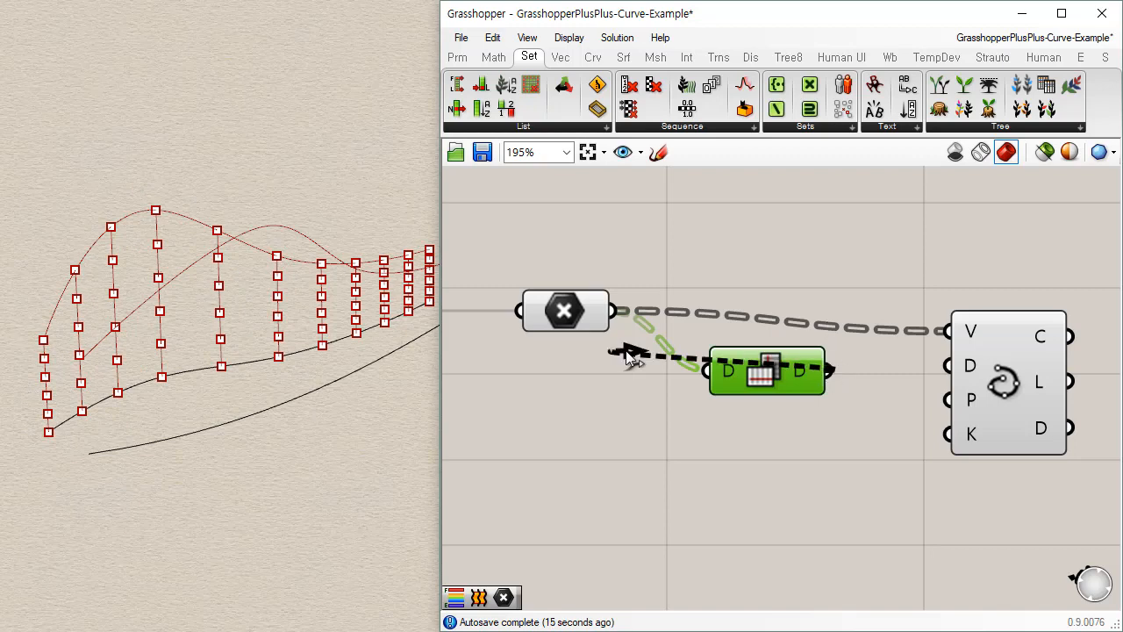
pyautogui.moveTo(829, 371); pyautogui.dragTo(946, 337)
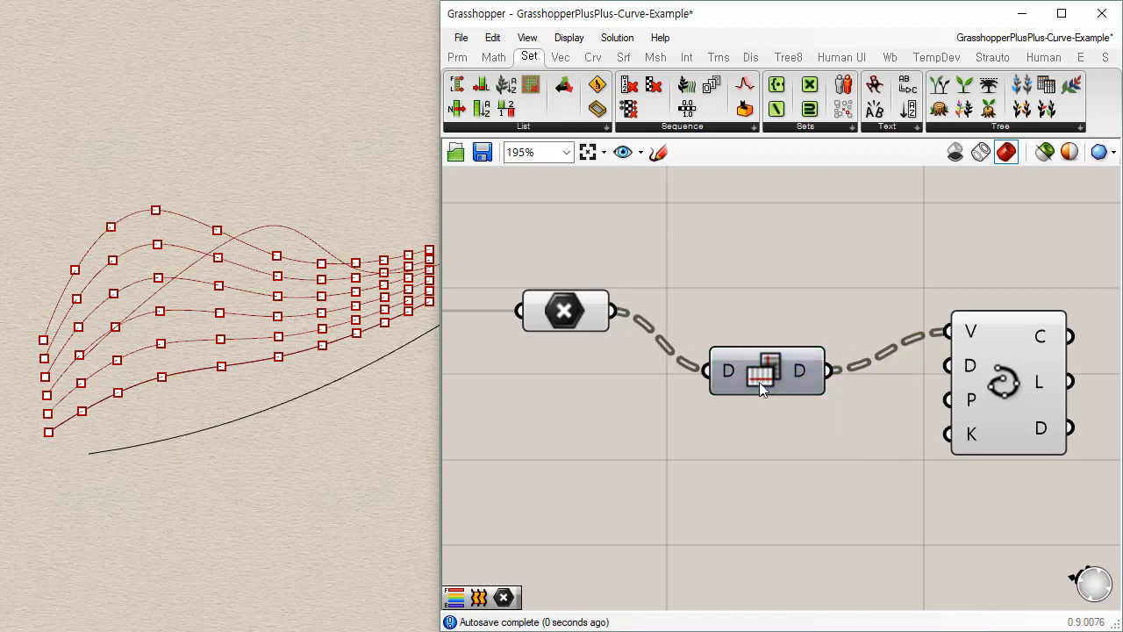
pyautogui.moveTo(759, 382); pyautogui.dragTo(750, 321)
pyautogui.moveTo(983, 362); pyautogui.dragTo(901, 356)
pyautogui.scroll(-4, 697, 360)
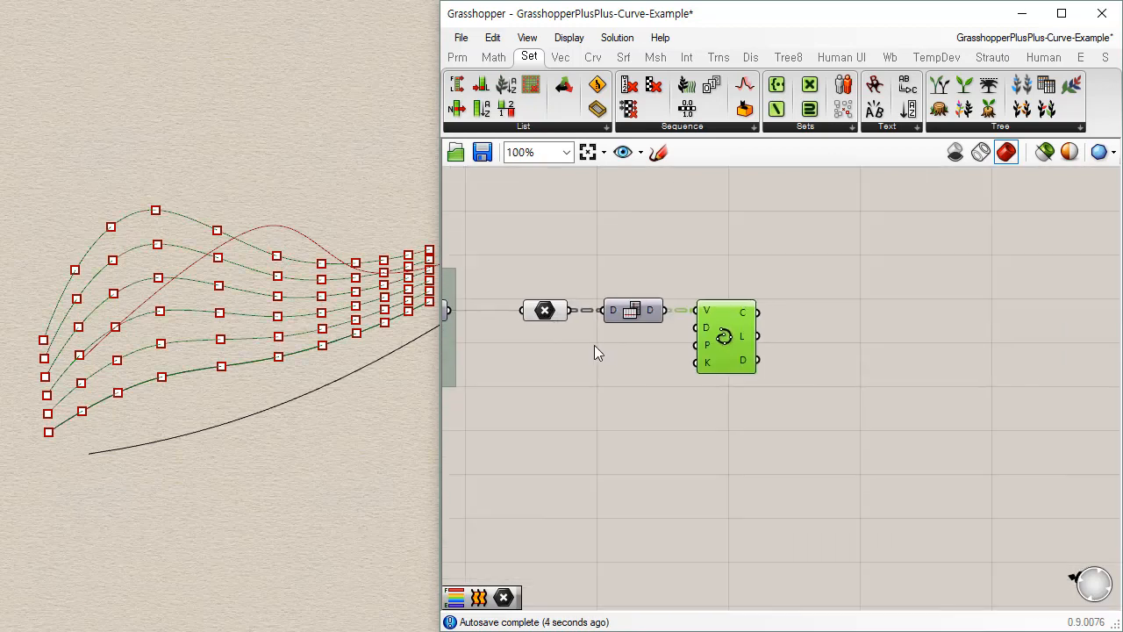
pyautogui.click(552, 318)
pyautogui.keyDown('alt'); pyautogui.moveTo(544, 316); pyautogui.dragTo(813, 316); pyautogui.keyUp('alt')
pyautogui.click(818, 337)
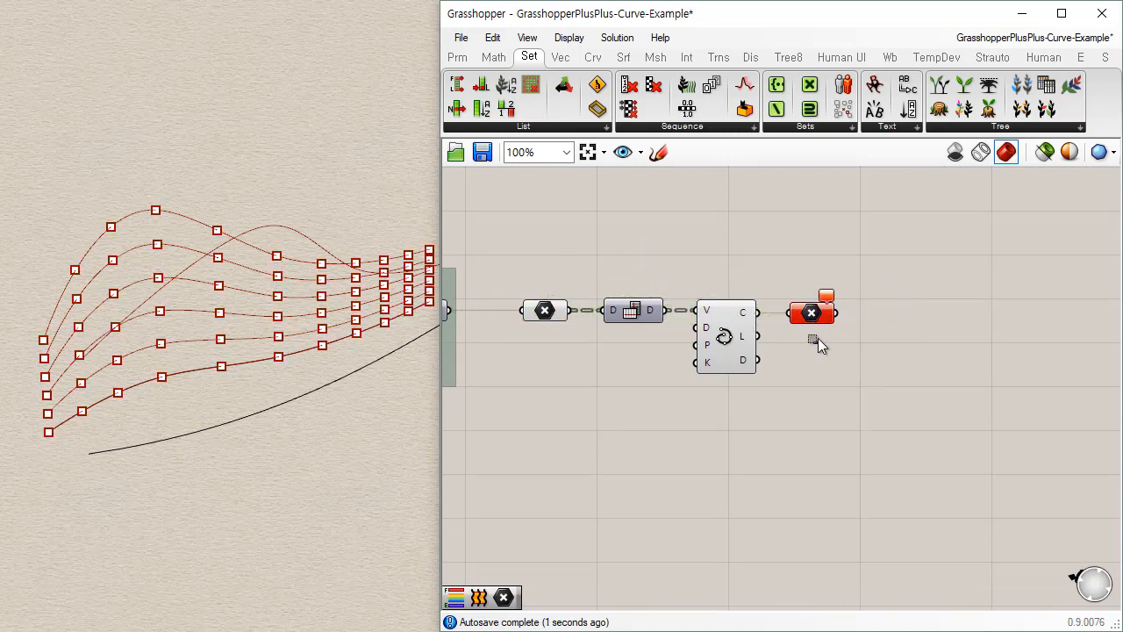
pyautogui.click(457, 57)
pyautogui.moveTo(846, 316); pyautogui.dragTo(794, 379)
pyautogui.press('Delete')
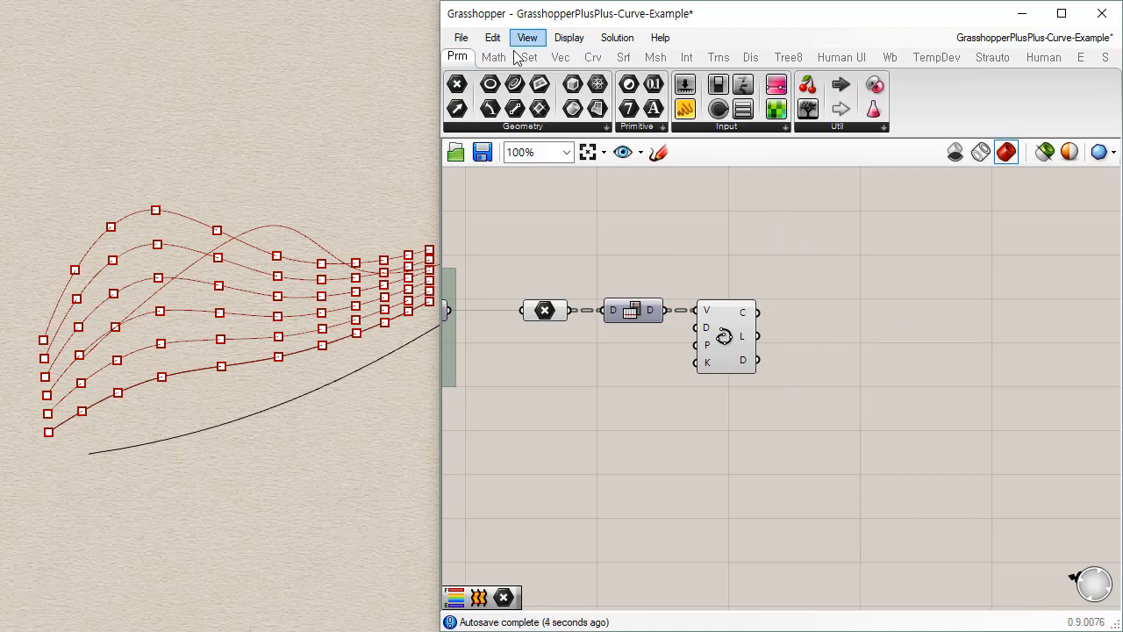
# Connect a Curve parameter to Interpolate's C output and group it with the Point, Flip Matrix and Interpolate components
pyautogui.moveTo(761, 249); pyautogui.dragTo(810, 313)
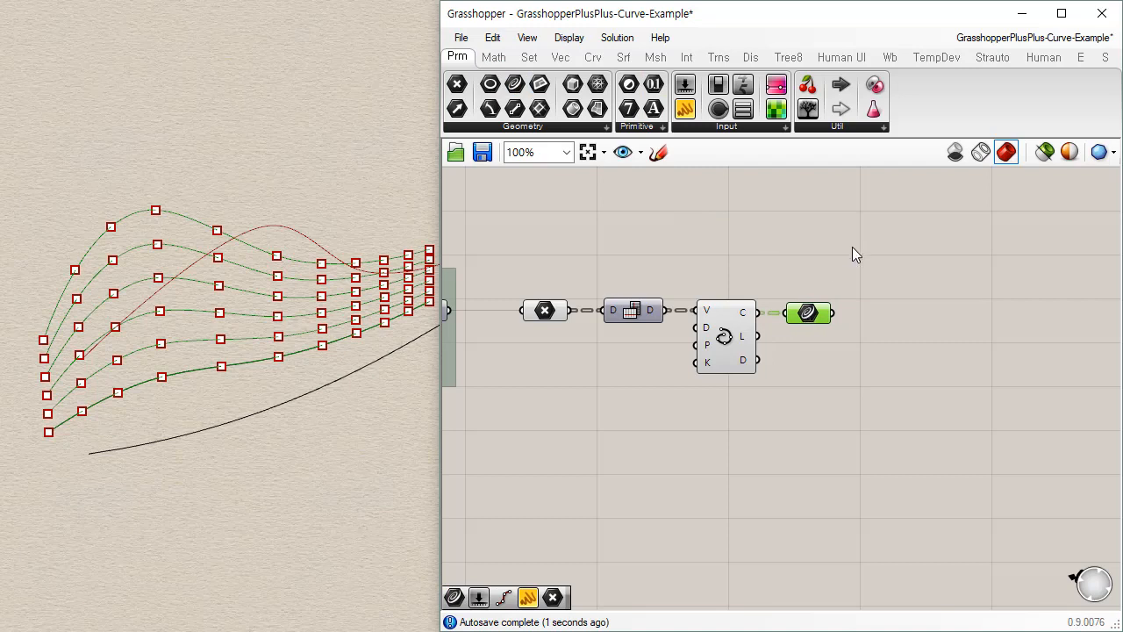
pyautogui.moveTo(855, 254); pyautogui.dragTo(494, 457)
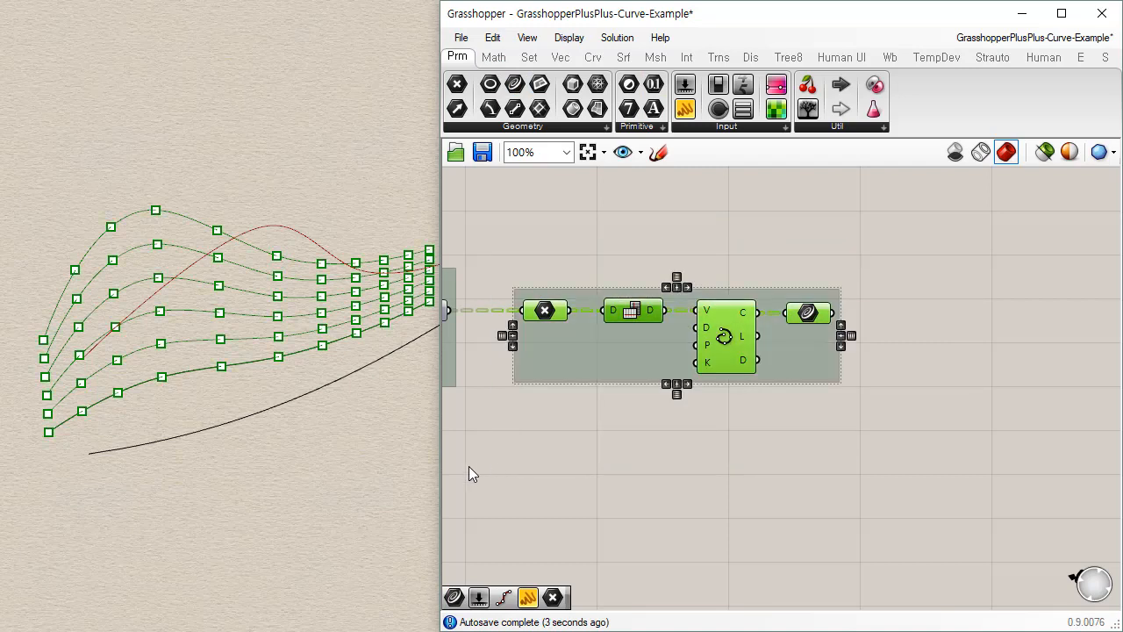
pyautogui.click(702, 471)
# Turn off the preview of the Interpolate component and the group's Point parameter, keeping the Curve parameter's preview on
pyautogui.click(717, 312)
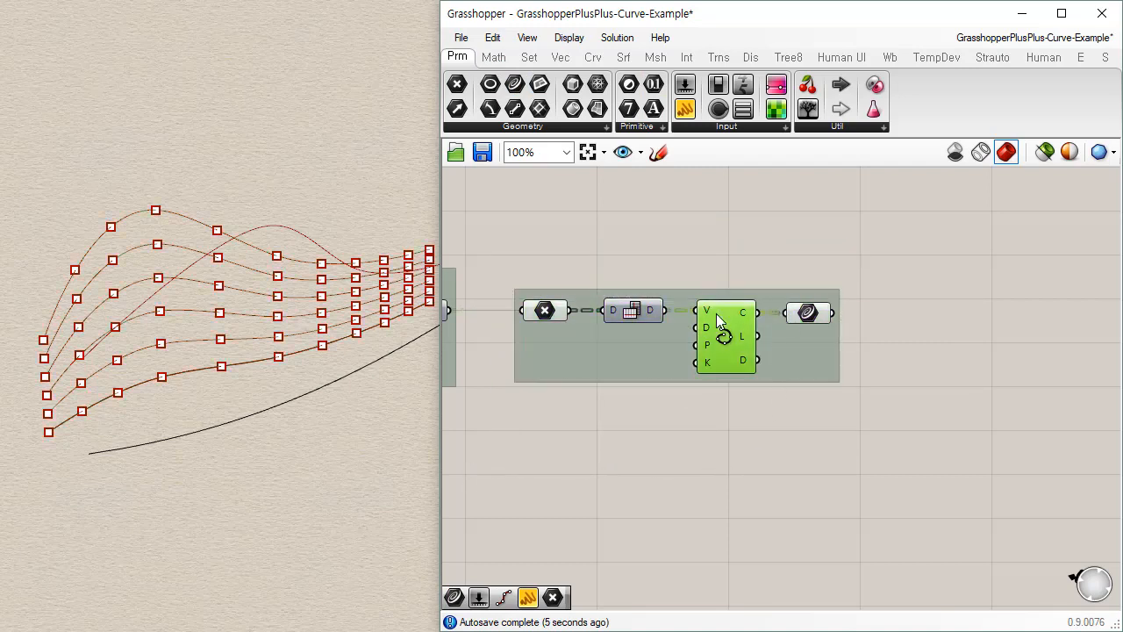
pyautogui.click(541, 312)
pyautogui.moveTo(219, 351); pyautogui.dragTo(211, 375, button='right')
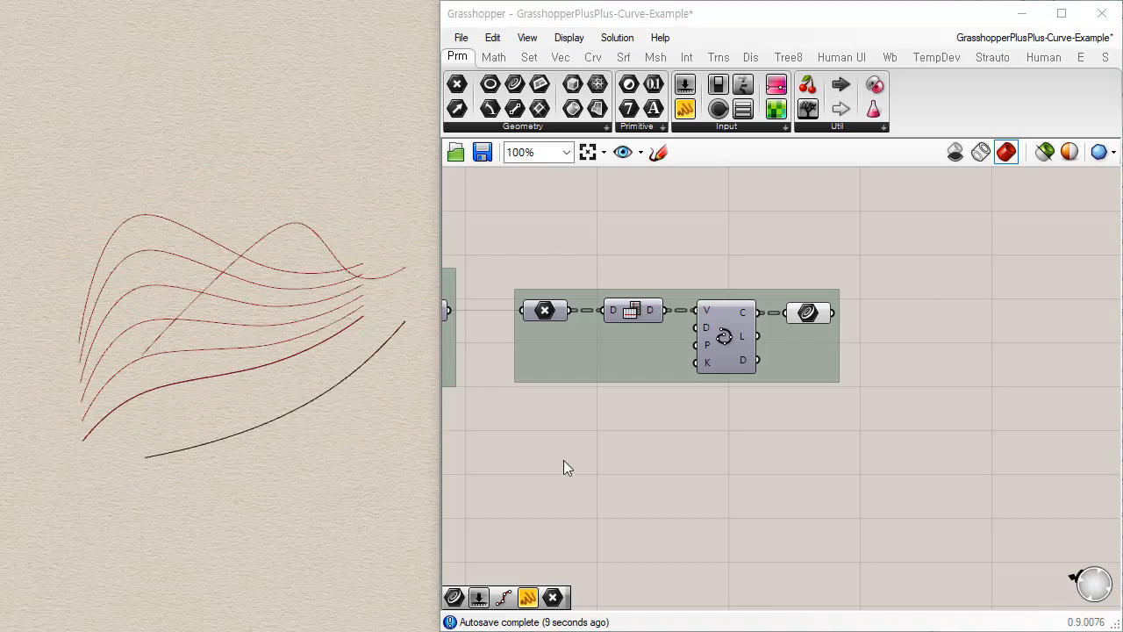
pyautogui.click(809, 312)
pyautogui.click(756, 464)
# Duplicate the line-division group and the Flip Matrix interpolation group directly below the originals
pyautogui.moveTo(659, 447); pyautogui.dragTo(890, 416, button='right')
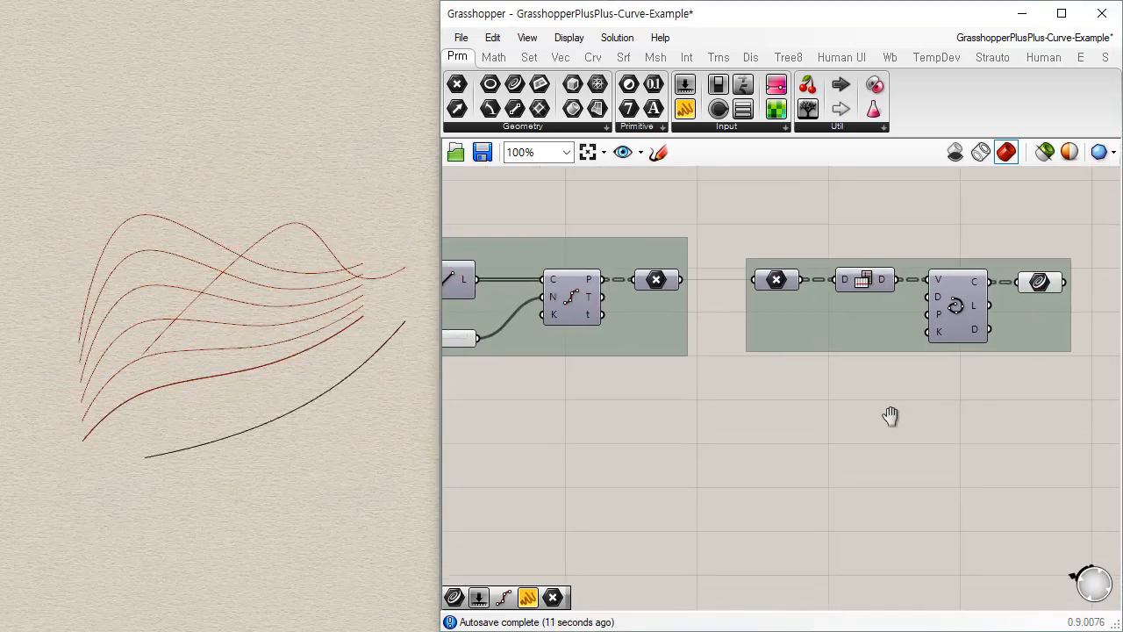
pyautogui.scroll(-4, 890, 422)
pyautogui.scroll(1, 711, 412)
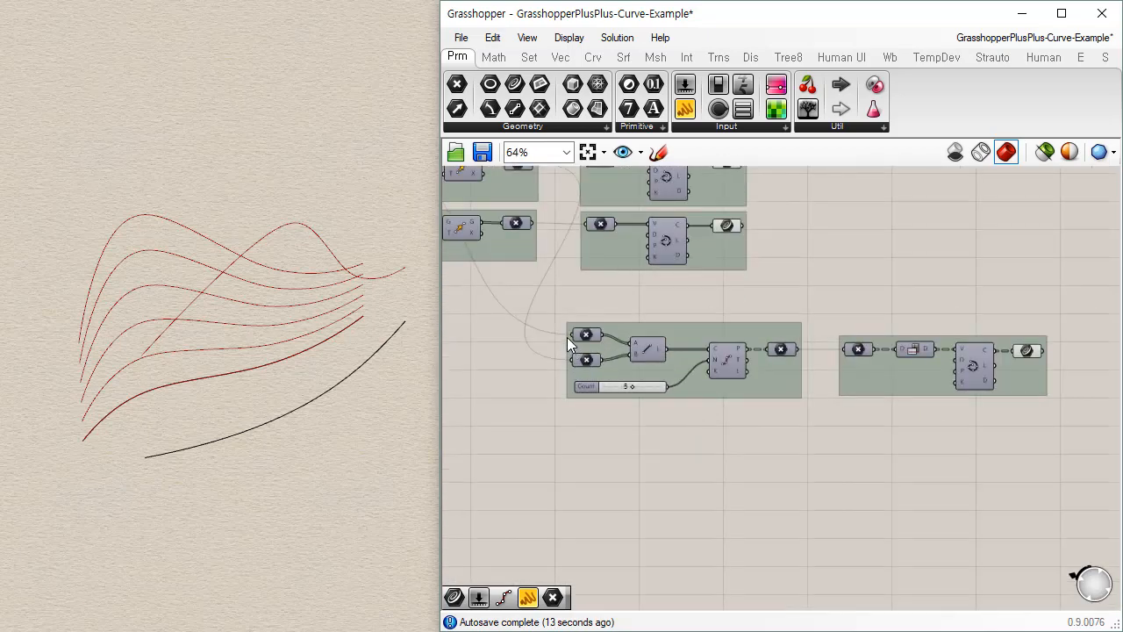
pyautogui.moveTo(541, 292); pyautogui.dragTo(1089, 445)
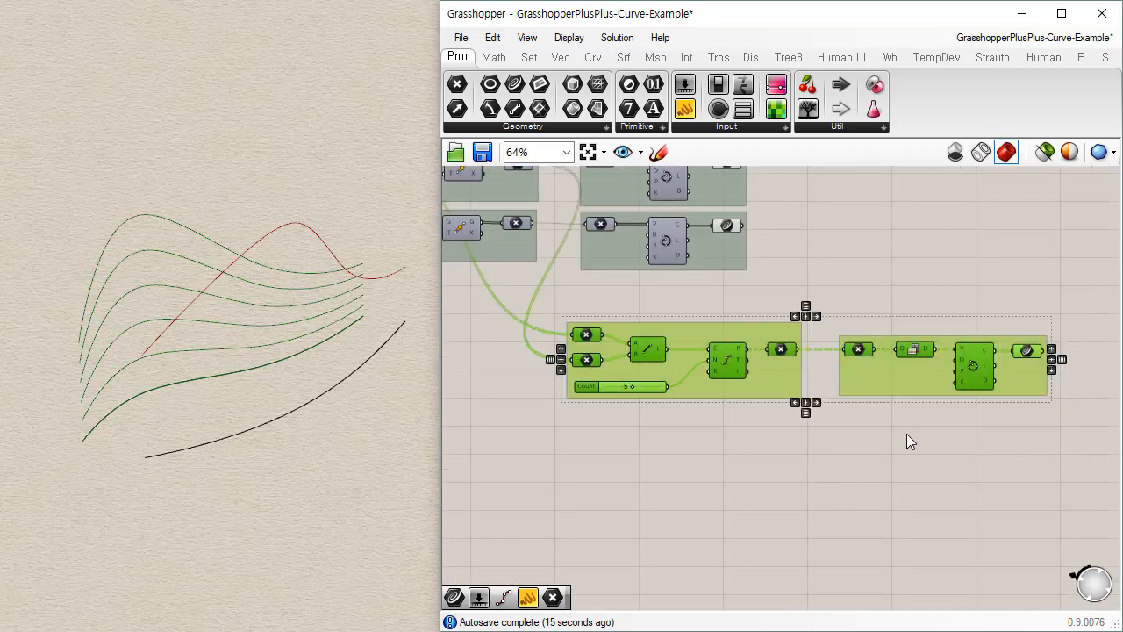
pyautogui.keyDown('alt'); pyautogui.moveTo(774, 379); pyautogui.dragTo(767, 472); pyautogui.keyUp('alt')
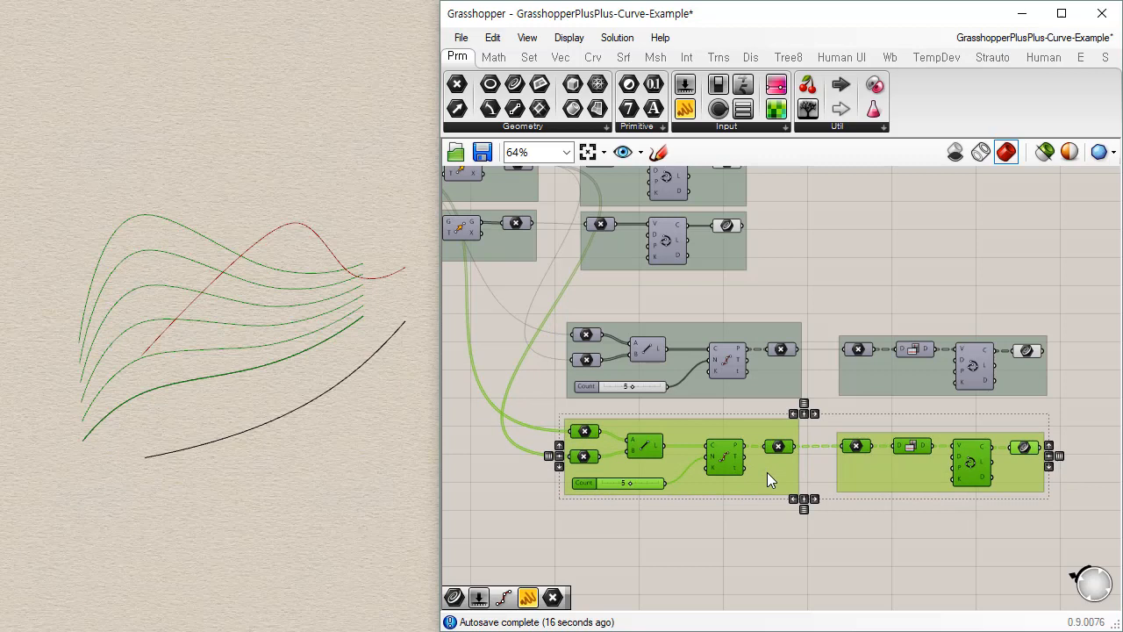
pyautogui.click(553, 377)
# Rewire the duplicated group's two input Point parameters to the second curve's division points and raised points
pyautogui.moveTo(559, 368); pyautogui.dragTo(787, 417, button='right')
pyautogui.moveTo(589, 271); pyautogui.dragTo(797, 479)
pyautogui.moveTo(761, 273); pyautogui.dragTo(797, 497)
pyautogui.moveTo(737, 539); pyautogui.dragTo(645, 458, button='right')
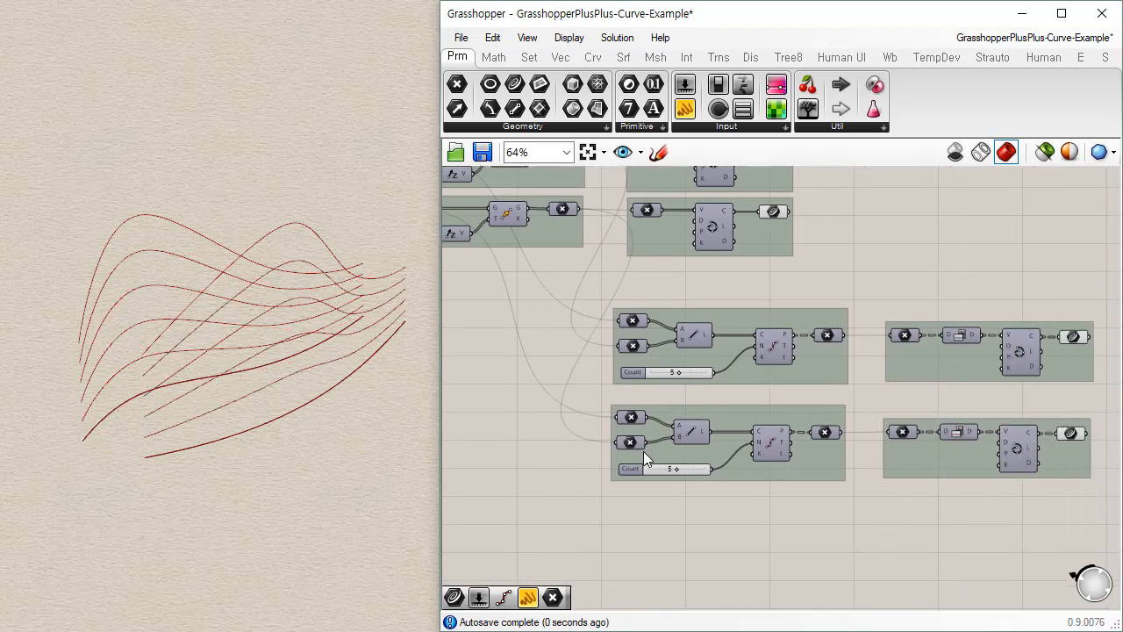
# Examine both sets of interpolated curves from several viewport angles and review the groups that generate them
pyautogui.moveTo(1009, 386); pyautogui.dragTo(726, 372, button='right')
pyautogui.moveTo(218, 430); pyautogui.dragTo(243, 509, button='right')
pyautogui.moveTo(254, 457); pyautogui.dragTo(262, 470, button='right')
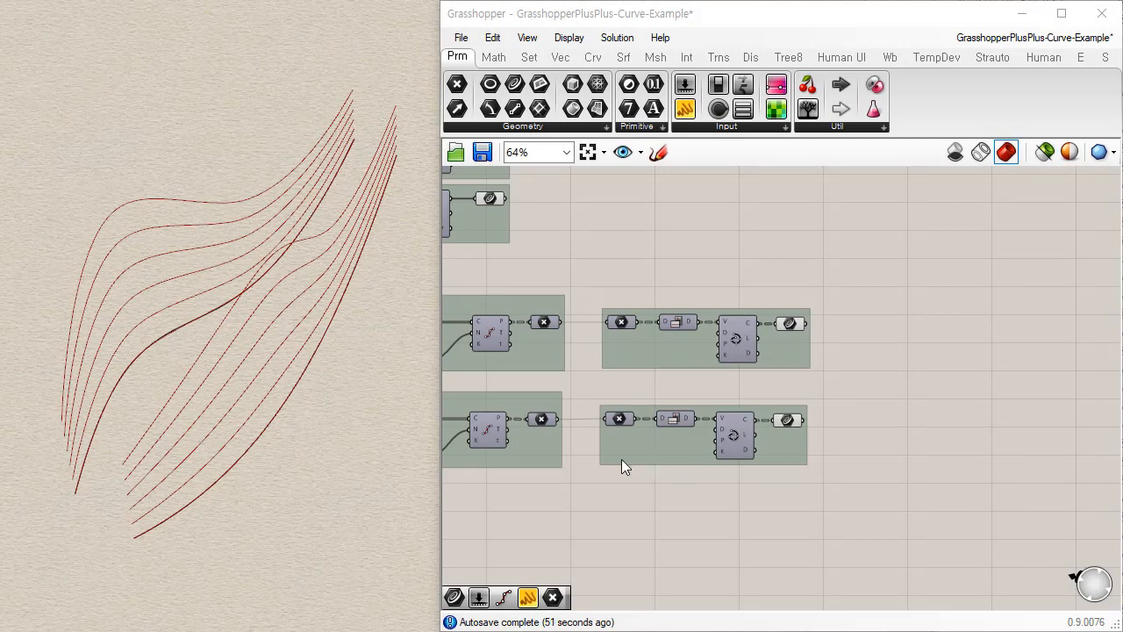
pyautogui.rightClick(955, 469)
pyautogui.moveTo(767, 257); pyautogui.dragTo(1082, 252, button='right')
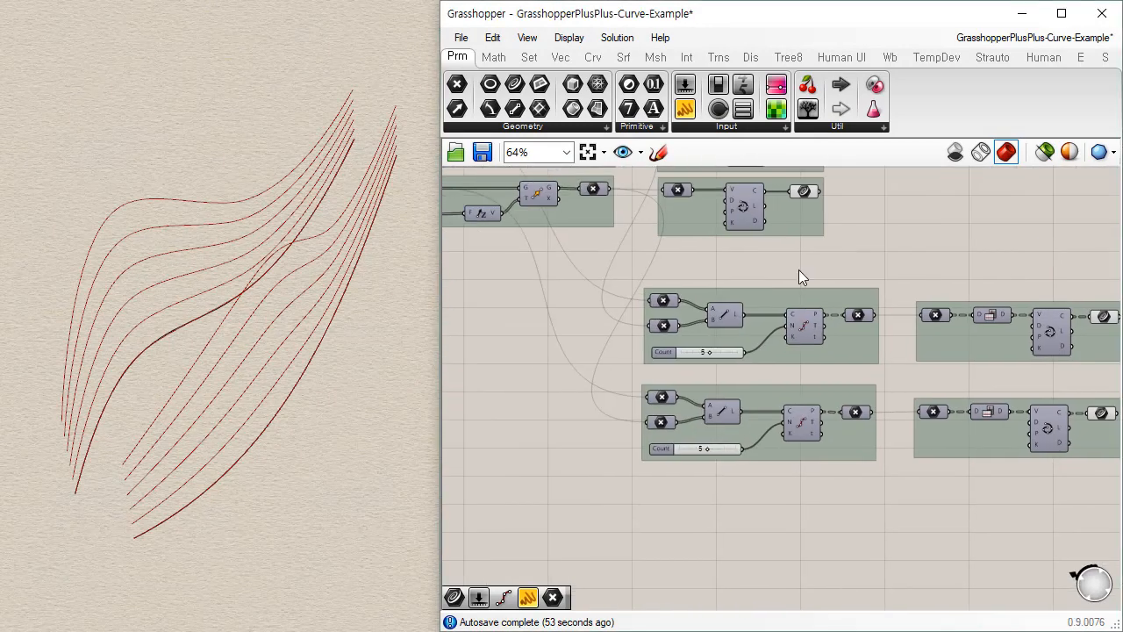
pyautogui.moveTo(799, 236); pyautogui.dragTo(722, 398, button='right')
pyautogui.scroll(2, 745, 332)
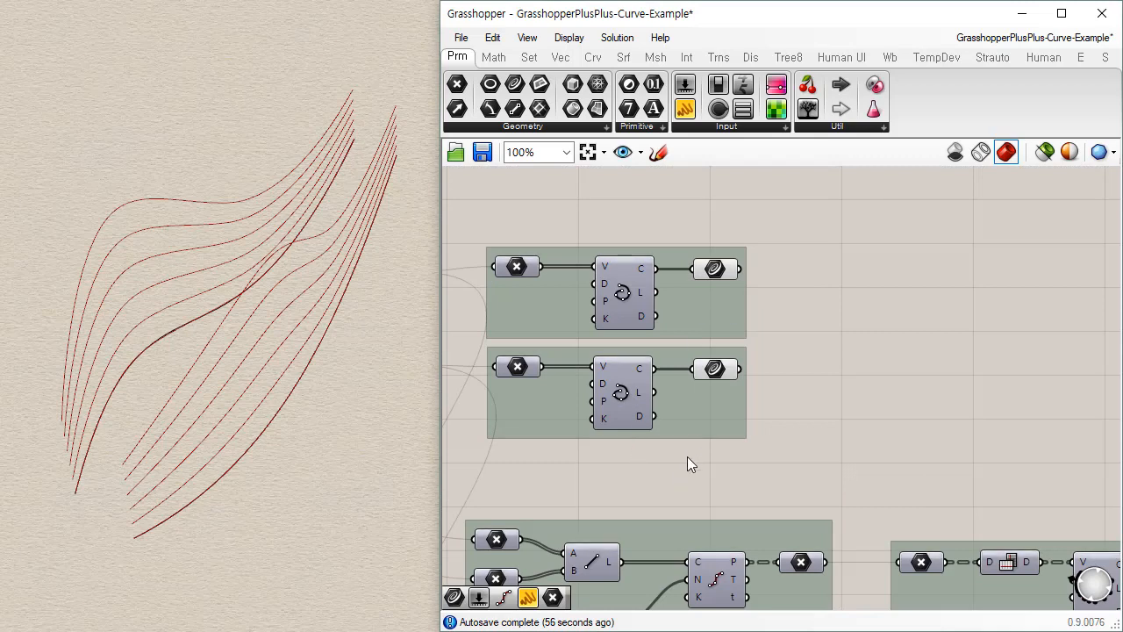
# Select the Curve parameters ending the two upper interpolation groups and review them alongside the line-division and Flip Matrix groups
pyautogui.click(717, 371)
pyautogui.moveTo(682, 210); pyautogui.dragTo(821, 427)
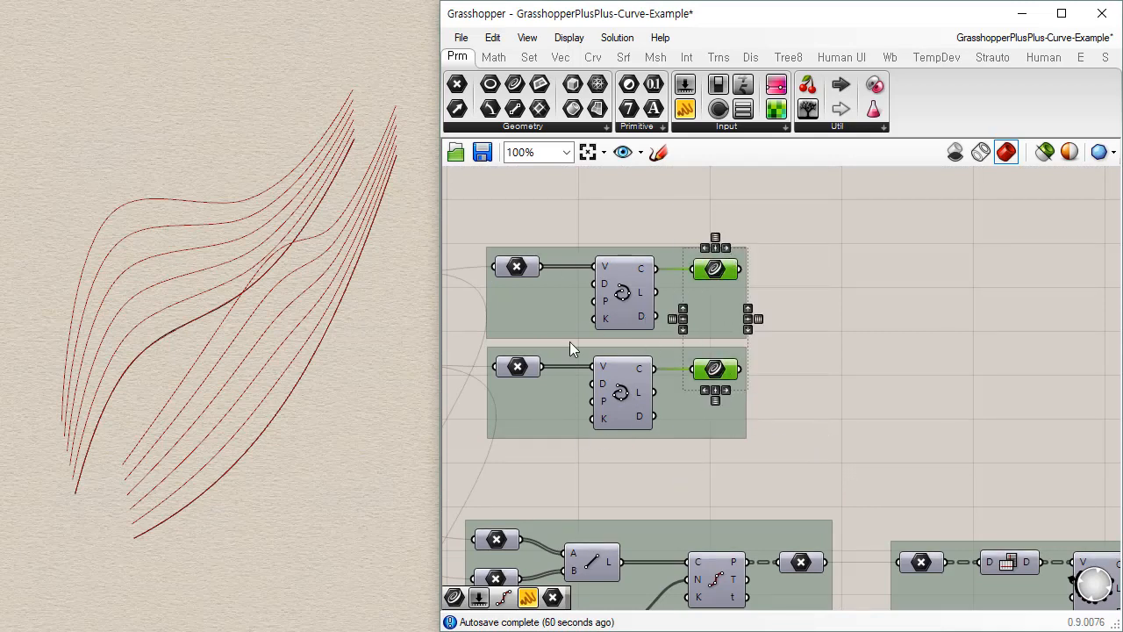
pyautogui.scroll(-4, 570, 349)
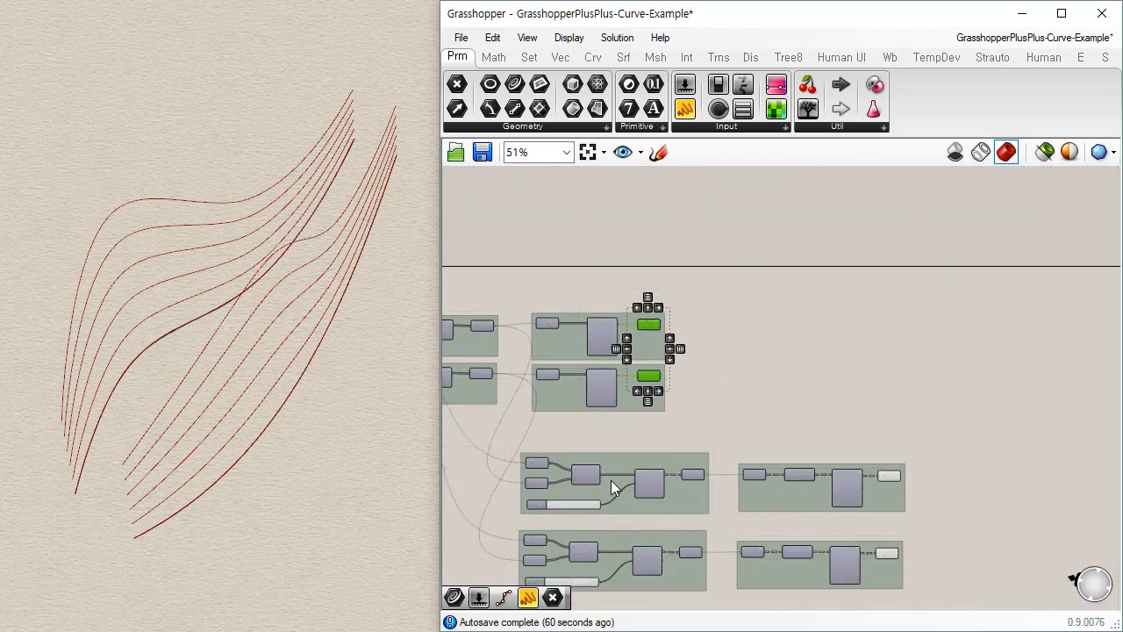
pyautogui.moveTo(615, 460); pyautogui.dragTo(910, 354, button='right')
pyautogui.scroll(4, 826, 277)
pyautogui.moveTo(916, 434); pyautogui.dragTo(663, 458, button='right')
pyautogui.moveTo(845, 381); pyautogui.dragTo(716, 407, button='right')
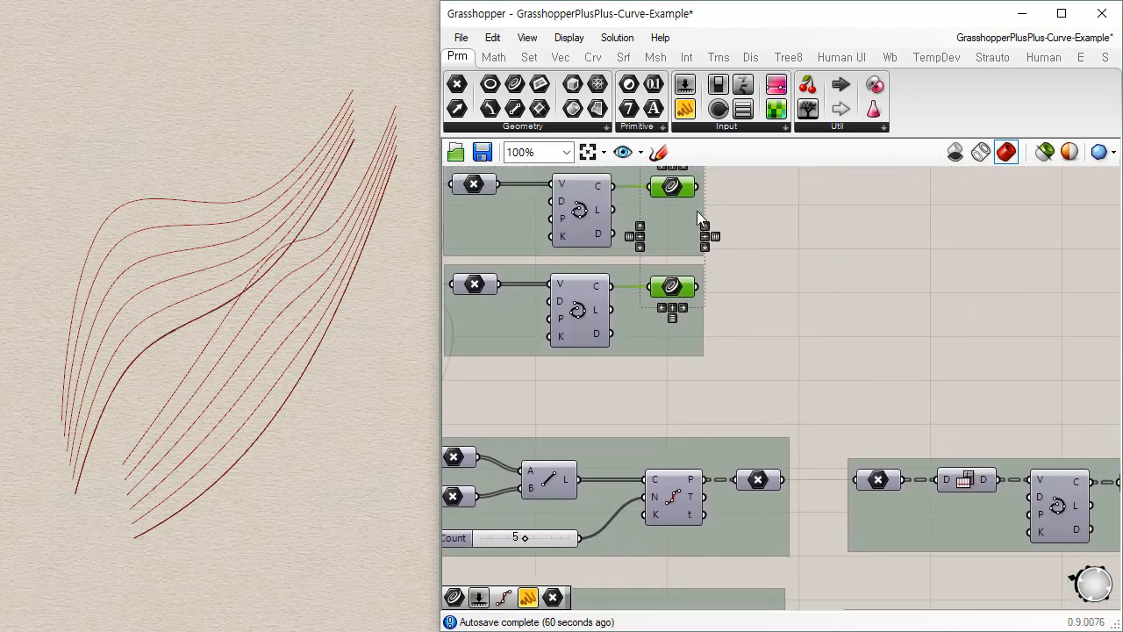
pyautogui.click(887, 406)
# Turn on the preview of the Line components in both line-division groups and inspect the resulting grids from several angles
pyautogui.moveTo(546, 409); pyautogui.dragTo(960, 459, button='right')
pyautogui.moveTo(621, 447); pyautogui.dragTo(765, 322, button='right')
pyautogui.click(765, 321)
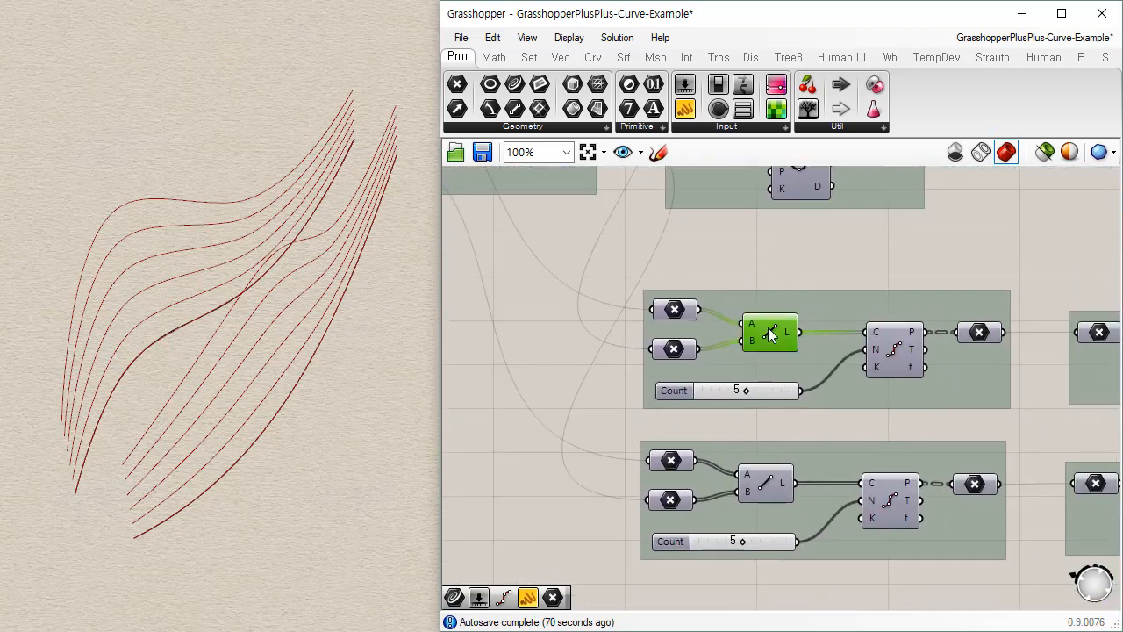
pyautogui.click(766, 487)
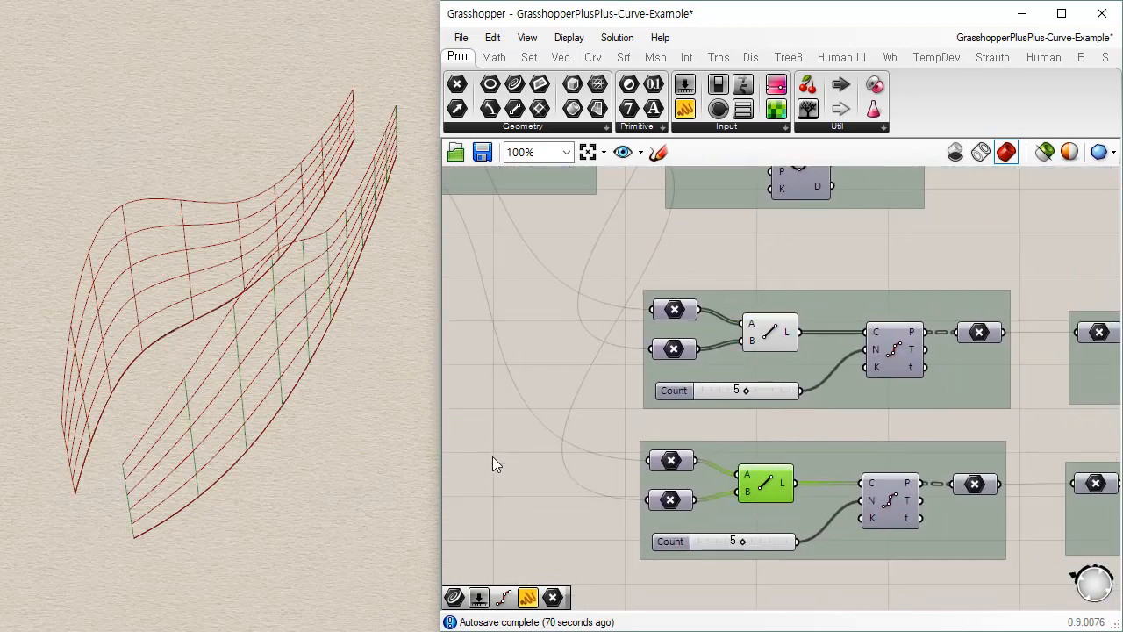
pyautogui.moveTo(237, 436)
pyautogui.mouseDown(button='right')
pyautogui.moveTo(163, 497)
pyautogui.moveTo(89, 376)
pyautogui.moveTo(263, 326)
pyautogui.moveTo(351, 371)
pyautogui.moveTo(333, 413)
pyautogui.moveTo(290, 439)
pyautogui.moveTo(223, 453)
pyautogui.moveTo(191, 434)
pyautogui.moveTo(183, 472)
pyautogui.moveTo(237, 430)
pyautogui.moveTo(214, 459)
pyautogui.moveTo(296, 471)
pyautogui.moveTo(296, 446)
pyautogui.moveTo(231, 489)
pyautogui.moveTo(181, 479)
pyautogui.moveTo(193, 377)
pyautogui.moveTo(241, 379)
pyautogui.moveTo(181, 406)
pyautogui.moveTo(253, 479)
pyautogui.moveTo(226, 420)
pyautogui.mouseUp(button='right')
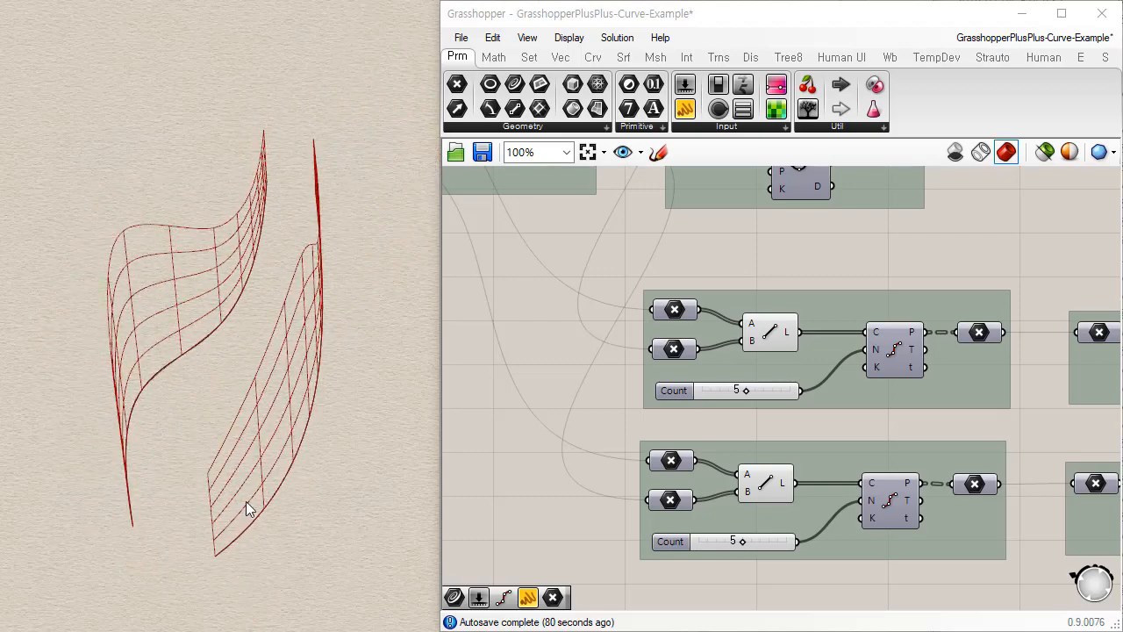
pyautogui.moveTo(245, 501); pyautogui.dragTo(700, 385, button='right')
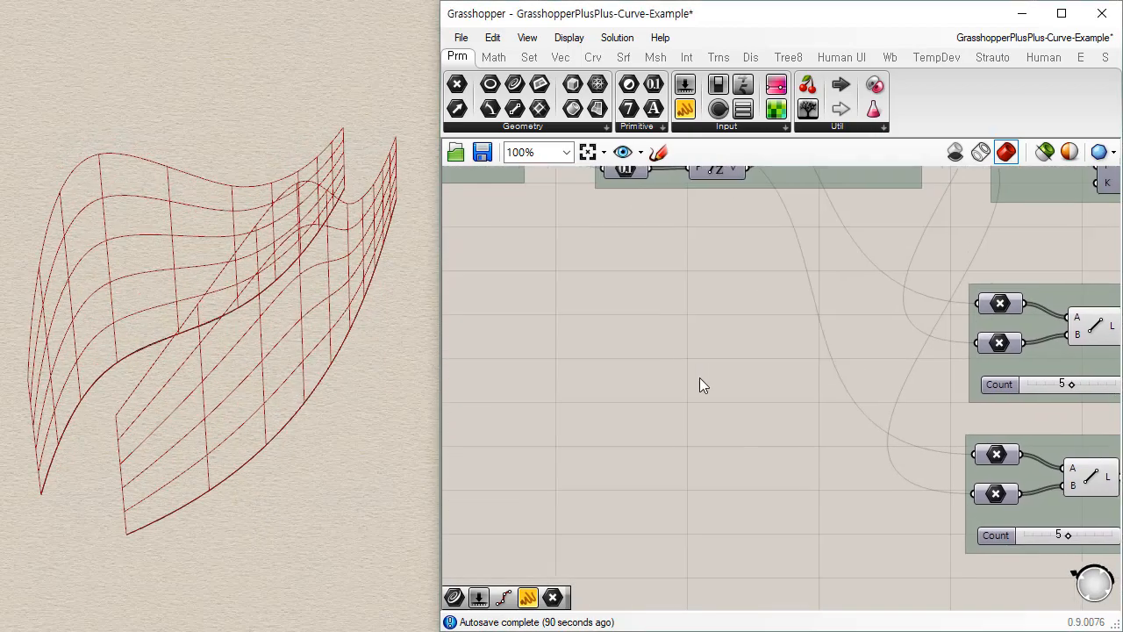
# Create a number slider with value 12 and add it to the curve-division group between the two Curve parameters
pyautogui.moveTo(203, 471); pyautogui.dragTo(875, 433, button='right')
pyautogui.moveTo(494, 354); pyautogui.dragTo(607, 450, button='right')
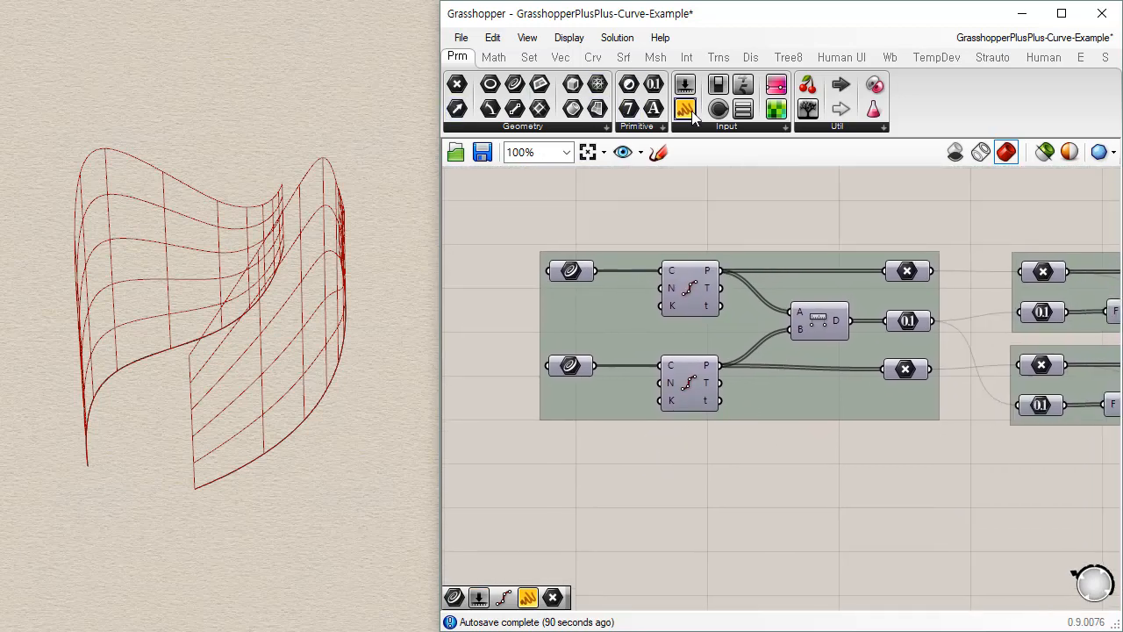
pyautogui.doubleClick(585, 460)
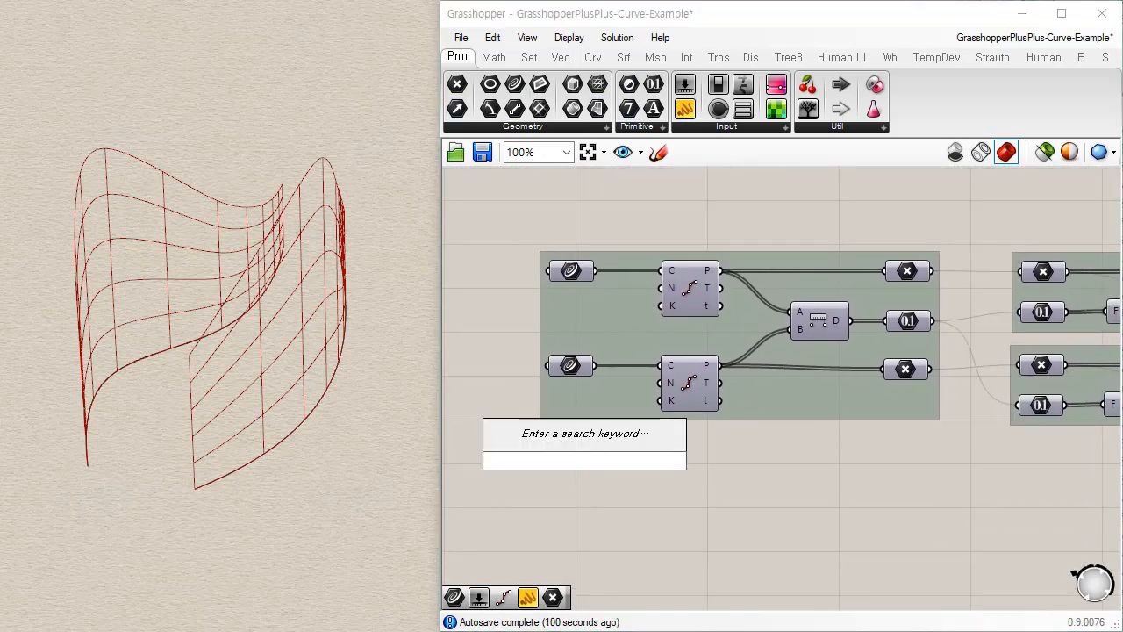
pyautogui.write('12')
pyautogui.press('Return')
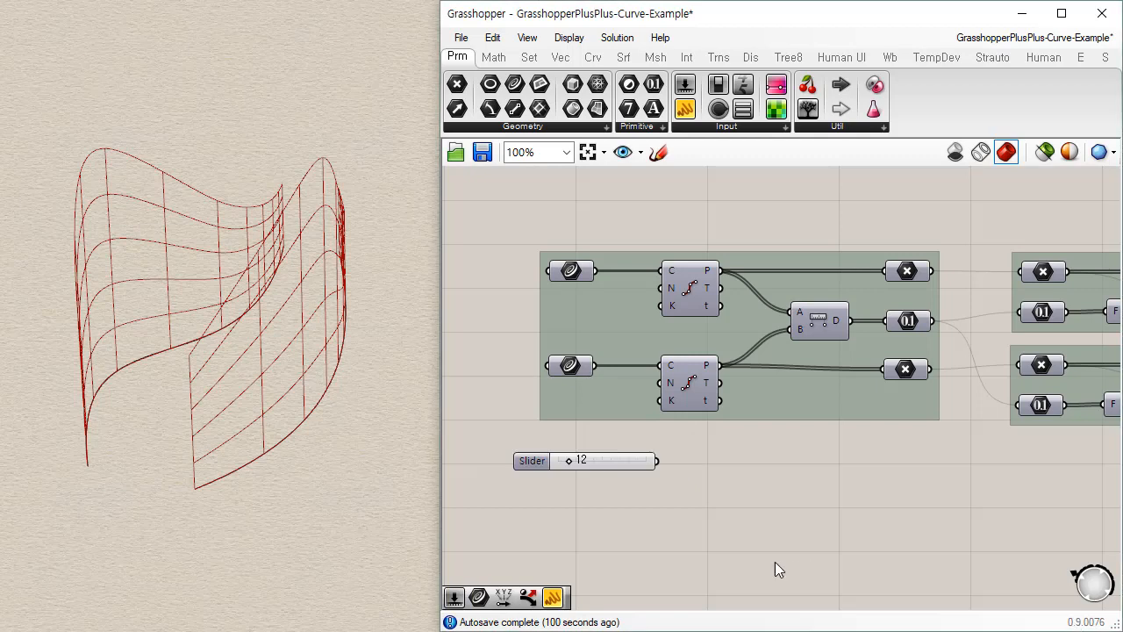
pyautogui.moveTo(619, 459); pyautogui.dragTo(597, 332)
pyautogui.rightClick(667, 332)
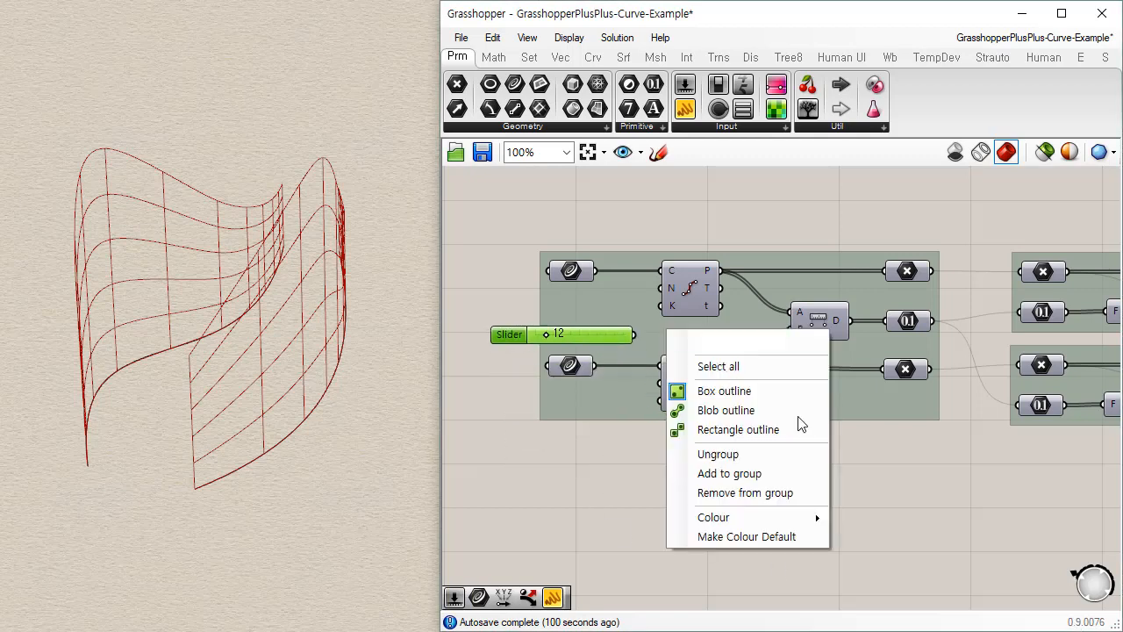
pyautogui.click(763, 480)
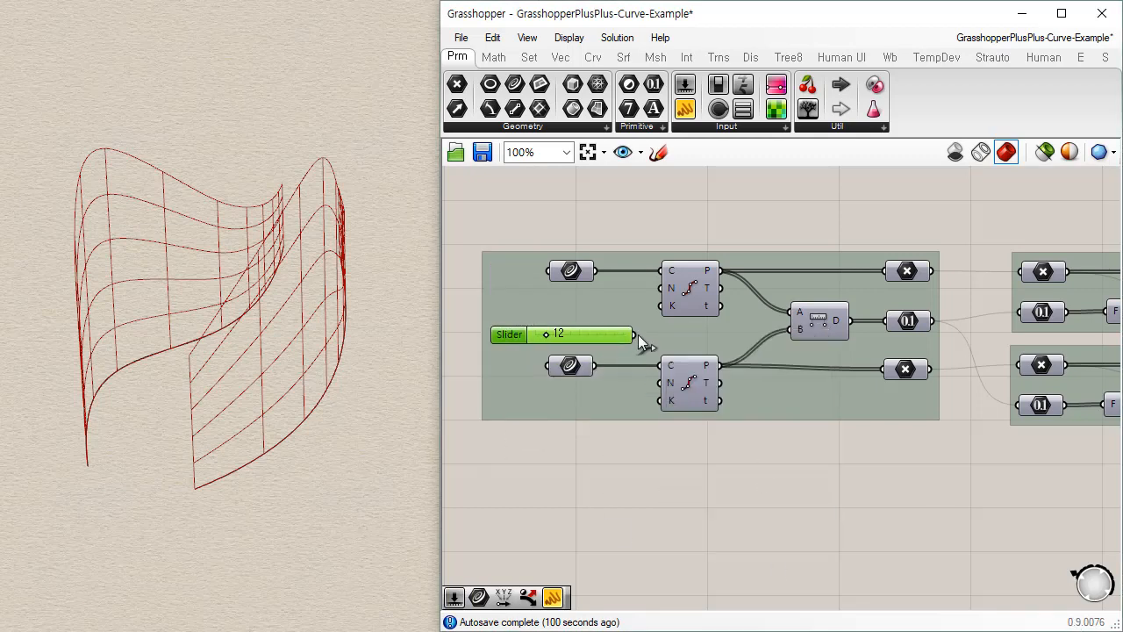
# Connect the 12 slider to the N inputs of both Divide Curve components and fine-tune the slider's placement
pyautogui.moveTo(635, 335); pyautogui.dragTo(660, 288)
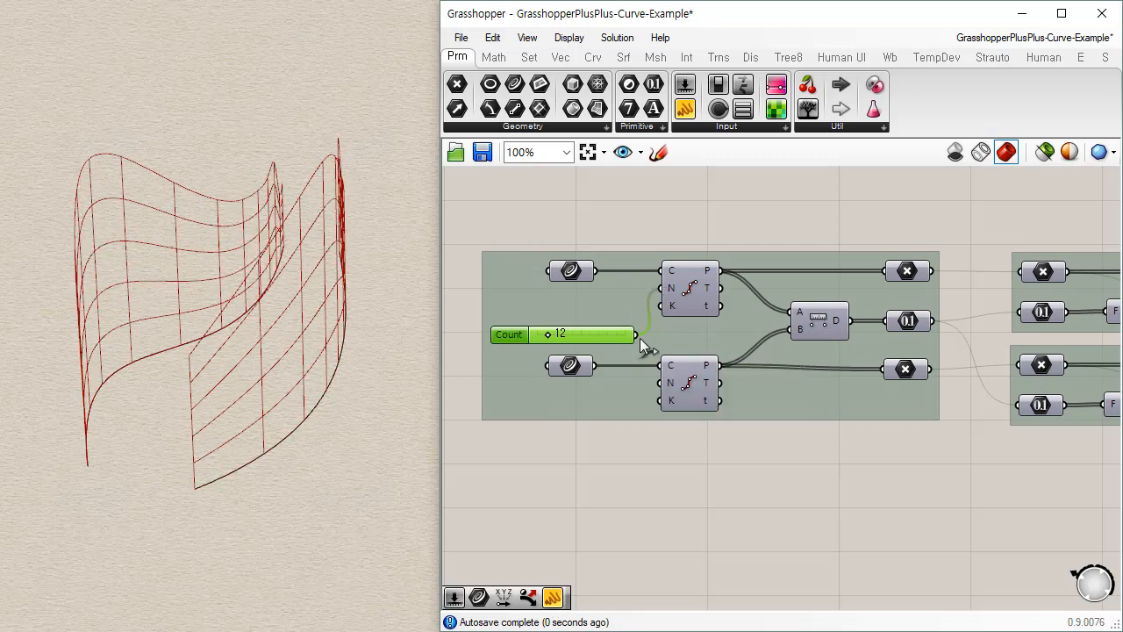
pyautogui.moveTo(639, 336); pyautogui.dragTo(663, 384)
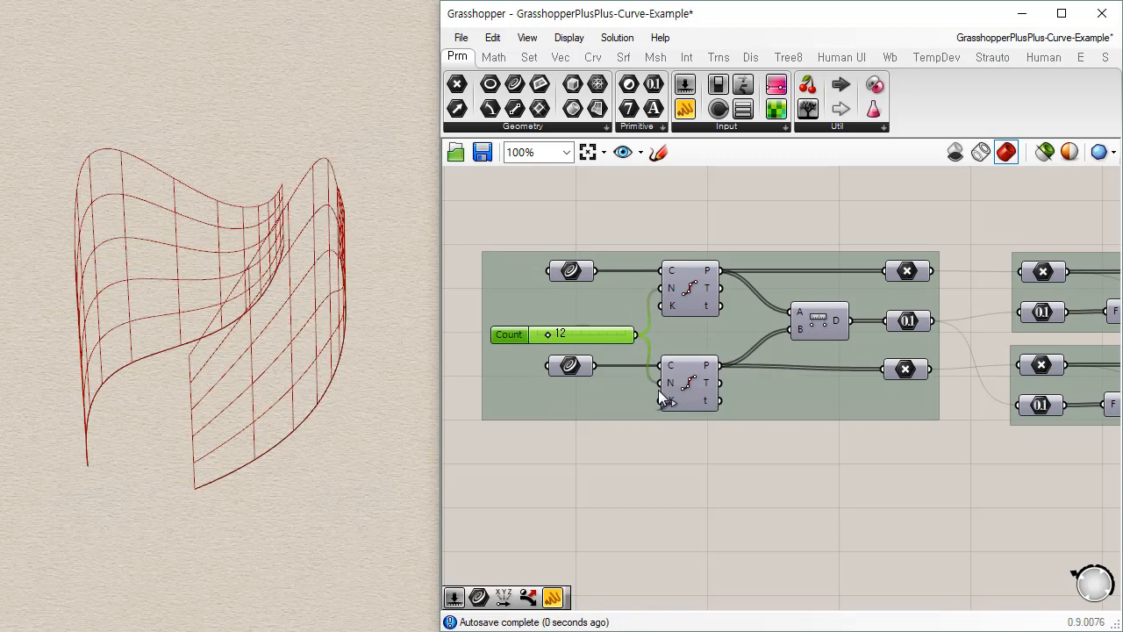
pyautogui.moveTo(609, 338); pyautogui.dragTo(602, 331)
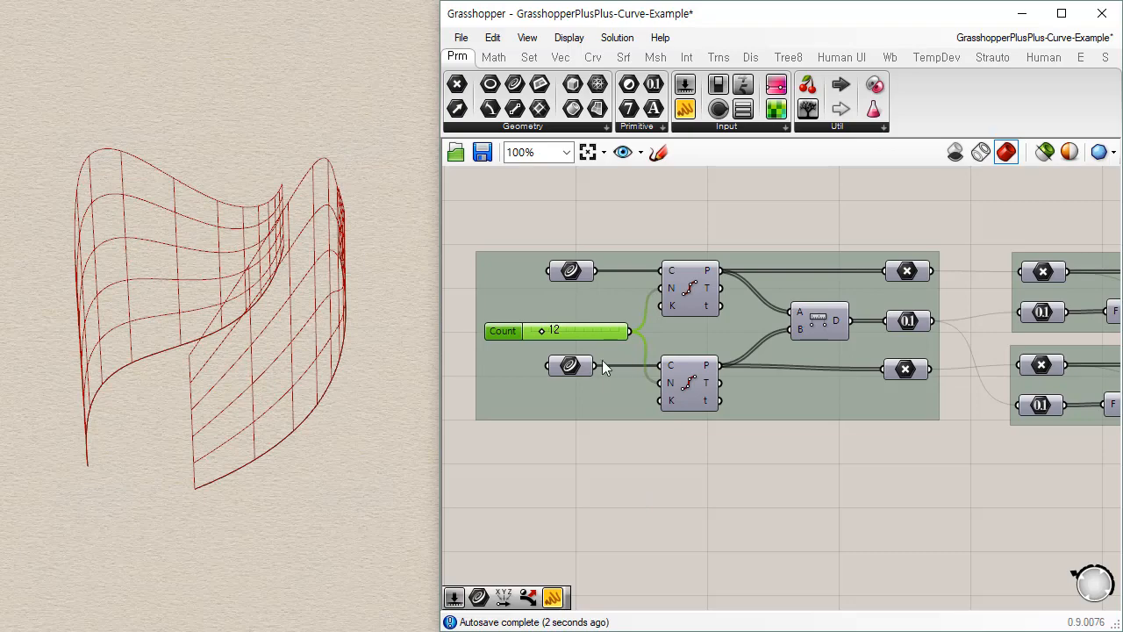
# View the grids from a lower angle and test the shared curve division Count at 5
pyautogui.moveTo(324, 413); pyautogui.dragTo(219, 430, button='right')
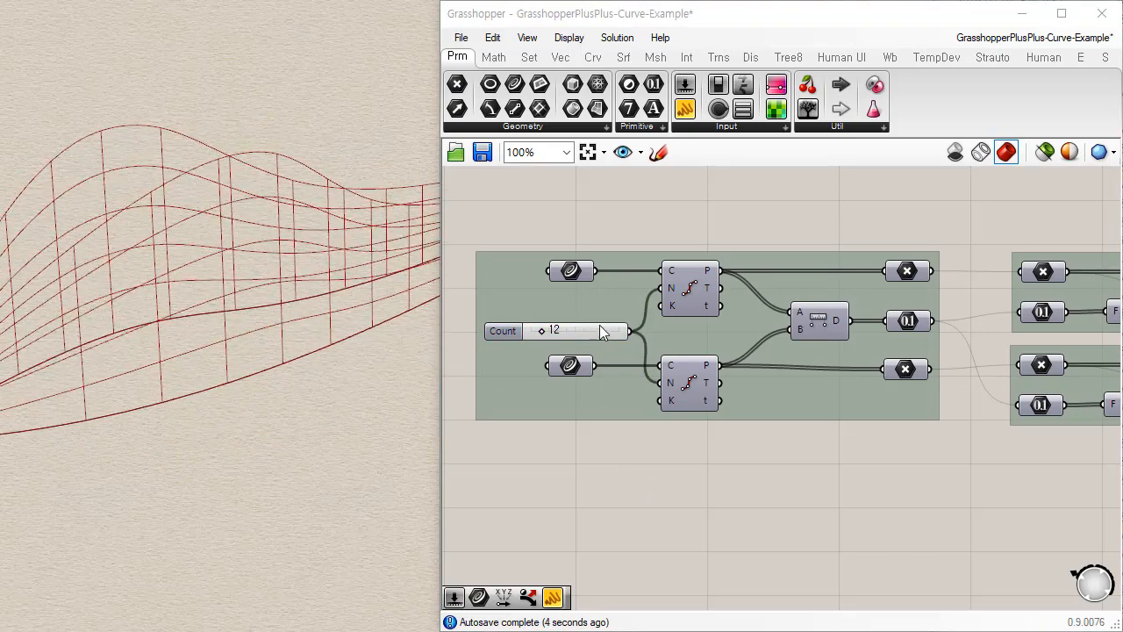
pyautogui.moveTo(540, 328)
pyautogui.mouseDown()
pyautogui.moveTo(584, 325)
pyautogui.moveTo(543, 331)
pyautogui.mouseUp()
pyautogui.moveTo(540, 327); pyautogui.dragTo(533, 328)
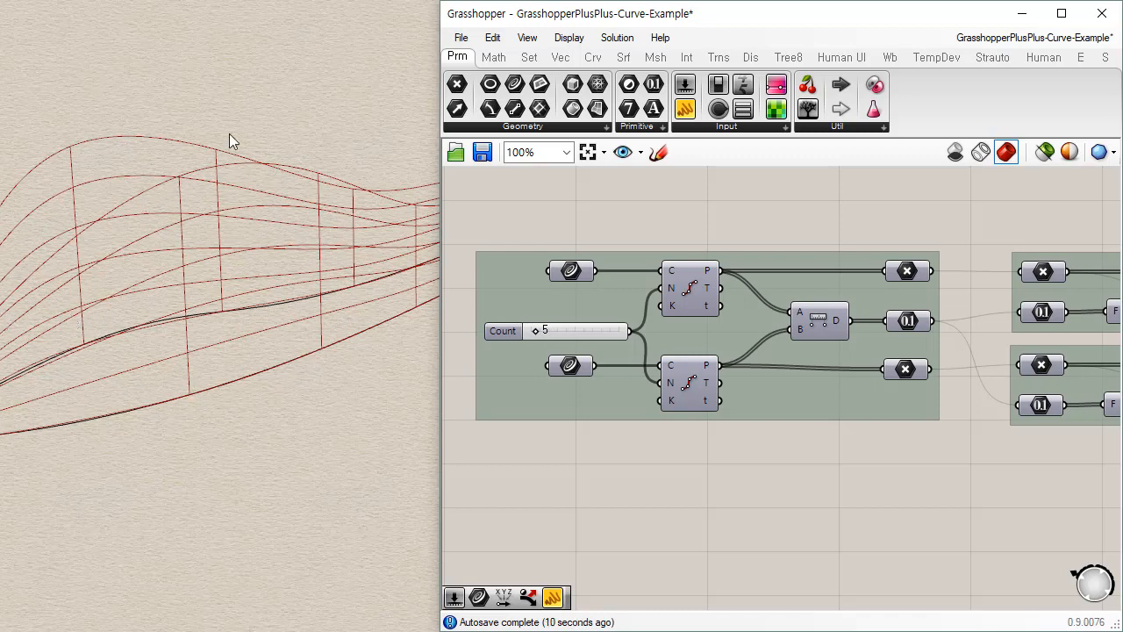
# Turn on the preview of the output Point parameters in the two groups that raise the division points
pyautogui.click(915, 273)
pyautogui.moveTo(979, 273); pyautogui.dragTo(669, 277, button='right')
pyautogui.moveTo(959, 214); pyautogui.dragTo(1087, 494)
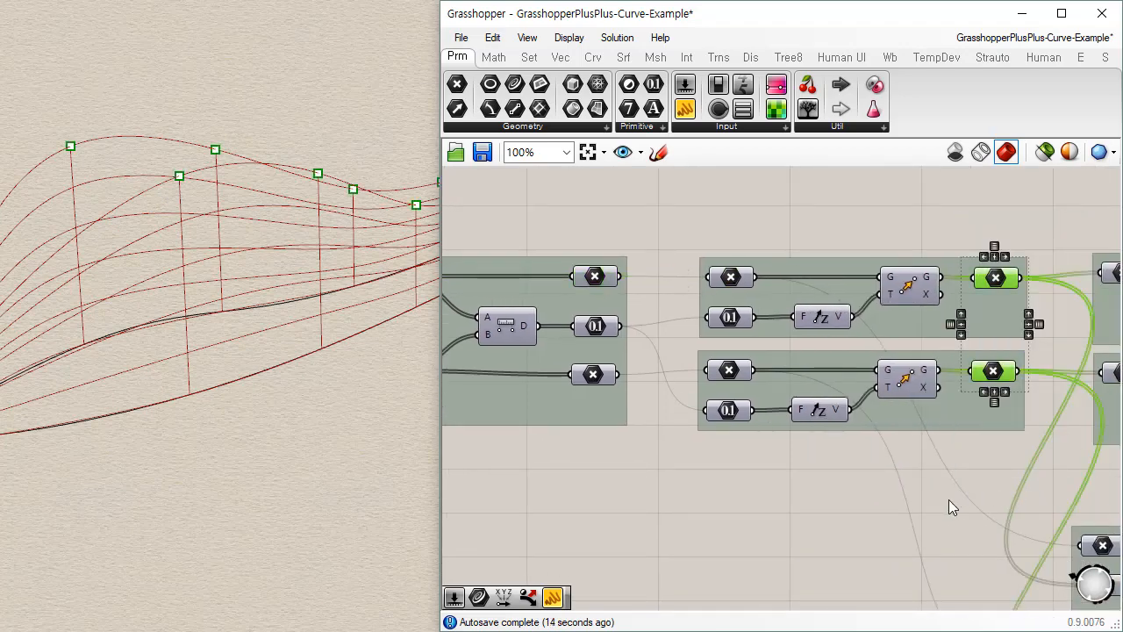
pyautogui.click(567, 465)
# Test the shared curve division Count at 13 and 26, examine the grids, and set it to 12
pyautogui.moveTo(567, 466); pyautogui.dragTo(776, 420, button='right')
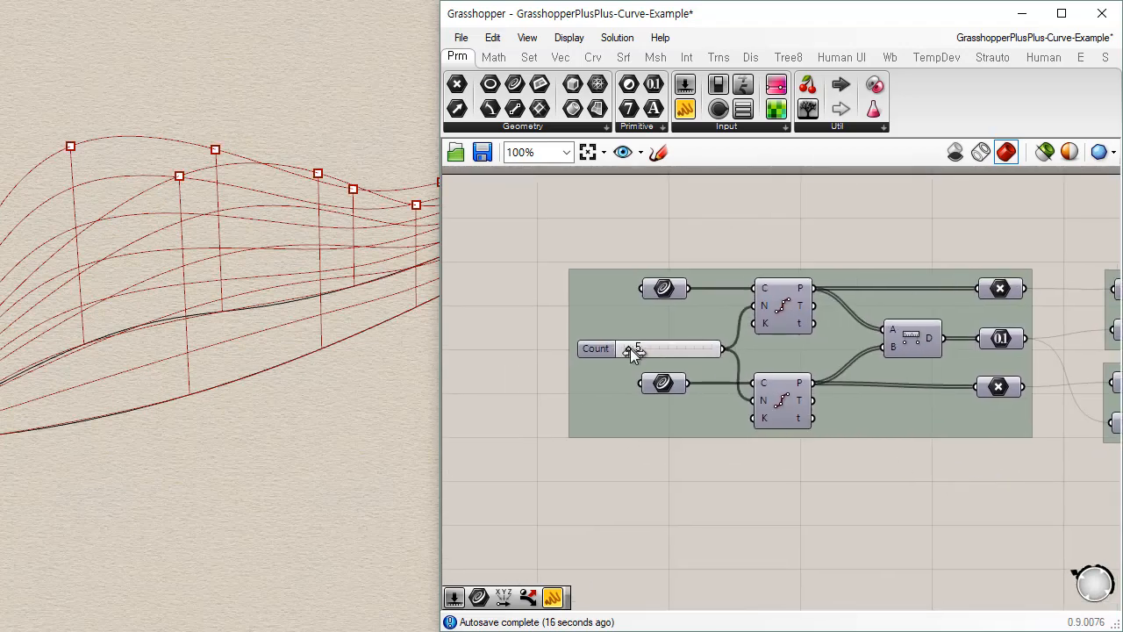
pyautogui.moveTo(630, 348); pyautogui.dragTo(645, 383)
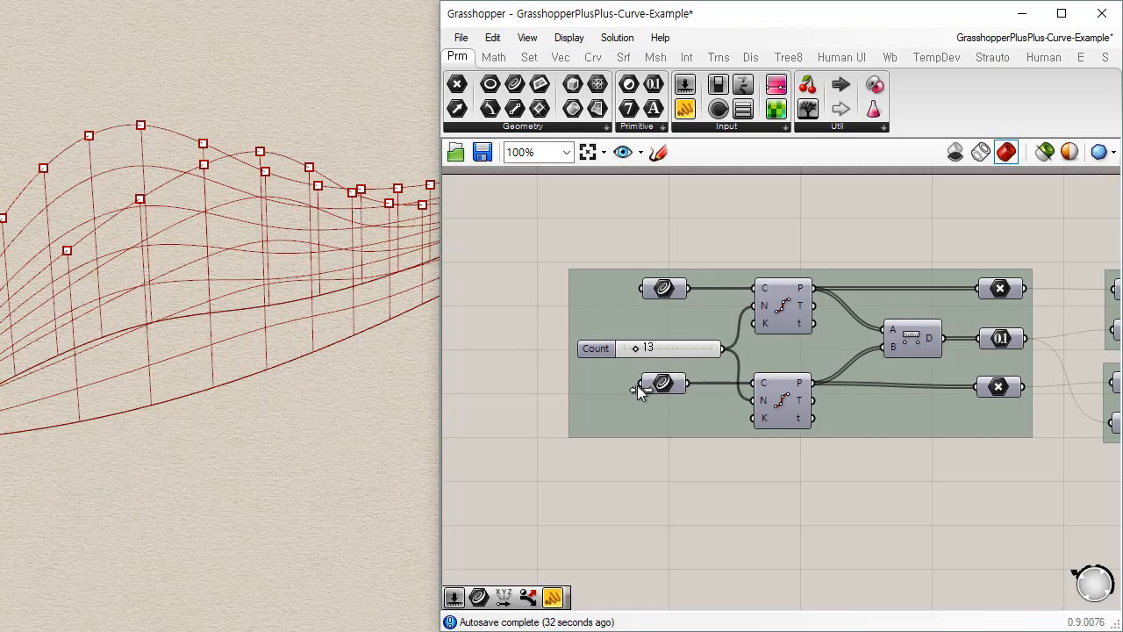
pyautogui.moveTo(637, 385); pyautogui.dragTo(653, 383)
pyautogui.moveTo(377, 504); pyautogui.dragTo(268, 444, button='right')
pyautogui.moveTo(259, 487); pyautogui.dragTo(455, 420, button='right')
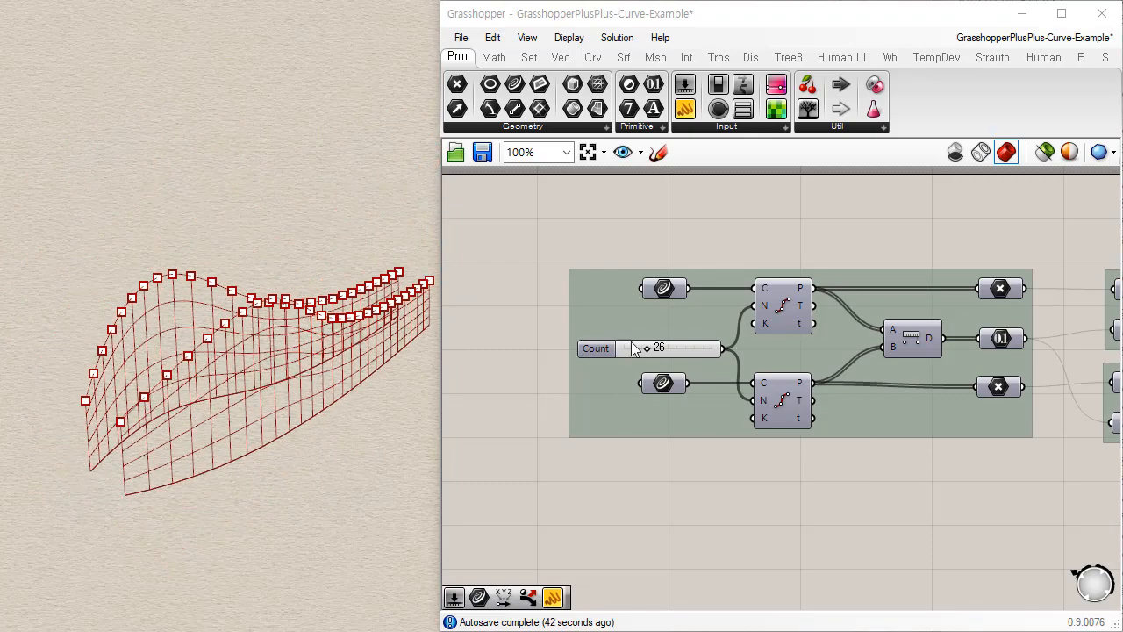
pyautogui.moveTo(649, 351); pyautogui.dragTo(639, 366)
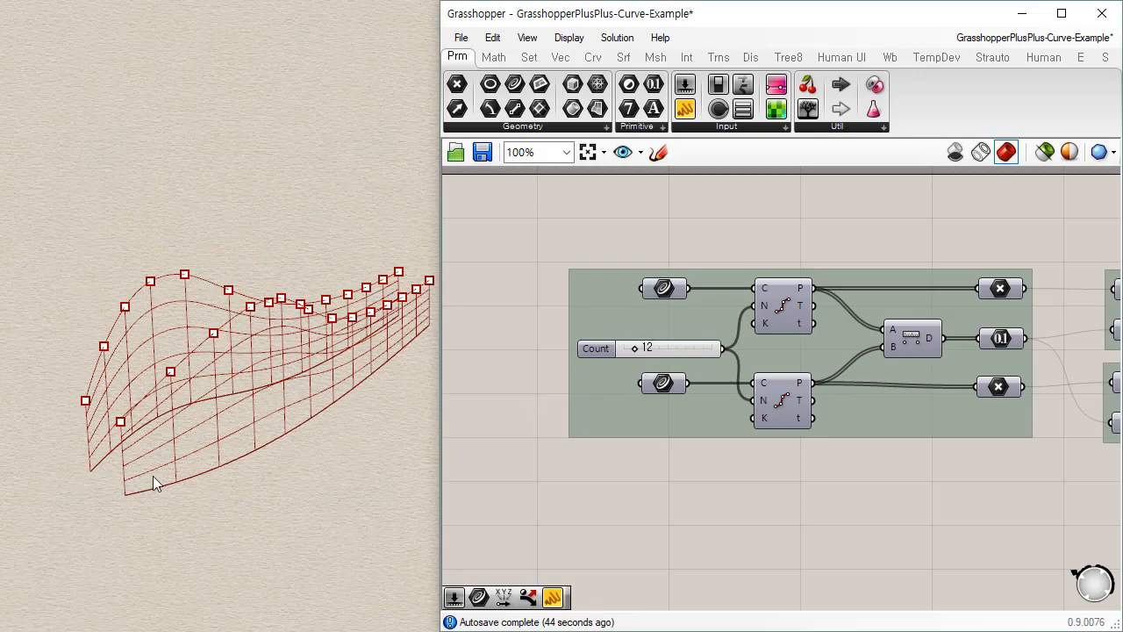
# Turn off the preview of the output Point parameters in the two point-raising groups
pyautogui.moveTo(153, 475); pyautogui.dragTo(320, 436, button='right')
pyautogui.moveTo(805, 424); pyautogui.dragTo(623, 361, button='right')
pyautogui.moveTo(944, 437); pyautogui.dragTo(715, 485, button='right')
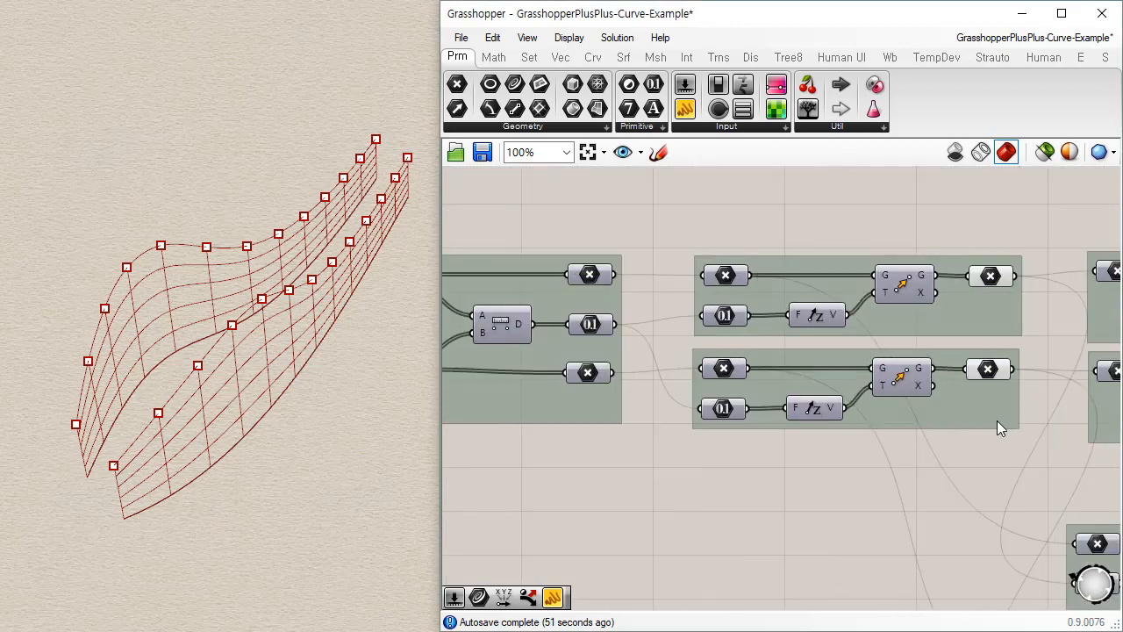
pyautogui.moveTo(955, 215); pyautogui.dragTo(1038, 419)
pyautogui.hotkey('ctrl', 'q')
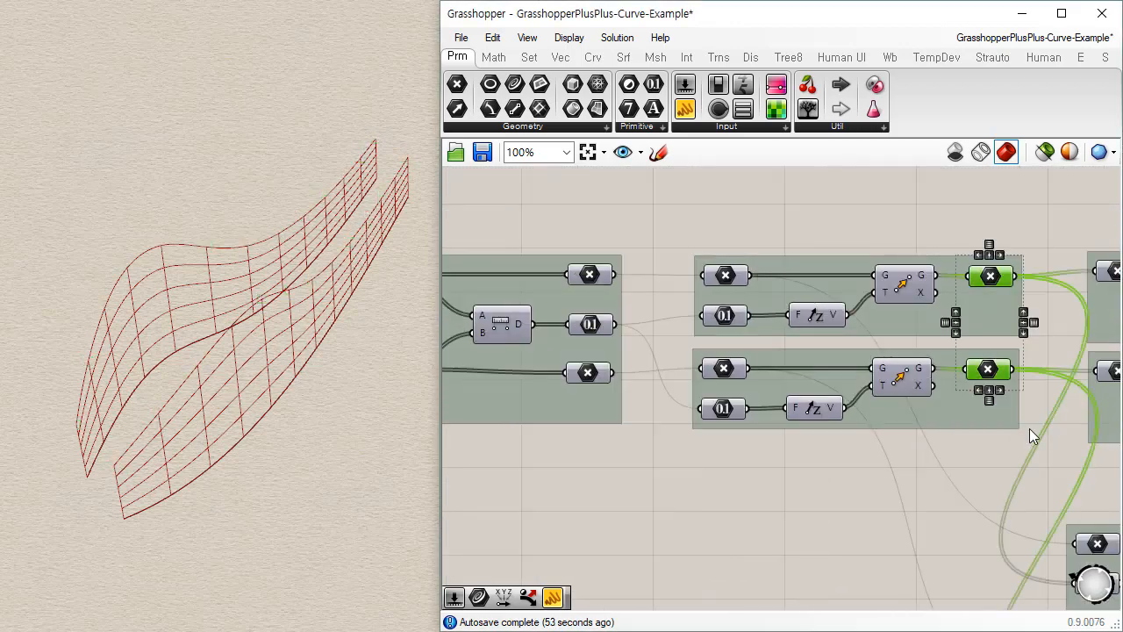
# Examine the upper Line and Divide Curve group by highlighting its Line component
pyautogui.click(731, 455)
pyautogui.moveTo(608, 449); pyautogui.dragTo(939, 368, button='right')
pyautogui.moveTo(831, 321); pyautogui.dragTo(632, 339, button='right')
pyautogui.moveTo(1065, 438); pyautogui.dragTo(665, 311, button='right')
pyautogui.moveTo(797, 396); pyautogui.dragTo(525, 297, button='right')
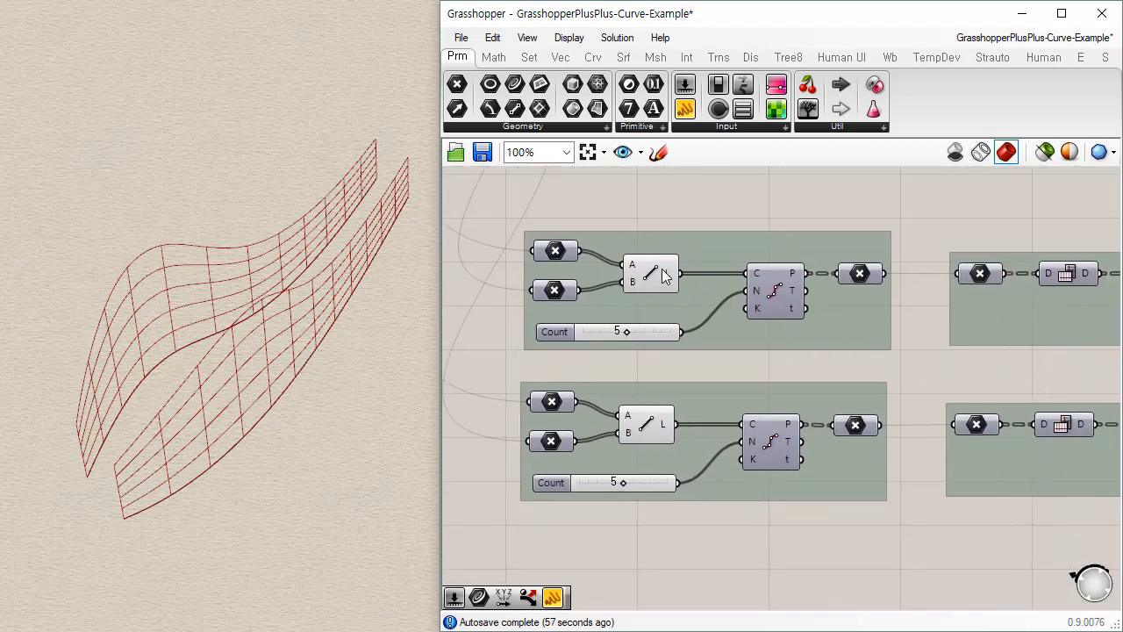
pyautogui.click(645, 280)
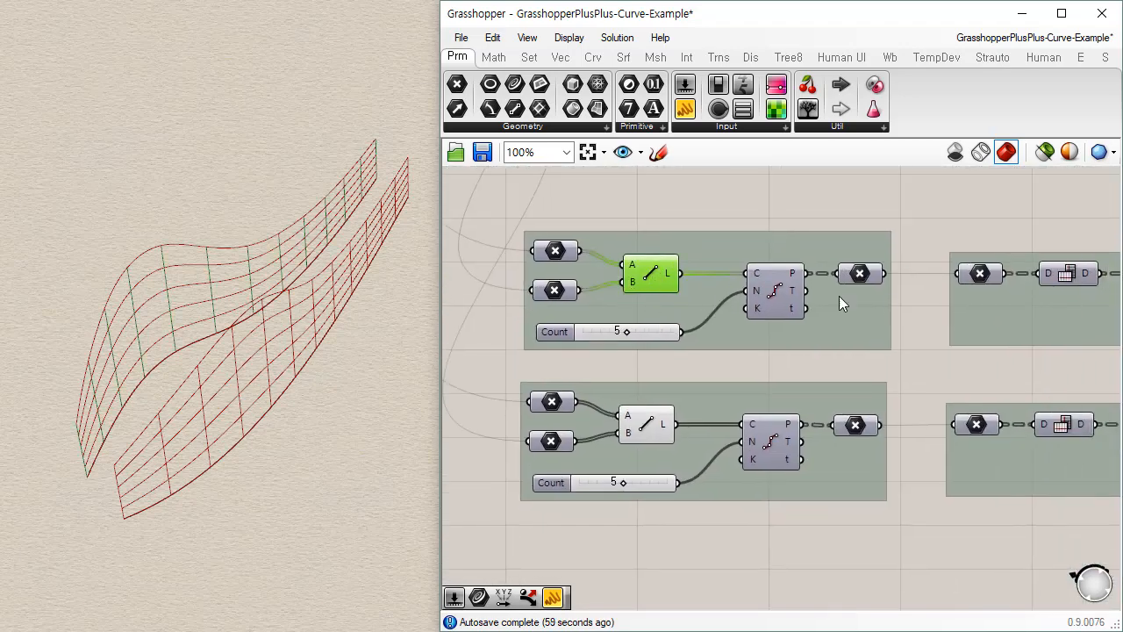
# Turn on the preview of the point parameter at the output of the upper Divide Curve group
pyautogui.click(857, 276)
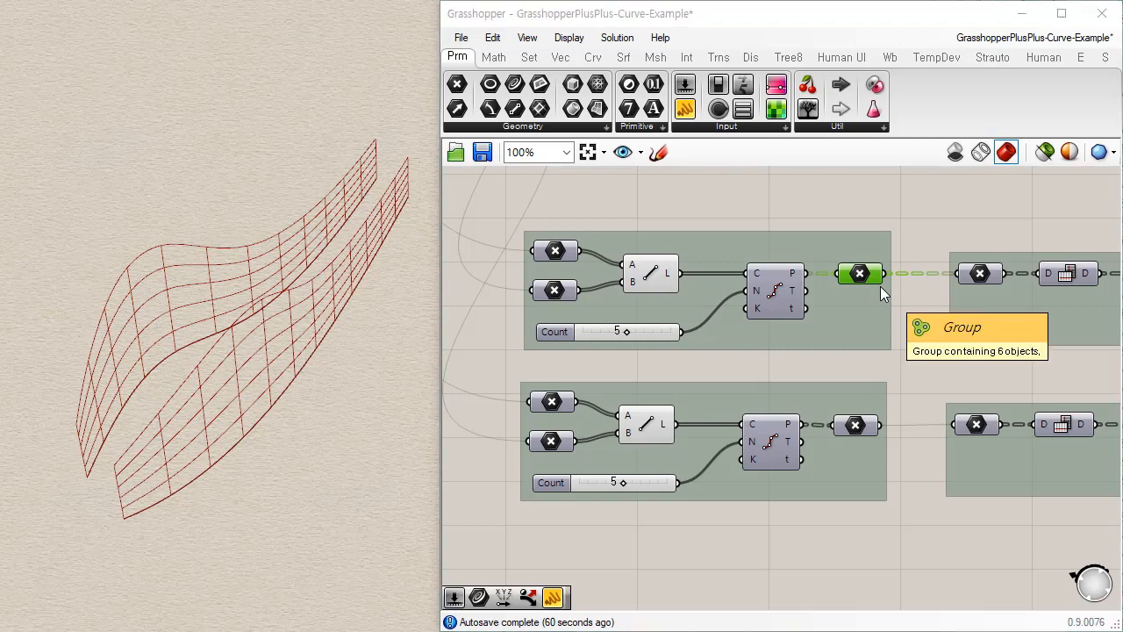
pyautogui.click(886, 214)
pyautogui.click(865, 274)
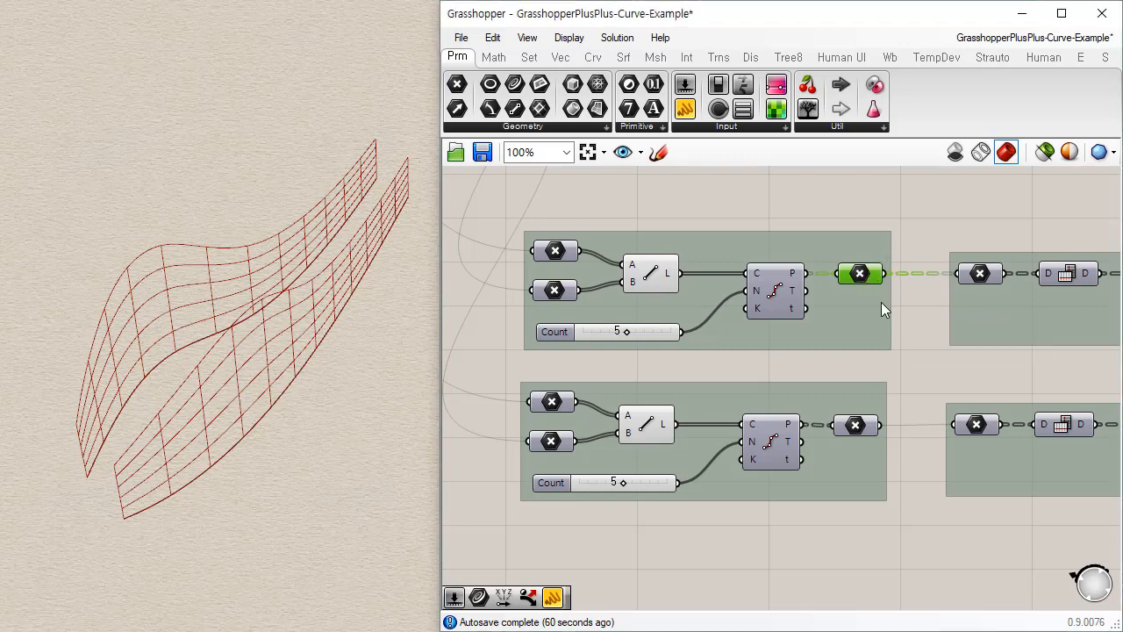
pyautogui.hotkey('ctrl', 'q')
pyautogui.click(902, 333)
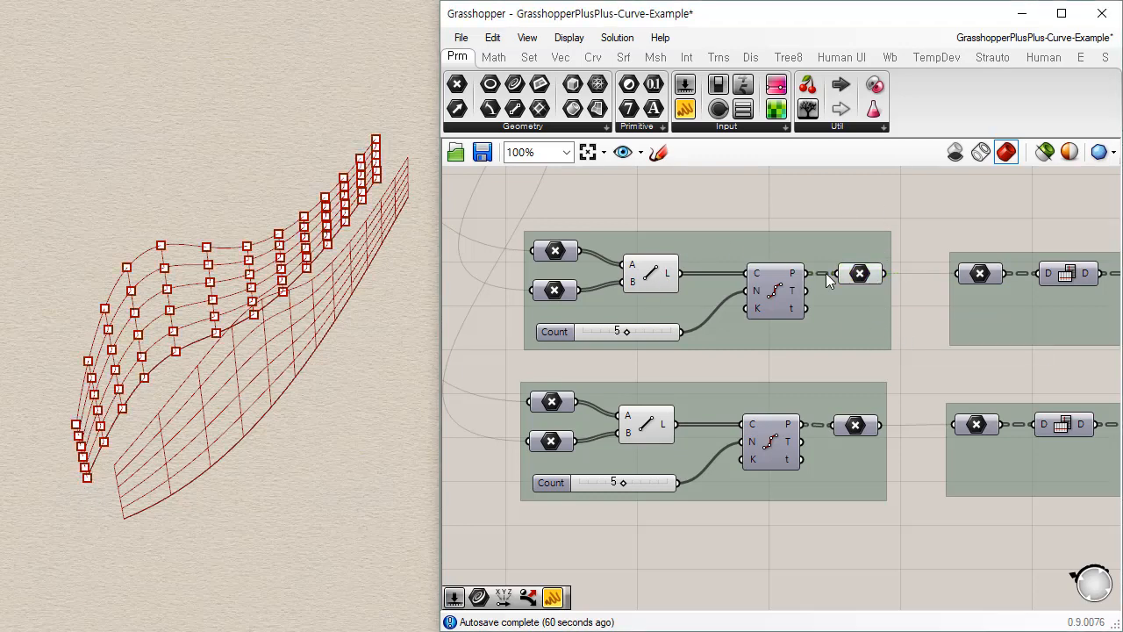
# Inspect the upper group's division points in the model from different angles
pyautogui.click(869, 276)
pyautogui.moveTo(206, 478); pyautogui.dragTo(211, 392, button='right')
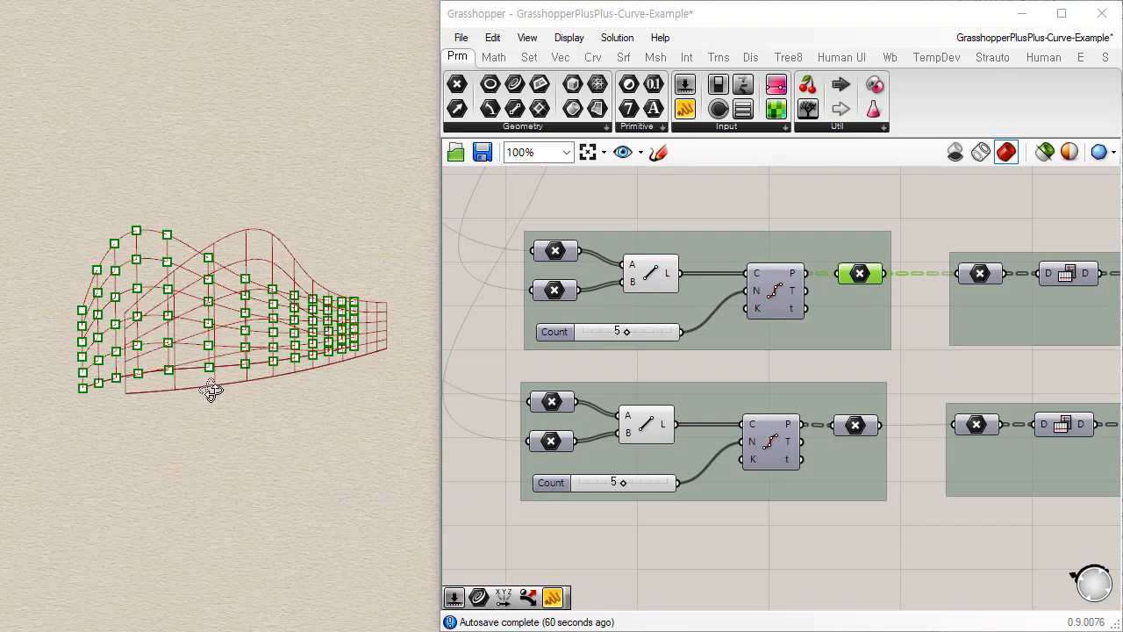
pyautogui.moveTo(284, 447)
pyautogui.mouseDown(button='right')
pyautogui.moveTo(260, 462)
pyautogui.moveTo(289, 462)
pyautogui.mouseUp(button='right')
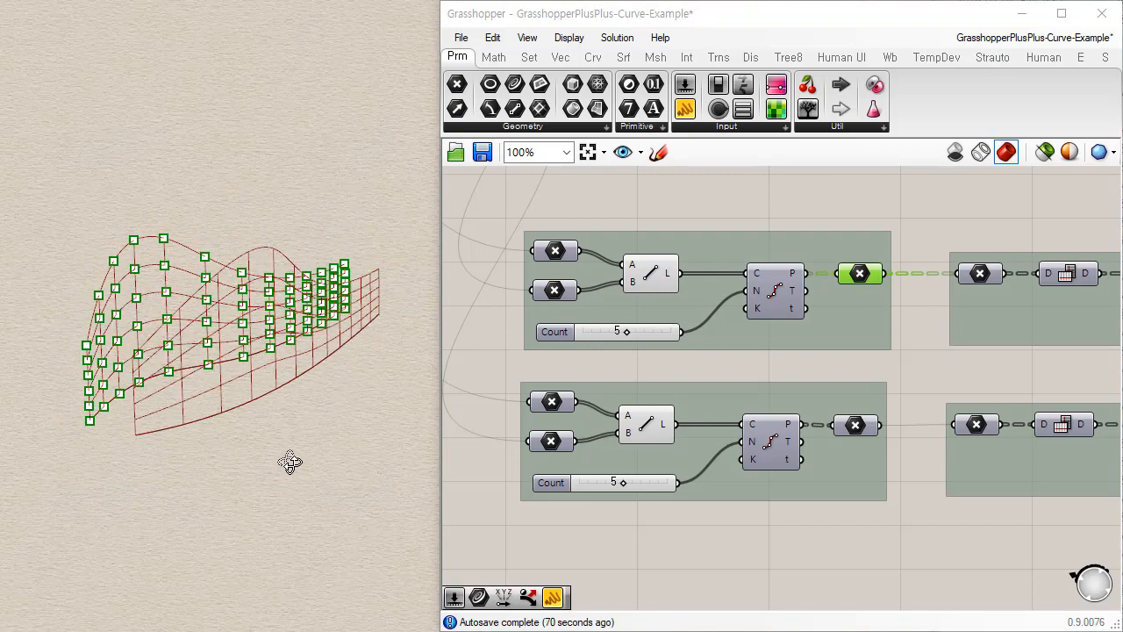
# Move both Flip Matrix and Interpolate groups farther from the Divide Curve groups to open up canvas space
pyautogui.moveTo(915, 422); pyautogui.dragTo(631, 375, button='right')
pyautogui.scroll(-3, 631, 376)
pyautogui.moveTo(612, 265); pyautogui.dragTo(864, 508)
pyautogui.moveTo(689, 417); pyautogui.dragTo(888, 423)
pyautogui.scroll(2, 845, 306)
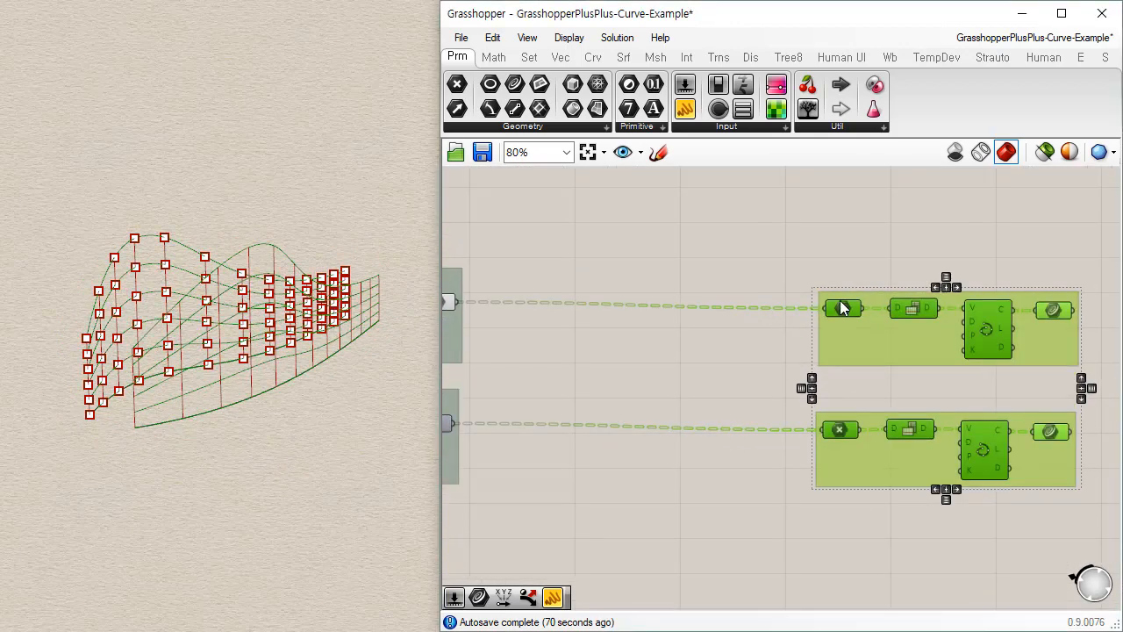
# Examine the Flip Matrix and Interpolate components in the two relocated groups and compare them with the earlier Interpolate group
pyautogui.scroll(2, 1057, 325)
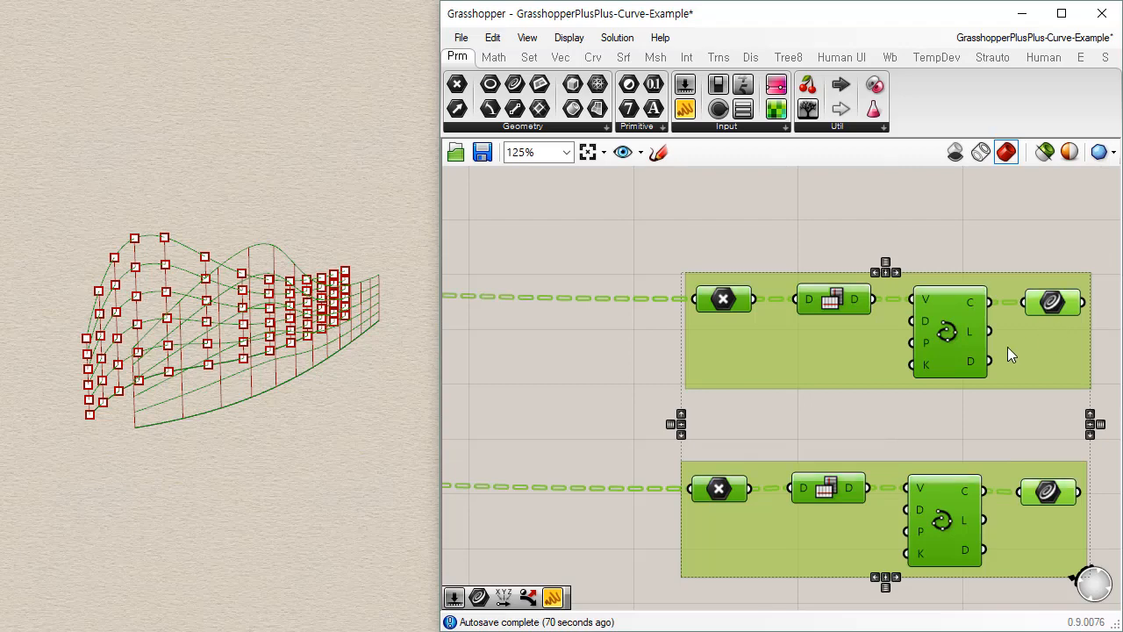
pyautogui.click(1014, 438)
pyautogui.scroll(-3, 976, 425)
pyautogui.scroll(3, 922, 369)
pyautogui.click(885, 354)
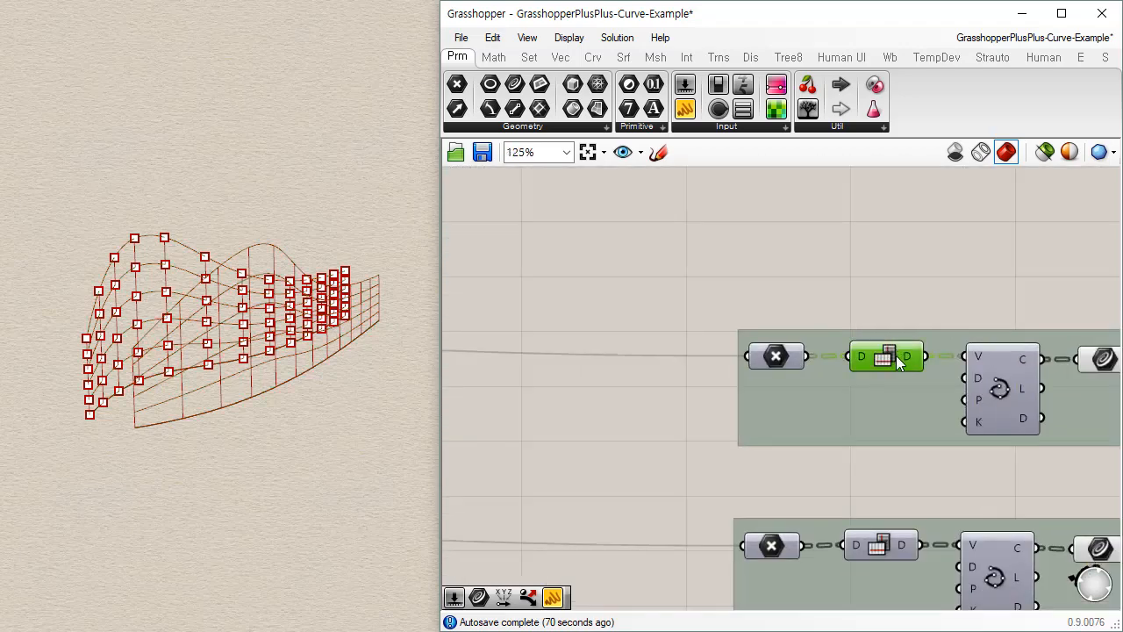
pyautogui.scroll(-5, 904, 378)
pyautogui.scroll(4, 618, 290)
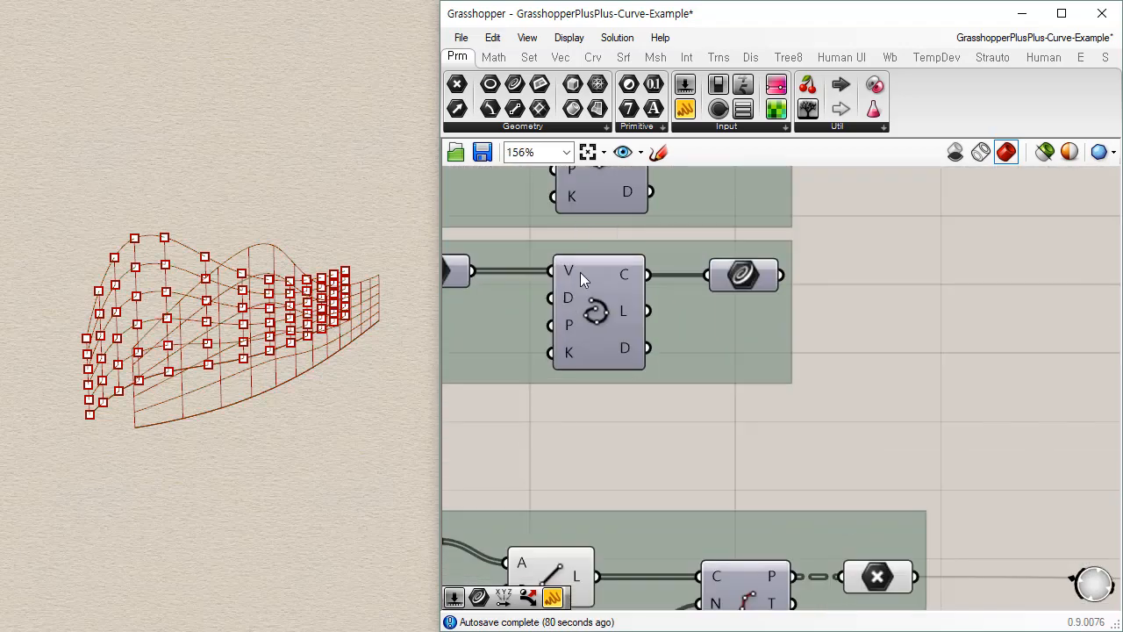
# Space the two relocated Flip Matrix and Interpolate groups farther apart vertically
pyautogui.scroll(-2, 580, 272)
pyautogui.moveTo(889, 377); pyautogui.dragTo(760, 372, button='right')
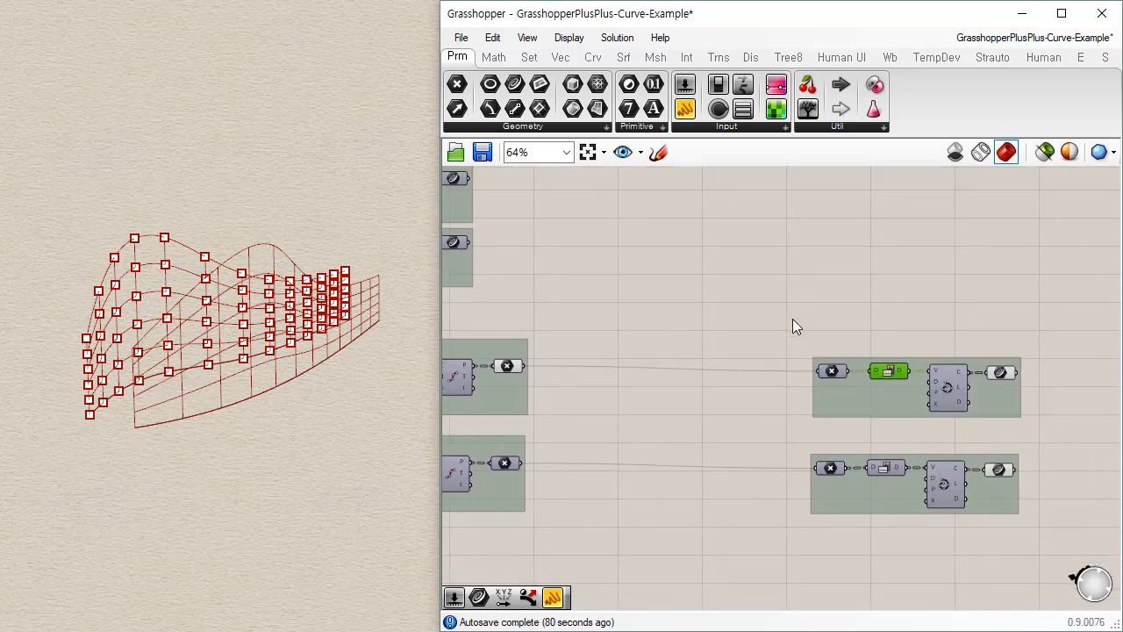
pyautogui.click(845, 389)
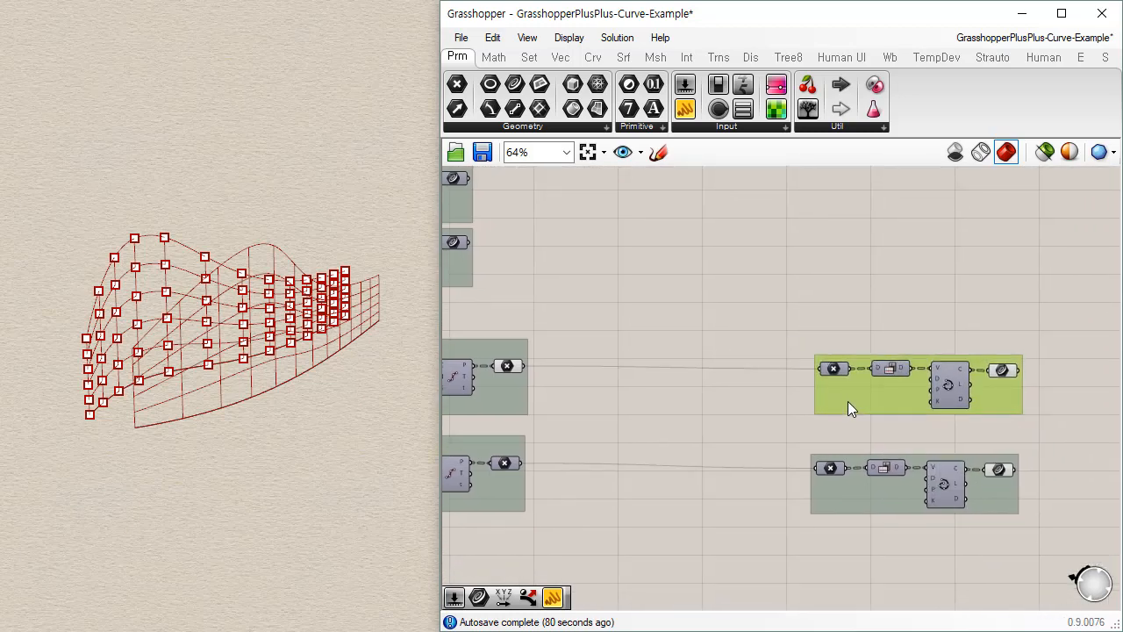
pyautogui.moveTo(853, 502); pyautogui.dragTo(858, 542)
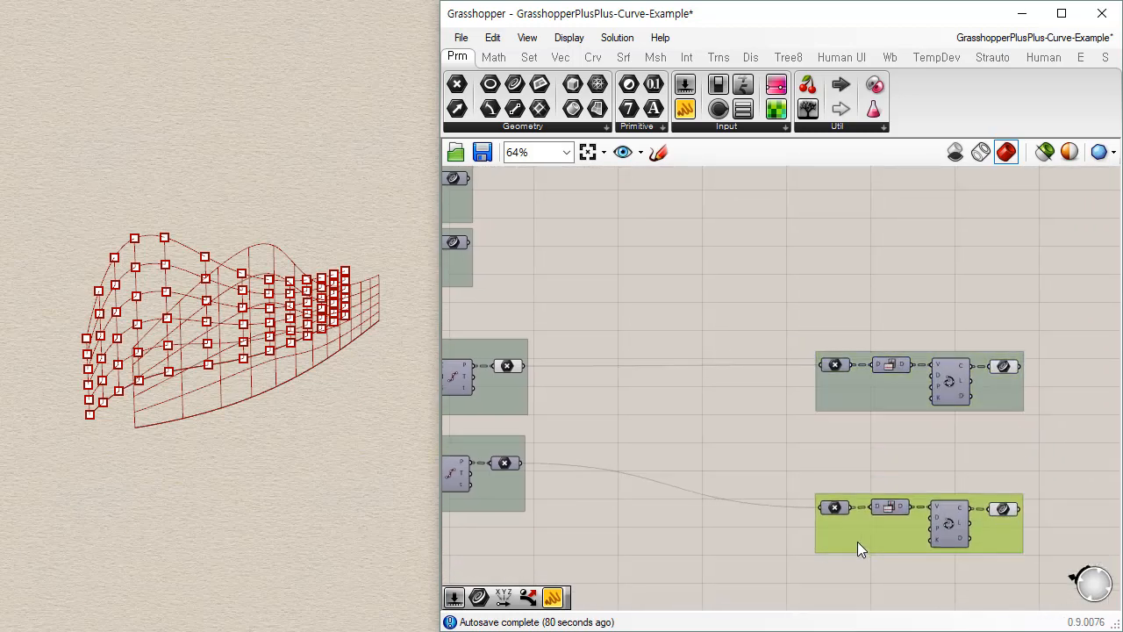
# Hide the previews of the lower Interpolate group's curve parameter and the lower division group's Line component
pyautogui.click(1003, 509)
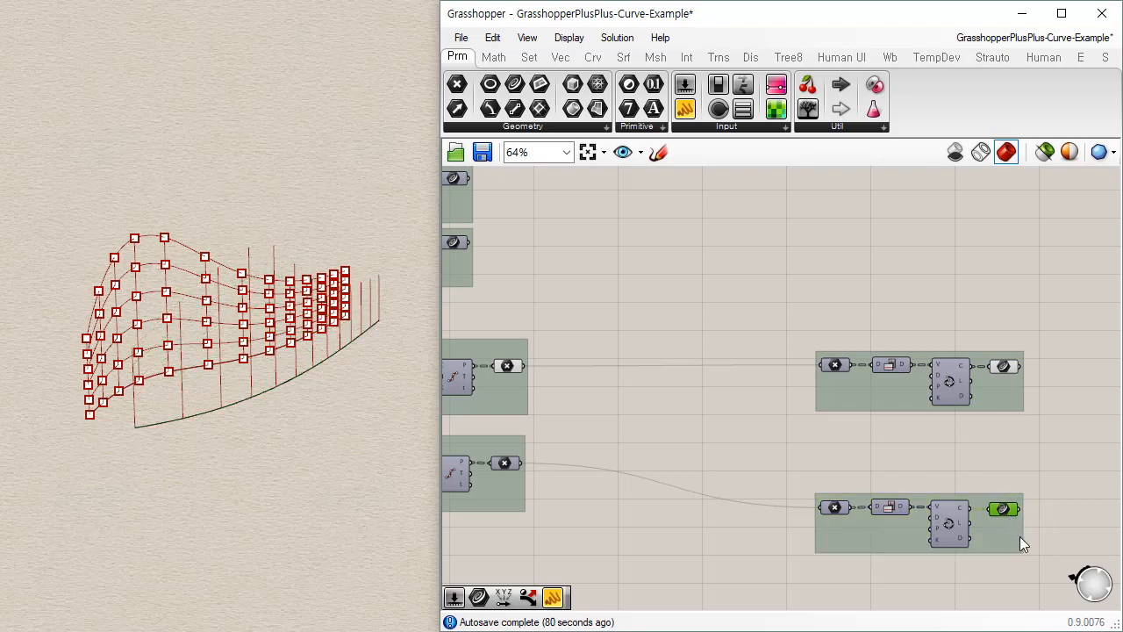
pyautogui.moveTo(765, 378); pyautogui.dragTo(1079, 368, button='right')
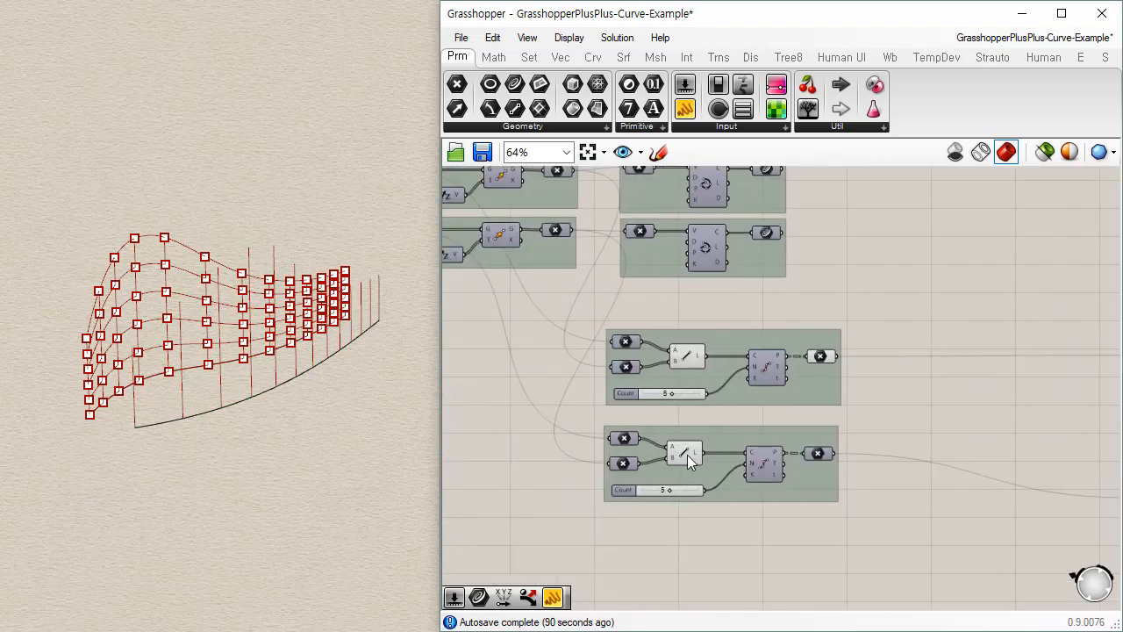
pyautogui.click(685, 451)
pyautogui.moveTo(188, 359); pyautogui.dragTo(154, 410, button='right')
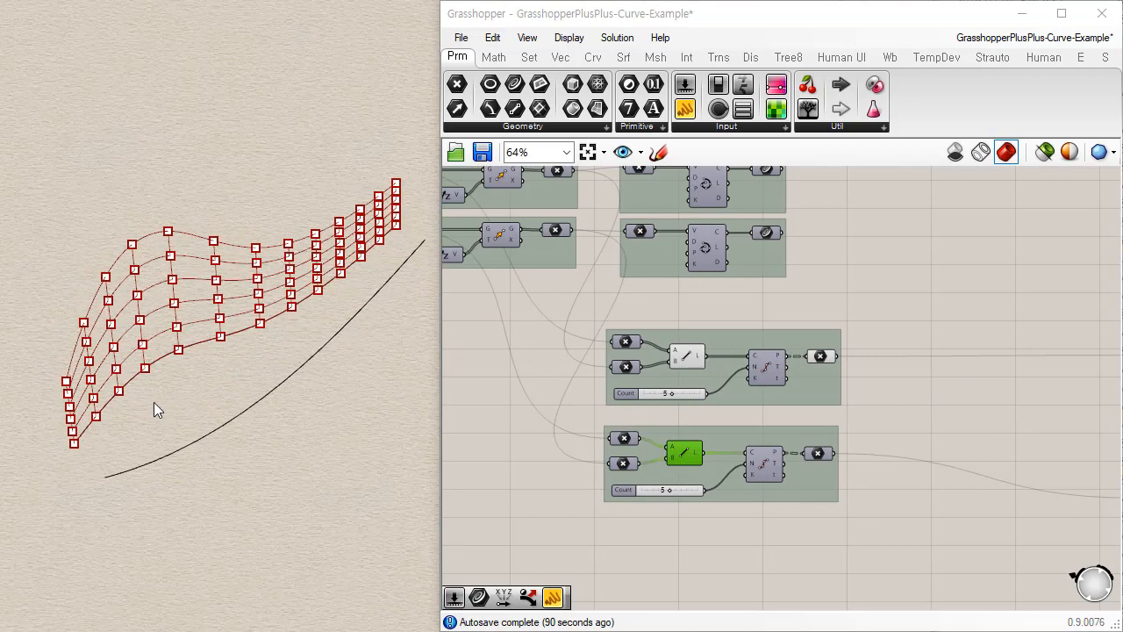
pyautogui.scroll(3, 129, 360)
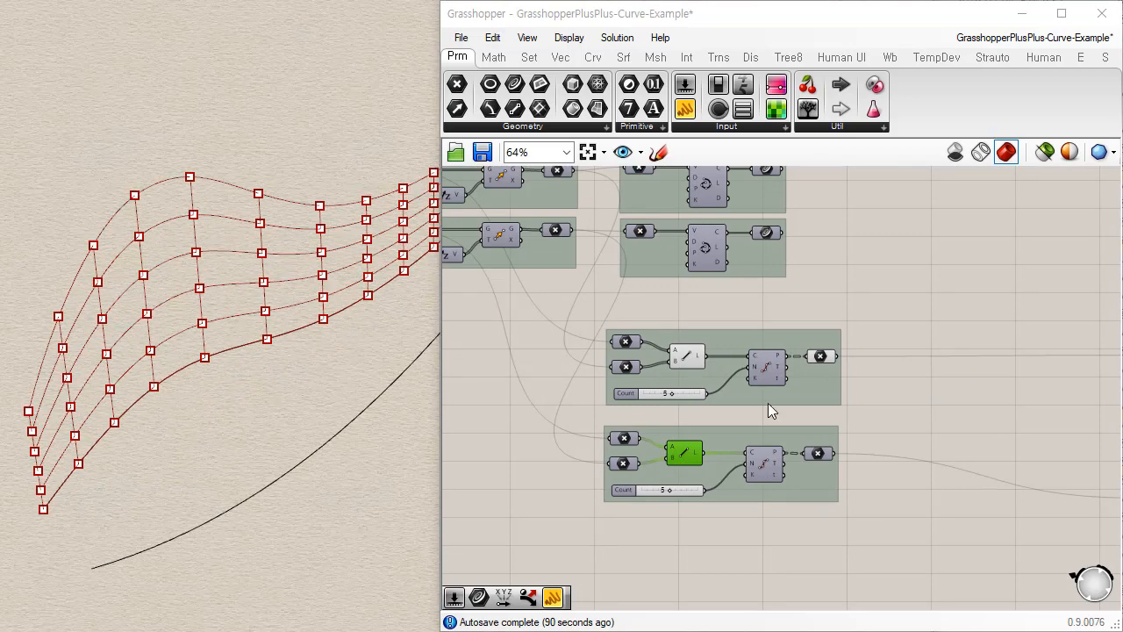
# Highlight the upper Divide Curve group's output points and inspect their rows in the model
pyautogui.scroll(5, 800, 365)
pyautogui.click(678, 355)
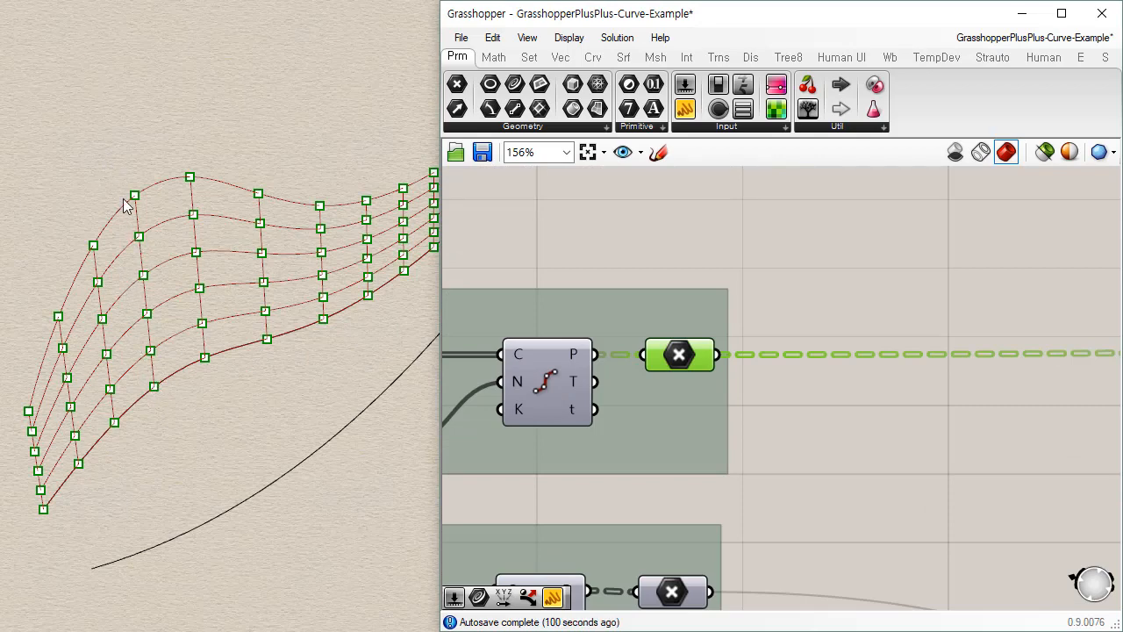
pyautogui.moveTo(194, 431); pyautogui.dragTo(214, 375, button='right')
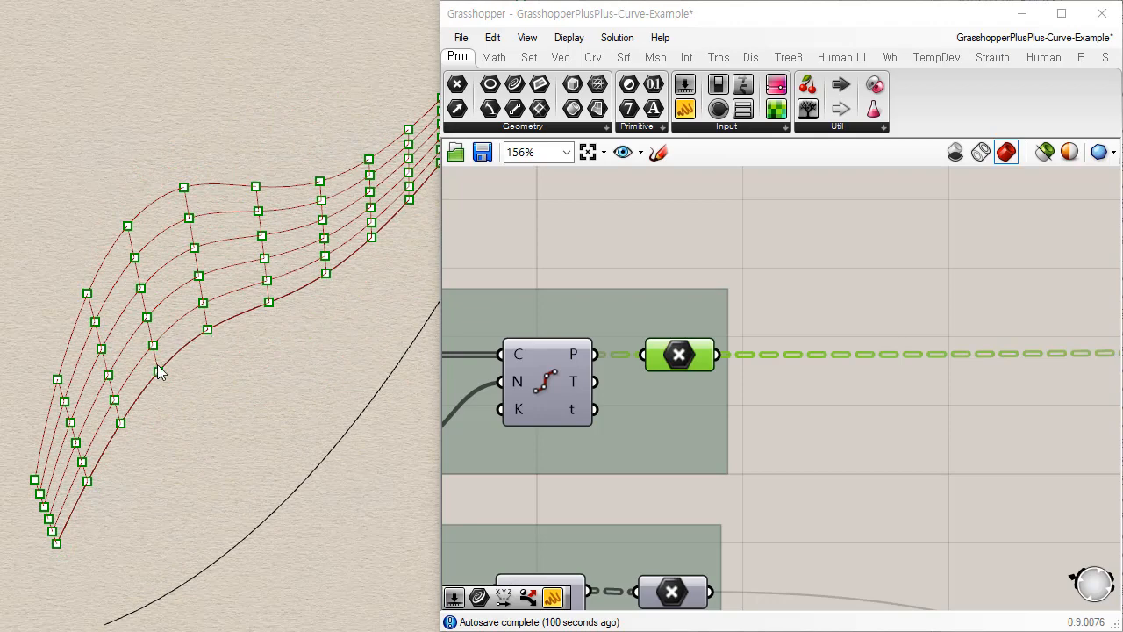
pyautogui.moveTo(134, 493); pyautogui.dragTo(171, 421, button='right')
# Add a Point parameter beside the upper Divide Curve group and feed it that group's output points
pyautogui.moveTo(848, 334); pyautogui.dragTo(750, 279, button='right')
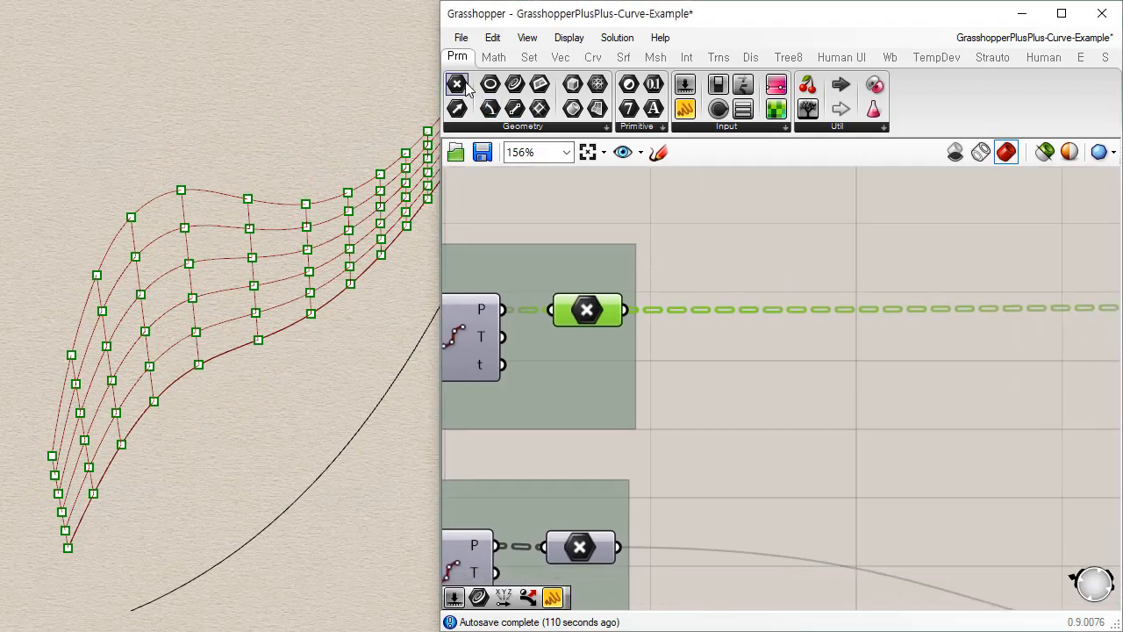
pyautogui.moveTo(838, 254); pyautogui.dragTo(835, 253)
pyautogui.moveTo(674, 282); pyautogui.dragTo(776, 242)
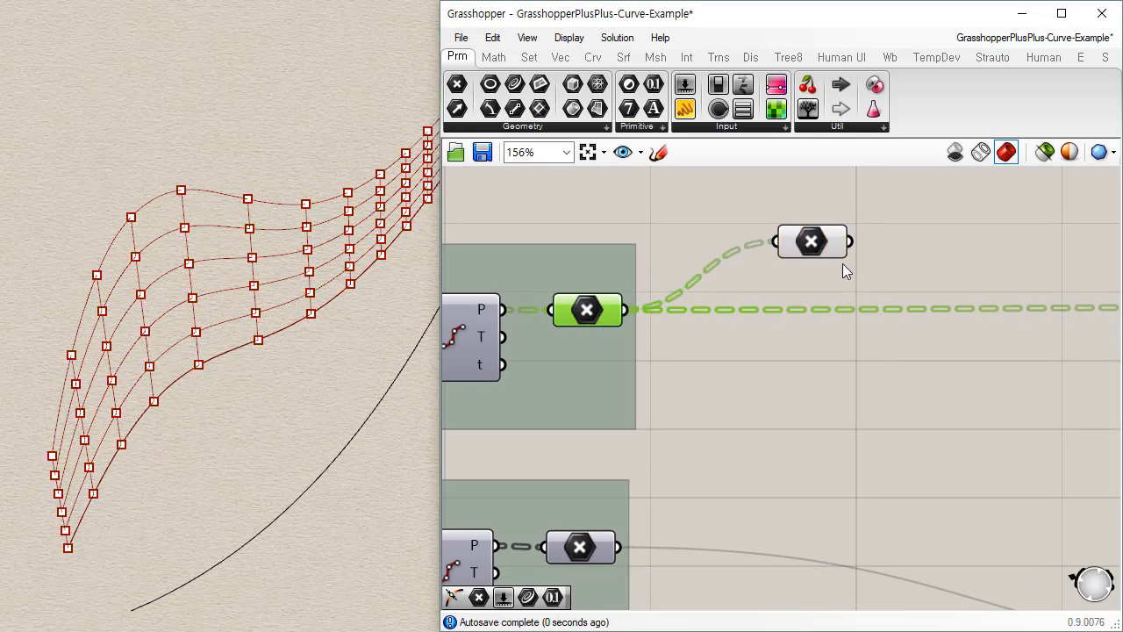
pyautogui.moveTo(799, 316); pyautogui.dragTo(629, 389, button='right')
pyautogui.moveTo(641, 321); pyautogui.dragTo(683, 292)
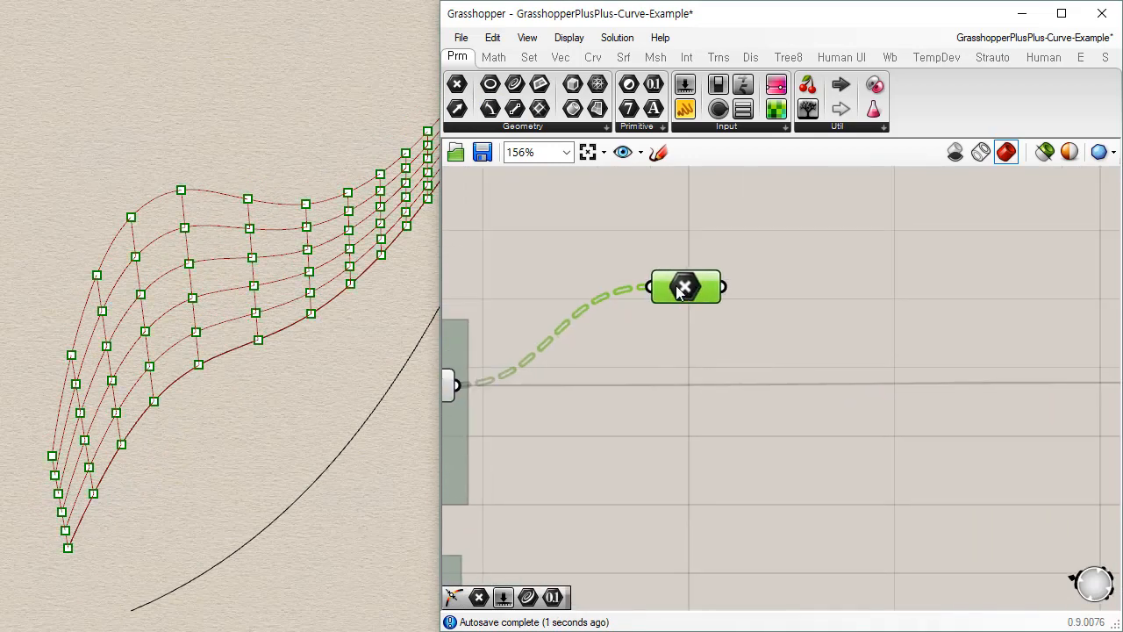
# Add a Move component and connect the new Point parameter to its geometry input
pyautogui.click(593, 57)
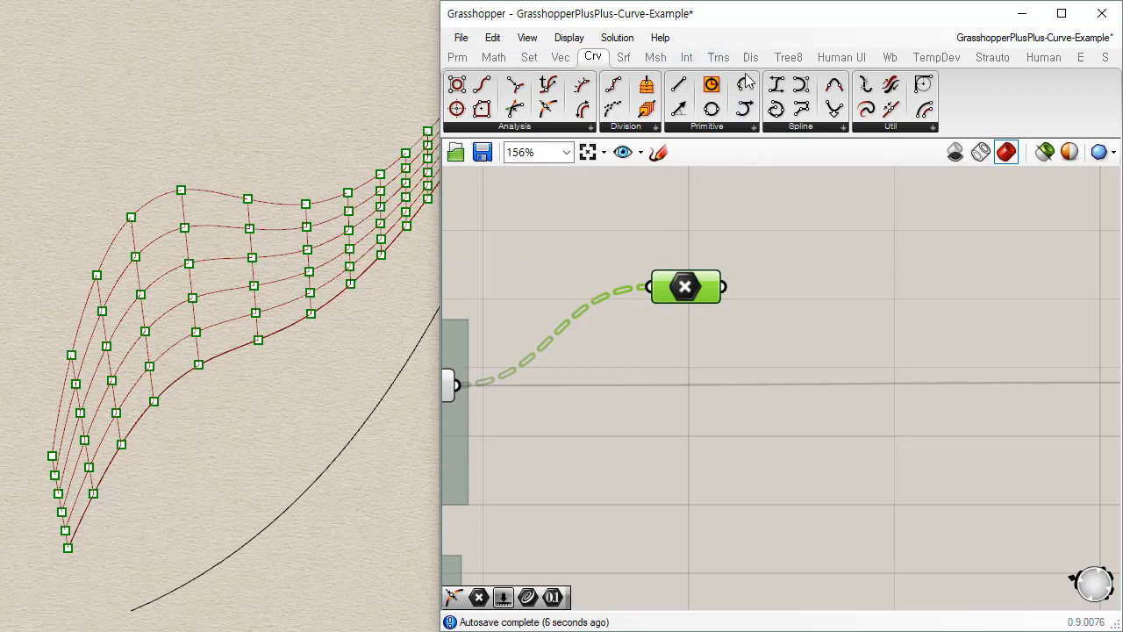
pyautogui.click(719, 58)
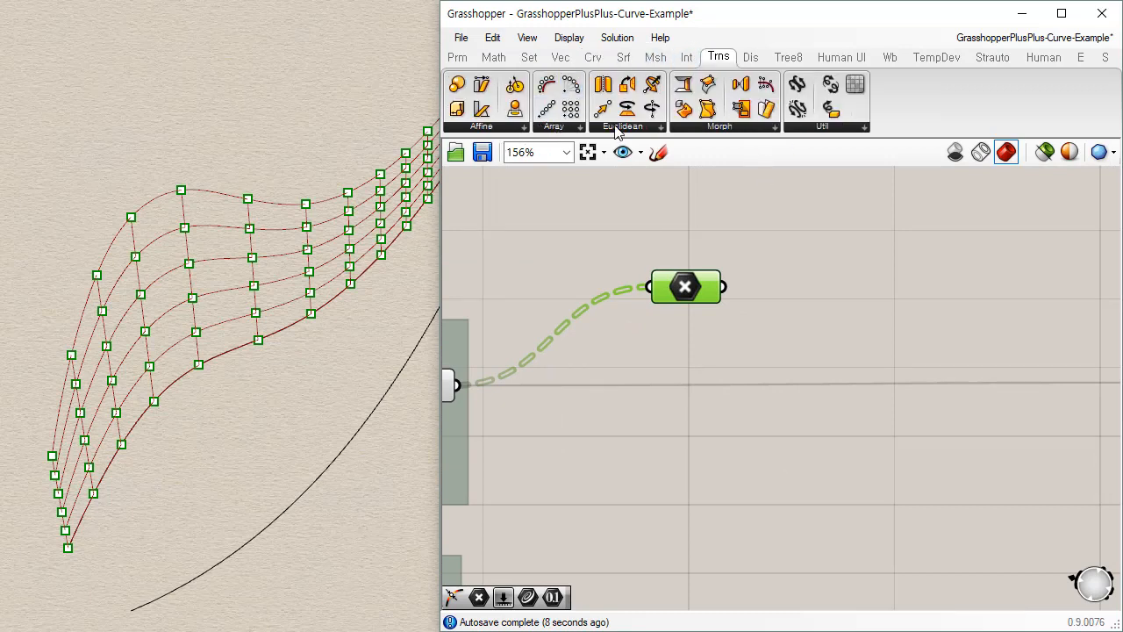
pyautogui.click(617, 131)
pyautogui.moveTo(622, 181); pyautogui.dragTo(895, 311)
pyautogui.moveTo(725, 288); pyautogui.dragTo(860, 294)
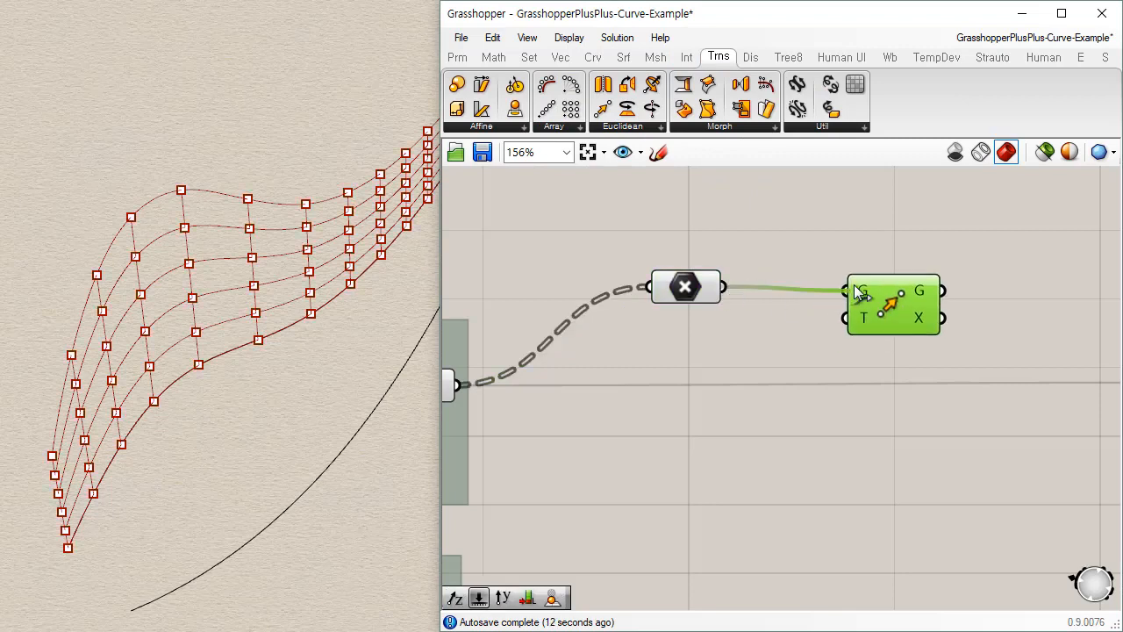
# Add a Unit X vector component and connect it to the Move component's translation input
pyautogui.click(785, 355)
pyautogui.doubleClick(785, 355)
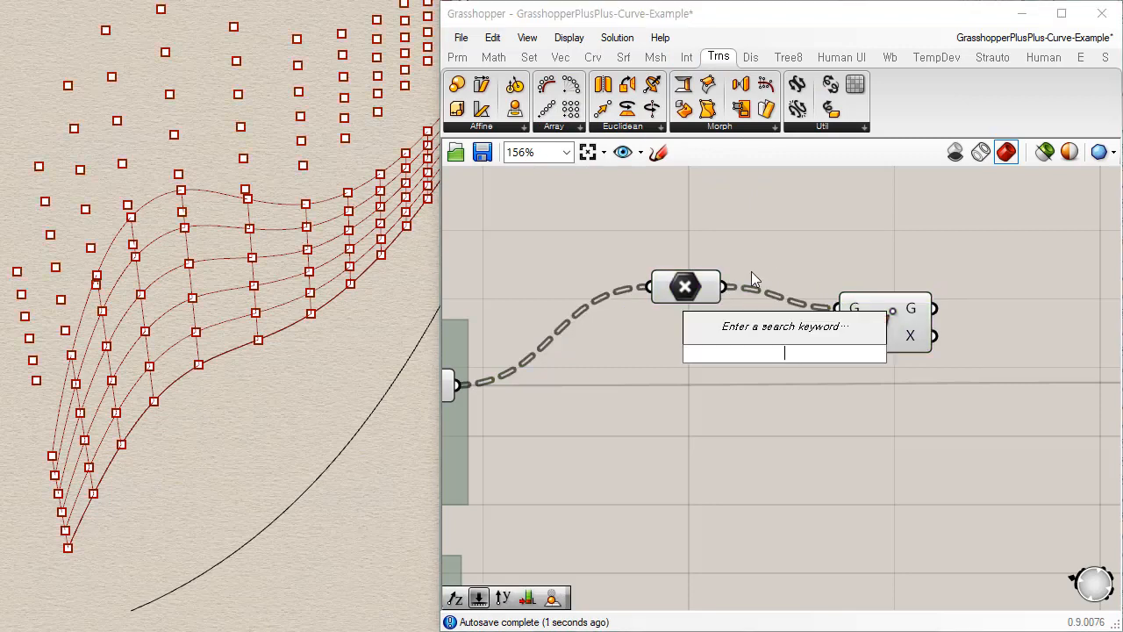
pyautogui.write('x')
pyautogui.press('Return')
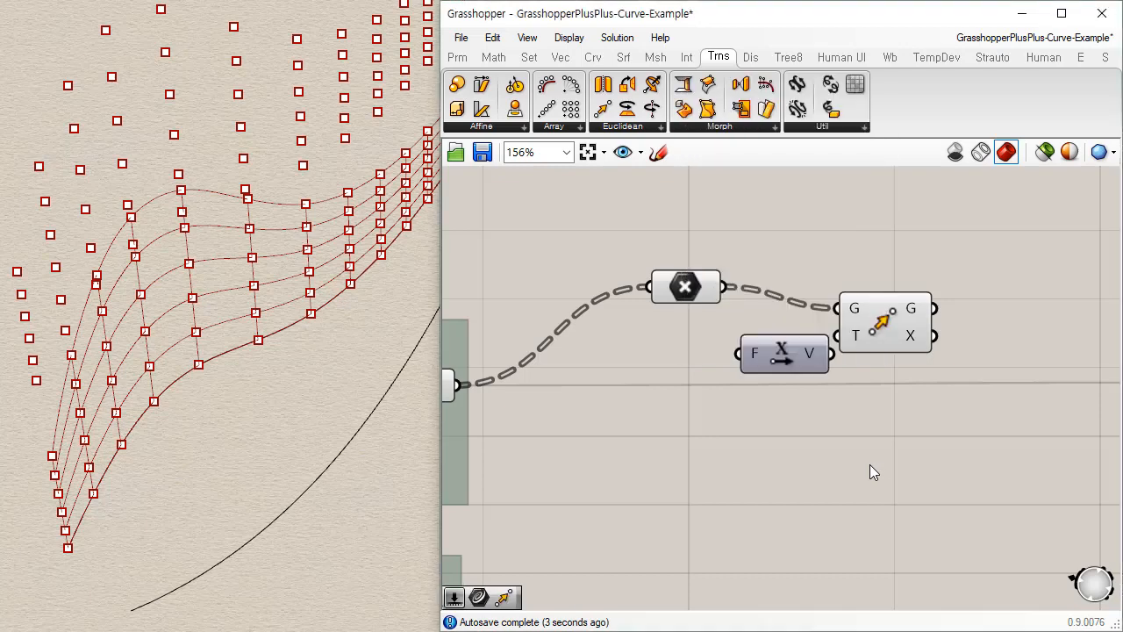
pyautogui.moveTo(751, 351); pyautogui.dragTo(704, 347)
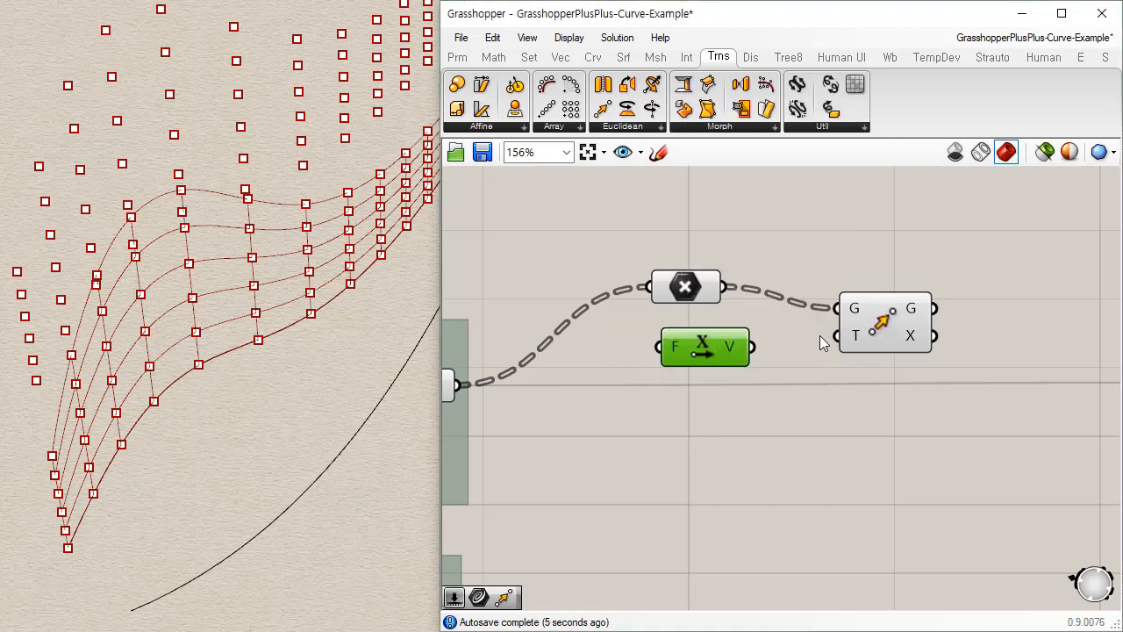
pyautogui.moveTo(840, 339); pyautogui.dragTo(729, 376)
pyautogui.moveTo(886, 331); pyautogui.dragTo(919, 318)
# Create a number slider from 0.1123 and connect it to the Unit X component's factor input
pyautogui.moveTo(141, 461); pyautogui.dragTo(194, 441, button='right')
pyautogui.click(726, 472)
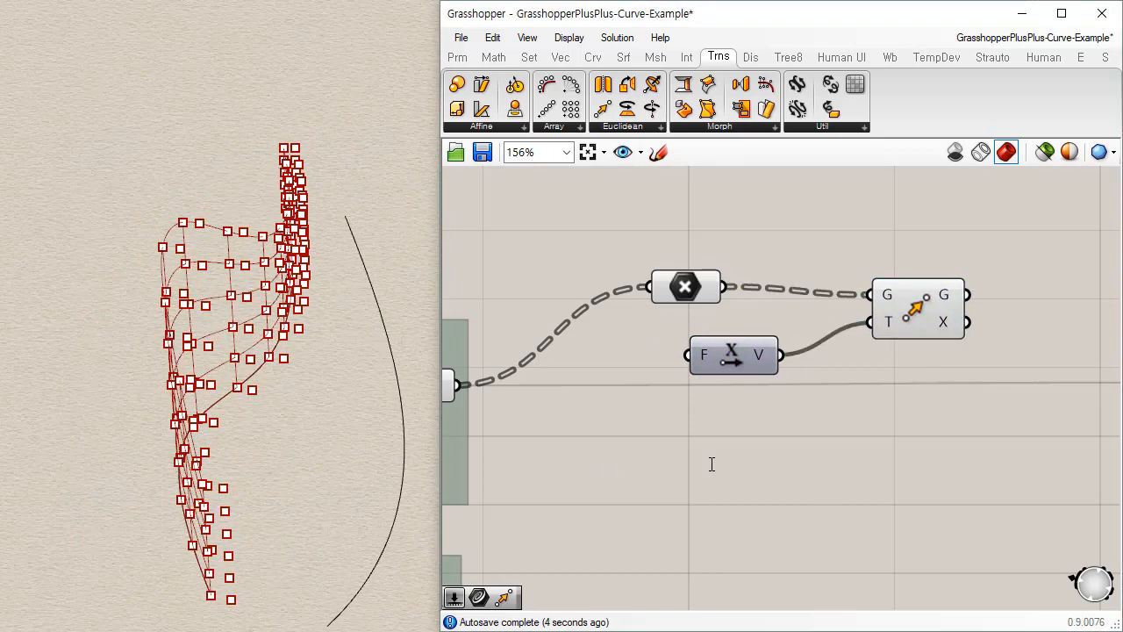
pyautogui.doubleClick(710, 464)
pyautogui.write('0.1123')
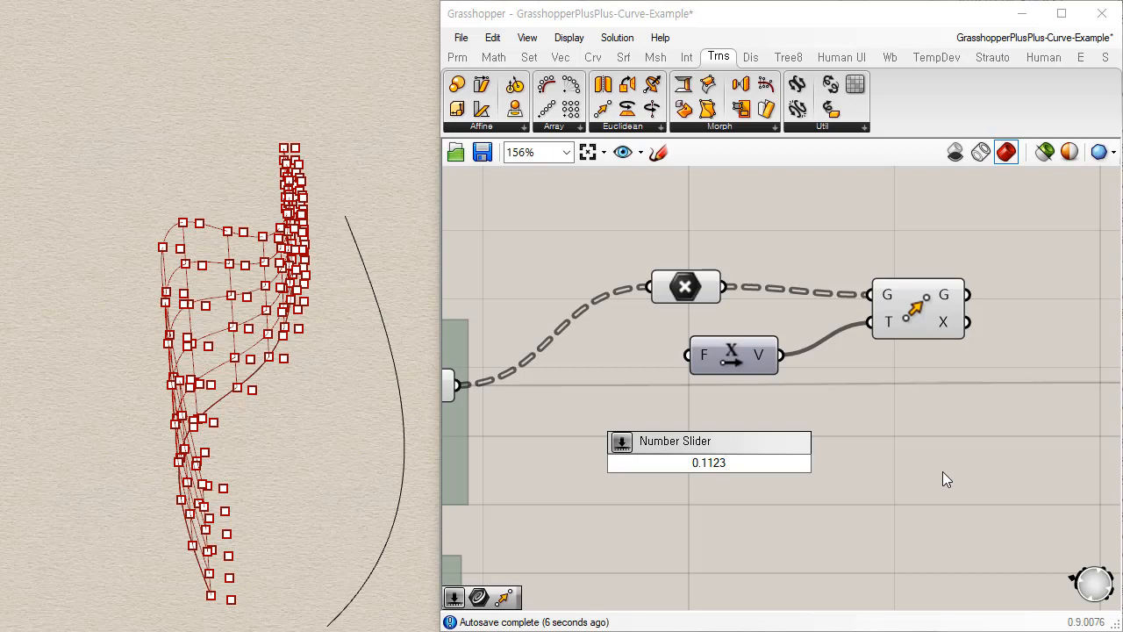
pyautogui.press('Return')
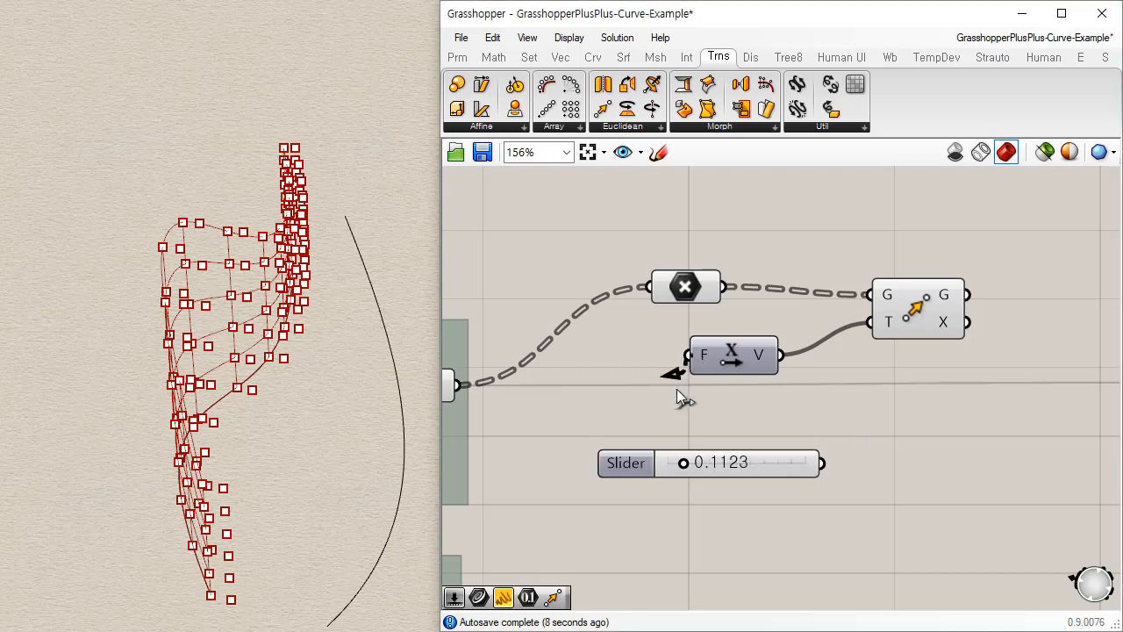
pyautogui.moveTo(677, 398); pyautogui.dragTo(820, 462)
# Set the Factor slider to 0.8208 and highlight the moved points in the model
pyautogui.moveTo(688, 465)
pyautogui.mouseDown()
pyautogui.moveTo(520, 463)
pyautogui.moveTo(707, 463)
pyautogui.moveTo(605, 465)
pyautogui.moveTo(700, 464)
pyautogui.moveTo(678, 462)
pyautogui.mouseUp()
pyautogui.click(929, 304)
pyautogui.moveTo(273, 445); pyautogui.dragTo(183, 456, button='right')
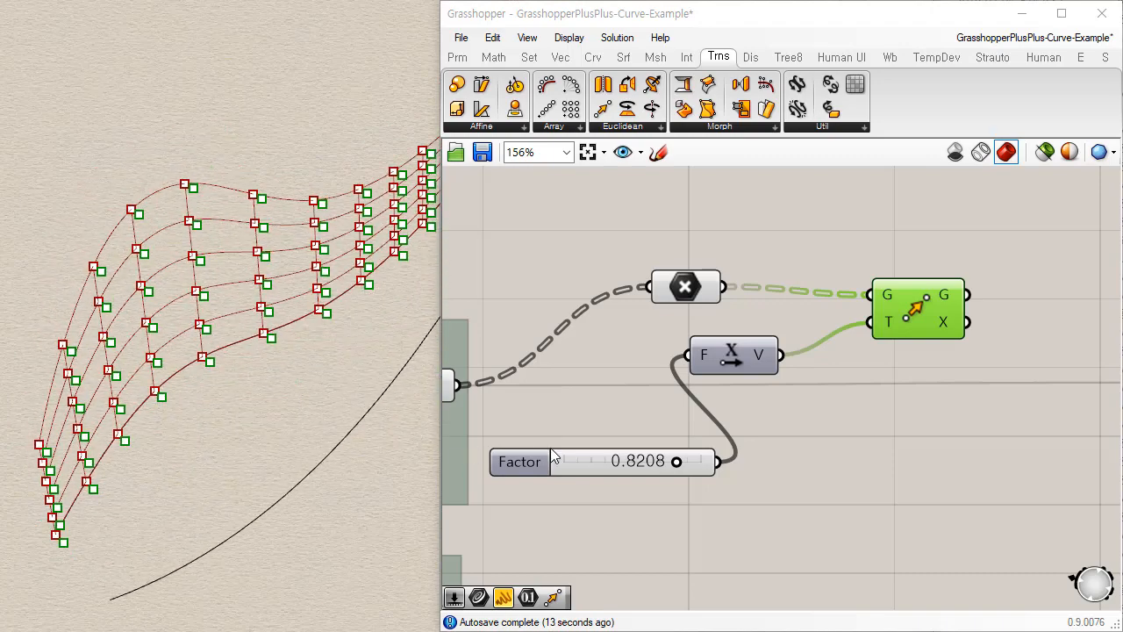
# Shift the Move component so it lines up with the Point parameter and leaves more room between them
pyautogui.click(935, 431)
pyautogui.moveTo(934, 437); pyautogui.dragTo(845, 409, button='right')
pyautogui.moveTo(932, 473); pyautogui.dragTo(542, 285)
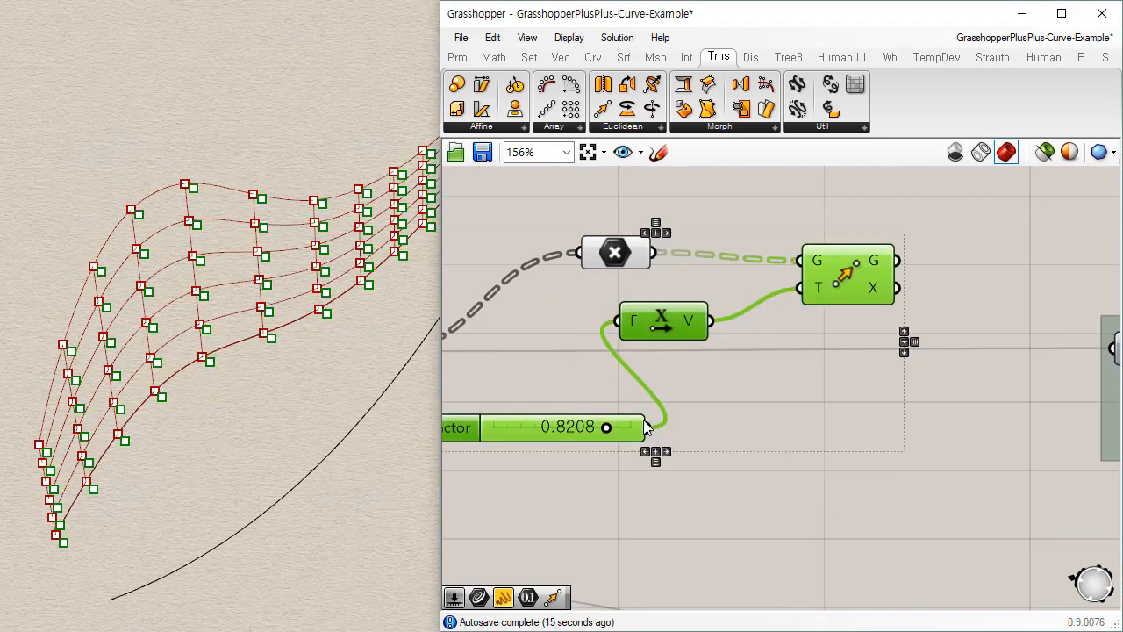
pyautogui.click(835, 455)
pyautogui.moveTo(866, 293); pyautogui.dragTo(900, 285)
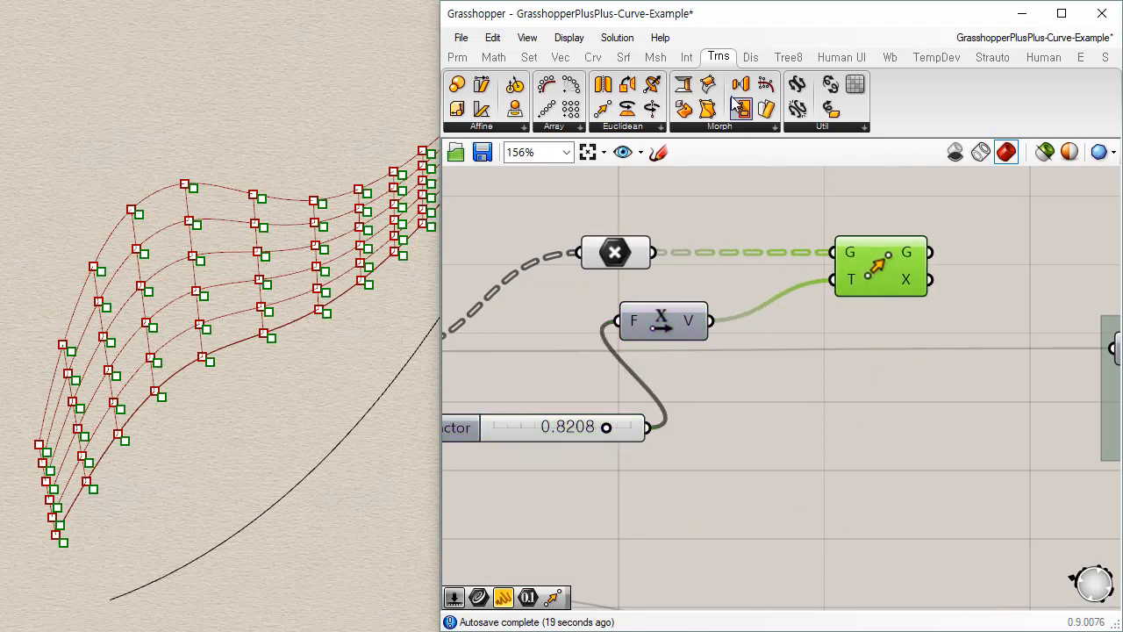
# Add a Perp Frames component below the Unit X vector component
pyautogui.click(596, 59)
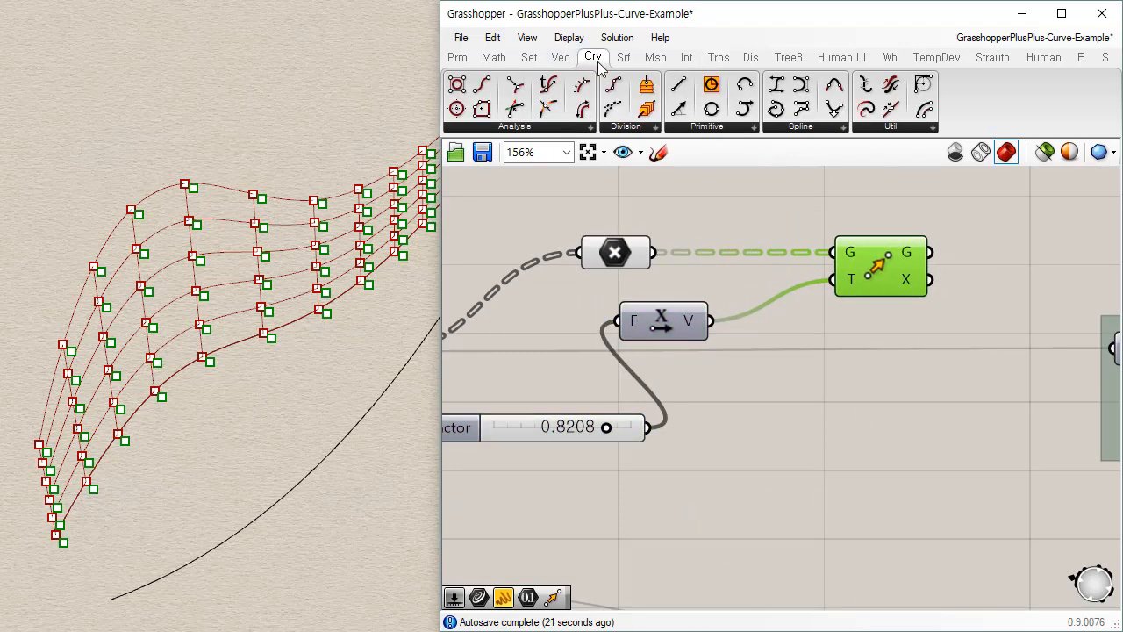
pyautogui.click(591, 129)
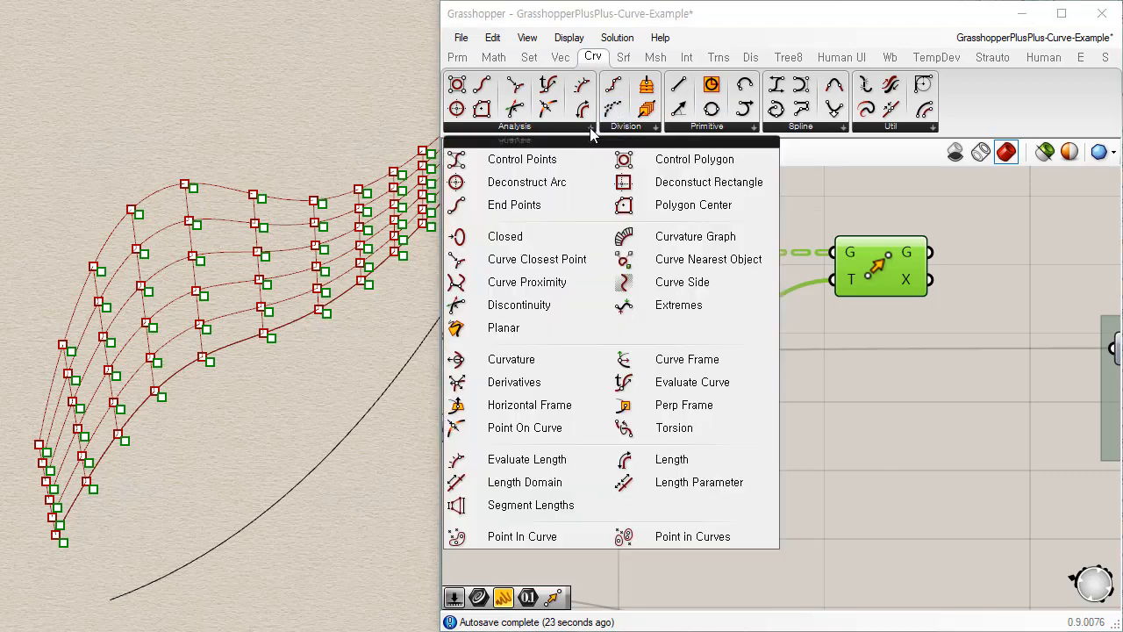
pyautogui.click(637, 131)
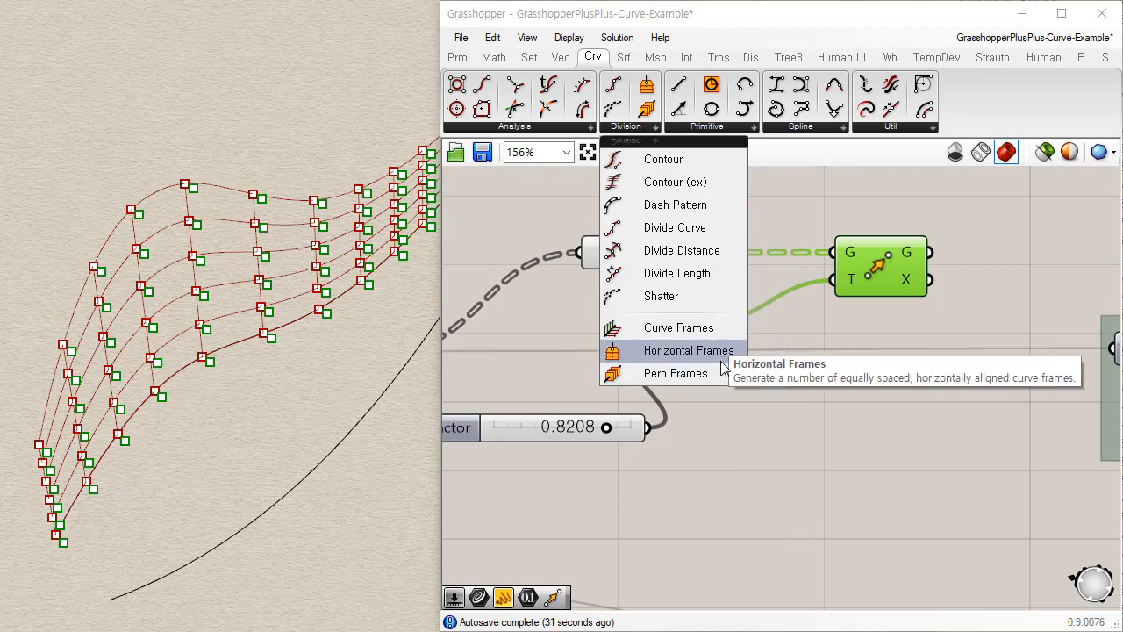
pyautogui.click(675, 373)
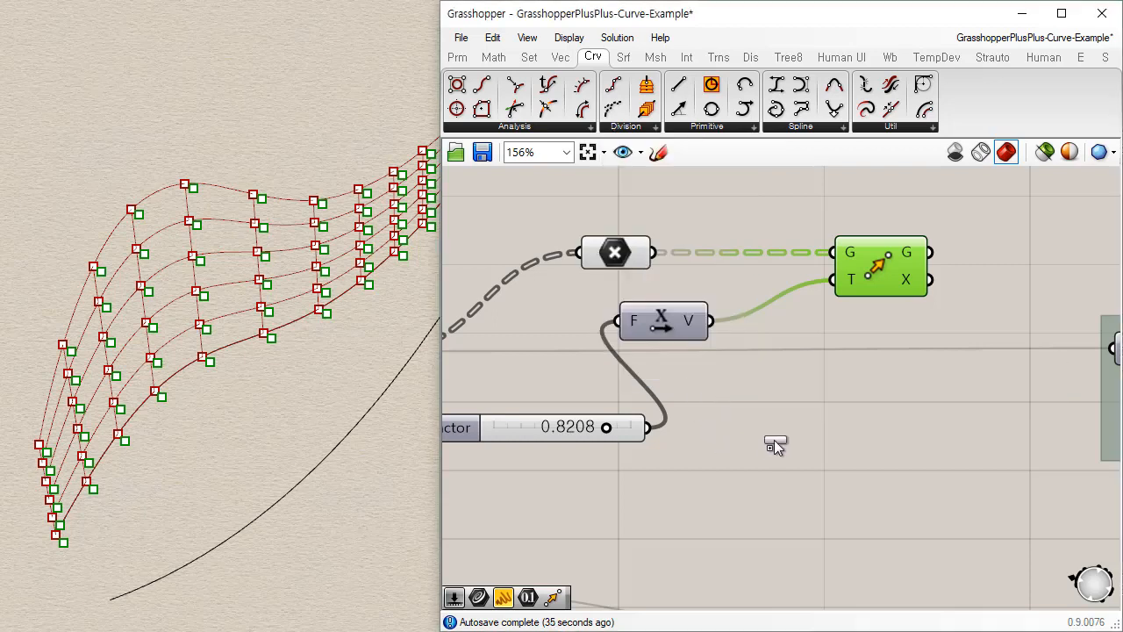
pyautogui.click(776, 441)
pyautogui.moveTo(652, 256); pyautogui.dragTo(670, 277)
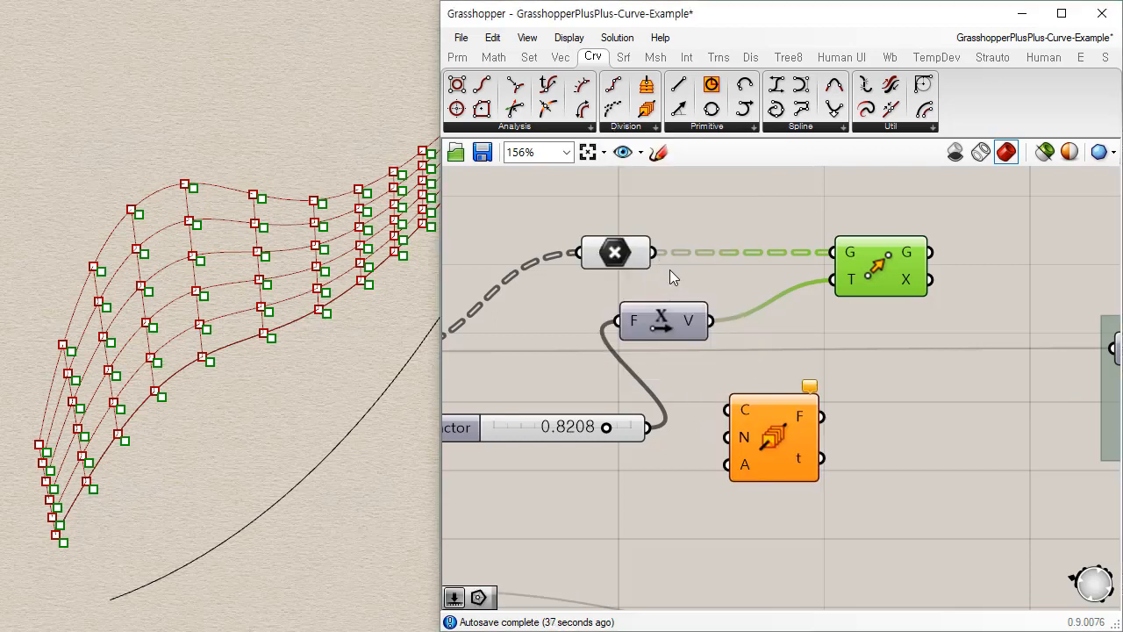
# Delete the Factor number slider that drives the Unit X component
pyautogui.moveTo(563, 467); pyautogui.dragTo(750, 416, button='right')
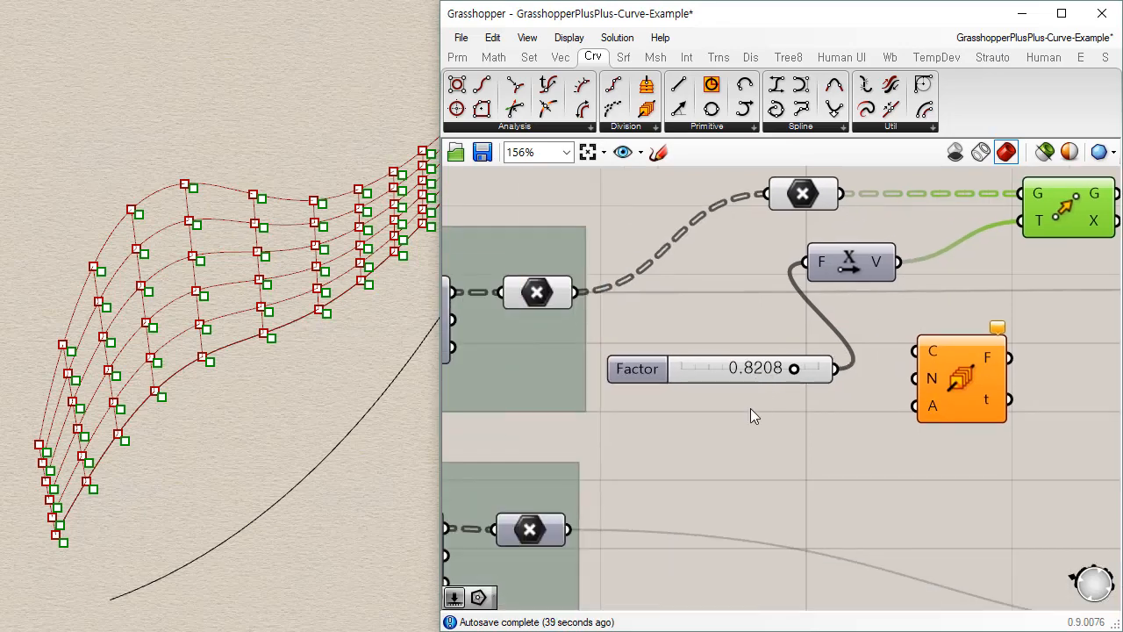
pyautogui.scroll(-3, 750, 416)
pyautogui.click(725, 389)
pyautogui.press('Delete')
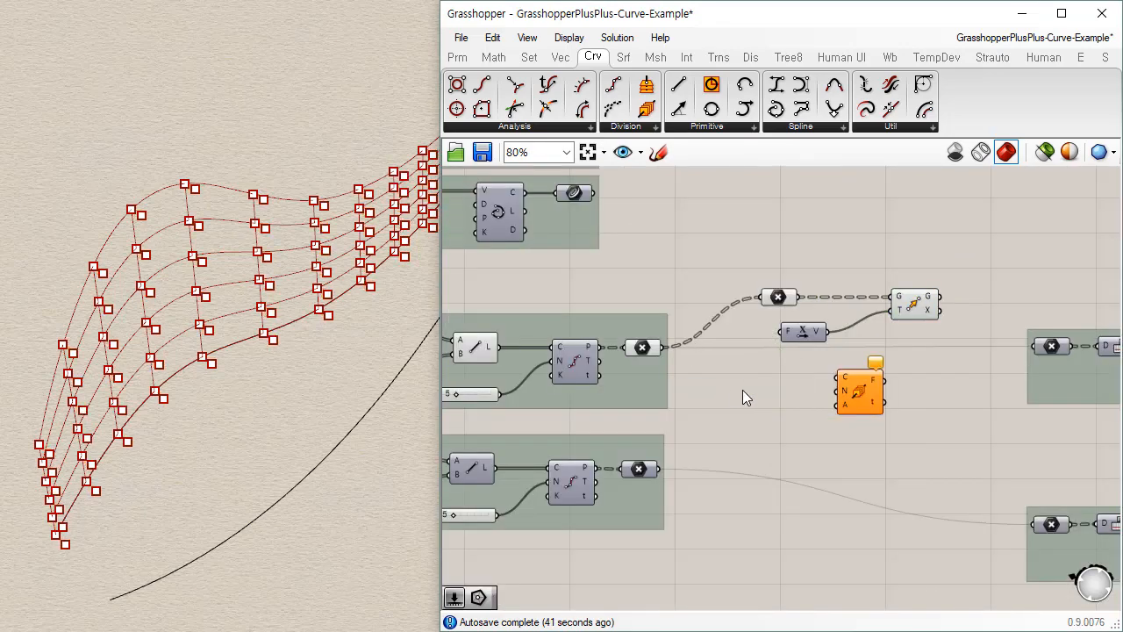
# Move the Perp Frames component to the empty canvas area below the first group, which divides the two source curves
pyautogui.scroll(-3, 745, 394)
pyautogui.scroll(2, 679, 385)
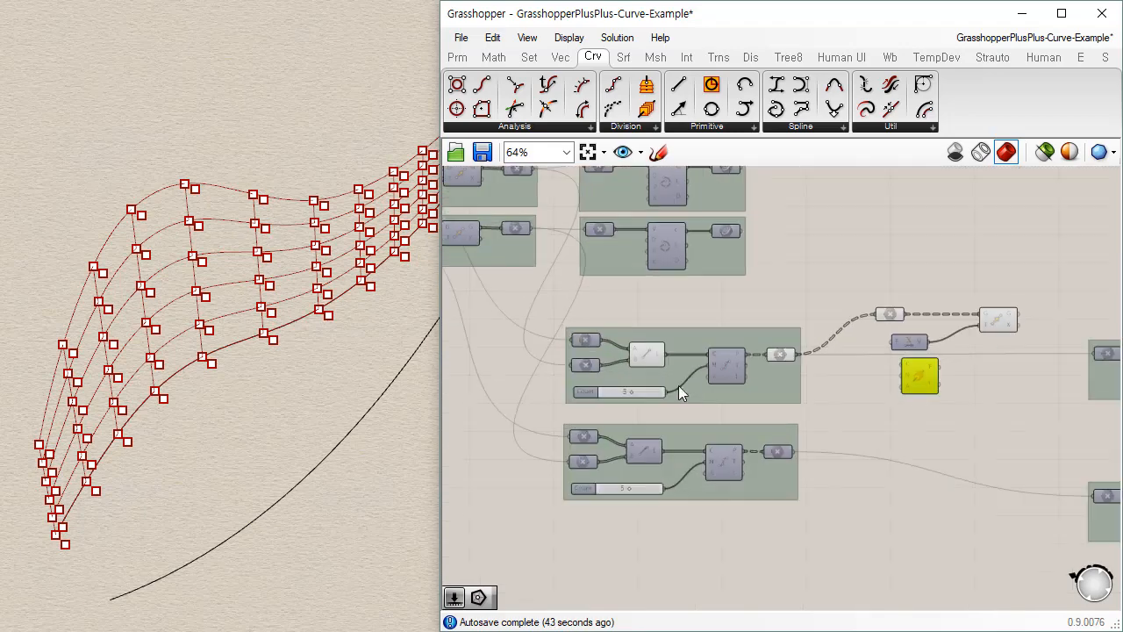
pyautogui.moveTo(518, 337); pyautogui.dragTo(640, 372, button='right')
pyautogui.moveTo(1050, 417); pyautogui.dragTo(520, 354)
pyautogui.moveTo(507, 356); pyautogui.dragTo(874, 418, button='right')
pyautogui.moveTo(874, 417); pyautogui.dragTo(626, 425)
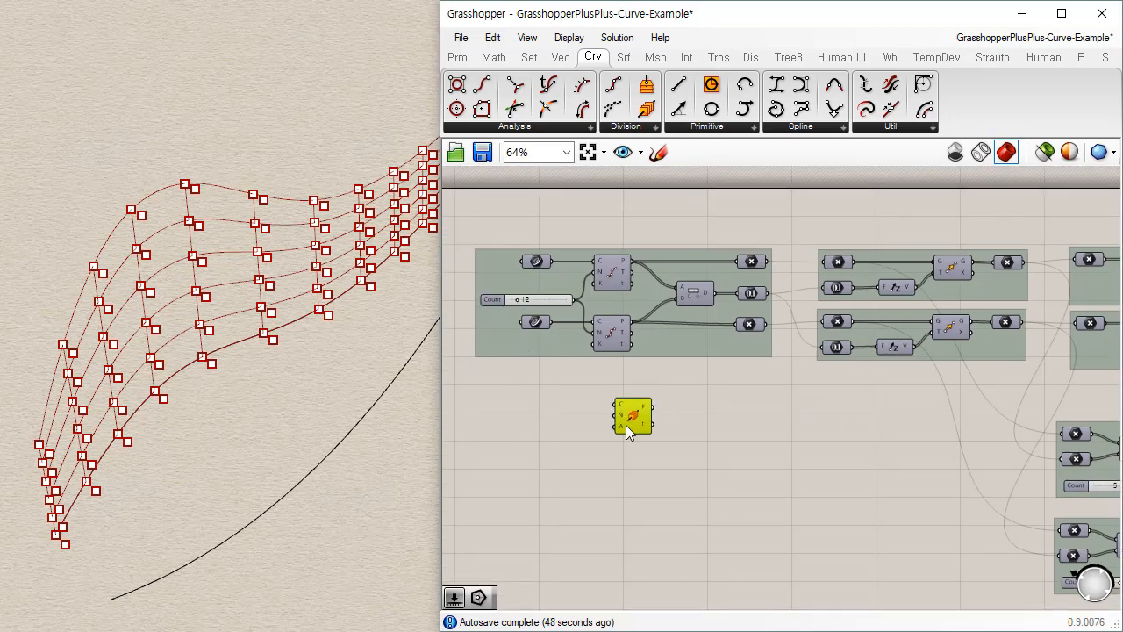
# Connect the upper Curve parameter and the Count slider to the Perp Frames component's curve and count inputs
pyautogui.scroll(3, 626, 424)
pyautogui.moveTo(579, 359); pyautogui.dragTo(591, 414, button='right')
pyautogui.moveTo(533, 195); pyautogui.dragTo(726, 524)
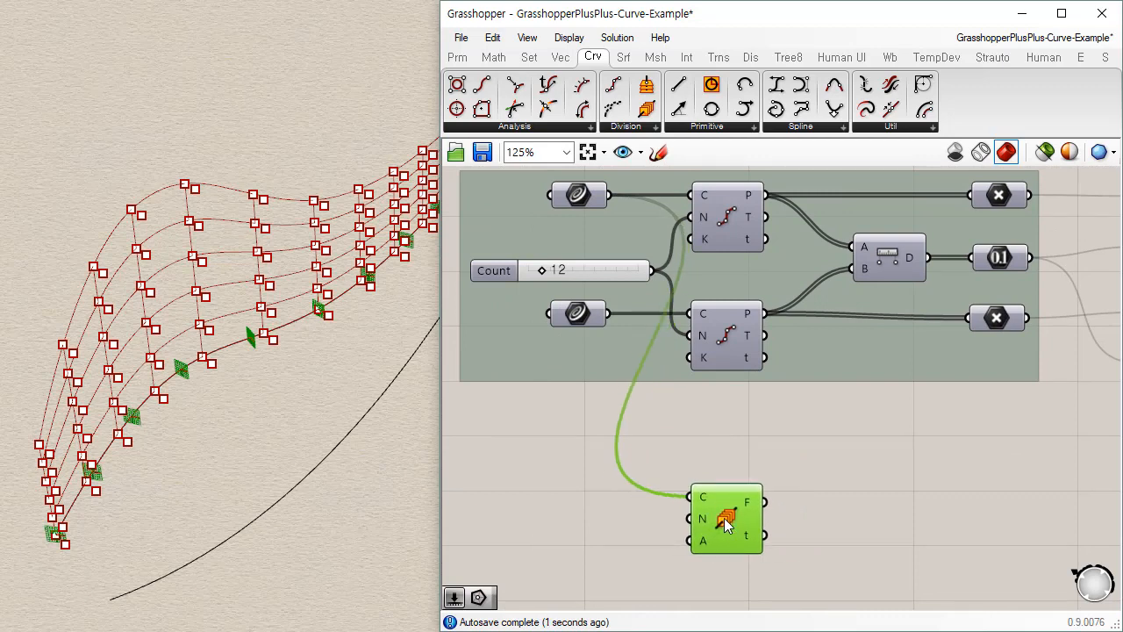
pyautogui.click(605, 274)
pyautogui.moveTo(654, 270); pyautogui.dragTo(687, 518)
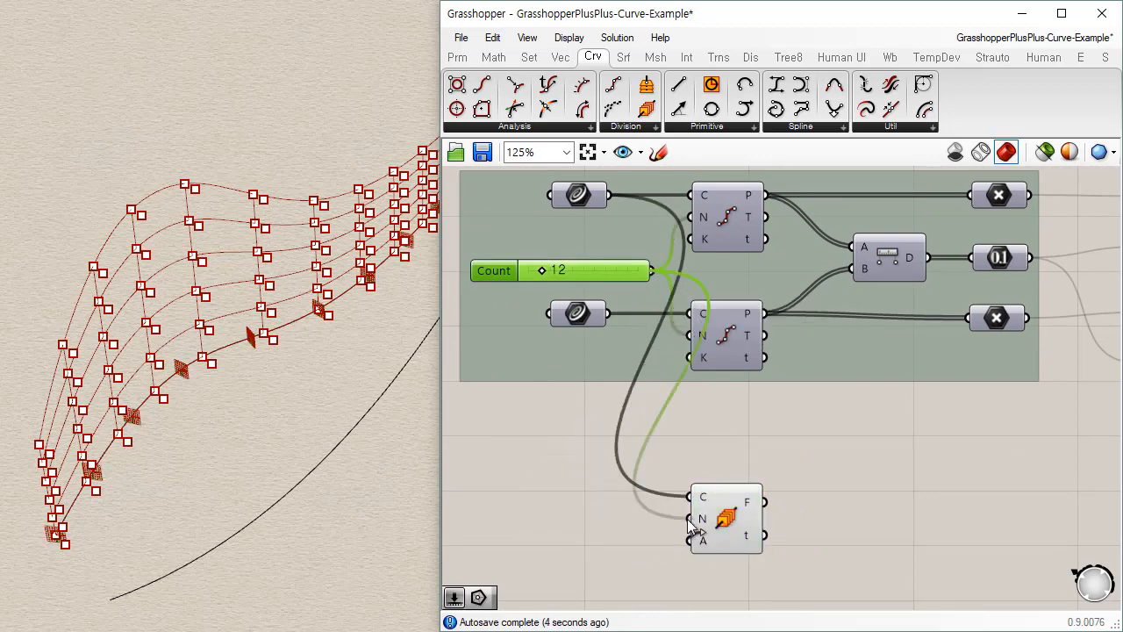
pyautogui.moveTo(736, 528); pyautogui.dragTo(738, 511)
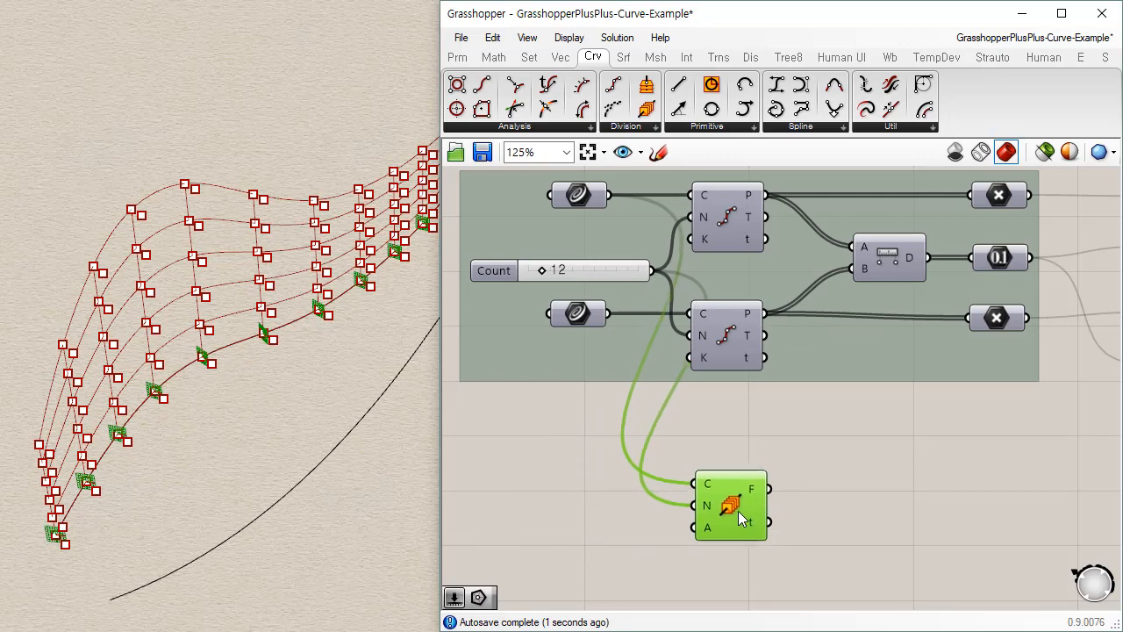
pyautogui.click(818, 547)
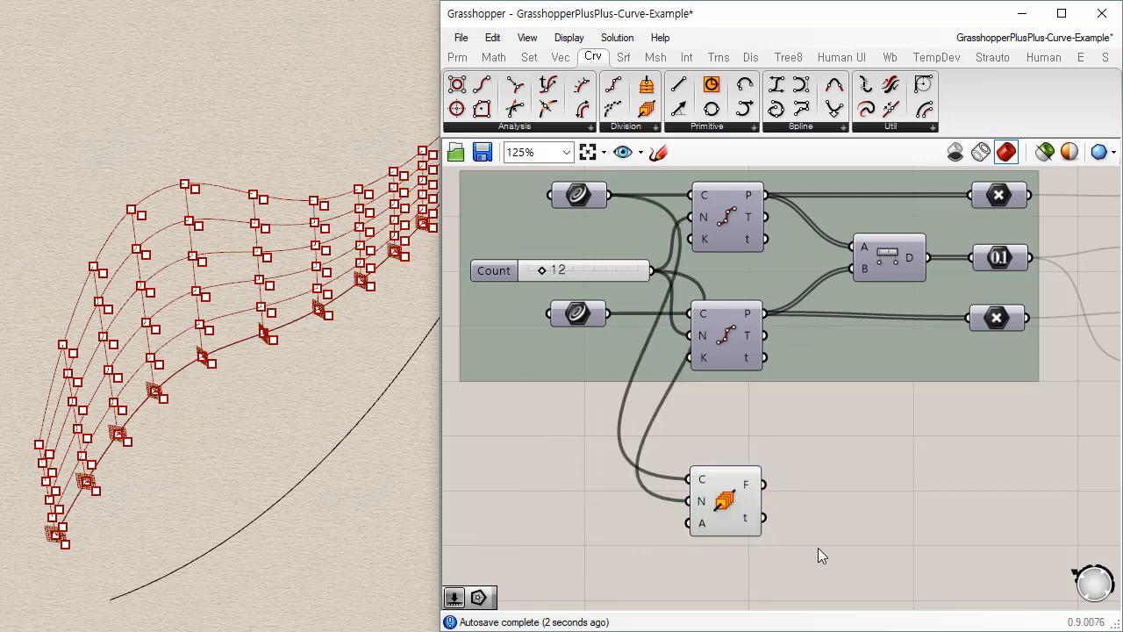
# Turn off the preview of Perp Frames and of the Point, Unit X and Move components beside the upper grid
pyautogui.click(725, 509)
pyautogui.scroll(-5, 798, 464)
pyautogui.moveTo(1060, 454); pyautogui.dragTo(756, 354, button='right')
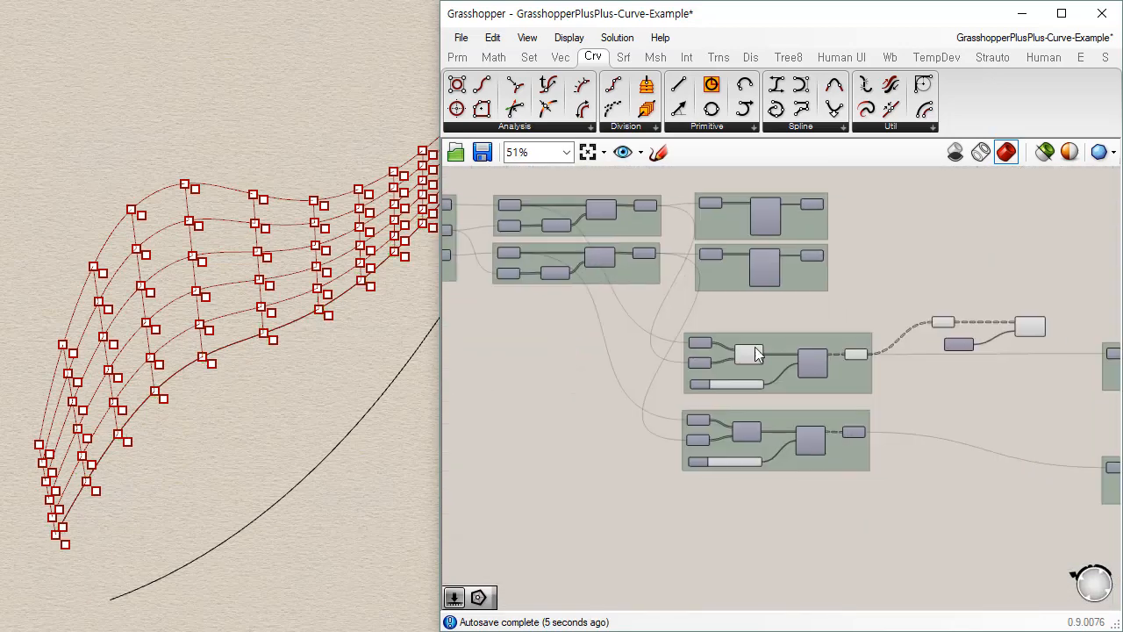
pyautogui.moveTo(1049, 279); pyautogui.dragTo(896, 356)
pyautogui.rightClick(917, 356)
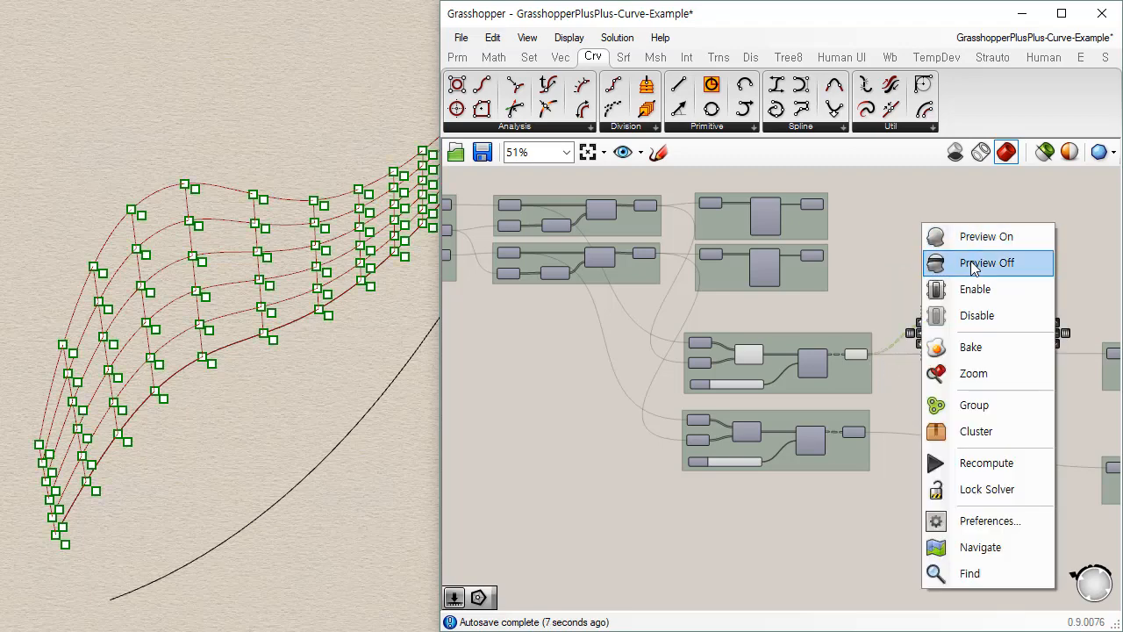
pyautogui.click(968, 261)
# Turn the preview of the Perp Frames component back on
pyautogui.moveTo(654, 382); pyautogui.dragTo(724, 324, button='right')
pyautogui.scroll(5, 619, 287)
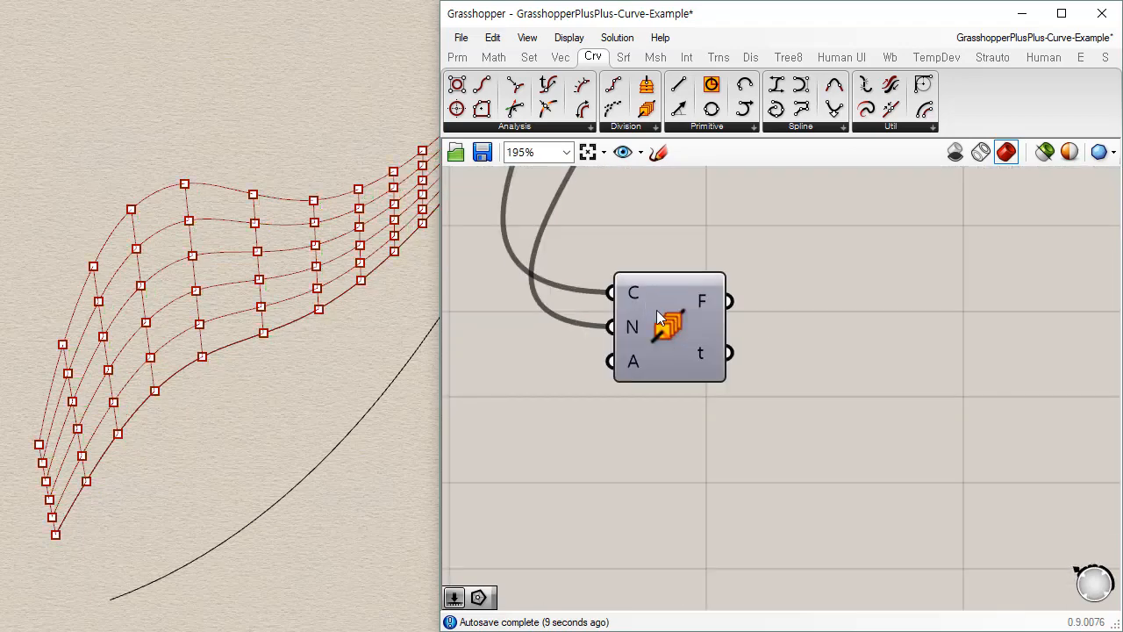
pyautogui.moveTo(682, 339); pyautogui.dragTo(689, 350)
pyautogui.hotkey('ctrl', 'q')
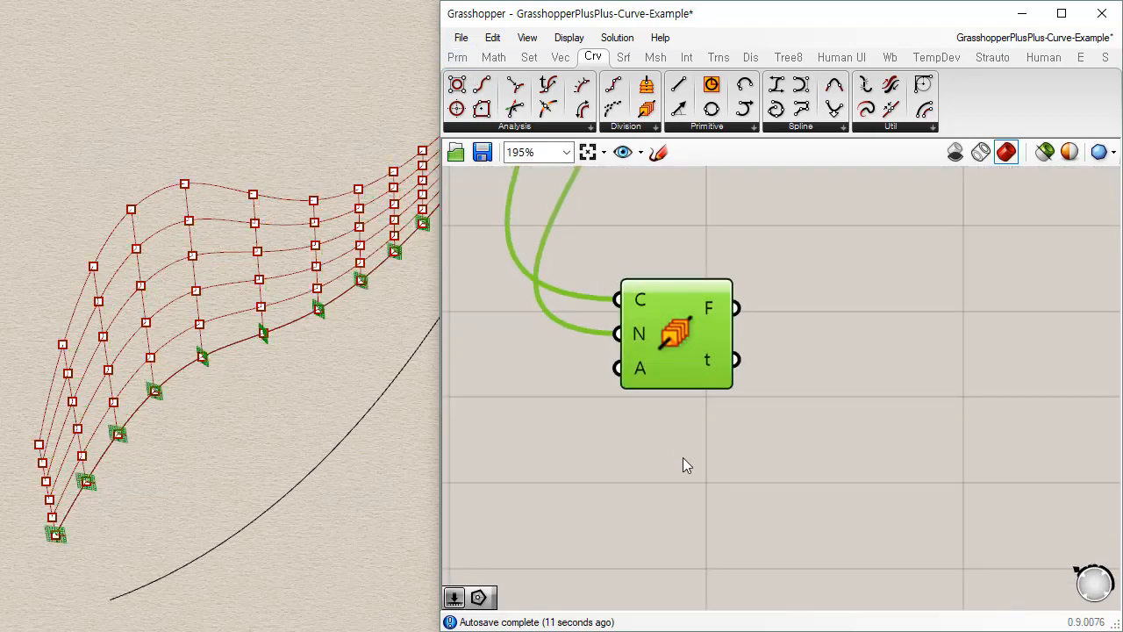
# Examine the orientation and axes of the perpendicular frames along the lower curve in the model
pyautogui.click(682, 458)
pyautogui.scroll(4, 165, 423)
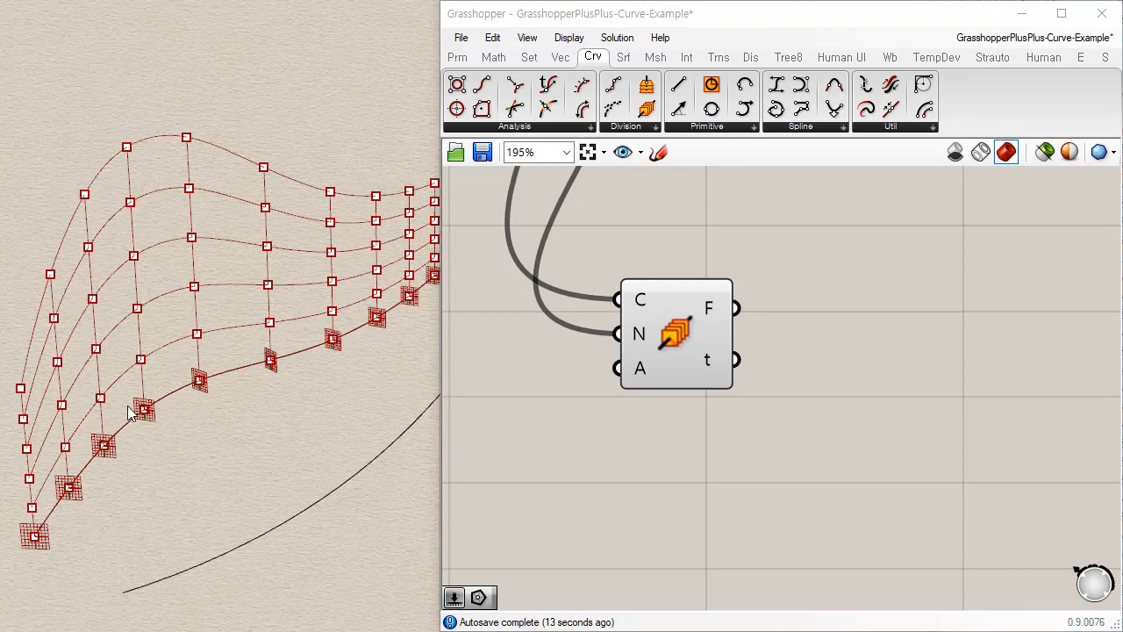
pyautogui.scroll(5, 124, 418)
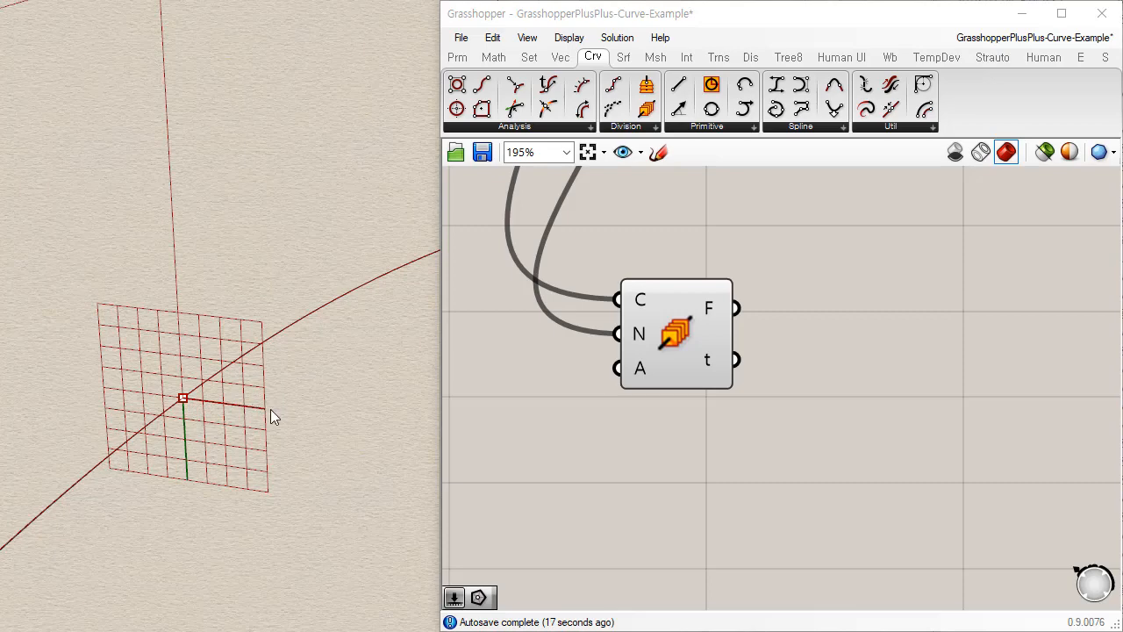
pyautogui.scroll(-6, 274, 442)
pyautogui.moveTo(218, 577); pyautogui.dragTo(153, 576, button='right')
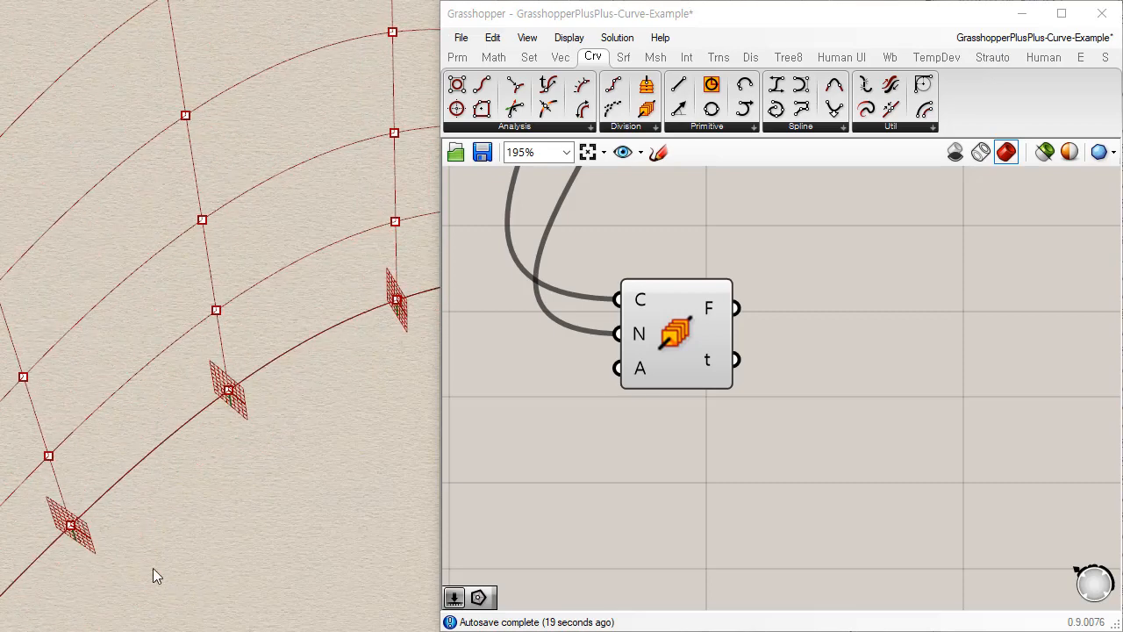
pyautogui.moveTo(188, 505); pyautogui.dragTo(230, 430, button='right')
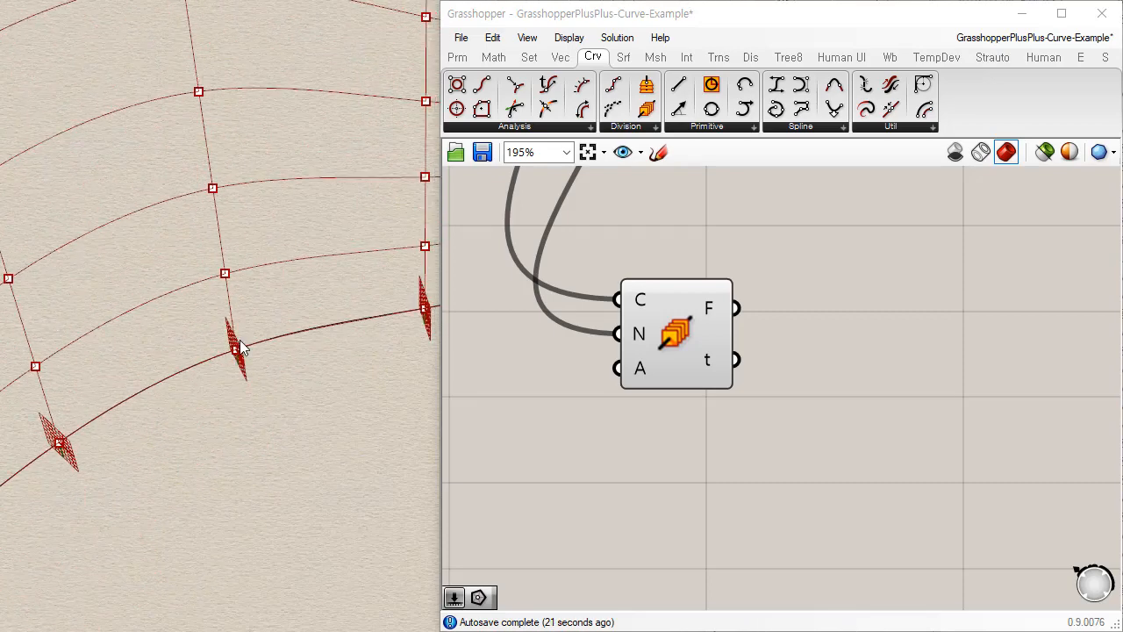
pyautogui.scroll(6, 235, 355)
pyautogui.moveTo(289, 406); pyautogui.dragTo(246, 544, button='right')
pyautogui.scroll(-12, 149, 573)
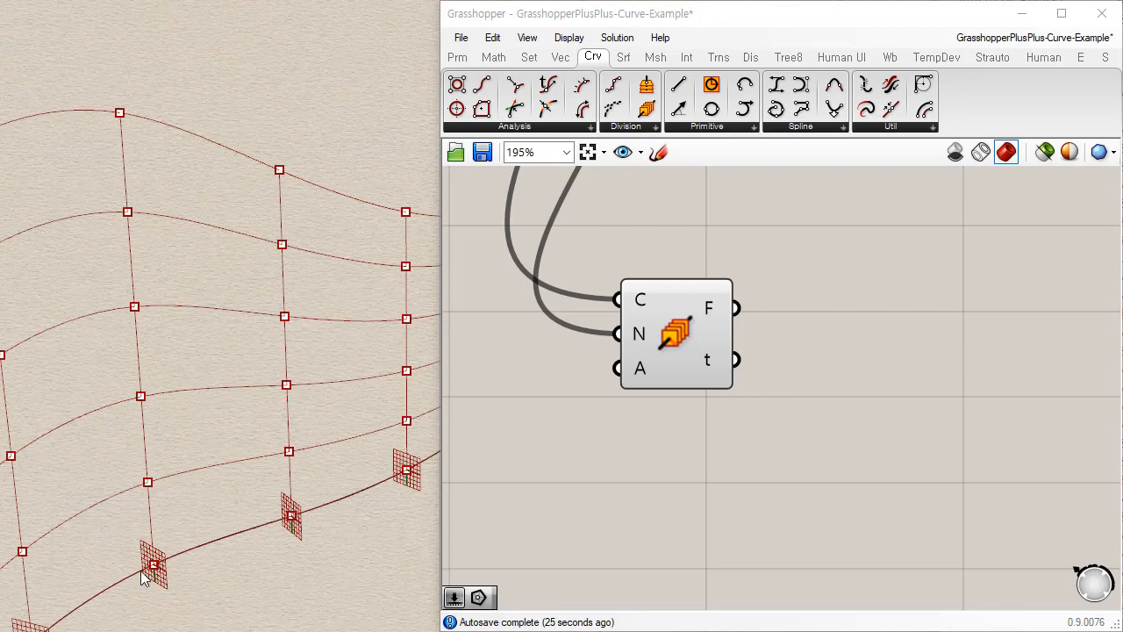
pyautogui.moveTo(324, 492); pyautogui.dragTo(238, 548, button='right')
pyautogui.scroll(4, 344, 374)
pyautogui.scroll(5, 342, 376)
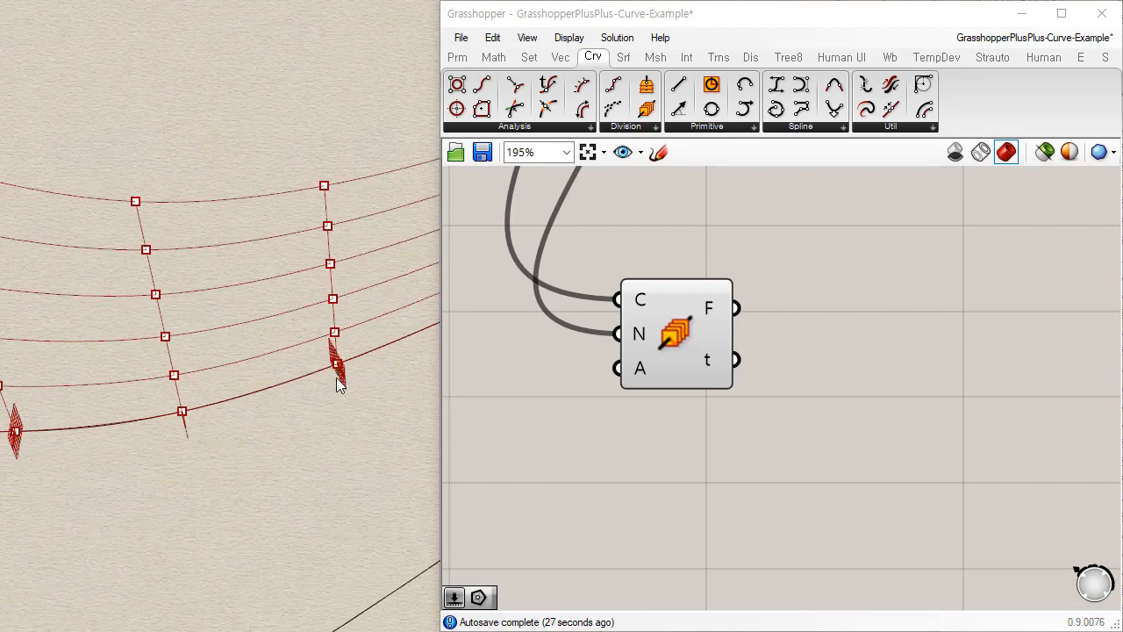
pyautogui.click(636, 373)
pyautogui.scroll(4, 341, 388)
pyautogui.moveTo(343, 387); pyautogui.dragTo(416, 356, button='right')
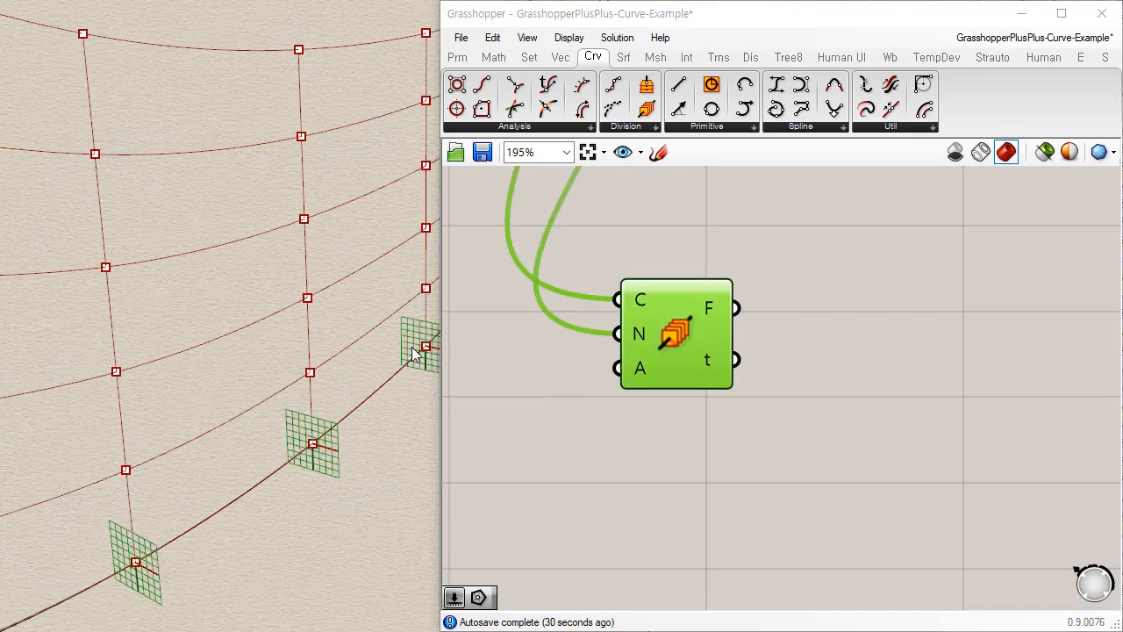
pyautogui.moveTo(303, 522)
pyautogui.mouseDown(button='right')
pyautogui.moveTo(370, 458)
pyautogui.moveTo(386, 418)
pyautogui.moveTo(359, 365)
pyautogui.moveTo(183, 409)
pyautogui.moveTo(143, 562)
pyautogui.moveTo(288, 512)
pyautogui.moveTo(65, 500)
pyautogui.moveTo(125, 574)
pyautogui.moveTo(70, 535)
pyautogui.moveTo(38, 534)
pyautogui.moveTo(91, 531)
pyautogui.moveTo(40, 532)
pyautogui.mouseUp(button='right')
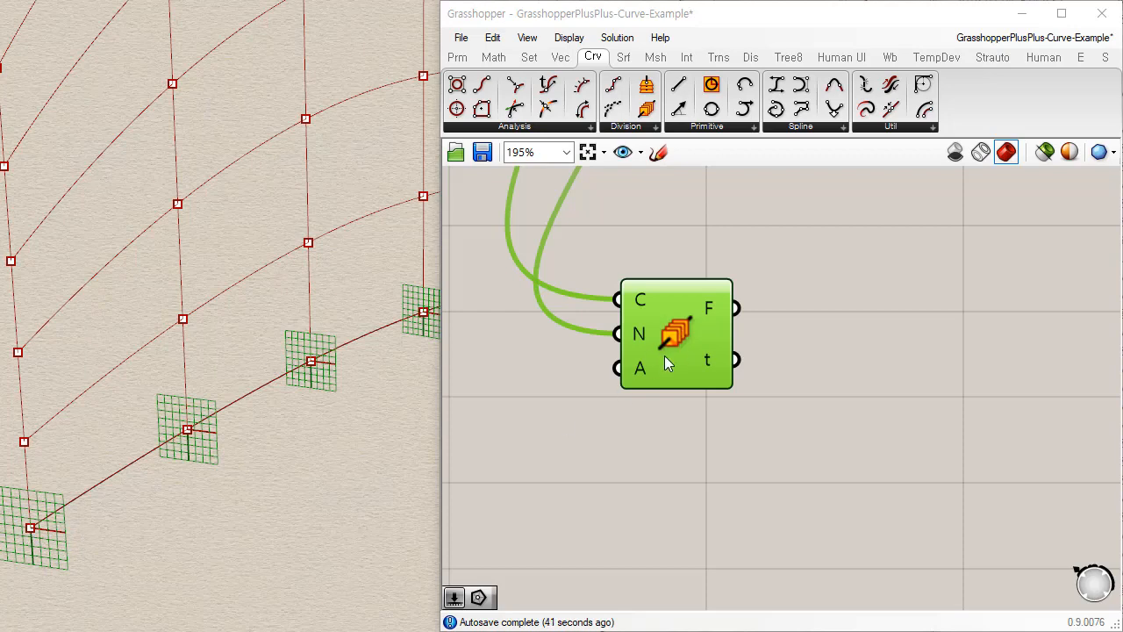
# Reposition the Perp Frames component on the canvas and inspect its Frames output
pyautogui.moveTo(678, 340); pyautogui.dragTo(765, 317)
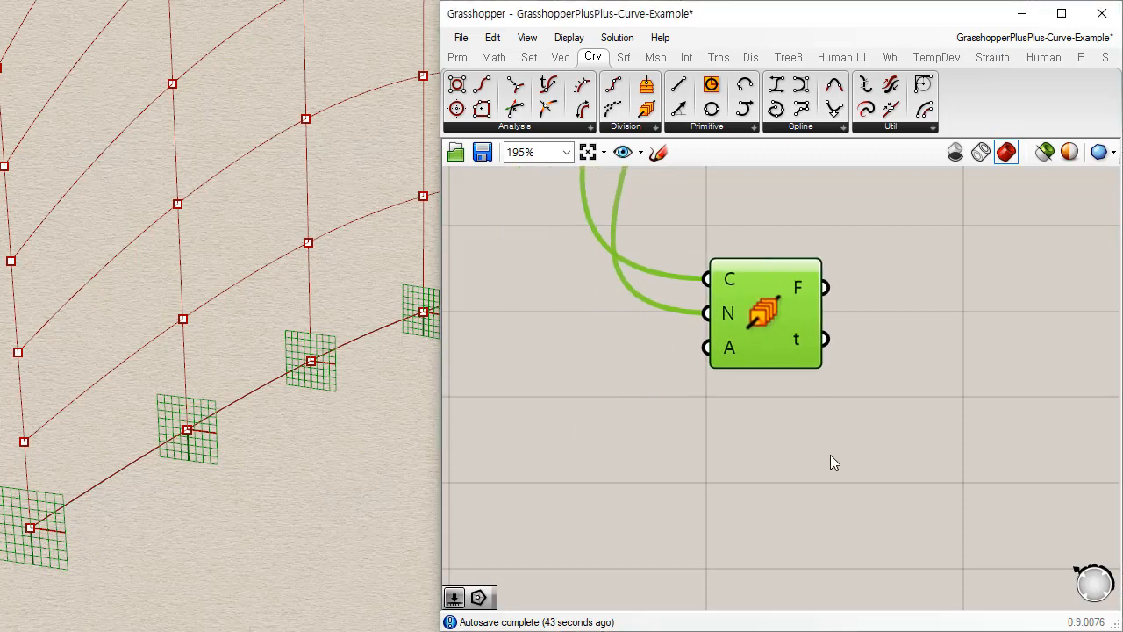
pyautogui.click(830, 454)
pyautogui.moveTo(648, 380); pyautogui.dragTo(538, 470, button='right')
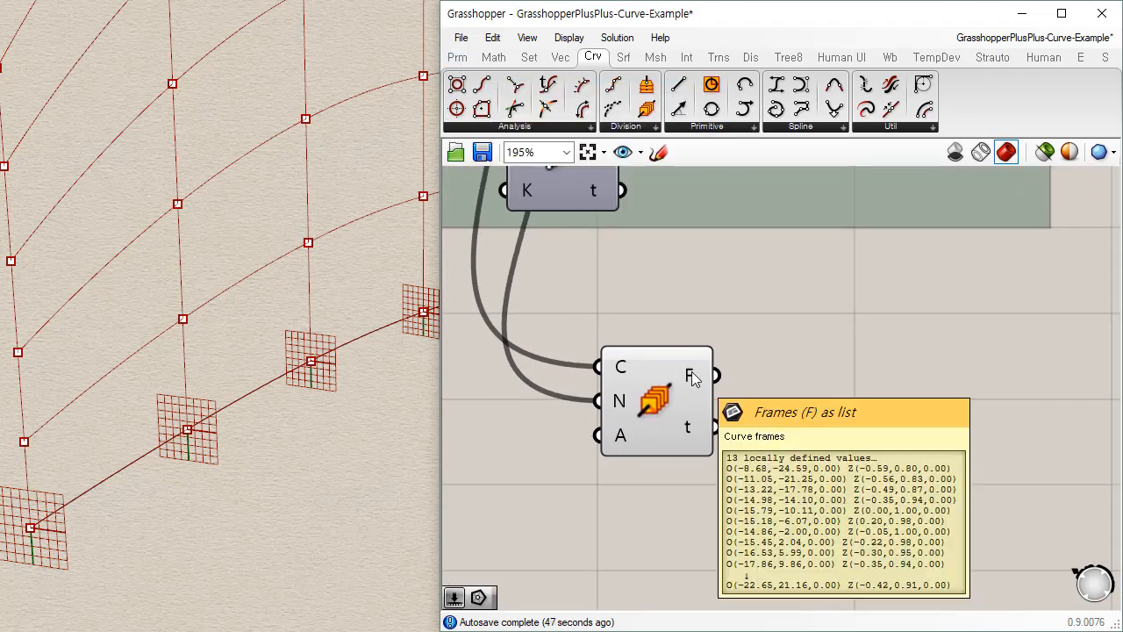
# Add a Deconstruct Plane component and connect the Frames output of Perp Frames to its plane input
pyautogui.moveTo(727, 308); pyautogui.dragTo(618, 301, button='right')
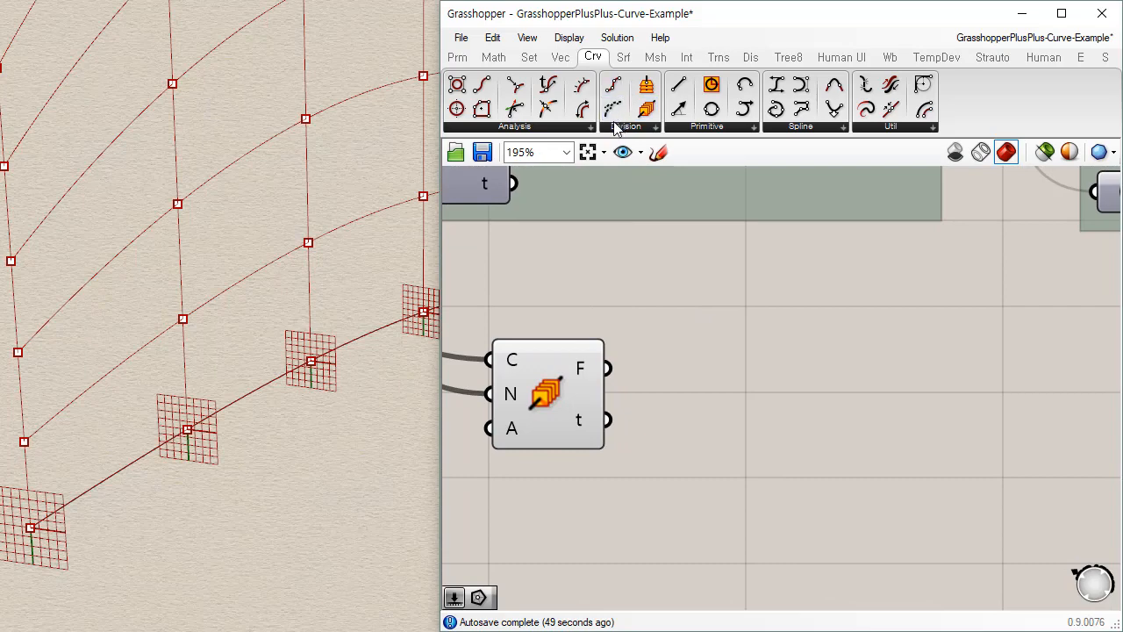
pyautogui.click(559, 56)
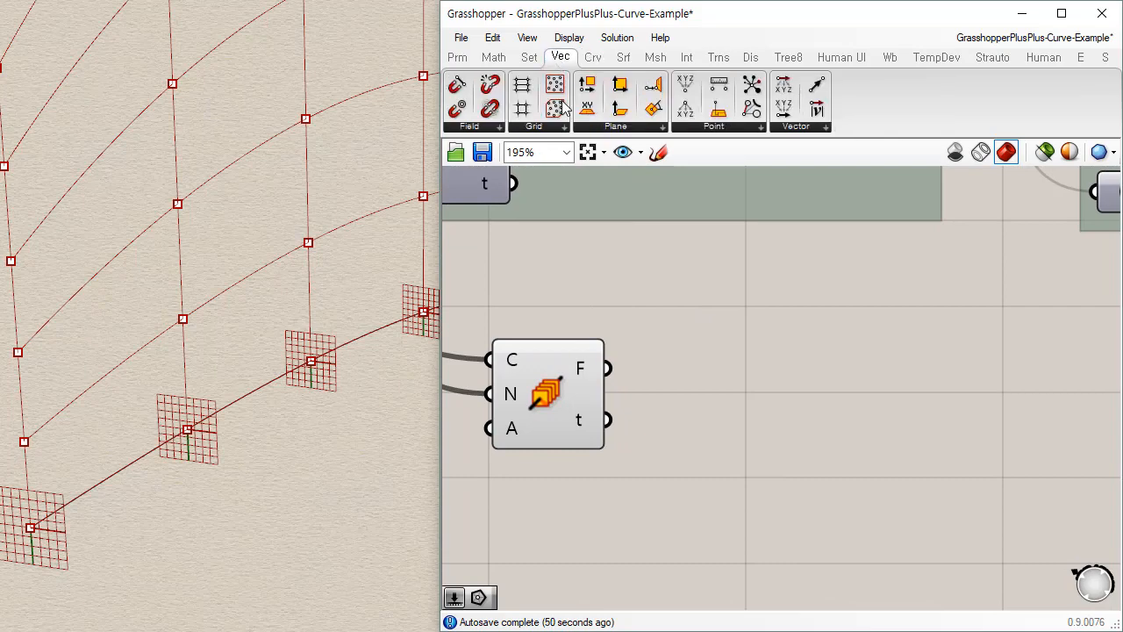
pyautogui.click(629, 128)
pyautogui.moveTo(632, 168); pyautogui.dragTo(689, 345)
pyautogui.moveTo(608, 370); pyautogui.dragTo(685, 382)
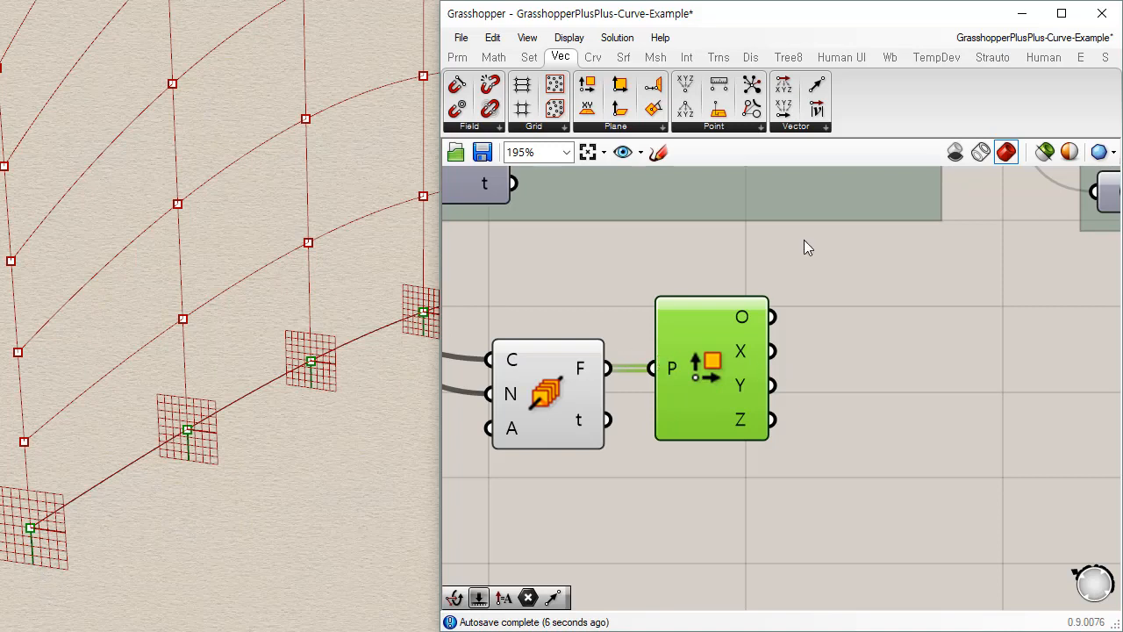
pyautogui.moveTo(606, 243); pyautogui.dragTo(618, 299, button='right')
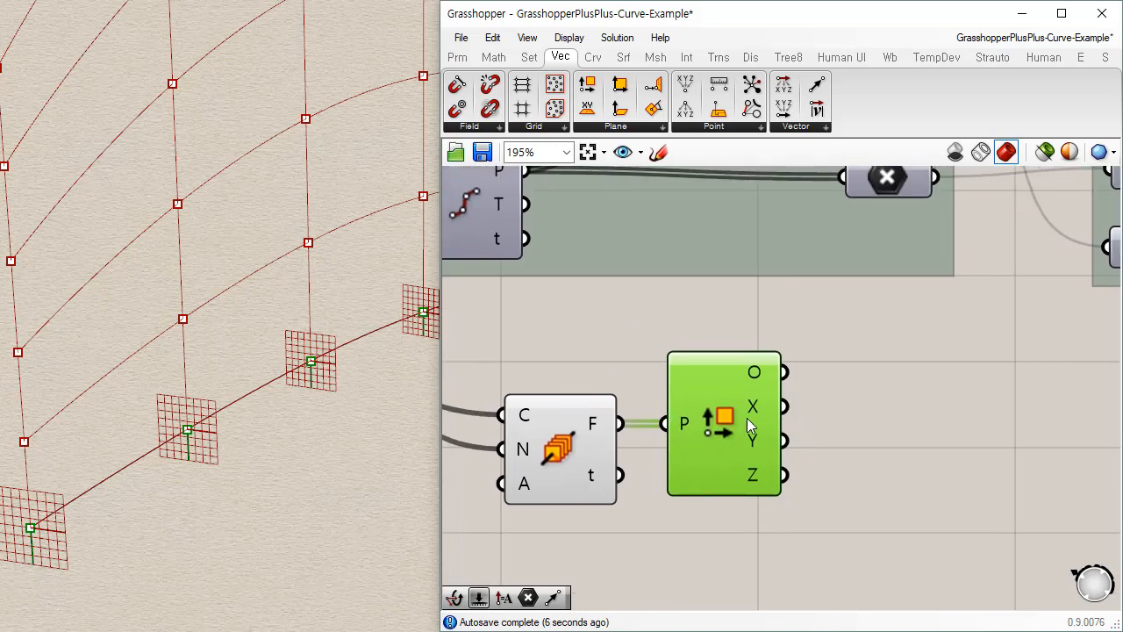
# Add a Reverse vector component beside the Deconstruct Plane component
pyautogui.click(460, 59)
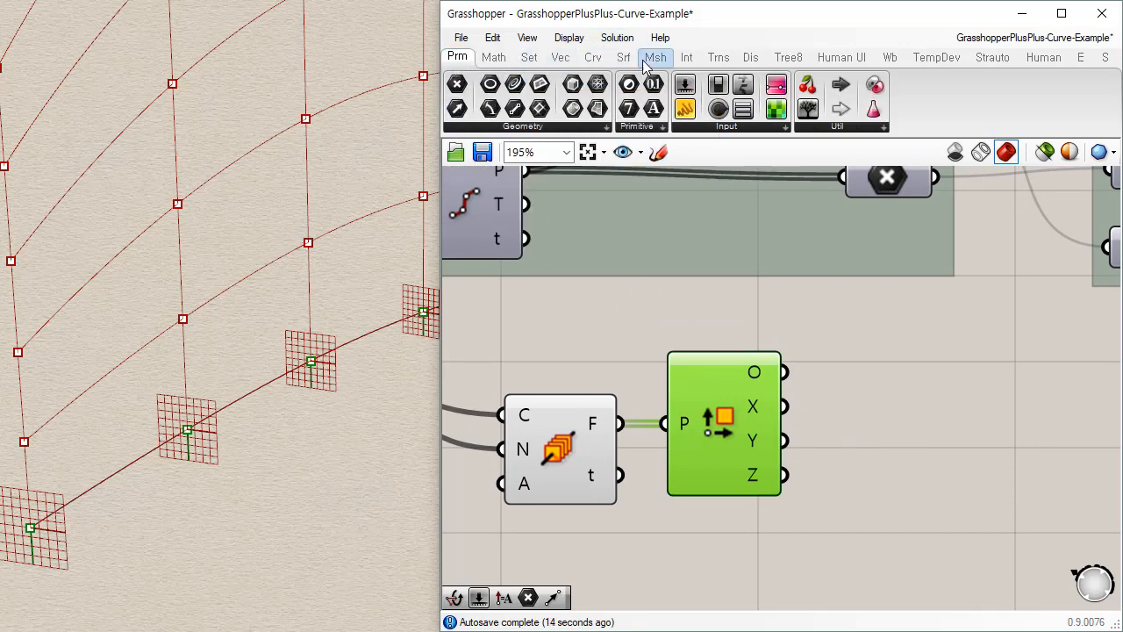
pyautogui.click(561, 59)
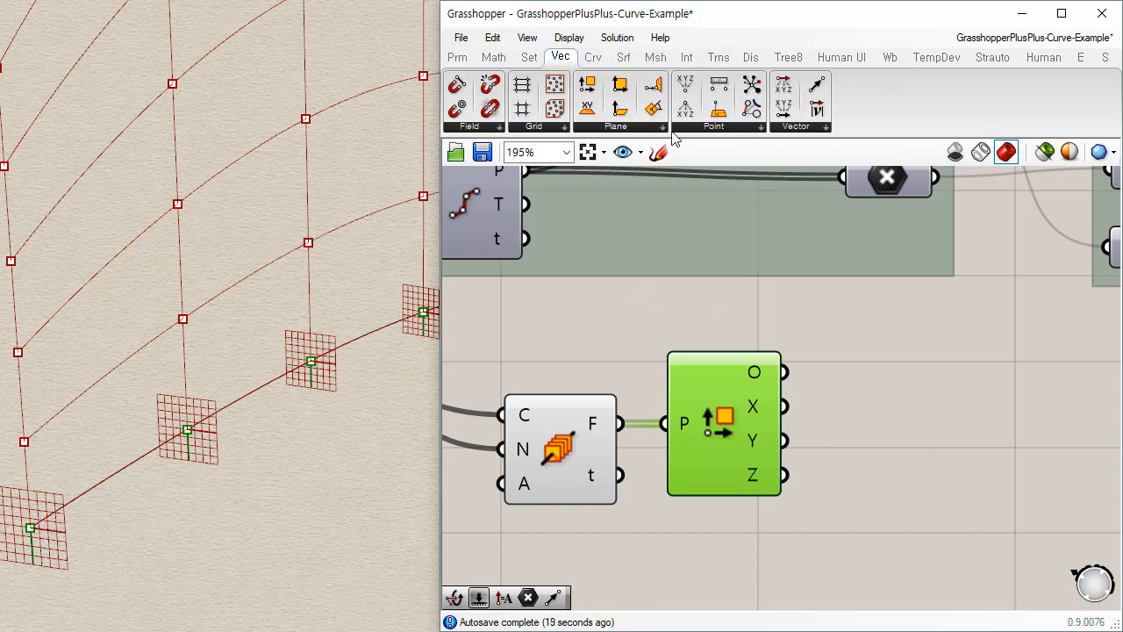
pyautogui.click(796, 128)
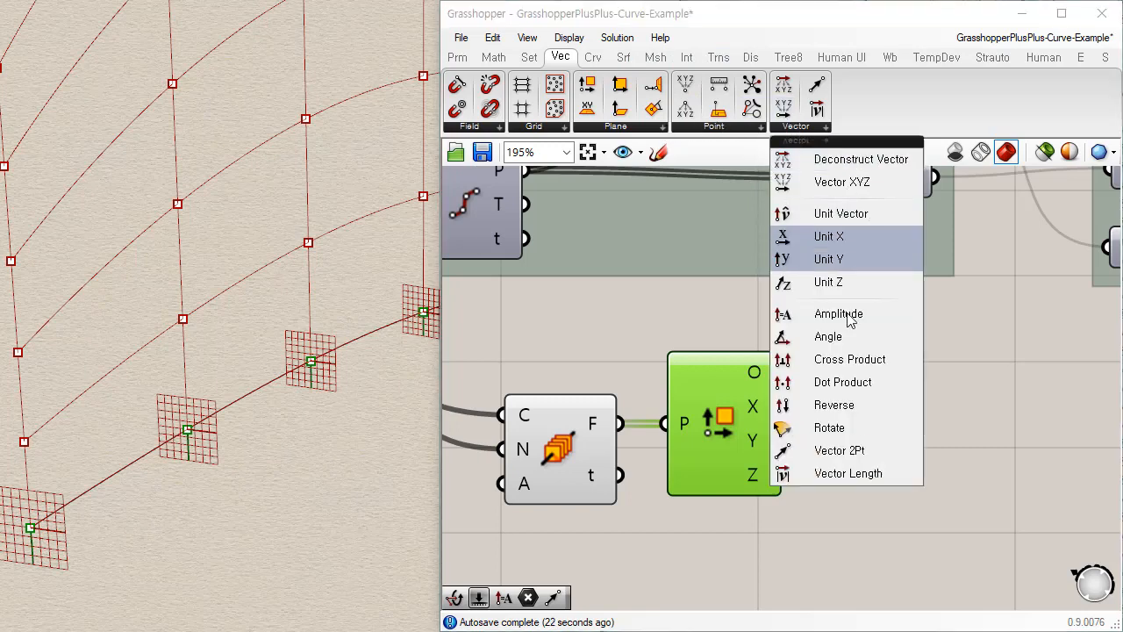
pyautogui.moveTo(875, 405); pyautogui.dragTo(904, 413)
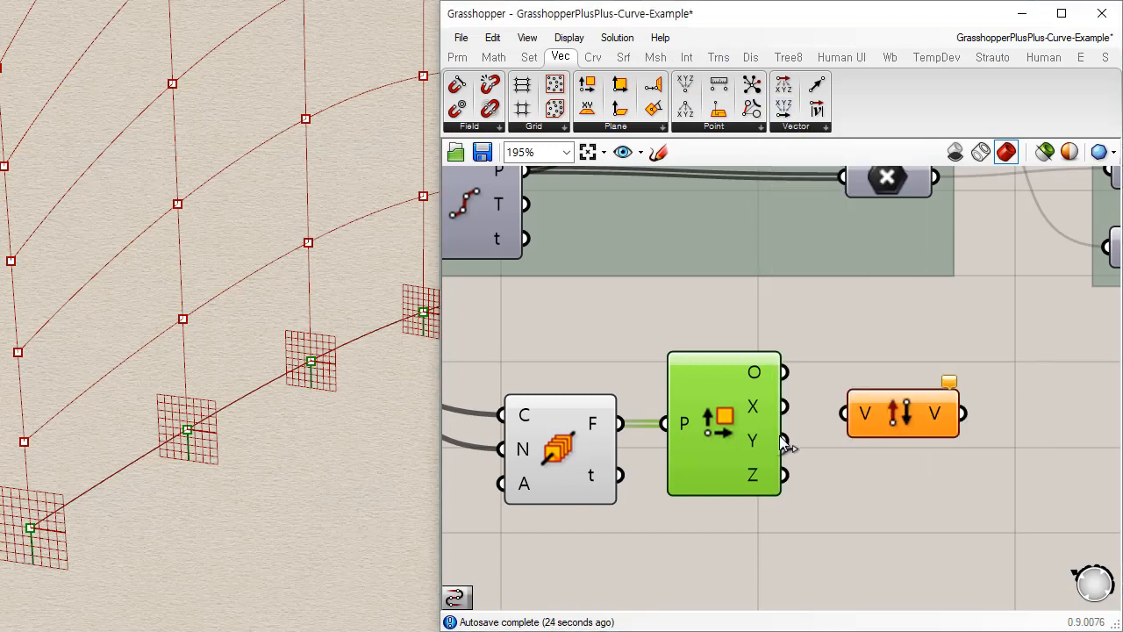
# Connect the X output of Deconstruct Plane to the Reverse component and align Reverse beside that output
pyautogui.moveTo(783, 440); pyautogui.dragTo(843, 412)
pyautogui.moveTo(914, 420); pyautogui.dragTo(912, 447)
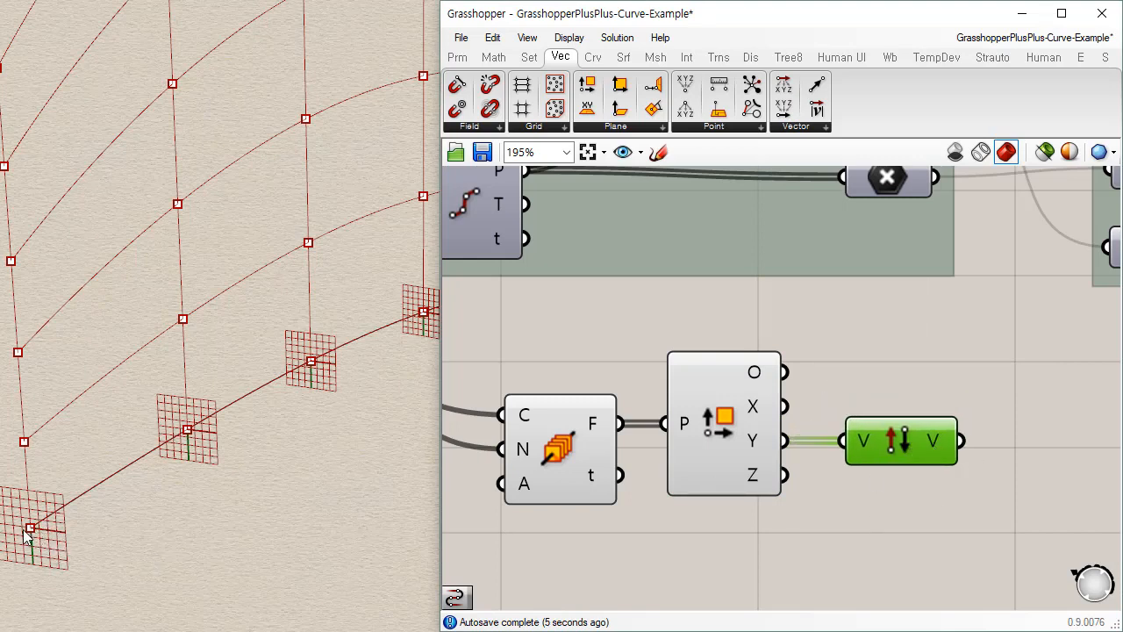
pyautogui.moveTo(783, 406); pyautogui.dragTo(868, 411)
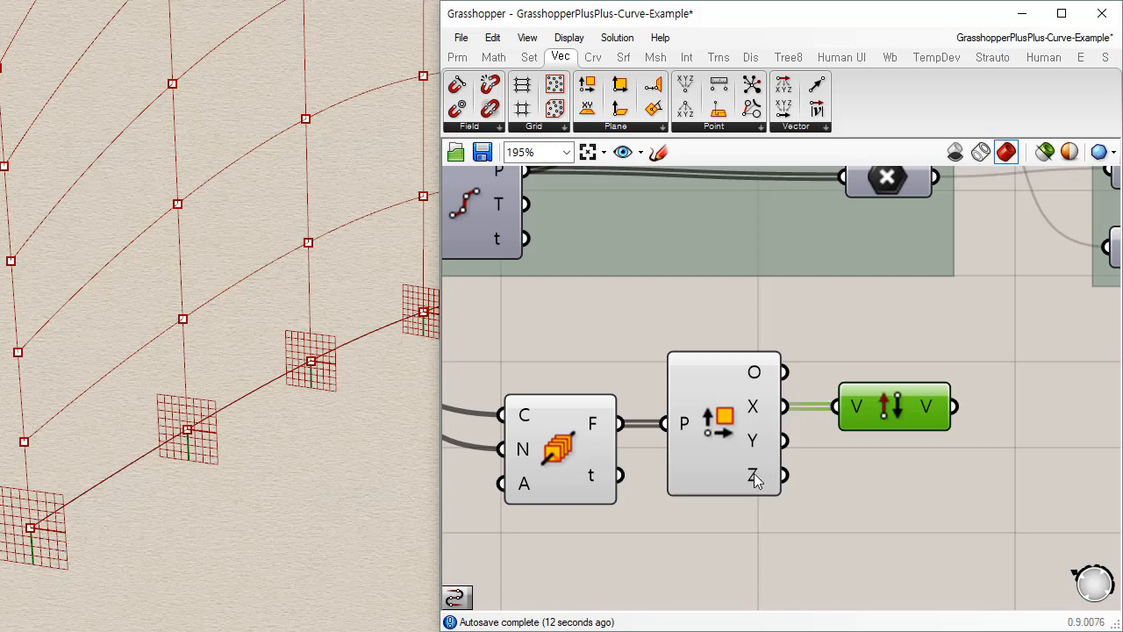
pyautogui.moveTo(859, 408)
pyautogui.click(895, 457)
pyautogui.click(891, 417)
# Copy the existing Point, Unit X and Move components and place the copies below the Deconstruct Plane component
pyautogui.scroll(-5, 753, 451)
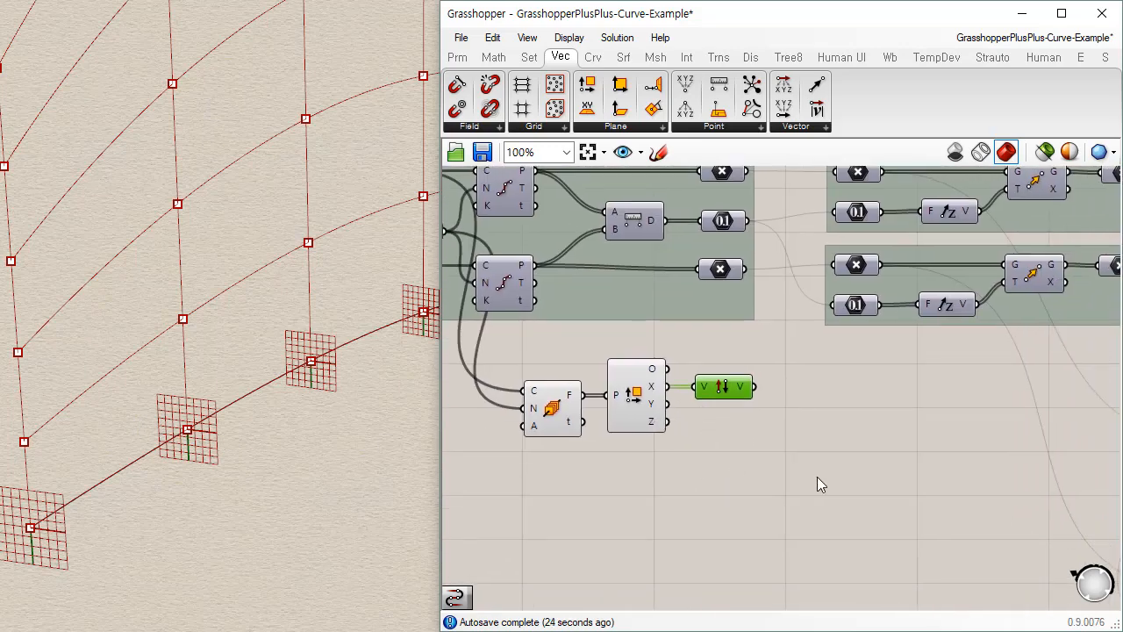
pyautogui.moveTo(959, 496); pyautogui.dragTo(692, 398, button='right')
pyautogui.scroll(3, 946, 361)
pyautogui.moveTo(1012, 286); pyautogui.dragTo(783, 421)
pyautogui.scroll(-1, 821, 428)
pyautogui.scroll(-2, 892, 436)
pyautogui.moveTo(889, 436); pyautogui.dragTo(1055, 386, button='right')
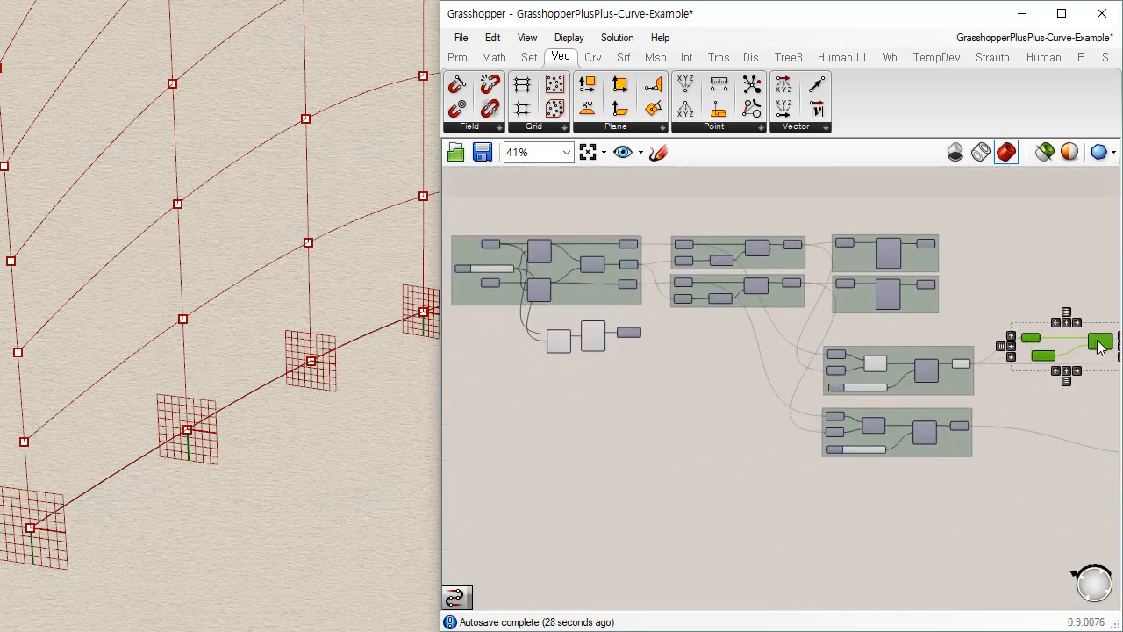
pyautogui.moveTo(1100, 346); pyautogui.dragTo(630, 384)
pyautogui.scroll(5, 595, 359)
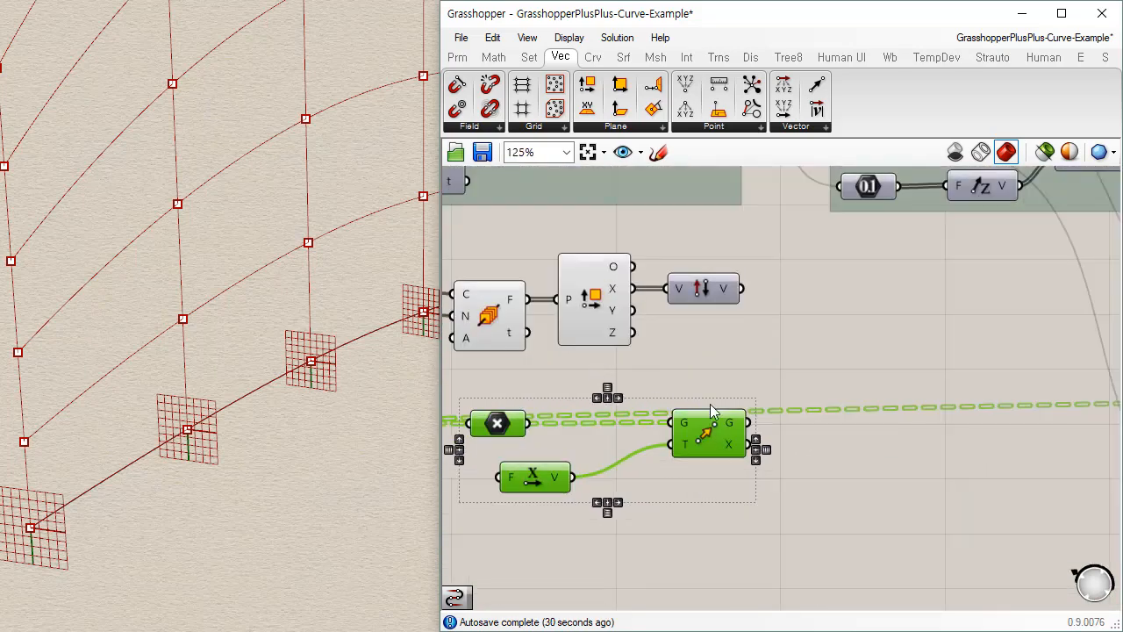
pyautogui.moveTo(724, 432); pyautogui.dragTo(838, 389)
pyautogui.click(707, 321)
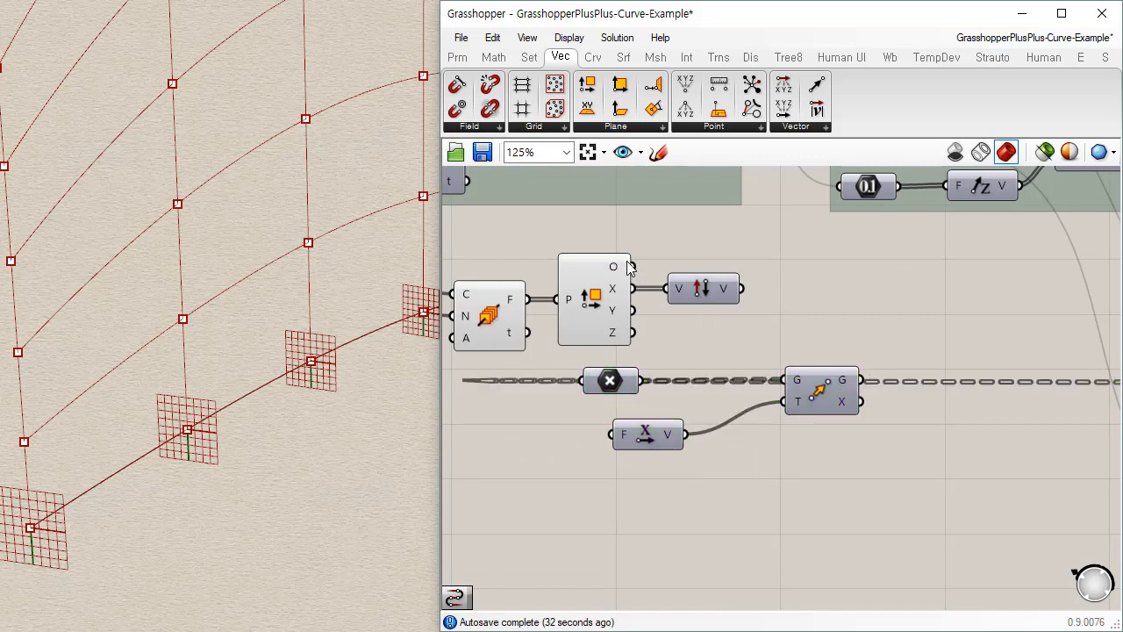
# Connect the O output of Deconstruct Plane to the copied Point parameter and arrange Point, Reverse and Move around it
pyautogui.moveTo(702, 296); pyautogui.dragTo(702, 341)
pyautogui.moveTo(617, 390); pyautogui.dragTo(699, 271)
pyautogui.moveTo(825, 402); pyautogui.dragTo(849, 343)
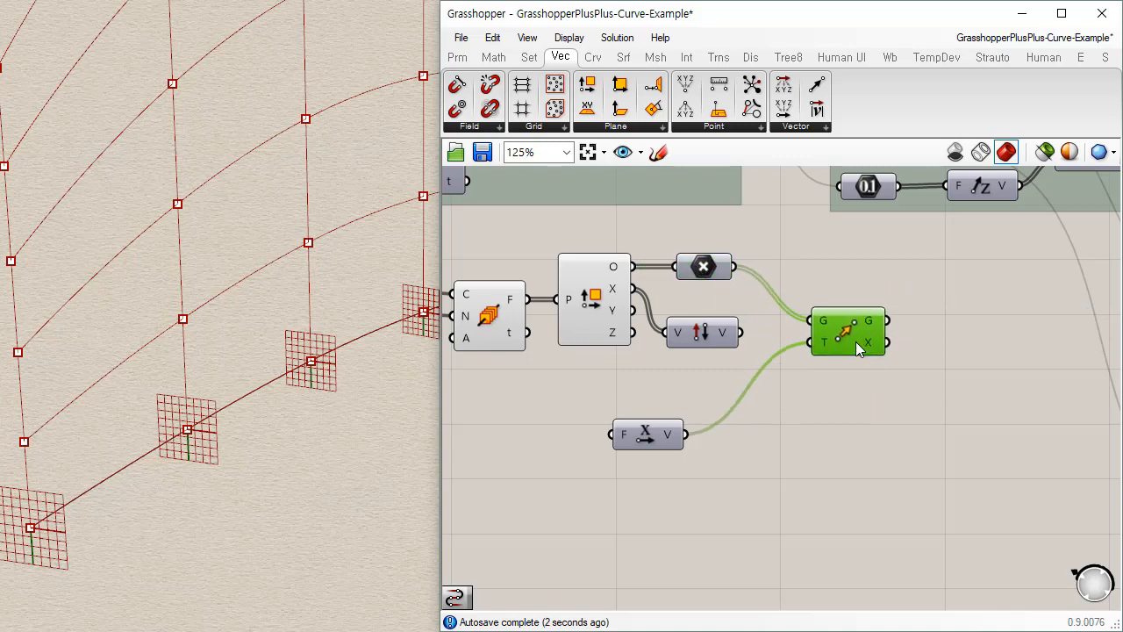
# Replace Unit X with the Reverse output as the translation input of the copied Move component
pyautogui.moveTo(670, 444); pyautogui.dragTo(719, 476)
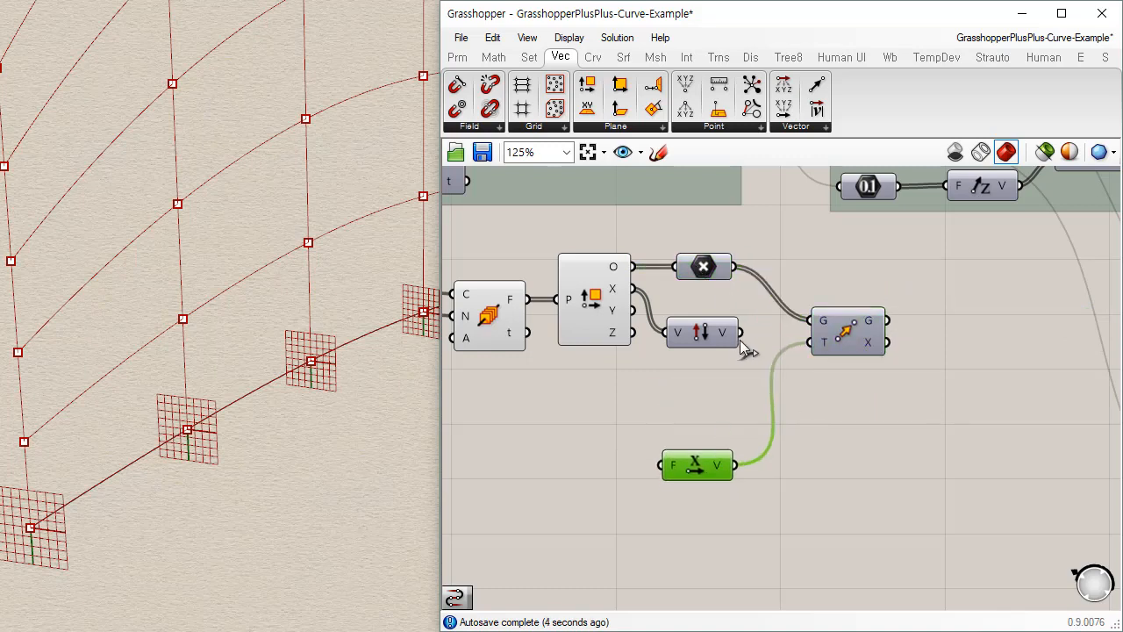
pyautogui.moveTo(702, 333); pyautogui.dragTo(805, 344)
pyautogui.click(867, 421)
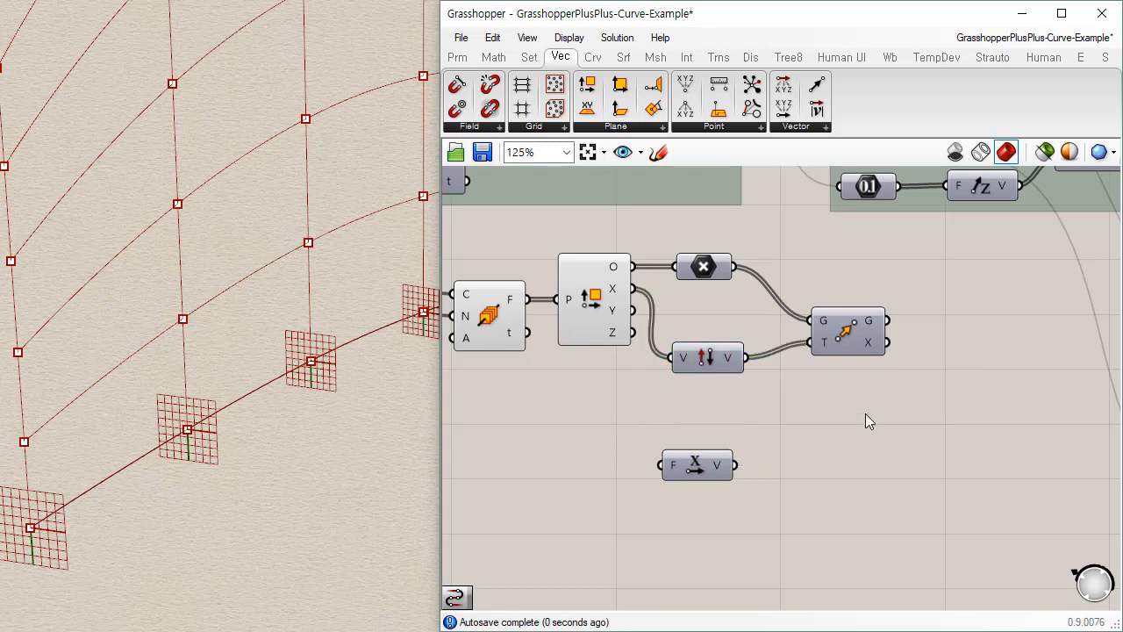
# Collect the copied Move component's geometry output in a new Point parameter and delete the unused Unit X component
pyautogui.click(457, 57)
pyautogui.click(948, 312)
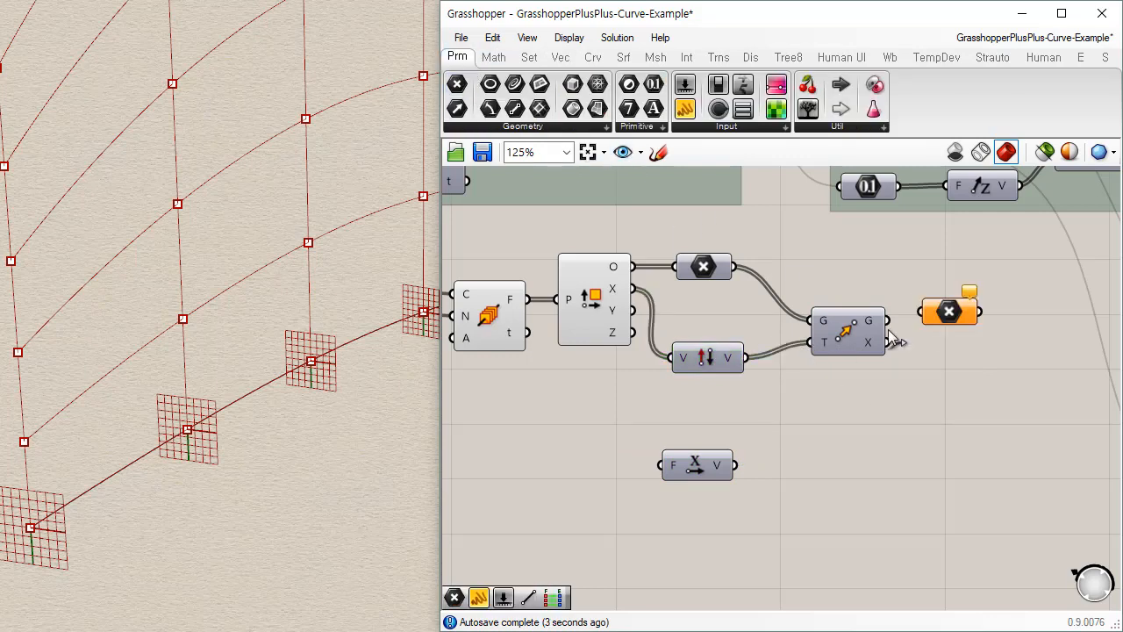
pyautogui.moveTo(888, 321); pyautogui.dragTo(924, 313)
pyautogui.moveTo(946, 310); pyautogui.dragTo(961, 321)
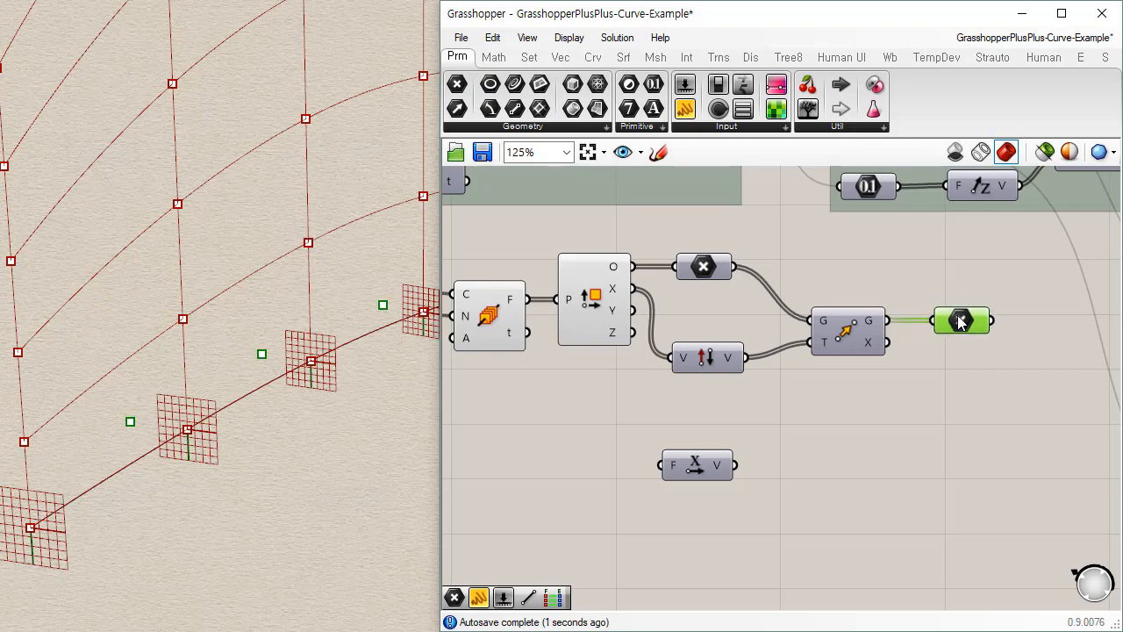
pyautogui.moveTo(775, 446); pyautogui.dragTo(681, 506)
pyautogui.press('Delete')
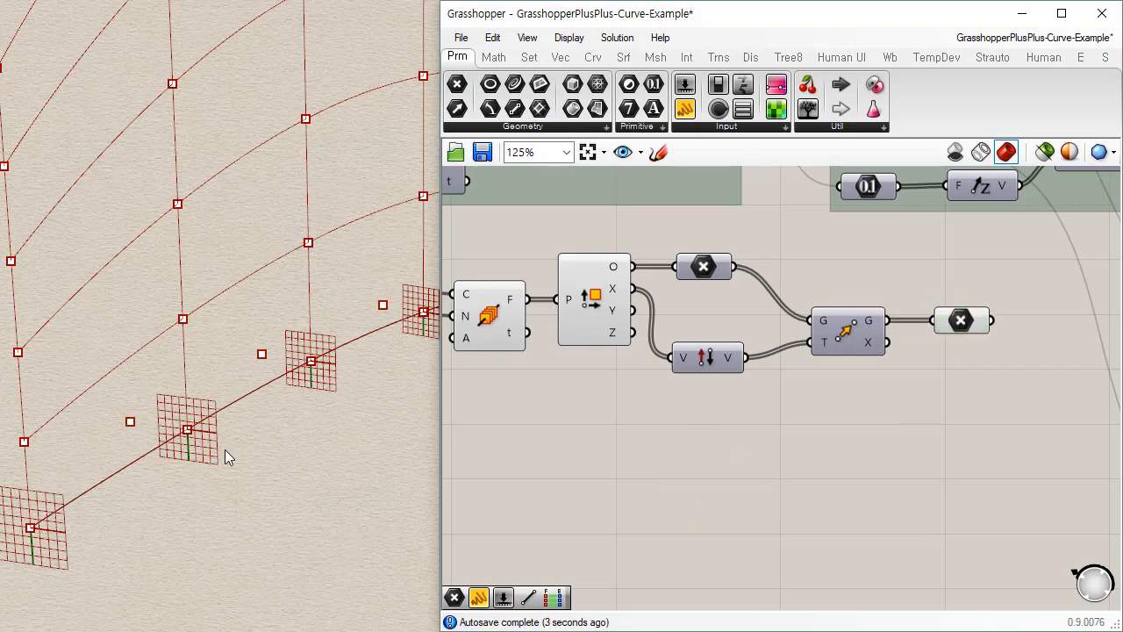
# Examine the moved points beside the perpendicular frames along the lower curve from several angles
pyautogui.moveTo(27, 541); pyautogui.dragTo(275, 558, button='right')
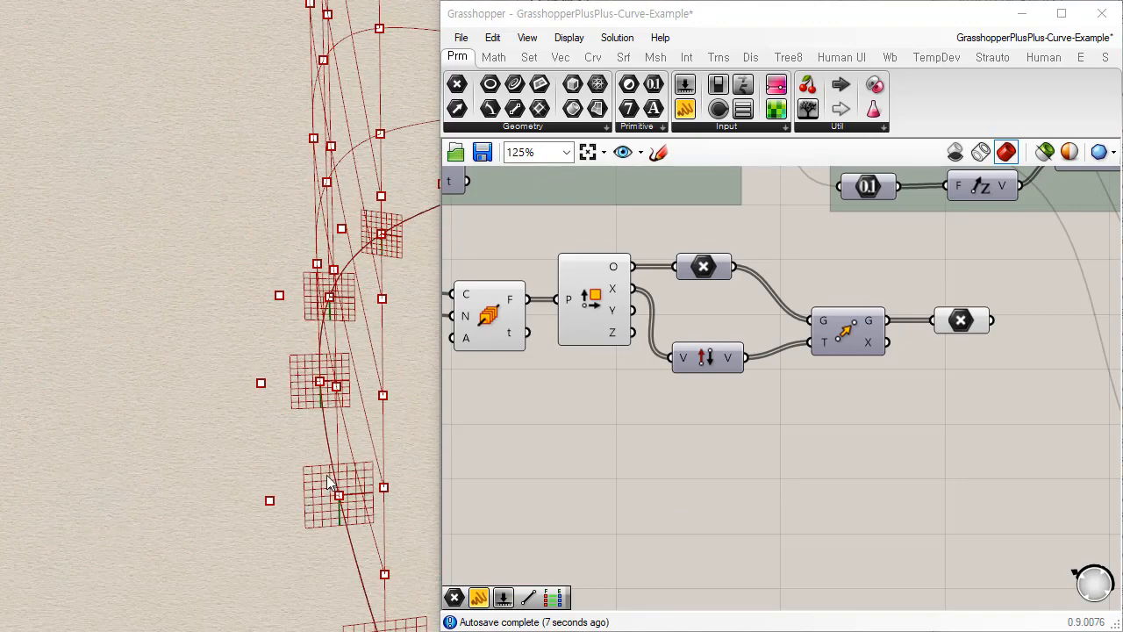
pyautogui.moveTo(365, 294); pyautogui.dragTo(335, 424, button='right')
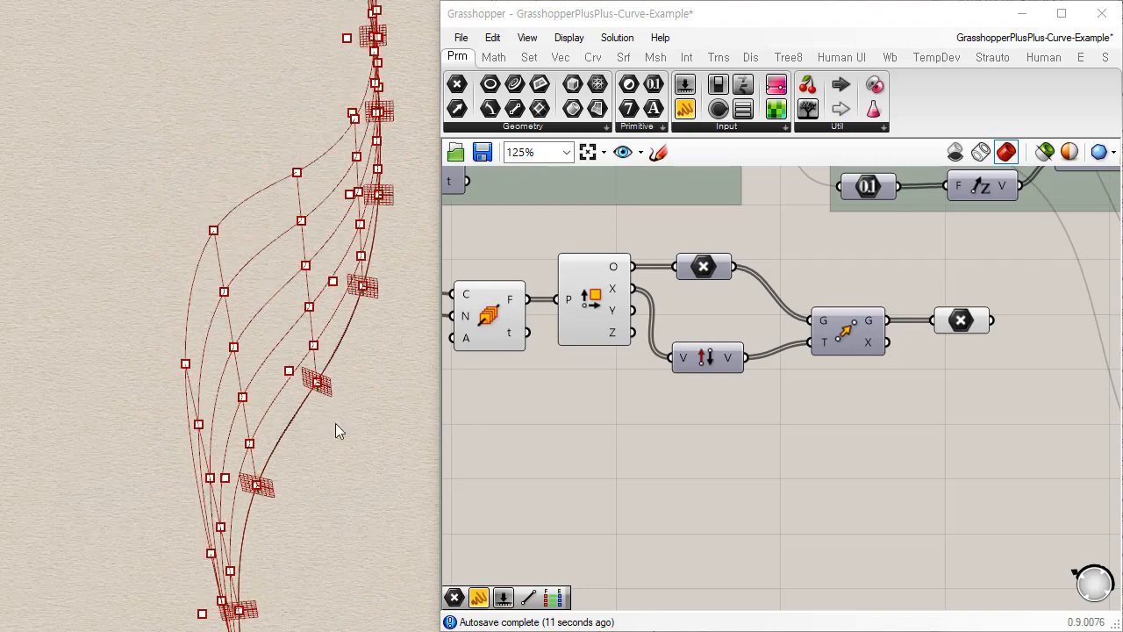
pyautogui.moveTo(277, 193); pyautogui.dragTo(321, 351, button='right')
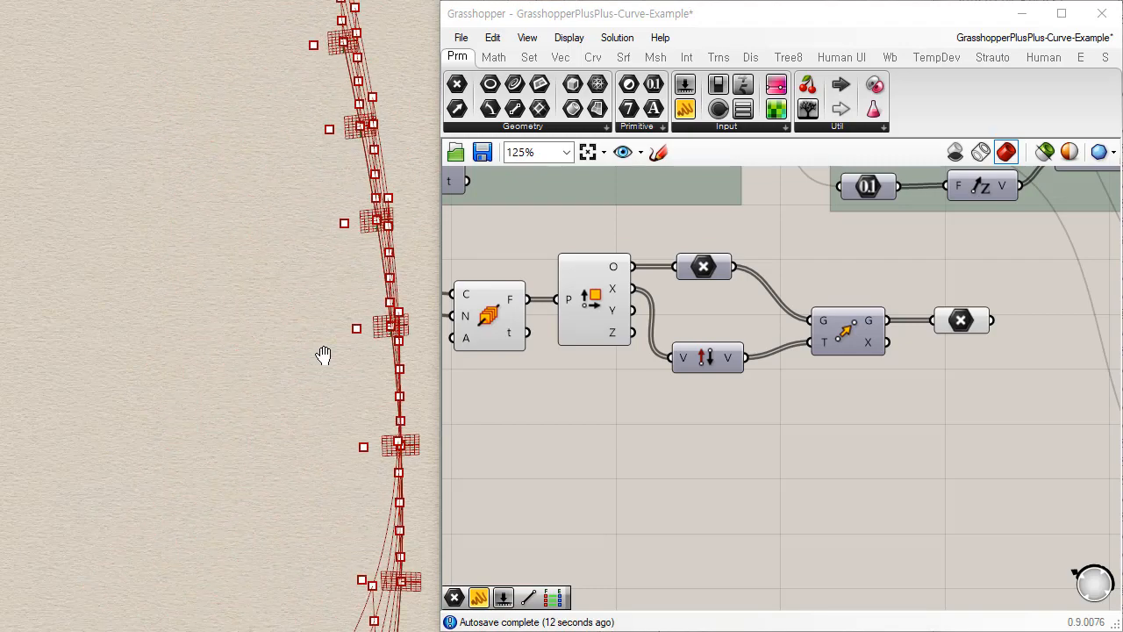
pyautogui.moveTo(291, 45); pyautogui.dragTo(359, 97, button='right')
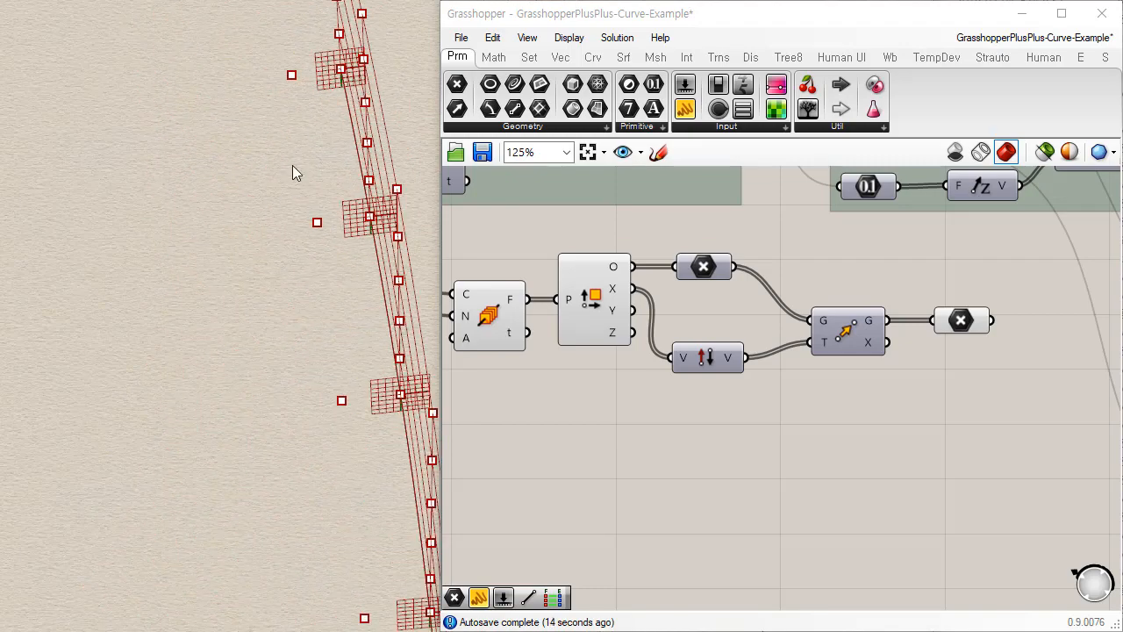
pyautogui.moveTo(330, 203); pyautogui.dragTo(302, 400, button='right')
pyautogui.moveTo(295, 521); pyautogui.dragTo(228, 476, button='right')
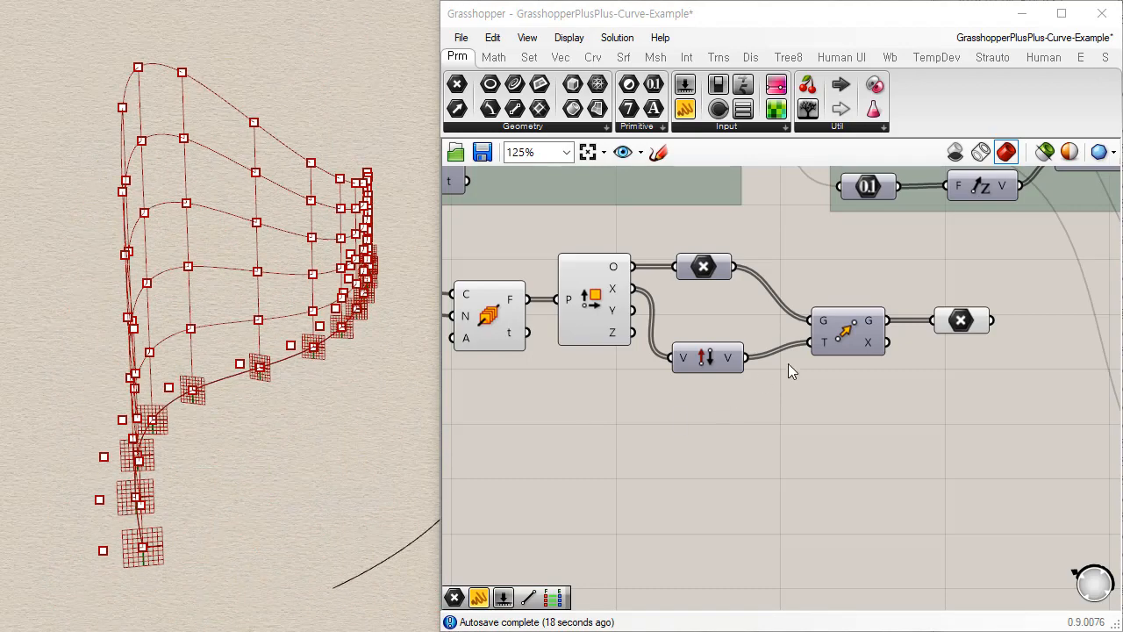
# Add a Curve parameter to the left of Perp Frames and feed it from the upper Curve parameter
pyautogui.moveTo(660, 323); pyautogui.dragTo(748, 337, button='right')
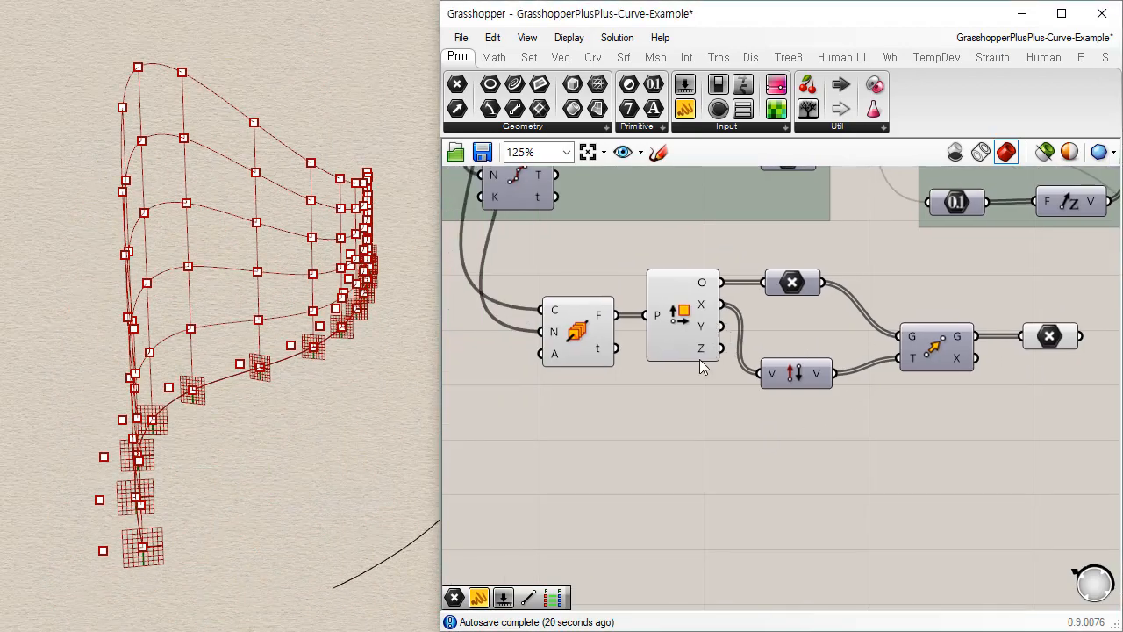
pyautogui.scroll(-1, 700, 359)
pyautogui.moveTo(486, 212); pyautogui.dragTo(528, 309, button='right')
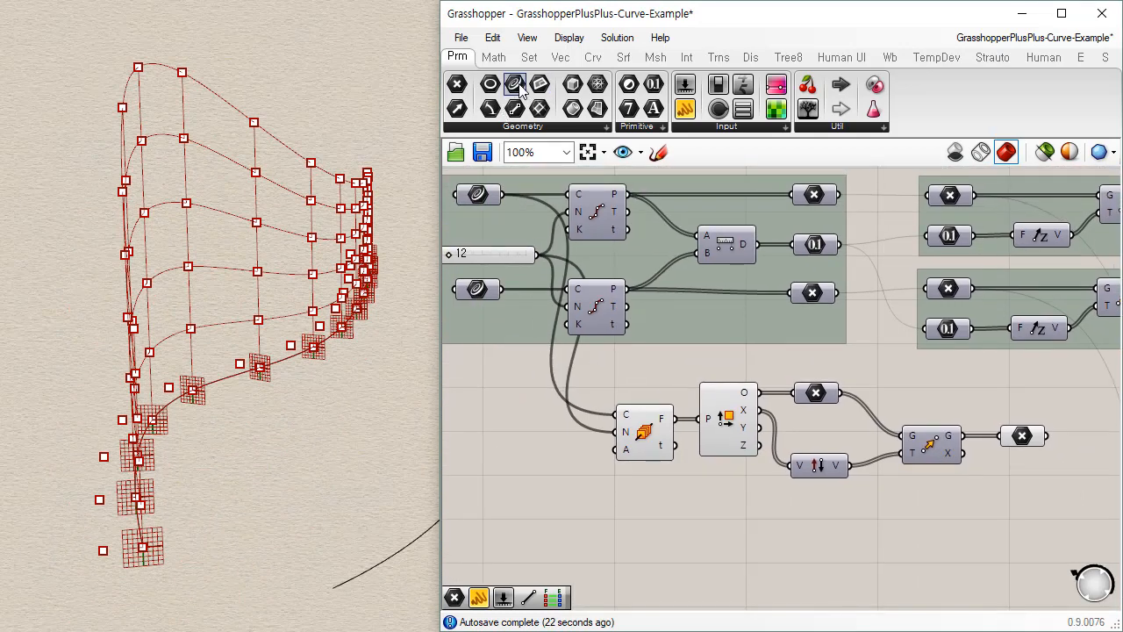
pyautogui.moveTo(514, 84); pyautogui.dragTo(493, 412)
pyautogui.moveTo(502, 195); pyautogui.dragTo(472, 412)
# Set the new Curve parameter's wire display to Faint and connect its output to the C input of Perp Frames
pyautogui.rightClick(494, 412)
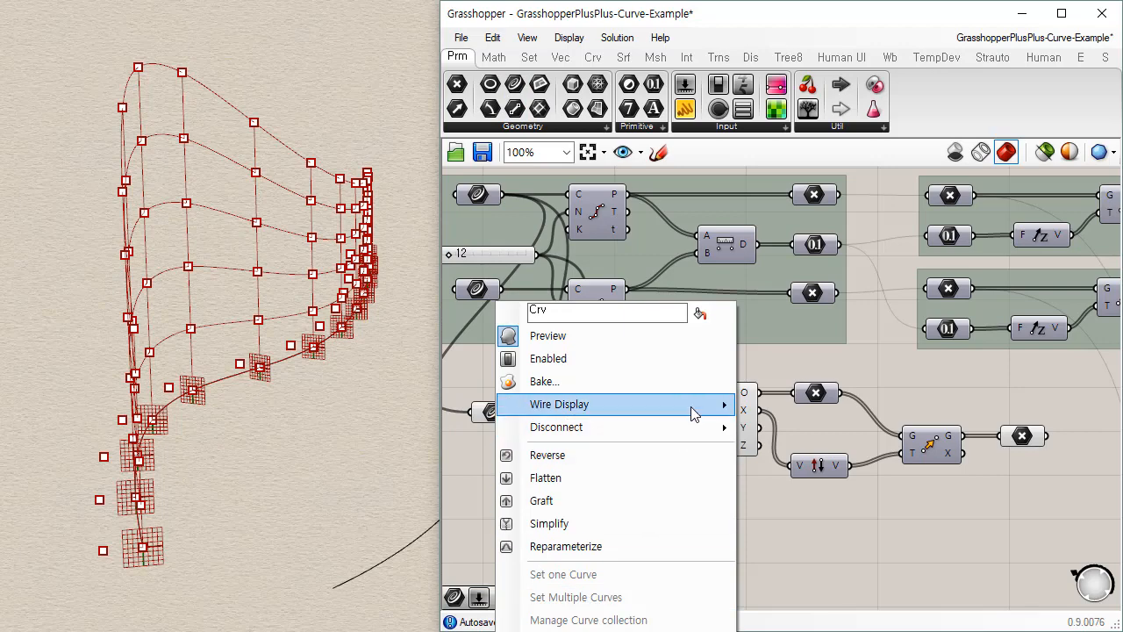
pyautogui.moveTo(698, 406)
pyautogui.click(753, 424)
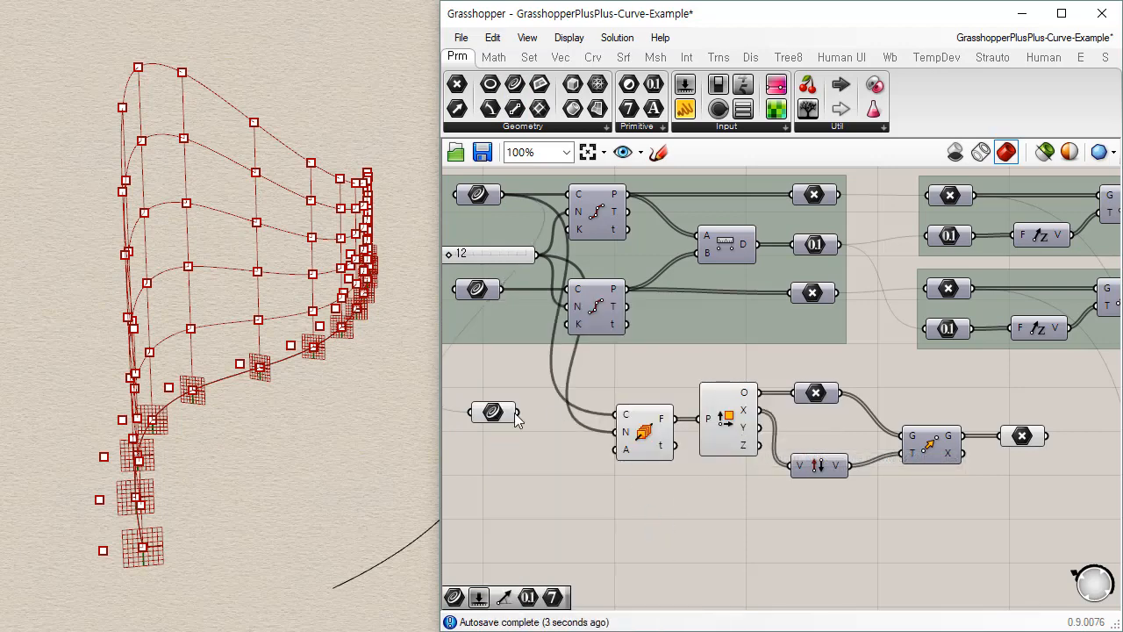
pyautogui.moveTo(518, 413); pyautogui.dragTo(620, 414)
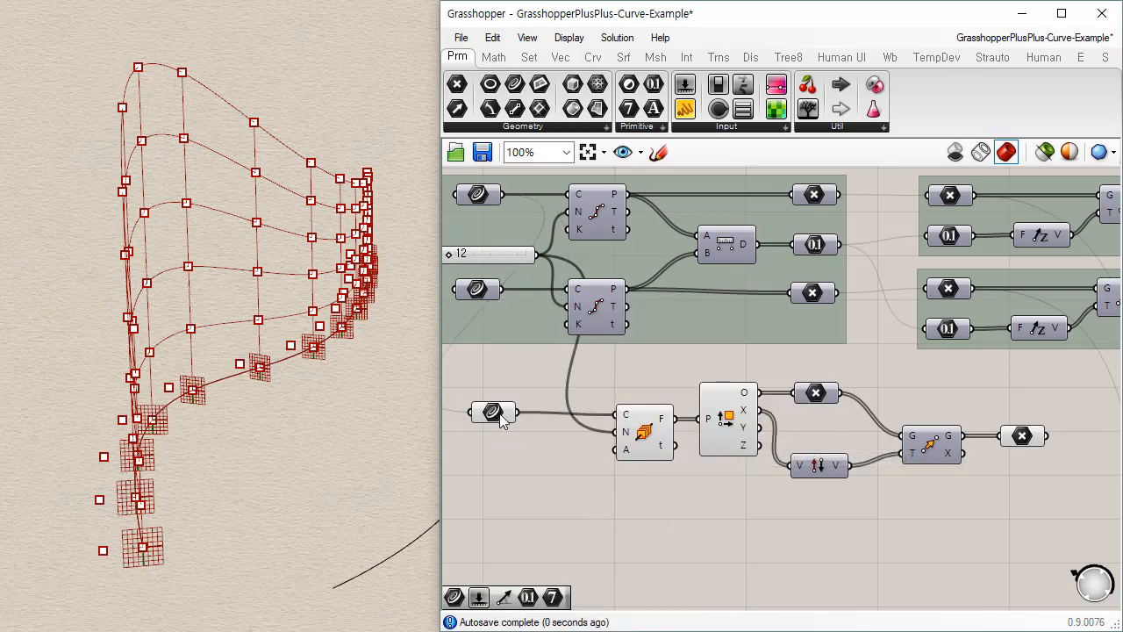
pyautogui.moveTo(500, 420); pyautogui.dragTo(546, 417)
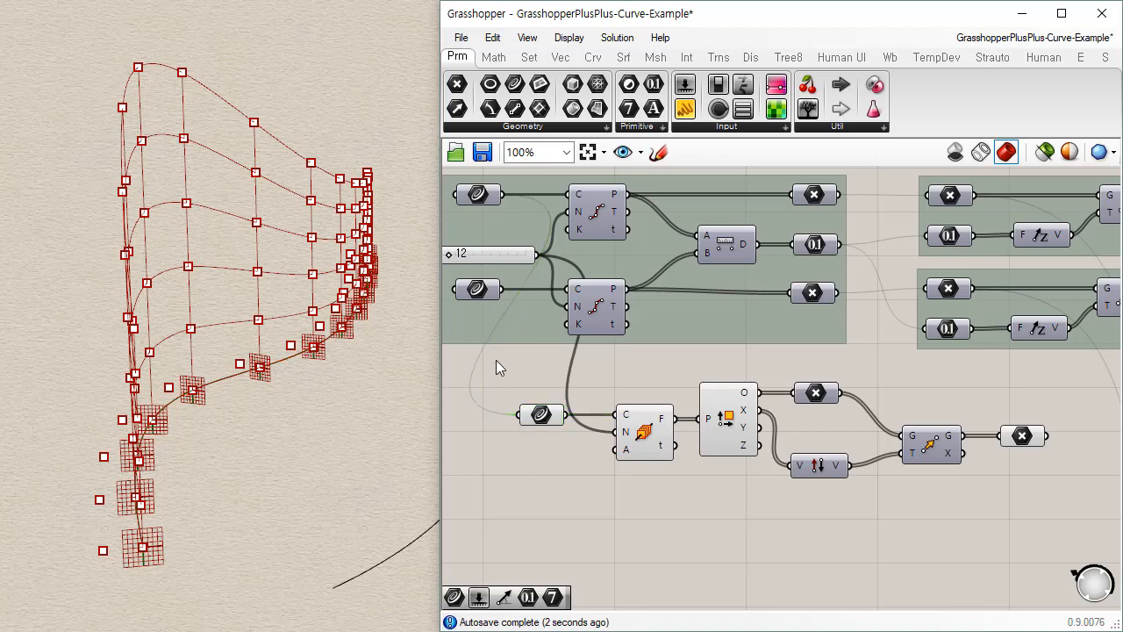
# Group the components from the new Curve to the final Point, shift the group, and hide the frame previews
pyautogui.moveTo(496, 360); pyautogui.dragTo(1091, 545)
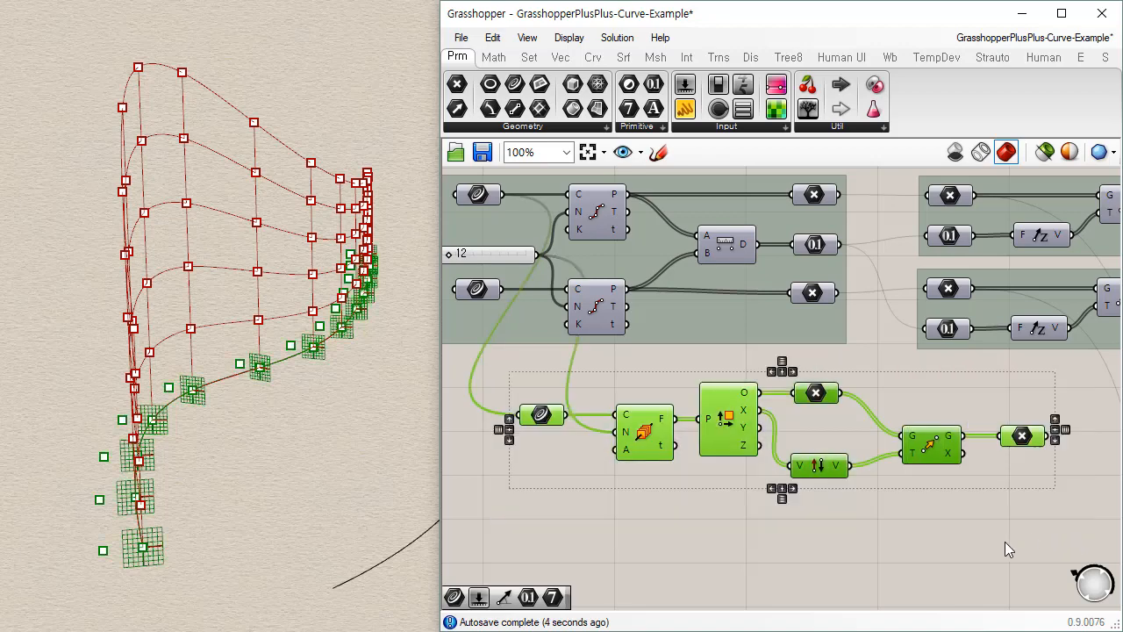
pyautogui.hotkey('ctrl', 'g')
pyautogui.moveTo(784, 435); pyautogui.dragTo(738, 451)
pyautogui.moveTo(687, 366); pyautogui.dragTo(586, 478)
pyautogui.click(750, 565)
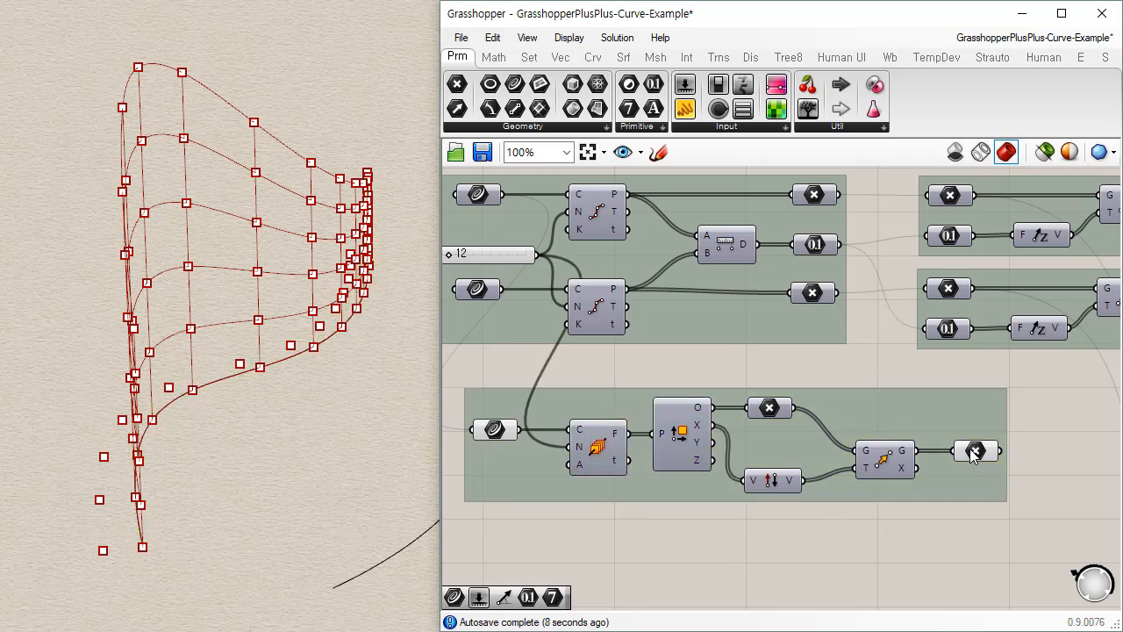
# Tighten the group's layout by moving the final Point closer to Move and aligning Reverse with Move's T input
pyautogui.moveTo(974, 451); pyautogui.dragTo(957, 452)
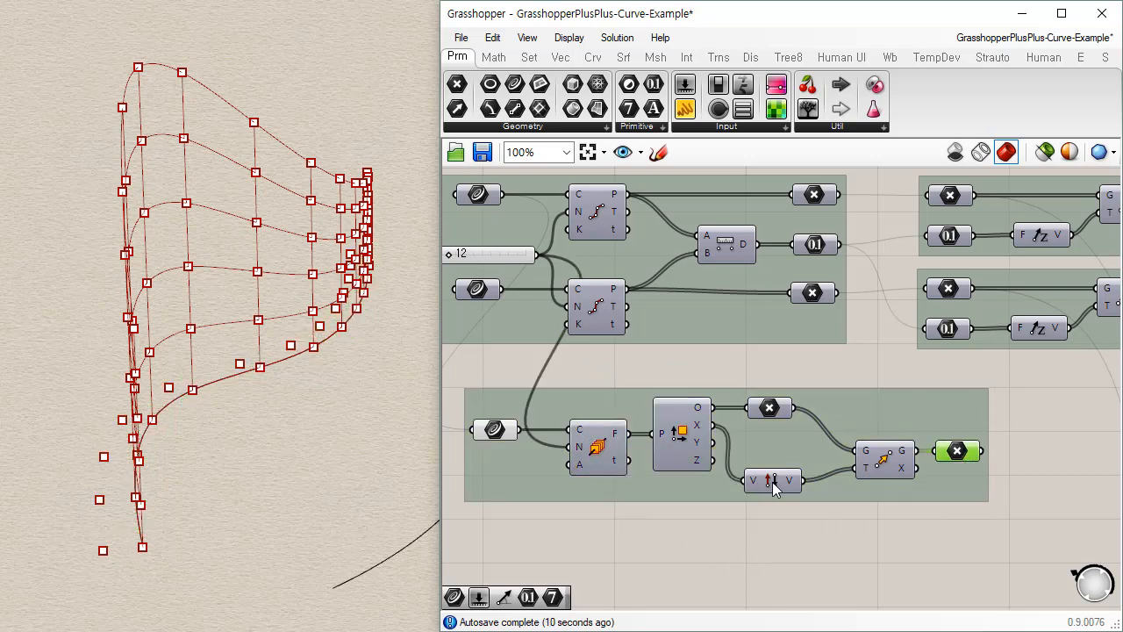
pyautogui.moveTo(774, 488); pyautogui.dragTo(784, 477)
pyautogui.click(834, 504)
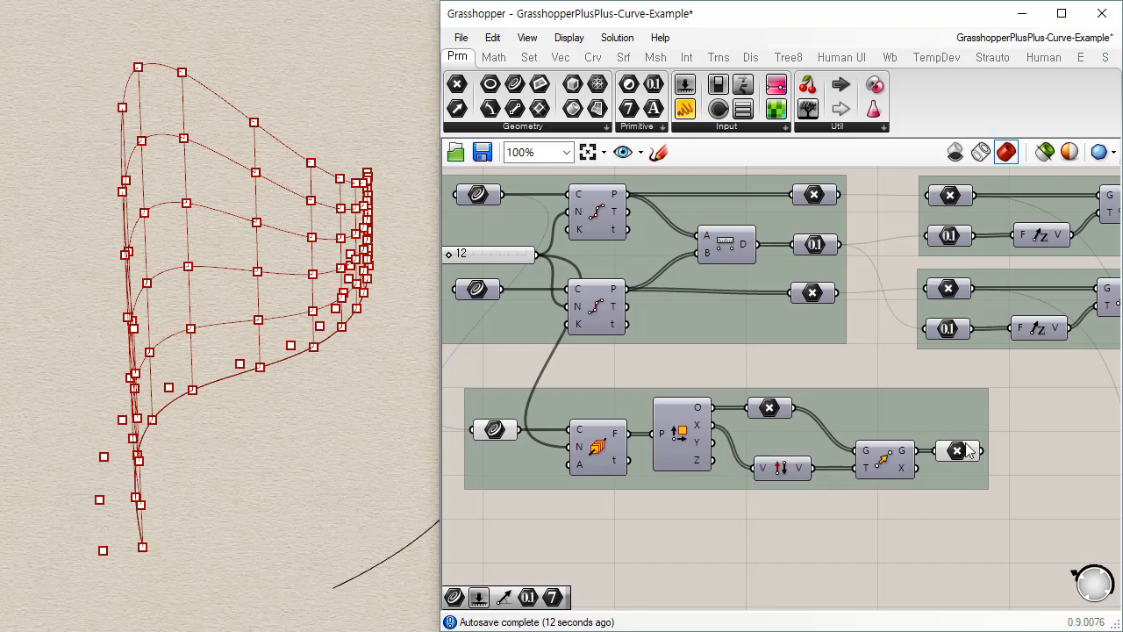
# Highlight the new group's final Point parameter and examine the offset points in the model
pyautogui.click(965, 452)
pyautogui.moveTo(261, 454); pyautogui.dragTo(258, 429, button='right')
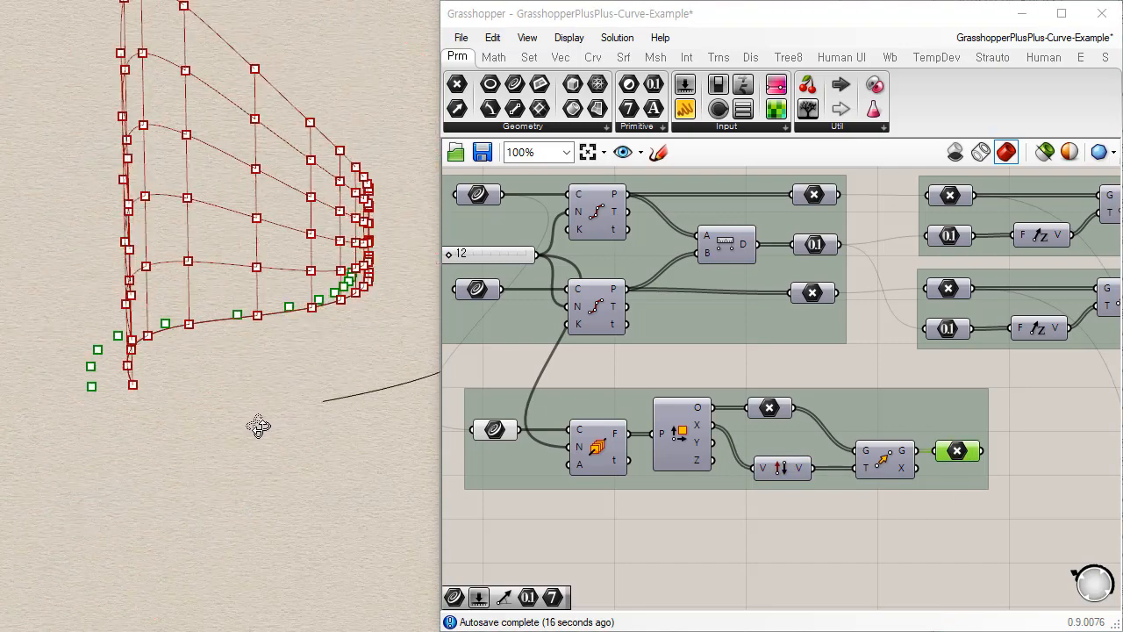
pyautogui.click(717, 501)
pyautogui.moveTo(729, 528); pyautogui.dragTo(661, 530, button='right')
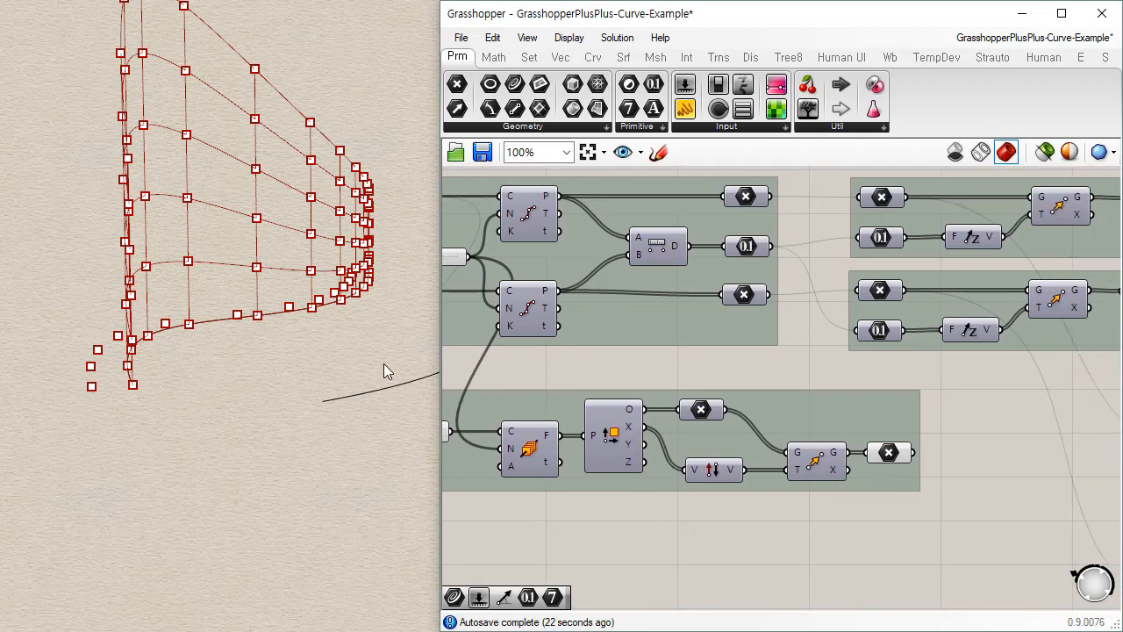
pyautogui.moveTo(193, 359); pyautogui.dragTo(244, 491, button='right')
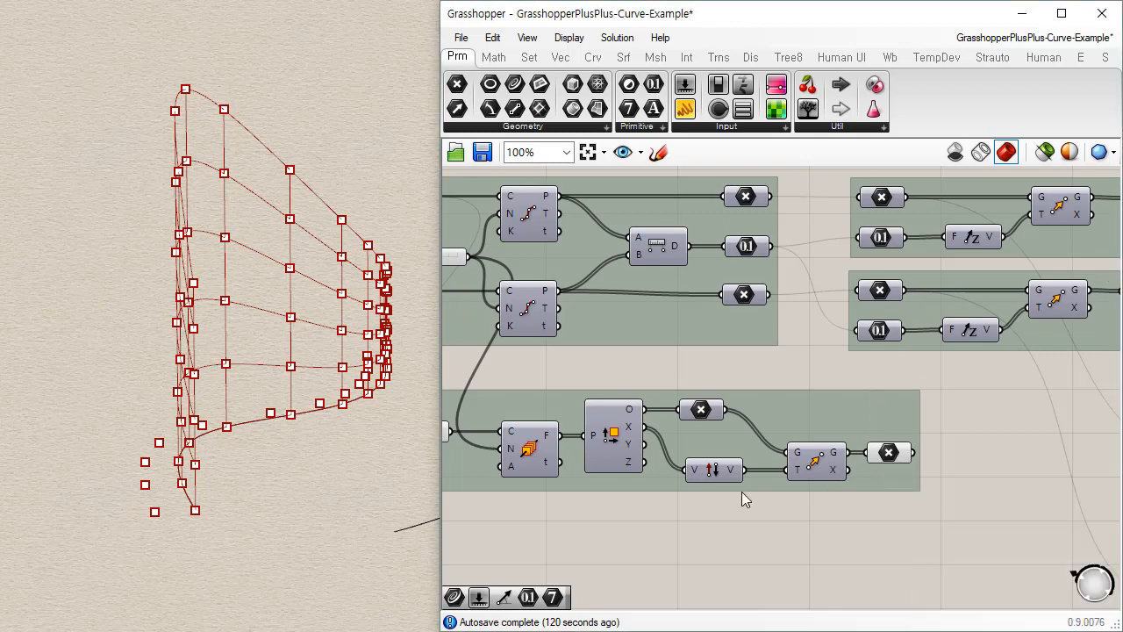
# Compare the new group's source curve with its offset points by highlighting each parameter in the model
pyautogui.moveTo(664, 485); pyautogui.dragTo(741, 460, button='right')
pyautogui.click(505, 408)
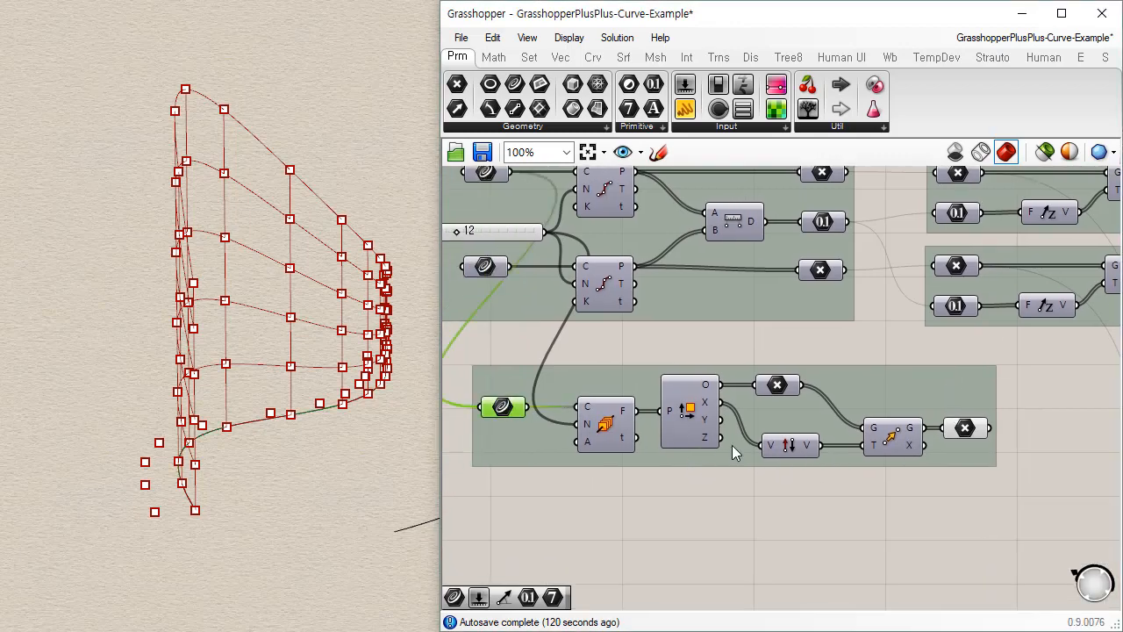
pyautogui.click(966, 428)
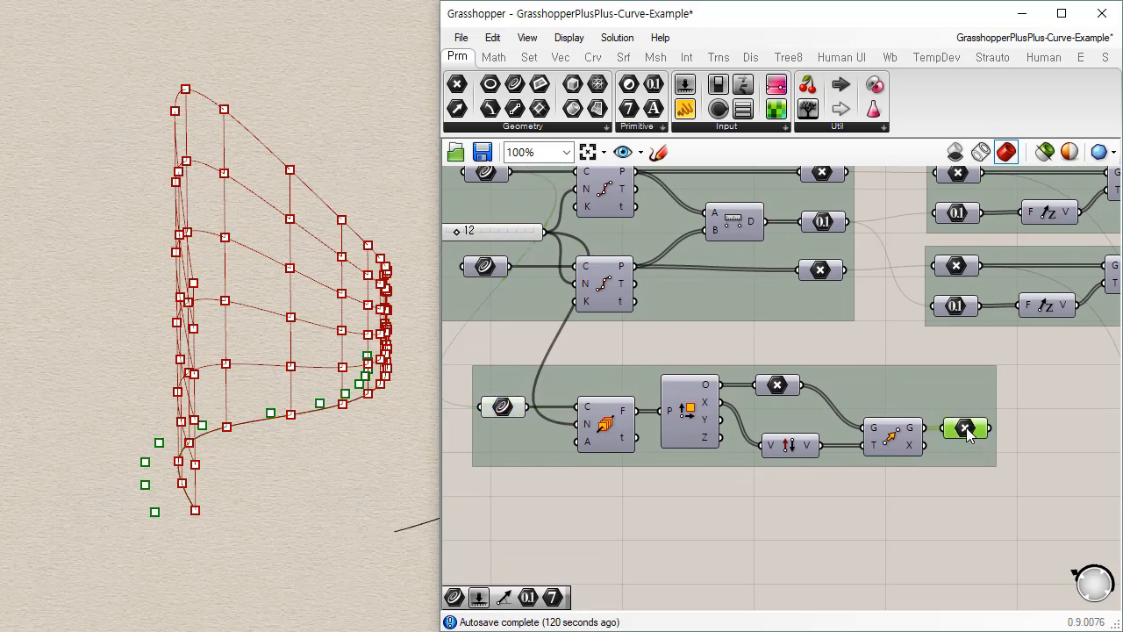
pyautogui.moveTo(401, 482); pyautogui.dragTo(120, 569, button='right')
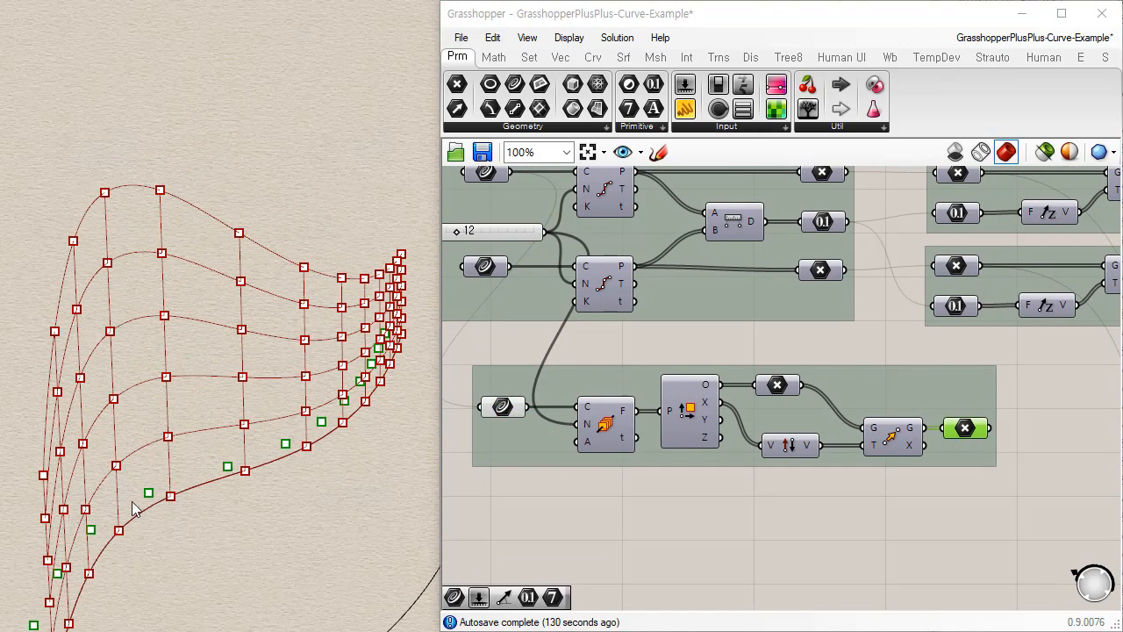
pyautogui.keyDown('shift'); pyautogui.moveTo(233, 531); pyautogui.dragTo(273, 430, button='right'); pyautogui.keyUp('shift')
pyautogui.keyDown('shift'); pyautogui.moveTo(307, 509); pyautogui.dragTo(278, 507, button='right'); pyautogui.keyUp('shift')
# Inspect the coordinates in the new group's final Point parameter and review the neighbouring line and curve division groups
pyautogui.click(857, 542)
pyautogui.moveTo(856, 542); pyautogui.dragTo(637, 500, button='right')
pyautogui.click(703, 423)
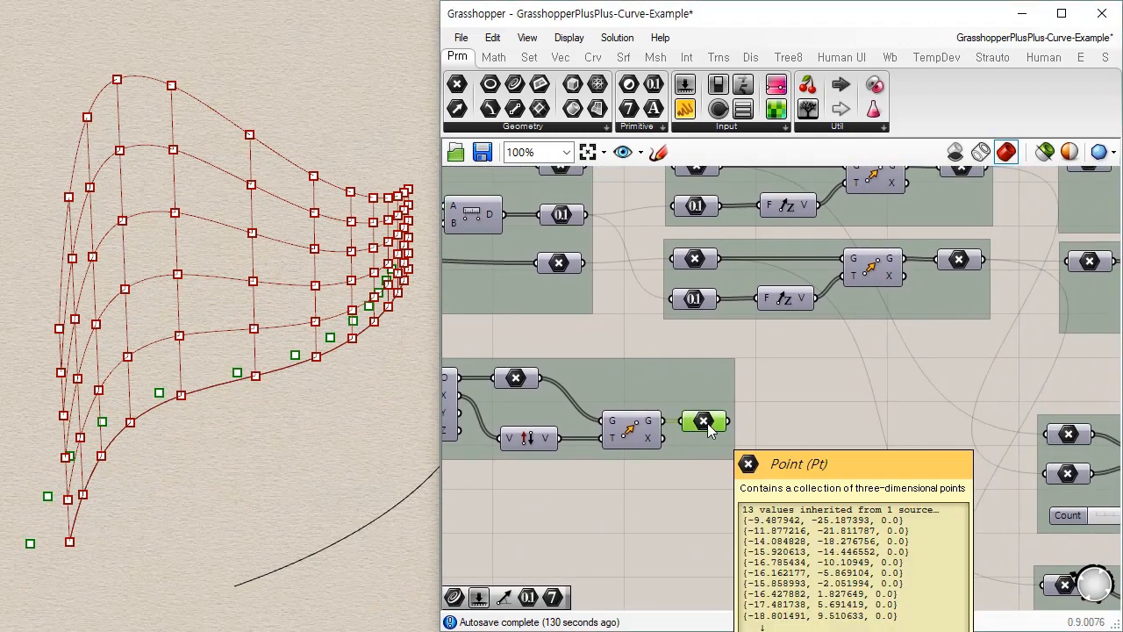
pyautogui.click(879, 427)
pyautogui.moveTo(851, 416); pyautogui.dragTo(612, 361, button='right')
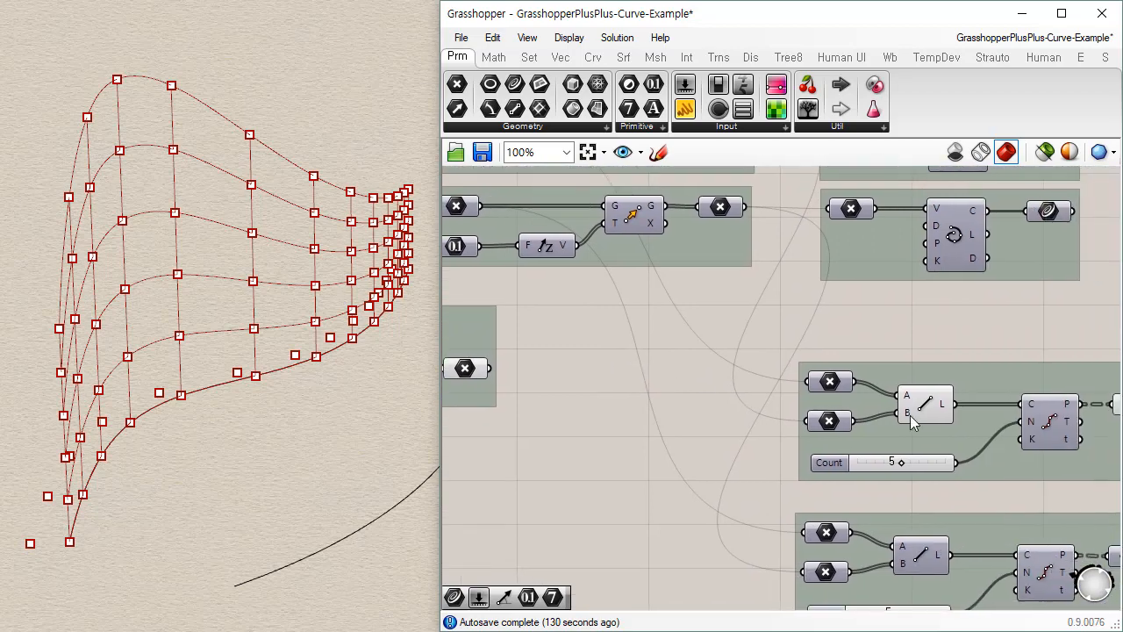
# Highlight the upper line division group's output Point and review the origin Point and Move in the perpendicular frame group
pyautogui.moveTo(911, 417); pyautogui.dragTo(657, 371, button='right')
pyautogui.click(885, 365)
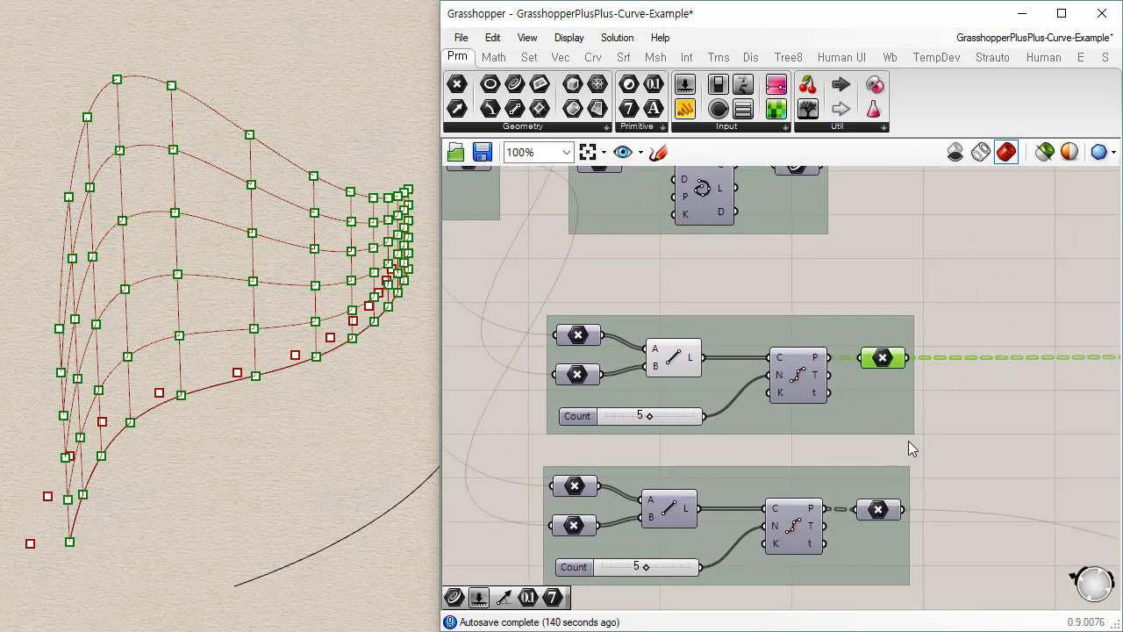
pyautogui.scroll(-4, 912, 442)
pyautogui.scroll(5, 644, 431)
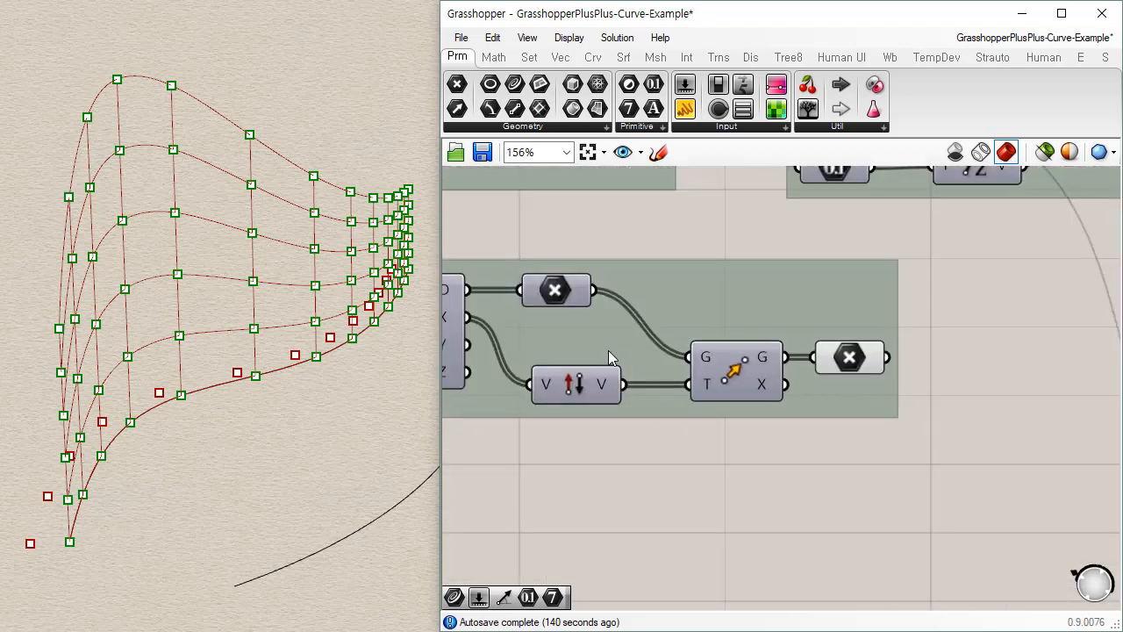
pyautogui.click(572, 294)
pyautogui.click(721, 360)
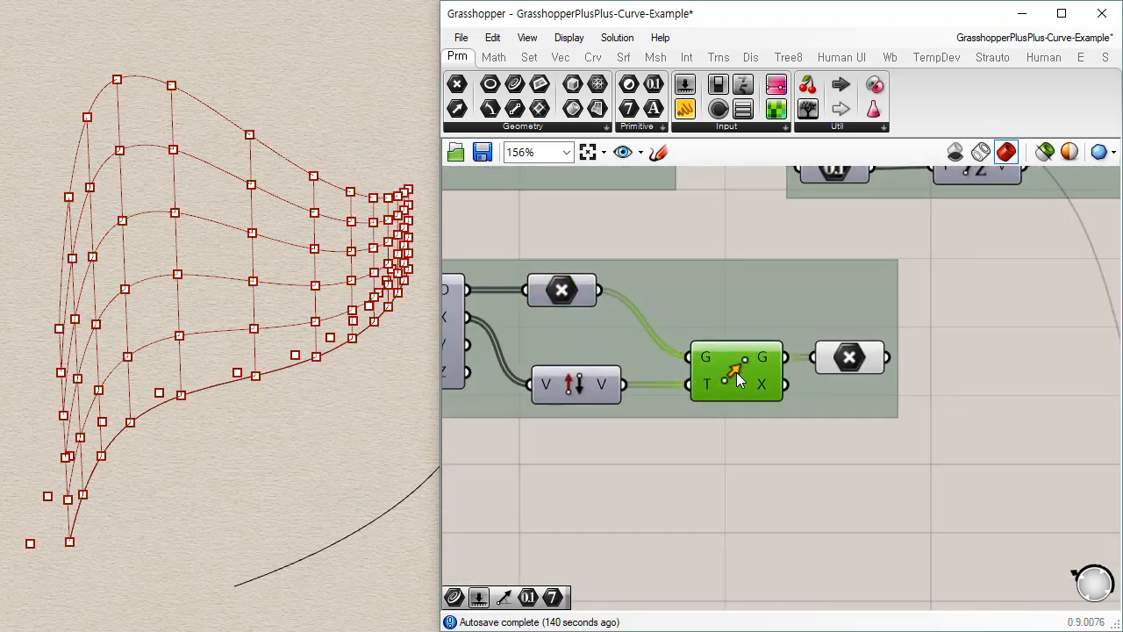
pyautogui.click(653, 323)
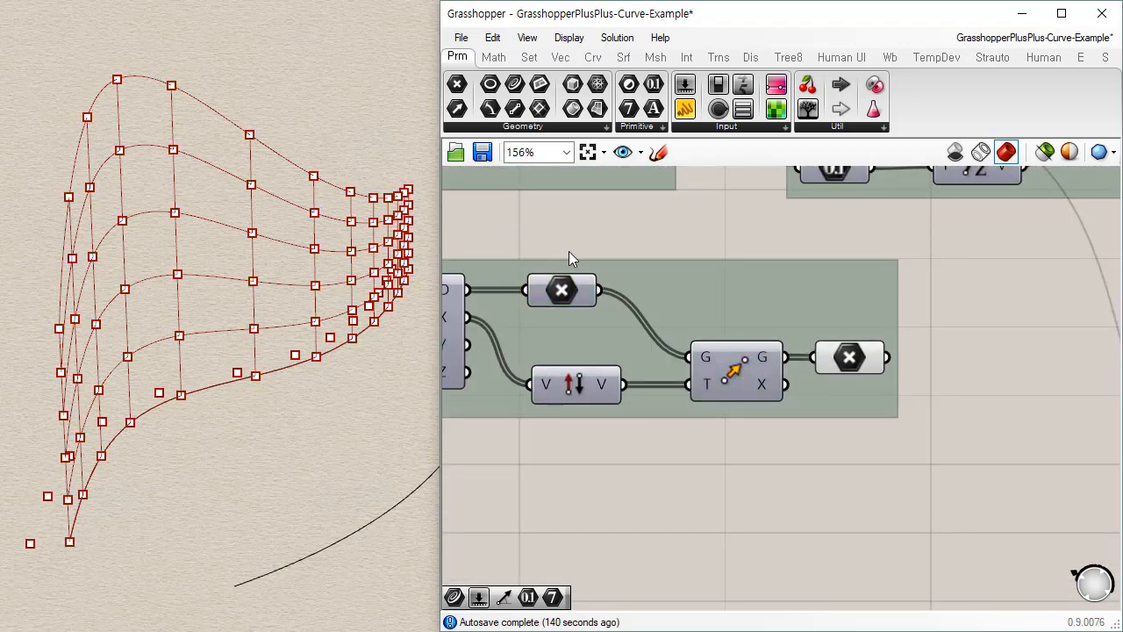
# Add a Vector parameter fed by Reverse's output in the frame group, and shift Move and its result Point clear of it
pyautogui.moveTo(511, 218); pyautogui.dragTo(727, 389)
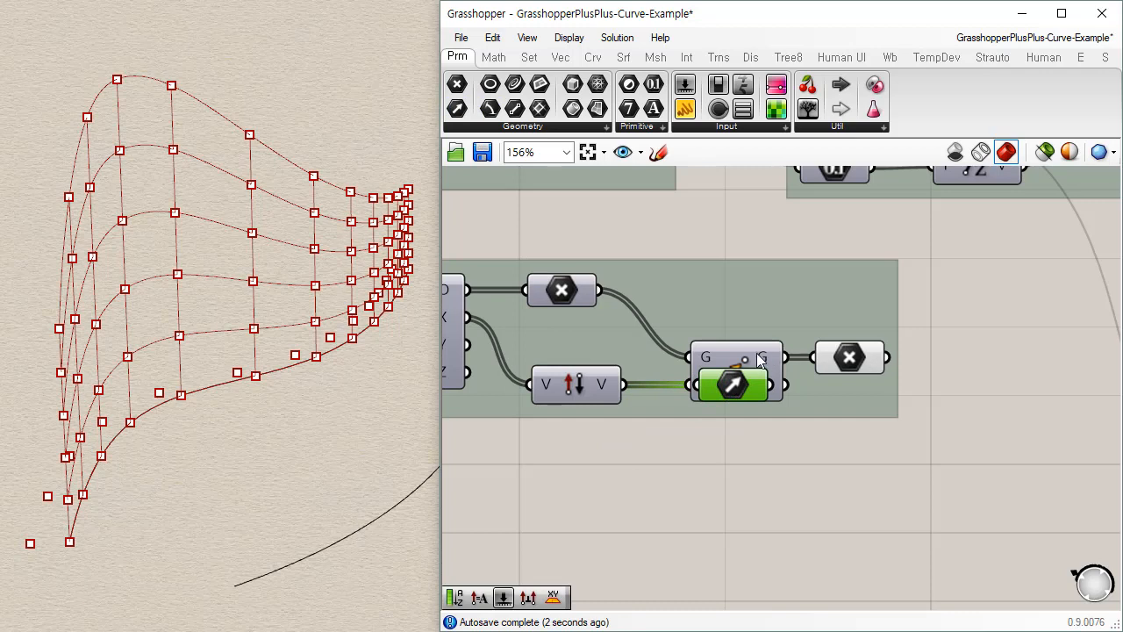
pyautogui.moveTo(757, 353); pyautogui.dragTo(782, 316)
pyautogui.moveTo(848, 356); pyautogui.dragTo(902, 311)
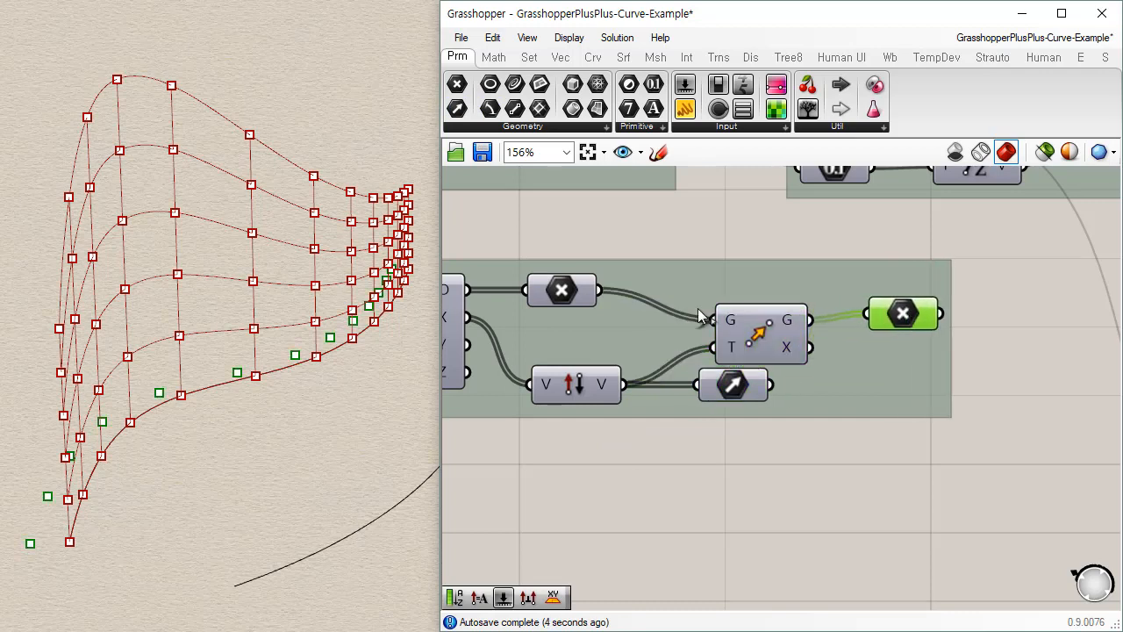
# Delete Move and its result Point, and line up the origin Point above the Vector as the frame group's outputs
pyautogui.moveTo(561, 292); pyautogui.dragTo(735, 295)
pyautogui.click(766, 335)
pyautogui.keyDown('shift'); pyautogui.click(917, 318); pyautogui.keyUp('shift')
pyautogui.press('Delete')
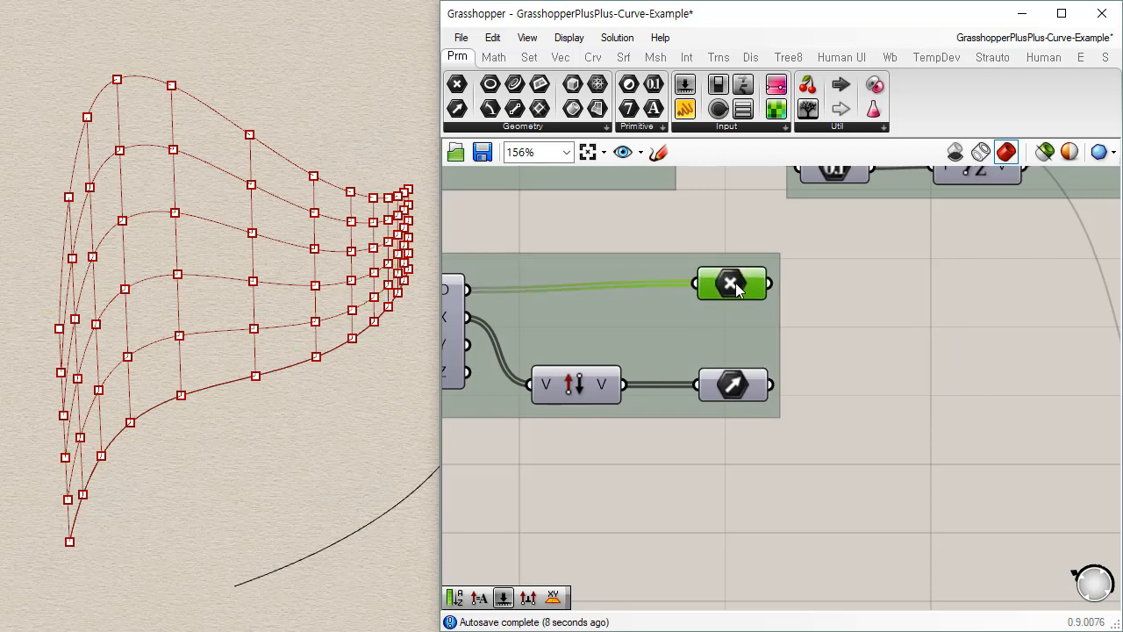
pyautogui.moveTo(730, 390); pyautogui.dragTo(726, 389)
pyautogui.rightClick(738, 346)
pyautogui.click(809, 491)
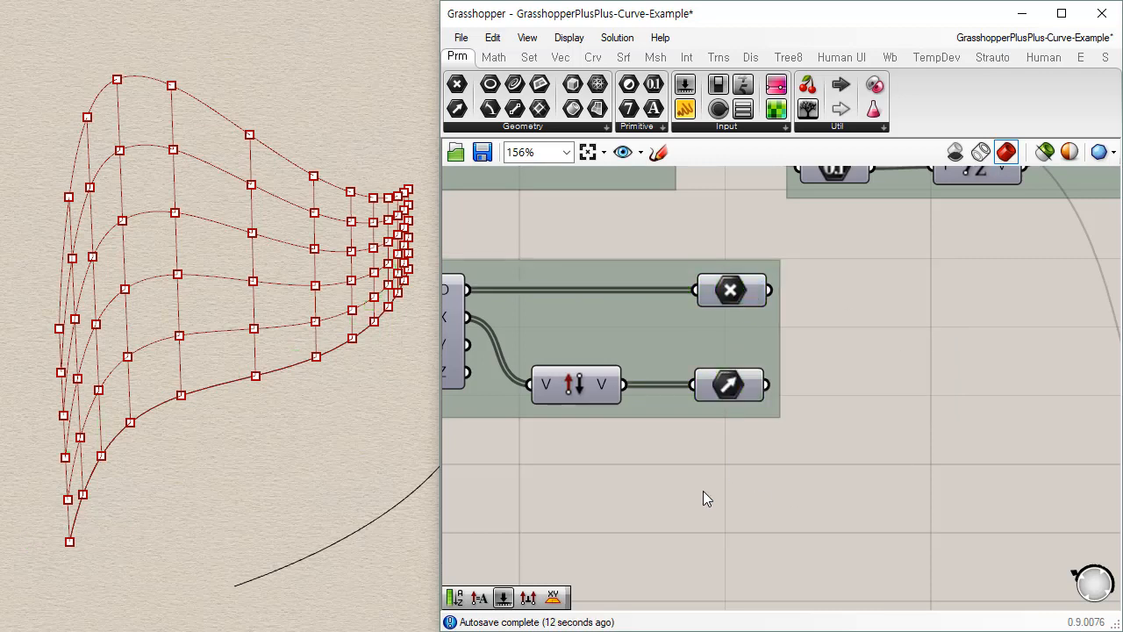
# Review the frame group's Point and Vector outputs alongside the Point output of the curve division group above
pyautogui.moveTo(585, 445); pyautogui.dragTo(798, 452, button='right')
pyautogui.scroll(-4, 798, 454)
pyautogui.moveTo(799, 416); pyautogui.dragTo(780, 437)
pyautogui.scroll(2, 787, 441)
pyautogui.click(873, 530)
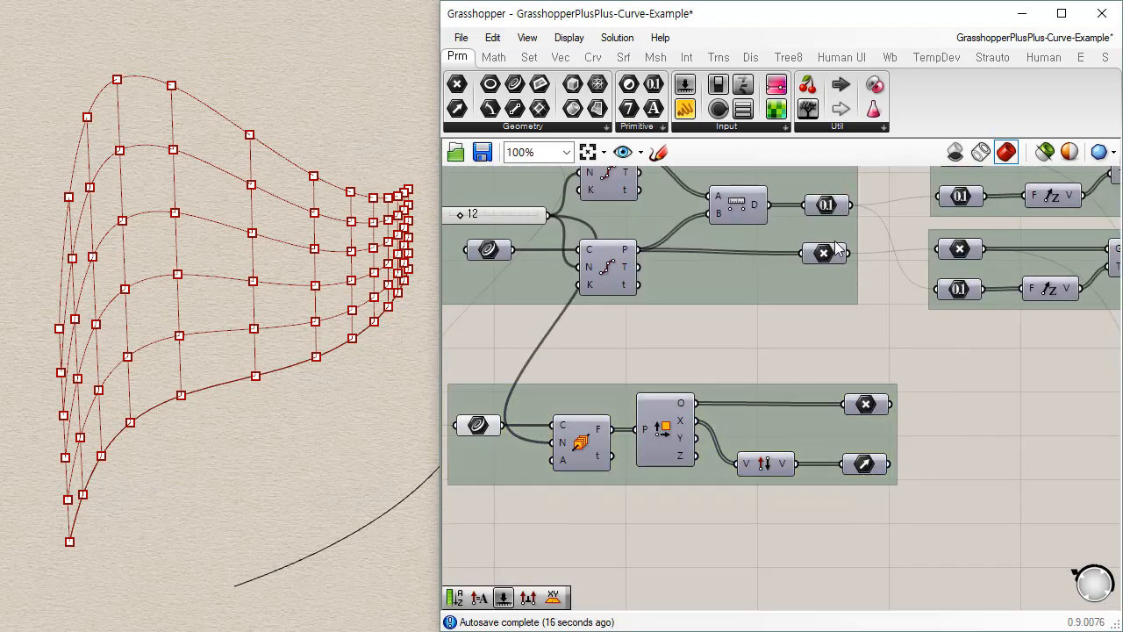
pyautogui.moveTo(832, 259); pyautogui.dragTo(837, 255)
pyautogui.click(877, 412)
pyautogui.click(867, 462)
pyautogui.click(918, 483)
pyautogui.moveTo(918, 483); pyautogui.dragTo(865, 428, button='right')
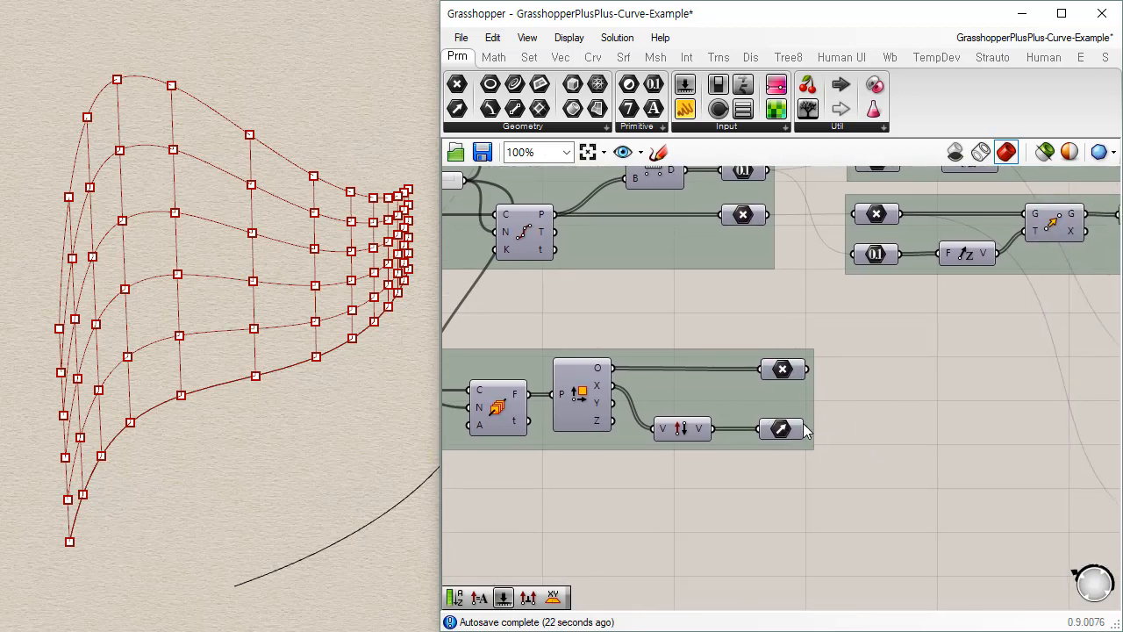
# Highlight the upper line division group's output Point and inspect its data branches
pyautogui.scroll(2, 803, 423)
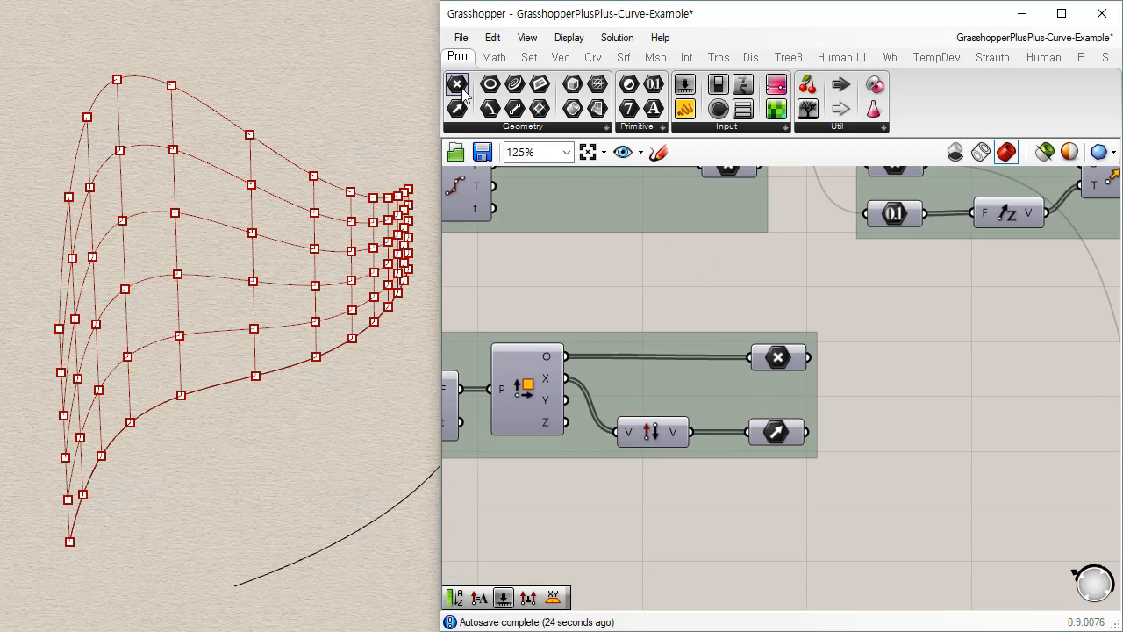
pyautogui.scroll(-4, 844, 456)
pyautogui.moveTo(843, 448); pyautogui.dragTo(660, 378, button='right')
pyautogui.scroll(3, 966, 349)
pyautogui.click(925, 316)
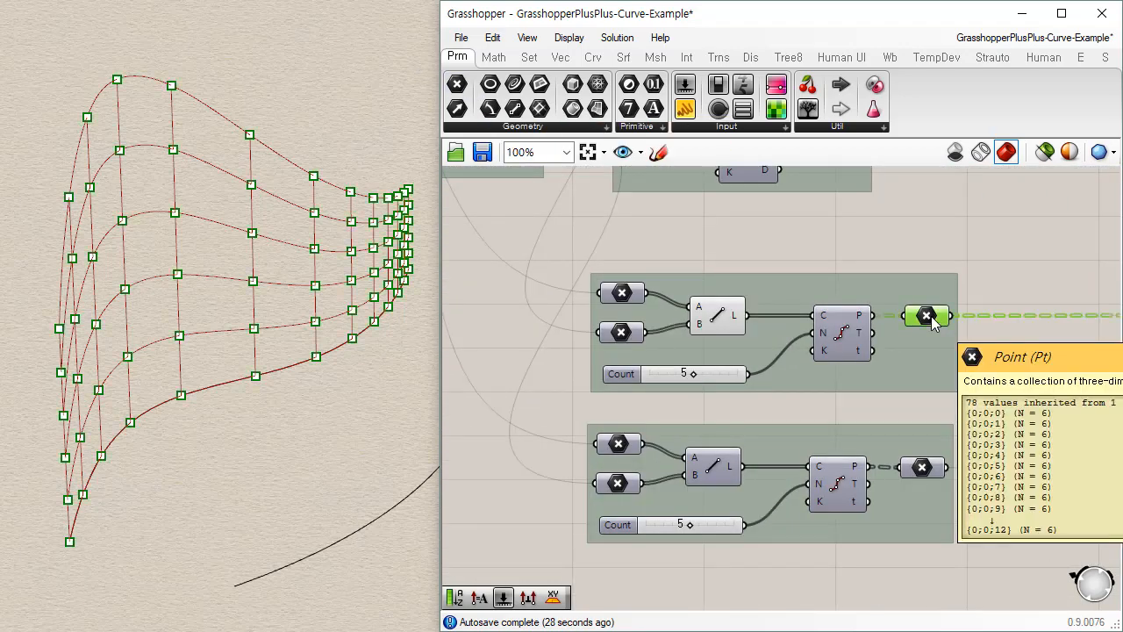
pyautogui.click(530, 397)
pyautogui.moveTo(530, 397); pyautogui.dragTo(688, 355, button='right')
pyautogui.scroll(-2, 688, 349)
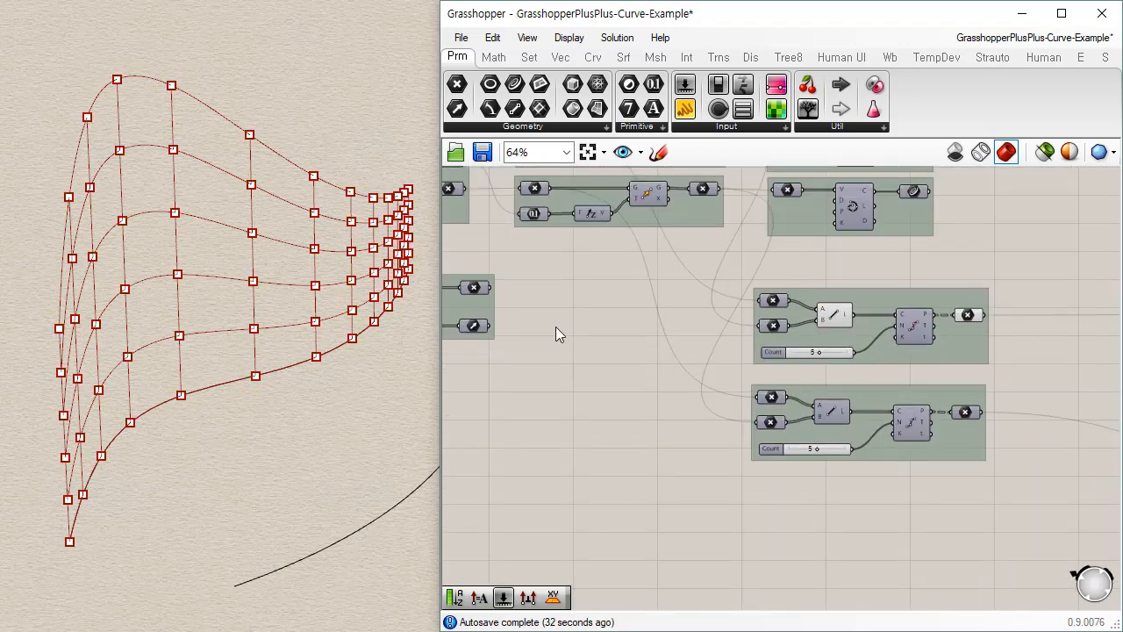
# Add Point and Vector parameters beyond the upper line division group, fed by its output Point and the frame group's Vector
pyautogui.moveTo(456, 107); pyautogui.dragTo(1063, 351)
pyautogui.moveTo(455, 84); pyautogui.dragTo(1070, 327)
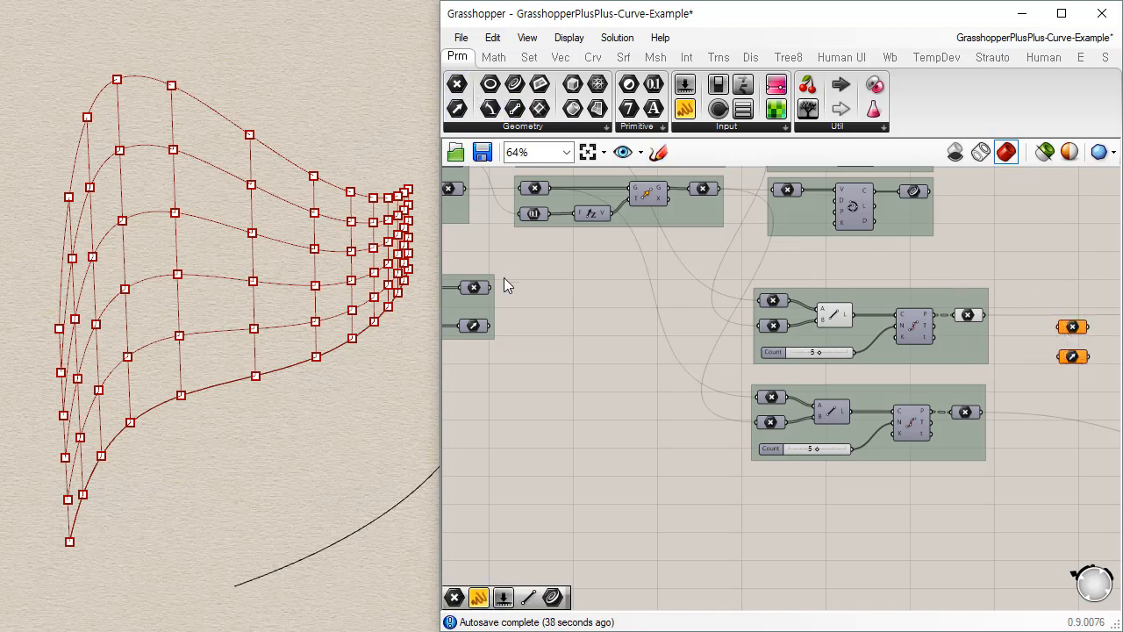
pyautogui.moveTo(489, 326); pyautogui.dragTo(1061, 363)
pyautogui.moveTo(1050, 396); pyautogui.dragTo(898, 354, button='right')
pyautogui.scroll(3, 898, 354)
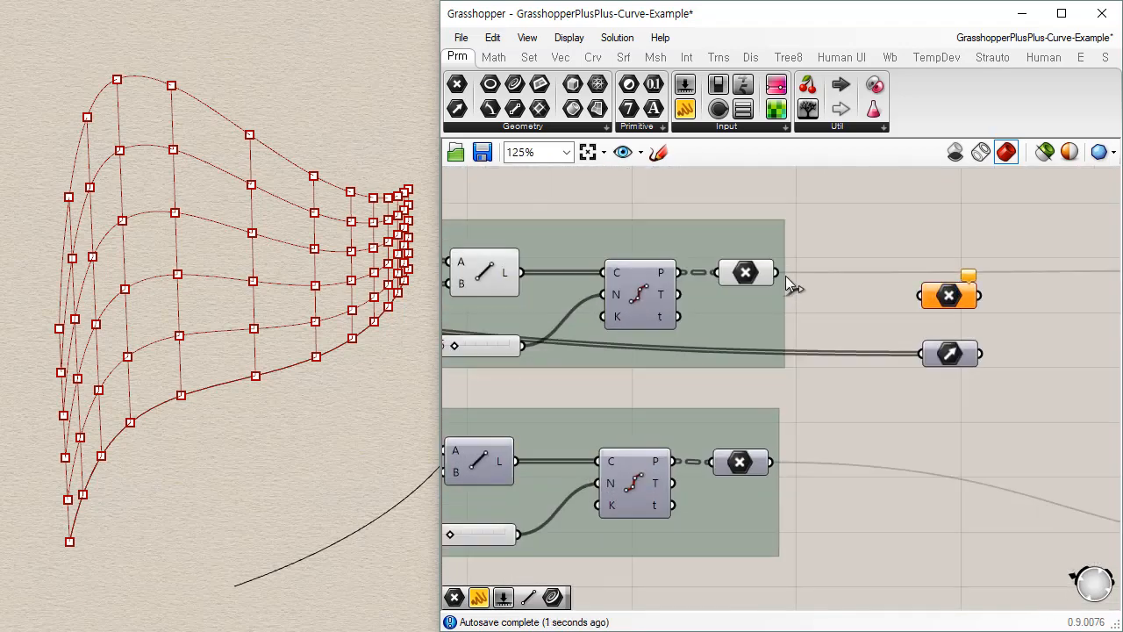
pyautogui.moveTo(781, 274); pyautogui.dragTo(921, 295)
# Move the two interpolated curve groups farther downstream to make room after the new Point and Vector parameters
pyautogui.scroll(-2, 958, 378)
pyautogui.moveTo(958, 377); pyautogui.dragTo(672, 326, button='right')
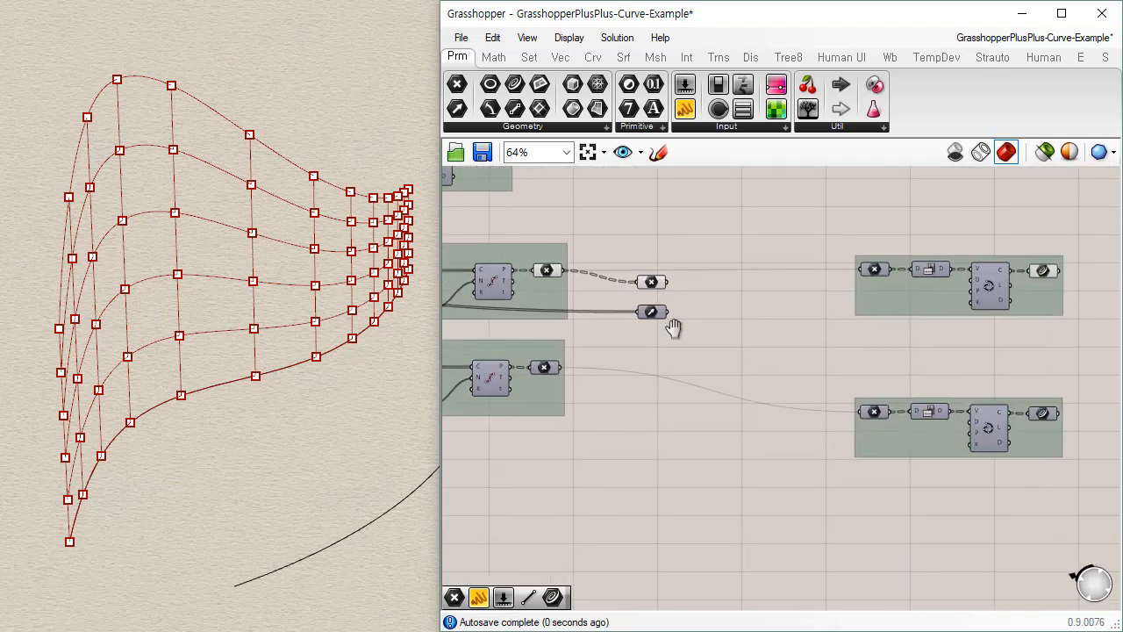
pyautogui.scroll(3, 634, 274)
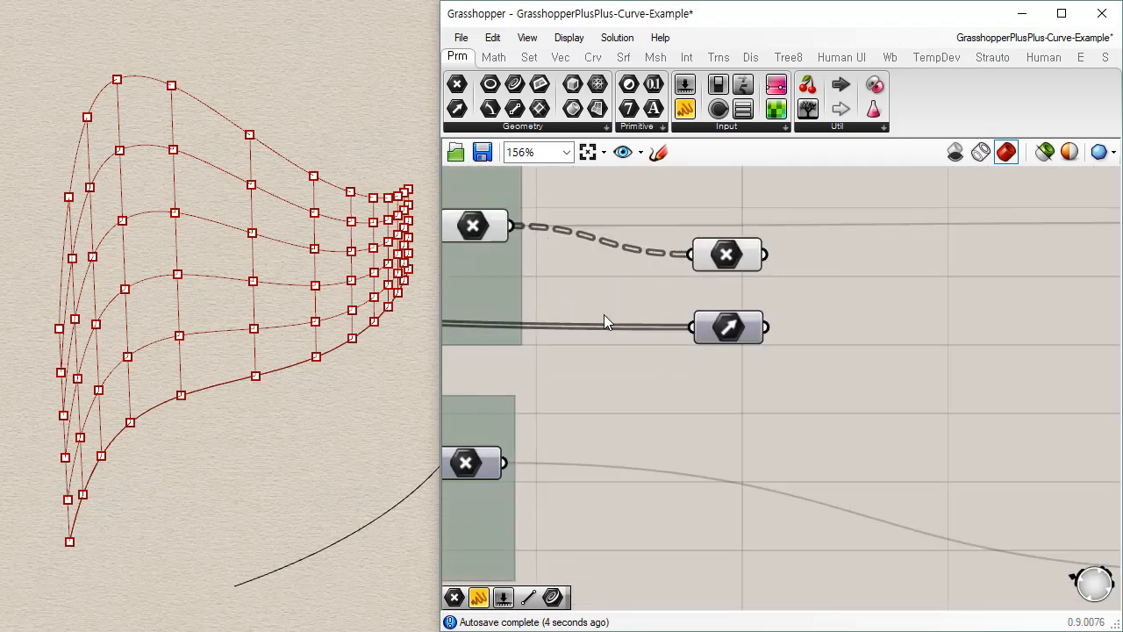
pyautogui.scroll(-4, 760, 406)
pyautogui.moveTo(798, 403); pyautogui.dragTo(585, 356, button='right')
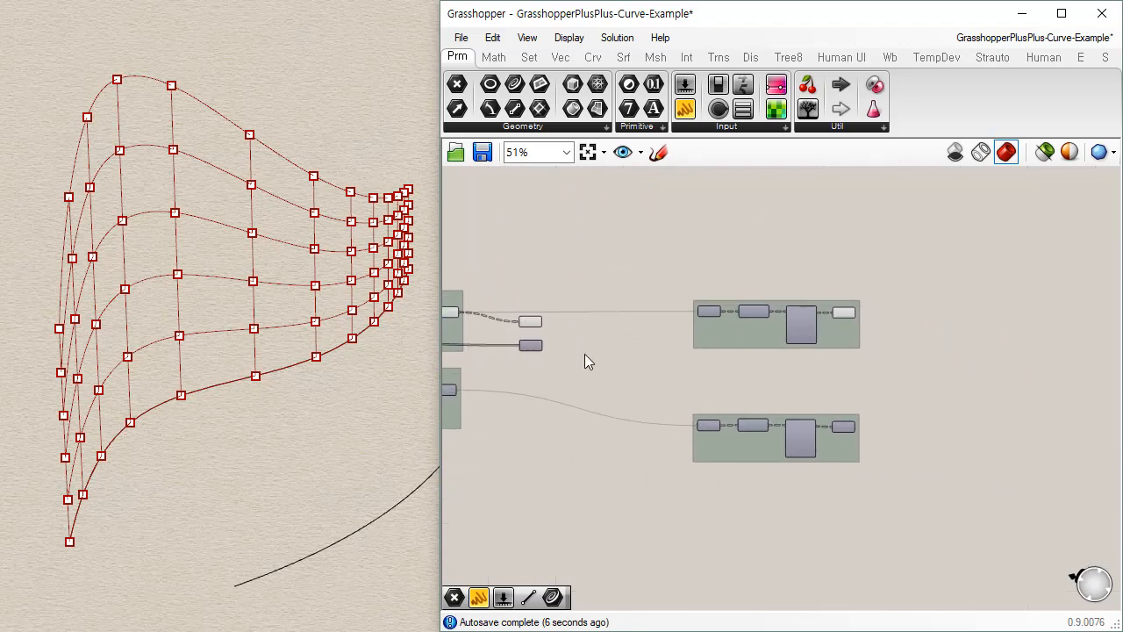
pyautogui.moveTo(672, 283); pyautogui.dragTo(960, 504)
pyautogui.moveTo(808, 335); pyautogui.dragTo(1002, 341)
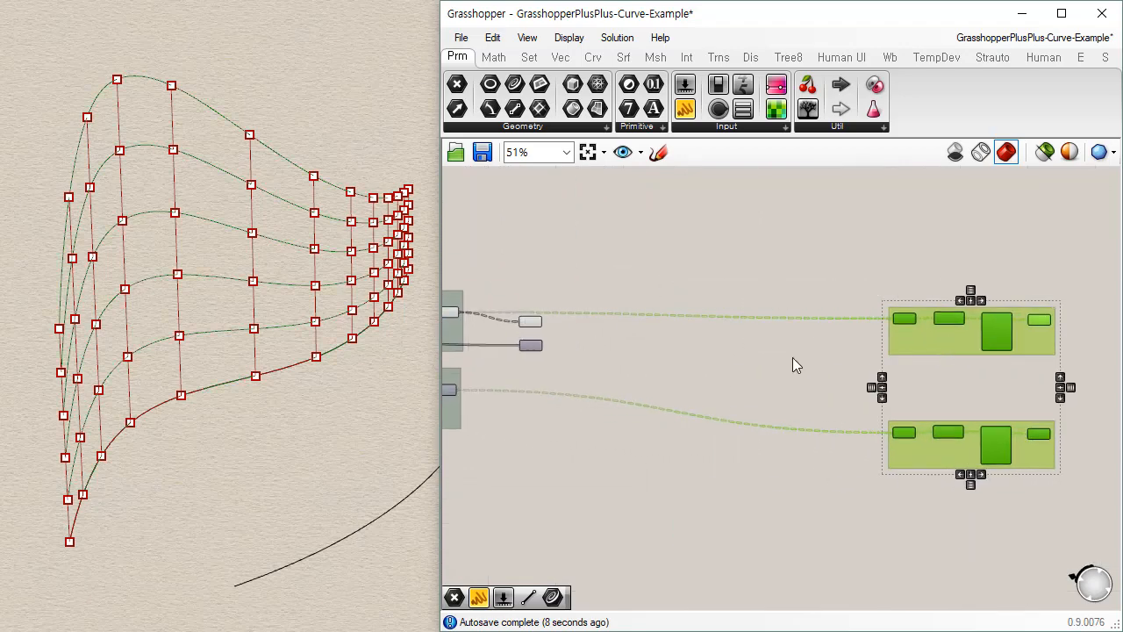
pyautogui.click(792, 357)
# Move the new Vector parameter closer beneath the new Point parameter
pyautogui.scroll(6, 478, 320)
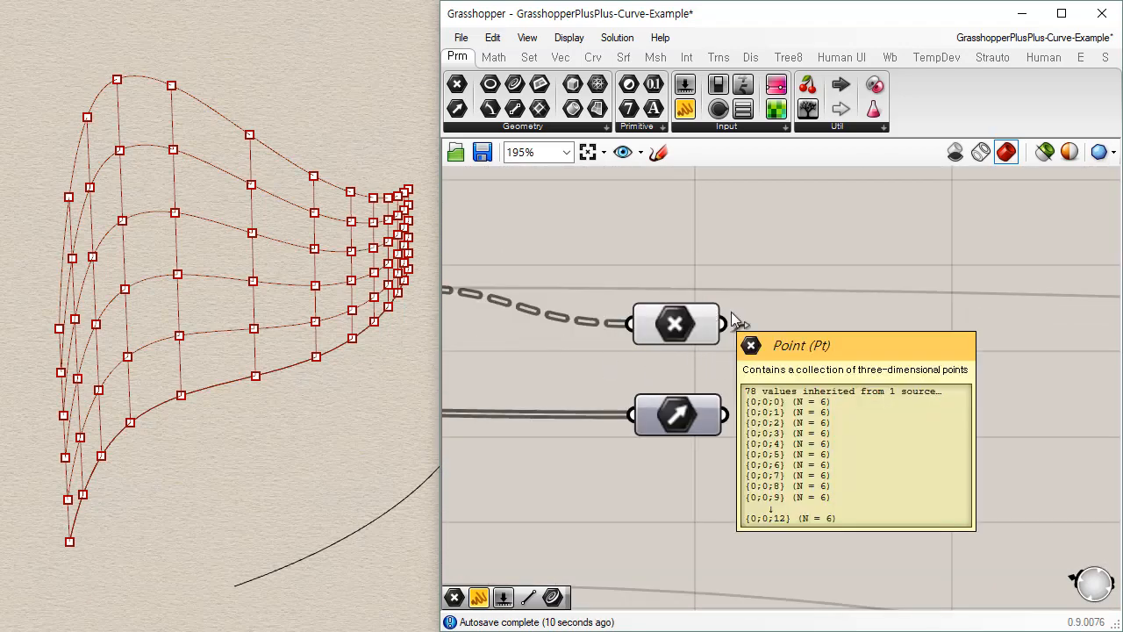
pyautogui.moveTo(837, 346); pyautogui.dragTo(703, 276, button='right')
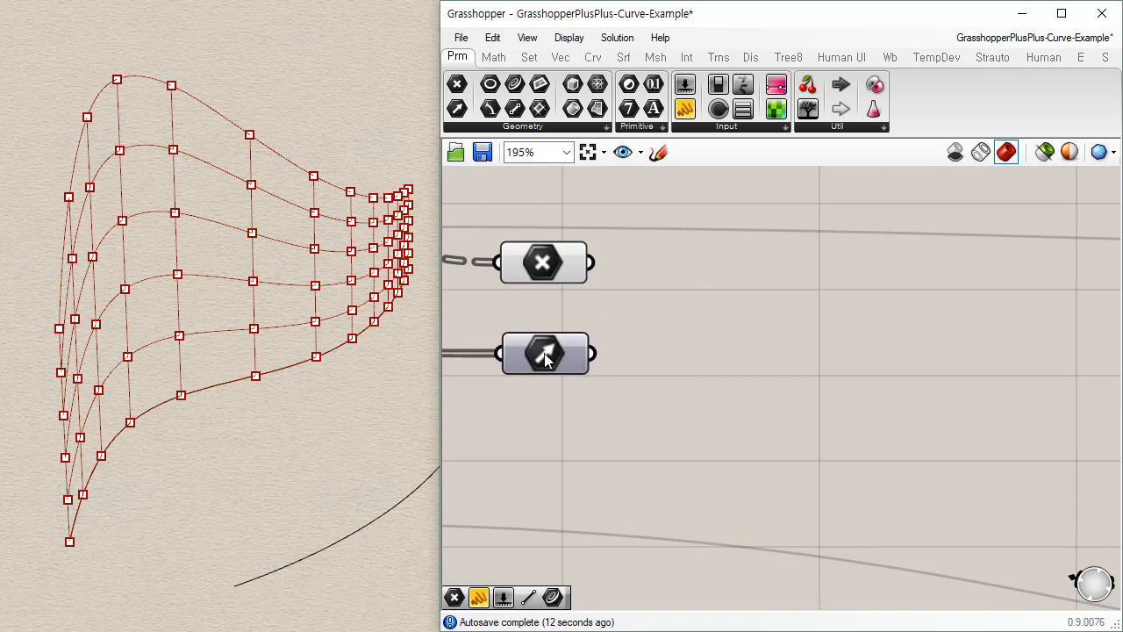
pyautogui.moveTo(545, 355); pyautogui.dragTo(531, 347)
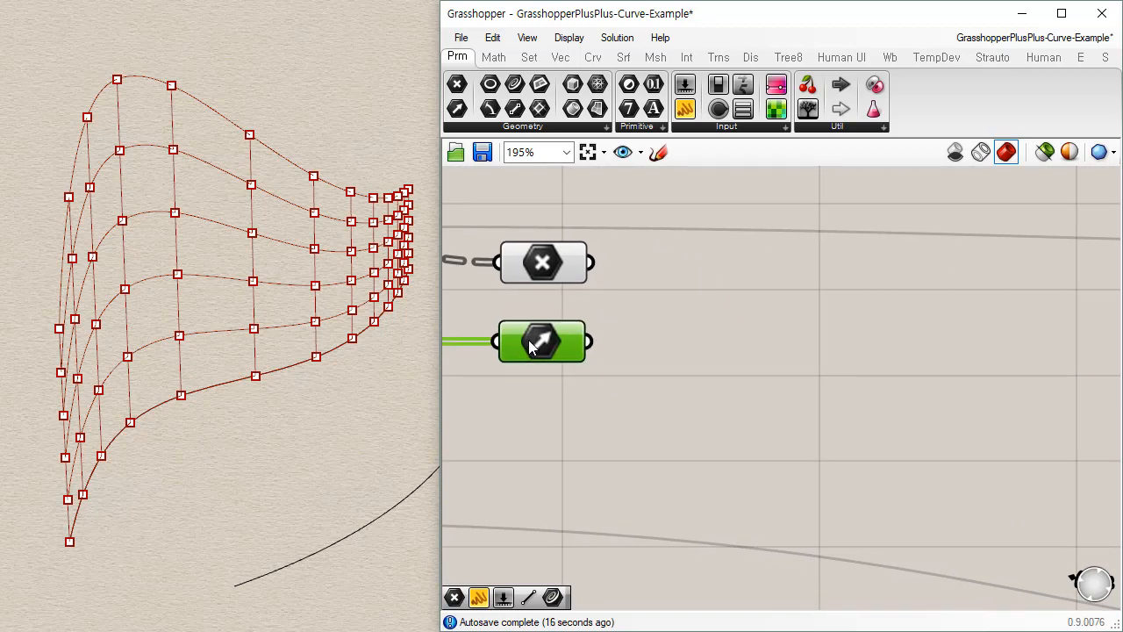
pyautogui.click(803, 347)
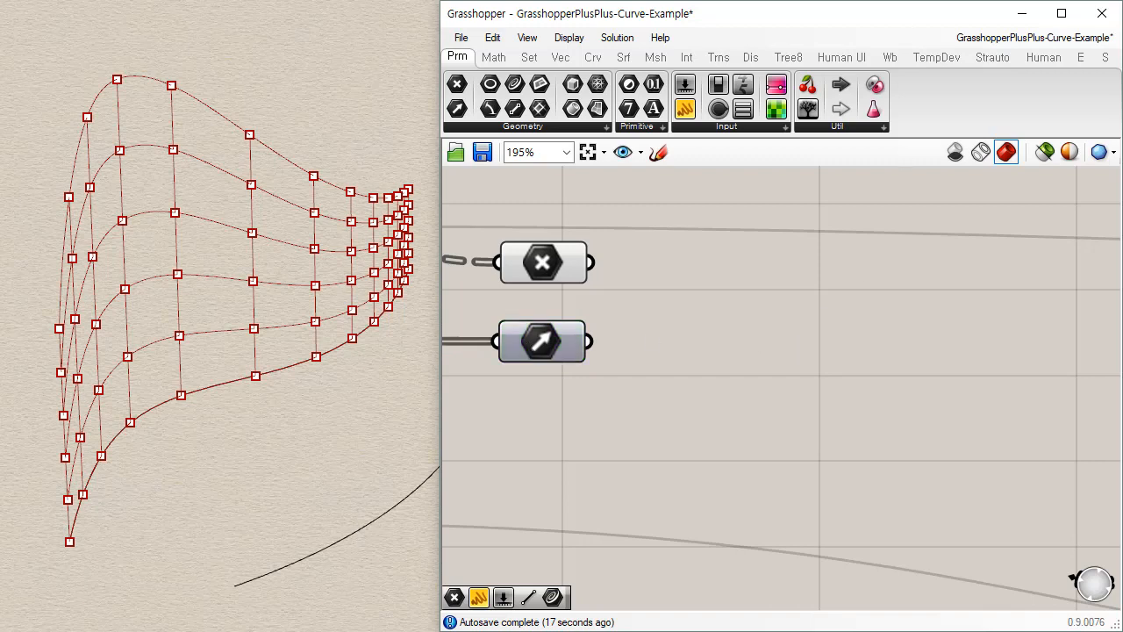
pyautogui.click(560, 57)
pyautogui.click(593, 58)
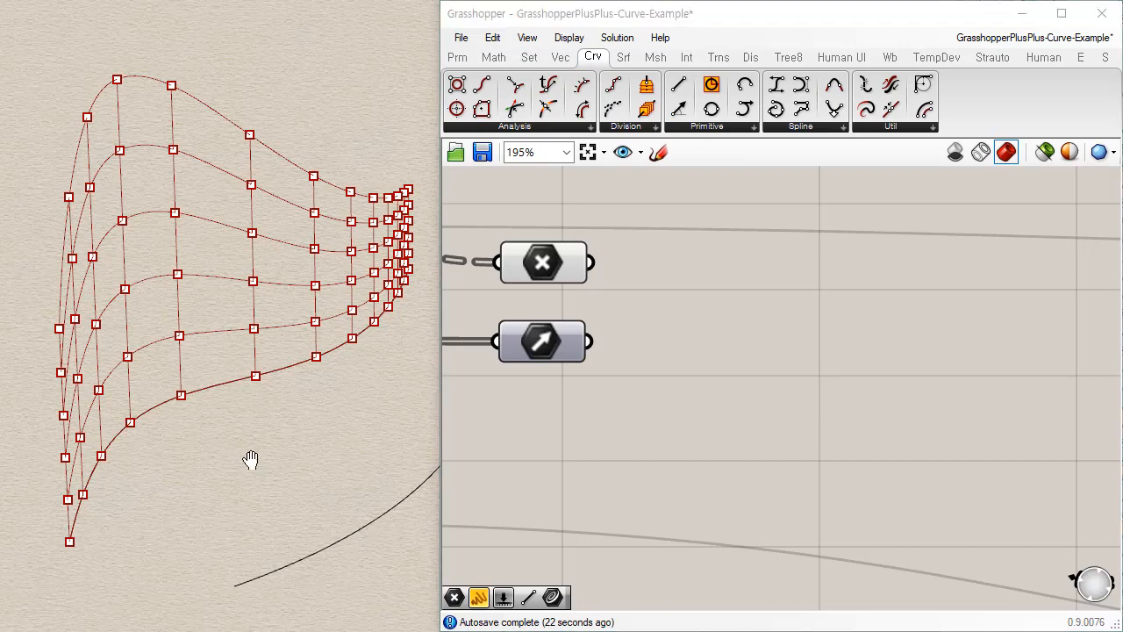
pyautogui.moveTo(251, 459)
pyautogui.mouseDown(button='right')
pyautogui.moveTo(264, 444)
pyautogui.moveTo(258, 458)
pyautogui.mouseUp(button='right')
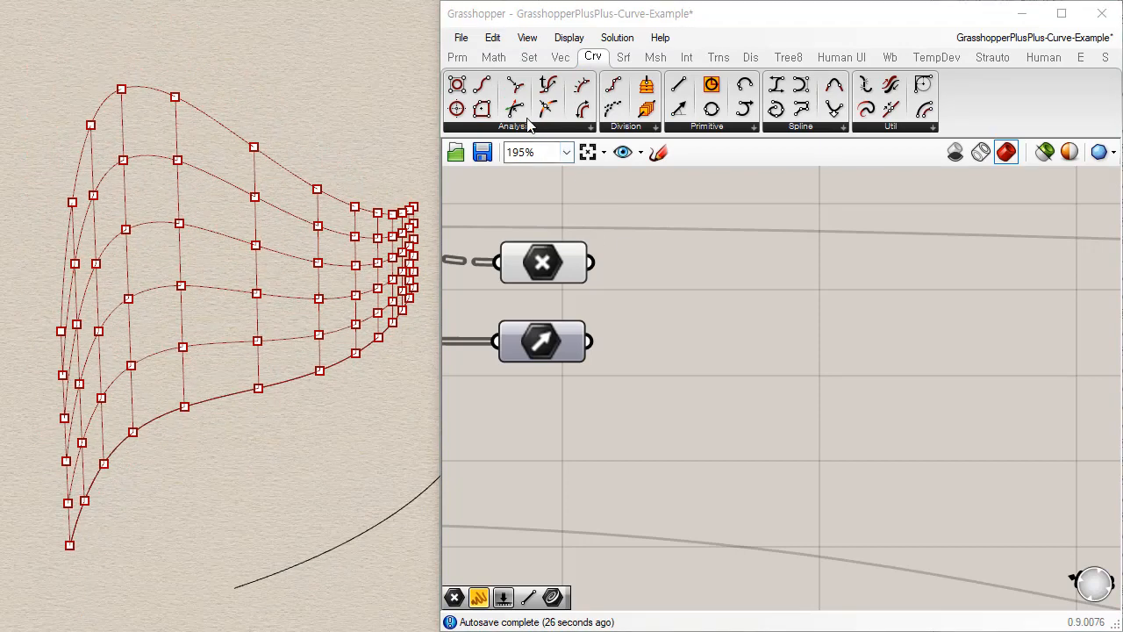
pyautogui.click(558, 60)
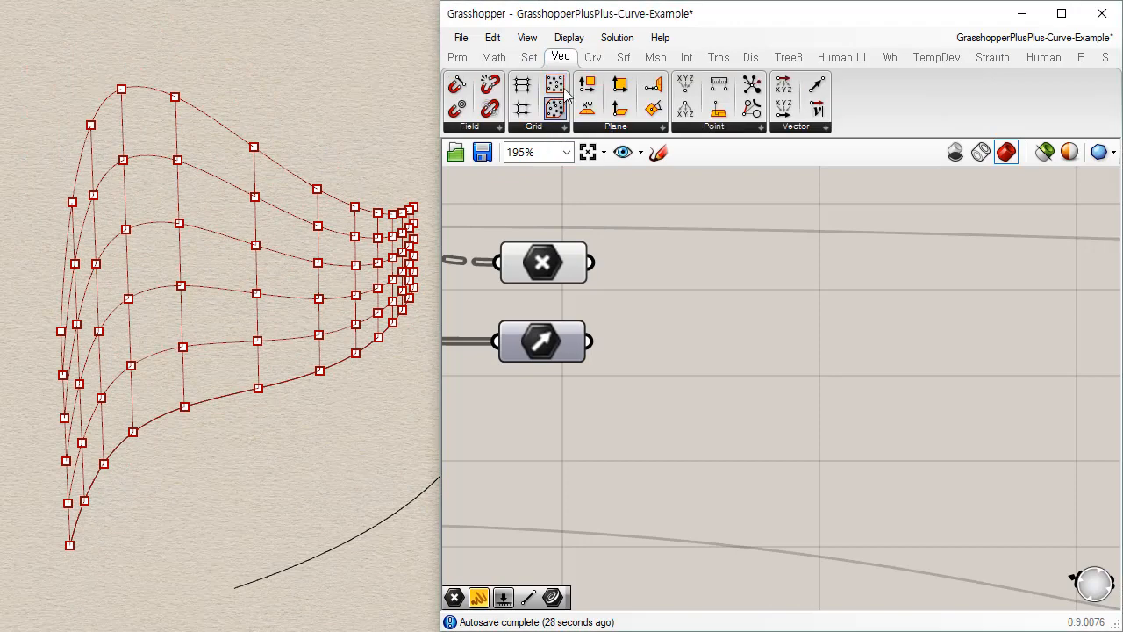
pyautogui.click(593, 58)
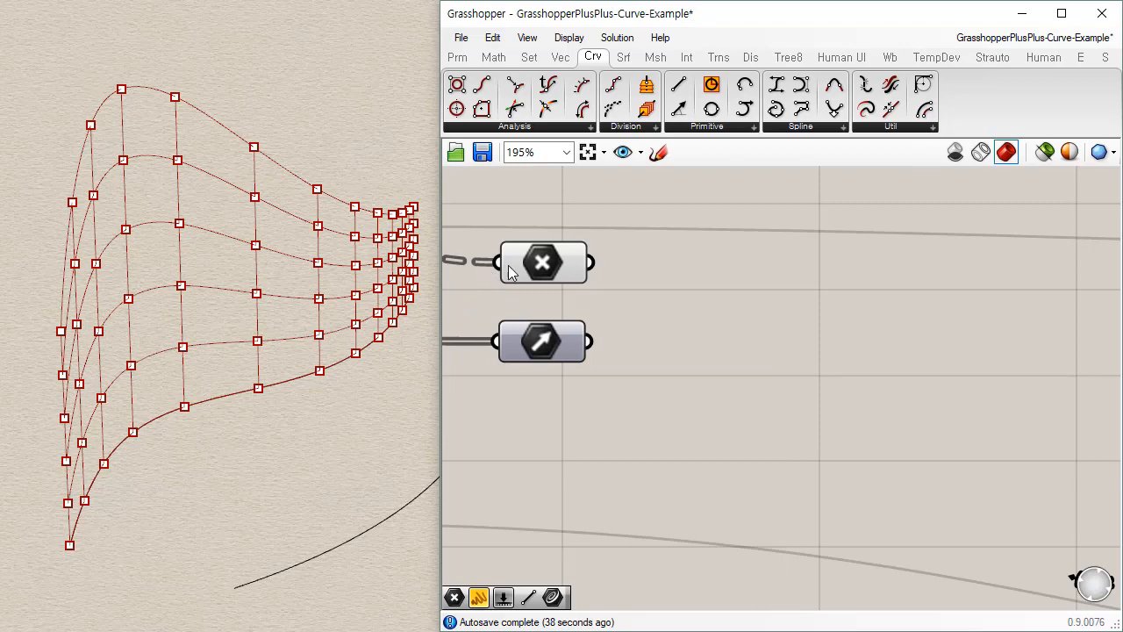
# Inspect the data held by the new Point and Vector parameters
pyautogui.moveTo(524, 274)
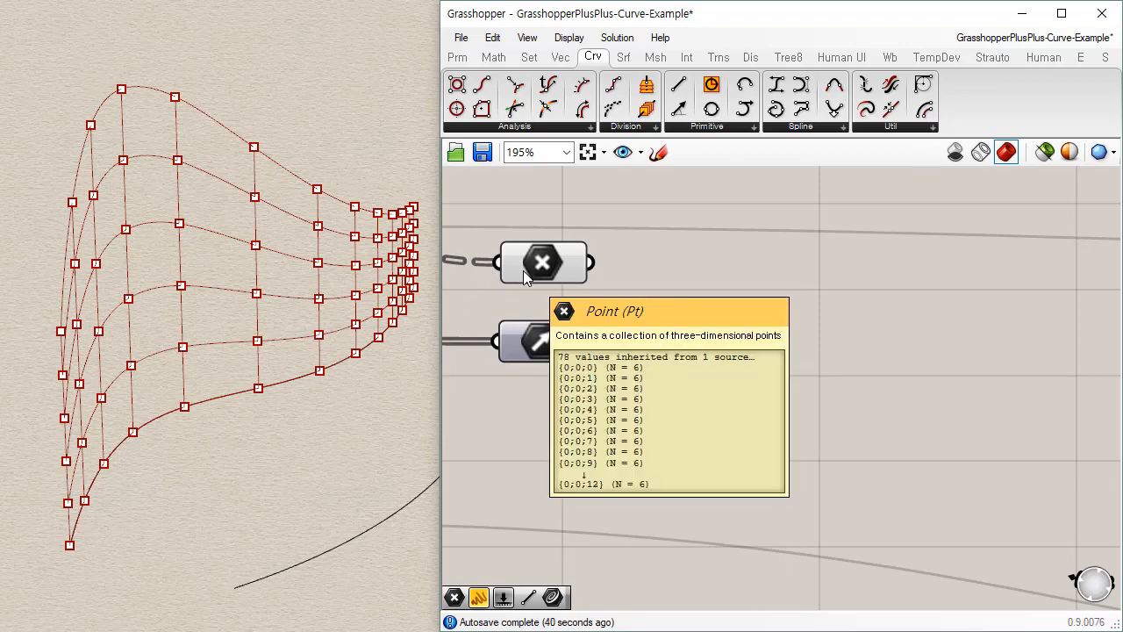
pyautogui.moveTo(538, 349)
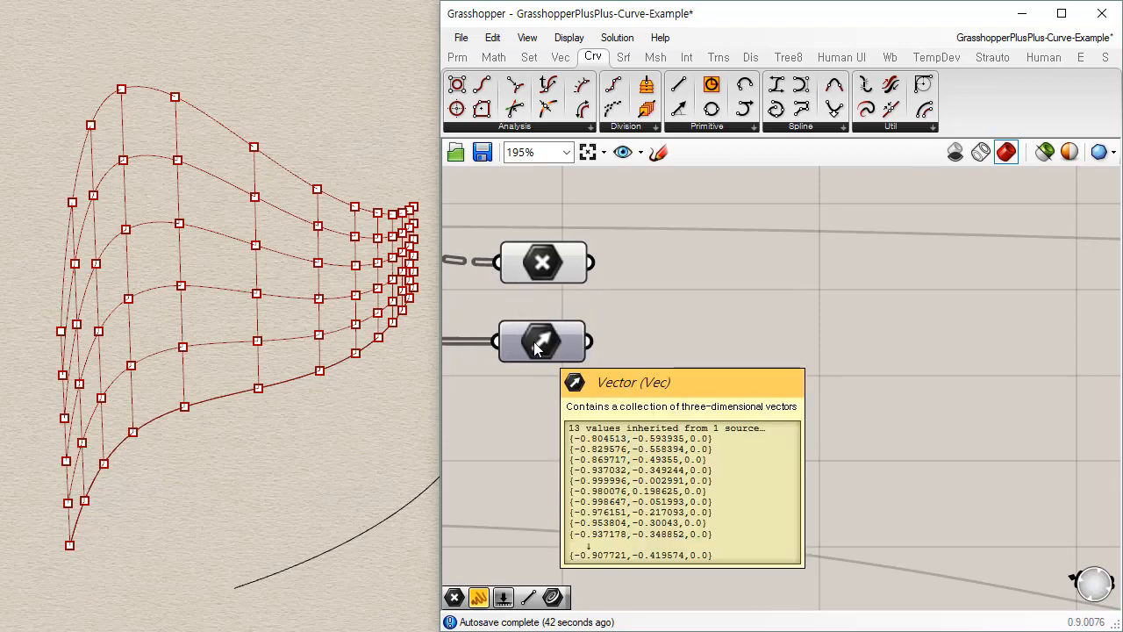
pyautogui.moveTo(634, 319); pyautogui.dragTo(809, 316, button='right')
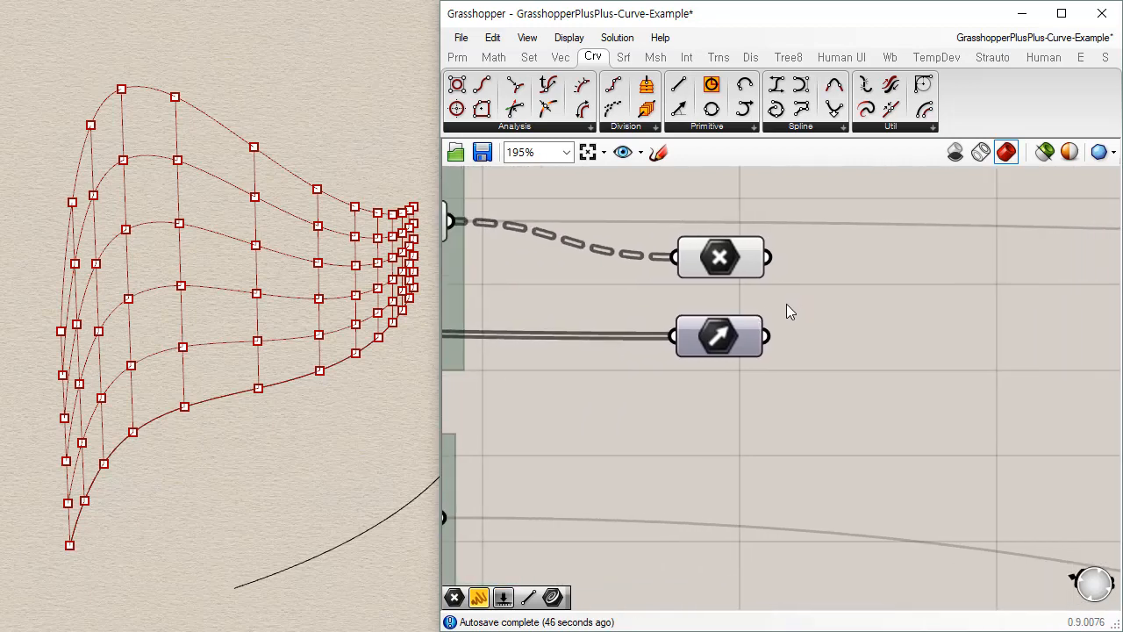
pyautogui.moveTo(833, 287); pyautogui.dragTo(722, 303, button='right')
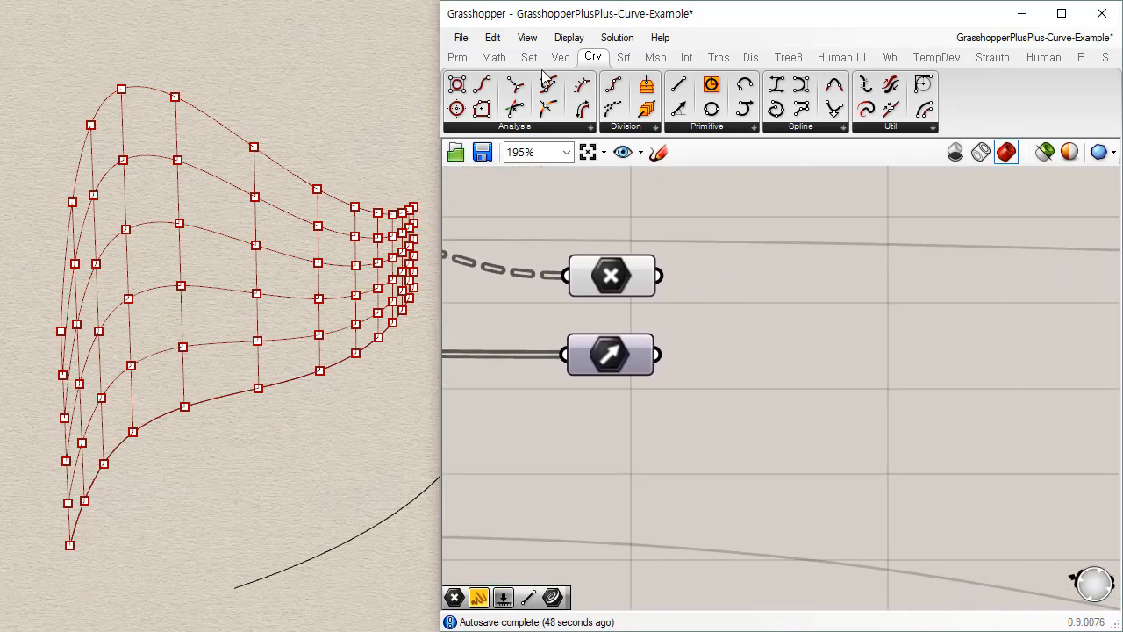
# Add a Graph Mapper to the canvas downstream of the new Point and Vector parameters
pyautogui.moveTo(468, 63)
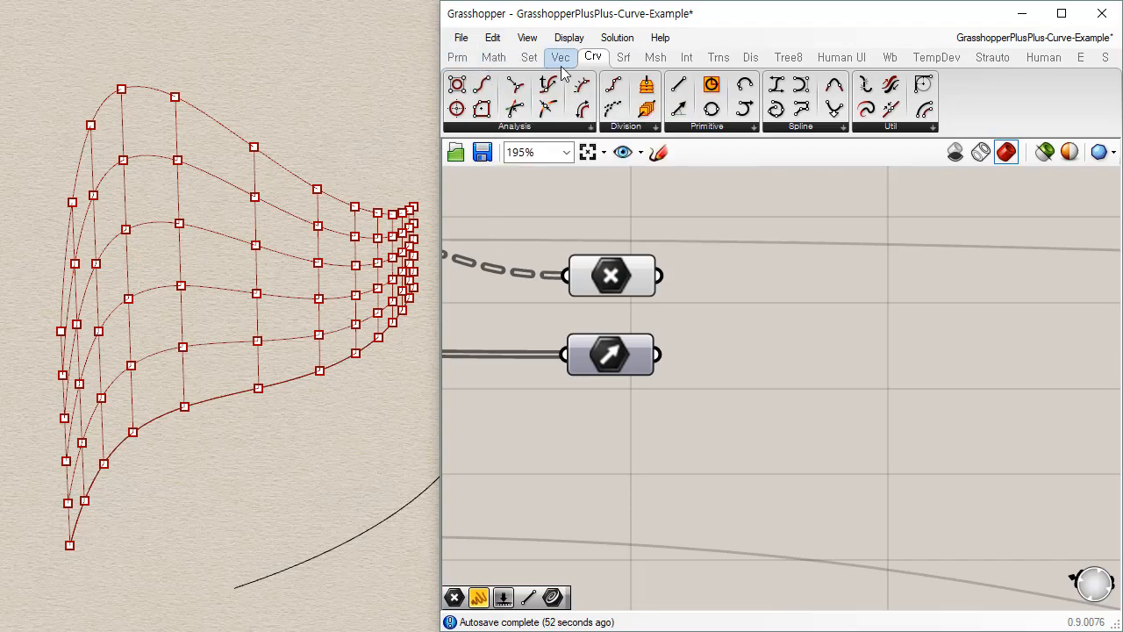
pyautogui.click(494, 62)
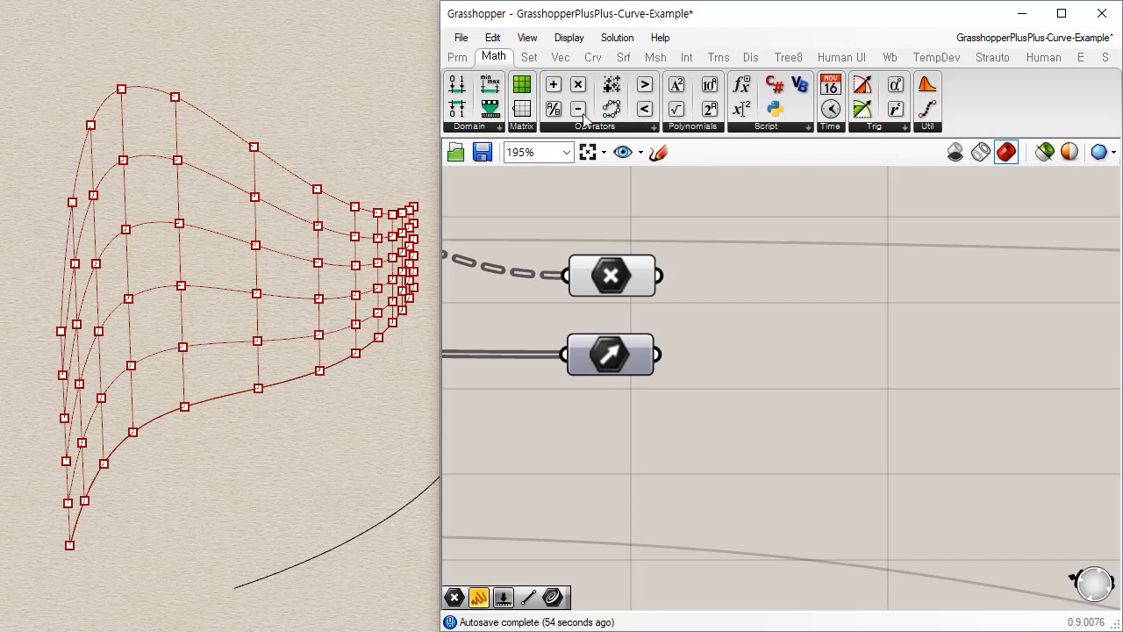
pyautogui.click(528, 127)
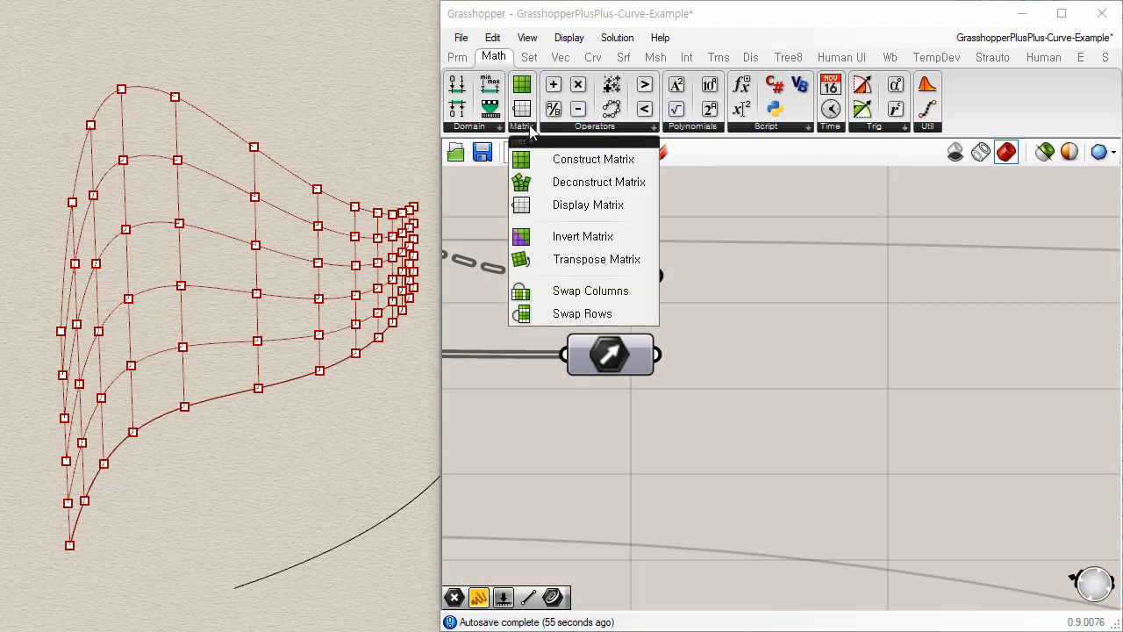
pyautogui.click(623, 57)
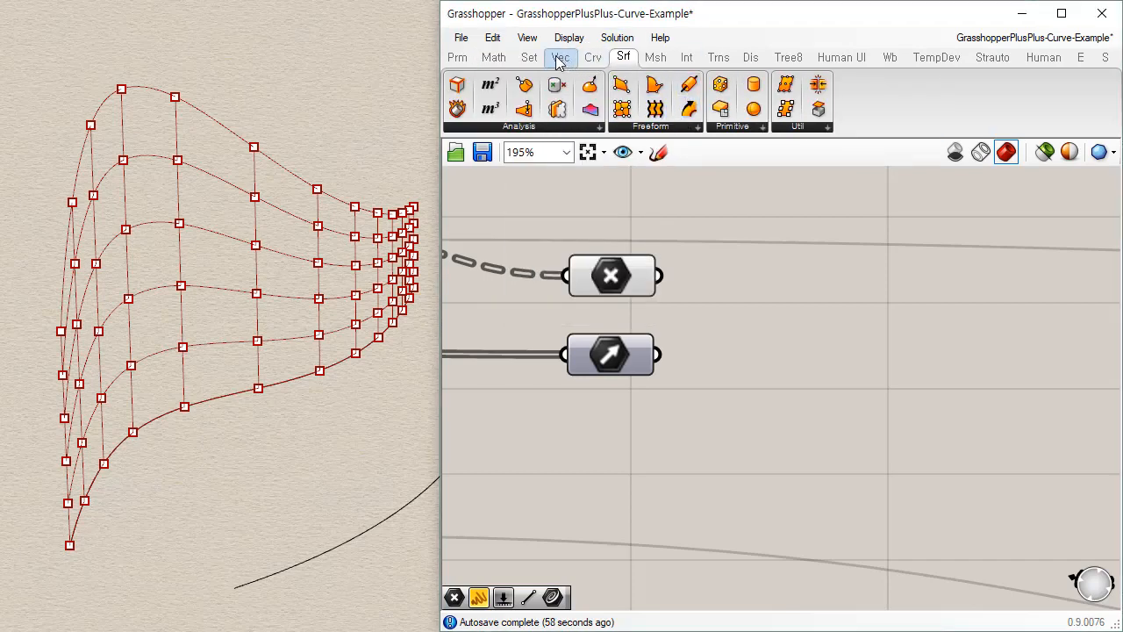
pyautogui.click(458, 60)
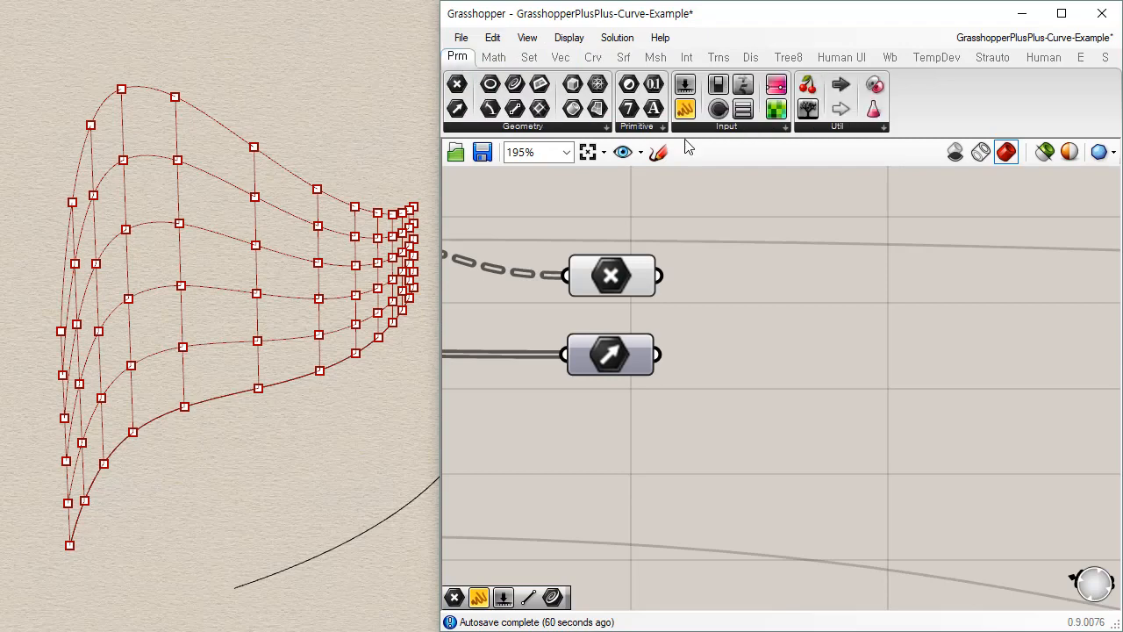
pyautogui.click(768, 129)
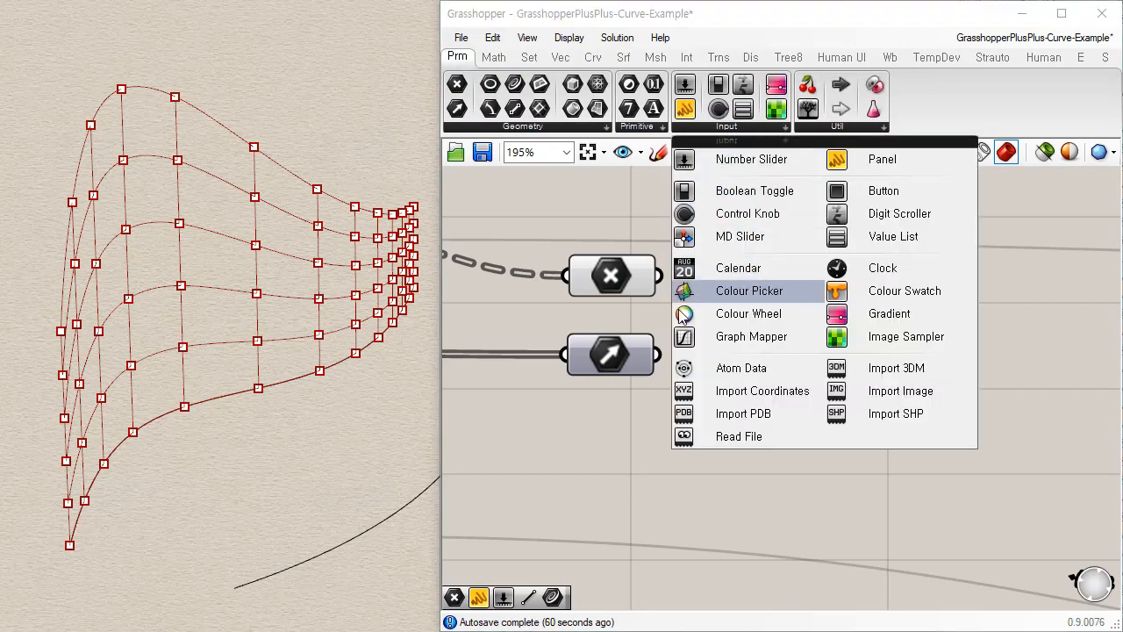
pyautogui.click(752, 337)
pyautogui.click(961, 402)
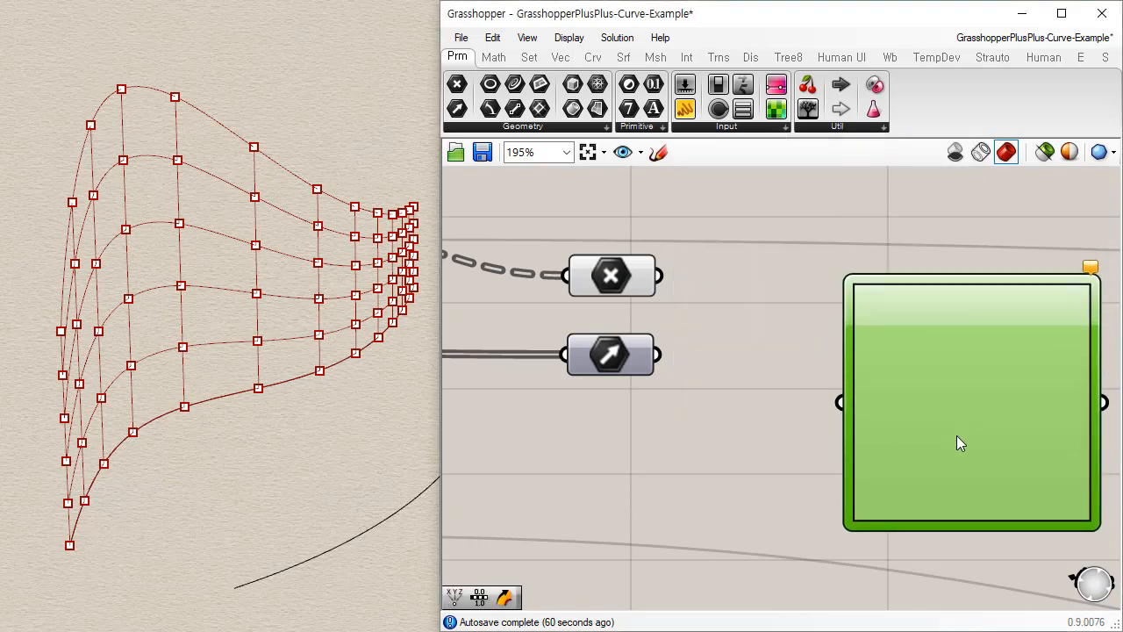
# Shift the Graph Mapper slightly farther downstream and move the Vector parameter well below the Point parameter to open up space
pyautogui.moveTo(956, 435); pyautogui.dragTo(955, 445)
pyautogui.click(744, 431)
pyautogui.moveTo(623, 362); pyautogui.dragTo(624, 424)
pyautogui.click(751, 416)
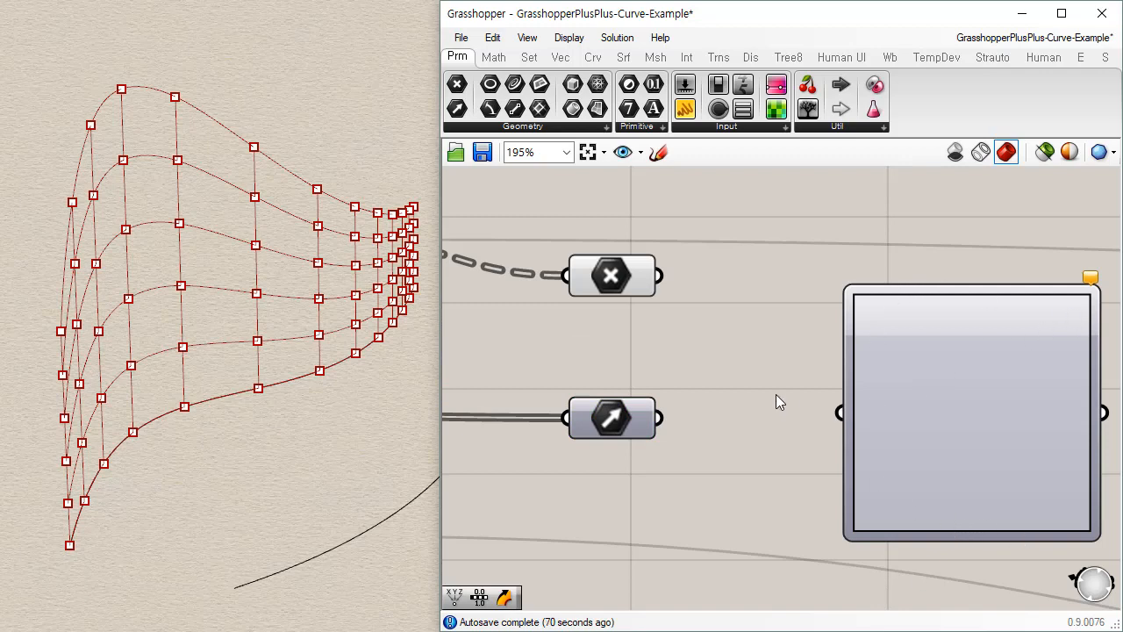
pyautogui.moveTo(776, 395); pyautogui.dragTo(659, 370, button='right')
pyautogui.moveTo(568, 383); pyautogui.dragTo(684, 423)
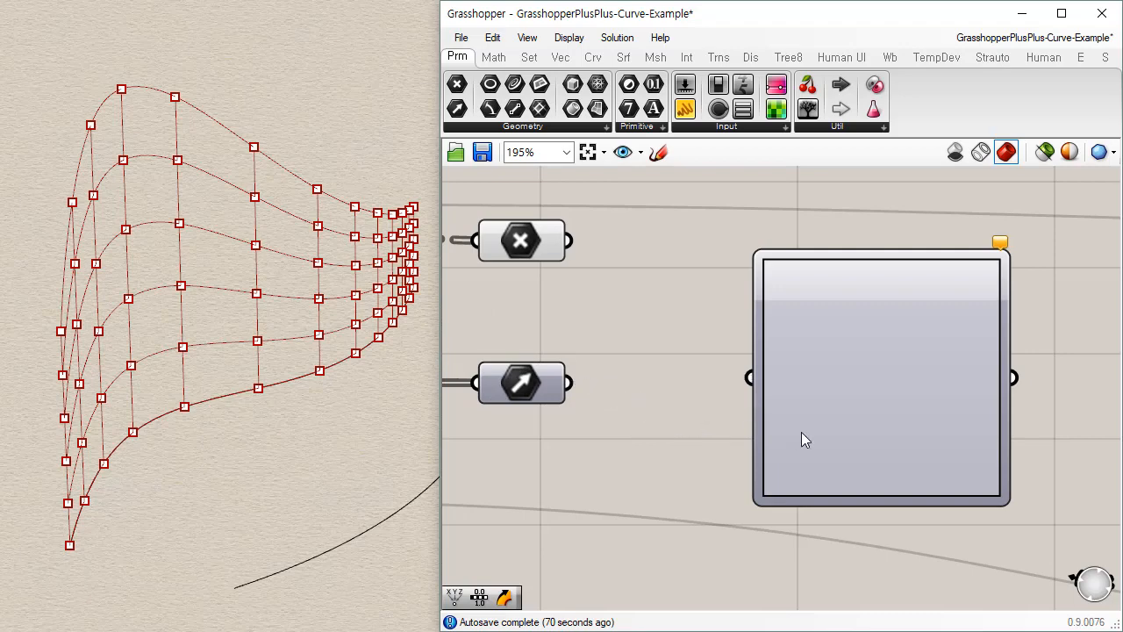
pyautogui.moveTo(816, 435); pyautogui.dragTo(866, 430)
pyautogui.moveTo(526, 390); pyautogui.dragTo(525, 497)
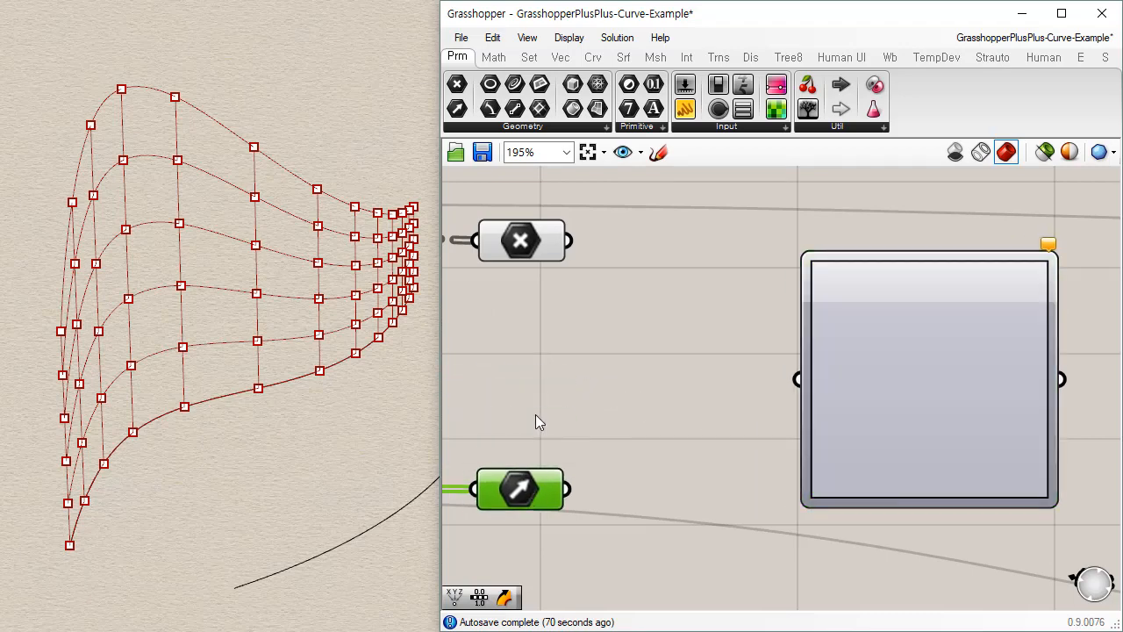
pyautogui.click(538, 413)
# Examine the Count slider that drives the curve division and the list of vectors in the new Vector parameter
pyautogui.scroll(-2, 612, 356)
pyautogui.moveTo(575, 383); pyautogui.dragTo(803, 387, button='right')
pyautogui.scroll(-4, 864, 389)
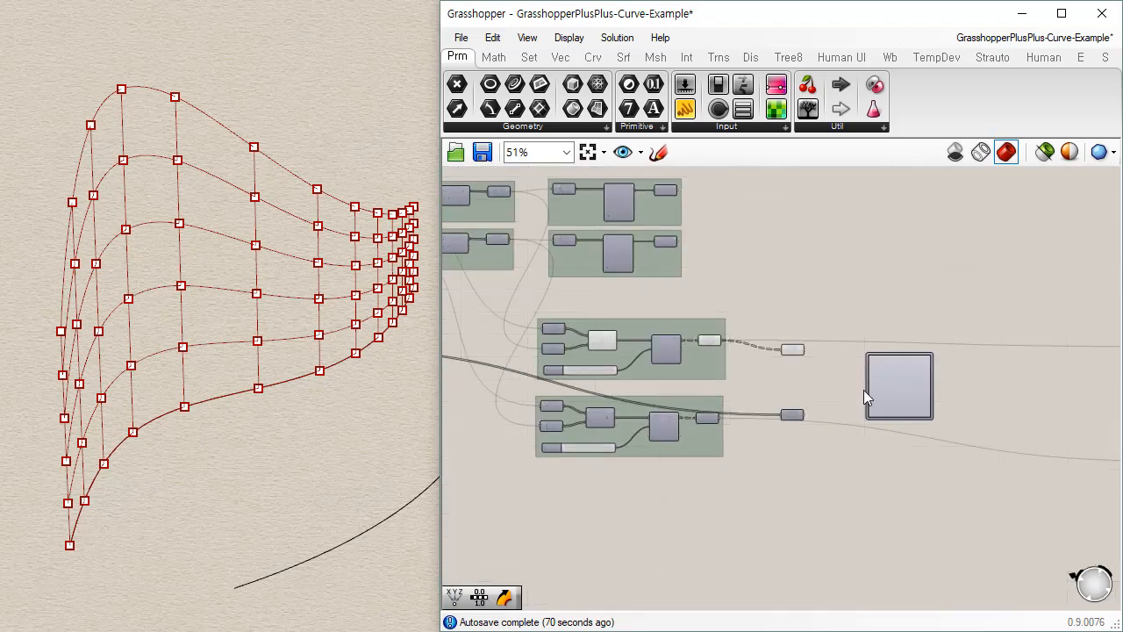
pyautogui.scroll(-4, 515, 361)
pyautogui.moveTo(515, 362); pyautogui.dragTo(596, 277, button='right')
pyautogui.scroll(8, 597, 276)
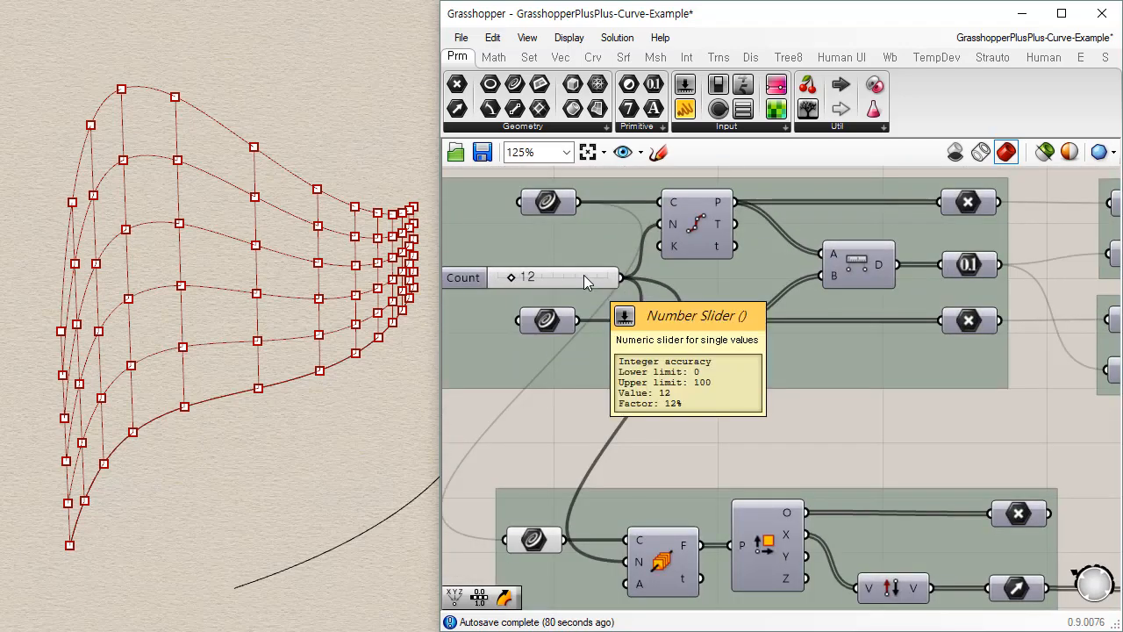
pyautogui.scroll(-4, 772, 368)
pyautogui.moveTo(958, 444); pyautogui.dragTo(624, 341, button='right')
pyautogui.moveTo(935, 336); pyautogui.dragTo(772, 322, button='right')
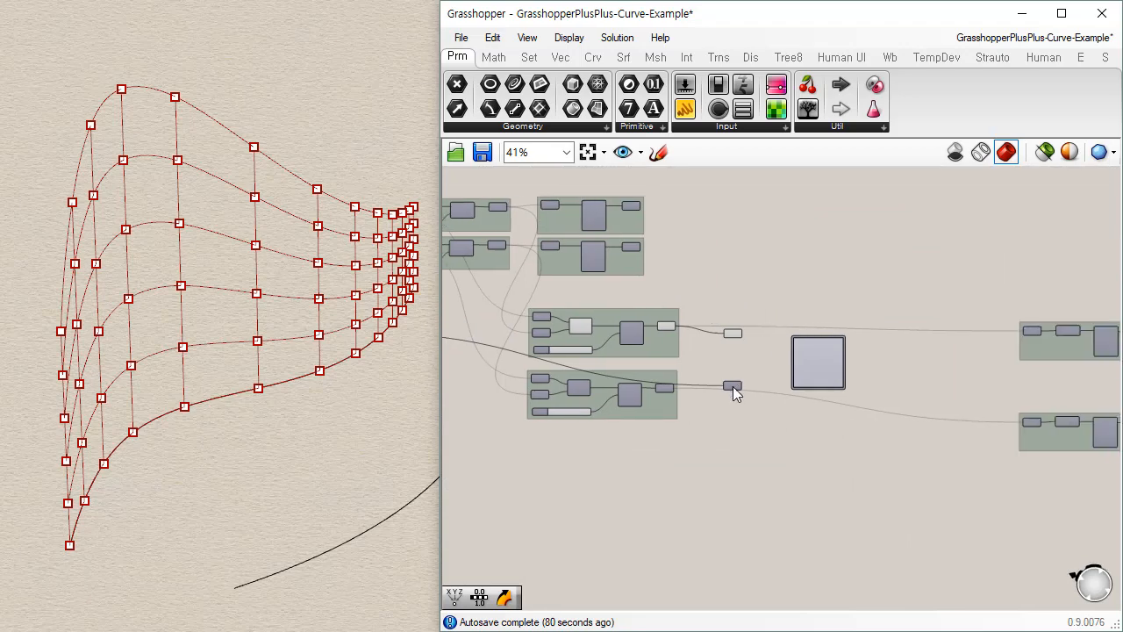
pyautogui.scroll(5, 745, 386)
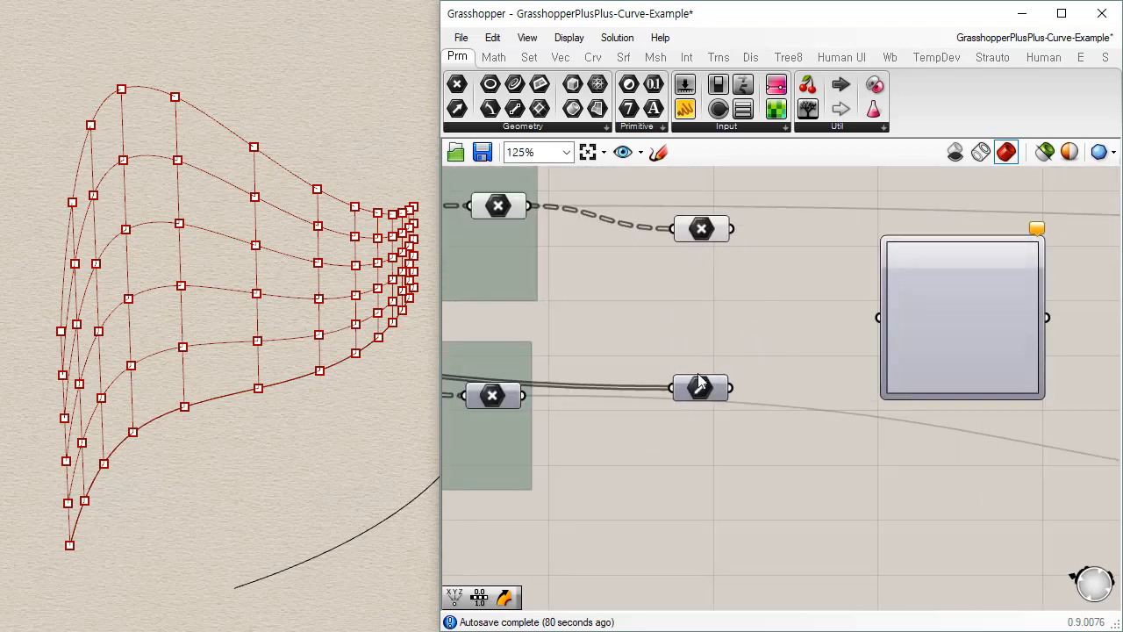
pyautogui.moveTo(700, 392)
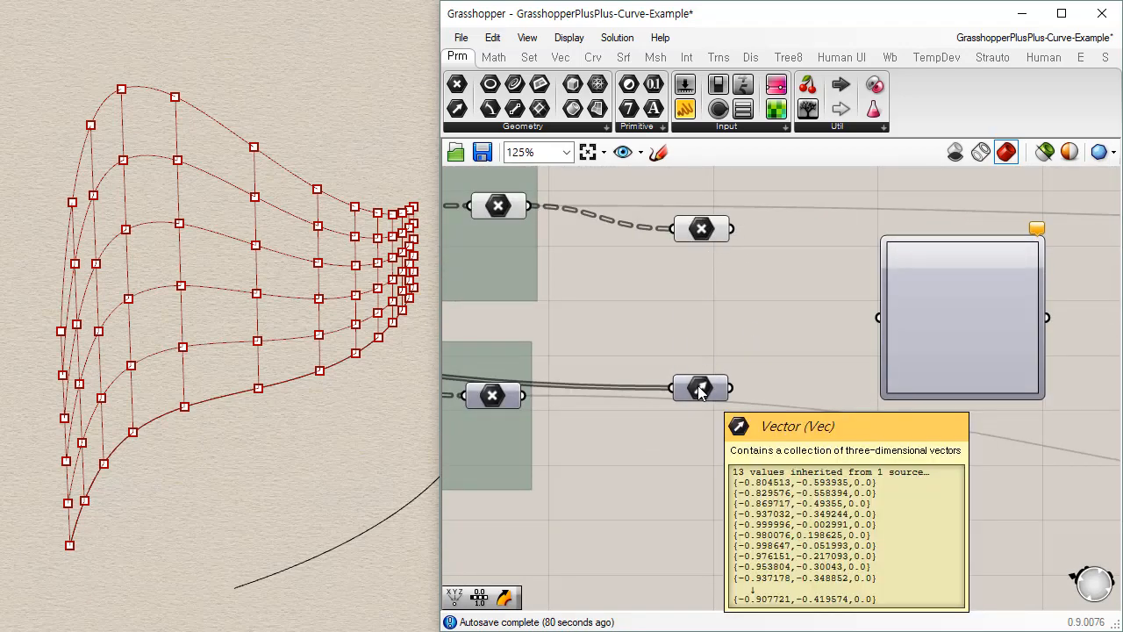
pyautogui.moveTo(724, 345); pyautogui.dragTo(560, 295, button='right')
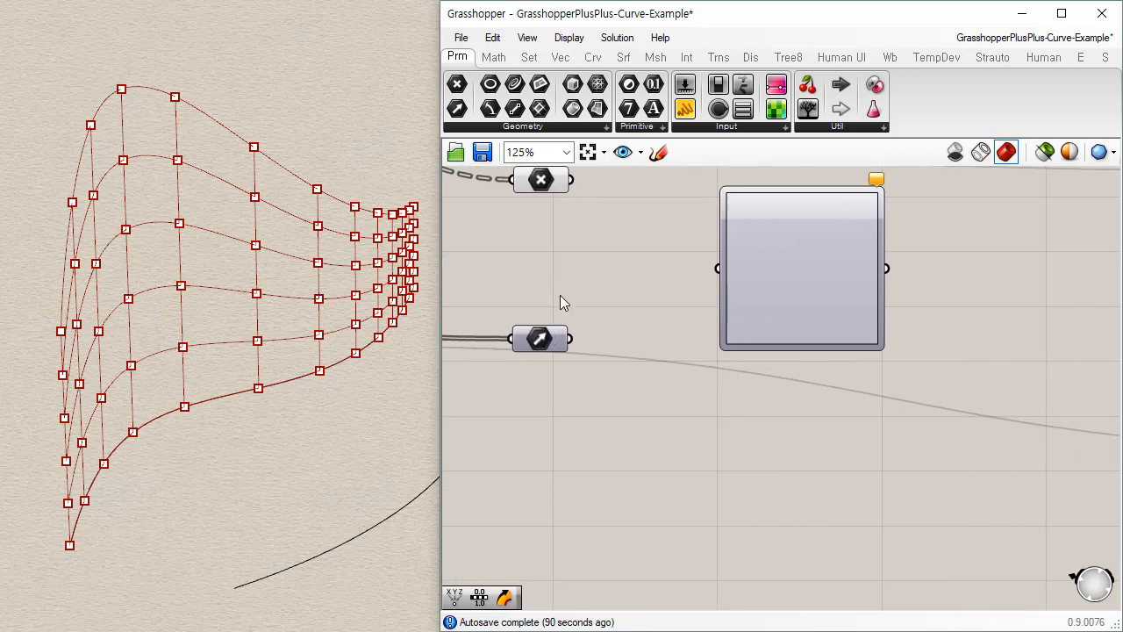
# Add a List Length component fed by the new Vector parameter
pyautogui.click(530, 58)
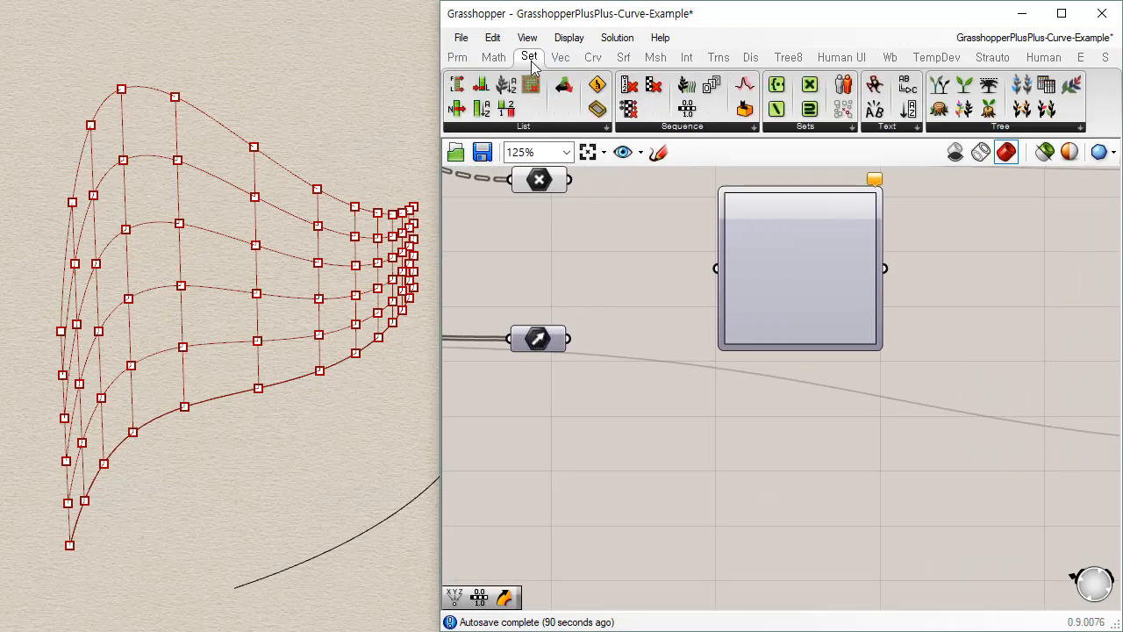
pyautogui.click(542, 128)
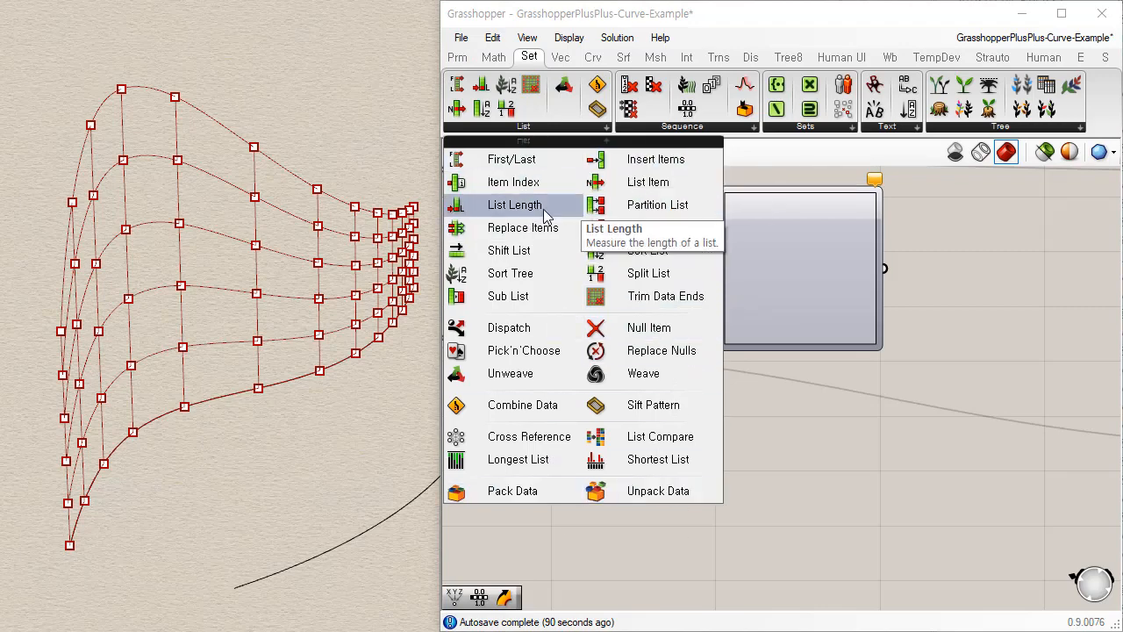
pyautogui.moveTo(544, 209); pyautogui.dragTo(633, 355)
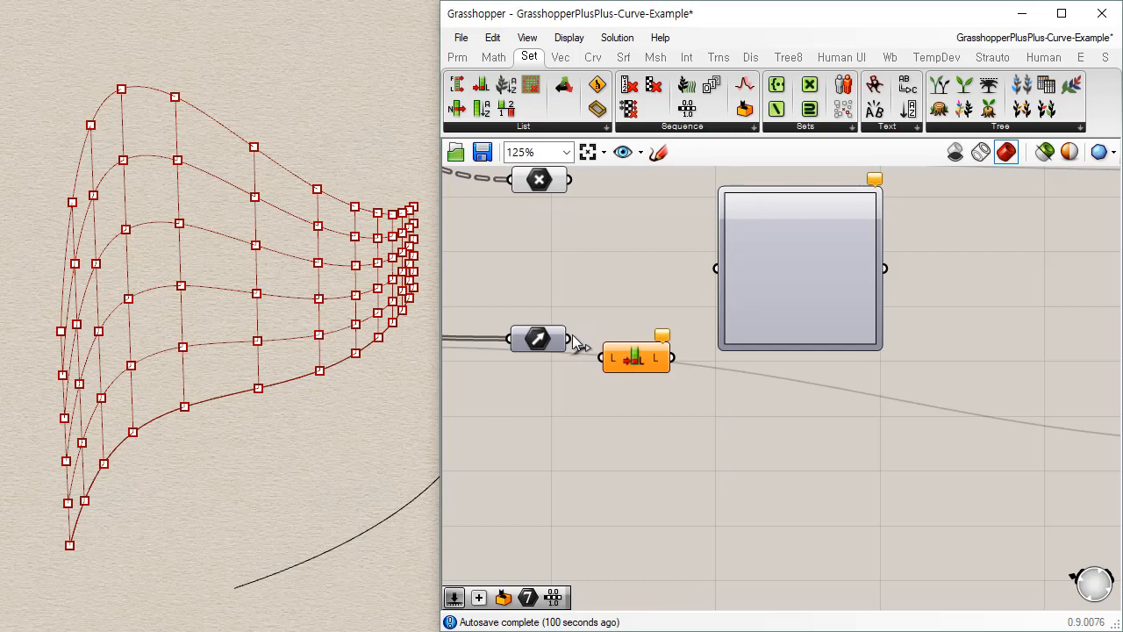
pyautogui.moveTo(573, 337); pyautogui.dragTo(601, 358)
# Add a Panel fed by the List Length output and change its text to a larger italic font
pyautogui.click(457, 57)
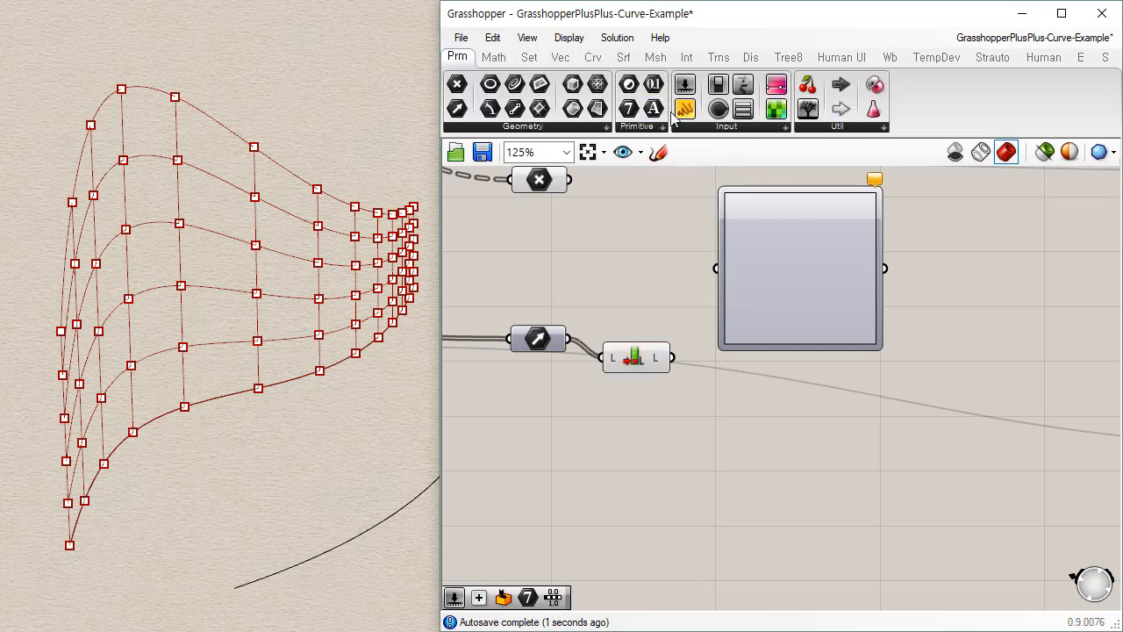
pyautogui.moveTo(684, 108); pyautogui.dragTo(797, 452)
pyautogui.moveTo(672, 357); pyautogui.dragTo(709, 386)
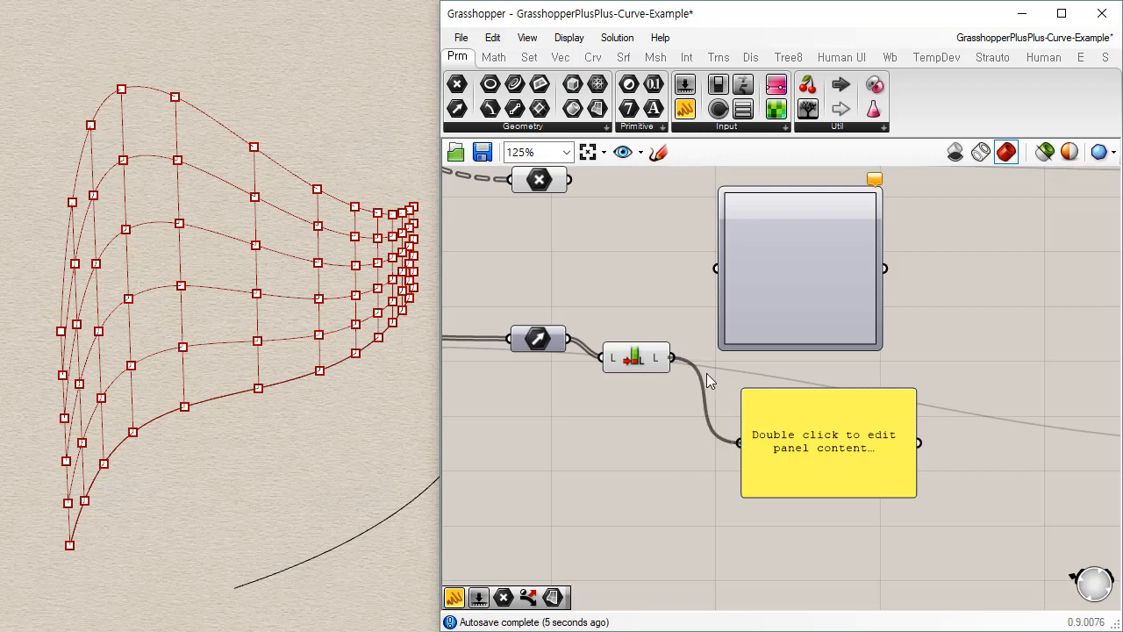
pyautogui.rightClick(877, 454)
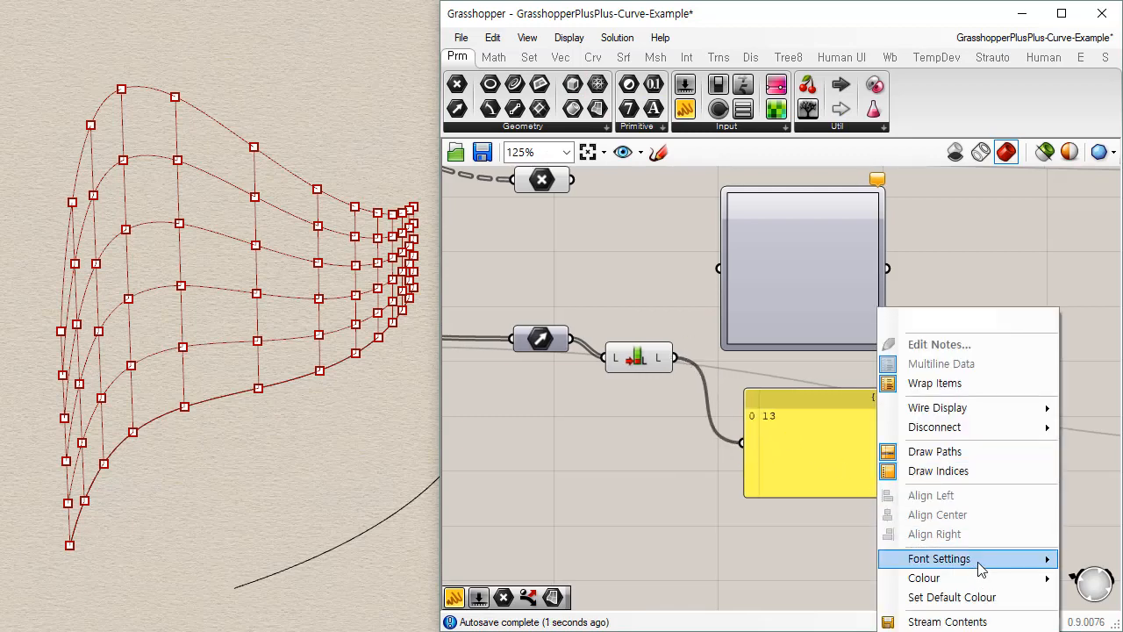
pyautogui.moveTo(978, 561)
pyautogui.click(1104, 562)
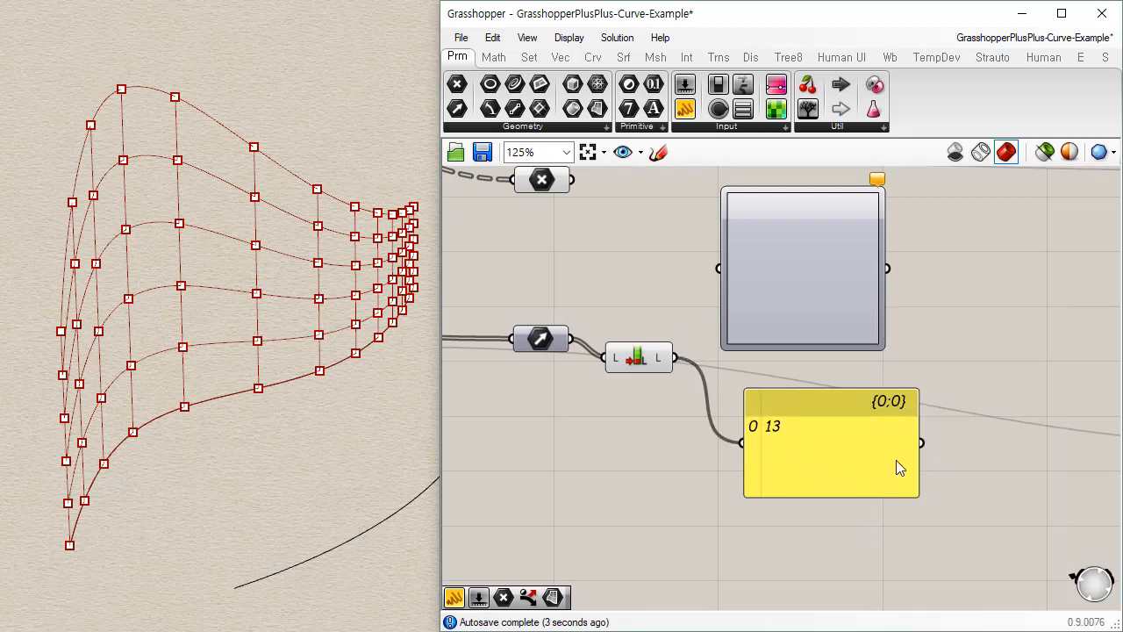
# Shrink the Panel and place it beneath List Length, line List Length up with the Vector parameter, and shift the Graph Mapper farther downstream
pyautogui.moveTo(910, 487); pyautogui.dragTo(826, 430)
pyautogui.moveTo(816, 423); pyautogui.dragTo(782, 404)
pyautogui.moveTo(633, 360); pyautogui.dragTo(651, 389)
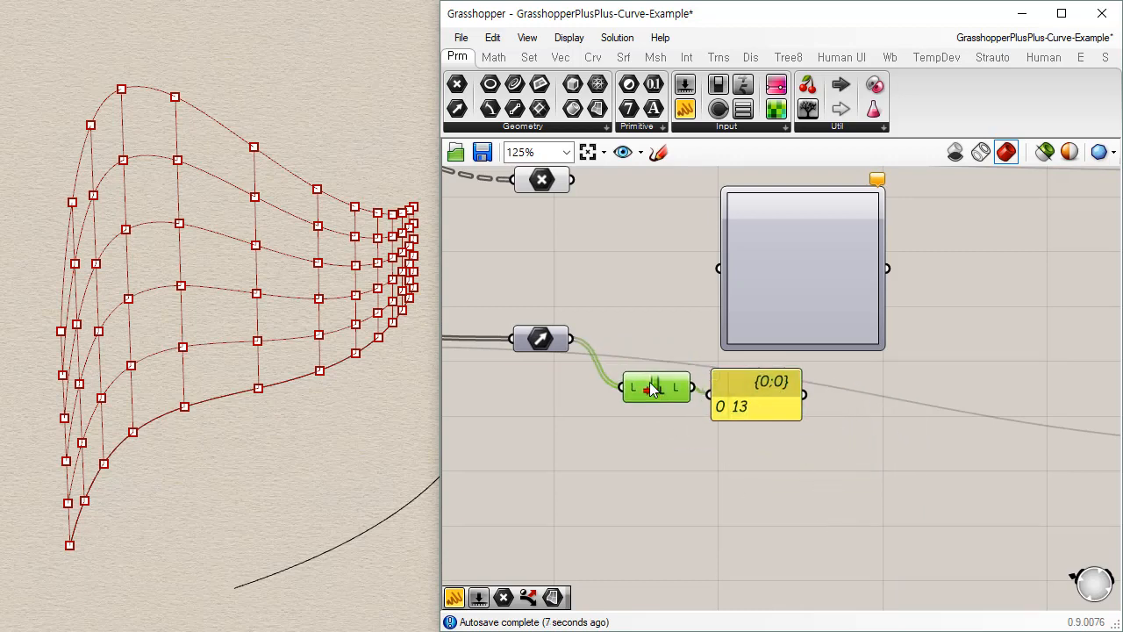
pyautogui.moveTo(820, 283); pyautogui.dragTo(909, 276)
pyautogui.moveTo(651, 373); pyautogui.dragTo(637, 324)
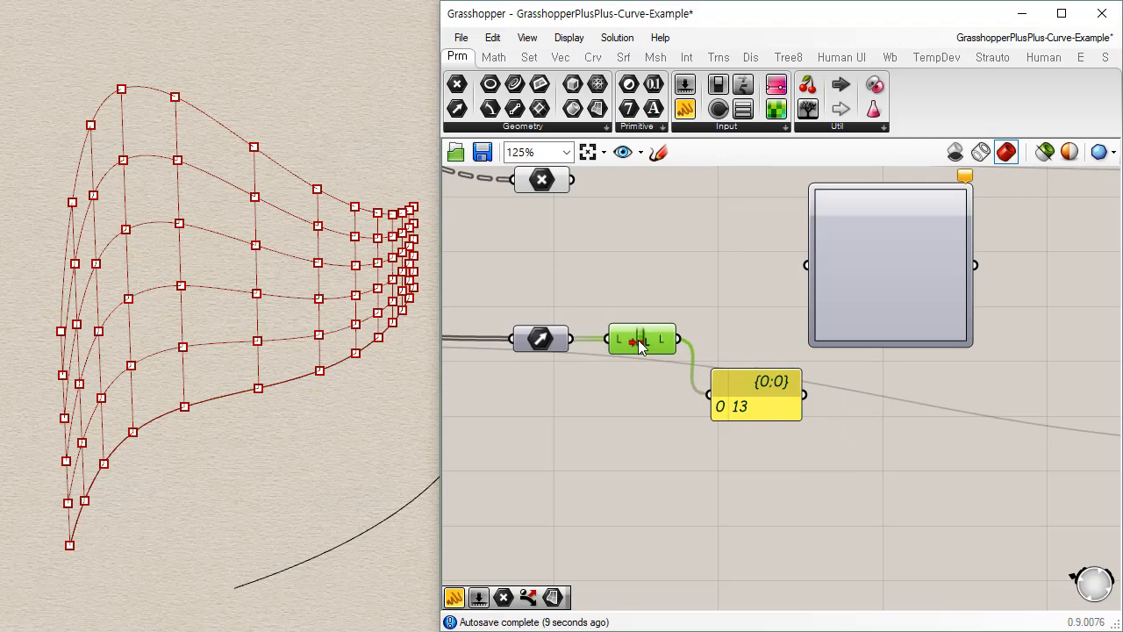
# Add a Range component after List Length and feed the List Length output into its Steps (N) input
pyautogui.click(495, 58)
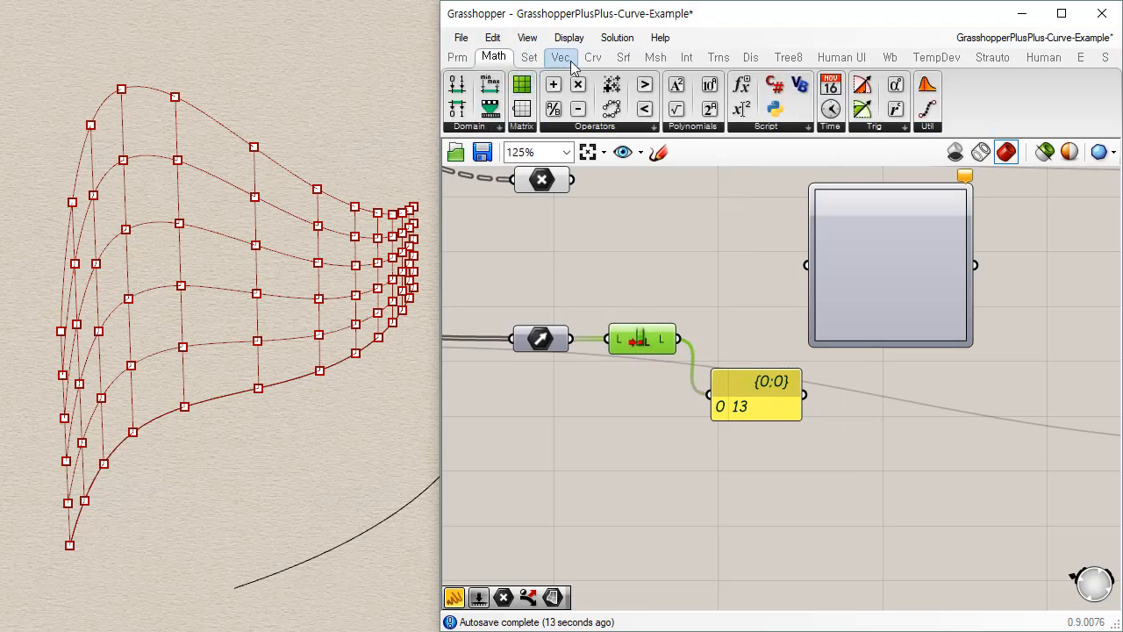
pyautogui.click(529, 57)
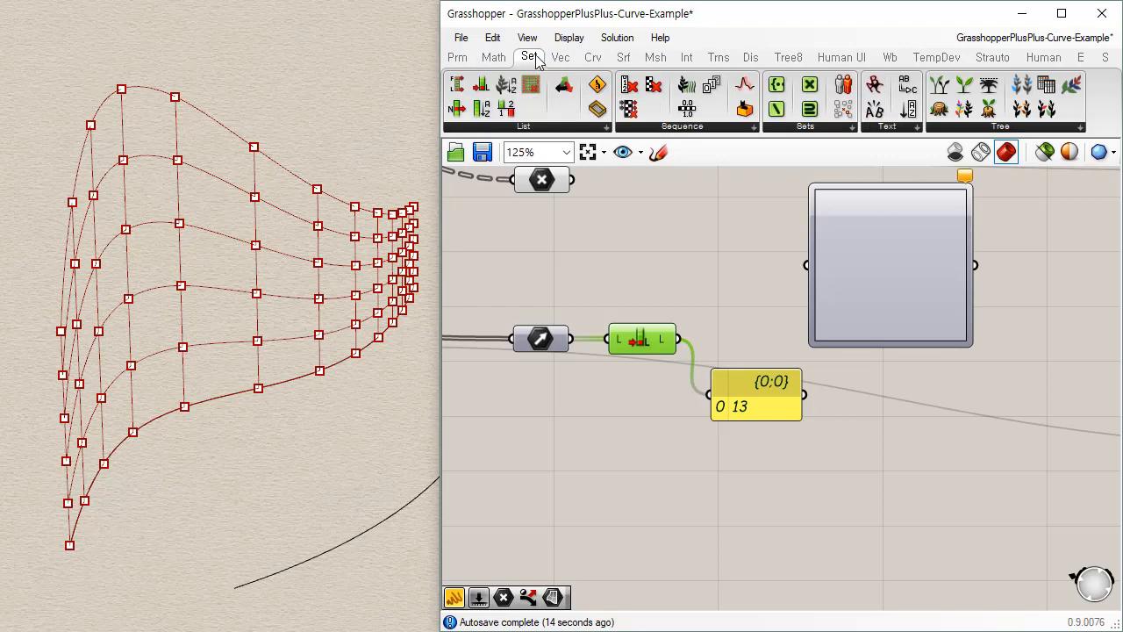
pyautogui.click(592, 128)
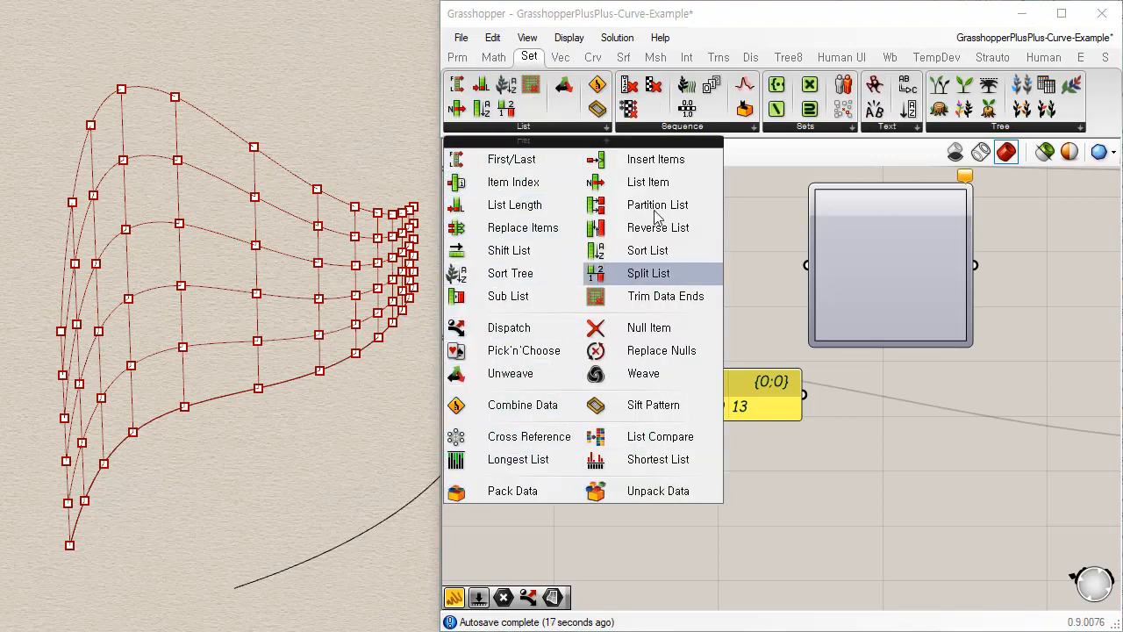
pyautogui.click(689, 128)
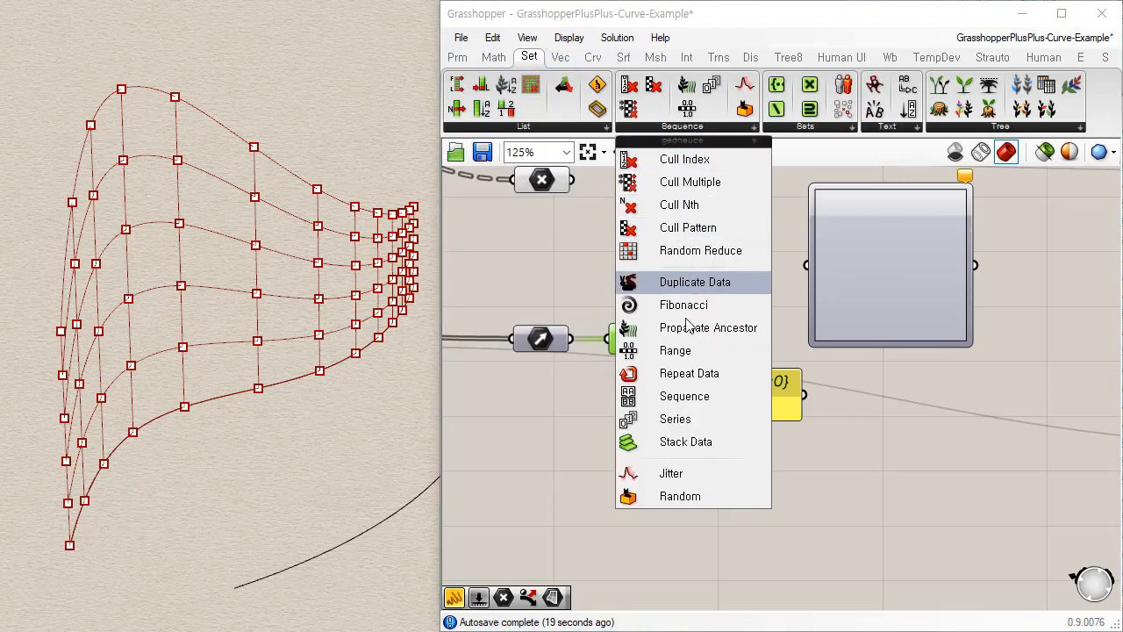
pyautogui.moveTo(712, 348); pyautogui.dragTo(763, 329)
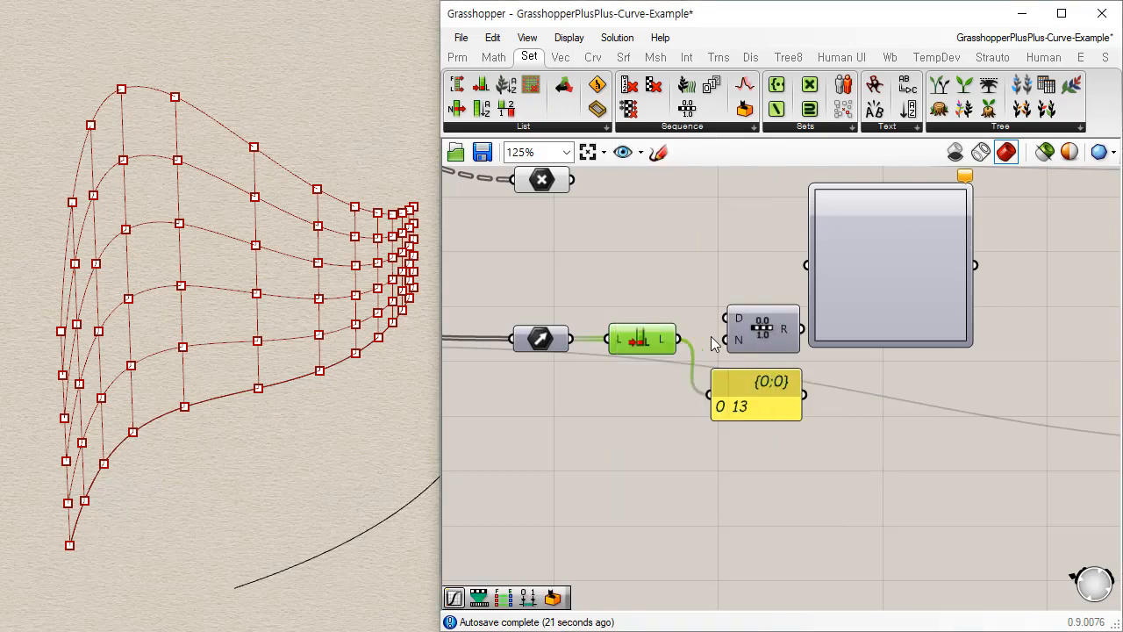
pyautogui.moveTo(677, 339); pyautogui.dragTo(711, 404)
# Feed the Range output into the Panel beneath the Graph Mapper and enlarge the Panel to fit the whole list
pyautogui.moveTo(788, 420); pyautogui.dragTo(927, 589)
pyautogui.click(882, 439)
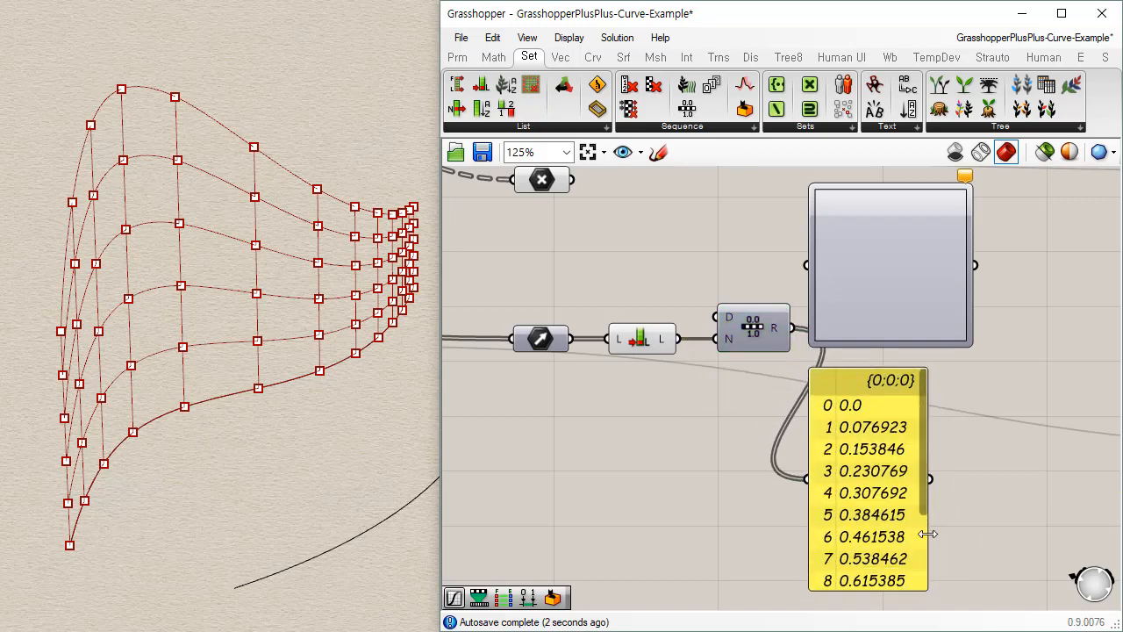
pyautogui.scroll(-1, 930, 526)
pyautogui.scroll(-1, 943, 569)
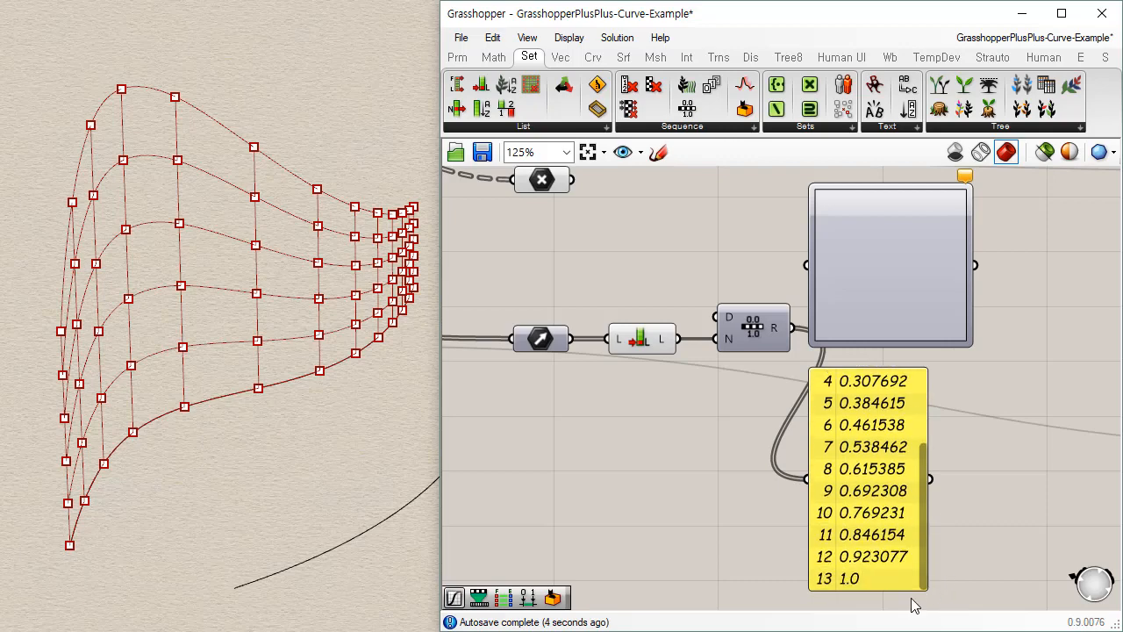
pyautogui.moveTo(908, 590); pyautogui.dragTo(909, 611)
pyautogui.moveTo(953, 527); pyautogui.dragTo(923, 369, button='right')
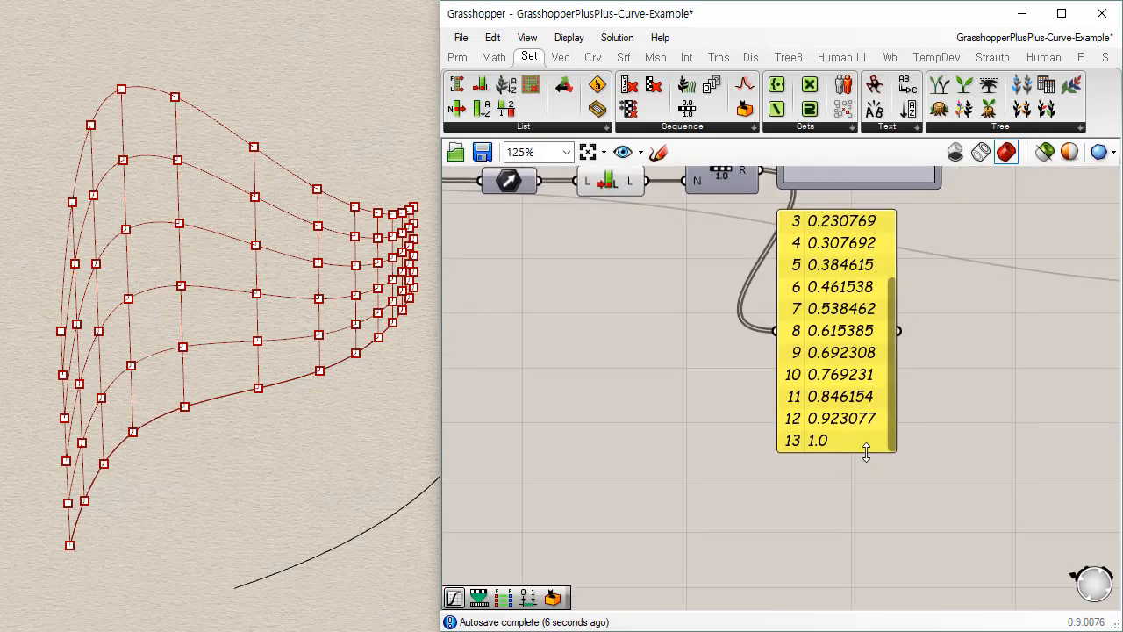
pyautogui.moveTo(867, 451); pyautogui.dragTo(869, 562)
pyautogui.moveTo(886, 422); pyautogui.dragTo(887, 482, button='right')
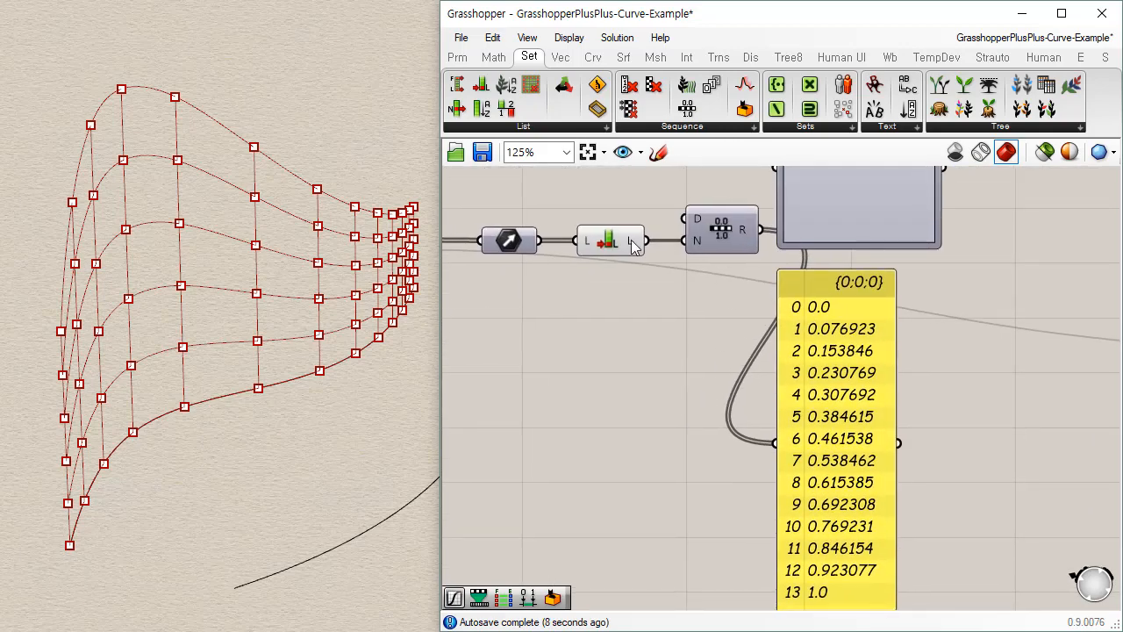
# Shift the Graph Mapper and the Panel farther downstream of the Range component
pyautogui.moveTo(912, 207); pyautogui.dragTo(992, 201)
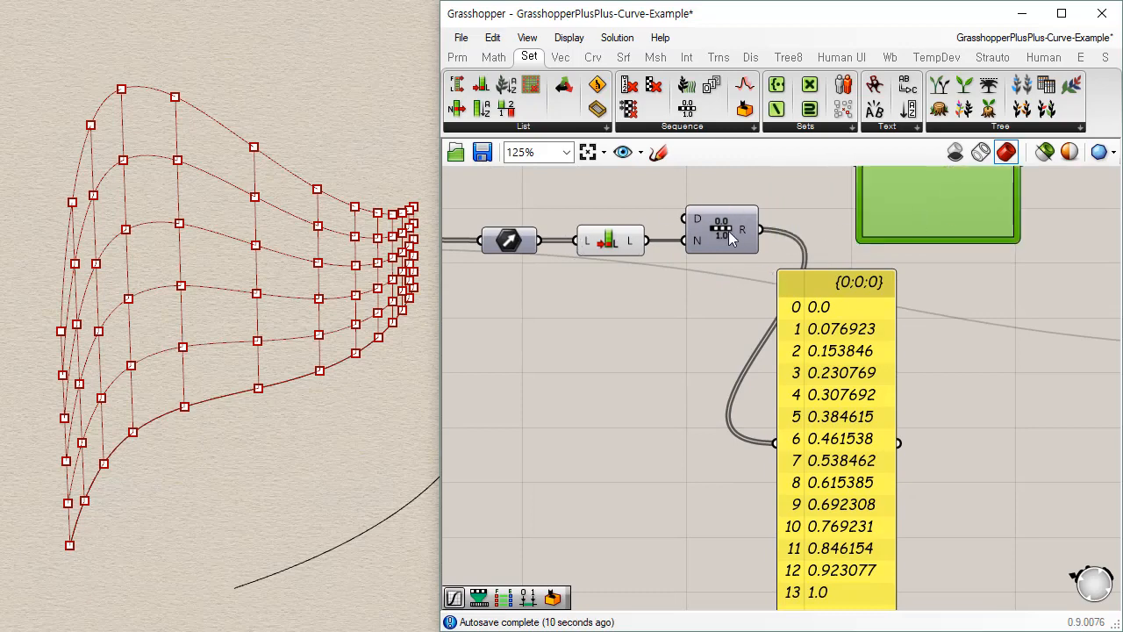
pyautogui.moveTo(786, 341); pyautogui.dragTo(778, 406, button='right')
pyautogui.moveTo(826, 416); pyautogui.dragTo(908, 401)
pyautogui.moveTo(718, 335); pyautogui.dragTo(719, 353, button='right')
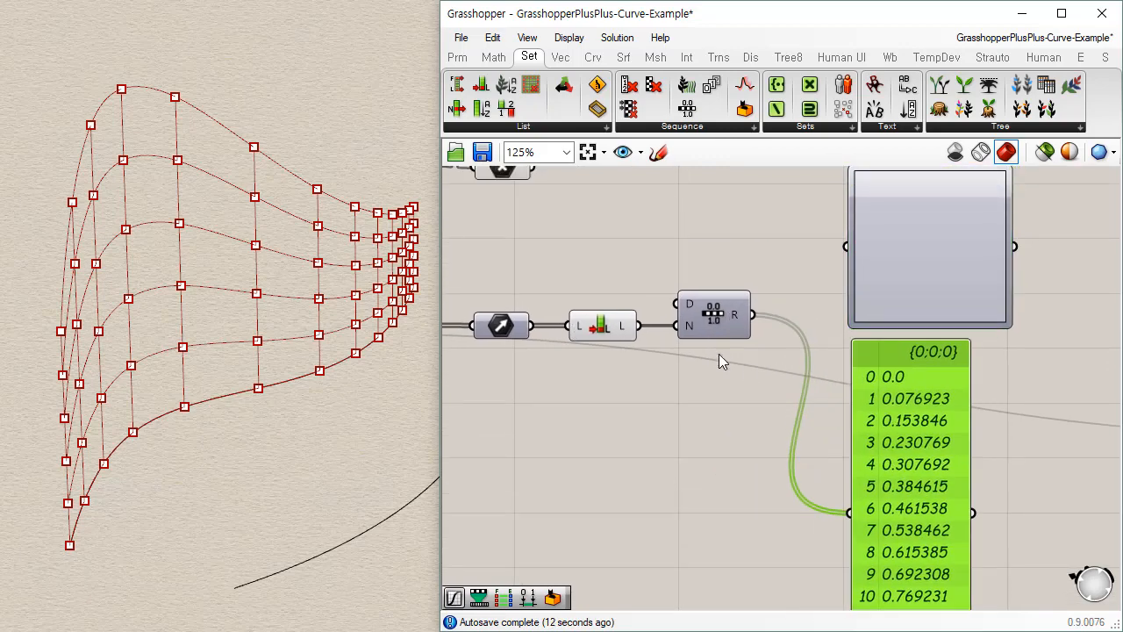
# Set the expression x-1 on the Range component's Steps (N) input
pyautogui.moveTo(692, 327)
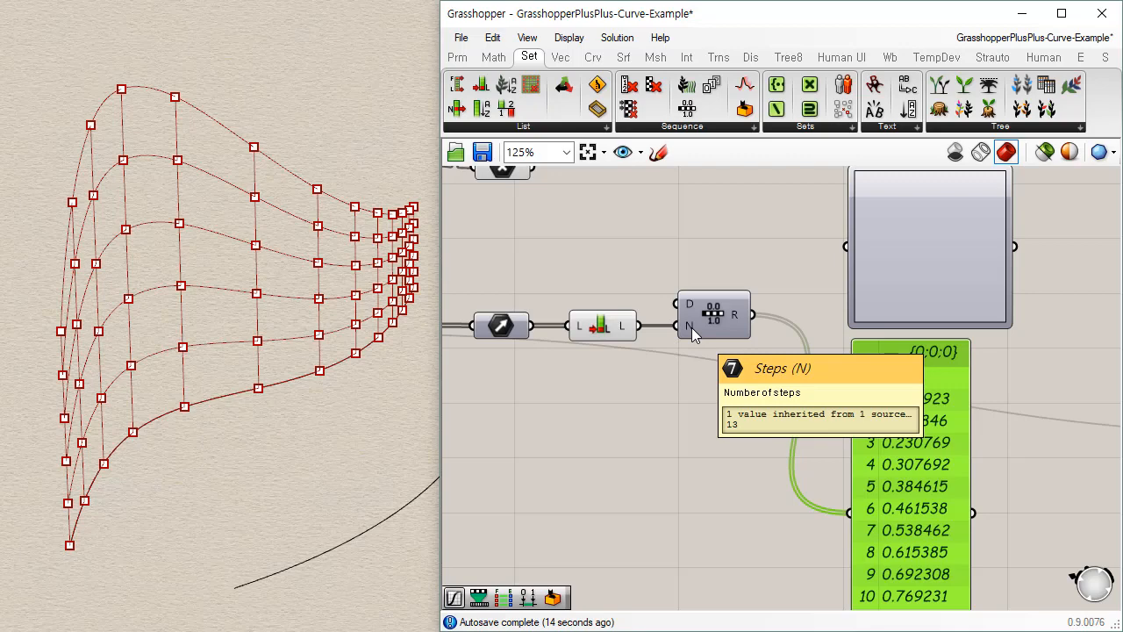
pyautogui.rightClick(687, 325)
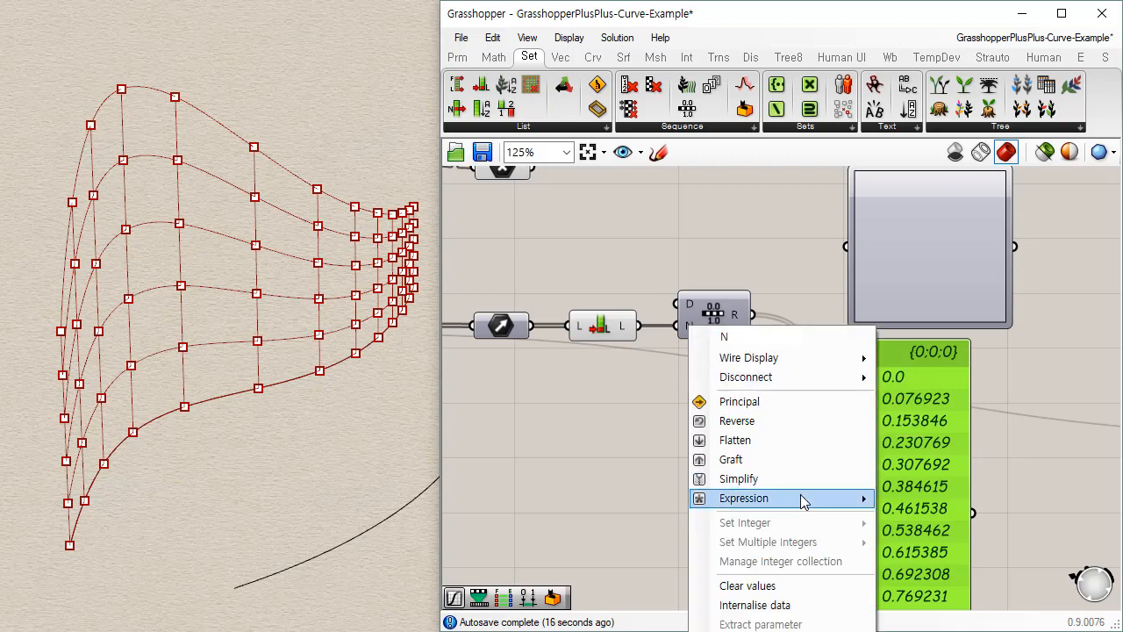
pyautogui.moveTo(801, 498)
pyautogui.click(928, 518)
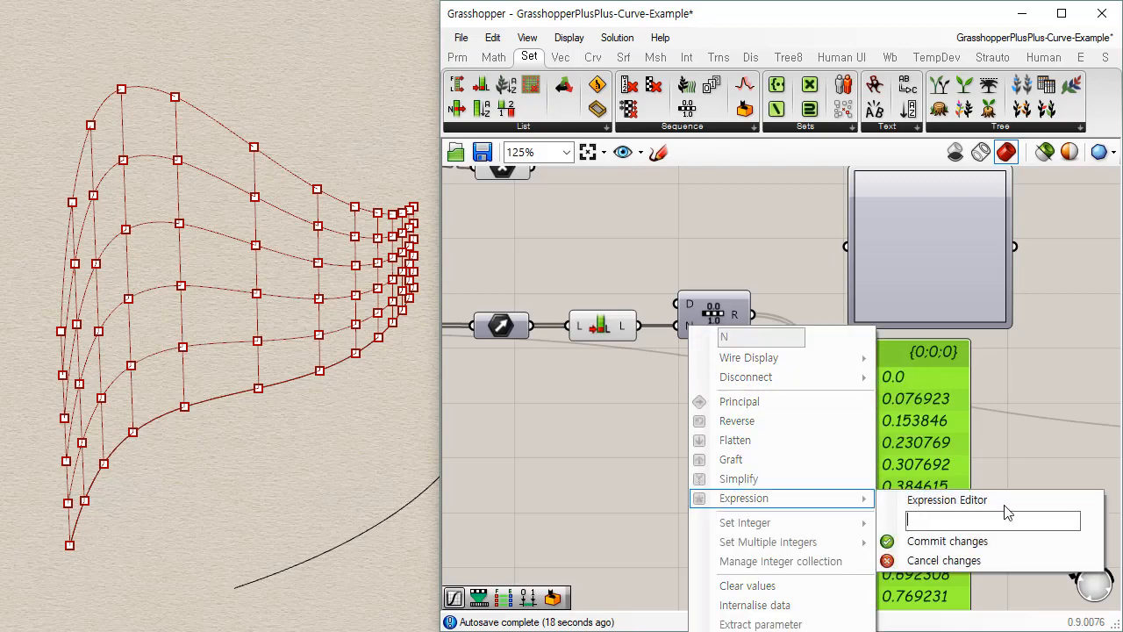
pyautogui.write('x-1')
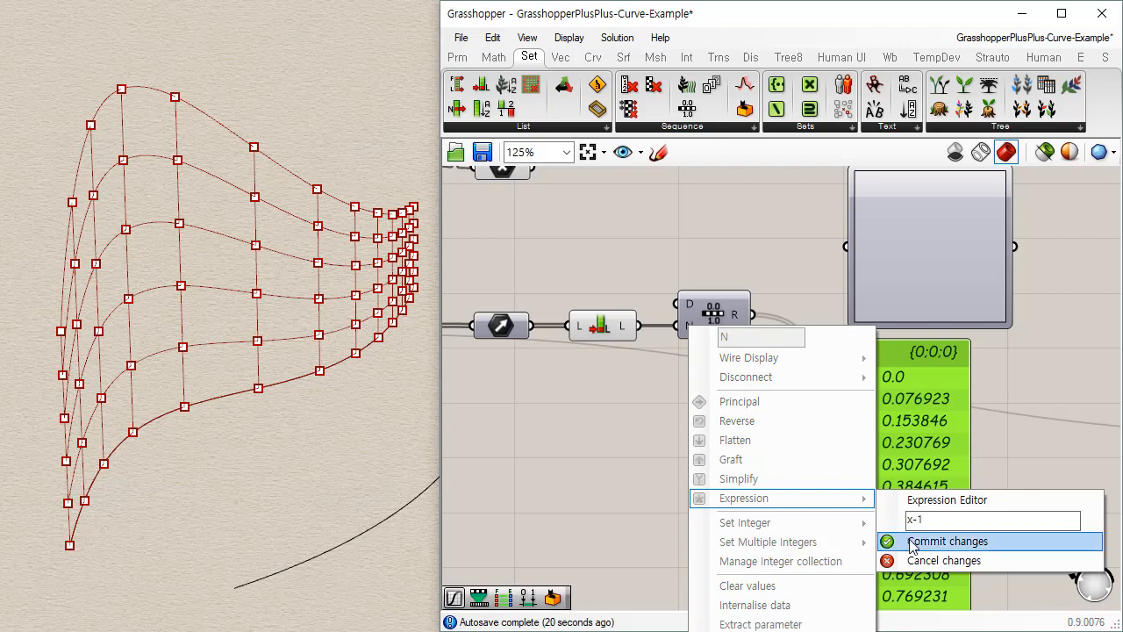
pyautogui.click(946, 540)
pyautogui.moveTo(831, 519); pyautogui.dragTo(803, 400, button='right')
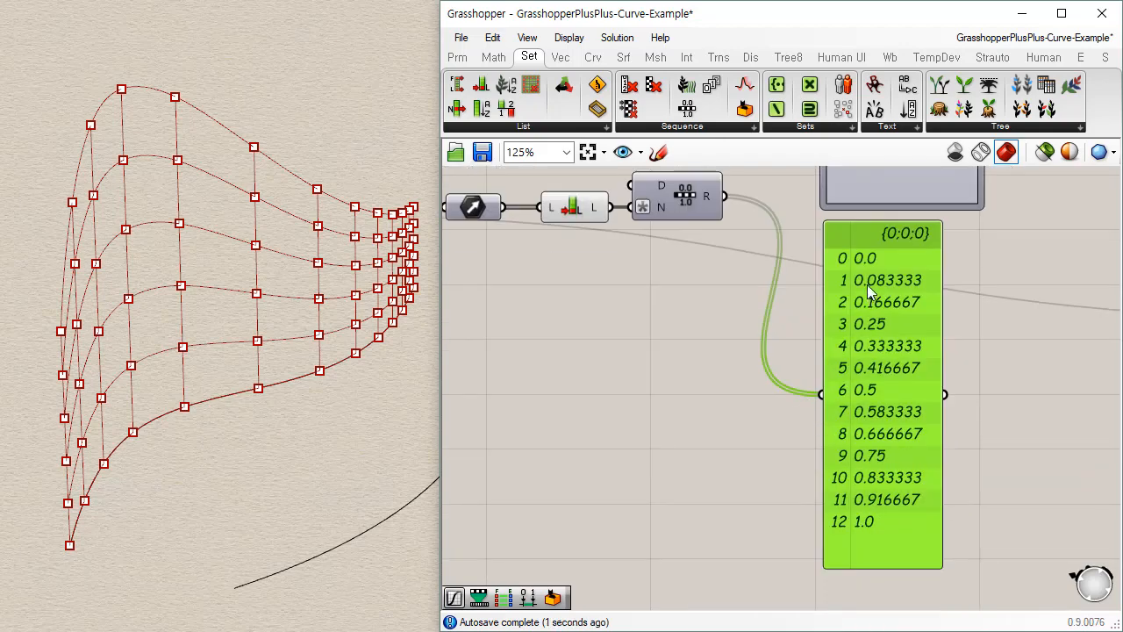
pyautogui.click(744, 346)
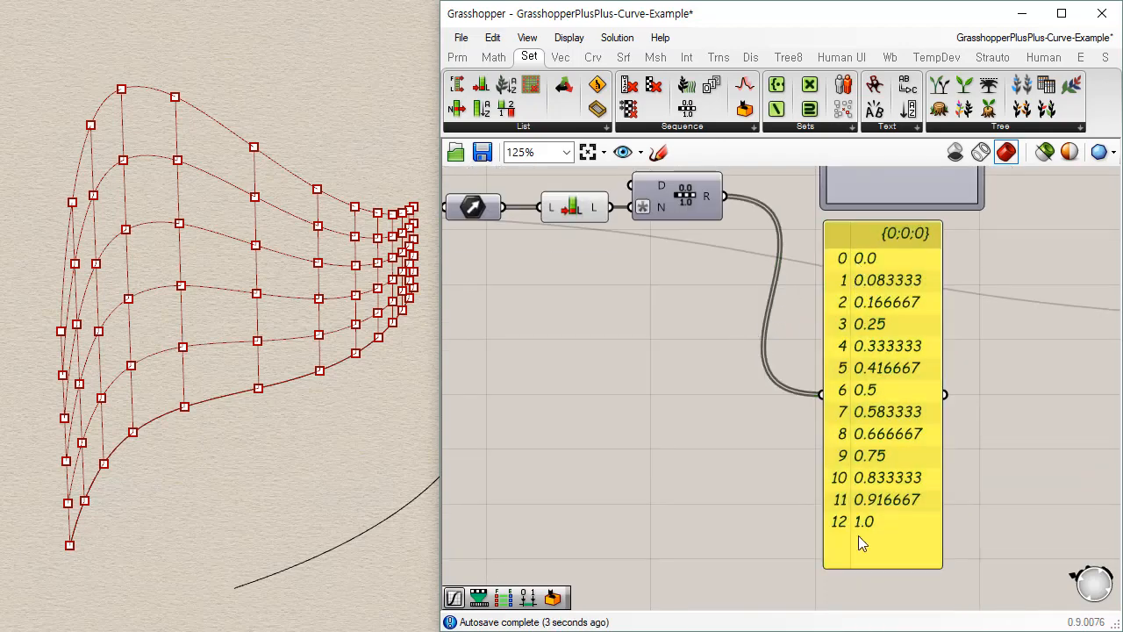
# Shorten the Panel to fit the Range values and review the list it shows
pyautogui.moveTo(873, 565); pyautogui.dragTo(873, 537)
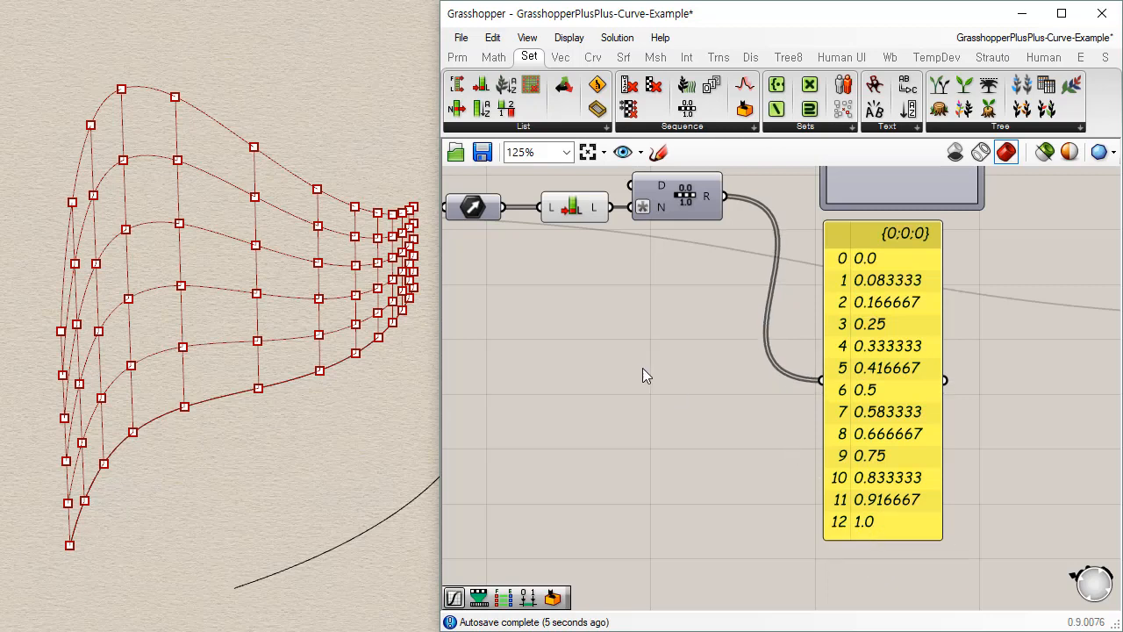
pyautogui.moveTo(643, 368); pyautogui.dragTo(651, 385, button='right')
pyautogui.click(691, 217)
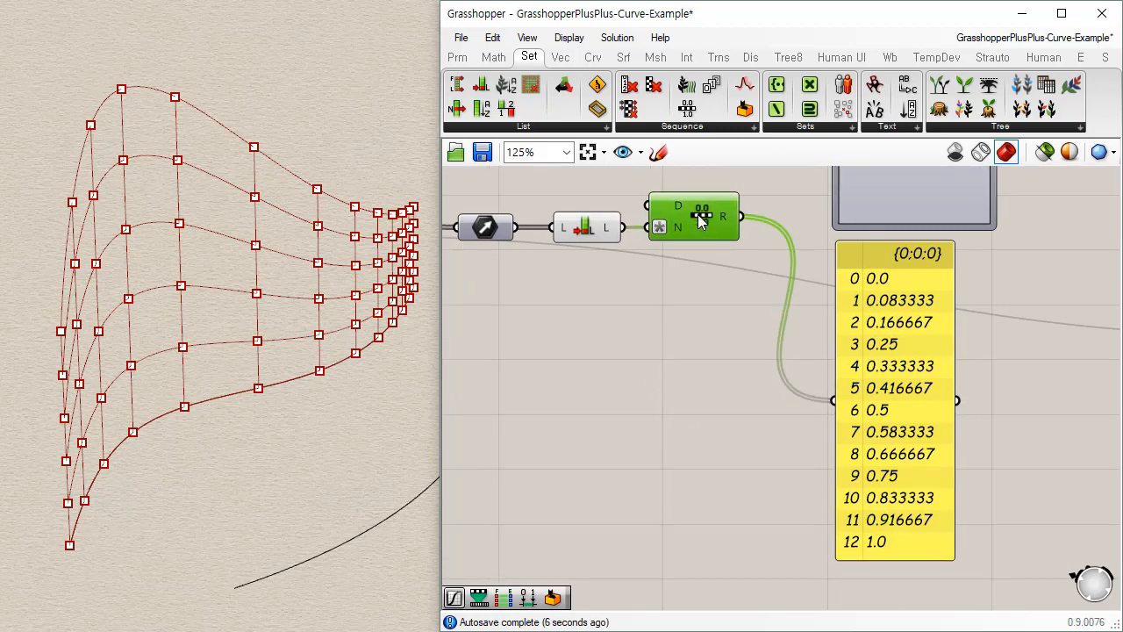
pyautogui.click(693, 280)
pyautogui.moveTo(681, 290); pyautogui.dragTo(742, 392, button='right')
pyautogui.click(929, 465)
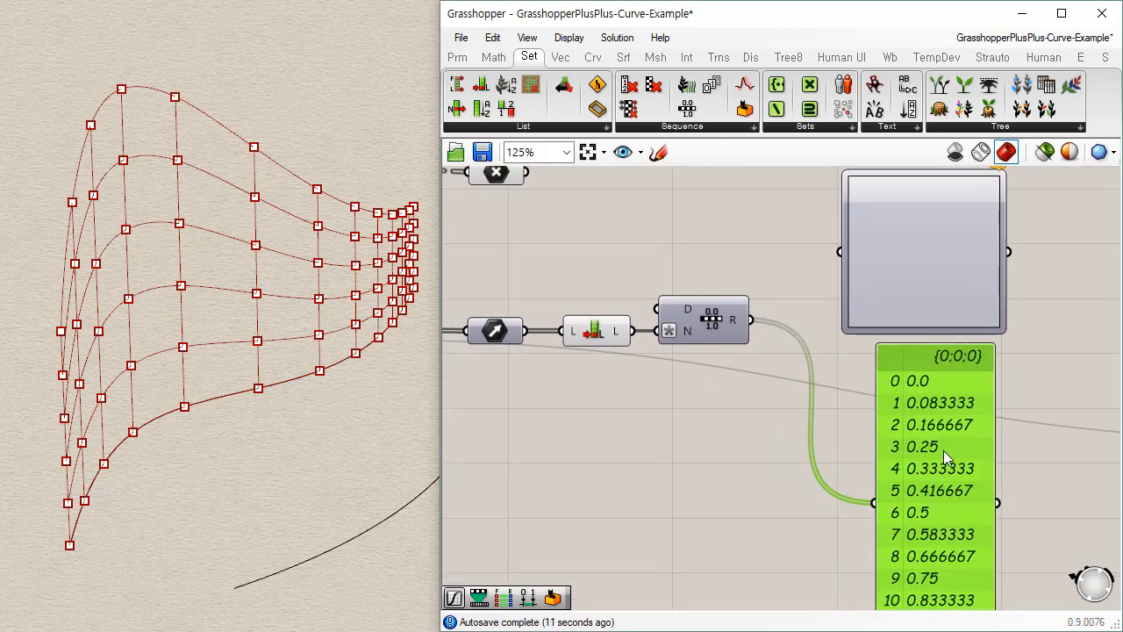
pyautogui.click(830, 453)
pyautogui.moveTo(830, 453); pyautogui.dragTo(881, 468, button='right')
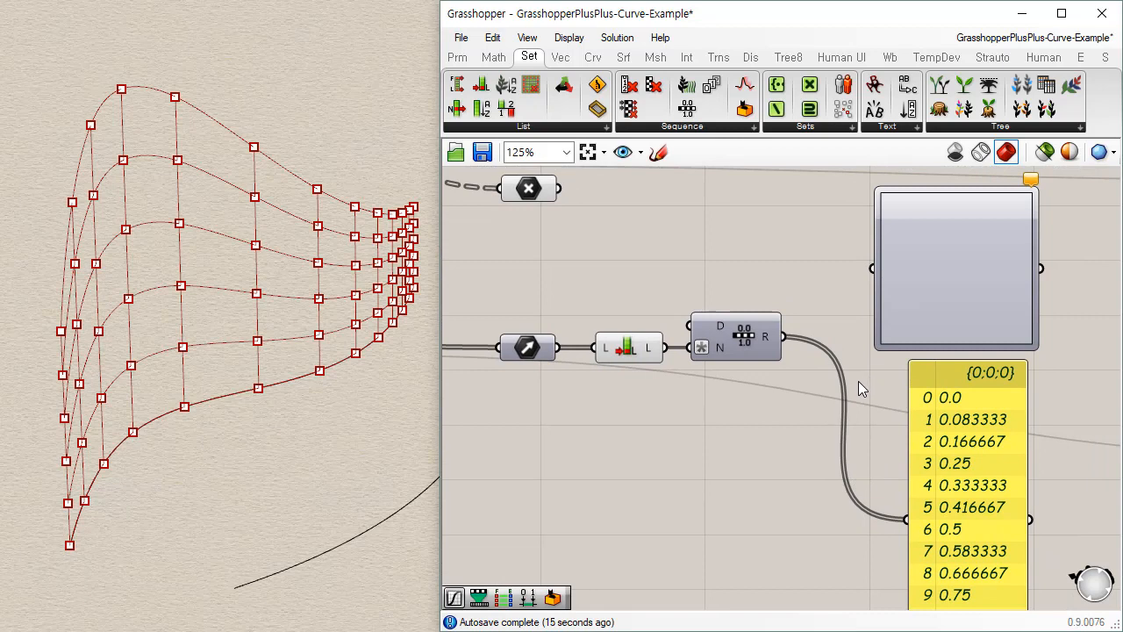
# Nudge the Graph Mapper closer to Range and connect the Range output to its input
pyautogui.moveTo(929, 284); pyautogui.dragTo(917, 288)
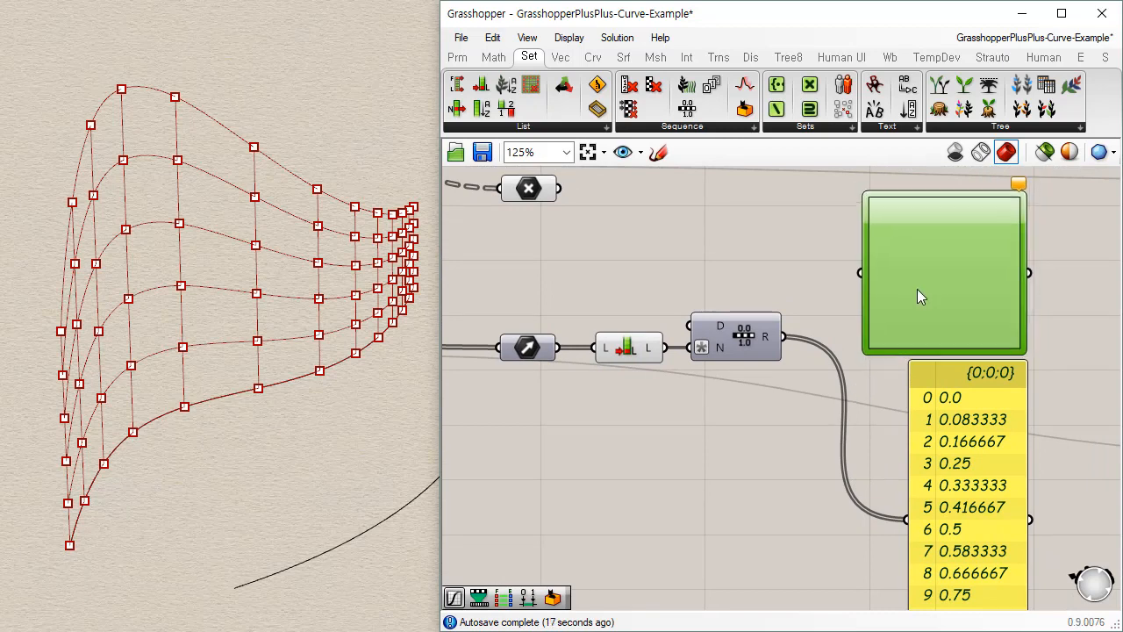
pyautogui.moveTo(783, 337); pyautogui.dragTo(859, 274)
pyautogui.click(858, 387)
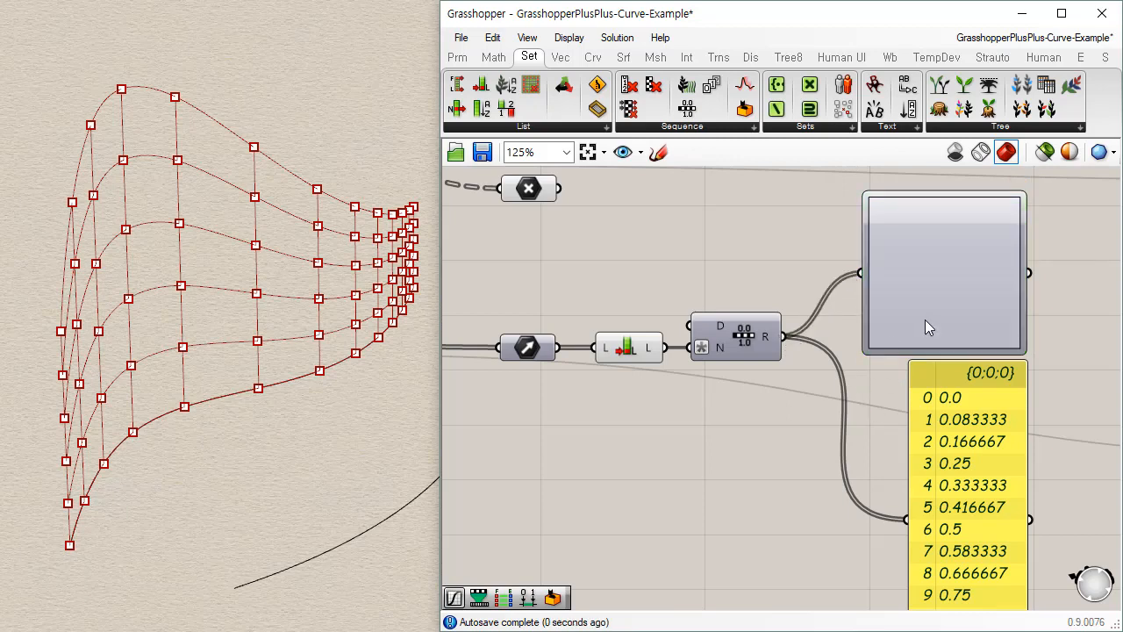
# Set the Graph Mapper's graph type to Bezier
pyautogui.moveTo(1005, 316); pyautogui.dragTo(957, 355, button='right')
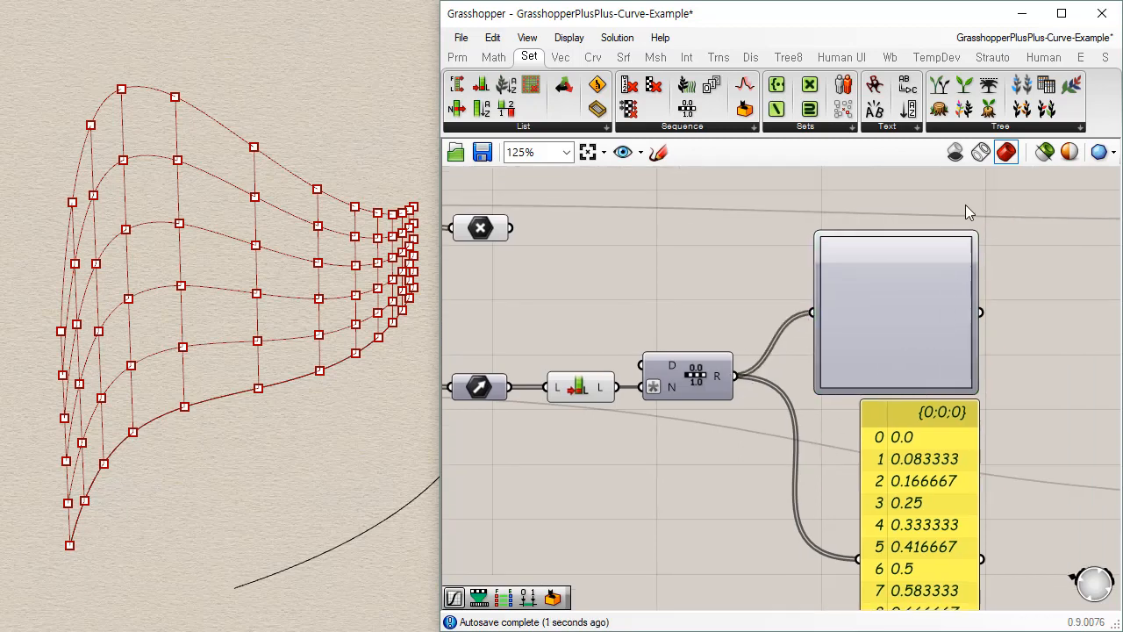
pyautogui.rightClick(909, 330)
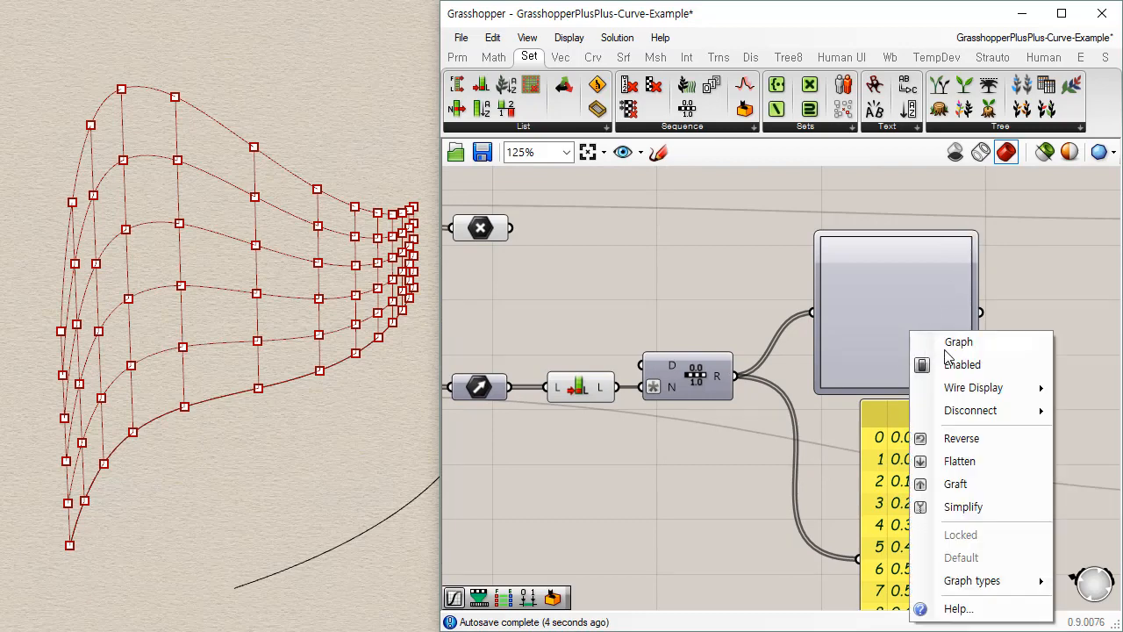
pyautogui.moveTo(1000, 588)
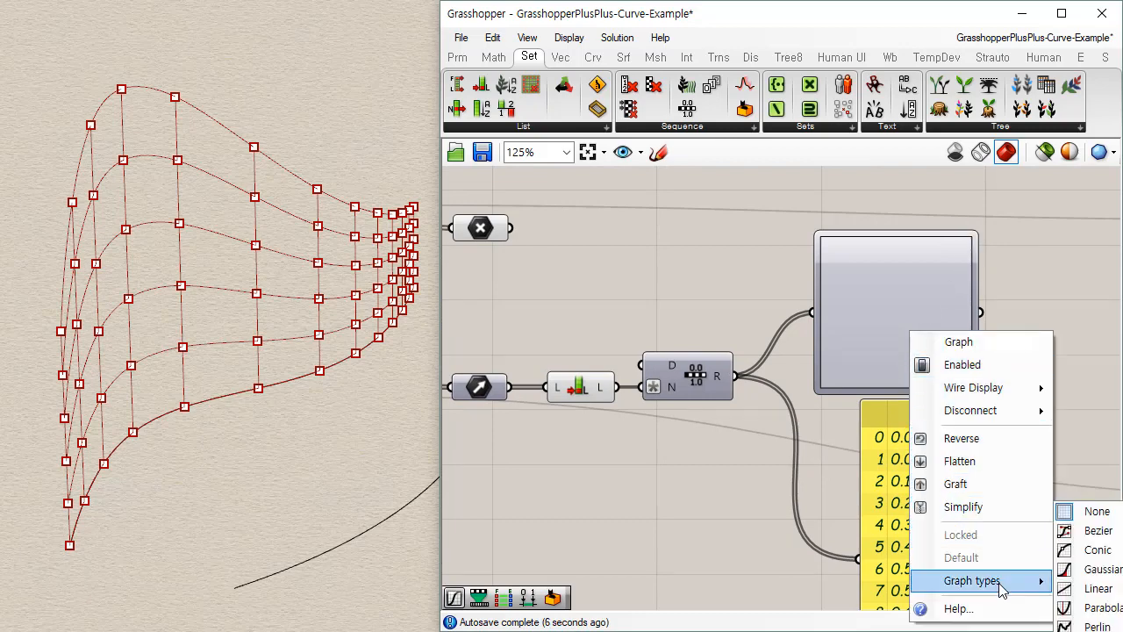
pyautogui.rightClick(764, 208)
pyautogui.moveTo(664, 262); pyautogui.dragTo(512, 200, button='right')
pyautogui.moveTo(793, 303); pyautogui.dragTo(647, 247, button='right')
pyautogui.rightClick(639, 240)
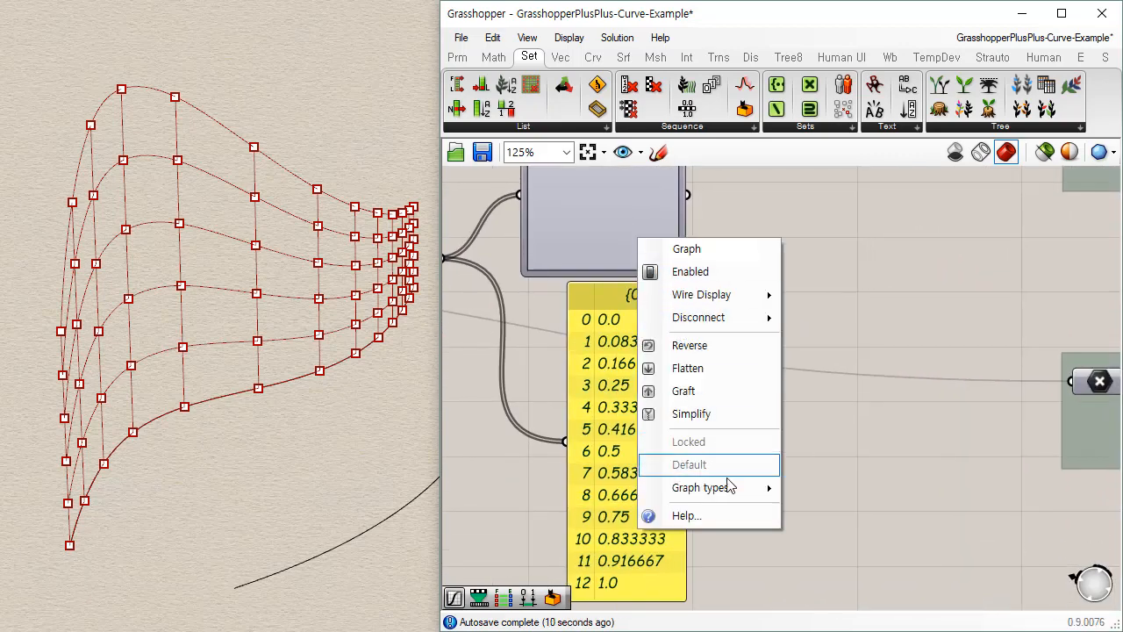
pyautogui.moveTo(745, 496)
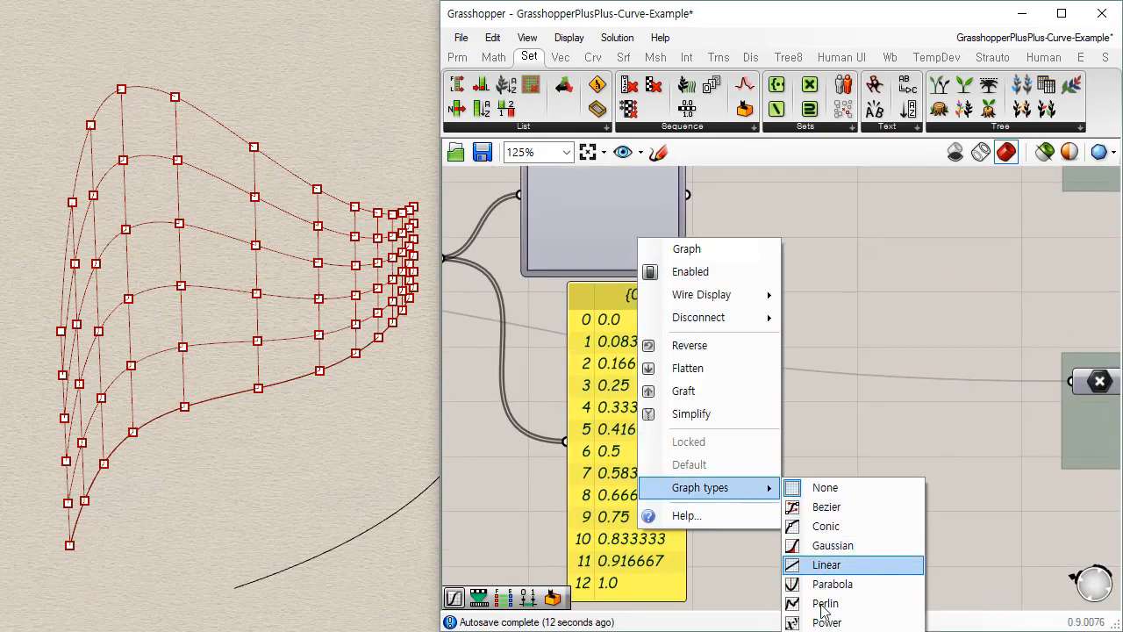
pyautogui.click(821, 512)
# Move the Range Panel beside the Graph Mapper and place a matching Panel next to it, fed by the Graph Mapper output
pyautogui.moveTo(539, 337); pyautogui.dragTo(639, 474, button='right')
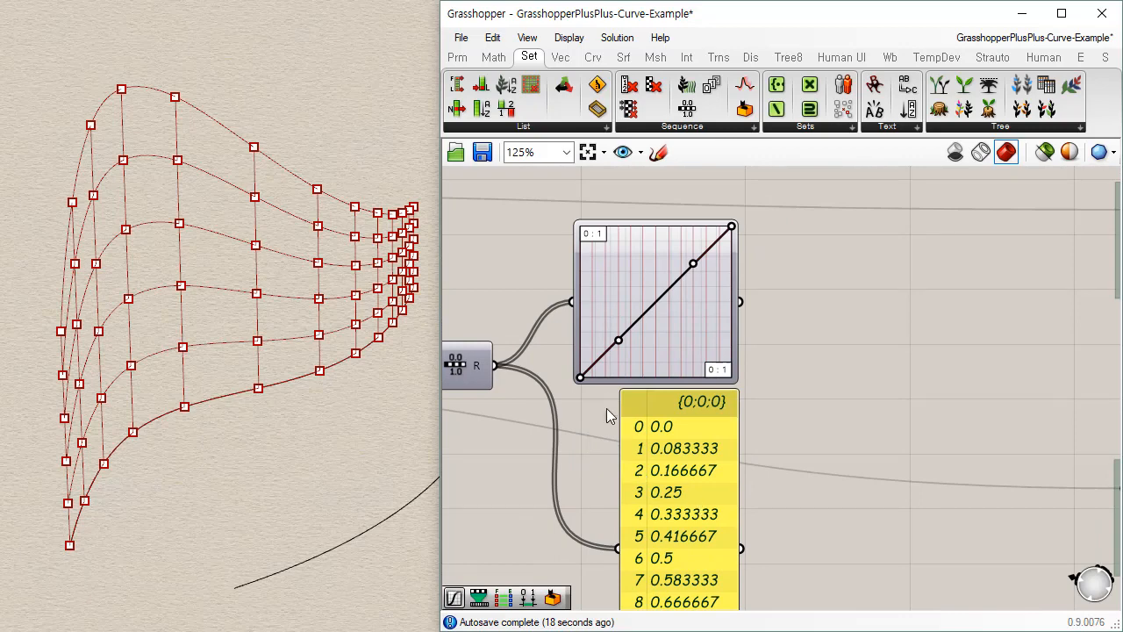
pyautogui.moveTo(694, 478); pyautogui.dragTo(1022, 401)
pyautogui.moveTo(741, 302); pyautogui.dragTo(954, 448)
pyautogui.click(936, 297)
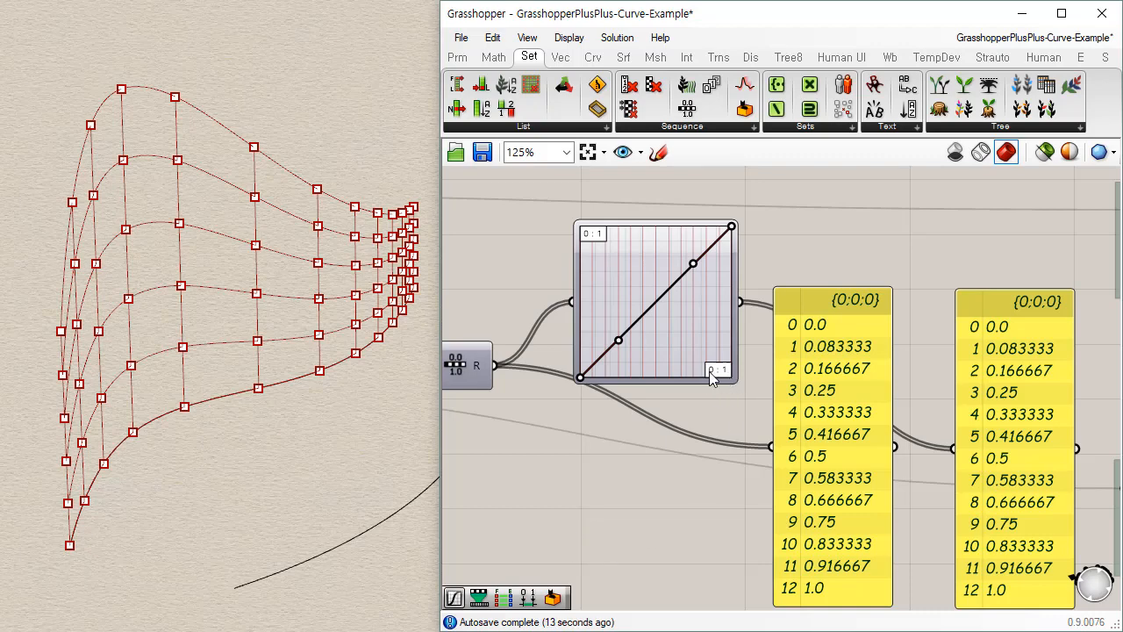
# Nudge the Graph Mapper toward the Panels and bend its Bezier graph into an uneven S-curve using both handles
pyautogui.moveTo(709, 371); pyautogui.dragTo(725, 376)
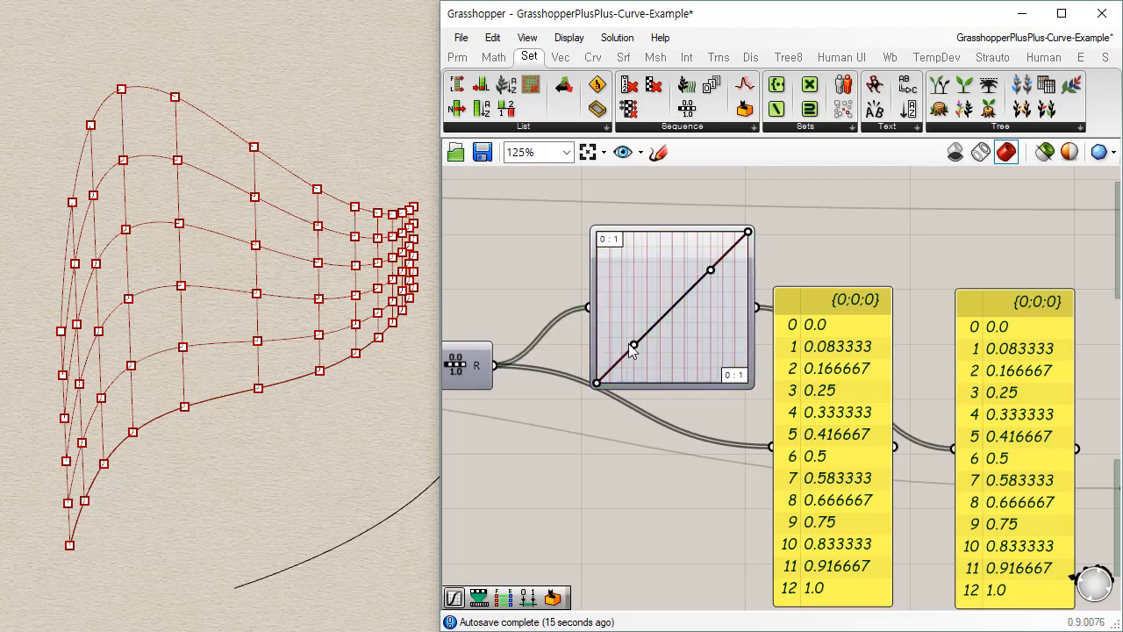
pyautogui.moveTo(634, 342); pyautogui.dragTo(702, 335)
pyautogui.moveTo(711, 270); pyautogui.dragTo(719, 235)
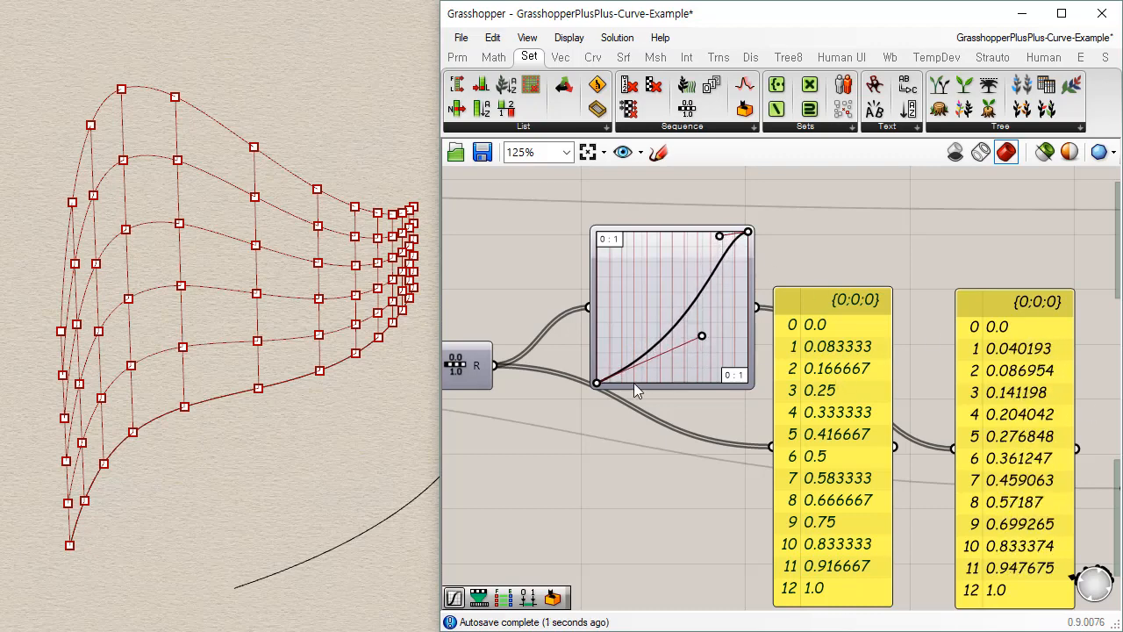
# Refine the Bezier graph by lowering its upper handle so the curve rises slowly and steepens toward the end
pyautogui.scroll(5, 602, 386)
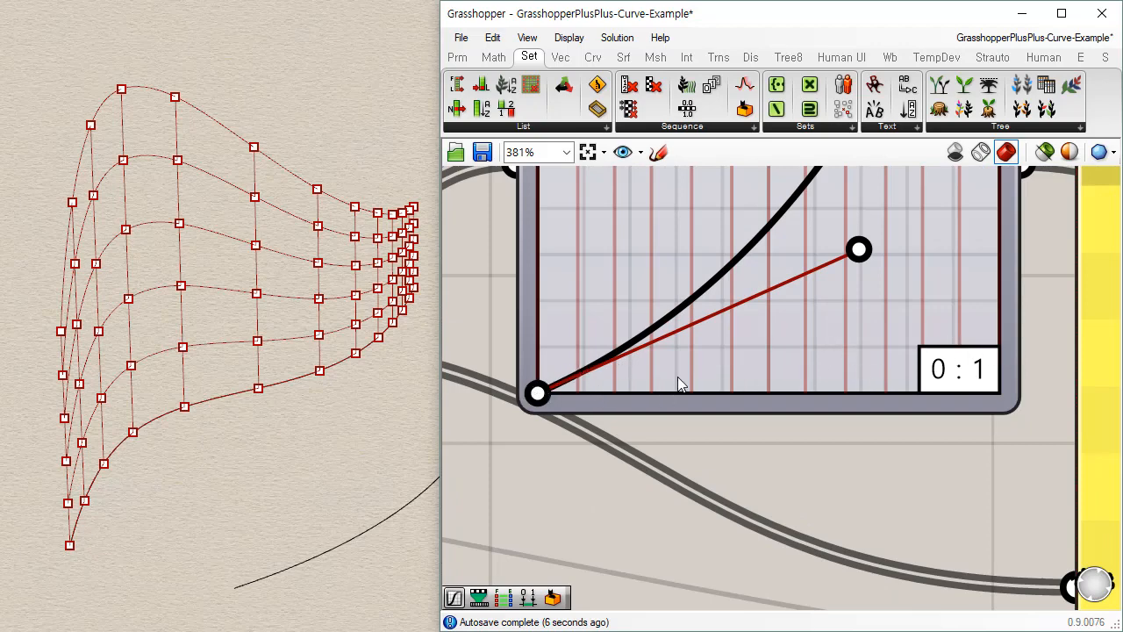
pyautogui.scroll(-6, 865, 524)
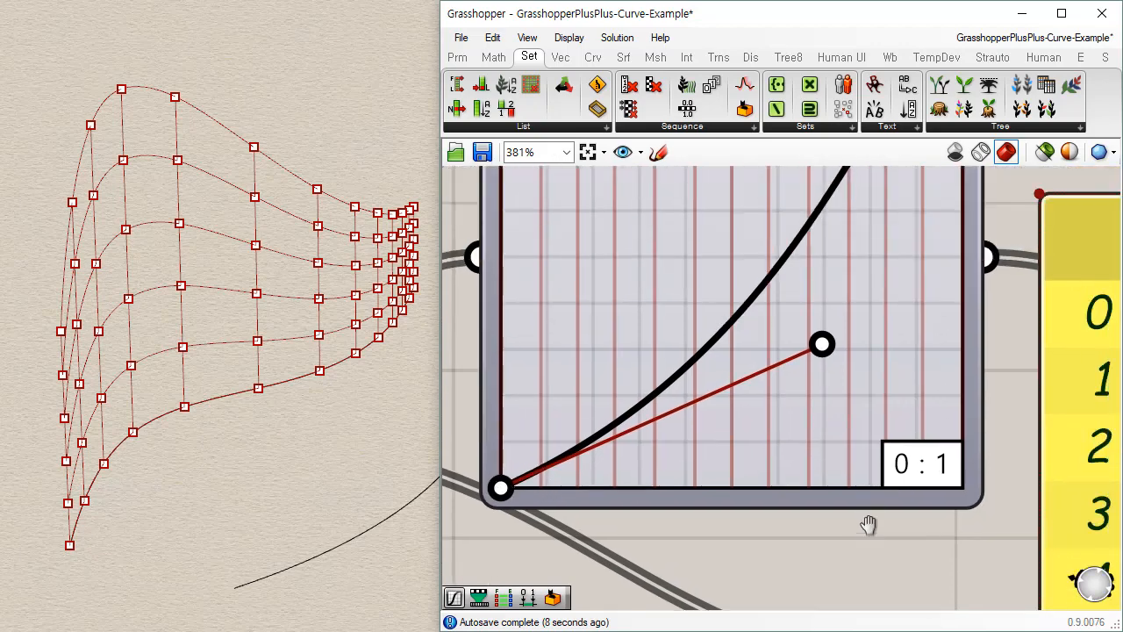
pyautogui.scroll(2, 829, 498)
pyautogui.moveTo(846, 506); pyautogui.dragTo(851, 507)
pyautogui.moveTo(850, 360); pyautogui.dragTo(849, 400)
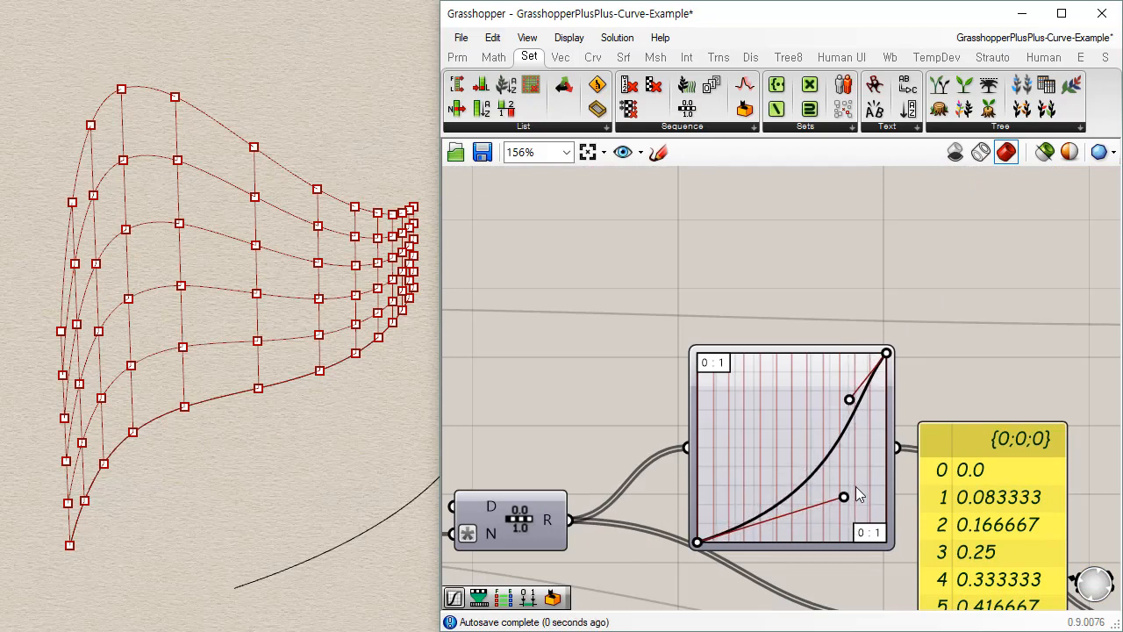
# Reshape the Bezier graph into an arch by raising its start handle and lowering its end point, and nudge the Graph Mapper toward the Panels
pyautogui.moveTo(844, 499); pyautogui.dragTo(775, 390)
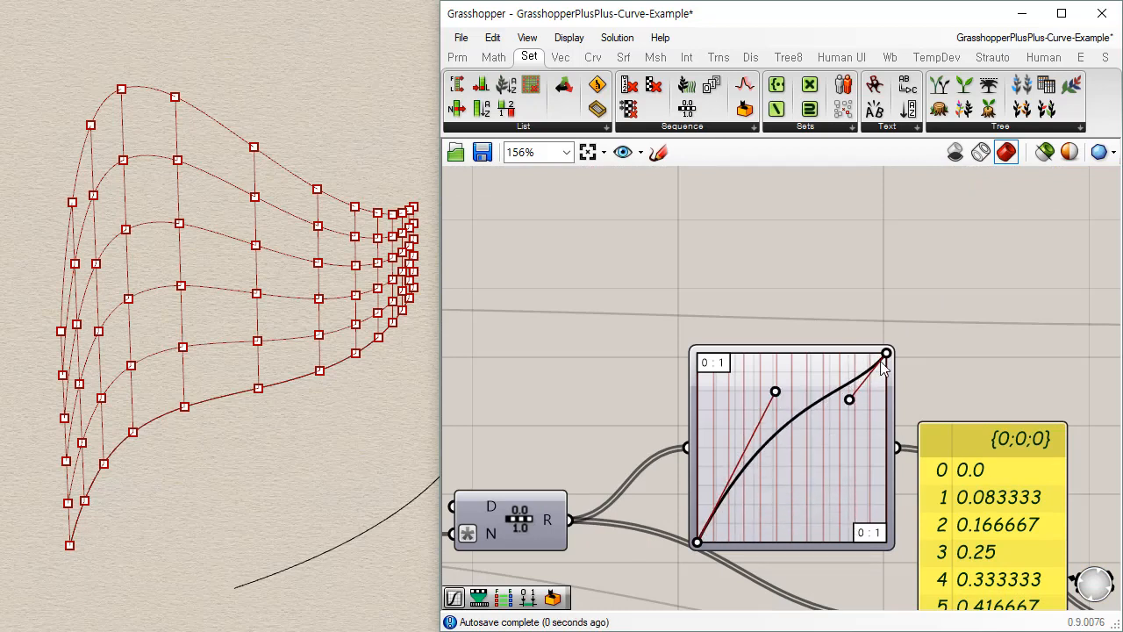
pyautogui.moveTo(886, 353); pyautogui.dragTo(908, 472)
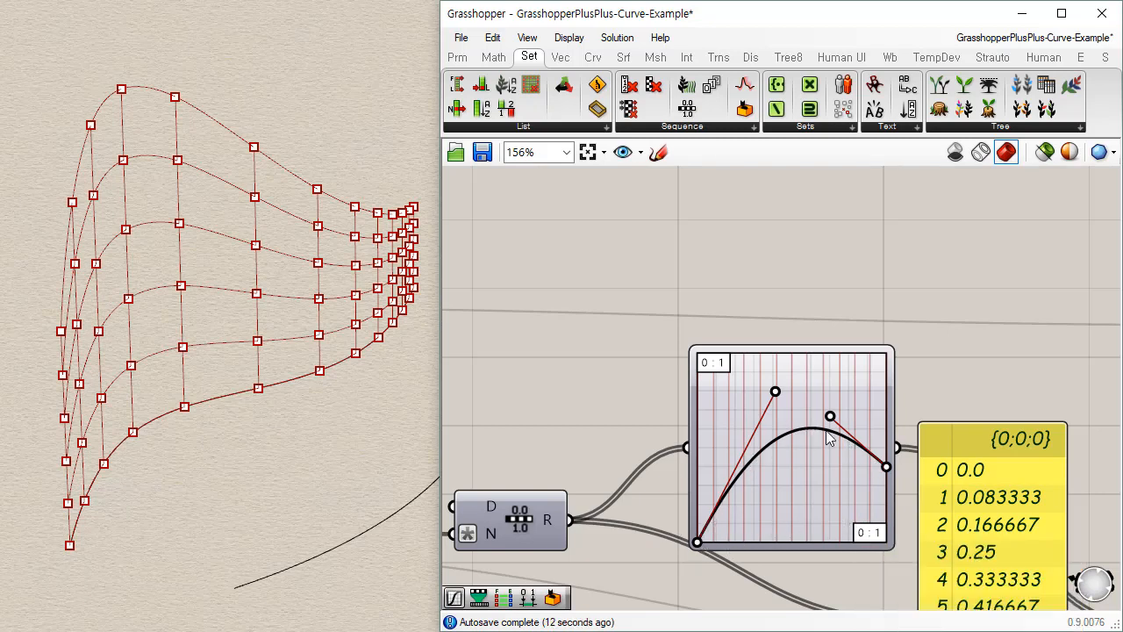
pyautogui.scroll(-3, 870, 493)
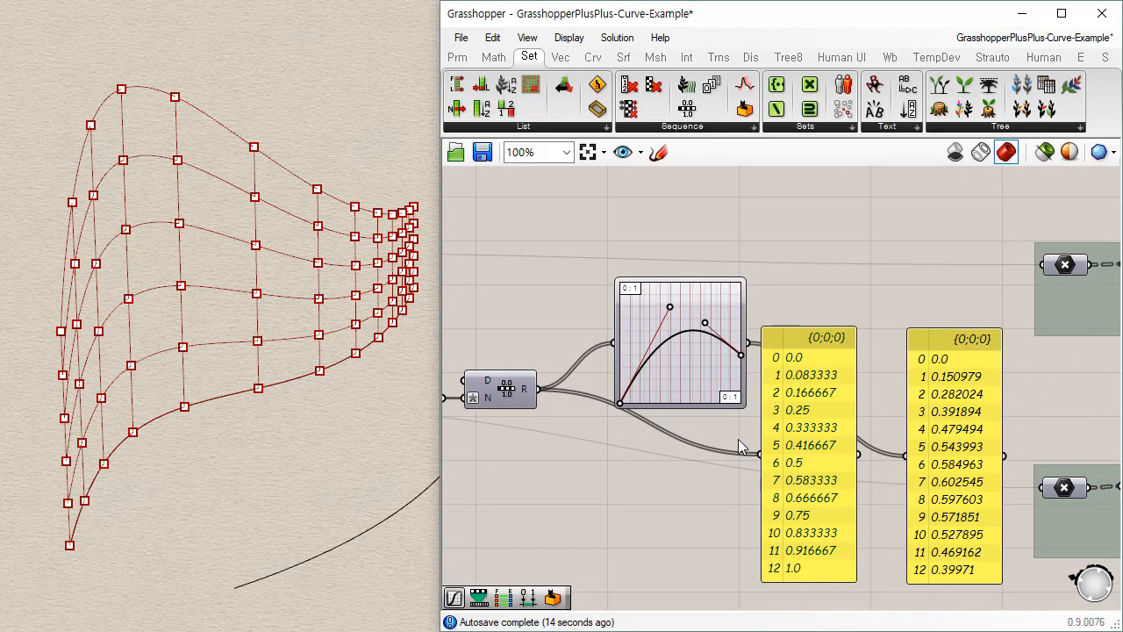
pyautogui.click(707, 366)
pyautogui.click(739, 422)
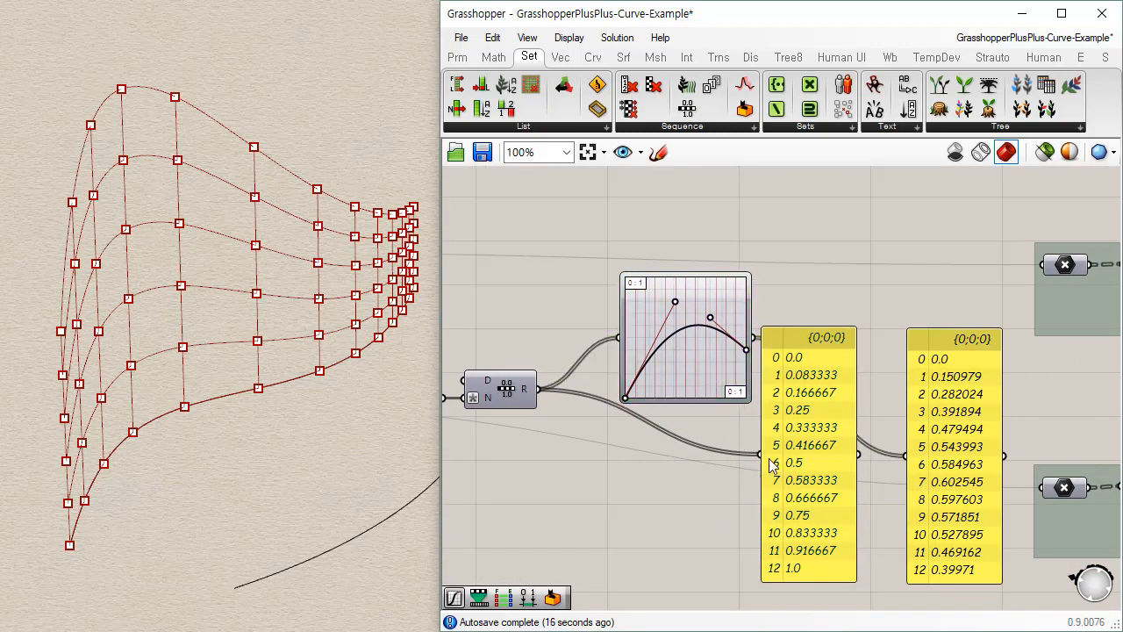
# Compare the Range values with the remapped values in the two Panels and lower the Graph Mapper in line with them
pyautogui.scroll(-2, 767, 464)
pyautogui.scroll(3, 877, 504)
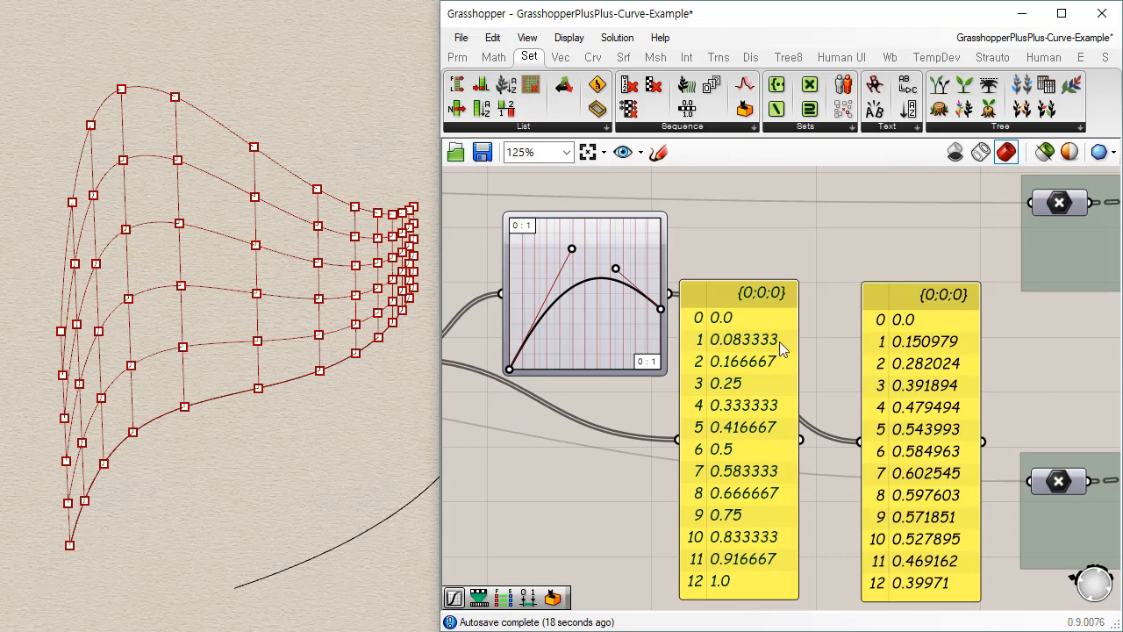
pyautogui.scroll(-2, 811, 451)
pyautogui.scroll(-1, 601, 470)
pyautogui.scroll(2, 610, 445)
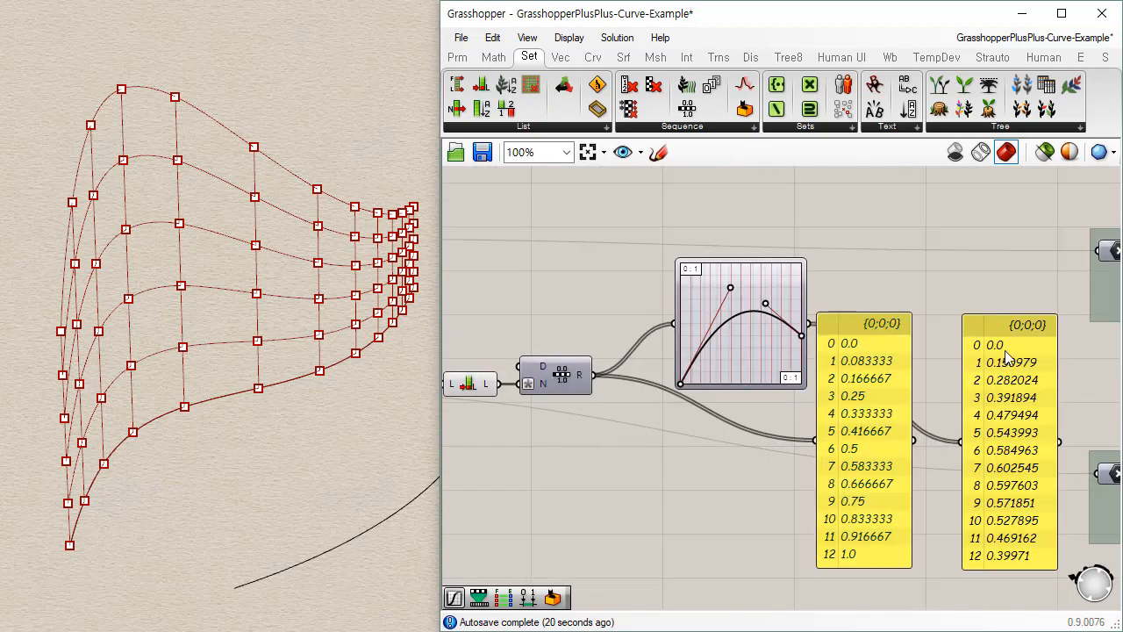
pyautogui.moveTo(1016, 601); pyautogui.dragTo(767, 450)
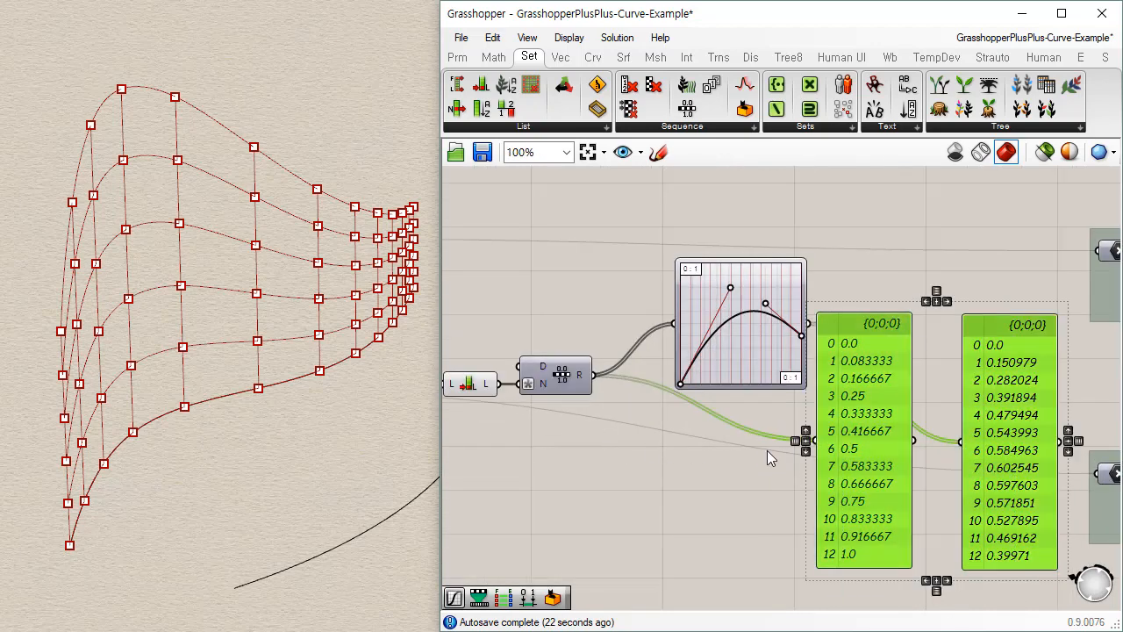
pyautogui.moveTo(750, 362); pyautogui.dragTo(719, 416)
pyautogui.scroll(-1, 719, 415)
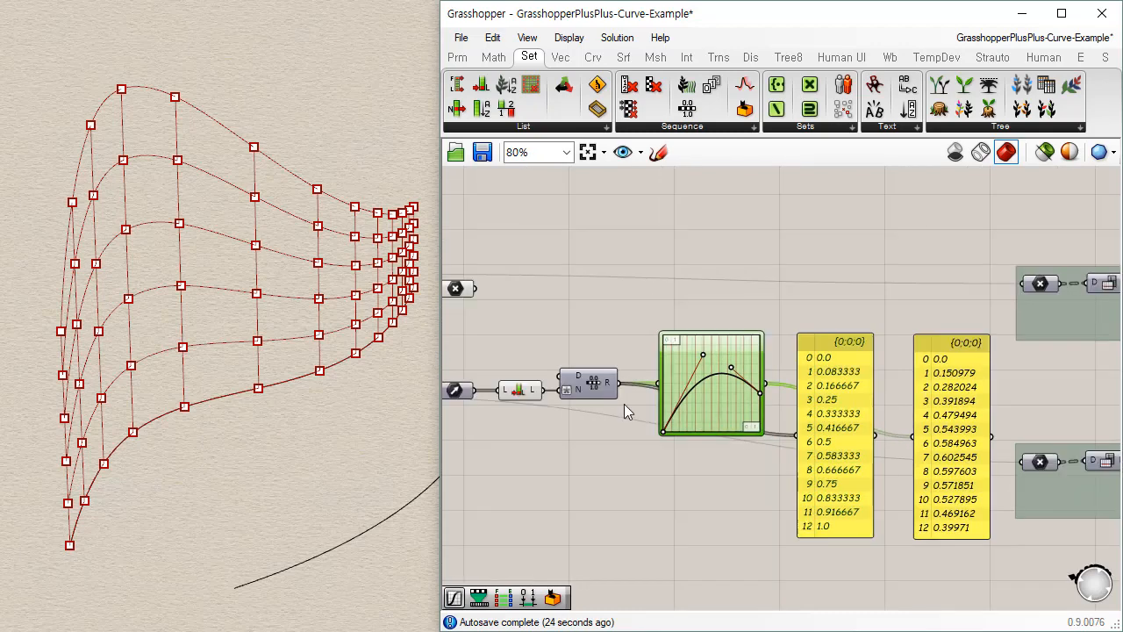
# Place a vector Amplitude component above the Panels and move the List Length, Range, Graph Mapper and Panel group down
pyautogui.moveTo(492, 345); pyautogui.dragTo(509, 353, button='right')
pyautogui.click(457, 57)
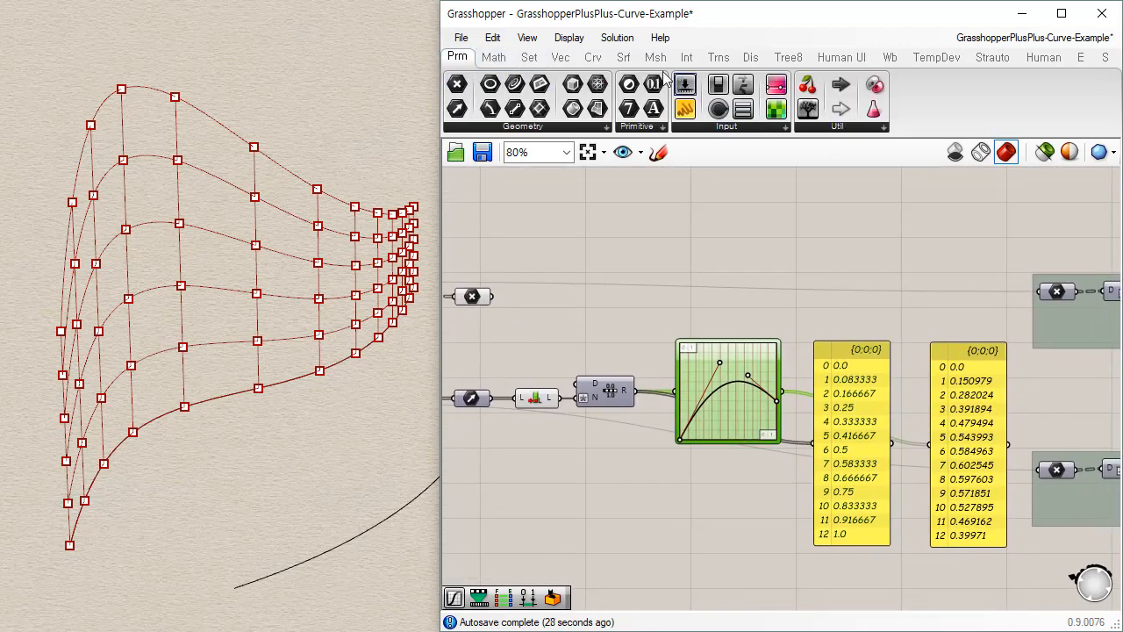
pyautogui.click(559, 60)
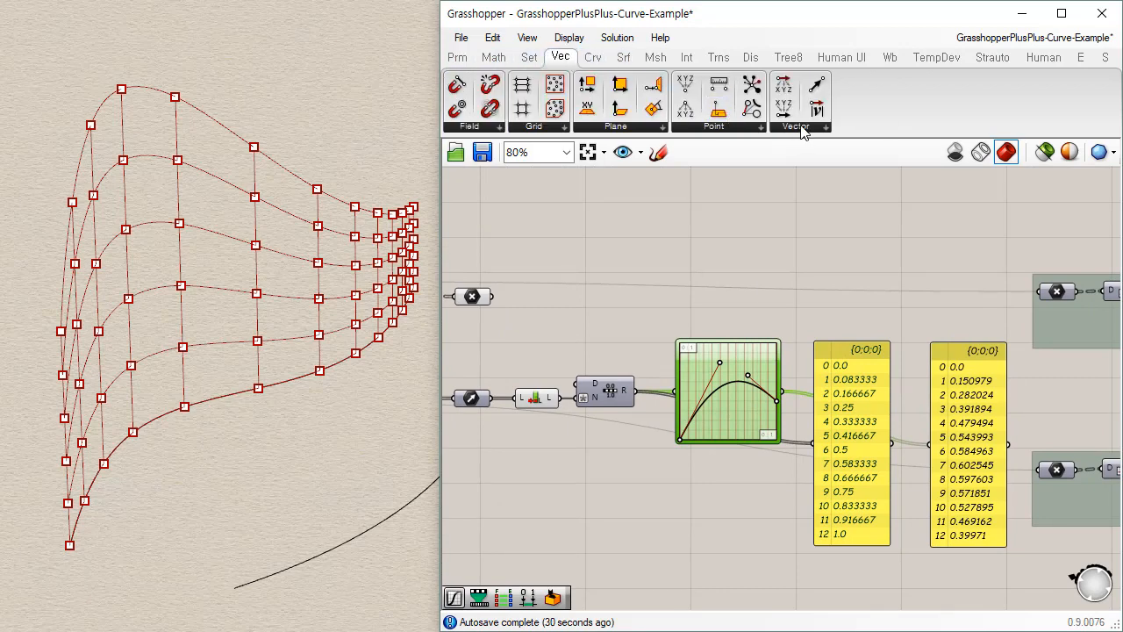
pyautogui.click(800, 128)
pyautogui.click(849, 313)
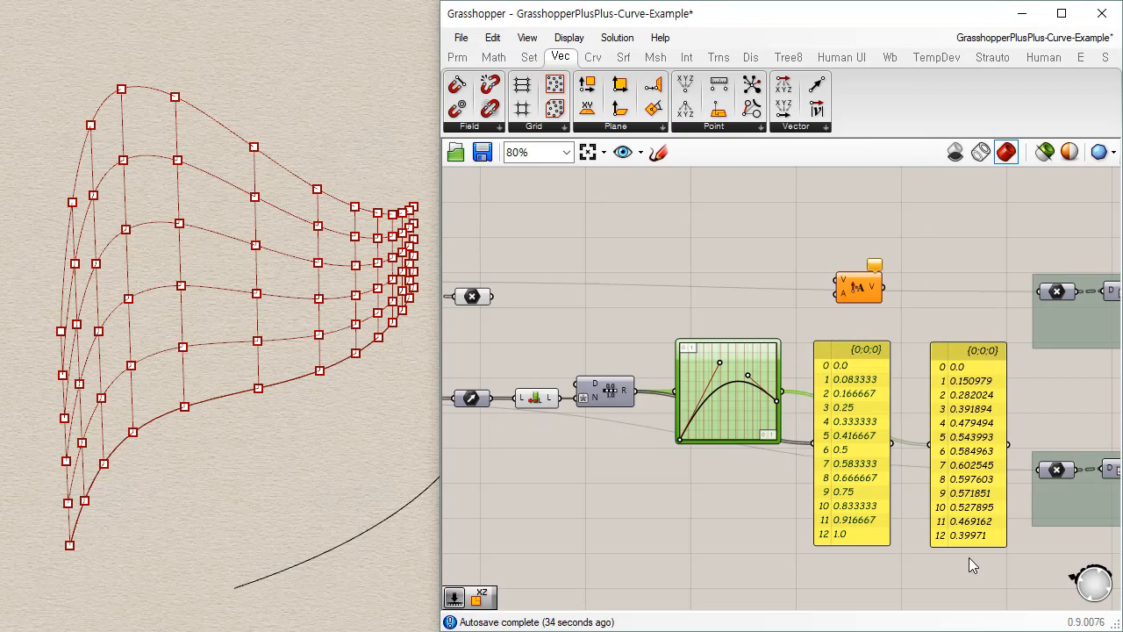
pyautogui.moveTo(969, 598); pyautogui.dragTo(526, 358)
pyautogui.moveTo(593, 388); pyautogui.dragTo(609, 461)
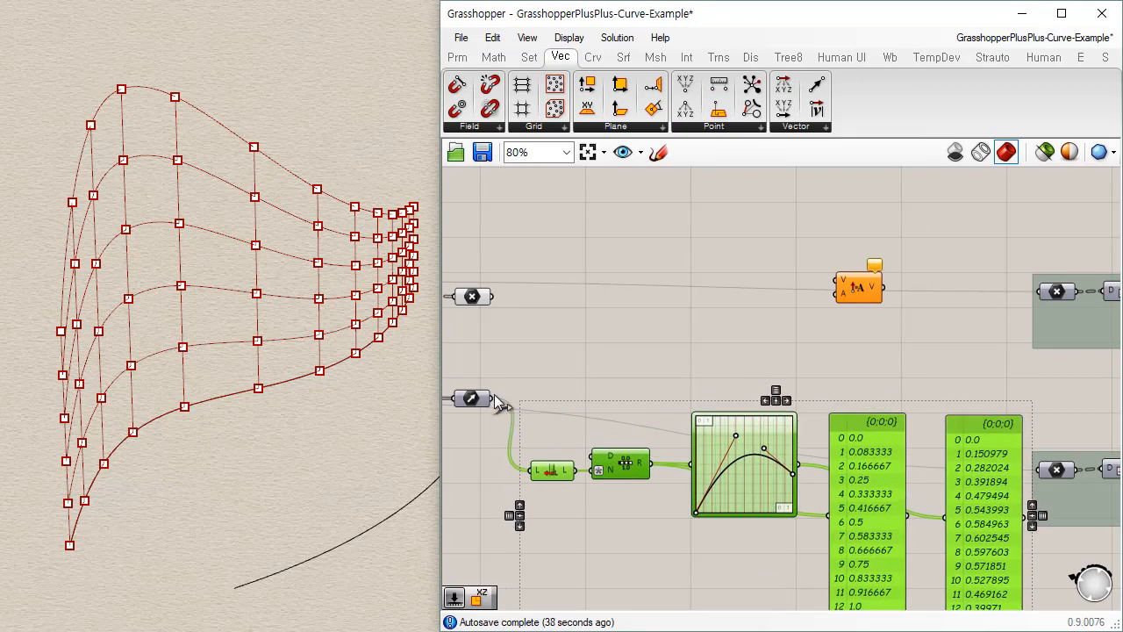
# Move the Amplitude component beside the Graph Mapper, feeding its V input with the vectors and its A input with the Graph Mapper output
pyautogui.moveTo(640, 308); pyautogui.dragTo(845, 408)
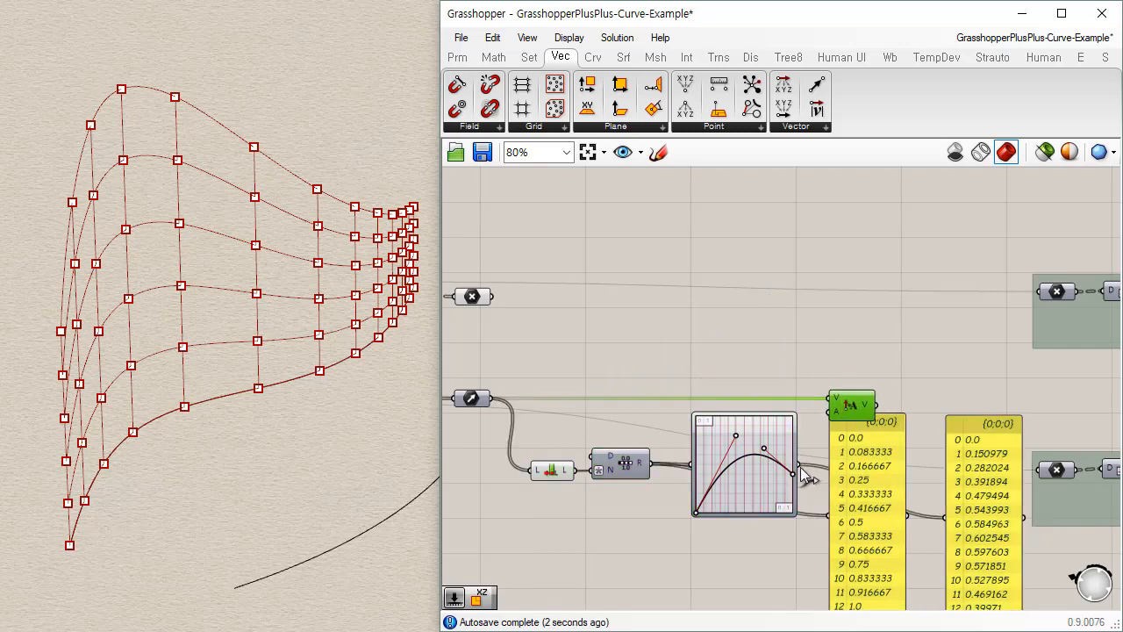
pyautogui.moveTo(799, 472); pyautogui.dragTo(826, 409)
pyautogui.click(911, 384)
# Move the Range Panel down out of the way and feed the other Panel from the Amplitude output instead of the Graph Mapper
pyautogui.moveTo(880, 400); pyautogui.dragTo(832, 248, button='right')
pyautogui.moveTo(840, 402); pyautogui.dragTo(843, 490)
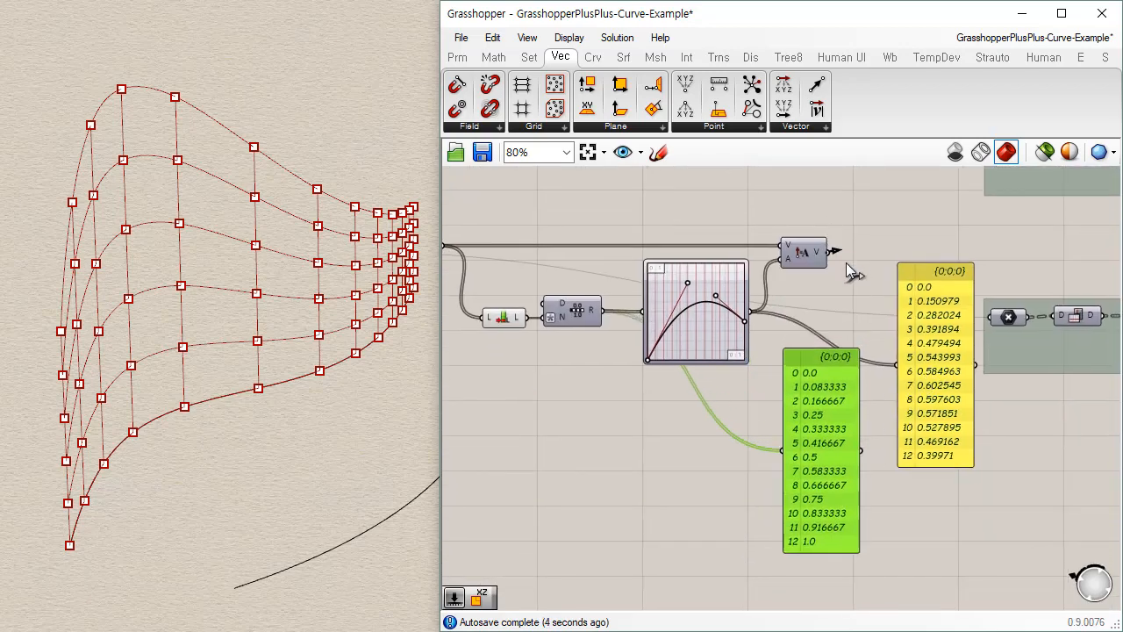
pyautogui.moveTo(835, 251); pyautogui.dragTo(896, 365)
pyautogui.moveTo(946, 466); pyautogui.dragTo(838, 445, button='right')
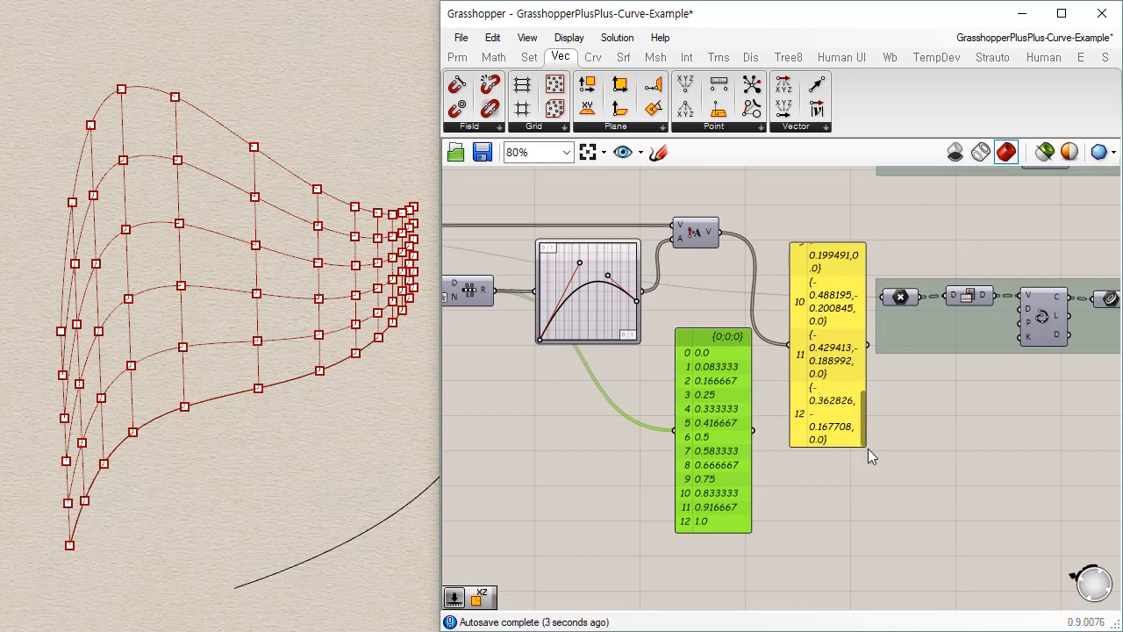
# Enlarge the Amplitude Panel so each scaled vector fits on one line, and shift it down clear of the neighbouring components
pyautogui.scroll(2, 861, 444)
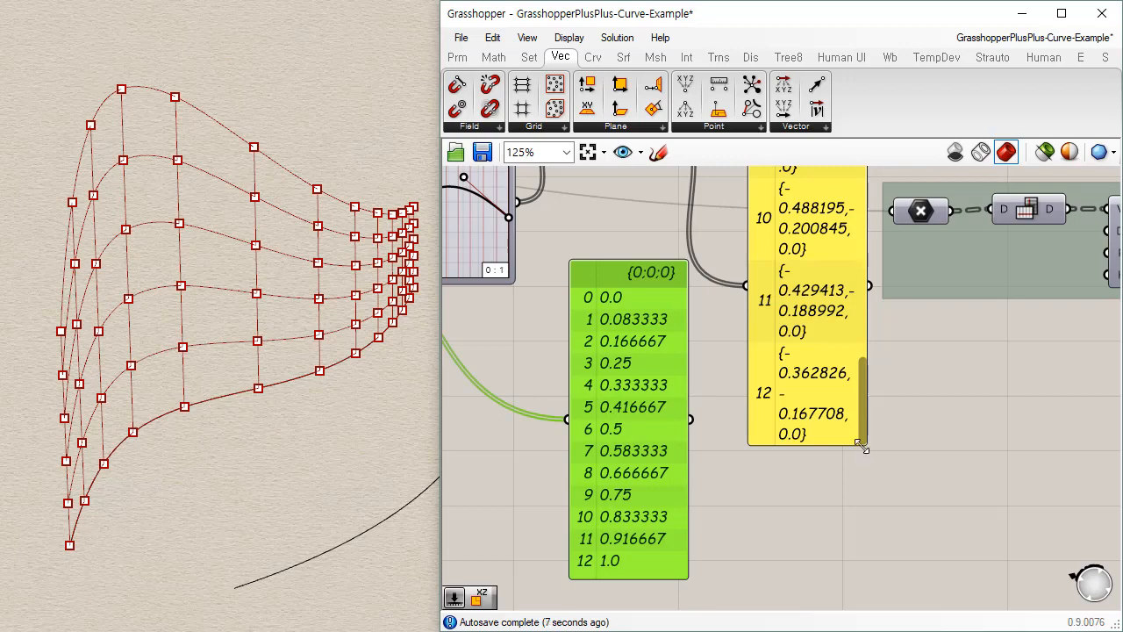
pyautogui.moveTo(864, 452); pyautogui.dragTo(1043, 541)
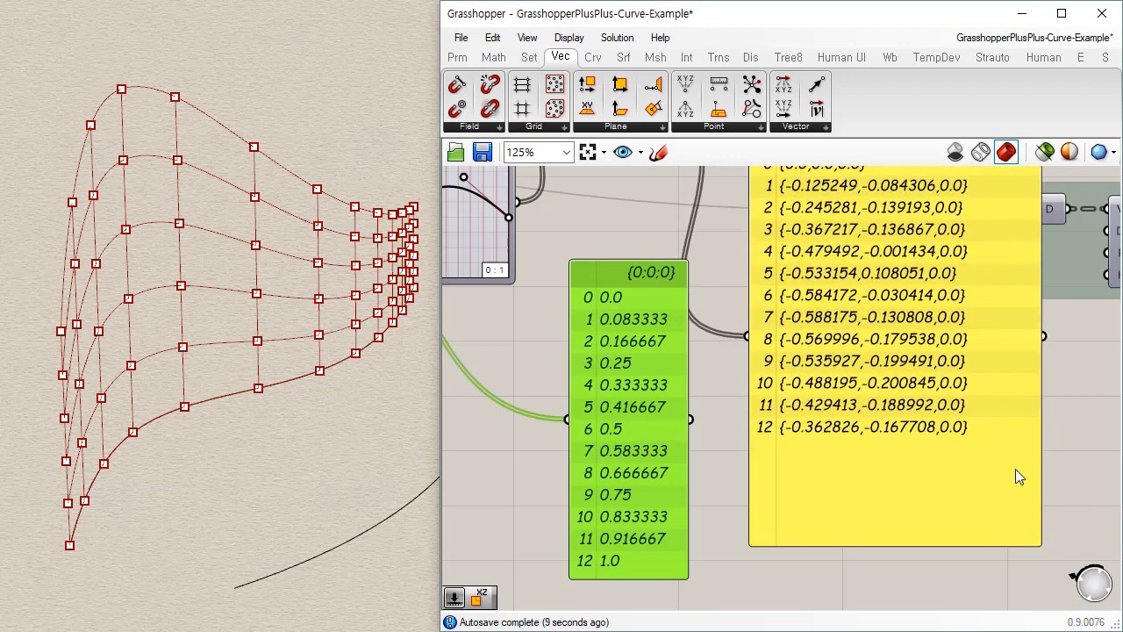
pyautogui.scroll(-2, 1015, 474)
pyautogui.moveTo(910, 294); pyautogui.dragTo(846, 328, button='right')
pyautogui.moveTo(846, 328); pyautogui.dragTo(860, 351)
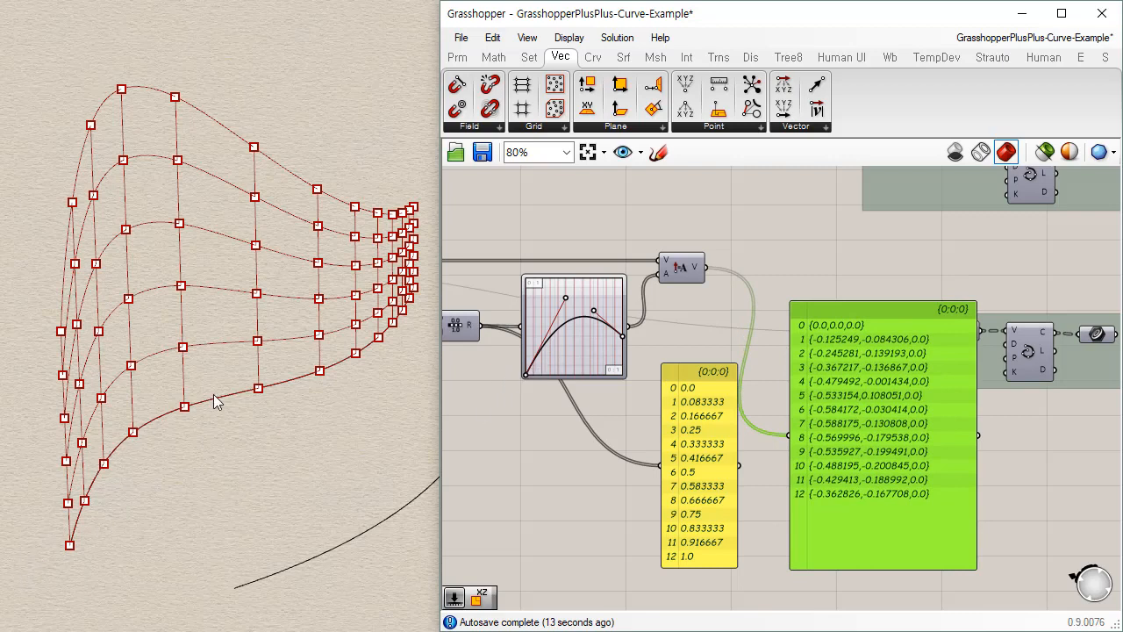
pyautogui.click(1015, 491)
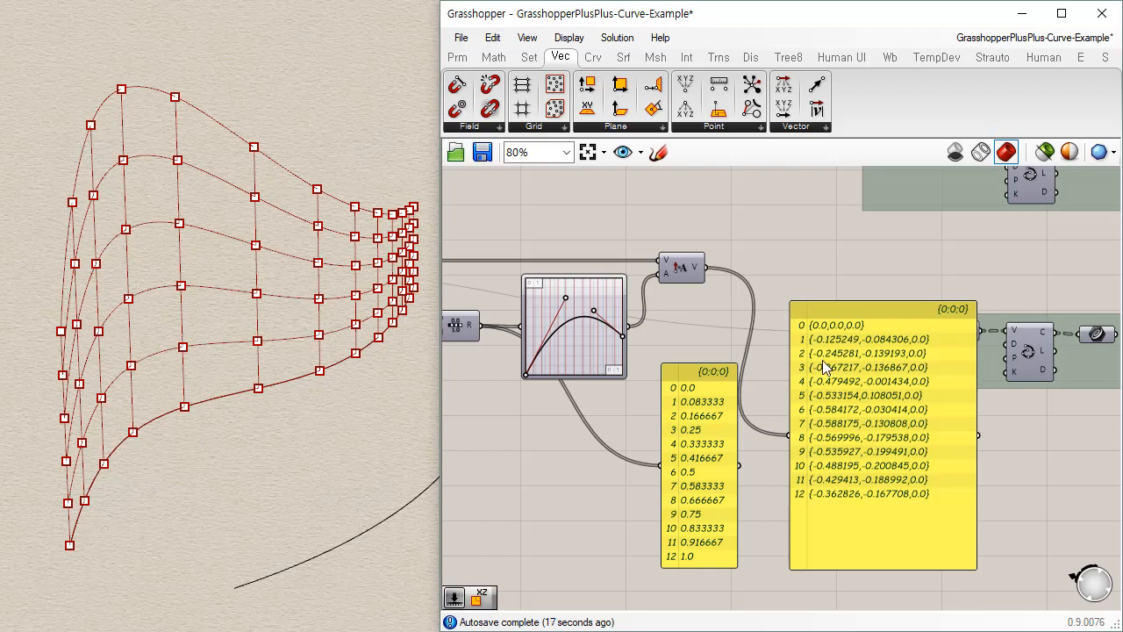
# Check the grid points and the vector values, and connect a new Param Viewer to the Point parameter
pyautogui.moveTo(545, 357); pyautogui.dragTo(585, 403, button='right')
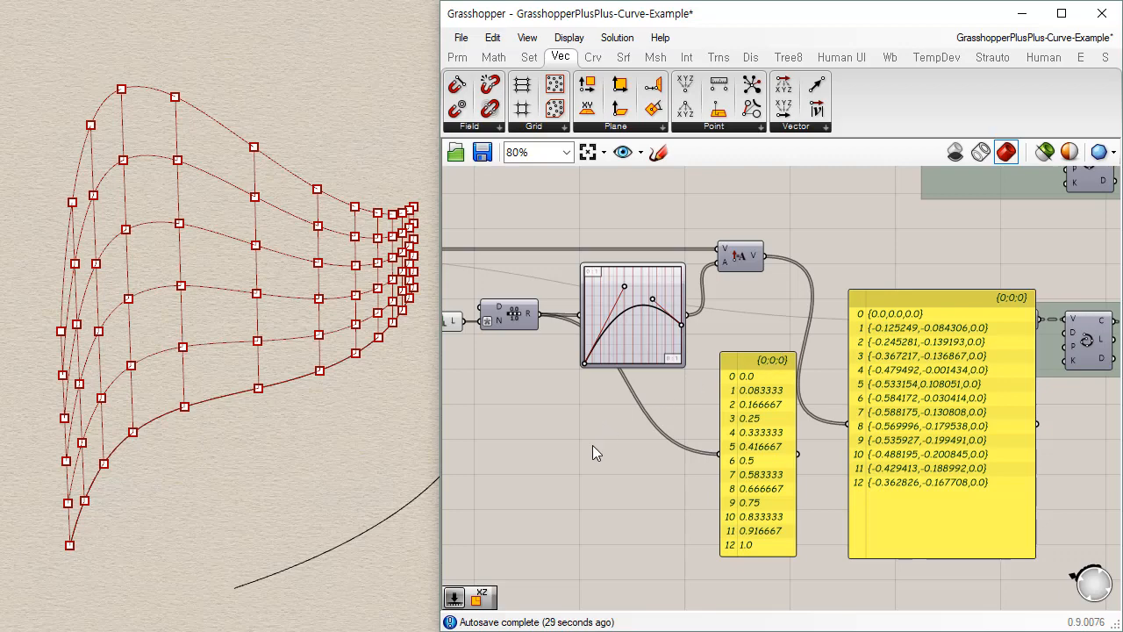
pyautogui.moveTo(602, 417); pyautogui.dragTo(716, 350, button='right')
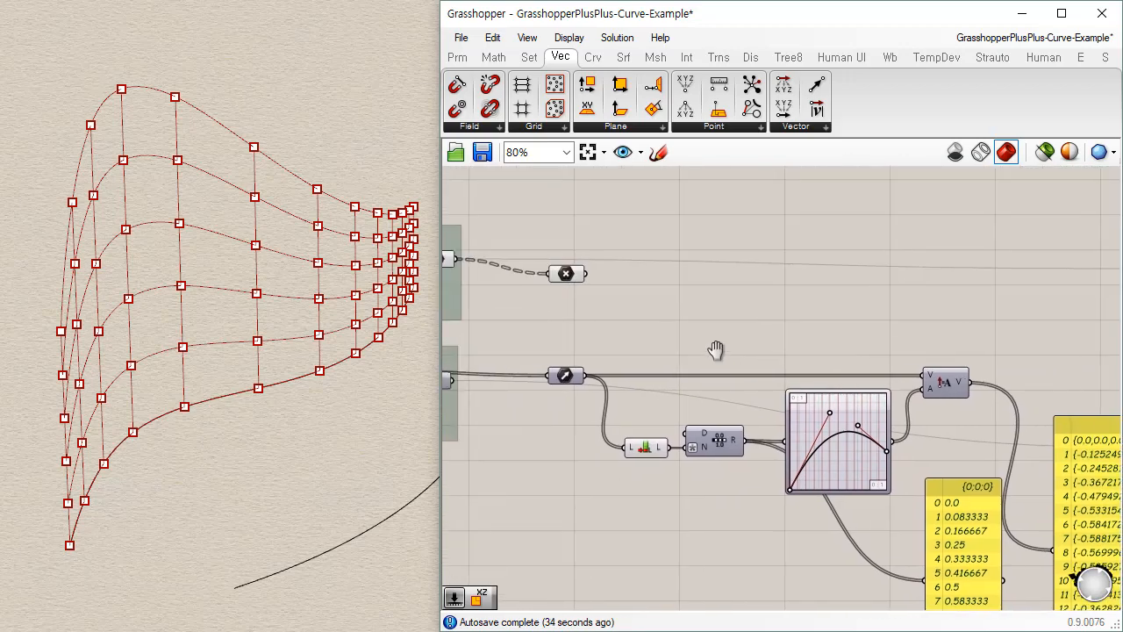
pyautogui.click(567, 273)
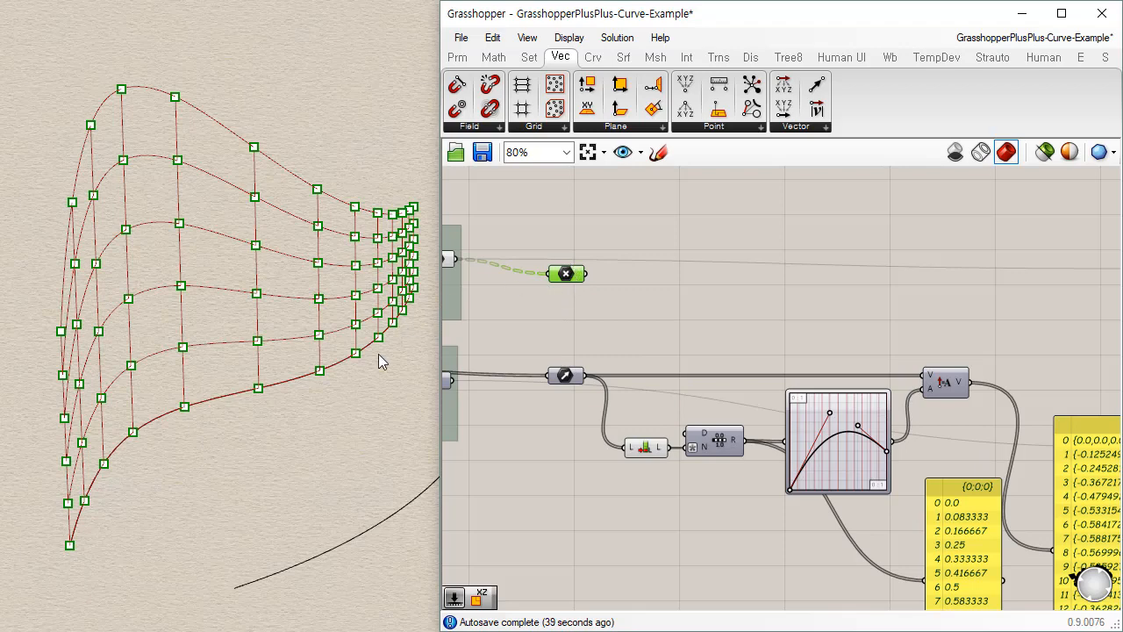
pyautogui.moveTo(566, 378)
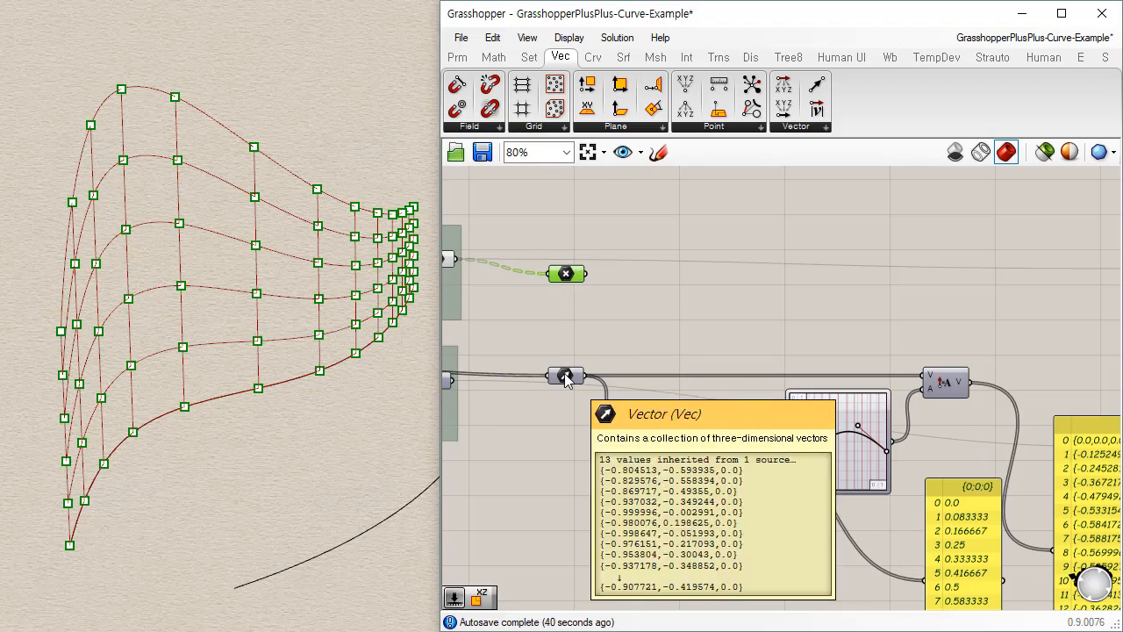
pyautogui.click(457, 57)
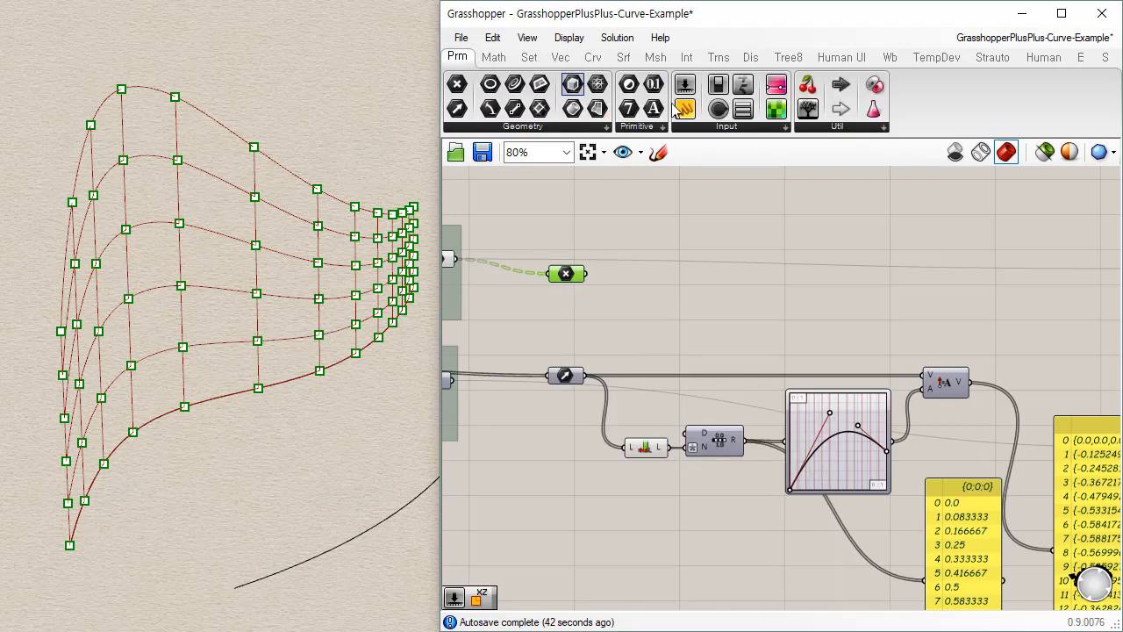
pyautogui.moveTo(813, 122); pyautogui.dragTo(727, 291)
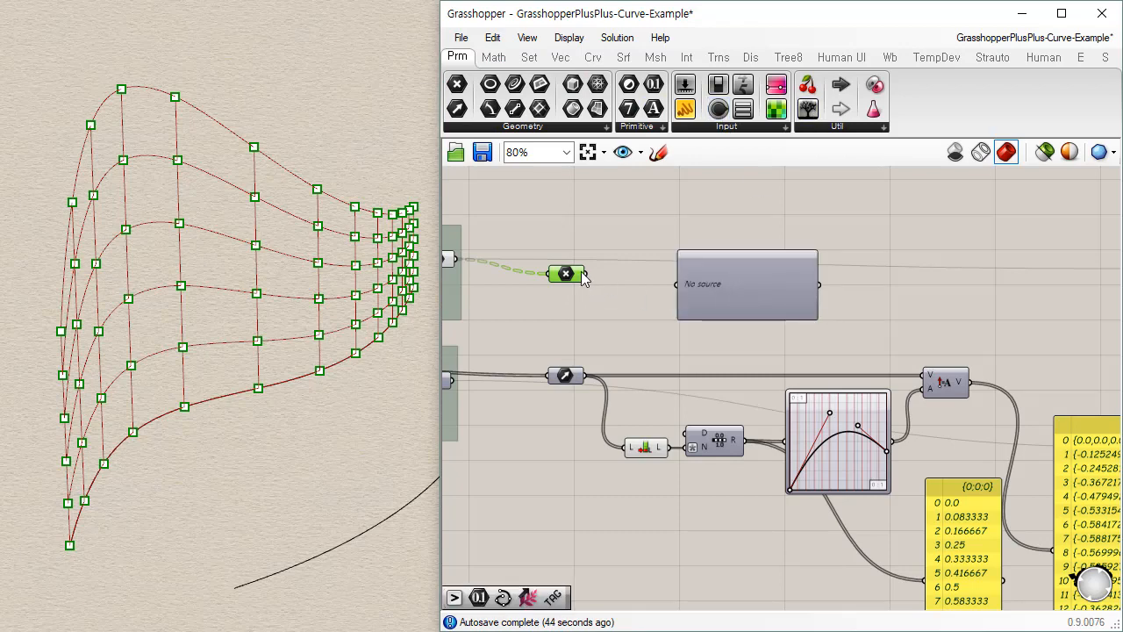
pyautogui.moveTo(584, 274); pyautogui.dragTo(680, 287)
pyautogui.scroll(5, 705, 291)
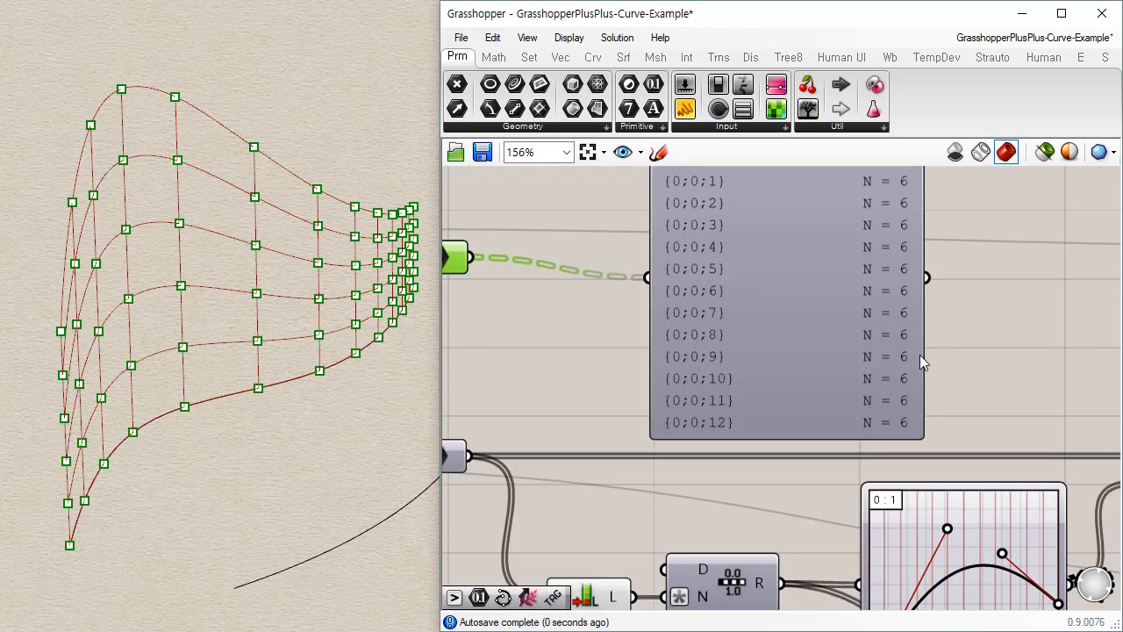
# Widen the Param Viewer and reposition it level with the Point parameter to read the points' branch structure
pyautogui.moveTo(870, 525); pyautogui.dragTo(898, 555)
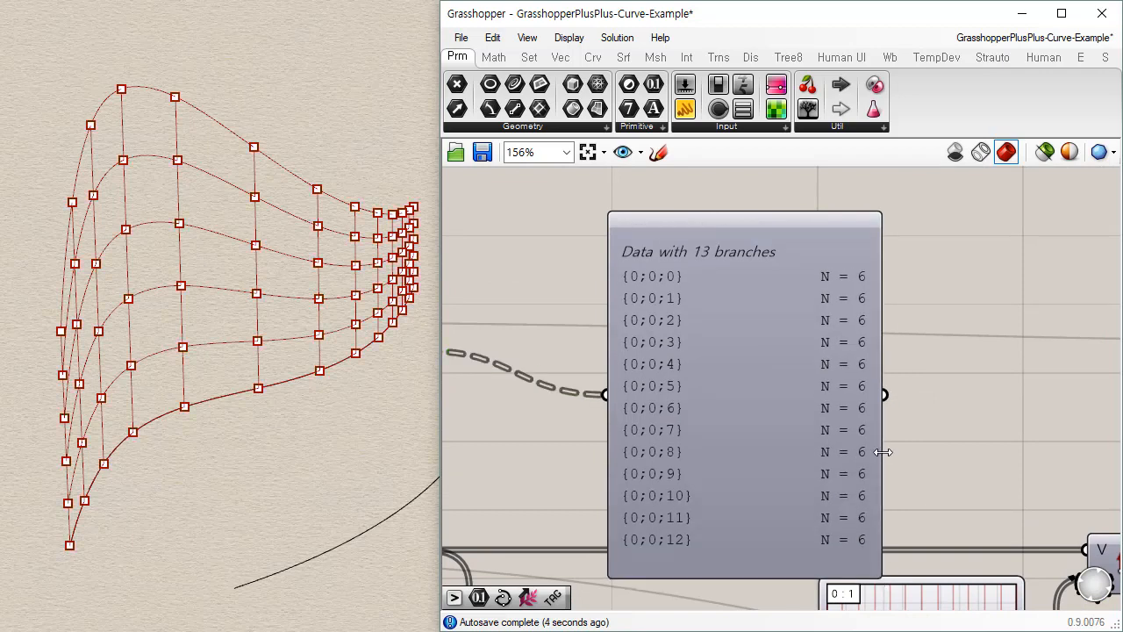
pyautogui.moveTo(883, 452); pyautogui.dragTo(959, 430)
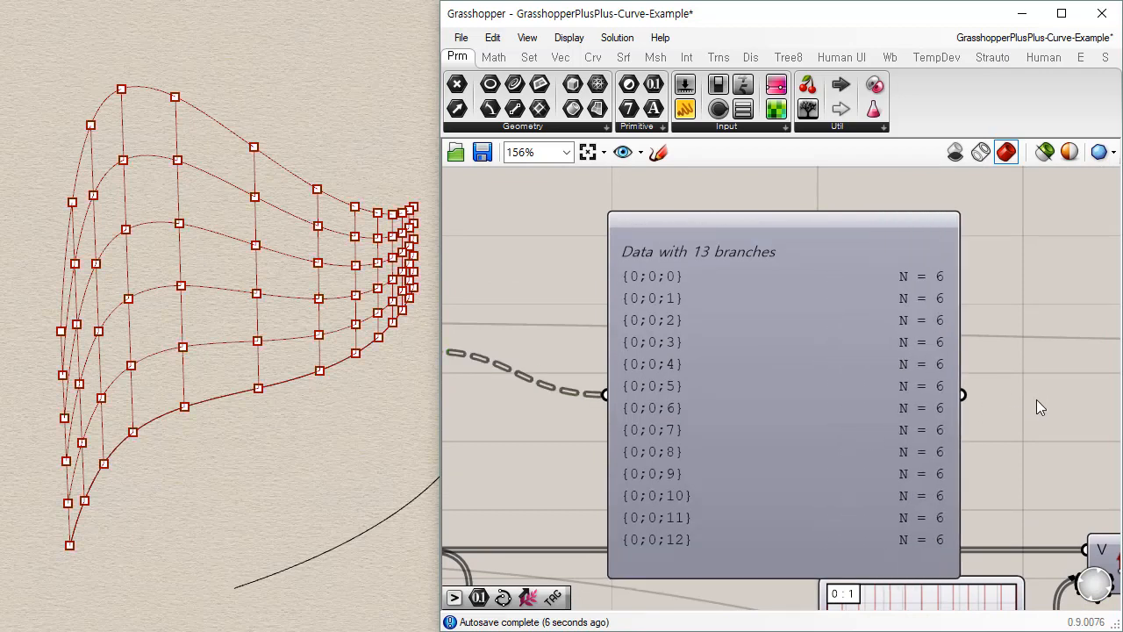
pyautogui.moveTo(810, 426); pyautogui.dragTo(760, 382)
pyautogui.scroll(-3, 760, 386)
pyautogui.click(713, 520)
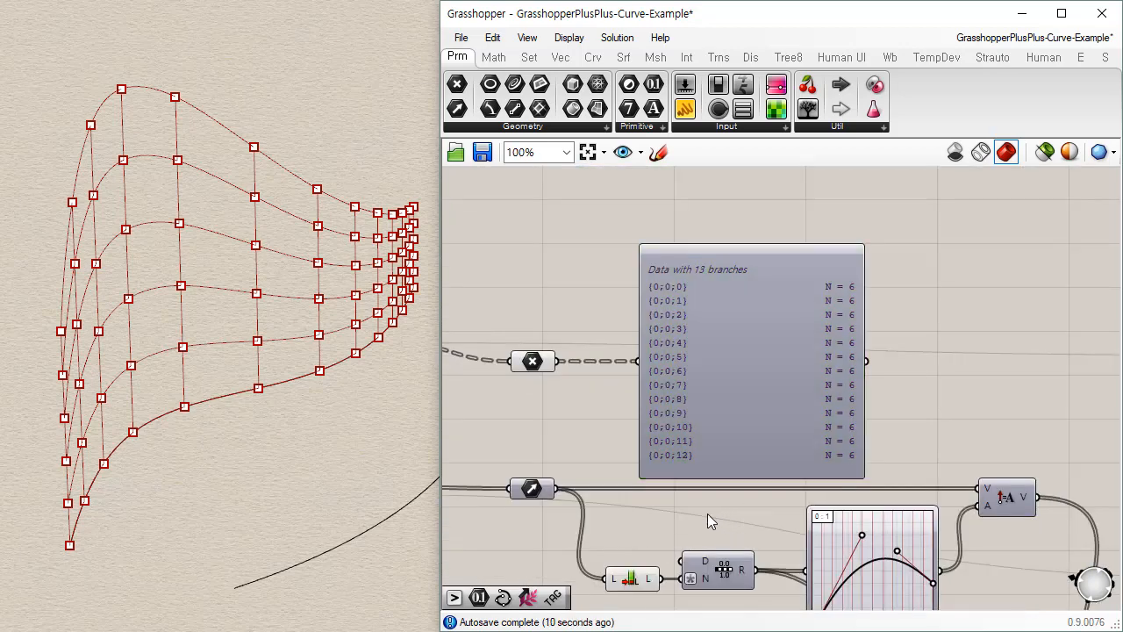
pyautogui.moveTo(633, 476); pyautogui.dragTo(628, 406, button='right')
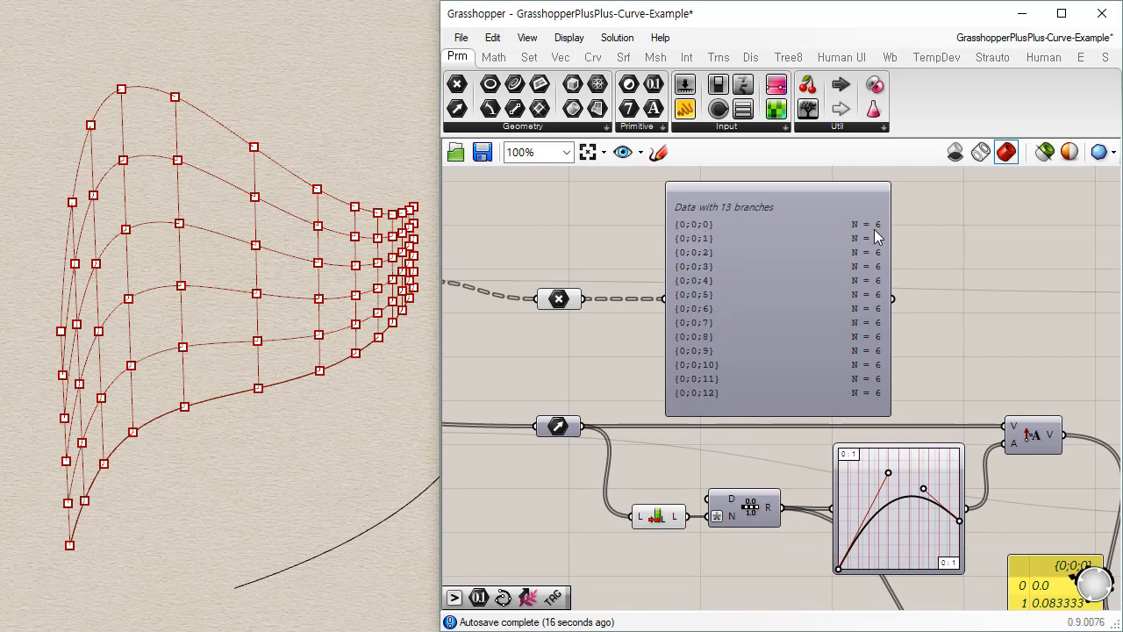
# Shift the Param Viewer further from the Point parameter and place a Euclidean Move component in the freed space
pyautogui.moveTo(801, 282); pyautogui.dragTo(975, 272)
pyautogui.click(566, 58)
pyautogui.click(598, 56)
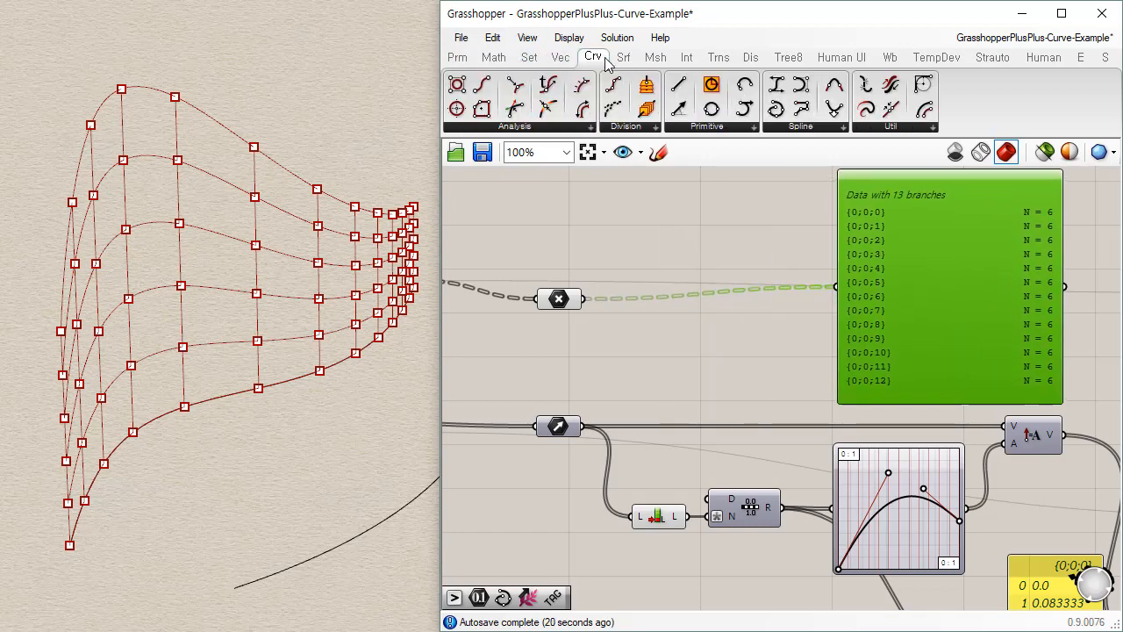
pyautogui.click(729, 60)
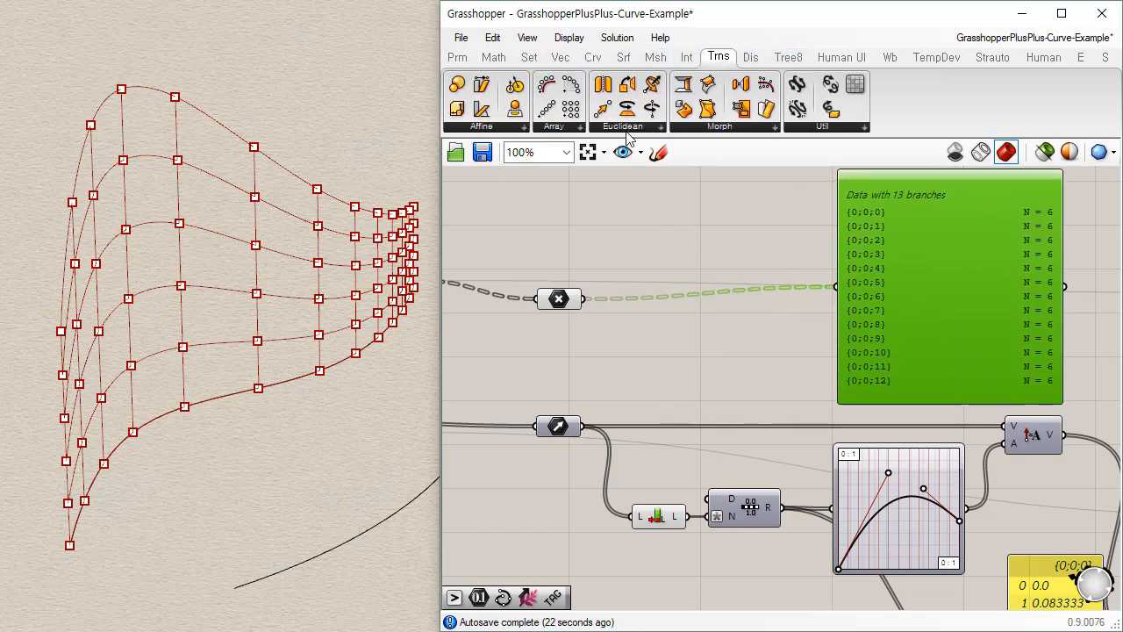
pyautogui.moveTo(603, 108); pyautogui.dragTo(739, 335)
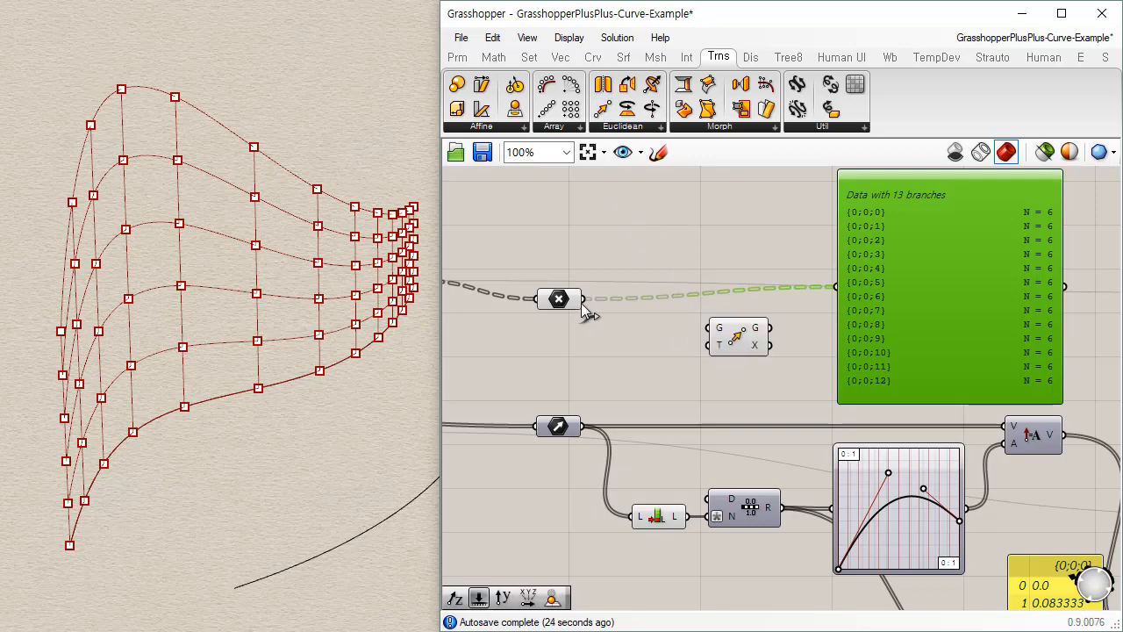
# Connect the grid points to the Move component's G input and the unscaled vectors to its T input, and inspect the moved points in Rhino
pyautogui.moveTo(583, 299); pyautogui.dragTo(710, 328)
pyautogui.moveTo(591, 428); pyautogui.dragTo(747, 345)
pyautogui.moveTo(348, 335); pyautogui.dragTo(290, 350, button='right')
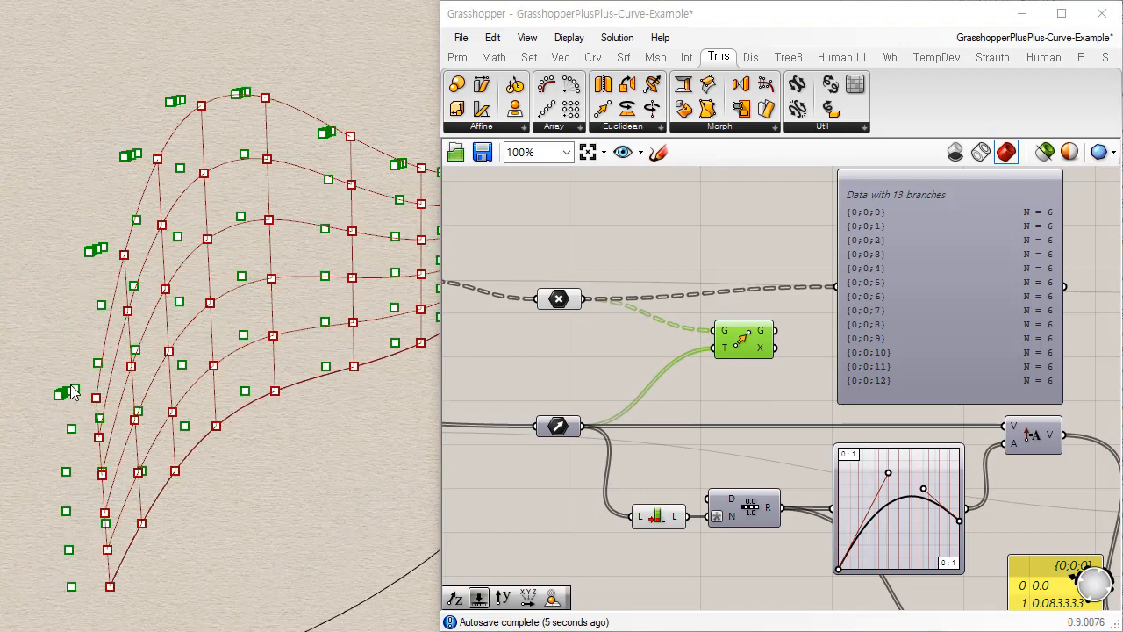
pyautogui.moveTo(61, 393); pyautogui.dragTo(69, 365, button='right')
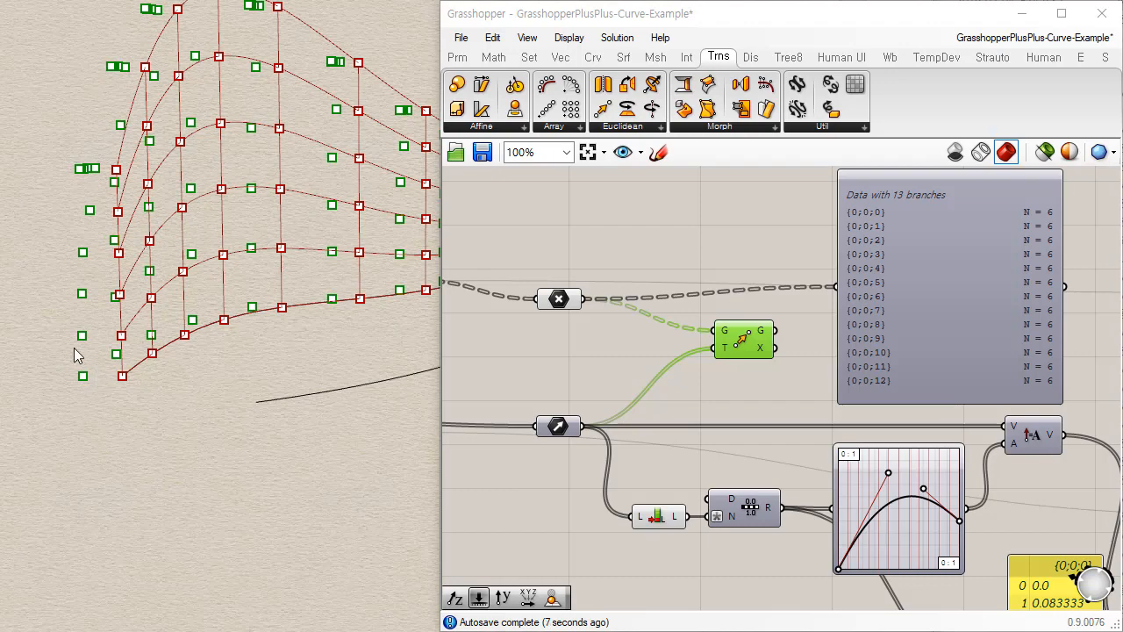
# Inspect the moved points beside the original grid in Rhino from several angles
pyautogui.moveTo(108, 221); pyautogui.dragTo(69, 274, button='right')
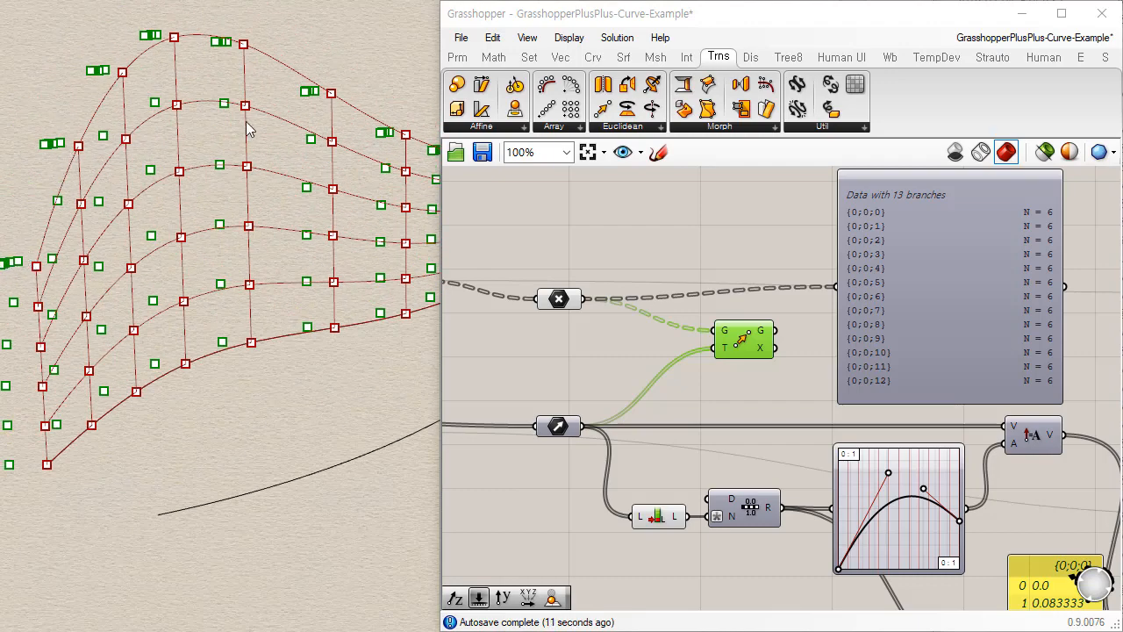
pyautogui.moveTo(251, 120); pyautogui.dragTo(196, 242, button='right')
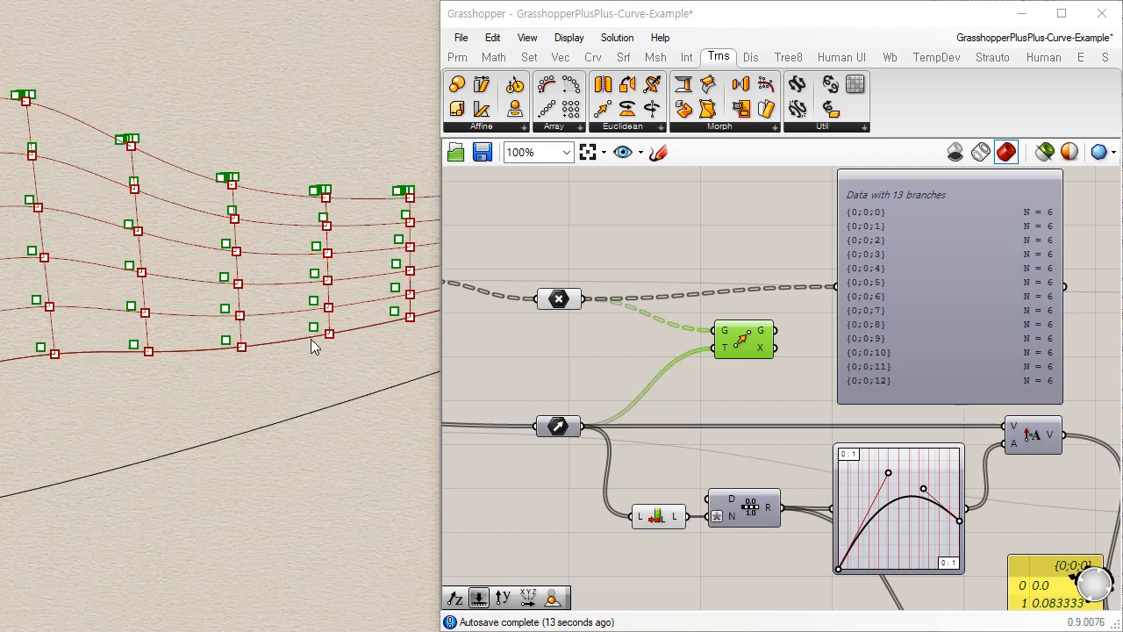
pyautogui.moveTo(313, 344); pyautogui.dragTo(55, 386, button='right')
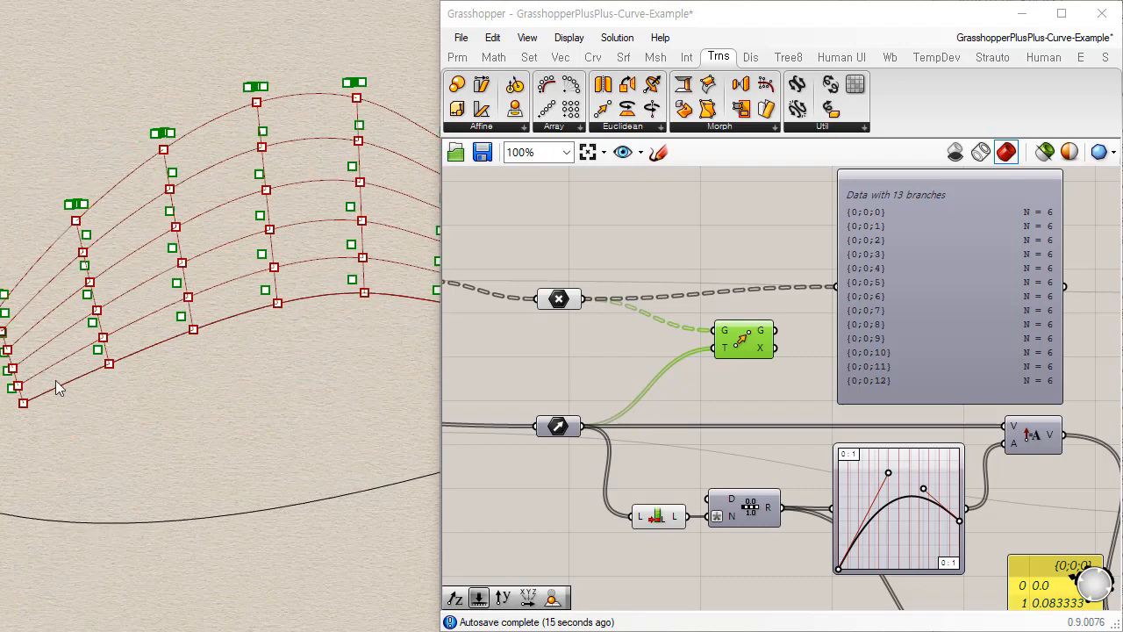
pyautogui.moveTo(125, 351); pyautogui.dragTo(294, 324, button='right')
pyautogui.moveTo(379, 278); pyautogui.dragTo(259, 384, button='right')
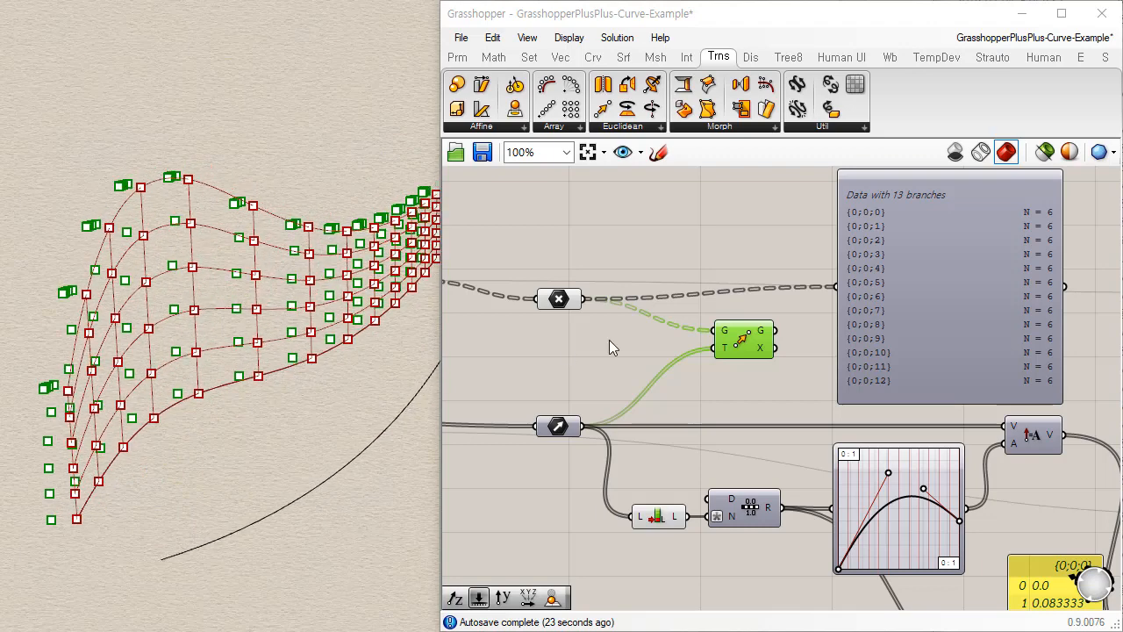
# Compare the data arriving at the Move component's G and T inputs with the branch structure in the Param Viewer
pyautogui.click(725, 404)
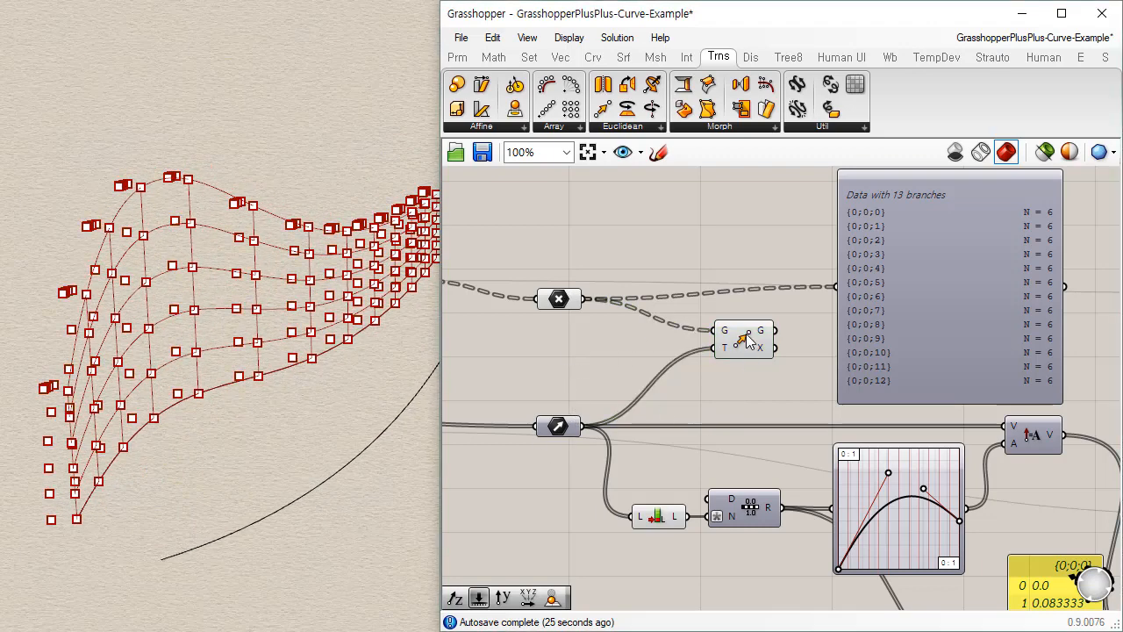
pyautogui.moveTo(744, 335); pyautogui.dragTo(732, 360)
pyautogui.scroll(3, 732, 360)
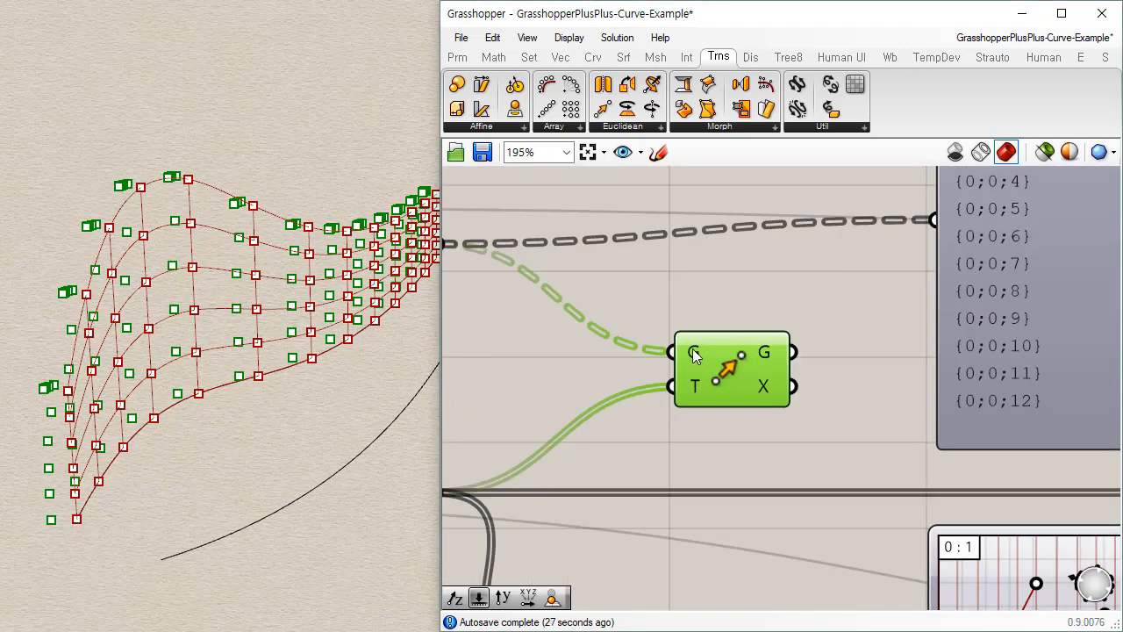
pyautogui.moveTo(692, 352)
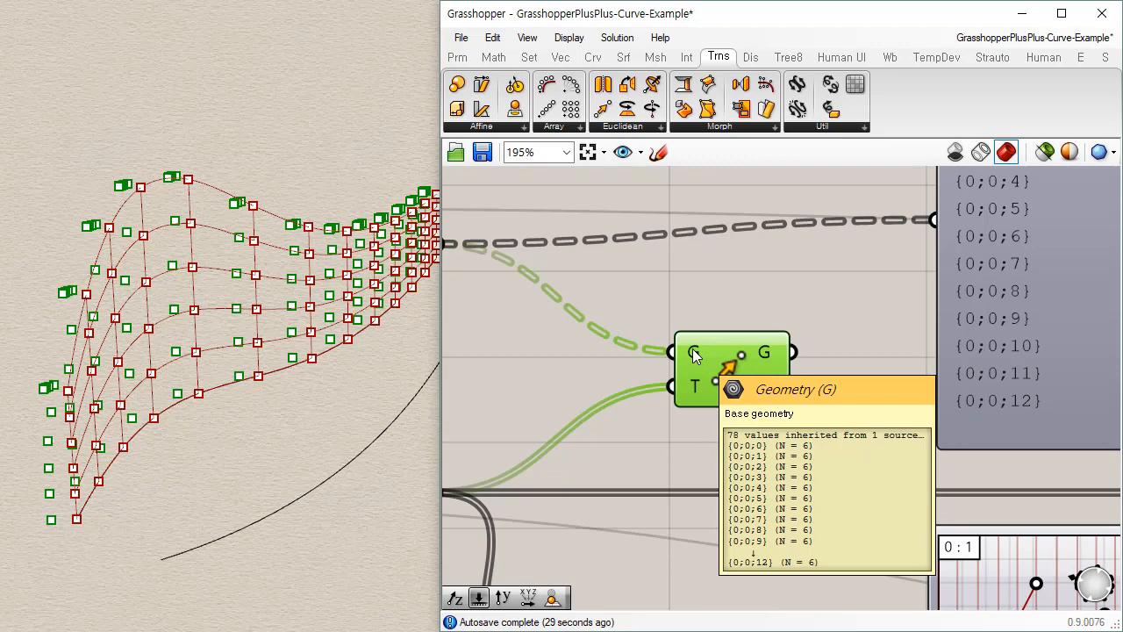
pyautogui.moveTo(694, 384)
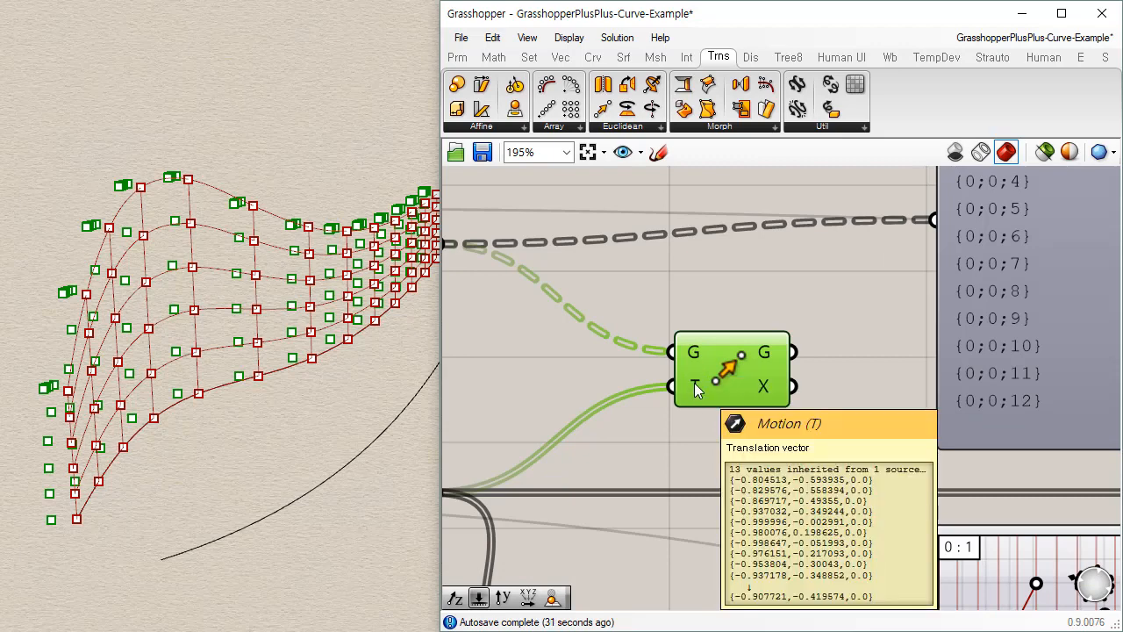
pyautogui.scroll(-2, 779, 314)
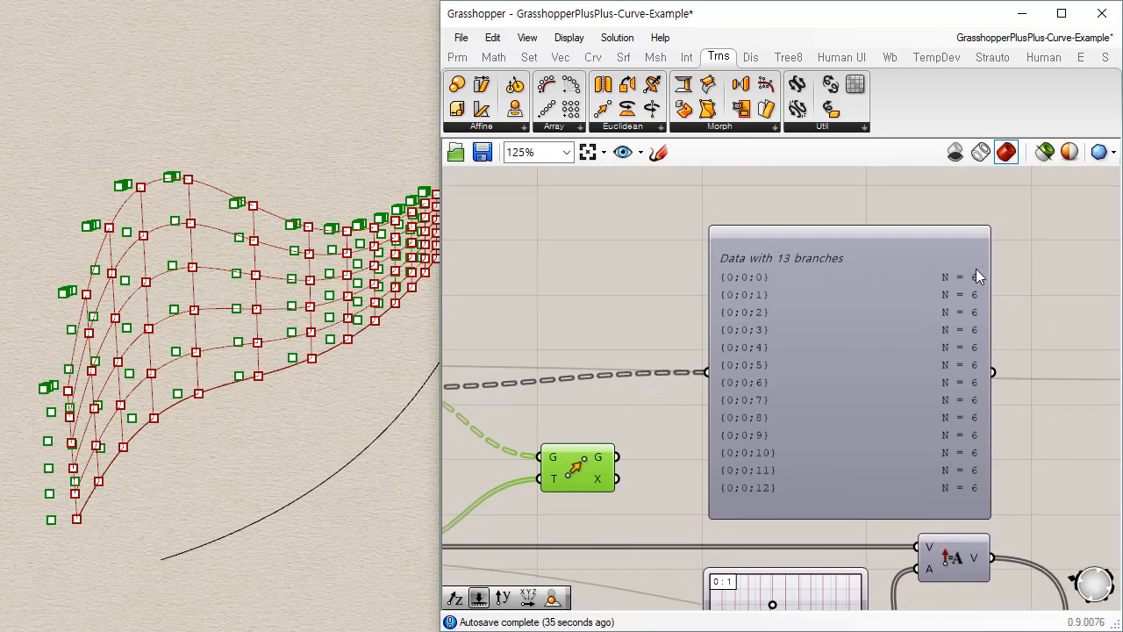
pyautogui.moveTo(734, 305); pyautogui.dragTo(885, 238, button='right')
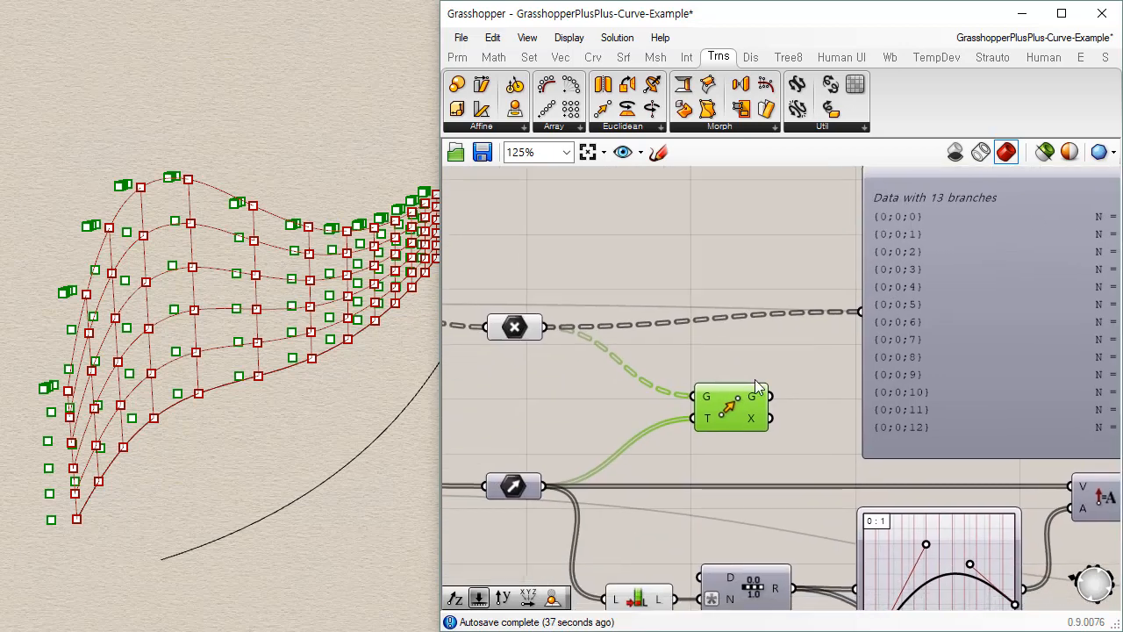
pyautogui.moveTo(634, 390); pyautogui.dragTo(602, 407, button='right')
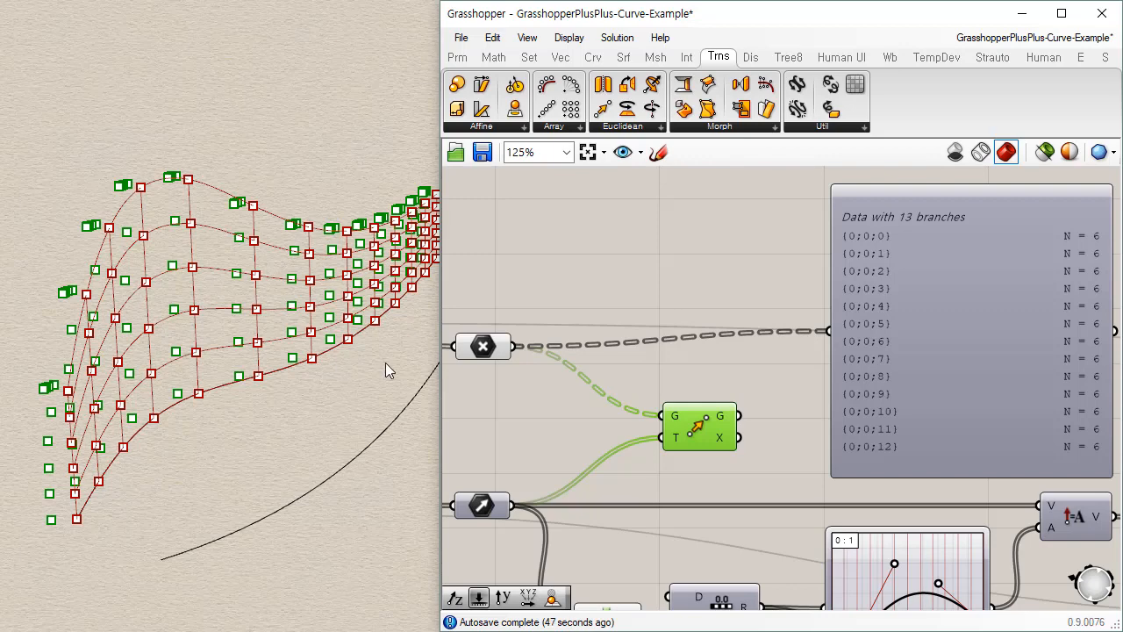
# Reposition the Param Viewer level with the Point parameter and check the Vector parameter feeding the Move component
pyautogui.moveTo(949, 344); pyautogui.dragTo(955, 375)
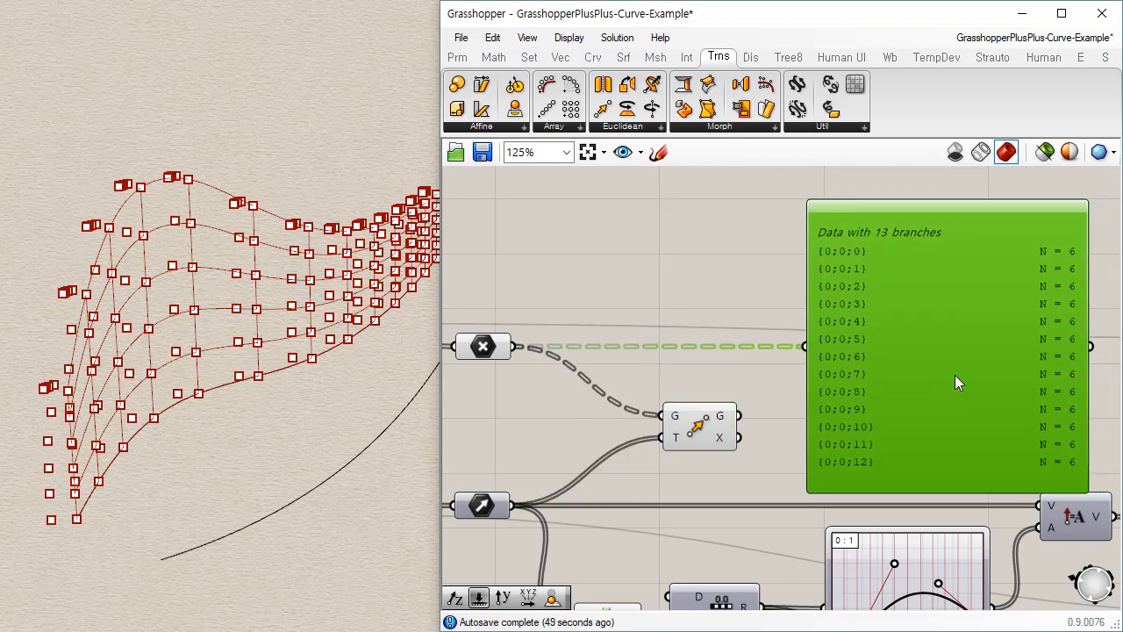
pyautogui.click(741, 336)
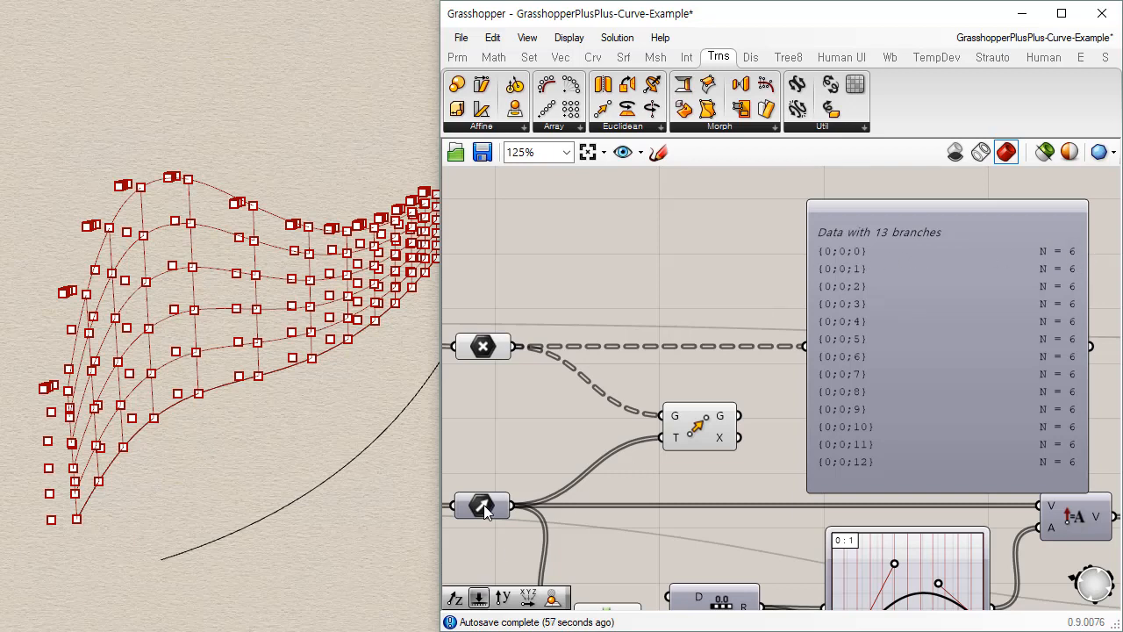
pyautogui.moveTo(485, 511)
pyautogui.moveTo(646, 436); pyautogui.dragTo(661, 437)
# Highlight the original grid points and examine the first grid column and its moved points up close in Rhino
pyautogui.click(491, 351)
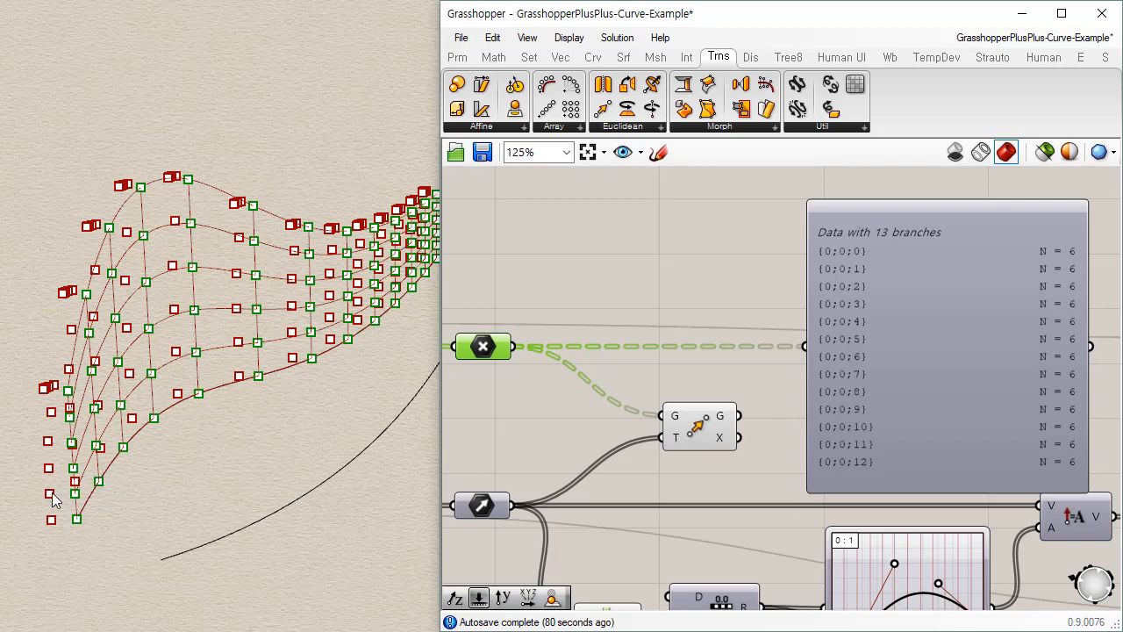
pyautogui.moveTo(134, 502); pyautogui.dragTo(38, 465, button='right')
pyautogui.keyDown('shift'); pyautogui.moveTo(160, 376); pyautogui.dragTo(327, 433, button='right'); pyautogui.keyUp('shift')
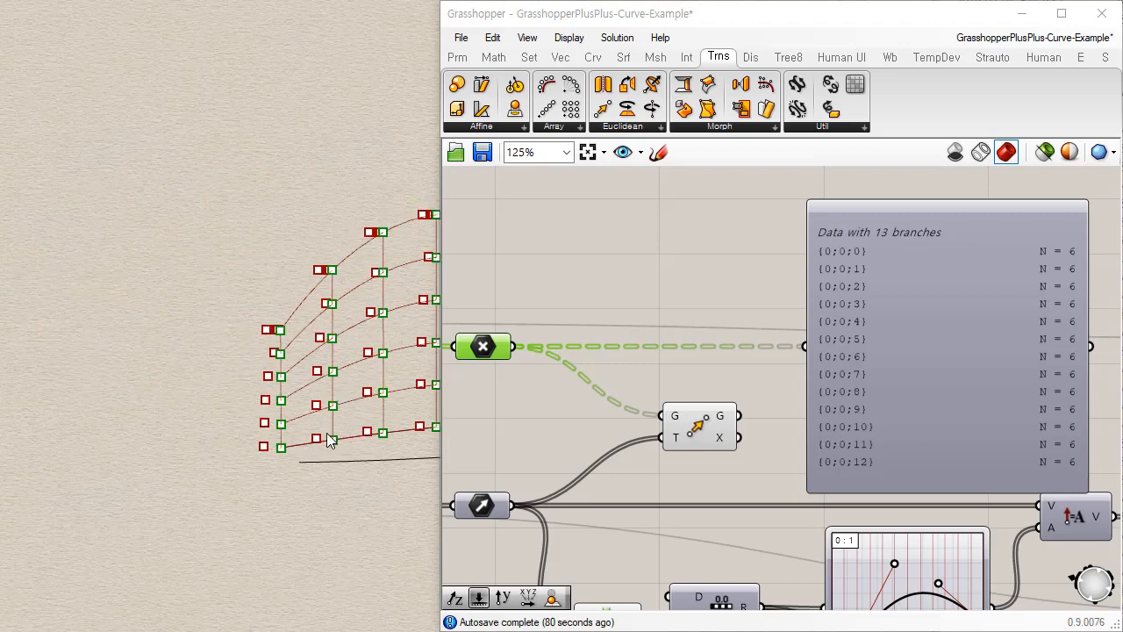
pyautogui.scroll(10, 302, 438)
pyautogui.moveTo(198, 474); pyautogui.dragTo(141, 553, button='right')
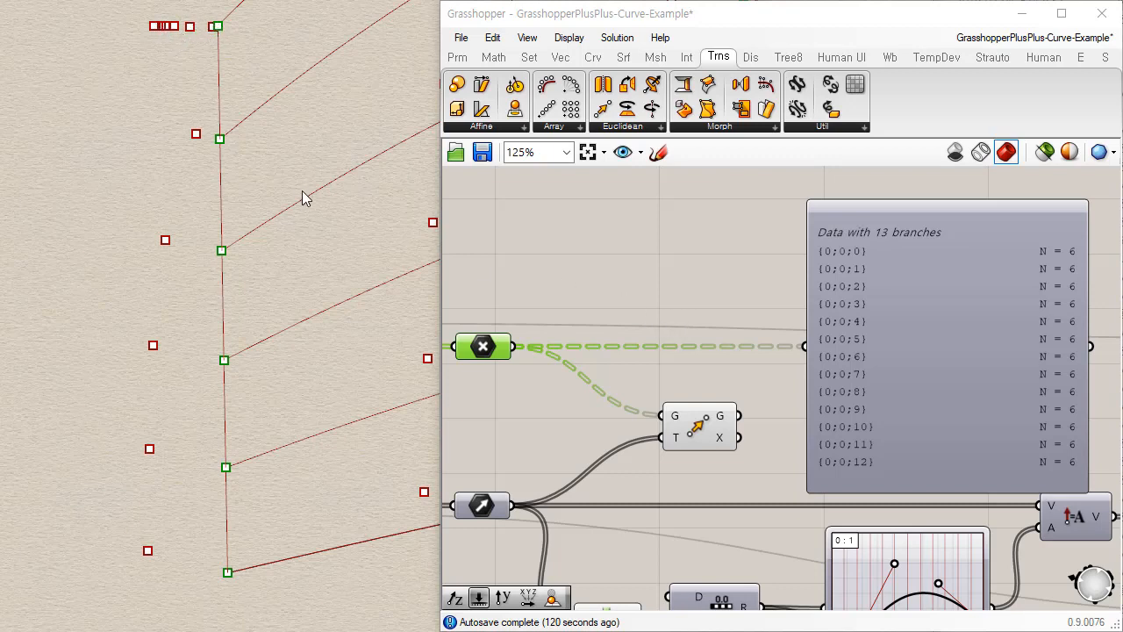
pyautogui.moveTo(316, 187); pyautogui.dragTo(309, 222, button='right')
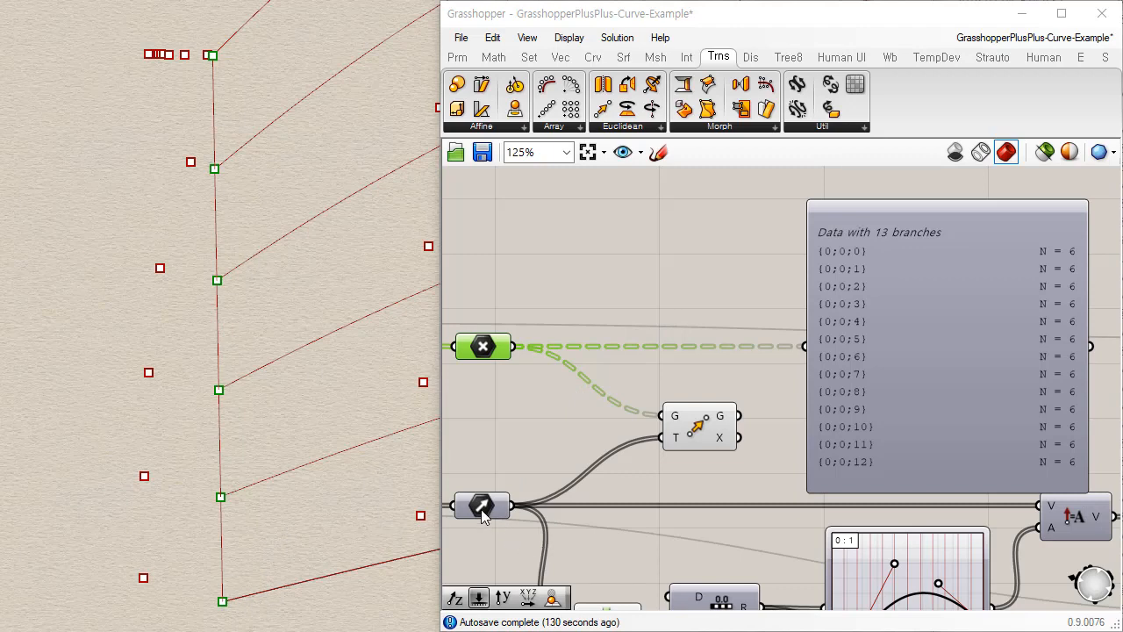
# Shift the Move component further from the input parameters and graft the Vector parameter
pyautogui.moveTo(481, 516)
pyautogui.moveTo(695, 434); pyautogui.dragTo(739, 424)
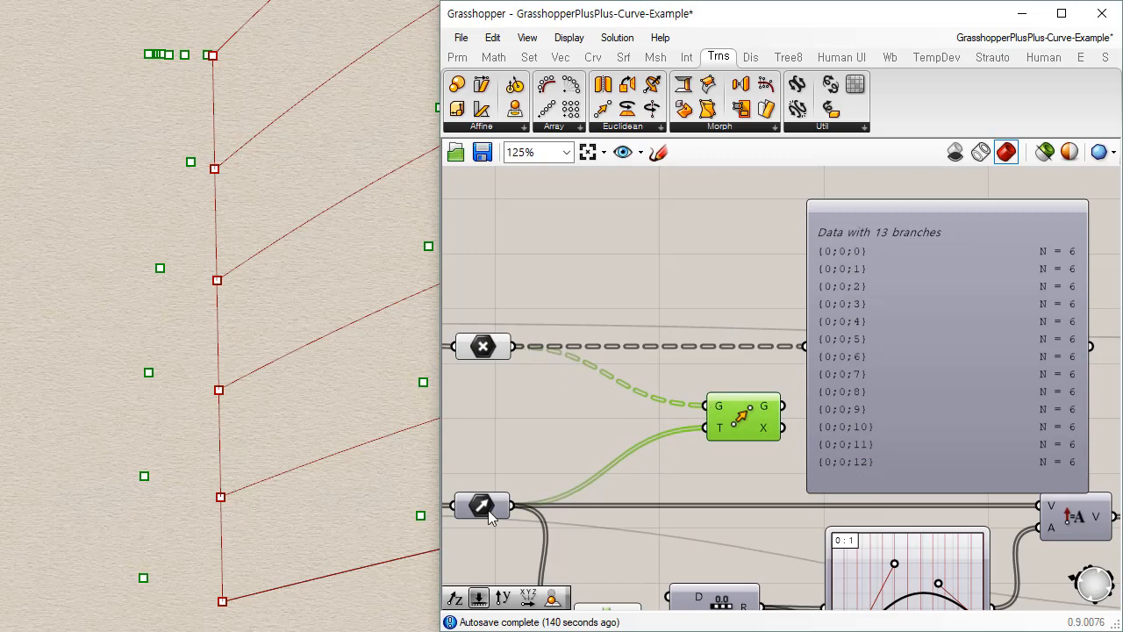
pyautogui.click(458, 58)
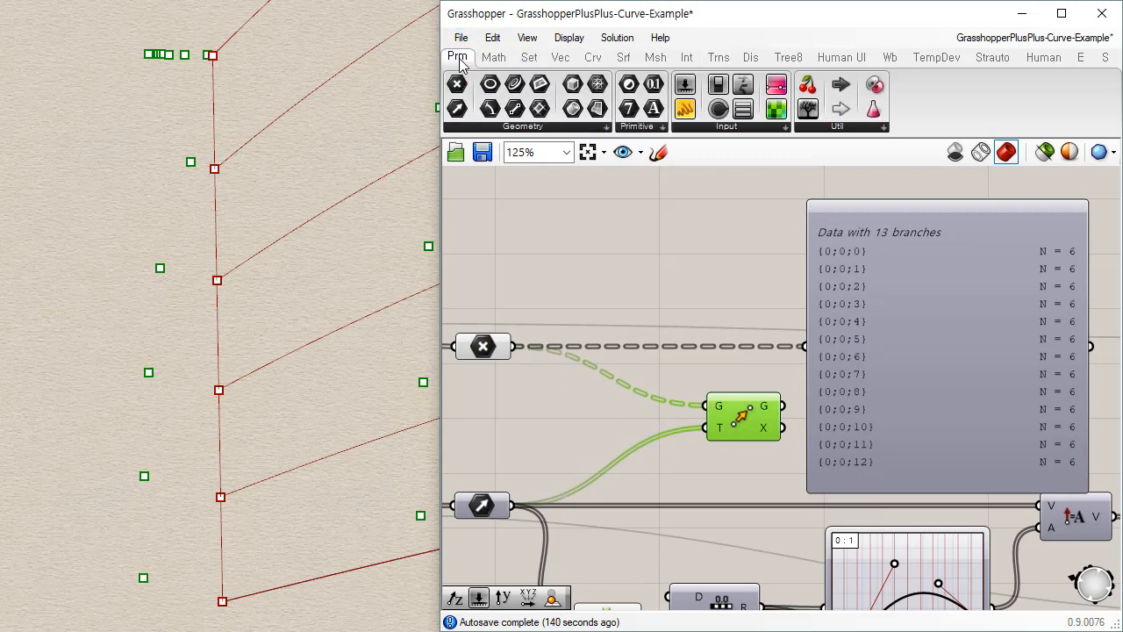
pyautogui.click(583, 457)
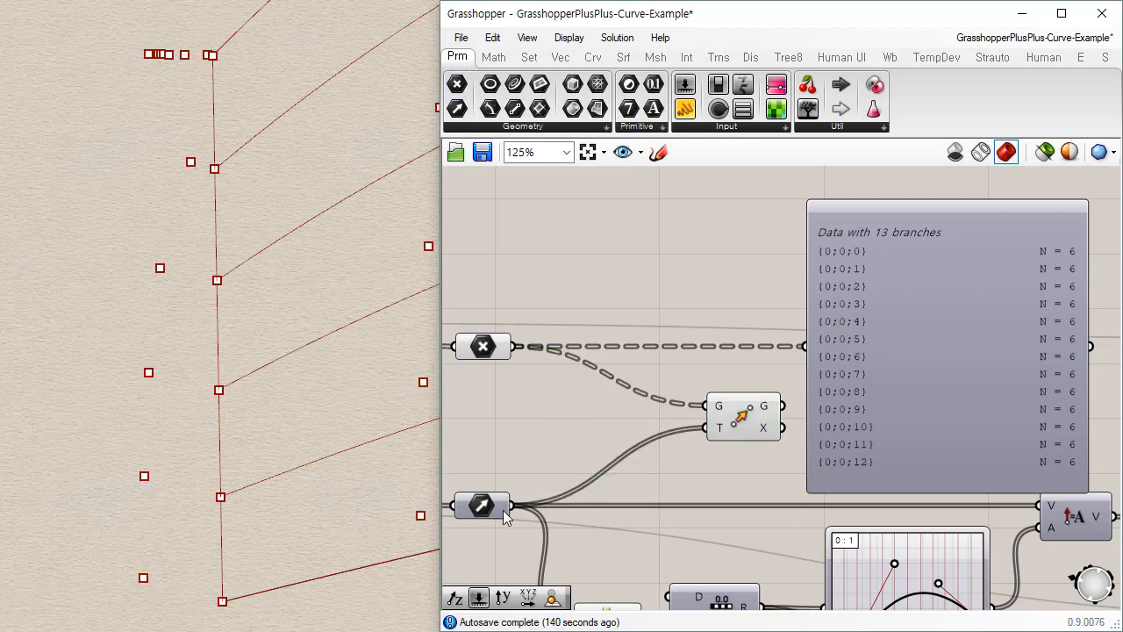
pyautogui.moveTo(565, 515); pyautogui.dragTo(613, 436, button='right')
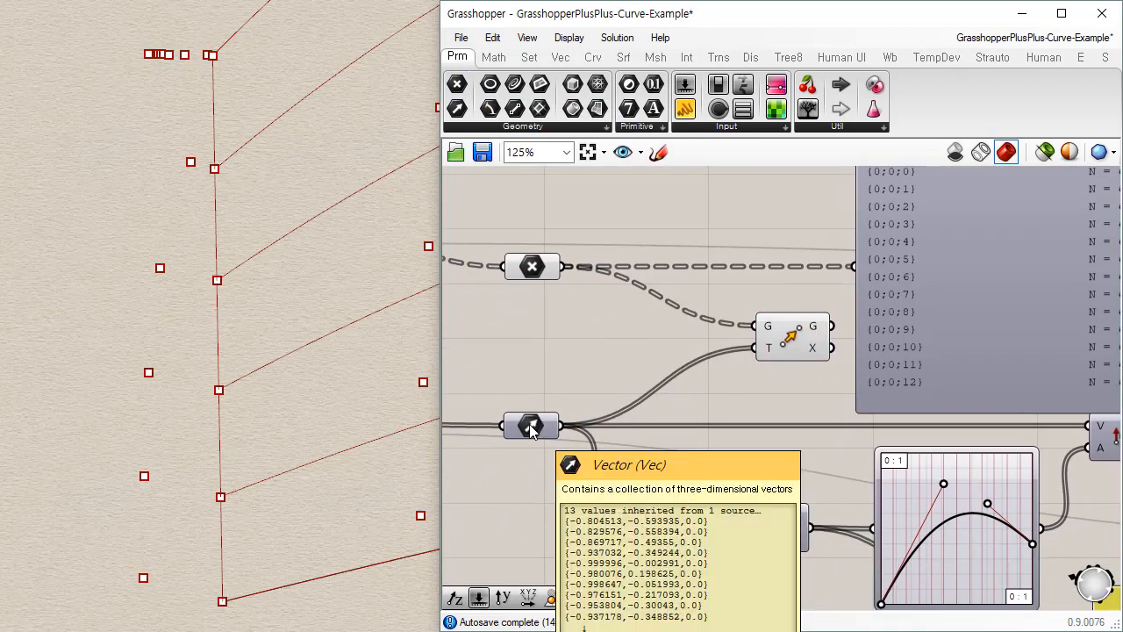
pyautogui.rightClick(536, 430)
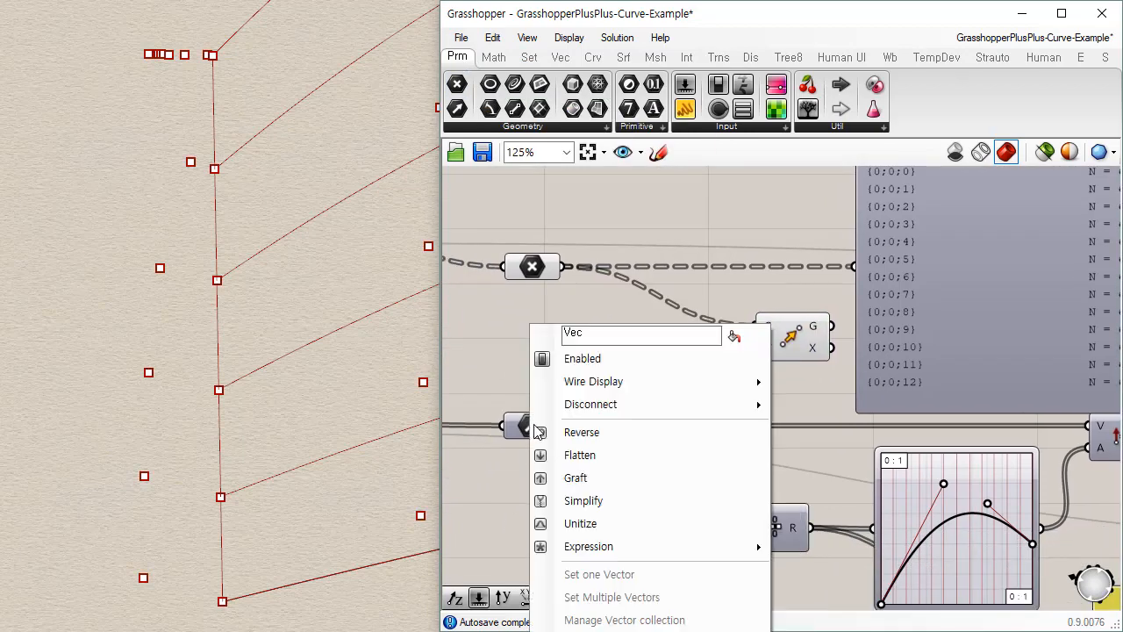
pyautogui.click(568, 479)
pyautogui.moveTo(547, 478); pyautogui.dragTo(726, 460, button='right')
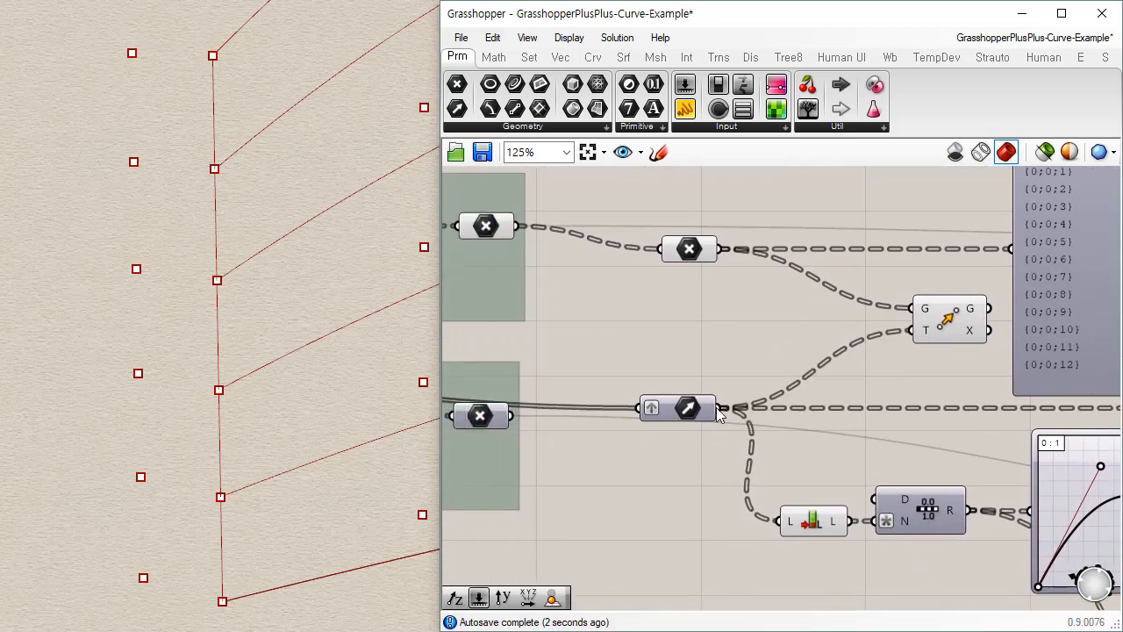
# Highlight the Move component's result and examine how each grid column is offset in Rhino from several angles
pyautogui.click(951, 321)
pyautogui.scroll(-3, 201, 419)
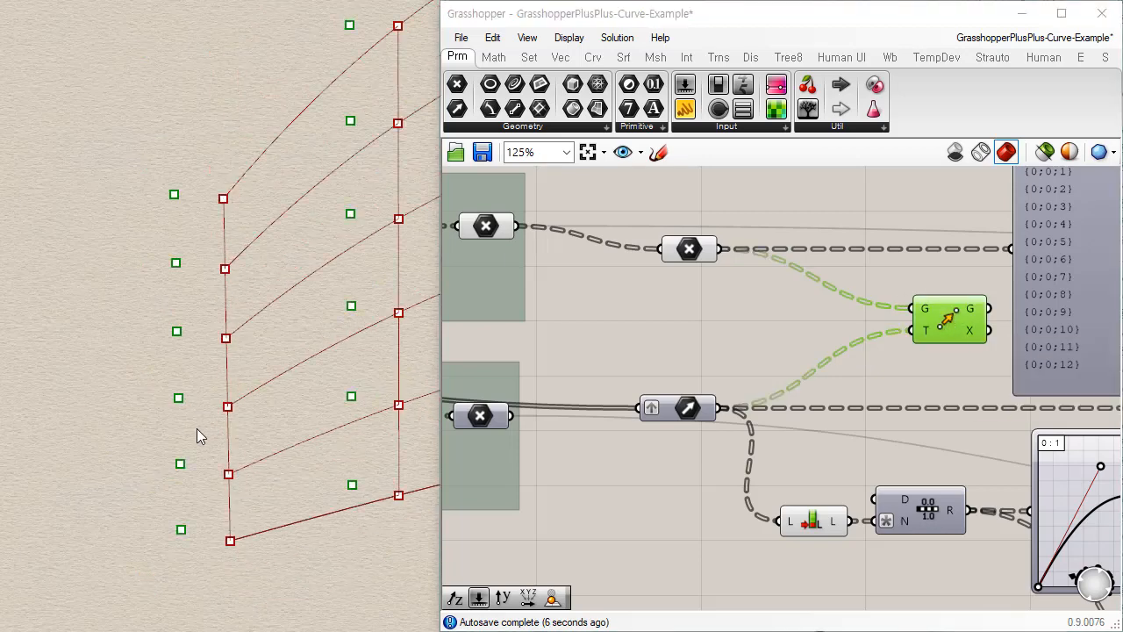
pyautogui.moveTo(197, 428); pyautogui.dragTo(261, 504, button='right')
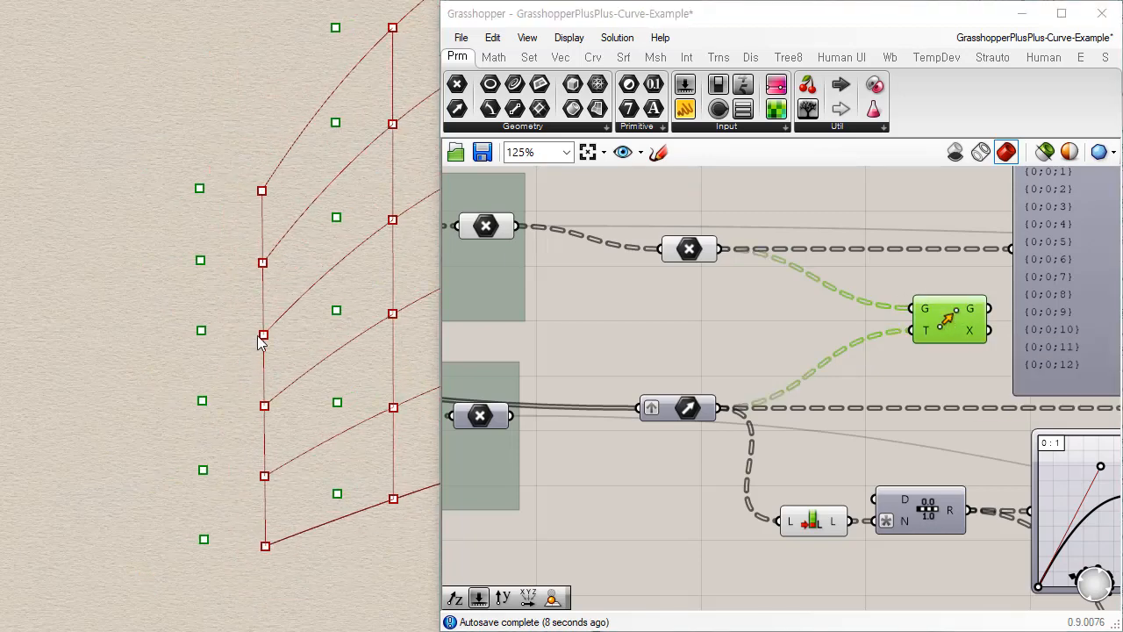
pyautogui.moveTo(279, 244); pyautogui.dragTo(263, 496, button='right')
pyautogui.keyDown('shift'); pyautogui.moveTo(279, 448); pyautogui.dragTo(235, 558, button='right'); pyautogui.keyUp('shift')
pyautogui.scroll(3, 250, 518)
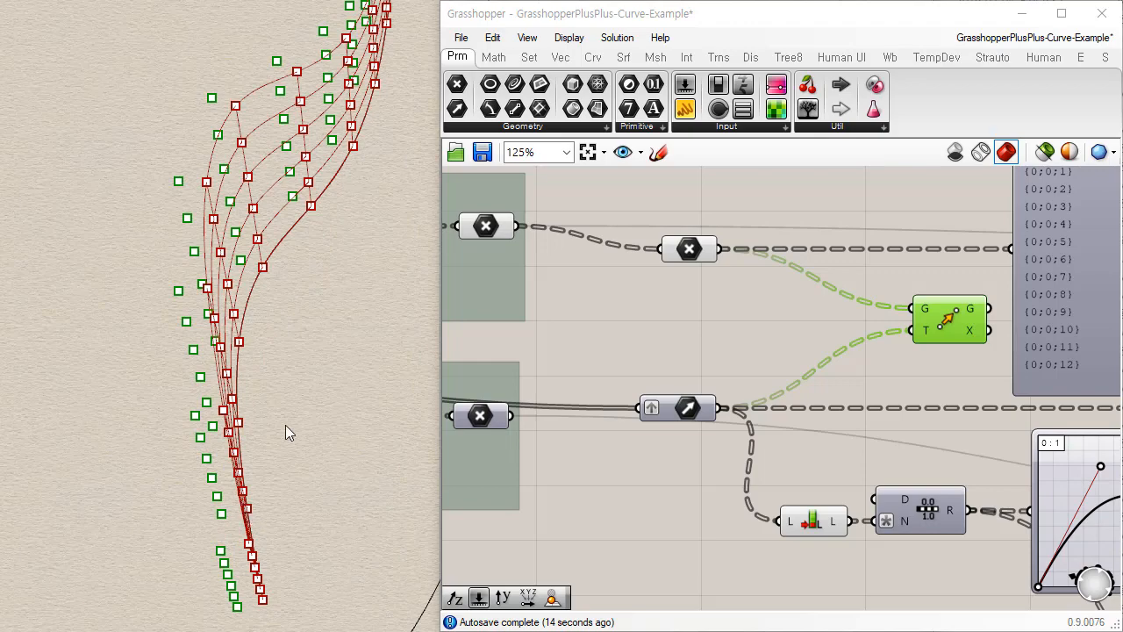
pyautogui.moveTo(271, 431); pyautogui.dragTo(325, 263, button='right')
pyautogui.moveTo(304, 481); pyautogui.dragTo(280, 481, button='right')
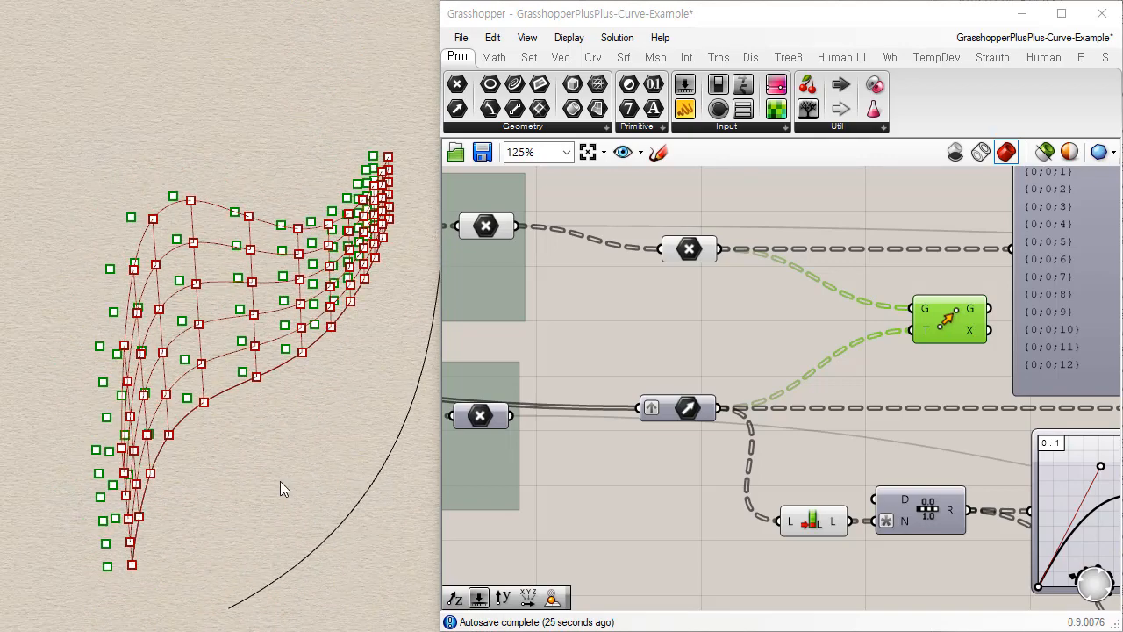
# Place a new Point parameter after the Move component and connect the G output to it
pyautogui.click(952, 430)
pyautogui.moveTo(880, 361); pyautogui.dragTo(831, 402, button='right')
pyautogui.moveTo(914, 374); pyautogui.dragTo(888, 373)
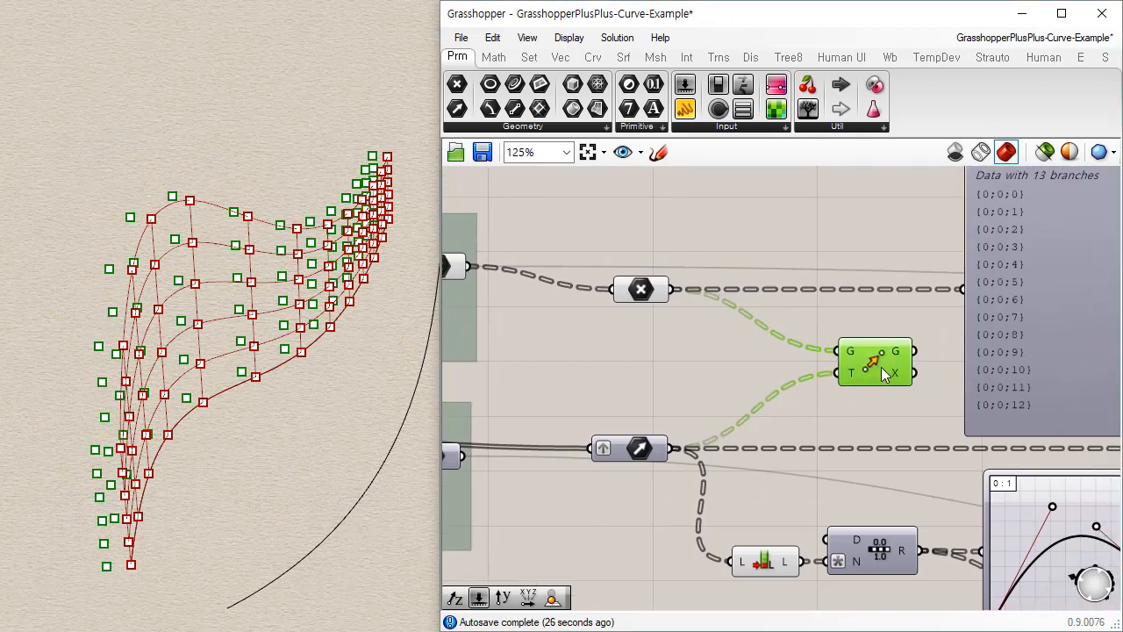
pyautogui.moveTo(457, 83); pyautogui.dragTo(981, 338)
pyautogui.moveTo(915, 350); pyautogui.dragTo(997, 349)
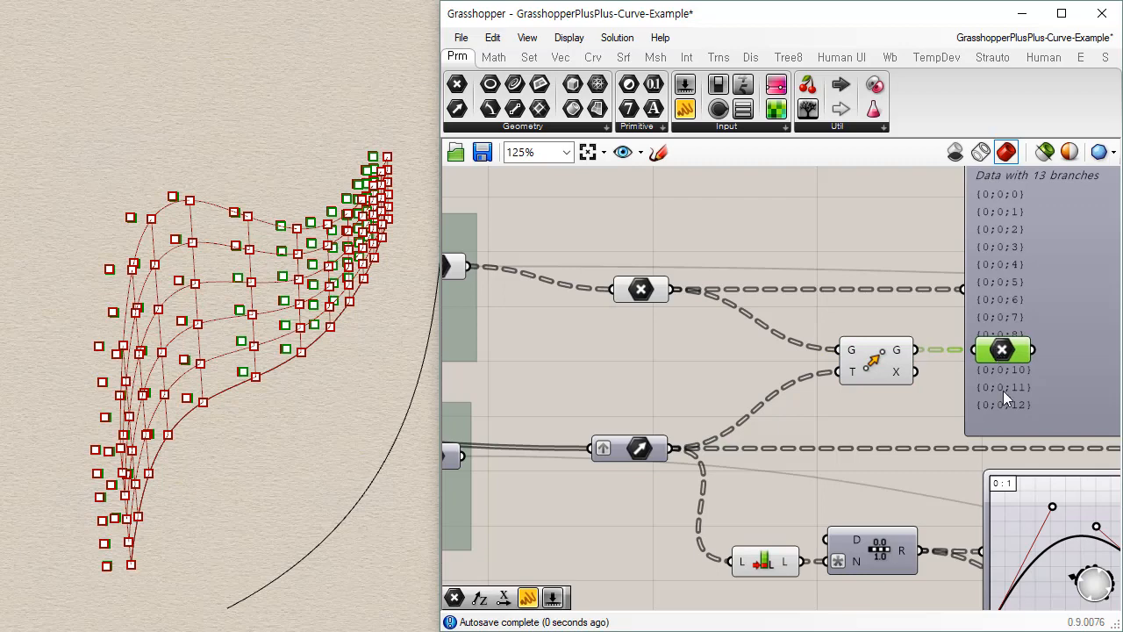
# Delete the Param Viewer and nudge the grafted Vector parameter in line with its incoming wire
pyautogui.click(1026, 408)
pyautogui.press('Delete')
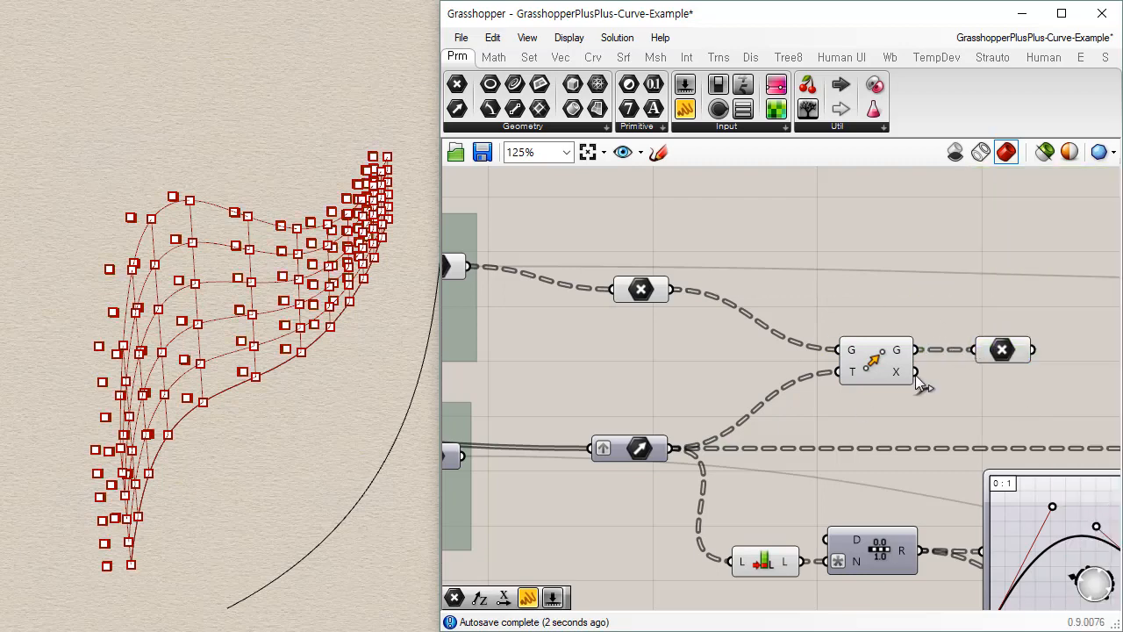
pyautogui.moveTo(631, 479); pyautogui.dragTo(718, 361, button='right')
pyautogui.moveTo(726, 334)
pyautogui.mouseDown()
pyautogui.moveTo(724, 324)
pyautogui.moveTo(735, 337)
pyautogui.mouseUp()
pyautogui.click(834, 363)
pyautogui.moveTo(834, 364); pyautogui.dragTo(674, 411, button='right')
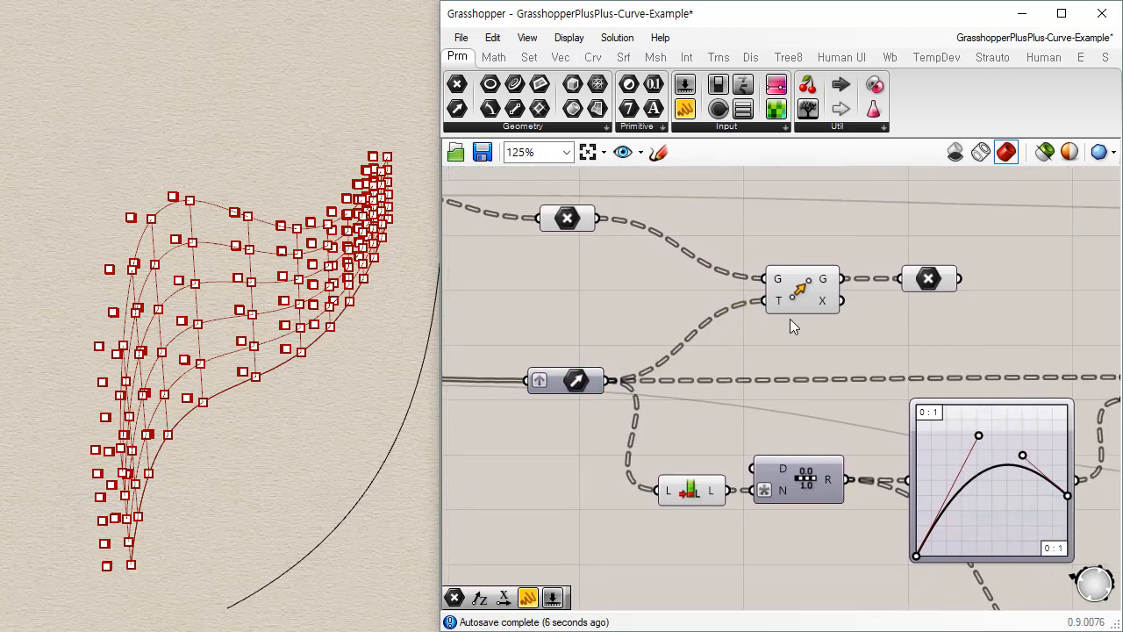
# Turn off the Move component's preview and inspect the moved points through the new Point parameter in Rhino
pyautogui.click(937, 288)
pyautogui.moveTo(316, 497); pyautogui.dragTo(171, 327, button='right')
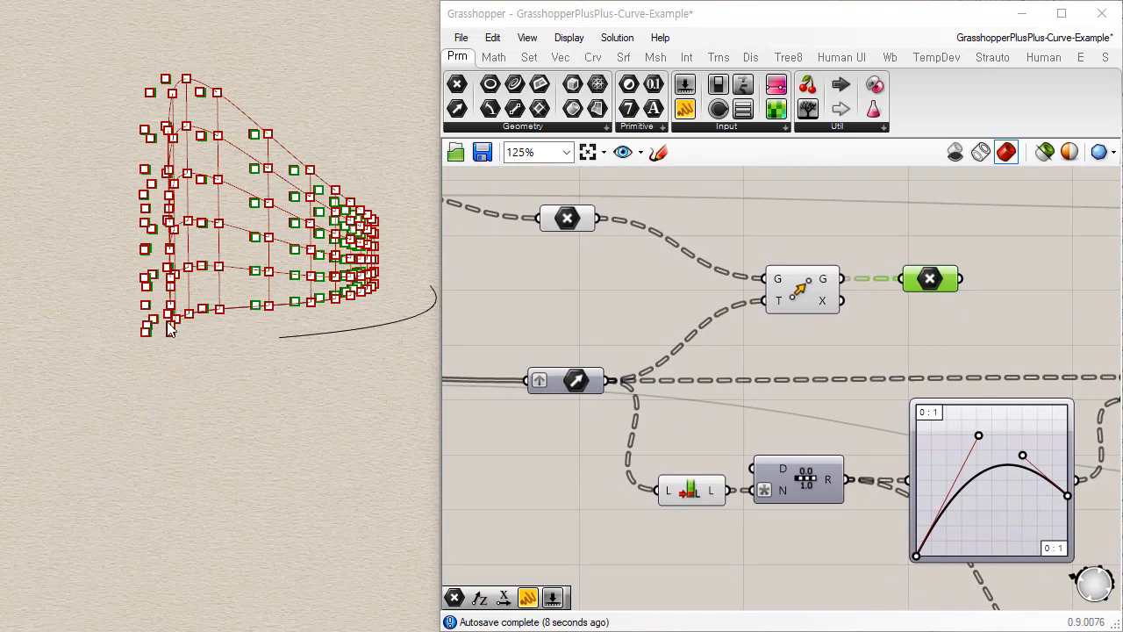
pyautogui.moveTo(81, 329); pyautogui.dragTo(382, 260, button='right')
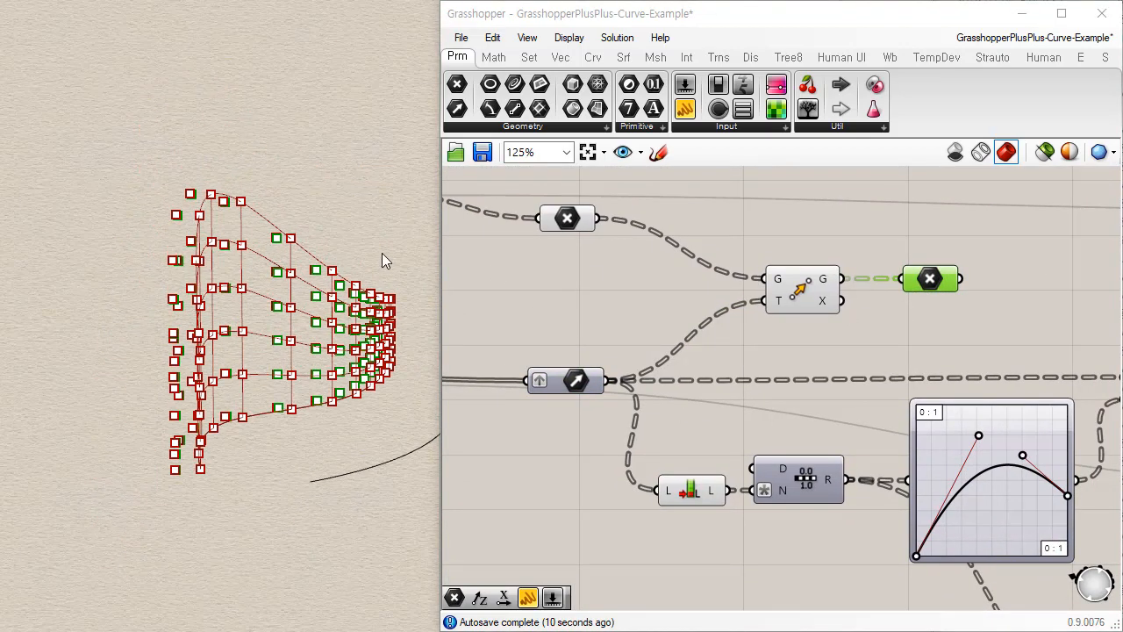
pyautogui.click(816, 308)
pyautogui.moveTo(307, 404); pyautogui.dragTo(298, 427, button='right')
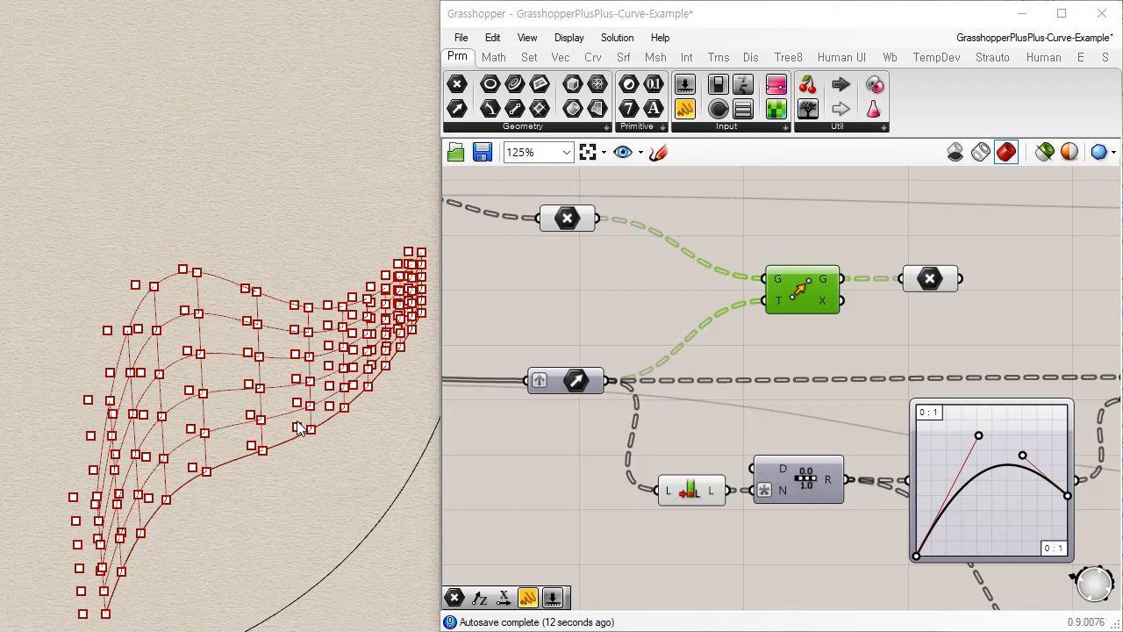
pyautogui.click(926, 282)
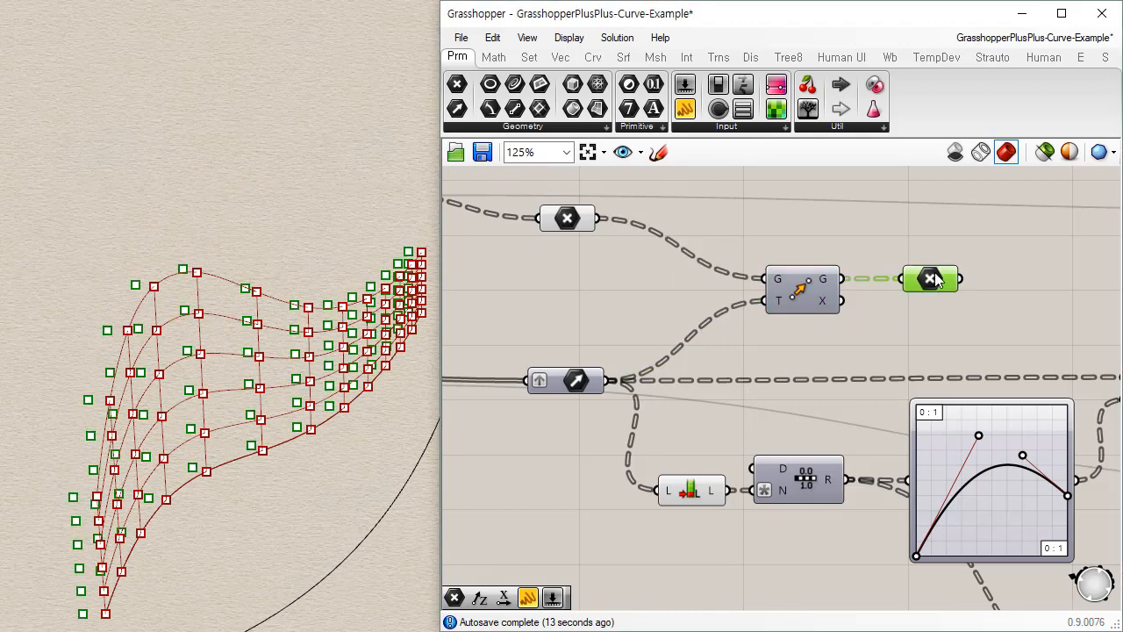
# Highlight the original grid points and trace their Point parameter back to the source group
pyautogui.click(581, 224)
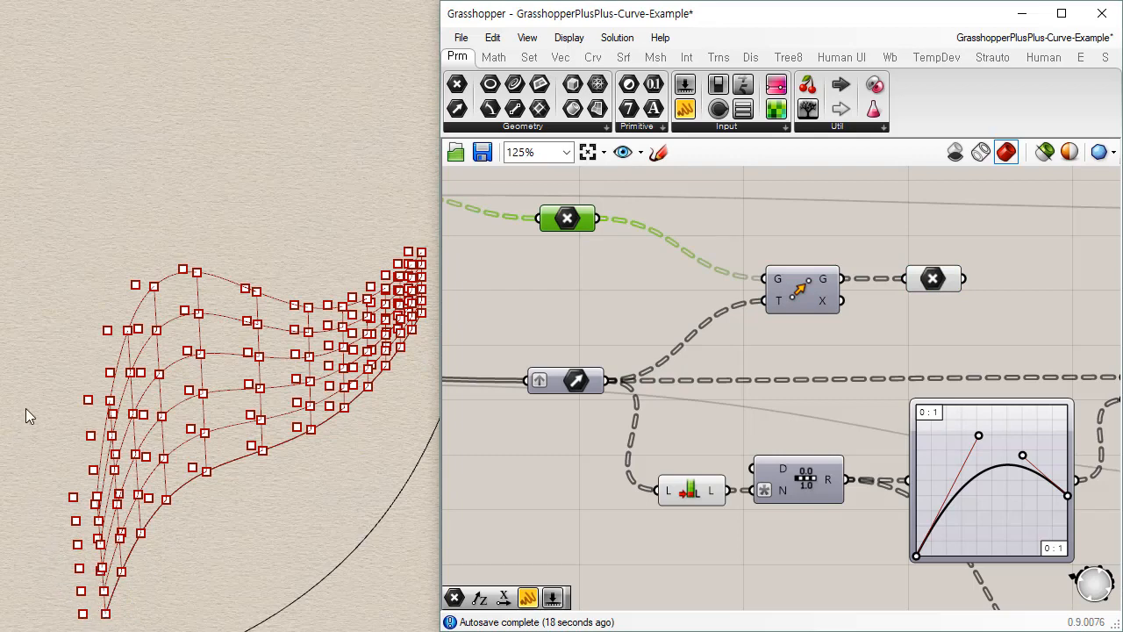
pyautogui.moveTo(704, 399); pyautogui.dragTo(885, 384, button='right')
pyautogui.scroll(-5, 910, 423)
pyautogui.scroll(4, 822, 401)
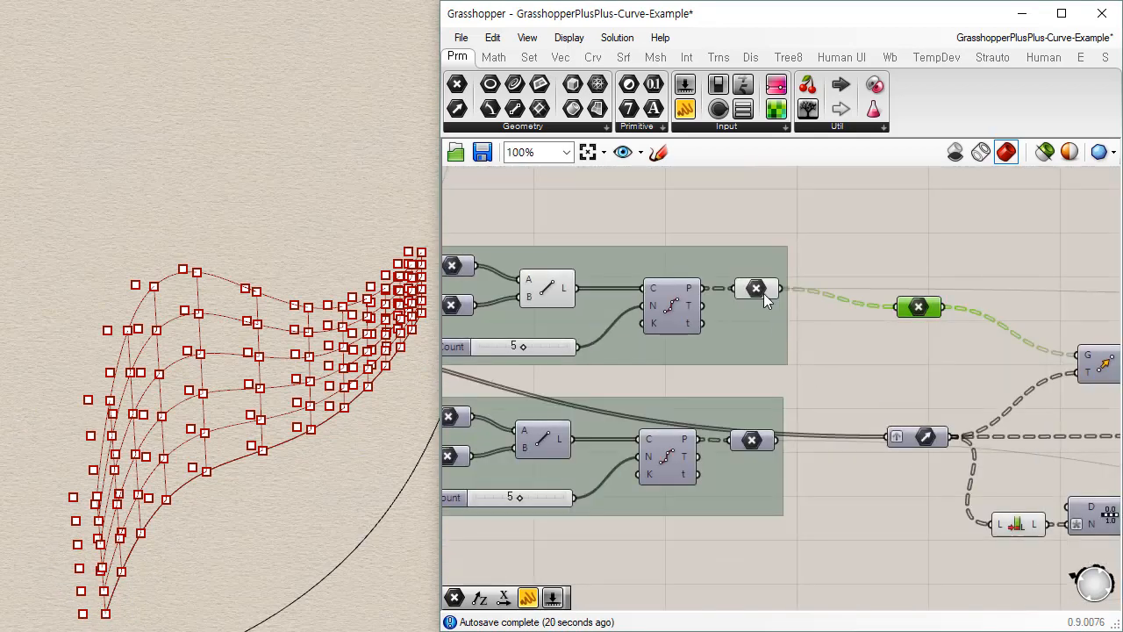
# Hide the previews of the upper group's divided points and of its Line component
pyautogui.click(761, 290)
pyautogui.hotkey('ctrl', 'q')
pyautogui.click(544, 287)
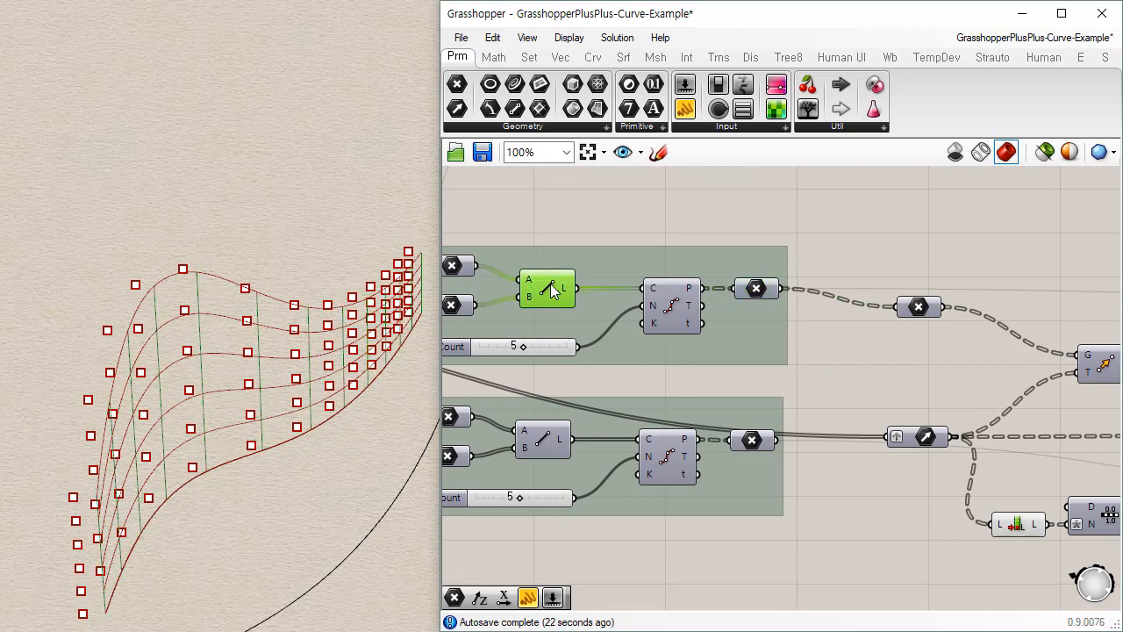
pyautogui.hotkey('ctrl', 'q')
# Hide the preview of the Curve parameter that ends the upper interpolated-curve group
pyautogui.moveTo(160, 556)
pyautogui.mouseDown(button='right')
pyautogui.moveTo(165, 517)
pyautogui.moveTo(131, 519)
pyautogui.moveTo(158, 518)
pyautogui.moveTo(162, 548)
pyautogui.mouseUp(button='right')
pyautogui.moveTo(947, 198); pyautogui.dragTo(863, 401, button='right')
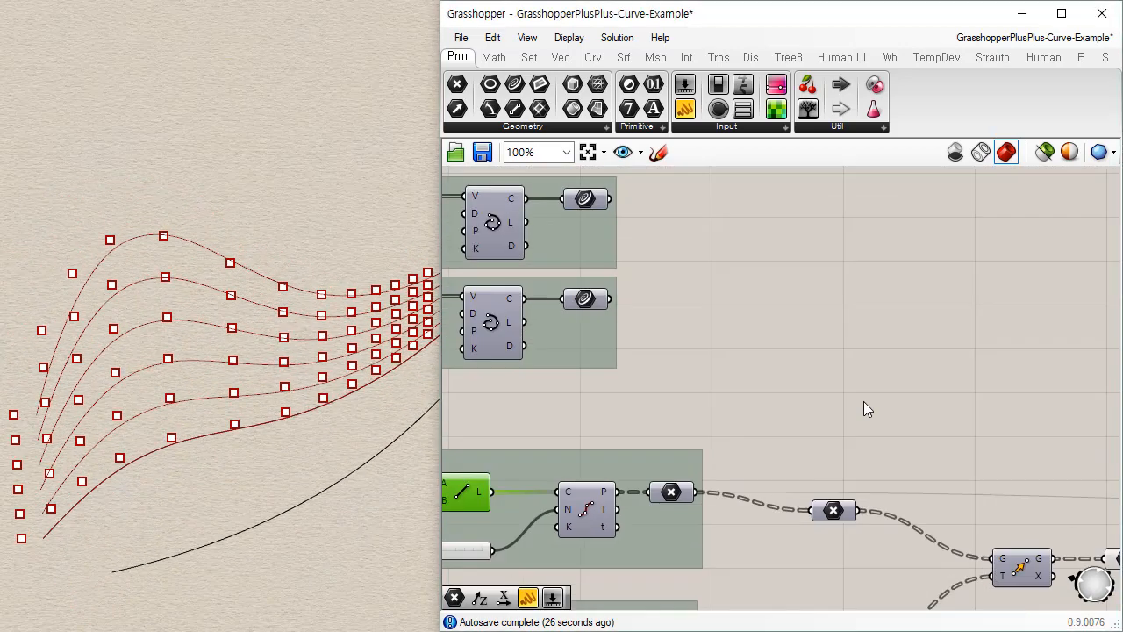
pyautogui.scroll(-3, 860, 399)
pyautogui.moveTo(810, 295); pyautogui.dragTo(773, 337, button='right')
pyautogui.scroll(-2, 744, 400)
pyautogui.scroll(2, 771, 474)
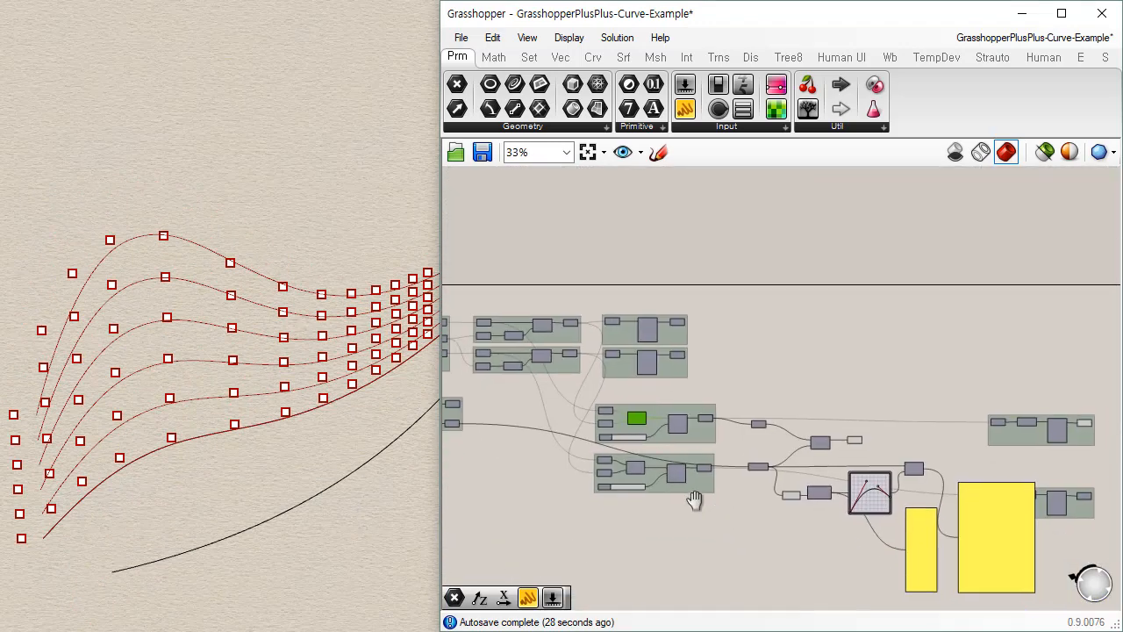
pyautogui.scroll(1, 1005, 386)
pyautogui.click(993, 321)
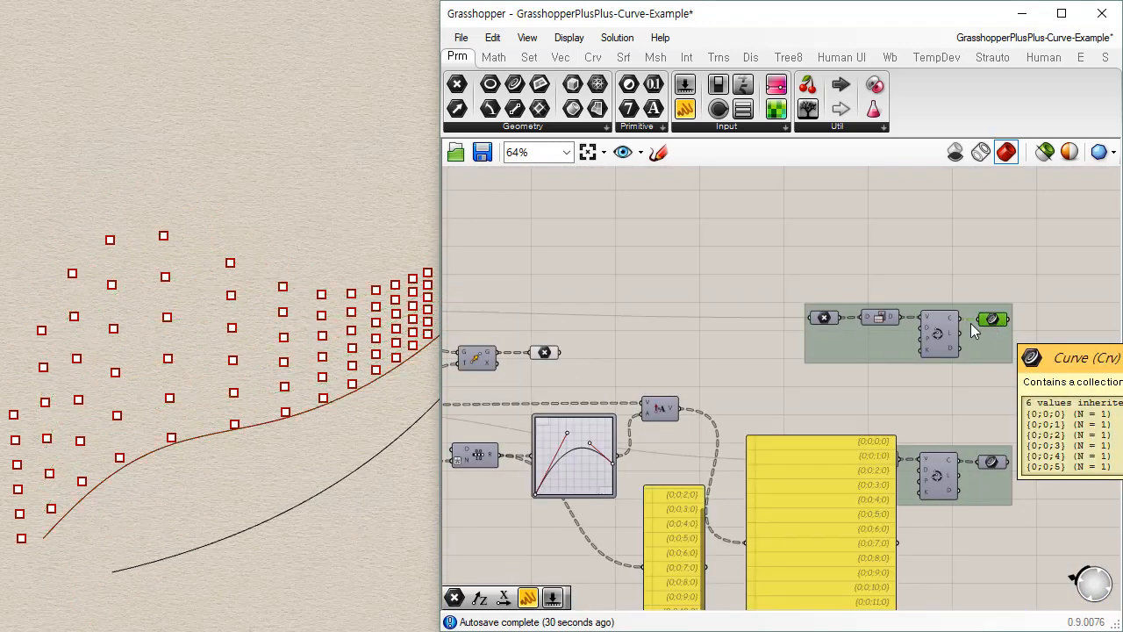
# Feed the List Length component from the Point parameter instead of the Vector parameter
pyautogui.moveTo(444, 421); pyautogui.dragTo(707, 330, button='right')
pyautogui.scroll(3, 707, 330)
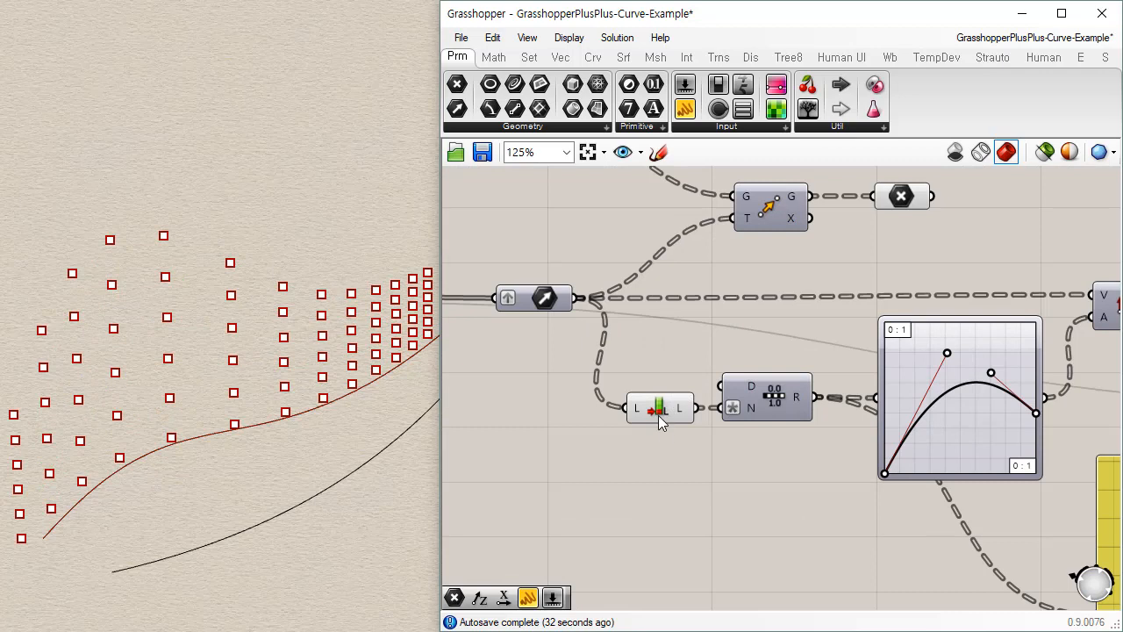
pyautogui.click(657, 416)
pyautogui.moveTo(653, 278); pyautogui.dragTo(688, 377, button='right')
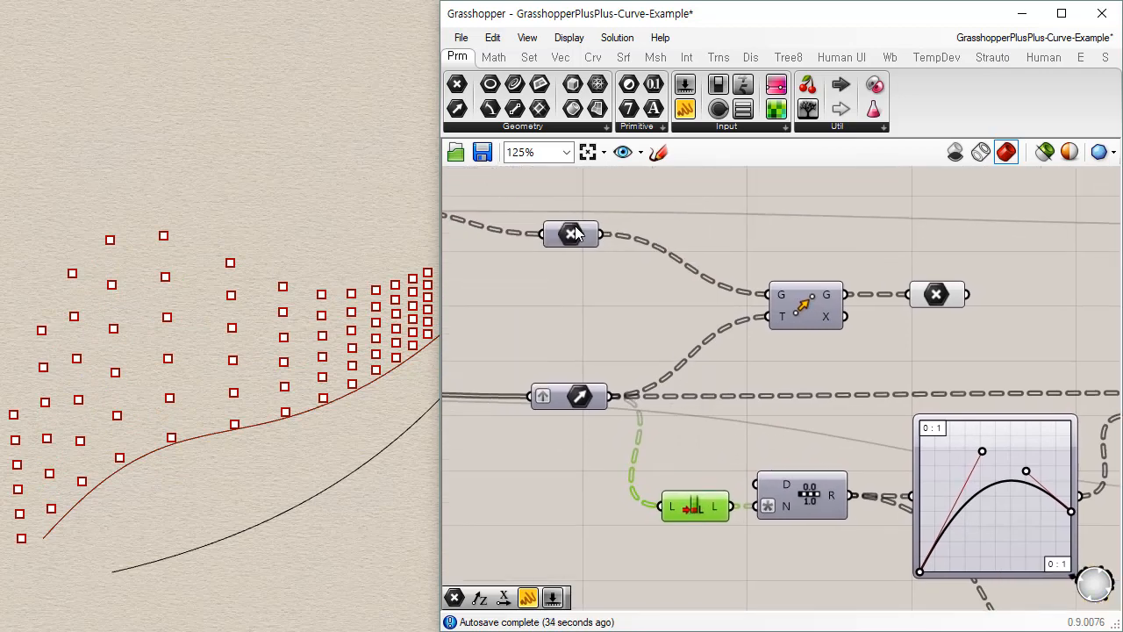
pyautogui.moveTo(581, 244)
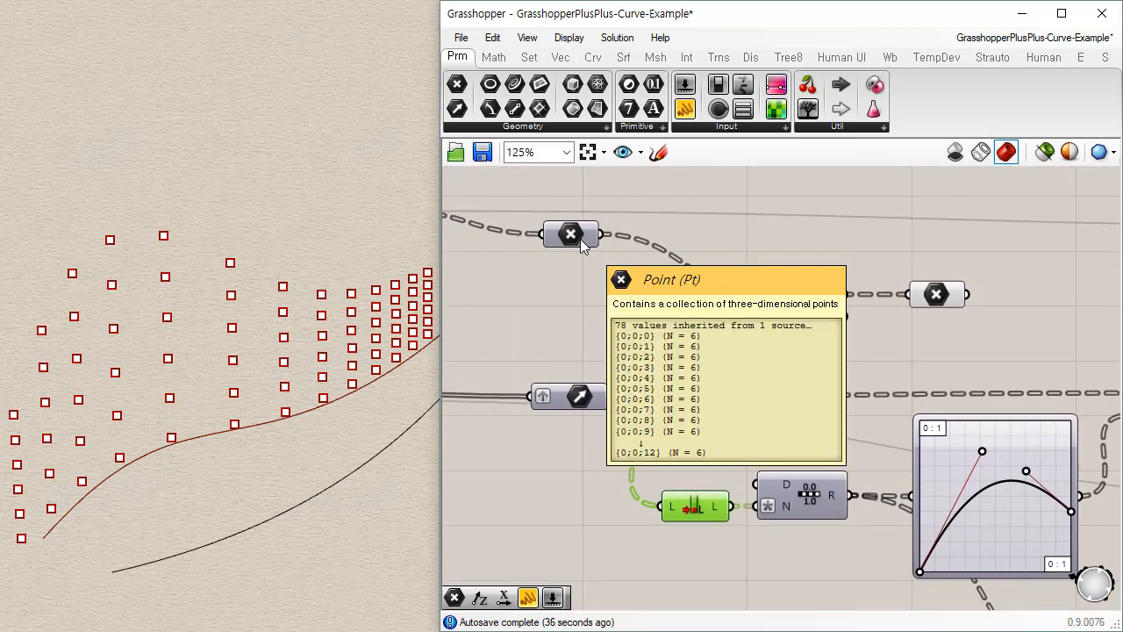
pyautogui.keyDown('shift'); pyautogui.moveTo(604, 234); pyautogui.dragTo(687, 521); pyautogui.keyUp('shift')
pyautogui.click(693, 556)
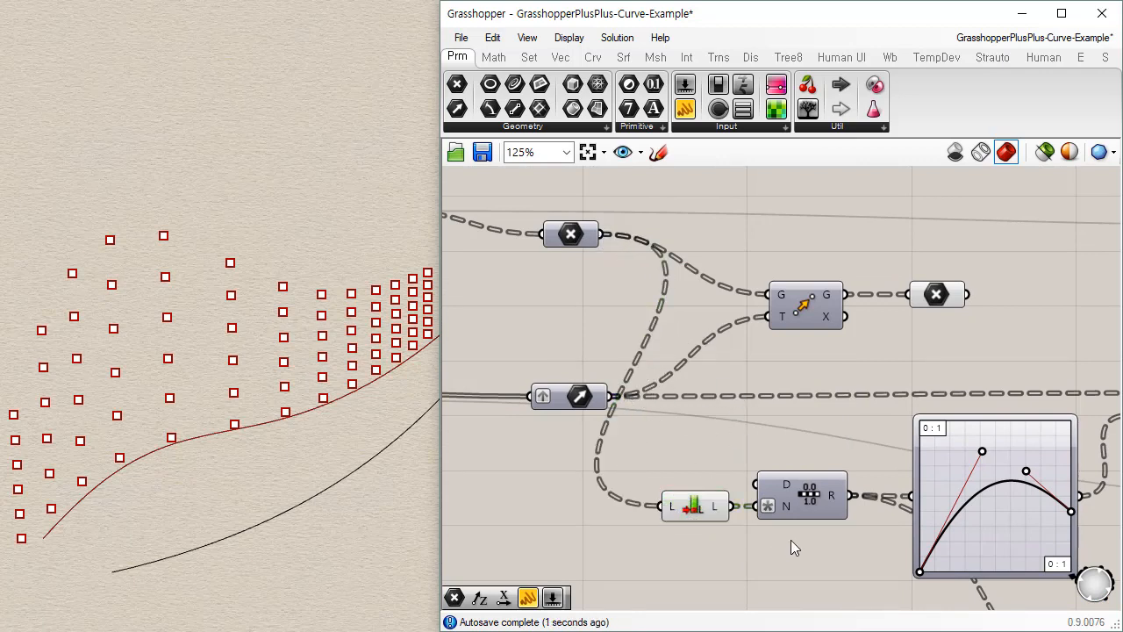
# Connect the List Length output to the small panel and read the list lengths of all branches
pyautogui.moveTo(761, 524); pyautogui.dragTo(592, 422, button='right')
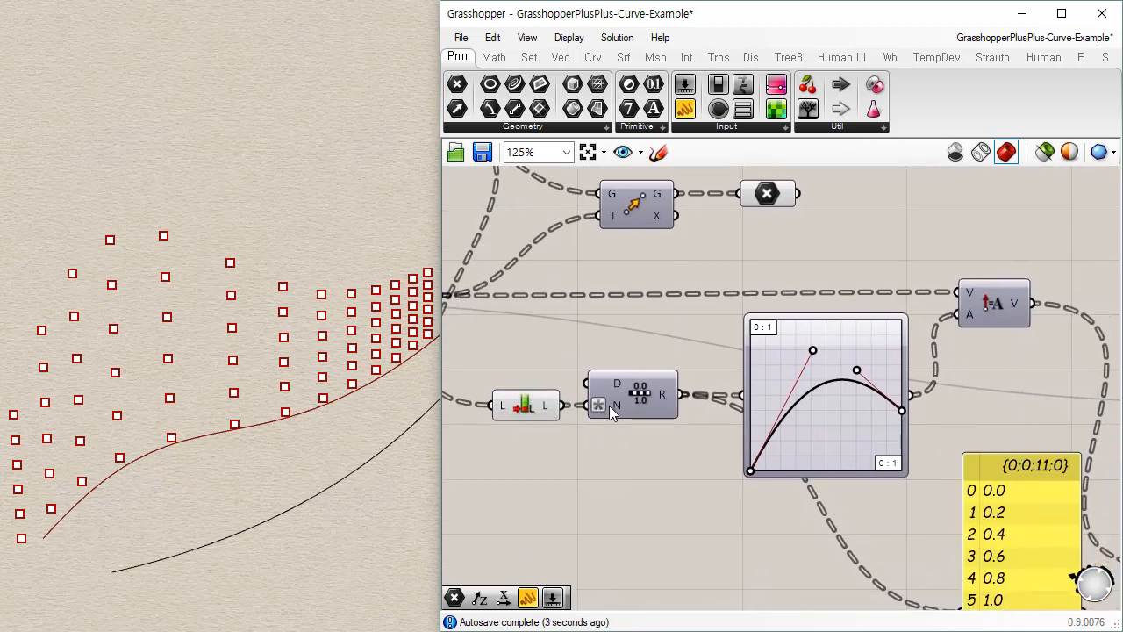
pyautogui.moveTo(618, 408)
pyautogui.moveTo(561, 405); pyautogui.dragTo(971, 607)
pyautogui.moveTo(859, 559); pyautogui.dragTo(736, 361, button='right')
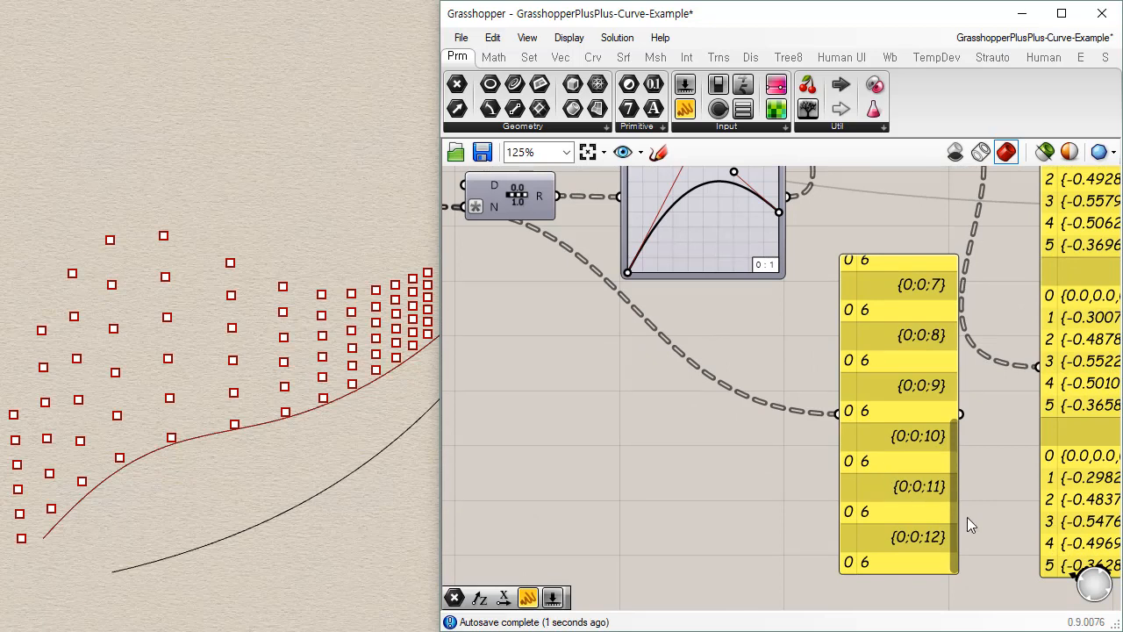
pyautogui.moveTo(956, 502); pyautogui.dragTo(910, 290)
# Connect the Range output to the small panel and read through the values of every branch
pyautogui.moveTo(632, 316); pyautogui.dragTo(715, 366, button='right')
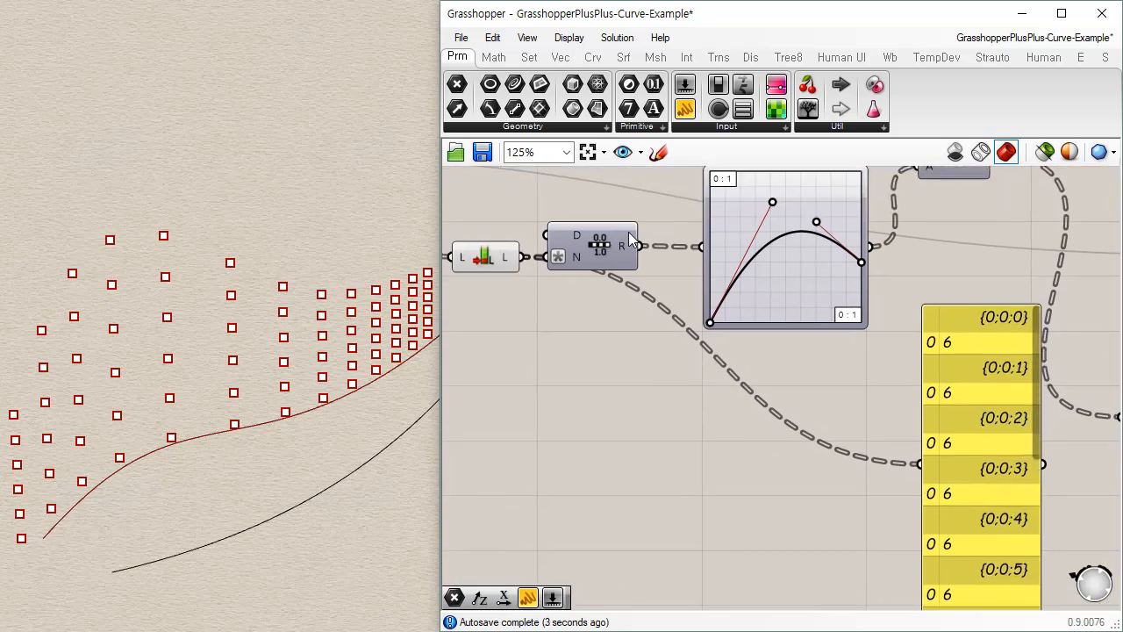
pyautogui.moveTo(635, 246); pyautogui.dragTo(910, 459)
pyautogui.moveTo(589, 337); pyautogui.dragTo(495, 327, button='right')
pyautogui.moveTo(949, 310); pyautogui.dragTo(955, 623)
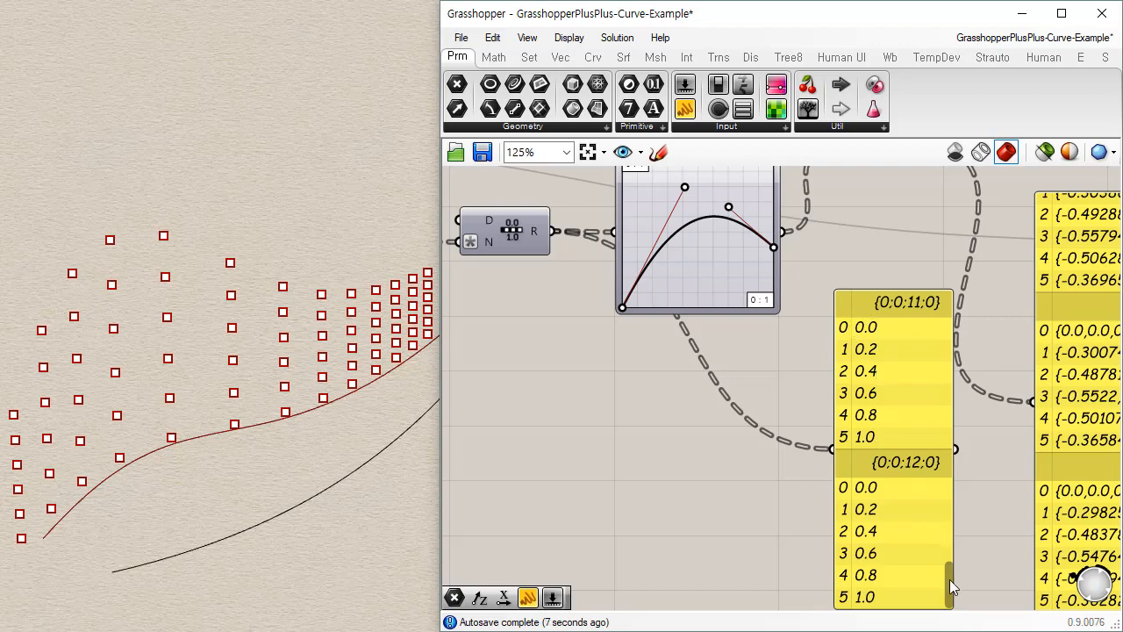
pyautogui.moveTo(950, 580); pyautogui.dragTo(950, 279)
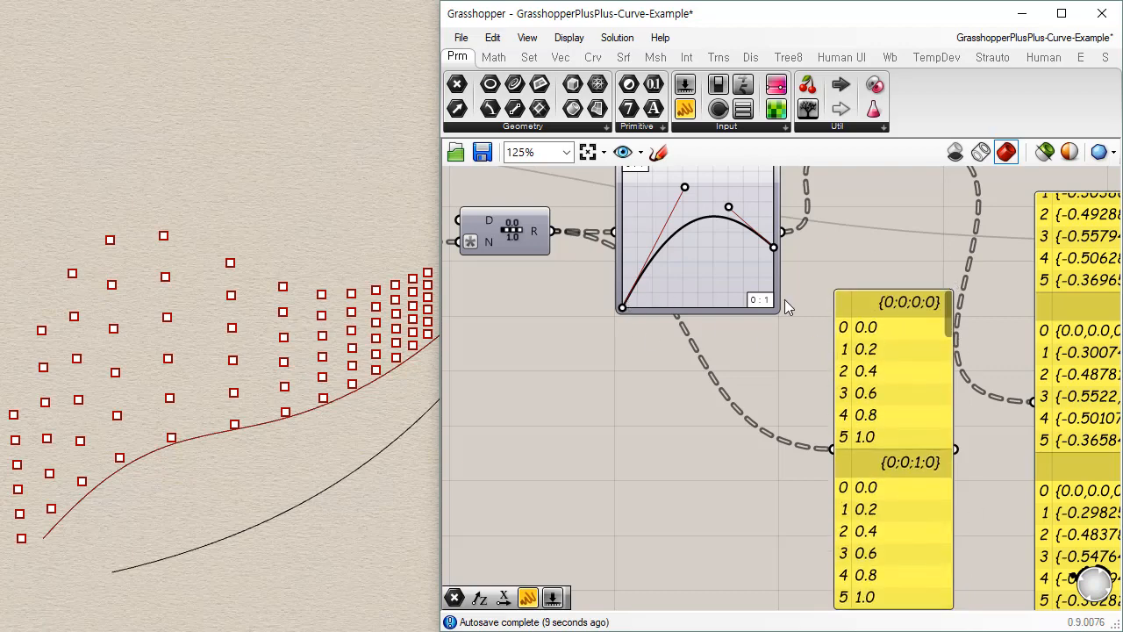
# Delete the small panel that displays the Range values
pyautogui.moveTo(784, 299); pyautogui.dragTo(715, 401, button='right')
pyautogui.click(845, 481)
pyautogui.press('Delete')
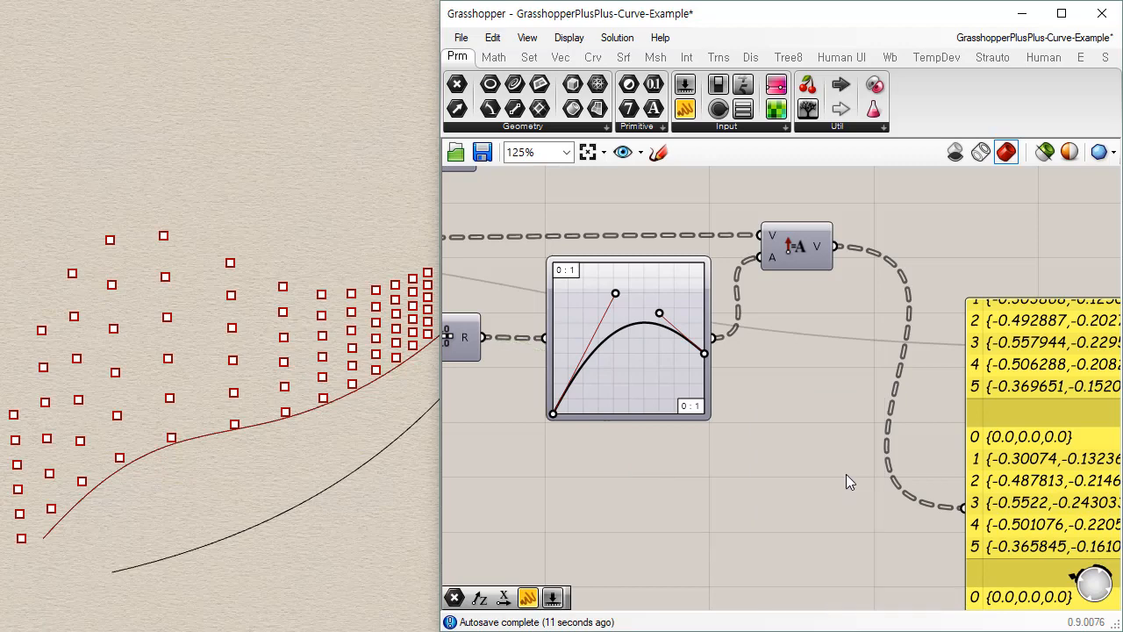
# Examine the Amplitude component's inputs and output, and read through the panel listing its resulting vectors
pyautogui.scroll(-3, 846, 479)
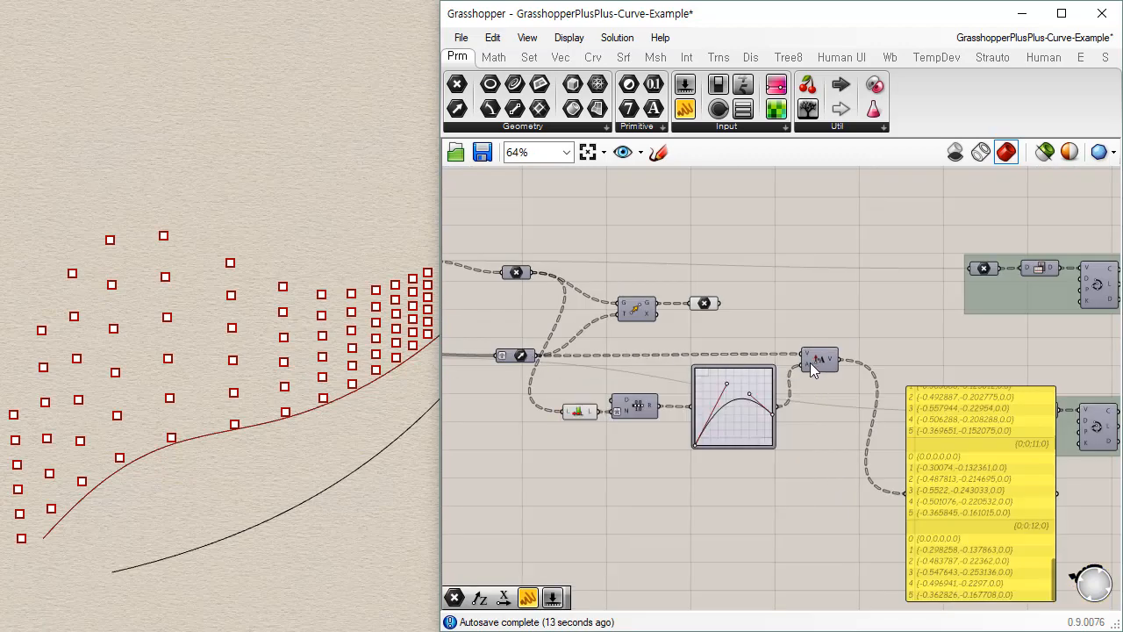
pyautogui.scroll(3, 810, 362)
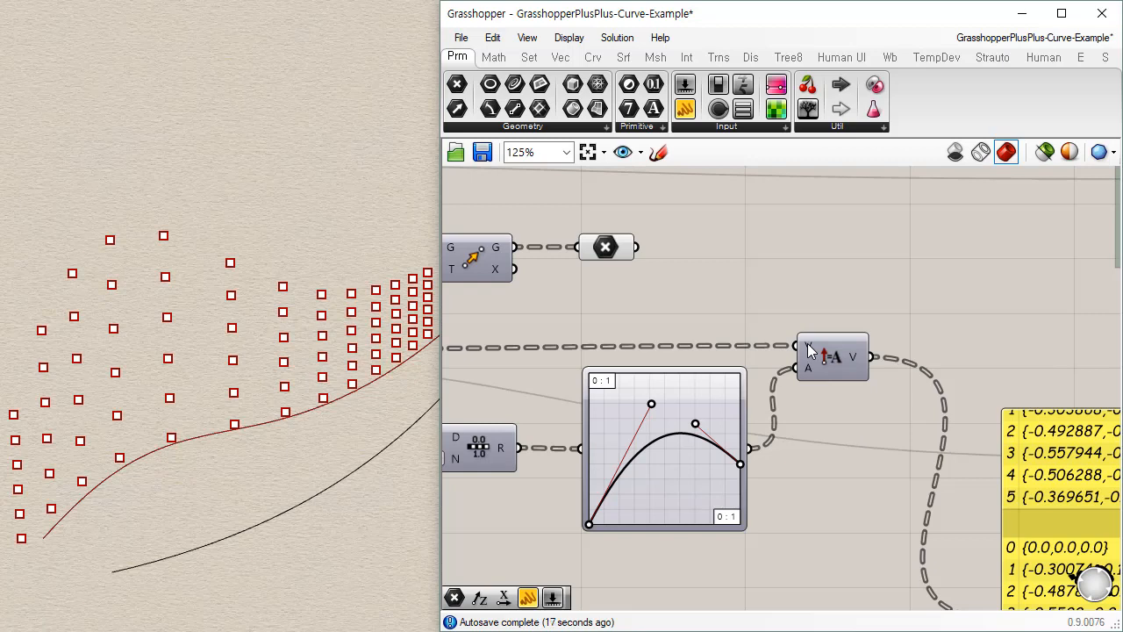
pyautogui.moveTo(811, 352)
pyautogui.click(832, 376)
pyautogui.moveTo(862, 367); pyautogui.dragTo(871, 371)
pyautogui.moveTo(867, 367)
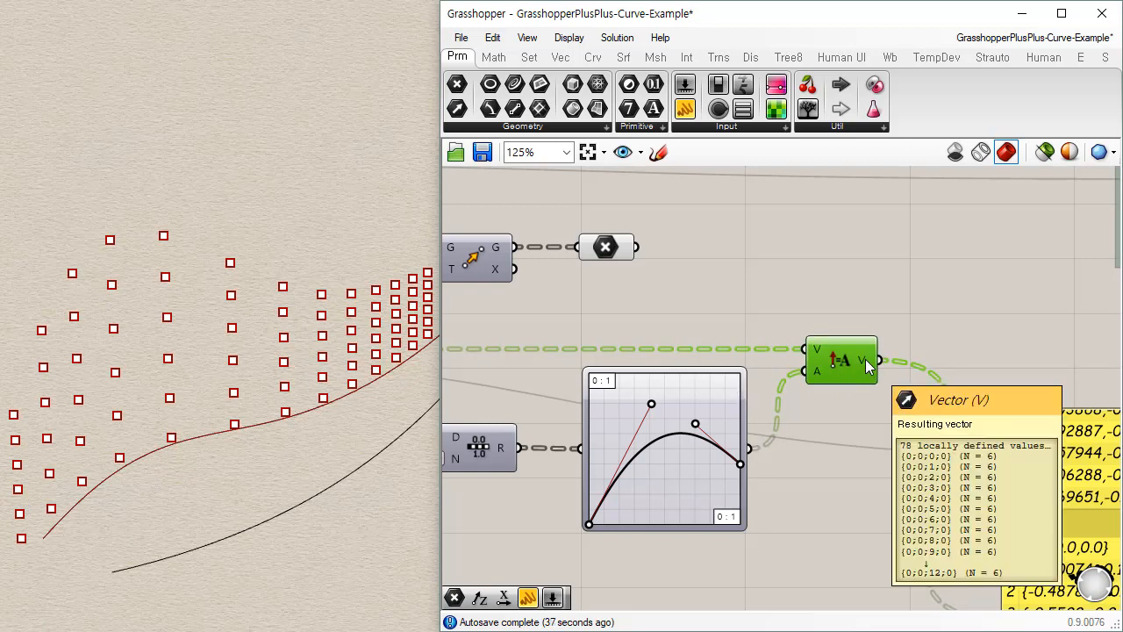
pyautogui.click(807, 350)
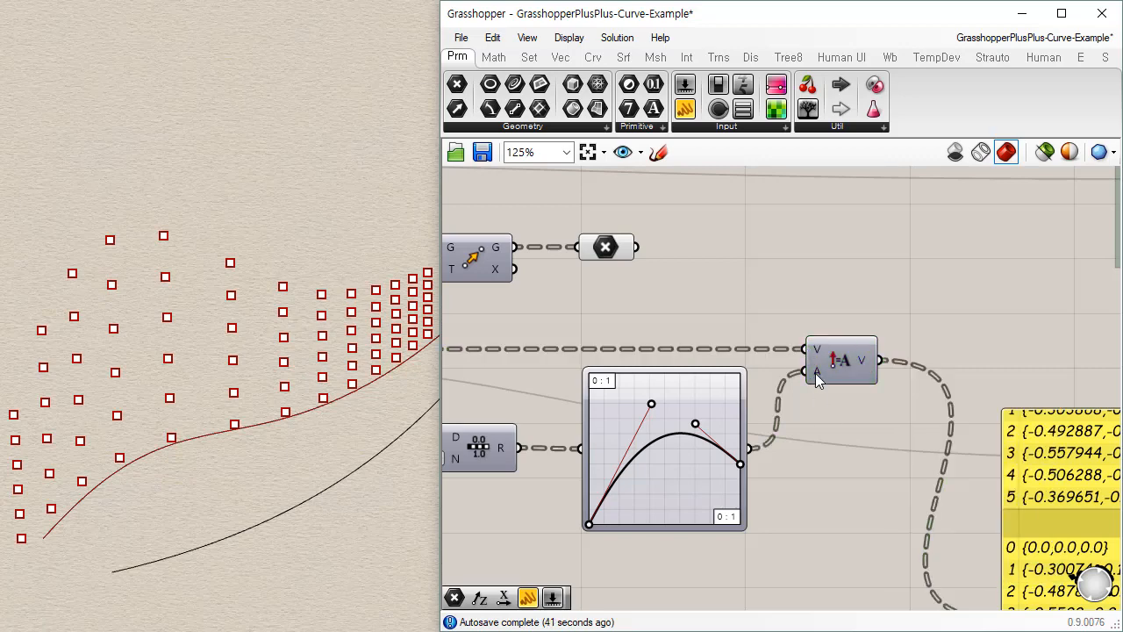
pyautogui.moveTo(762, 445); pyautogui.dragTo(665, 399, button='right')
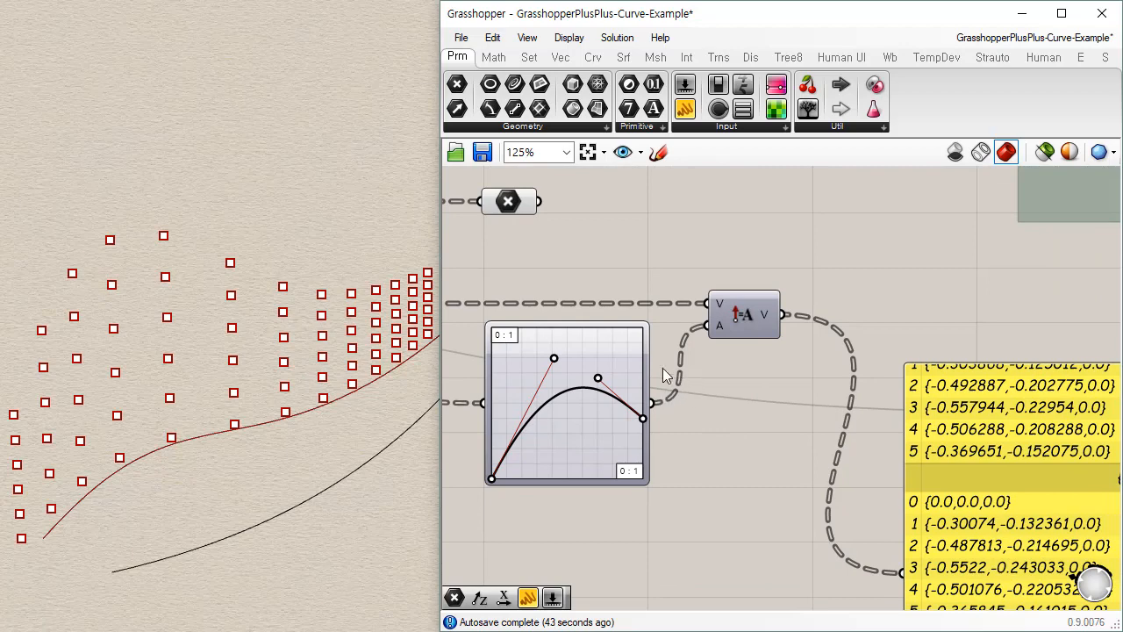
pyautogui.moveTo(824, 482); pyautogui.dragTo(637, 350, button='right')
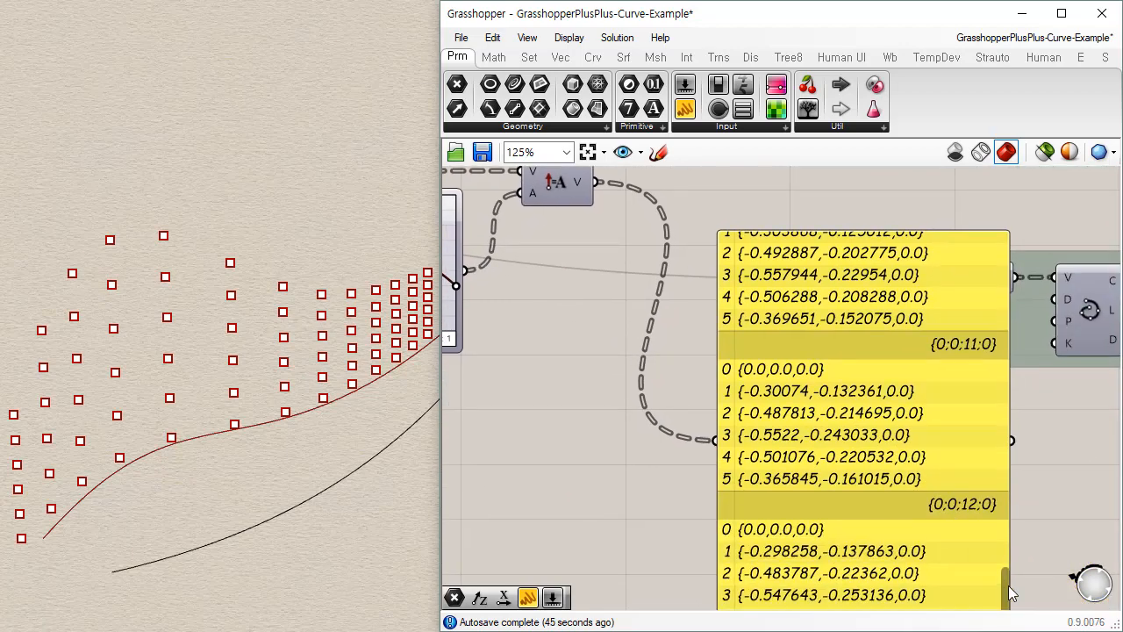
pyautogui.moveTo(1009, 593); pyautogui.dragTo(1024, 221)
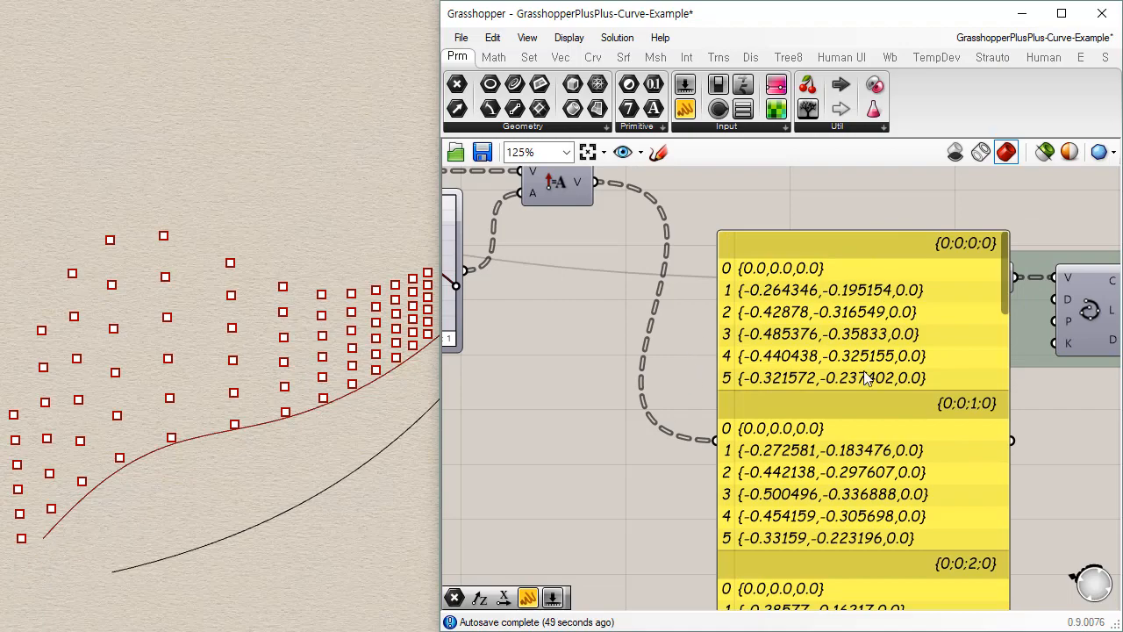
pyautogui.scroll(-10, 982, 412)
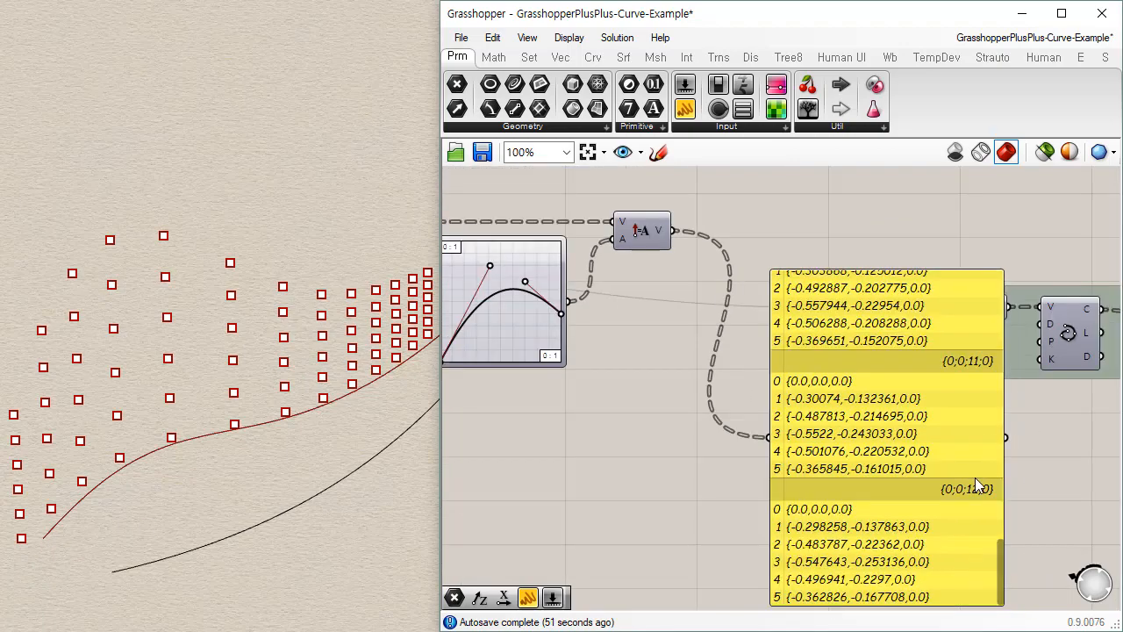
# Place the Move component and its output Point parameter above the Amplitude component, and feed Amplitude's vectors into Move's T input
pyautogui.scroll(-3, 974, 477)
pyautogui.scroll(3, 709, 279)
pyautogui.moveTo(745, 273); pyautogui.dragTo(617, 367)
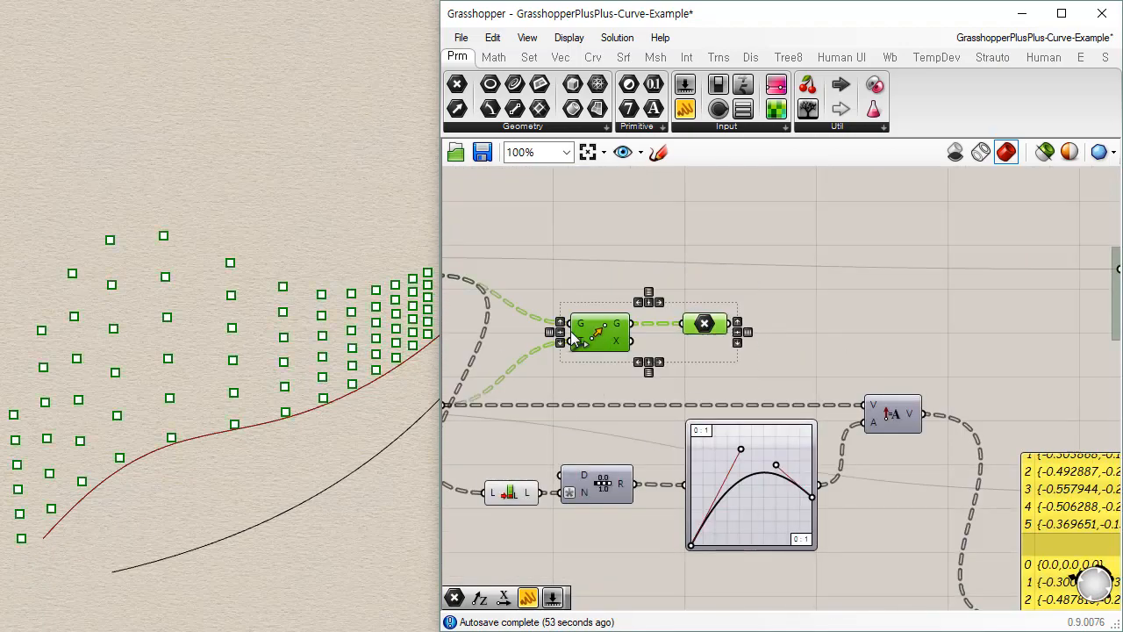
pyautogui.moveTo(599, 327); pyautogui.dragTo(865, 284)
pyautogui.click(961, 414)
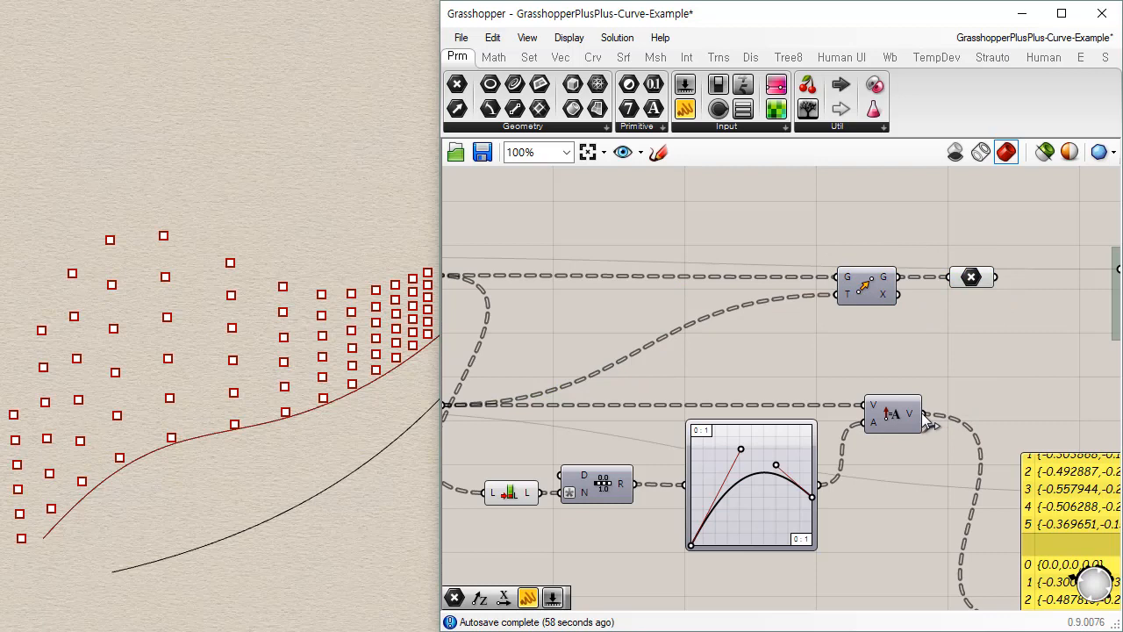
pyautogui.moveTo(925, 415); pyautogui.dragTo(833, 296)
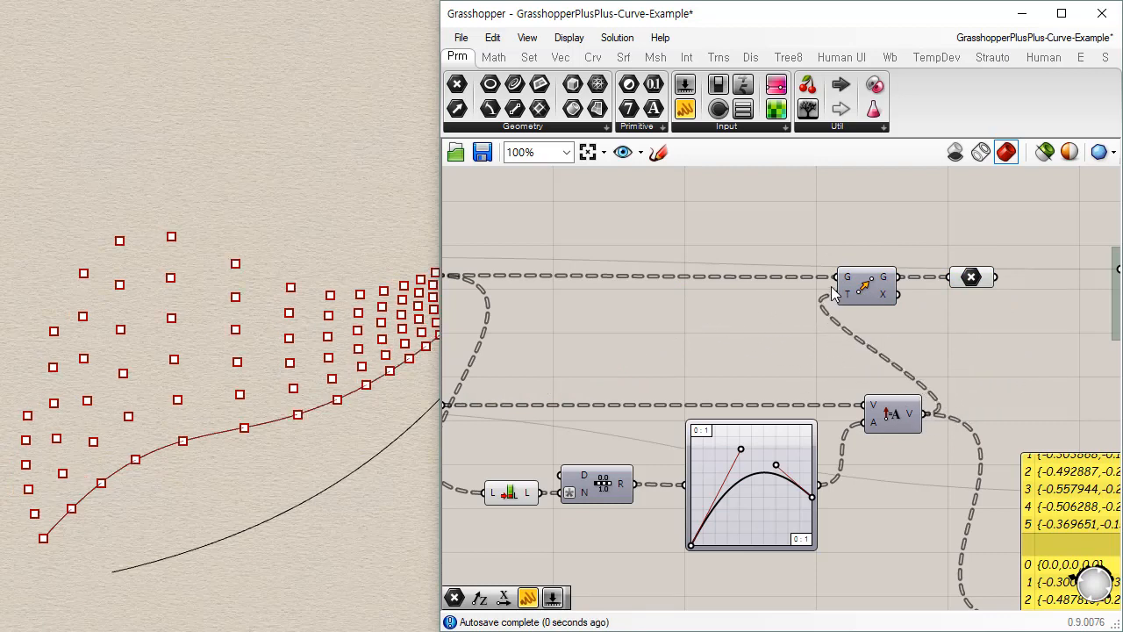
# Show the previews of the original Point parameter and the upper Line component to compare them with the moved points
pyautogui.click(971, 278)
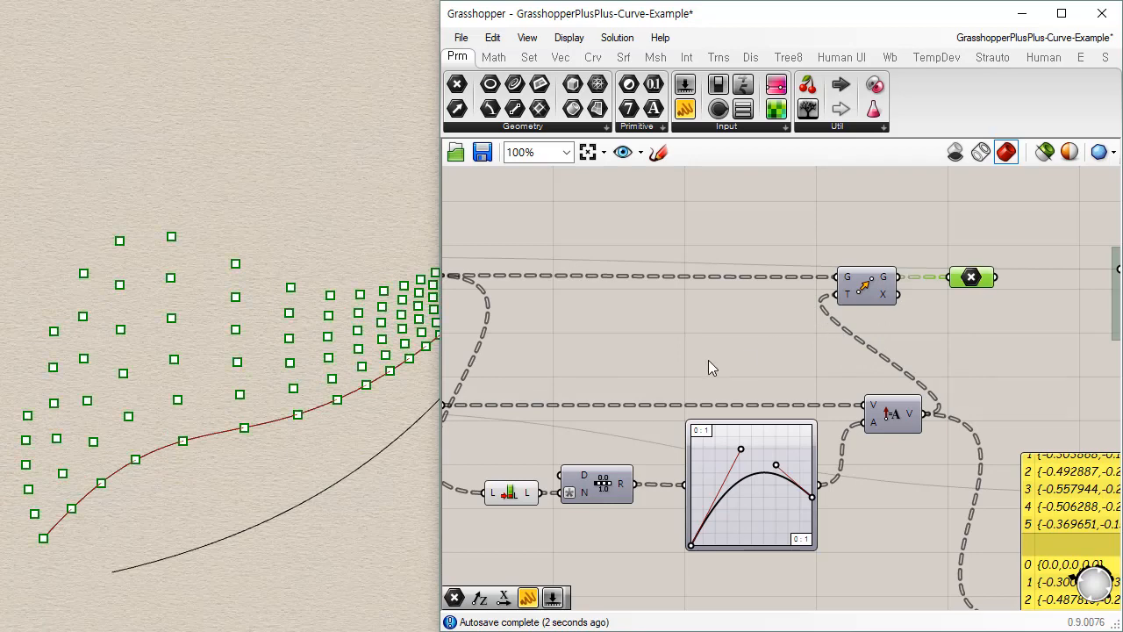
pyautogui.moveTo(552, 365); pyautogui.dragTo(839, 334, button='right')
pyautogui.moveTo(655, 267); pyautogui.dragTo(665, 317, button='right')
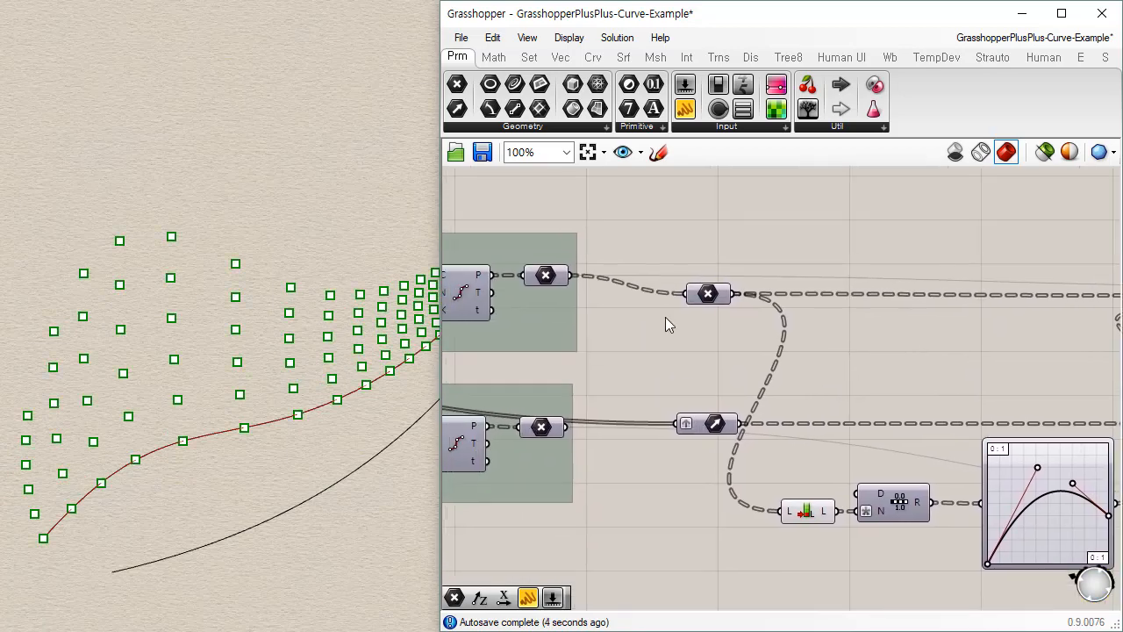
pyautogui.click(709, 293)
pyautogui.scroll(8, 176, 484)
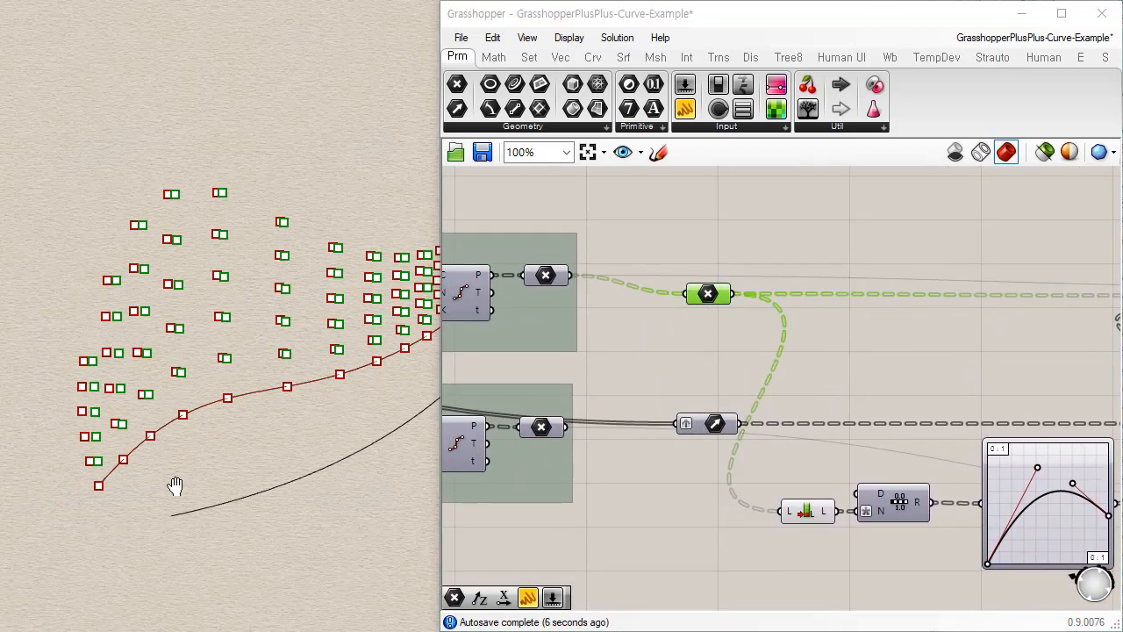
pyautogui.moveTo(559, 295); pyautogui.dragTo(920, 300, button='right')
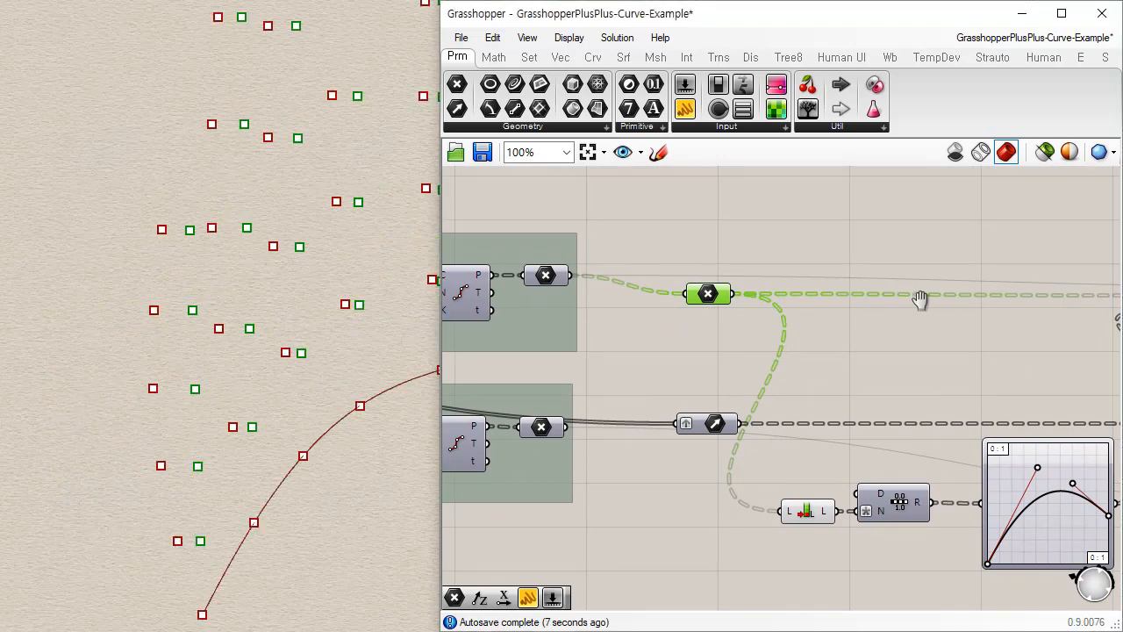
pyautogui.click(711, 279)
pyautogui.moveTo(326, 485); pyautogui.dragTo(165, 587, button='right')
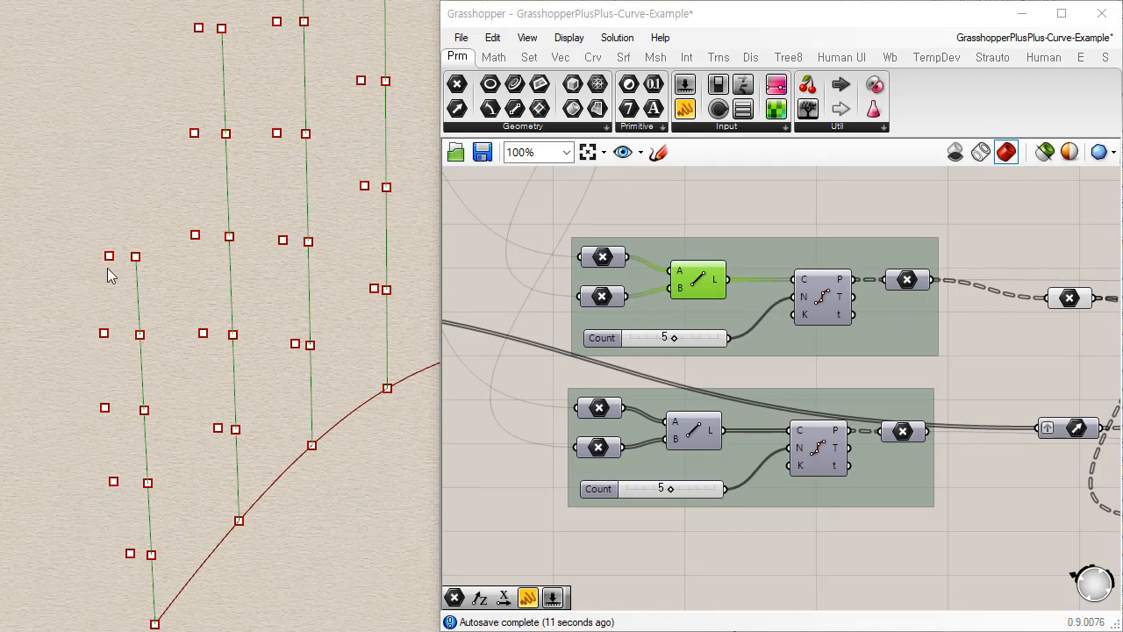
# Reshape the Graph Mapper's Bezier curve by adjusting both handles and raising its end point slightly
pyautogui.moveTo(966, 399); pyautogui.dragTo(548, 320, button='right')
pyautogui.moveTo(1003, 432); pyautogui.dragTo(799, 406, button='right')
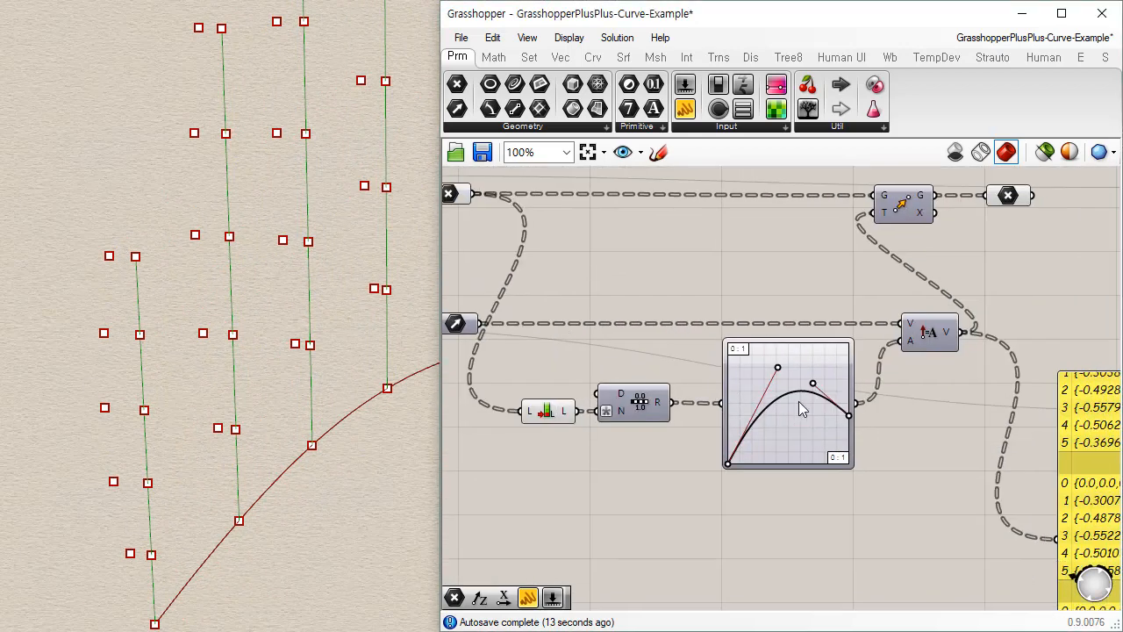
pyautogui.scroll(3, 801, 405)
pyautogui.moveTo(825, 367); pyautogui.dragTo(736, 372)
pyautogui.moveTo(894, 430); pyautogui.dragTo(897, 407)
pyautogui.moveTo(822, 336); pyautogui.dragTo(835, 315)
pyautogui.moveTo(737, 374); pyautogui.dragTo(719, 348)
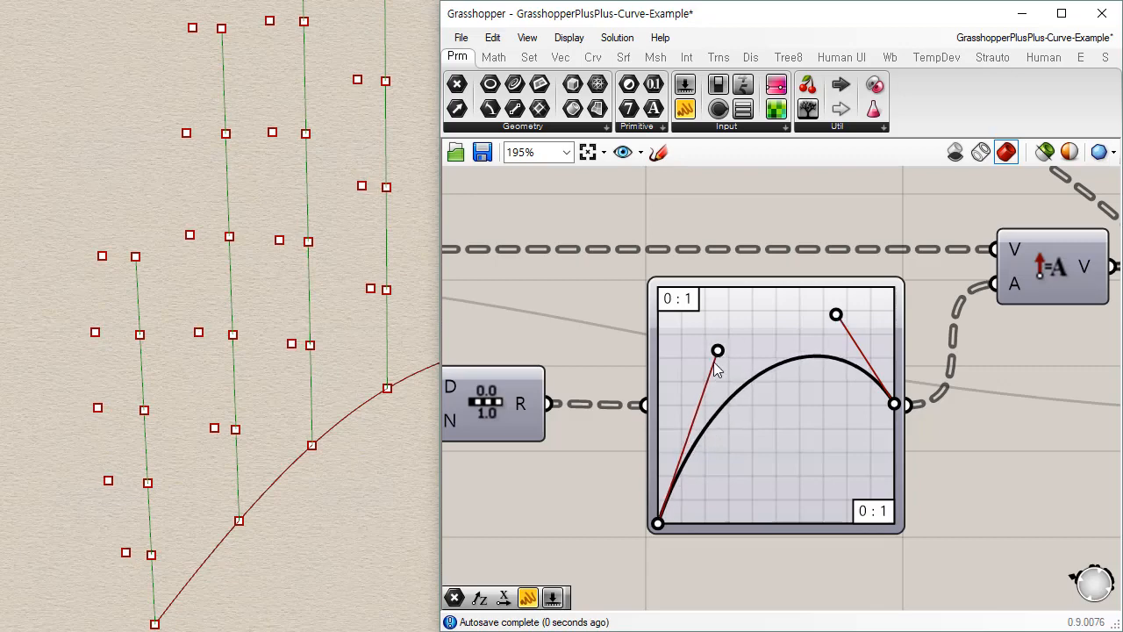
# Delete the large panel listing the Amplitude vectors
pyautogui.scroll(-5, 750, 408)
pyautogui.click(986, 462)
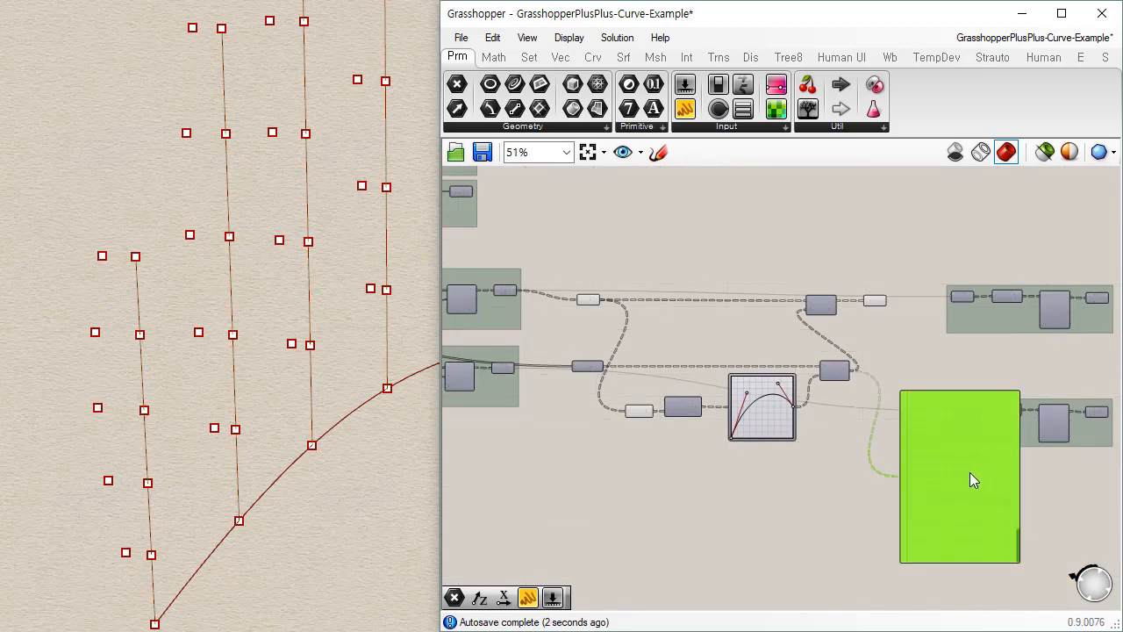
pyautogui.press('Delete')
# Tidy the layout by shifting List Length, Range, Graph Mapper and Amplitude together and placing the Vector parameter just below the Point parameter
pyautogui.scroll(3, 727, 366)
pyautogui.moveTo(998, 326); pyautogui.dragTo(492, 559)
pyautogui.moveTo(551, 455); pyautogui.dragTo(569, 420)
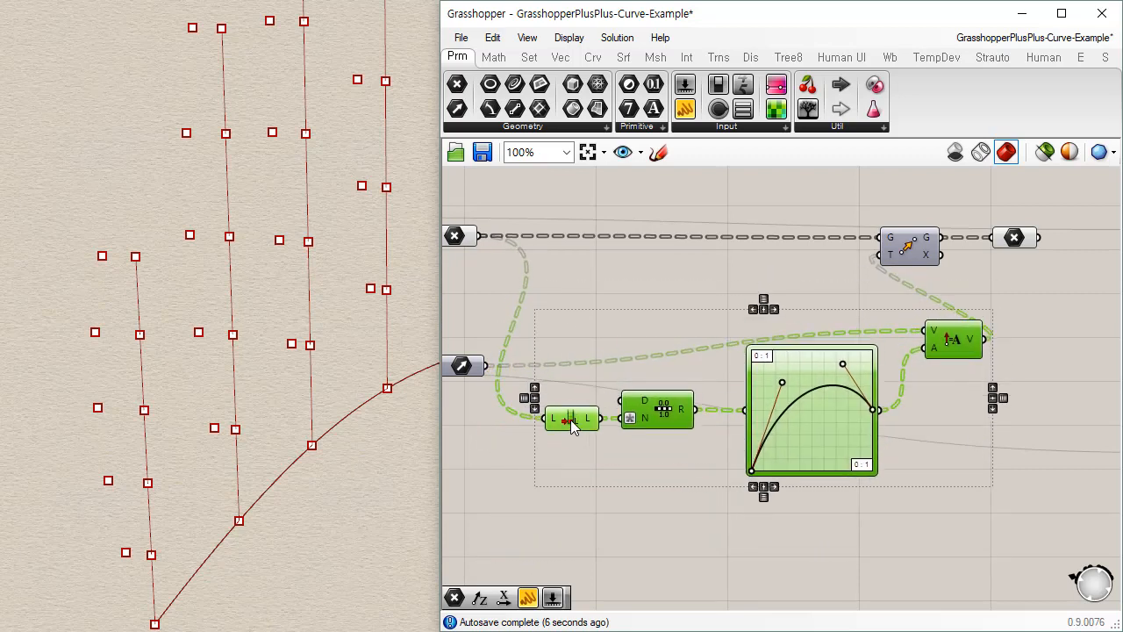
pyautogui.click(860, 557)
pyautogui.moveTo(462, 365); pyautogui.dragTo(457, 296)
pyautogui.moveTo(489, 279); pyautogui.dragTo(630, 277, button='right')
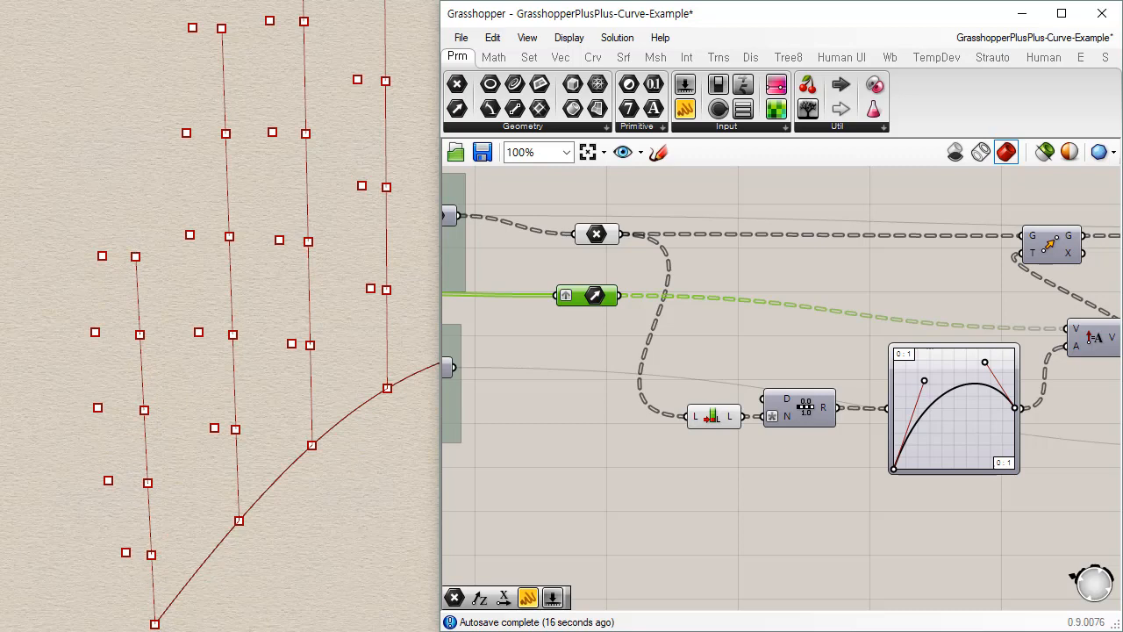
# Fine-tune the Vector parameter's position so it sits just beneath the Point parameter
pyautogui.moveTo(245, 579); pyautogui.dragTo(267, 496, button='right')
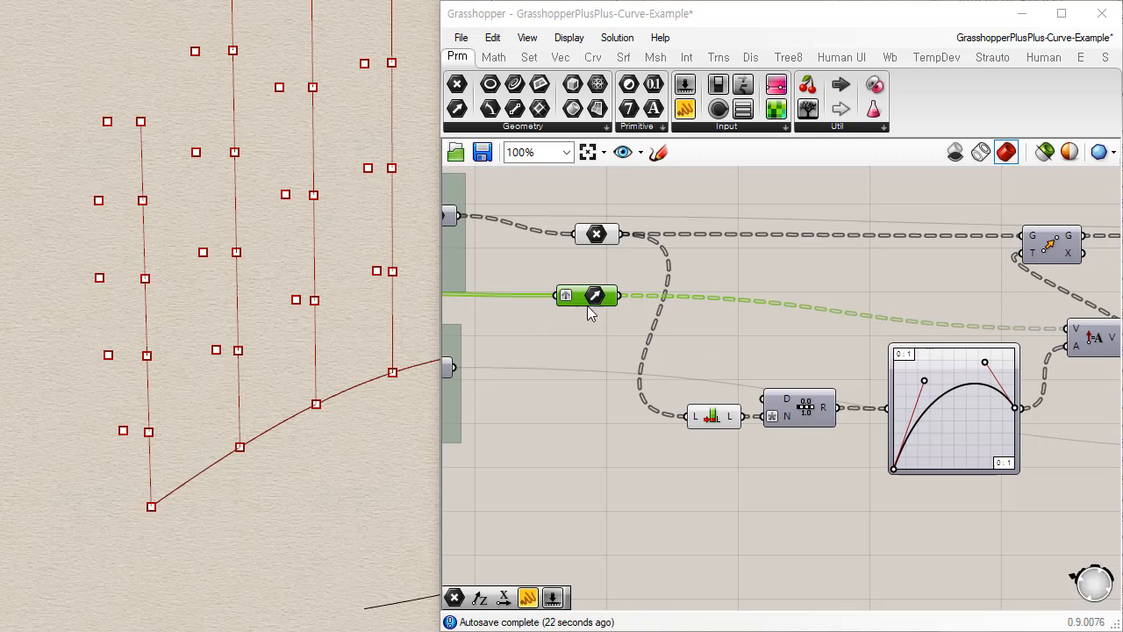
pyautogui.moveTo(597, 300); pyautogui.dragTo(606, 301)
pyautogui.click(545, 275)
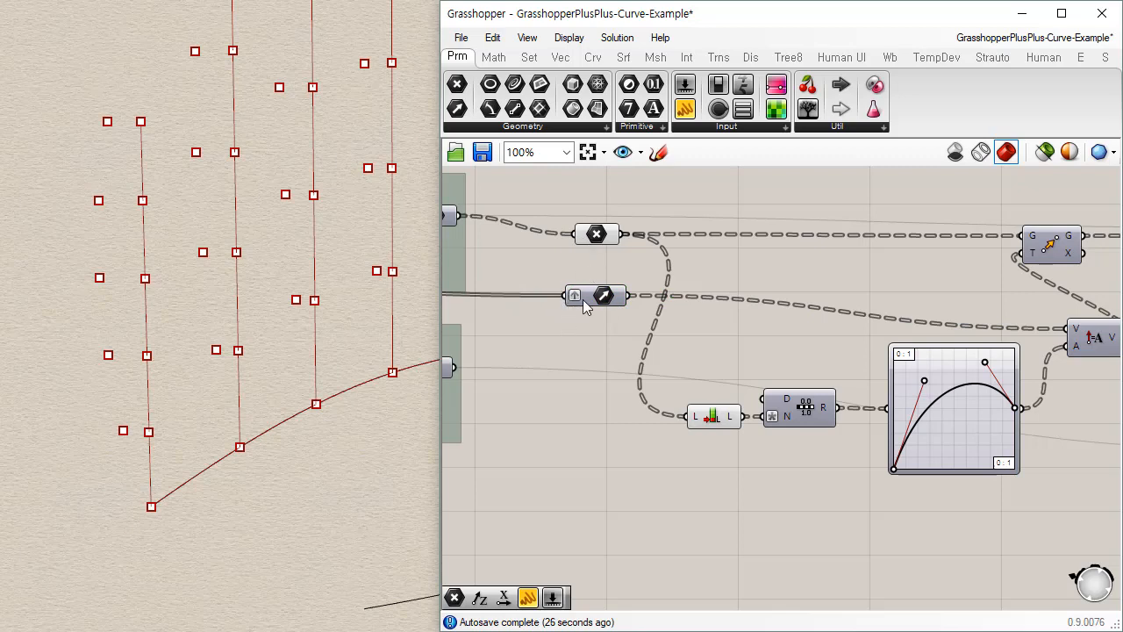
pyautogui.moveTo(612, 296); pyautogui.dragTo(603, 301)
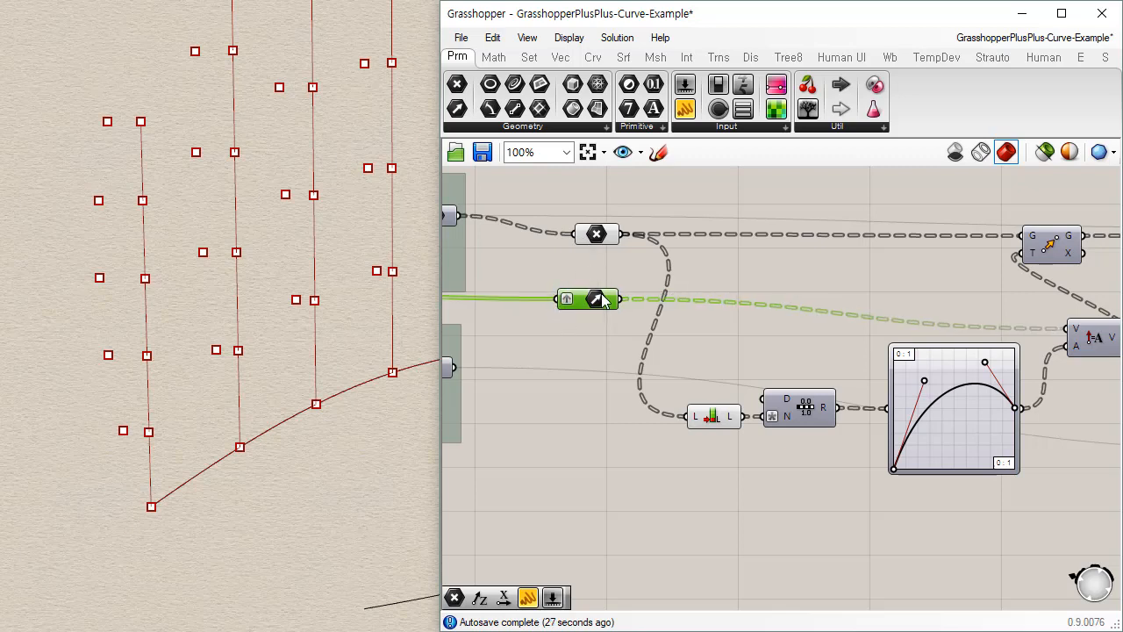
pyautogui.click(724, 317)
# Shift List Length, Range and Graph Mapper together slightly left and down in the layout
pyautogui.moveTo(805, 358); pyautogui.dragTo(713, 421, button='right')
pyautogui.moveTo(897, 560); pyautogui.dragTo(551, 330)
pyautogui.moveTo(869, 457); pyautogui.dragTo(857, 463)
pyautogui.click(993, 501)
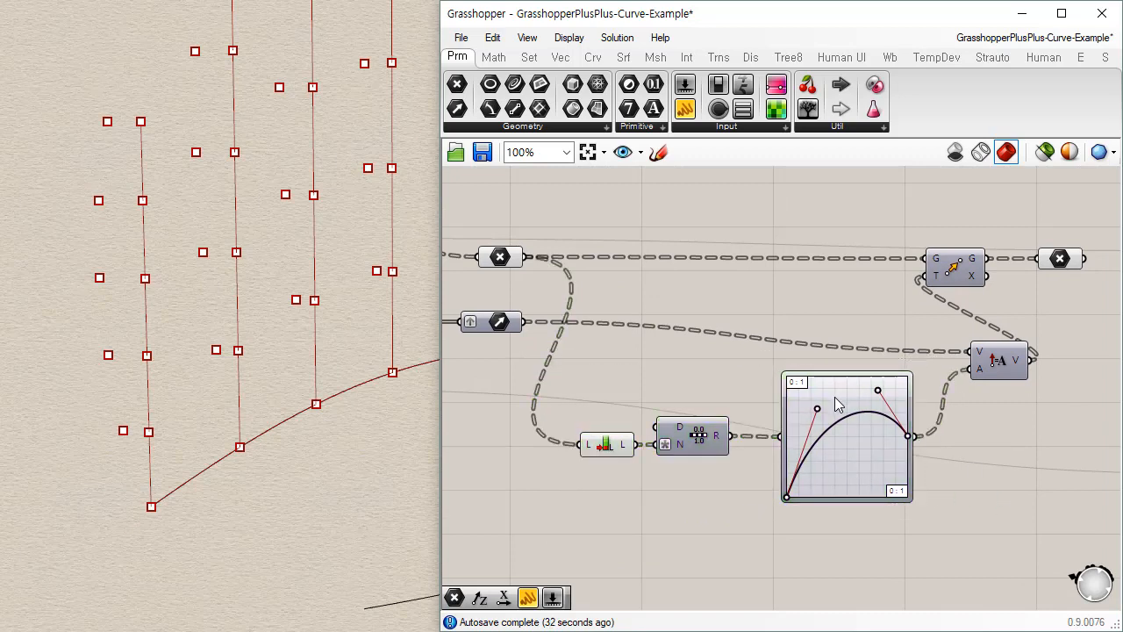
# Place Amplitude closer above the Graph Mapper and space the Move component and its output Point parameter out to the right
pyautogui.moveTo(1006, 366); pyautogui.dragTo(969, 338)
pyautogui.moveTo(970, 279); pyautogui.dragTo(1070, 277)
pyautogui.moveTo(987, 344); pyautogui.dragTo(741, 343, button='right')
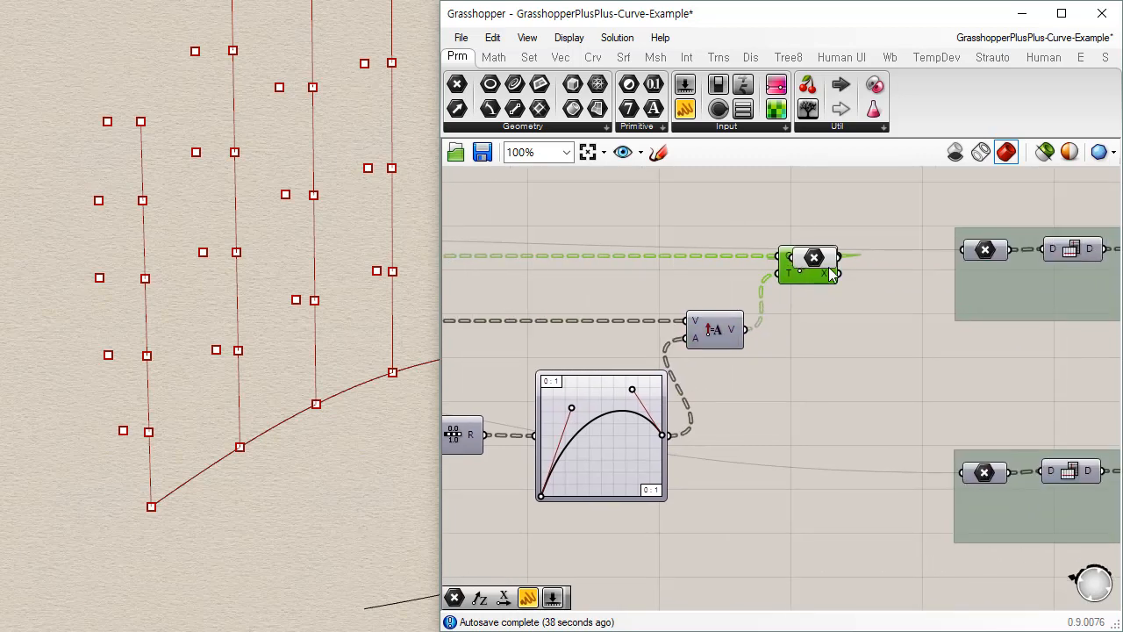
pyautogui.moveTo(818, 260); pyautogui.dragTo(916, 259)
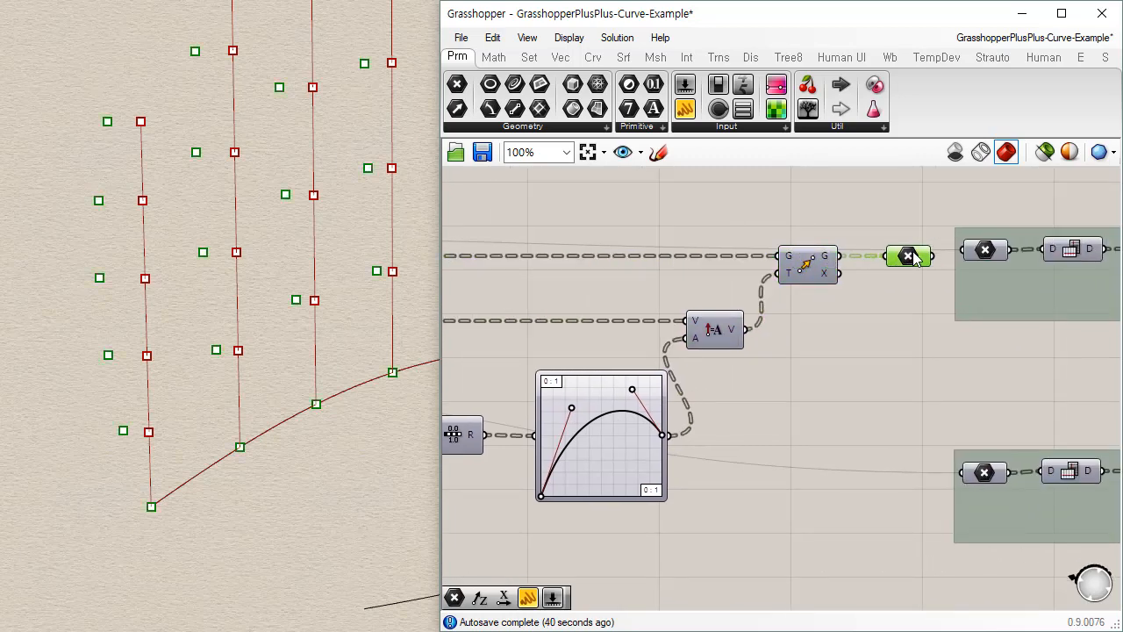
# Wire the Vector parameter directly into Move's T input to compare the displacement, and reconnect Amplitude's output to T
pyautogui.scroll(-2, 825, 311)
pyautogui.moveTo(689, 292); pyautogui.dragTo(801, 289)
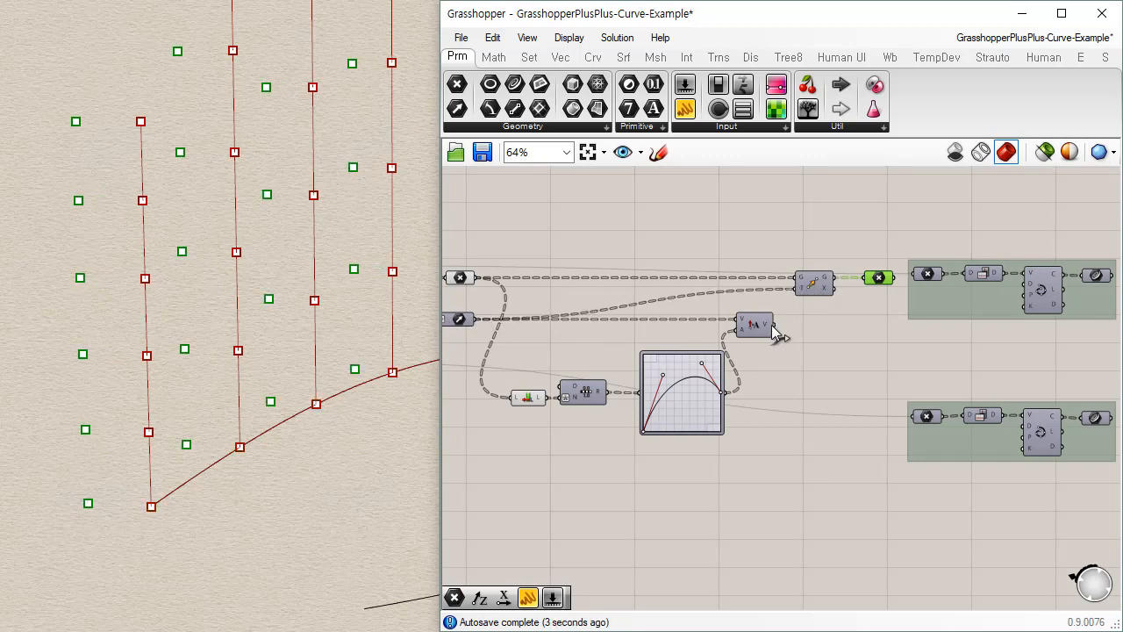
pyautogui.moveTo(771, 325); pyautogui.dragTo(798, 288)
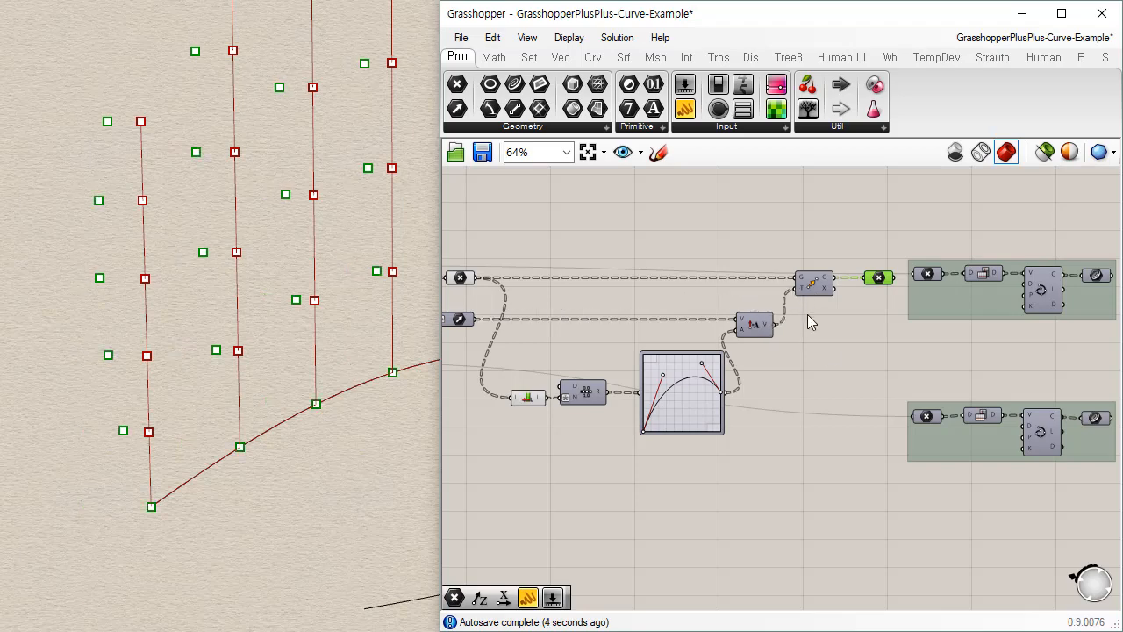
pyautogui.click(856, 427)
# Shift the two downstream curve-interpolation groups farther right to clear space beside the displaced points' parameter
pyautogui.scroll(-4, 861, 357)
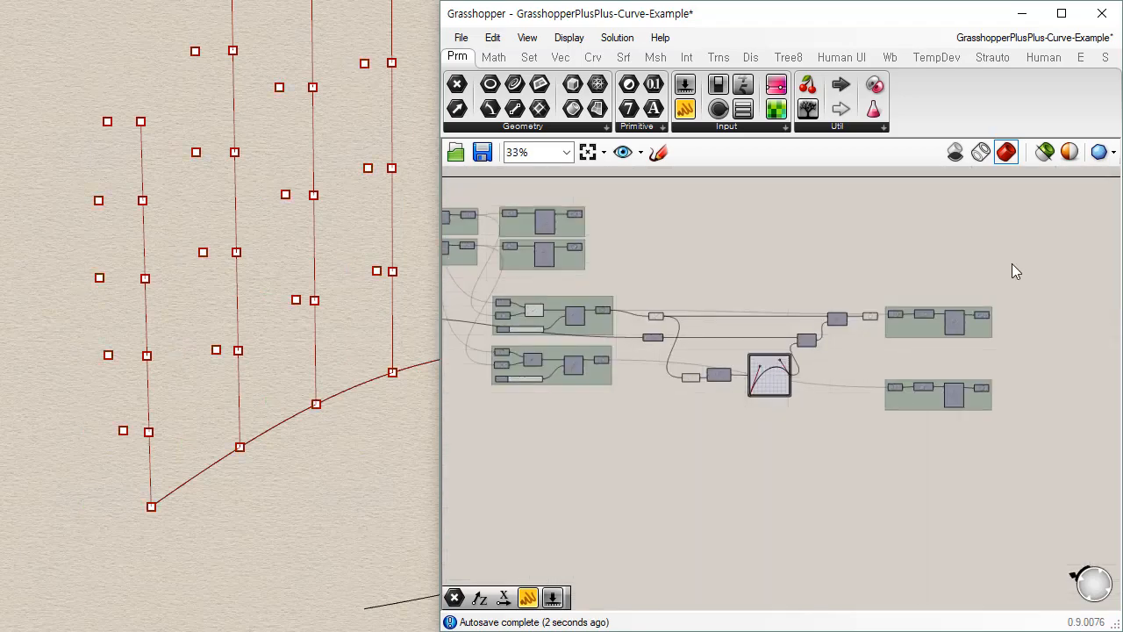
pyautogui.moveTo(1060, 258); pyautogui.dragTo(969, 394)
pyautogui.click(890, 446)
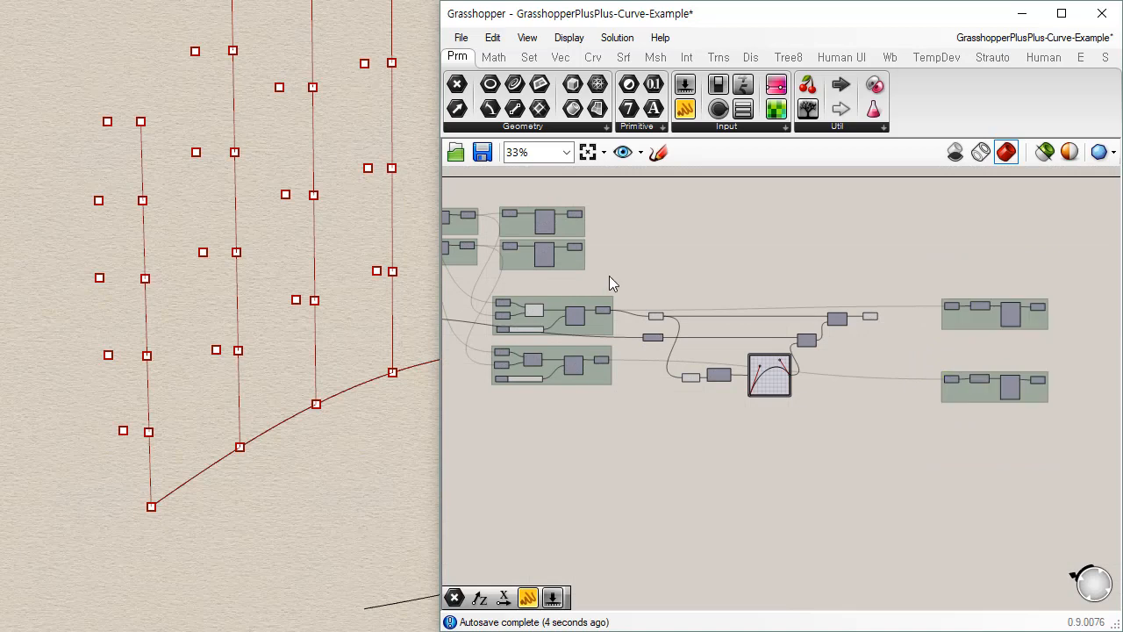
# Group the point displacement components from the input Point and Vector parameters through to the output Point parameter
pyautogui.moveTo(621, 273); pyautogui.dragTo(903, 434)
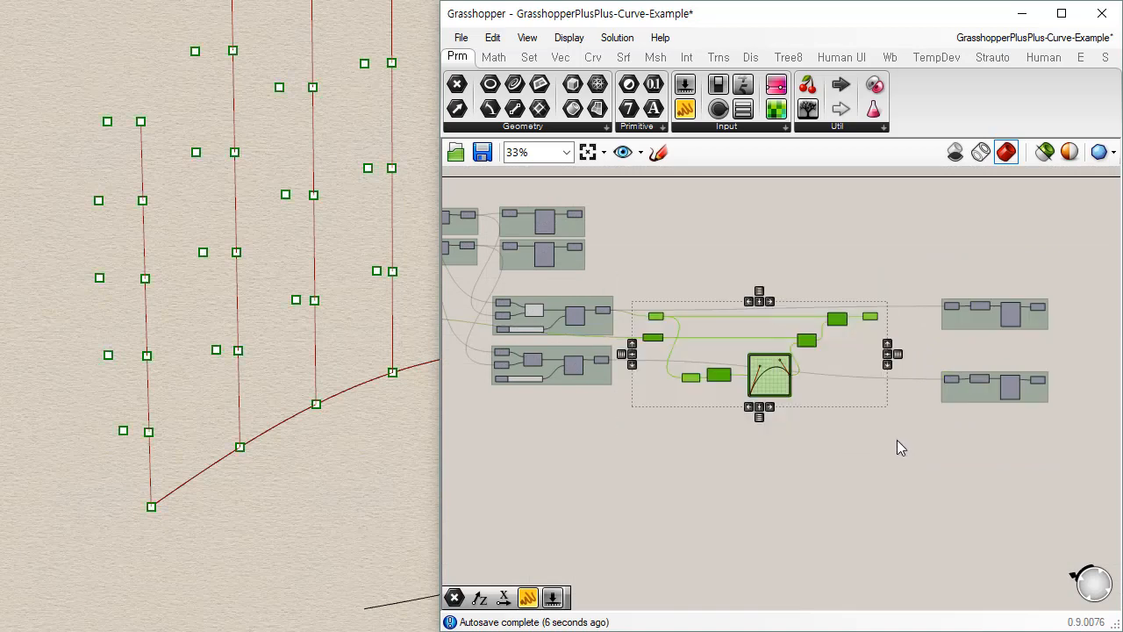
pyautogui.hotkey('ctrl', 'g')
pyautogui.click(887, 433)
pyautogui.scroll(4, 787, 392)
pyautogui.moveTo(719, 344); pyautogui.dragTo(728, 356)
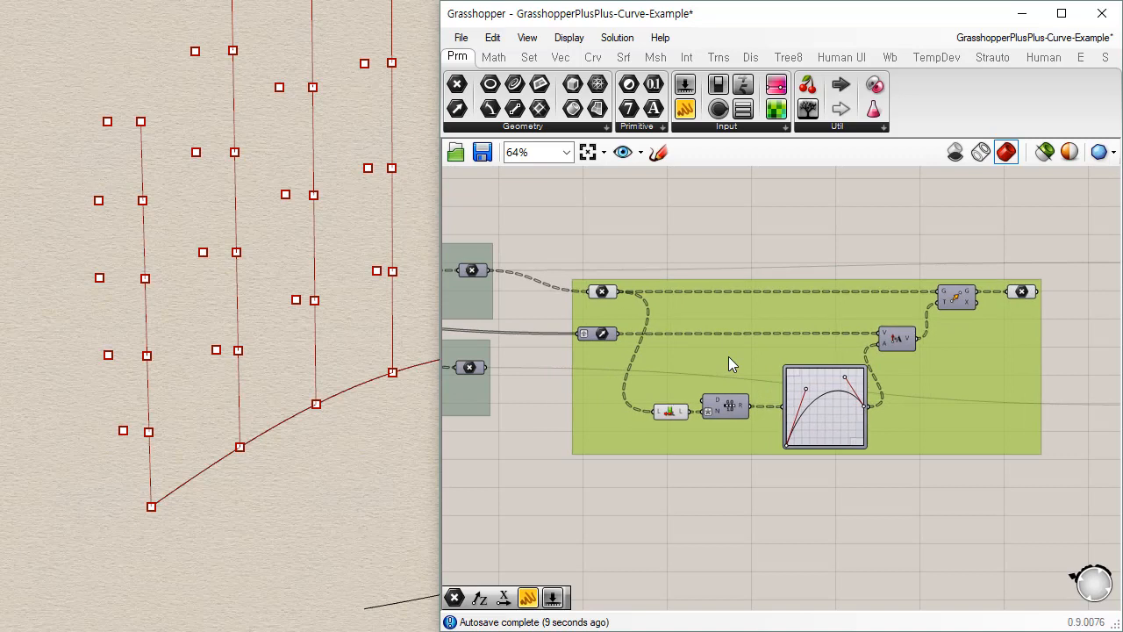
pyautogui.click(734, 513)
# Turn off the previews of the input Point parameter and List Length in the new group
pyautogui.click(601, 296)
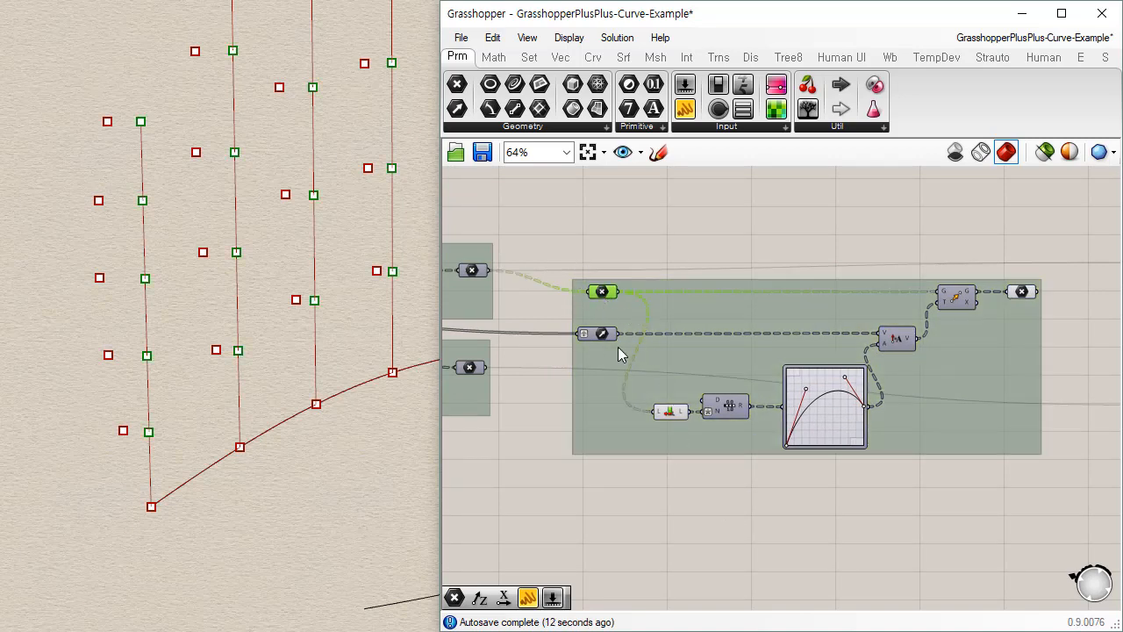
pyautogui.hotkey('ctrl', 'q')
pyautogui.click(674, 411)
pyautogui.hotkey('ctrl', 'q')
pyautogui.click(927, 487)
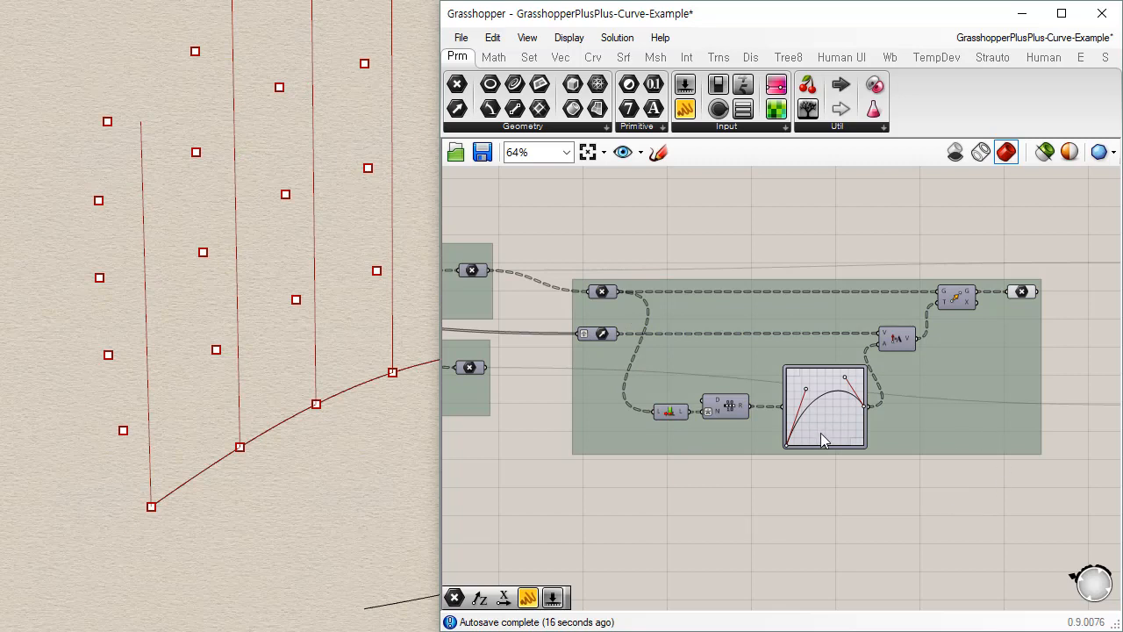
# Nudge the Graph Mapper closer to Range and move the whole displacement group up slightly
pyautogui.moveTo(820, 433); pyautogui.dragTo(812, 434)
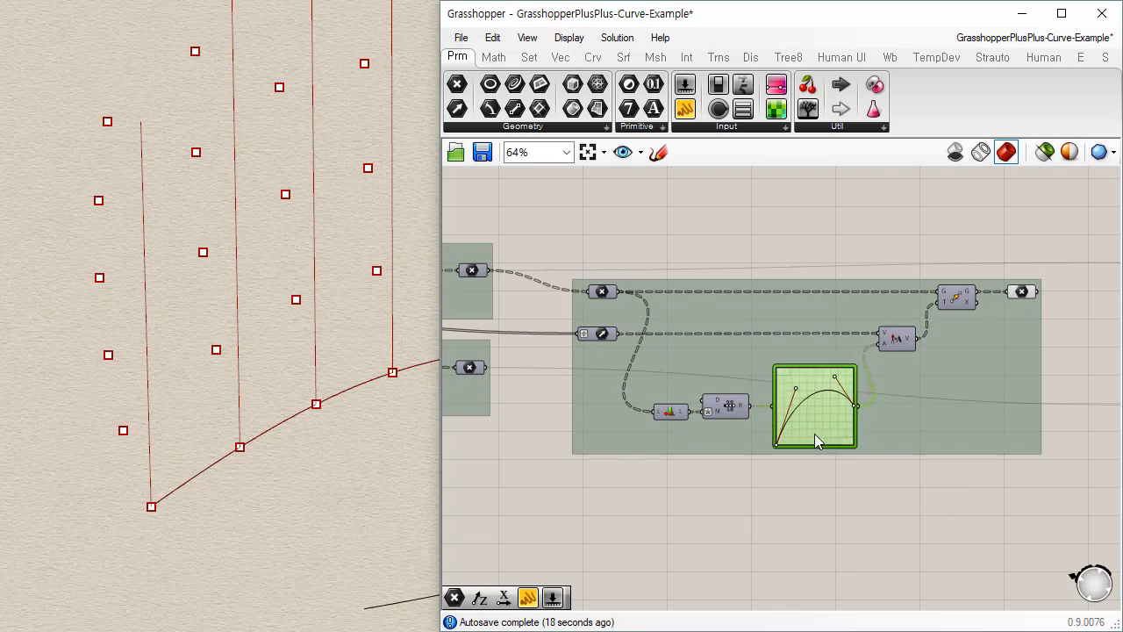
pyautogui.click(861, 534)
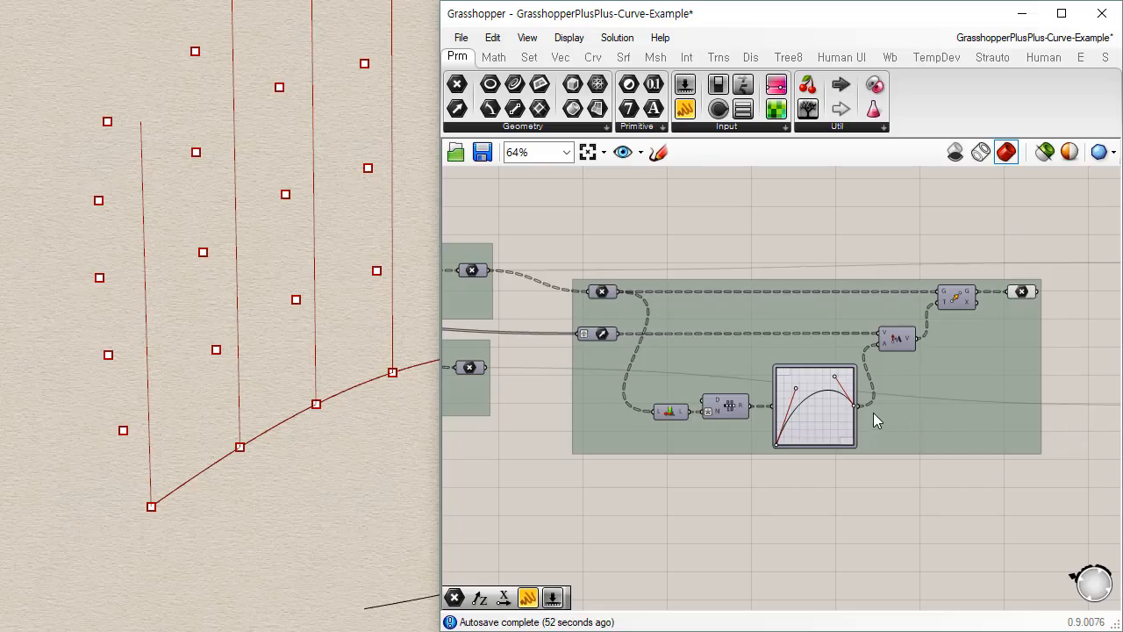
pyautogui.moveTo(627, 434); pyautogui.dragTo(627, 423)
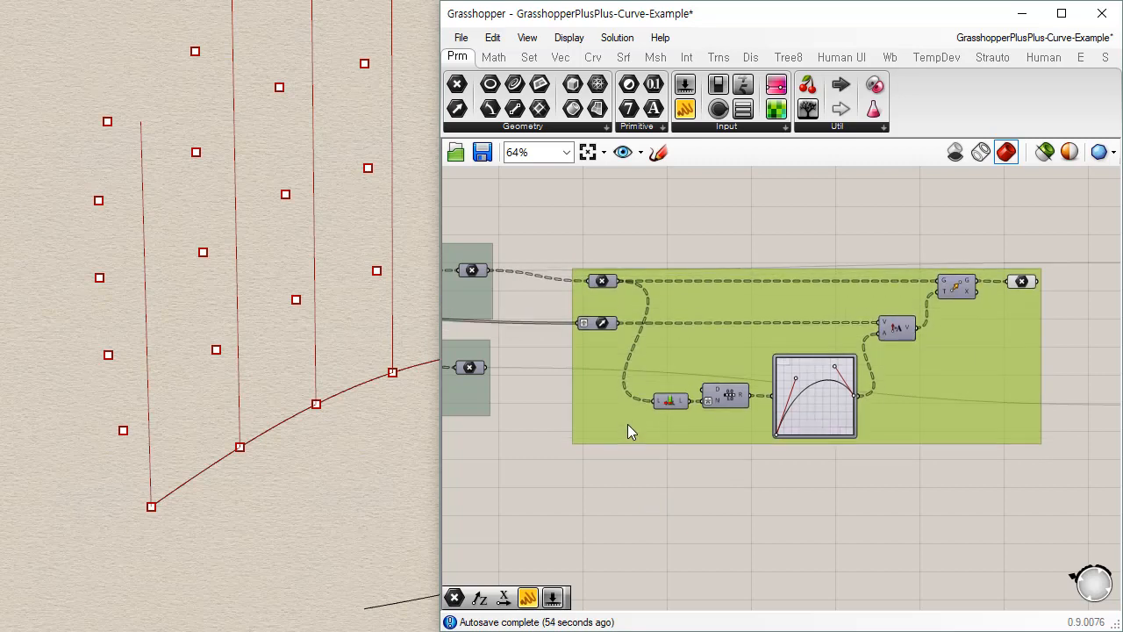
# Set the wire display of the group's input Point and Vector parameters to faint
pyautogui.rightClick(603, 281)
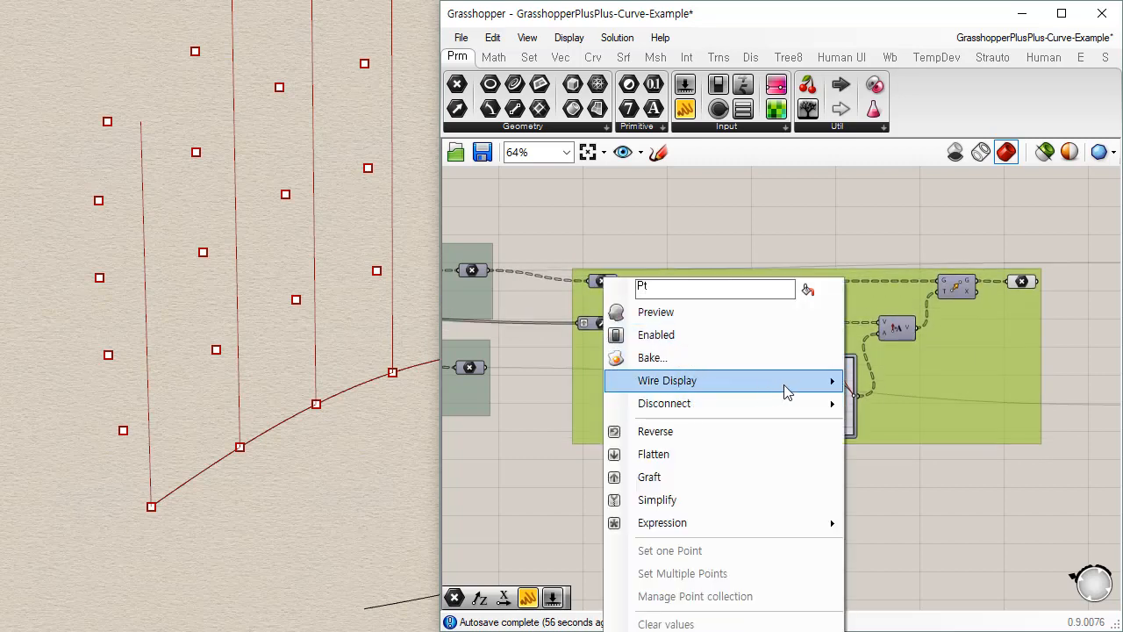
pyautogui.moveTo(690, 381)
pyautogui.click(907, 395)
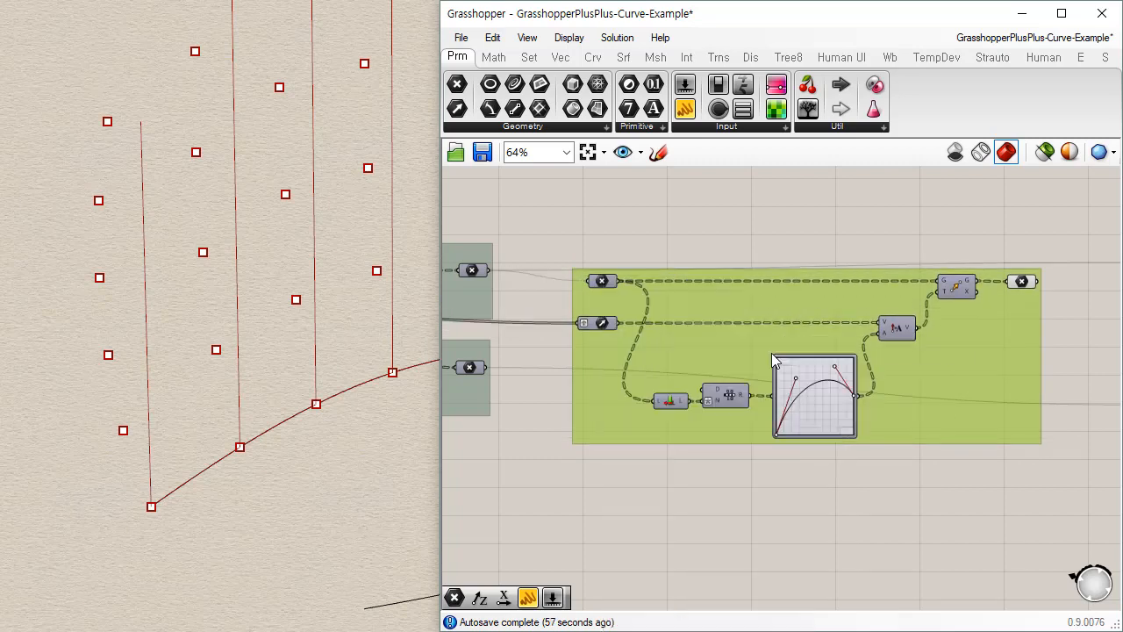
pyautogui.rightClick(604, 322)
pyautogui.moveTo(727, 384)
pyautogui.click(895, 395)
pyautogui.click(853, 590)
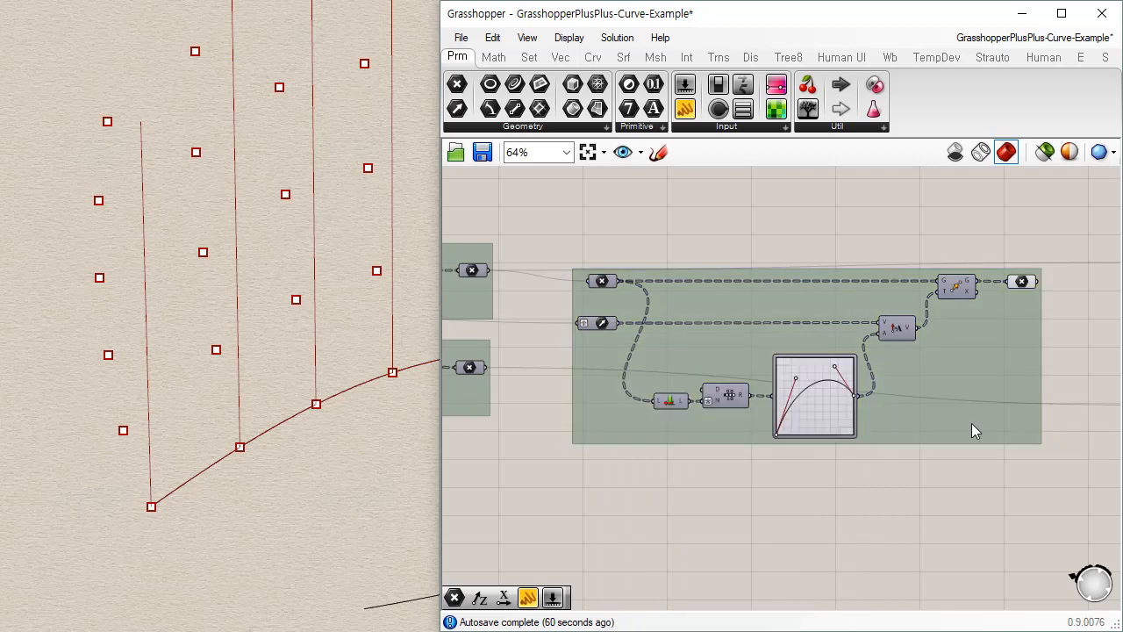
# Connect the displaced points' parameter to the upper downstream interpolation group and show the preview of its output Curve parameter
pyautogui.moveTo(964, 412); pyautogui.dragTo(962, 407)
pyautogui.moveTo(970, 420); pyautogui.dragTo(694, 419, button='right')
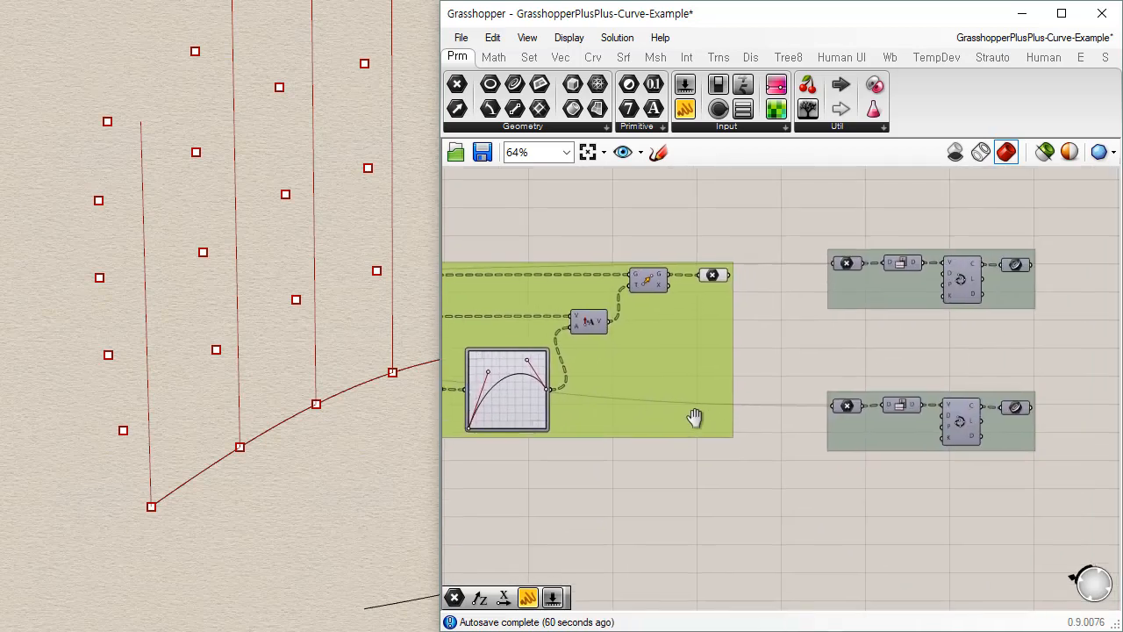
pyautogui.click(827, 321)
pyautogui.scroll(2, 793, 263)
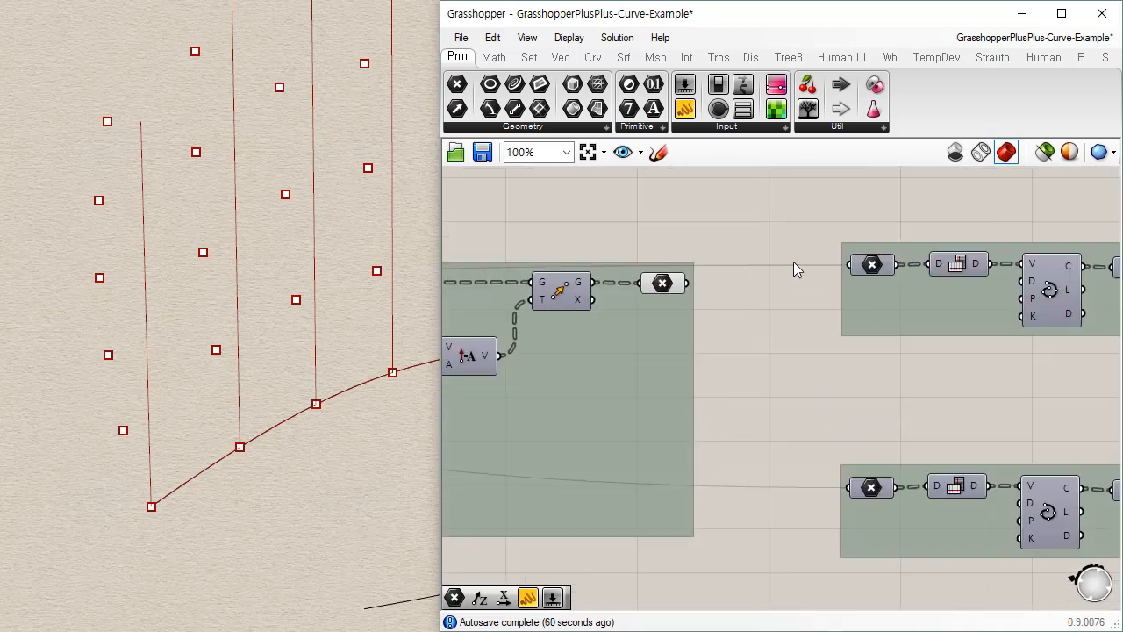
pyautogui.click(670, 290)
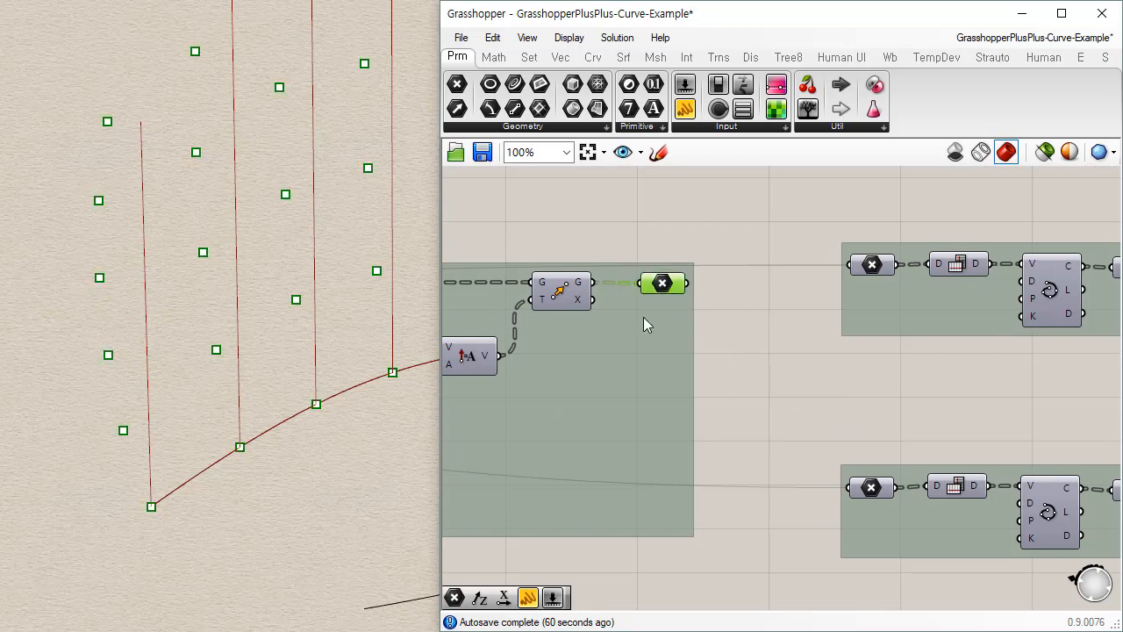
pyautogui.scroll(-3, 732, 358)
pyautogui.moveTo(732, 358); pyautogui.dragTo(687, 372, button='right')
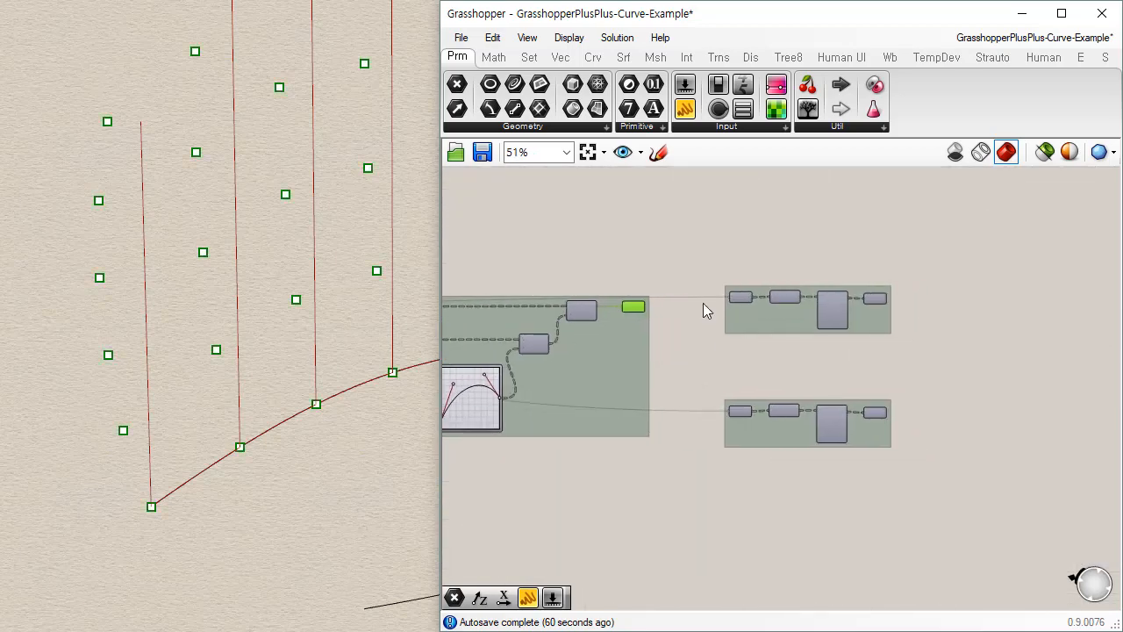
pyautogui.scroll(3, 703, 304)
pyautogui.moveTo(596, 311); pyautogui.dragTo(756, 292)
pyautogui.click(1044, 294)
pyautogui.moveTo(314, 402); pyautogui.dragTo(453, 349, button='right')
pyautogui.moveTo(598, 311); pyautogui.dragTo(760, 293)
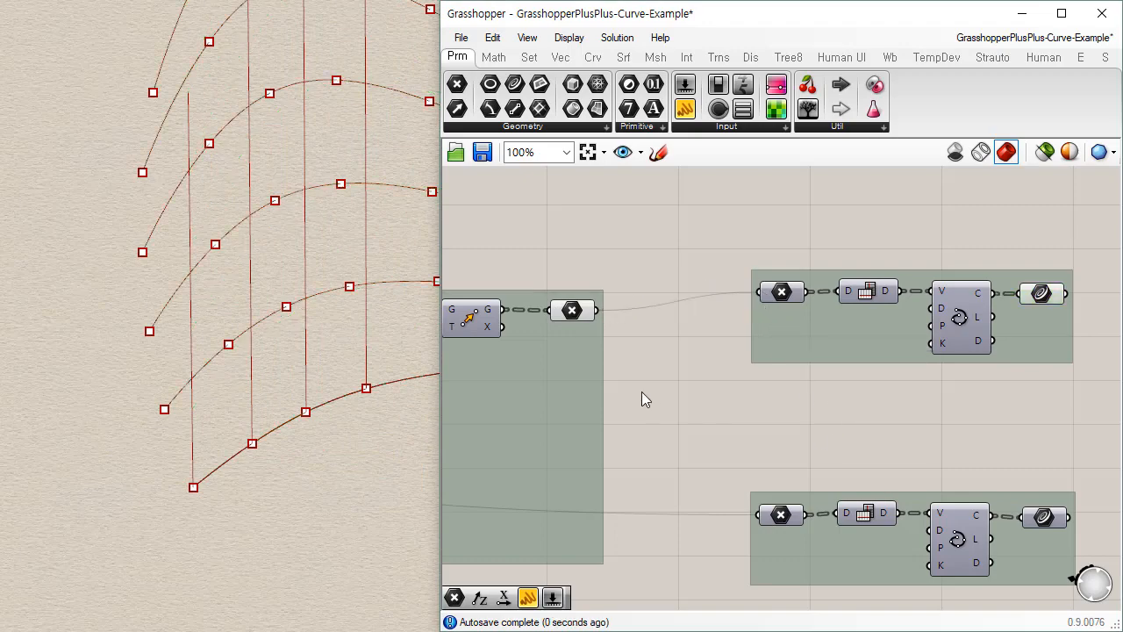
# Hide the preview of the upper Line component that draws the vertical lines
pyautogui.scroll(-4, 641, 396)
pyautogui.moveTo(308, 421); pyautogui.dragTo(135, 466, button='right')
pyautogui.moveTo(634, 413); pyautogui.dragTo(873, 389, button='right')
pyautogui.moveTo(636, 386); pyautogui.dragTo(929, 374, button='right')
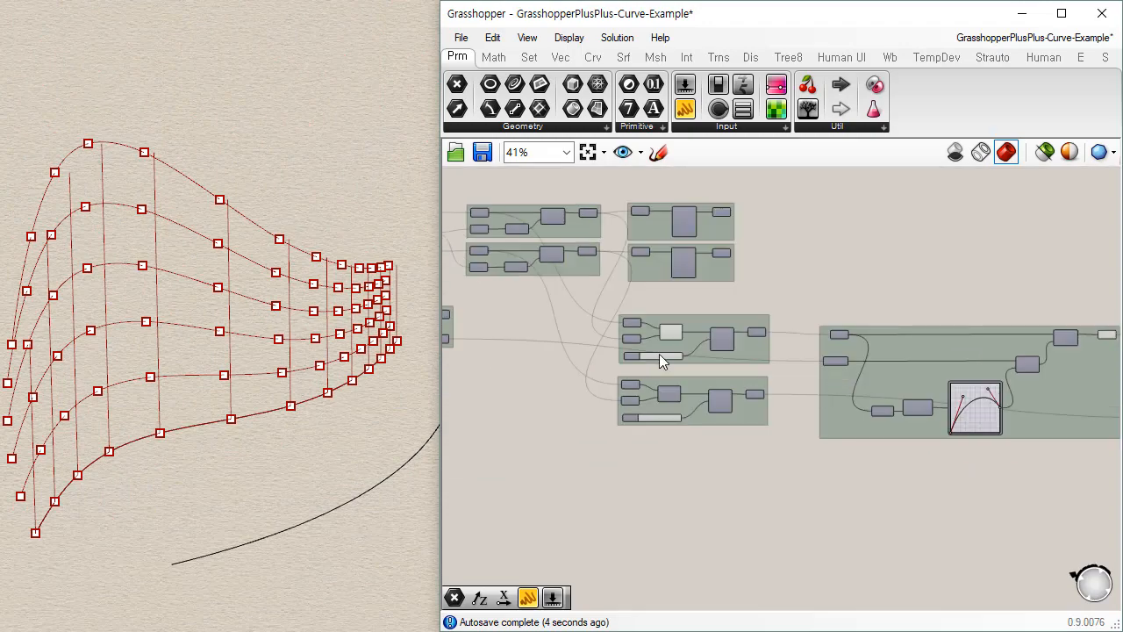
pyautogui.scroll(4, 659, 354)
pyautogui.click(673, 317)
pyautogui.moveTo(359, 412); pyautogui.dragTo(279, 418, button='right')
# Move the upper downstream interpolation group down, closer to the lower one, to free space above it
pyautogui.moveTo(1053, 379); pyautogui.dragTo(492, 333, button='right')
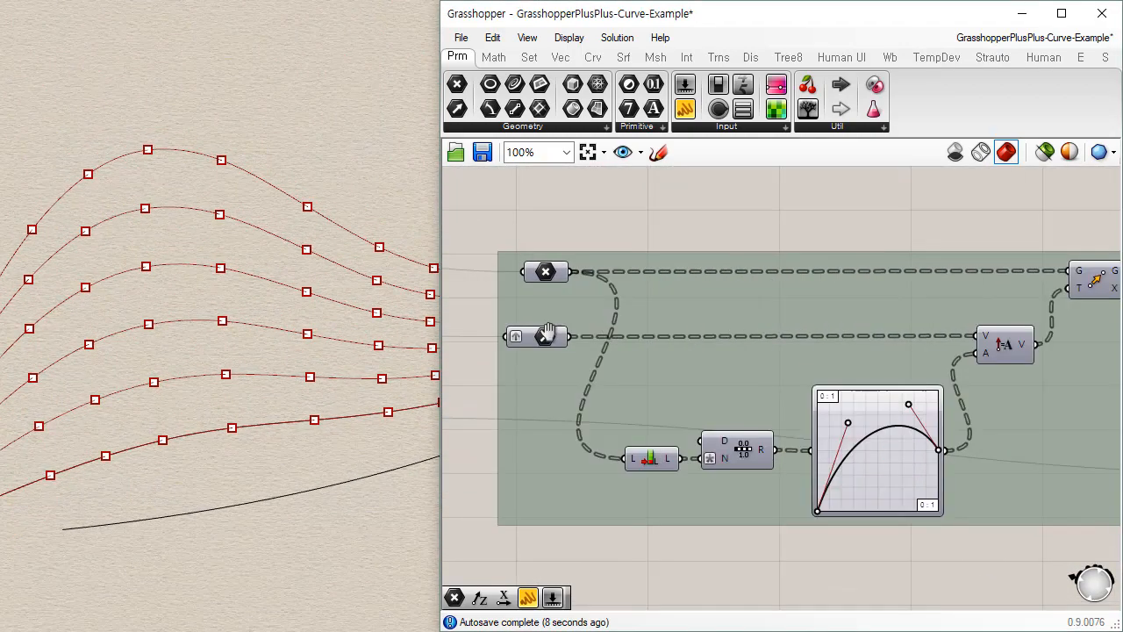
pyautogui.scroll(-4, 828, 293)
pyautogui.scroll(4, 749, 326)
pyautogui.moveTo(749, 325); pyautogui.dragTo(748, 412)
# Duplicate the earlier upper interpolation group without the Flip Matrix component and place the copy above the two downstream groups
pyautogui.scroll(-5, 762, 408)
pyautogui.moveTo(745, 344); pyautogui.dragTo(1020, 357, button='right')
pyautogui.scroll(5, 525, 272)
pyautogui.moveTo(625, 260); pyautogui.dragTo(942, 401)
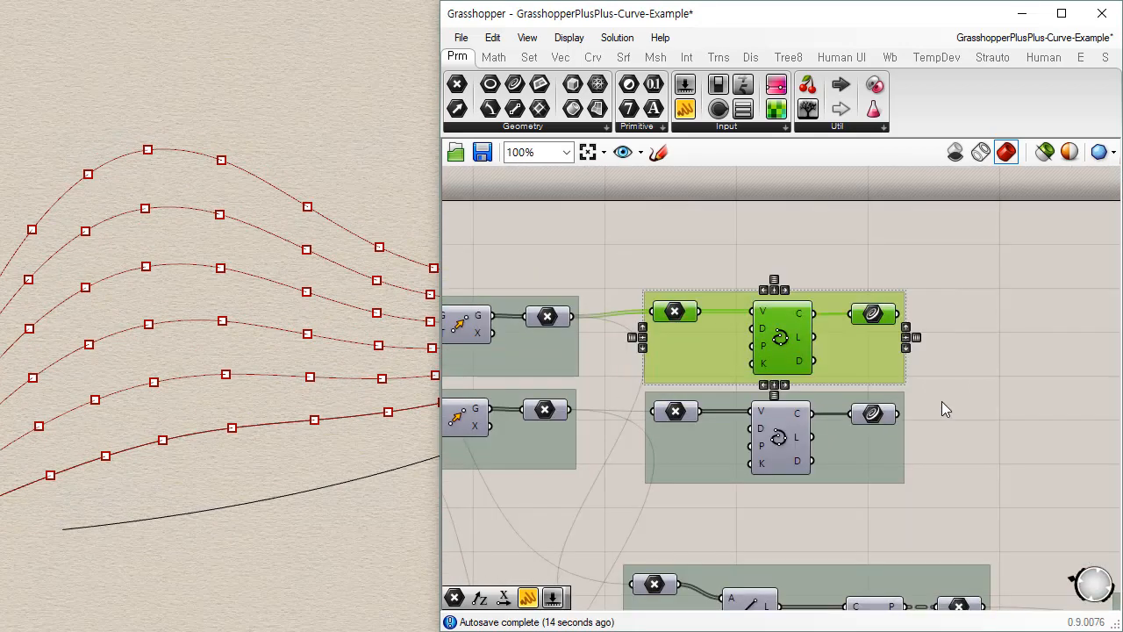
pyautogui.scroll(-5, 941, 401)
pyautogui.moveTo(880, 375); pyautogui.dragTo(760, 295, button='right')
pyautogui.scroll(4, 847, 346)
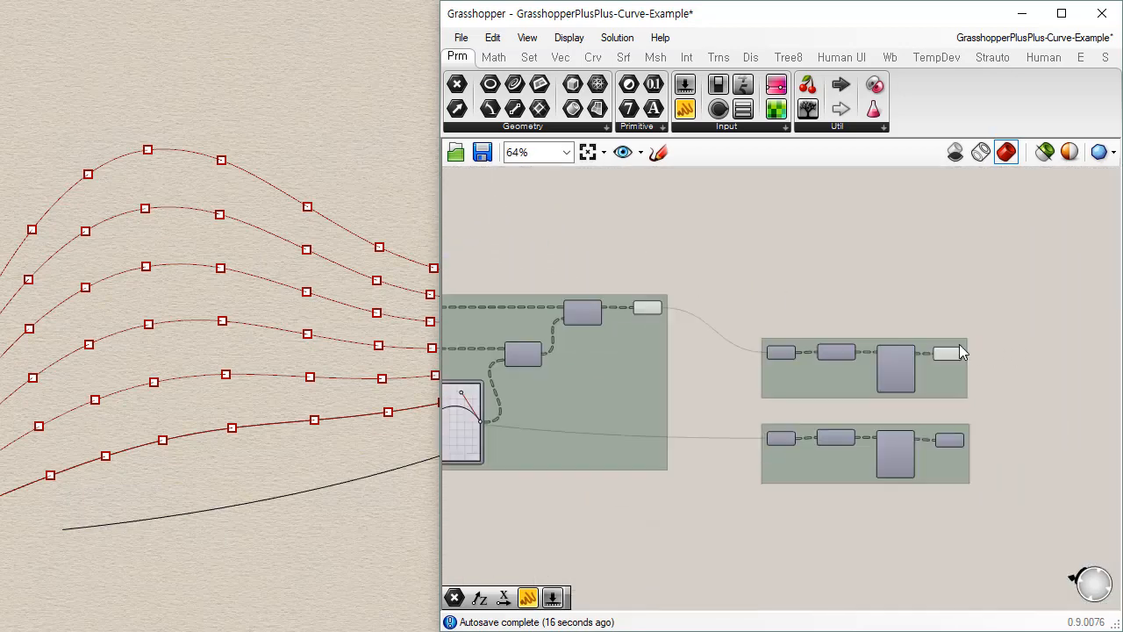
pyautogui.hotkey('ctrl', 'v')
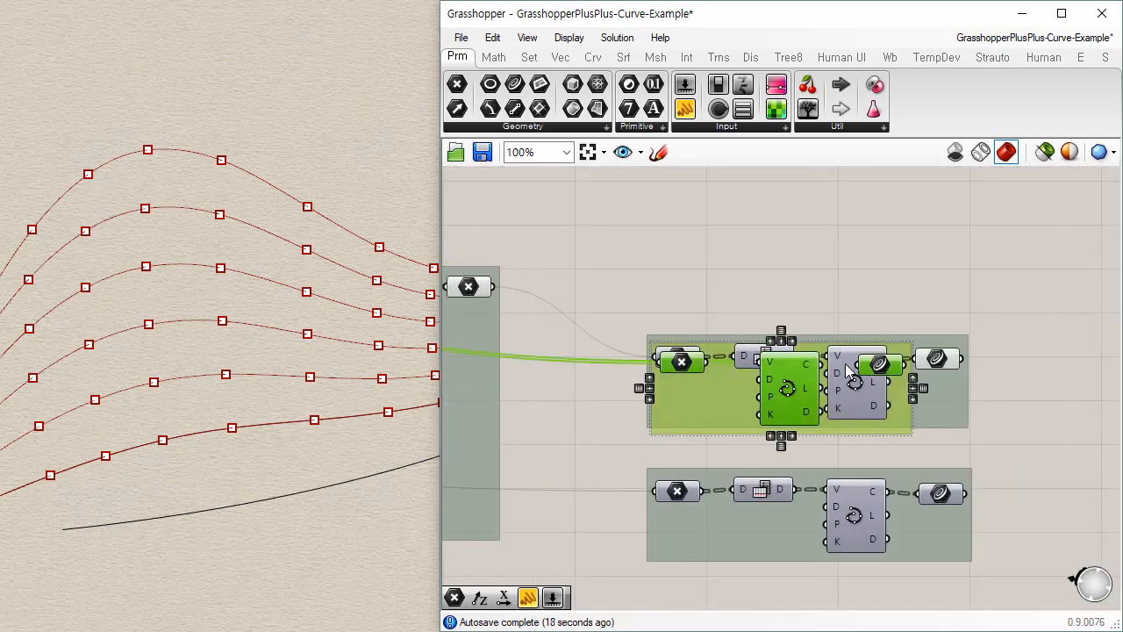
pyautogui.moveTo(756, 377); pyautogui.dragTo(741, 282)
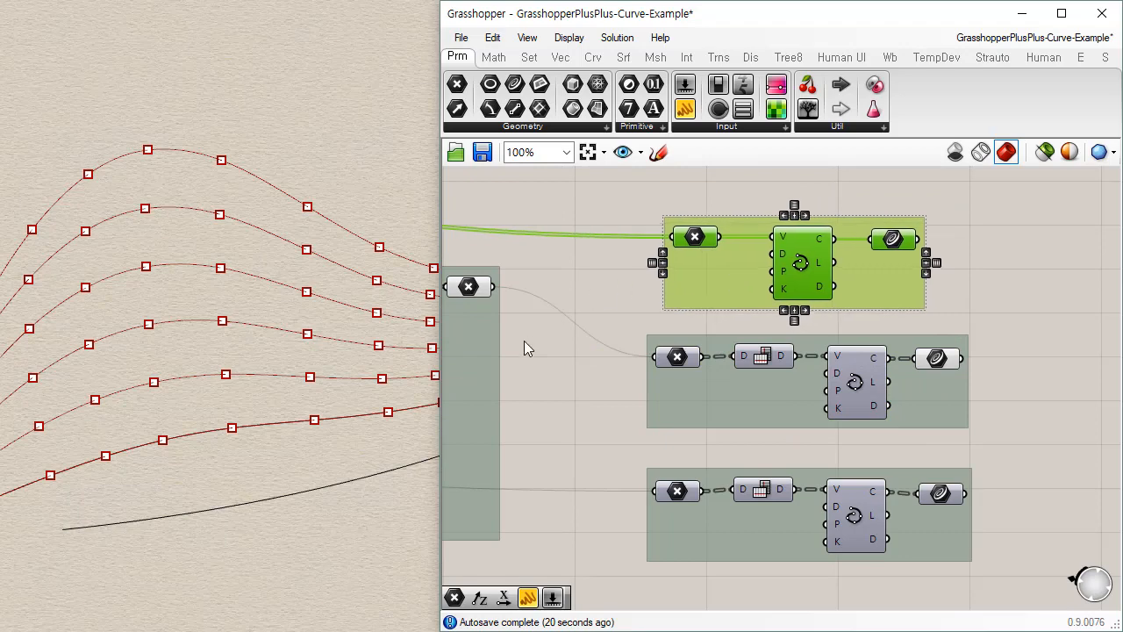
# Connect the displaced points to the copied interpolation group, previewing its curves and hiding the displaced points themselves
pyautogui.click(523, 341)
pyautogui.moveTo(495, 292); pyautogui.dragTo(675, 235)
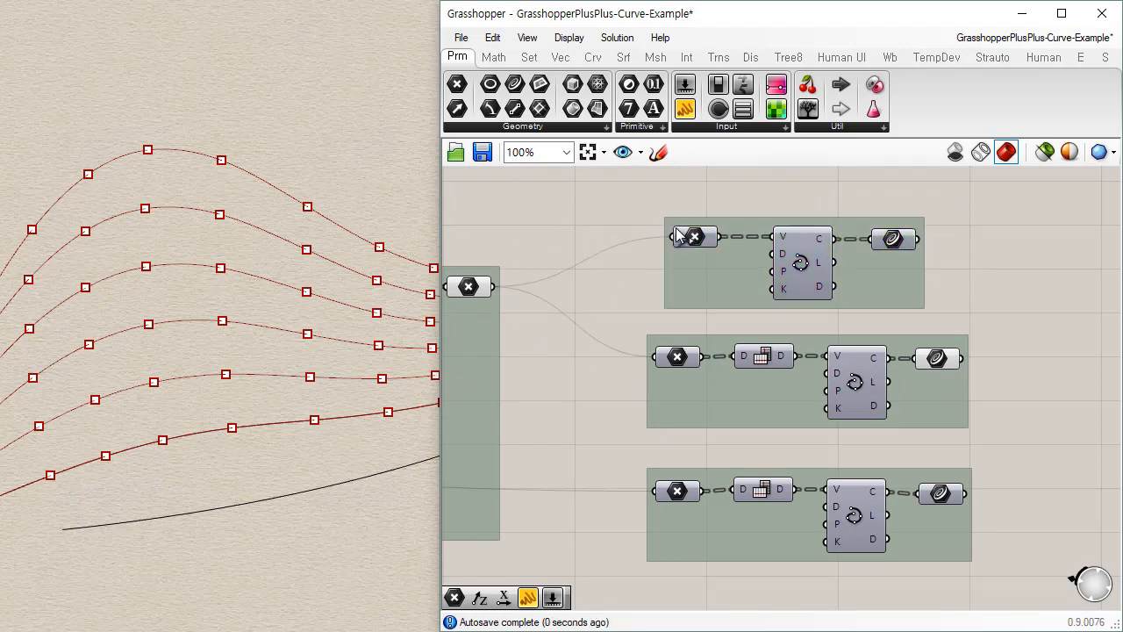
pyautogui.click(1012, 276)
pyautogui.moveTo(255, 396); pyautogui.dragTo(222, 493, button='right')
pyautogui.click(470, 287)
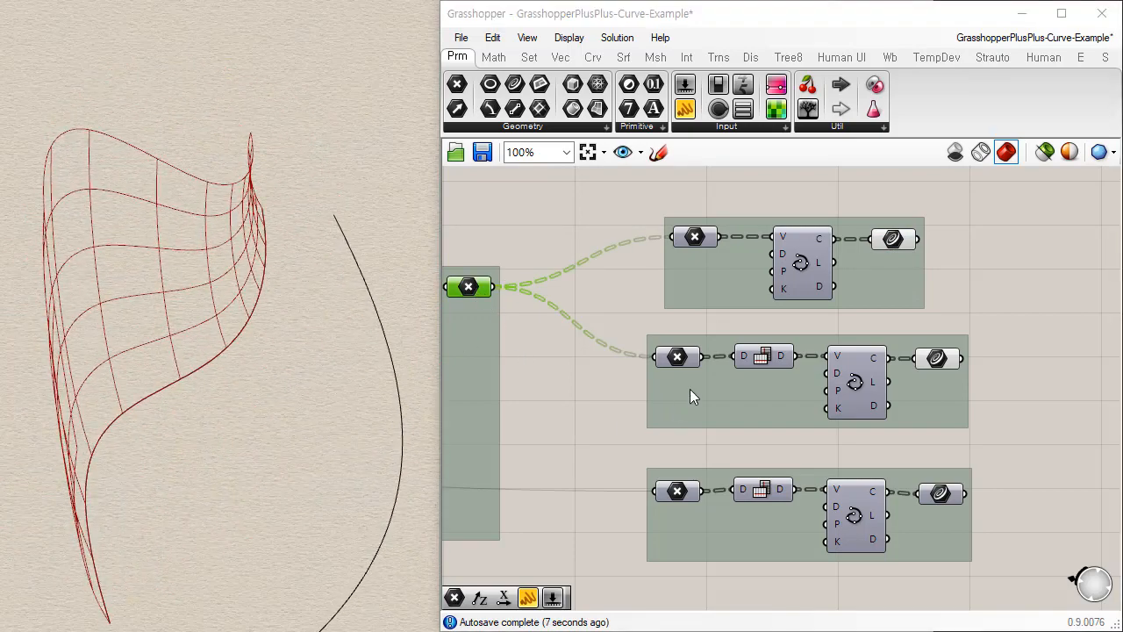
pyautogui.moveTo(690, 397); pyautogui.dragTo(848, 394, button='right')
pyautogui.scroll(-4, 849, 396)
pyautogui.moveTo(670, 397); pyautogui.dragTo(936, 391, button='right')
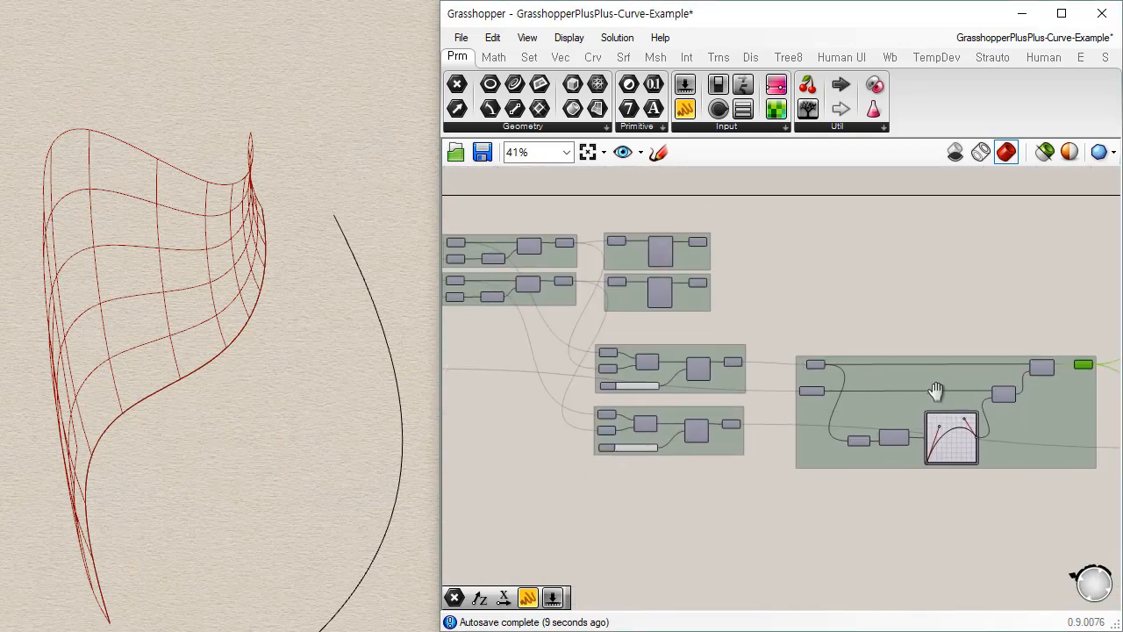
pyautogui.scroll(-3, 867, 400)
pyautogui.scroll(2, 846, 375)
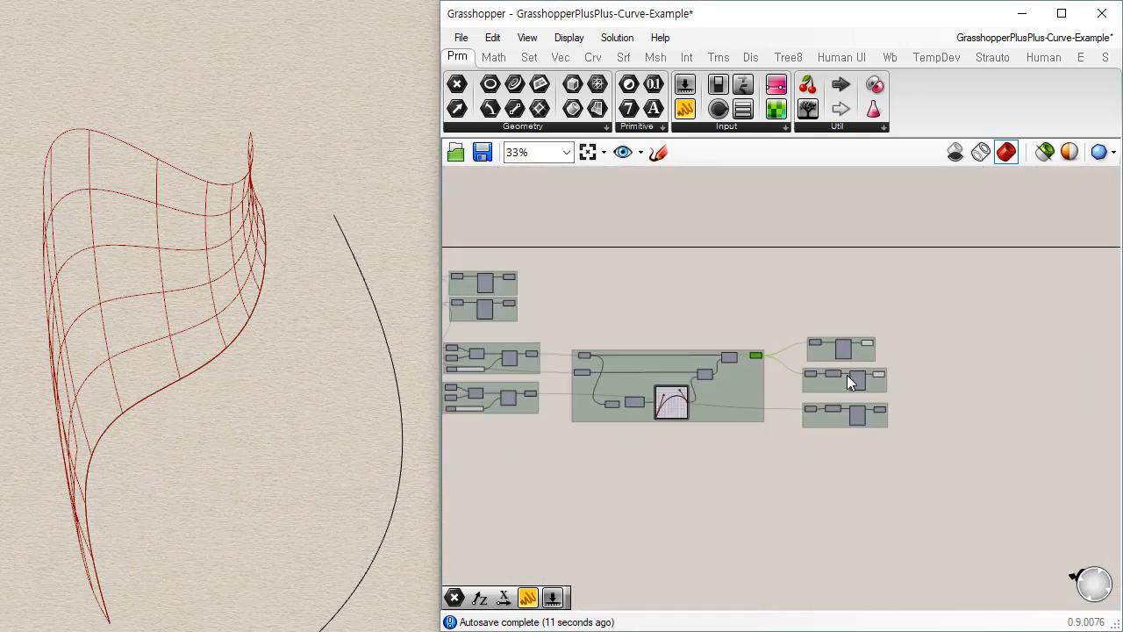
# Examine the interpolated curves of both directions in the viewport by selecting the Curve parameter of the lower Flip Matrix interpolation group
pyautogui.scroll(6, 846, 375)
pyautogui.moveTo(909, 275); pyautogui.dragTo(864, 342)
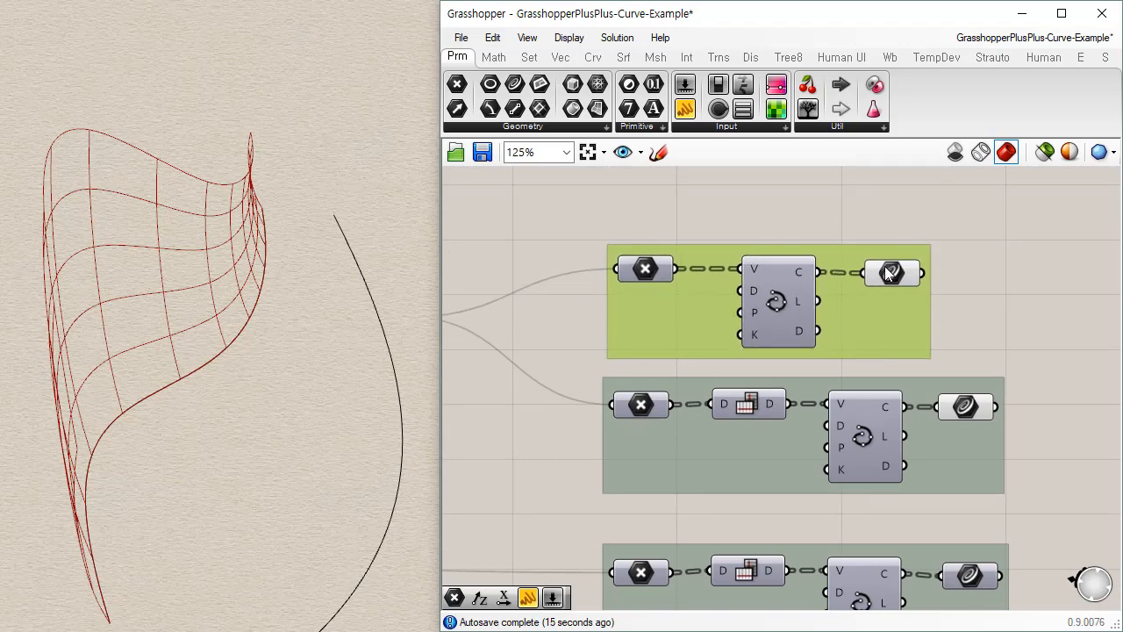
pyautogui.click(904, 277)
pyautogui.click(965, 410)
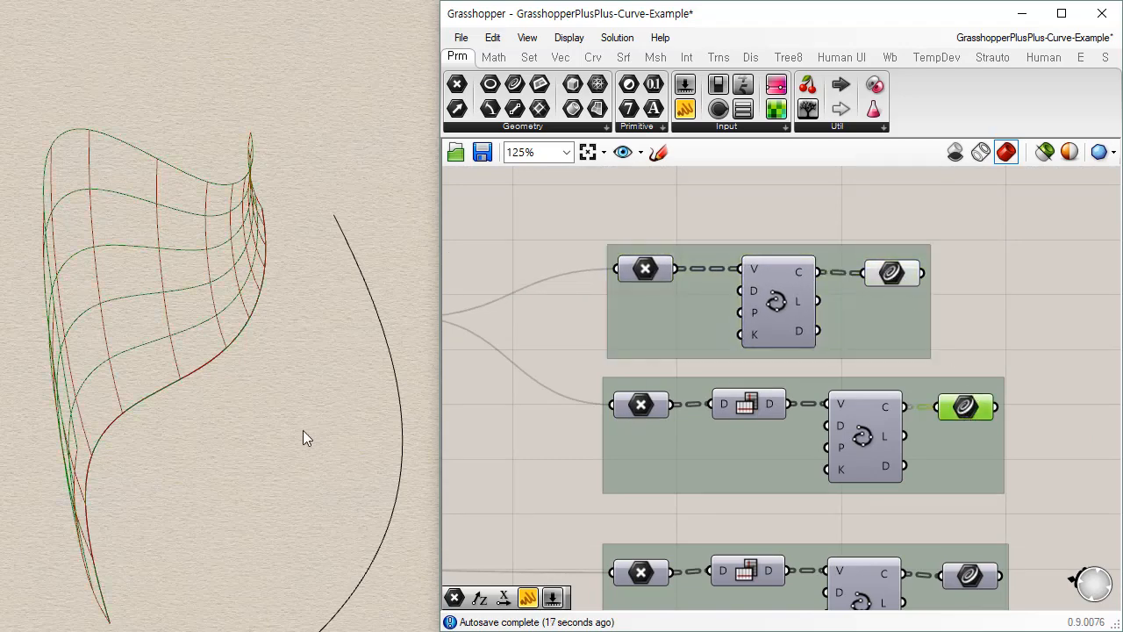
pyautogui.moveTo(302, 438); pyautogui.dragTo(200, 434, button='right')
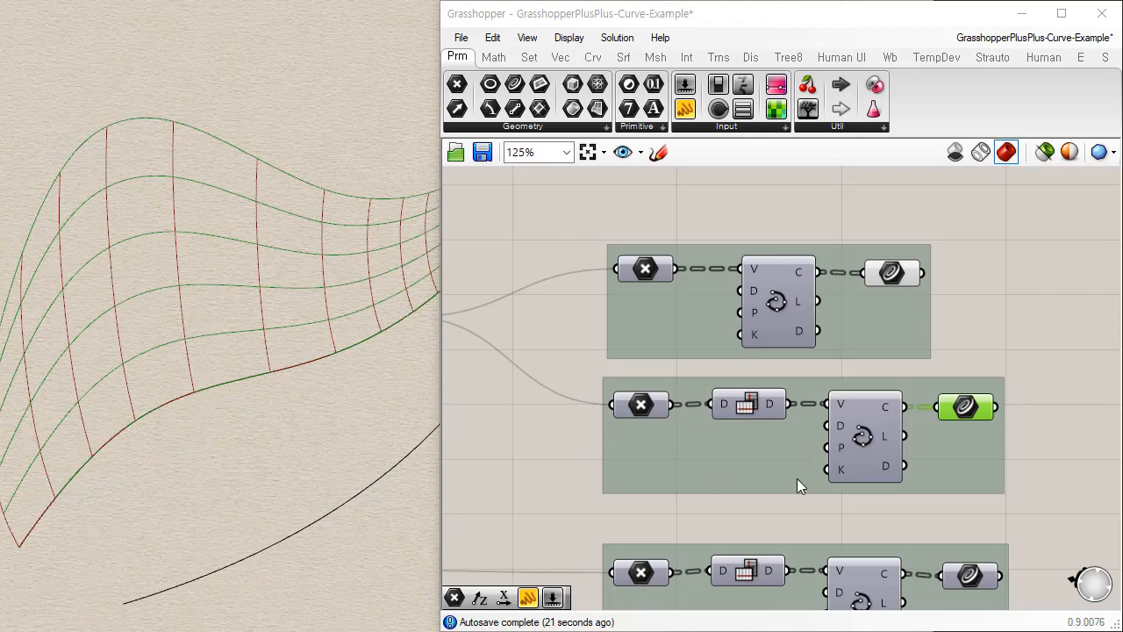
pyautogui.click(743, 524)
# Pull the lower line-division group and the lowest interpolation group away from the Graph Mapper chain and delete both
pyautogui.moveTo(731, 573); pyautogui.dragTo(949, 409, button='right')
pyautogui.scroll(-6, 949, 409)
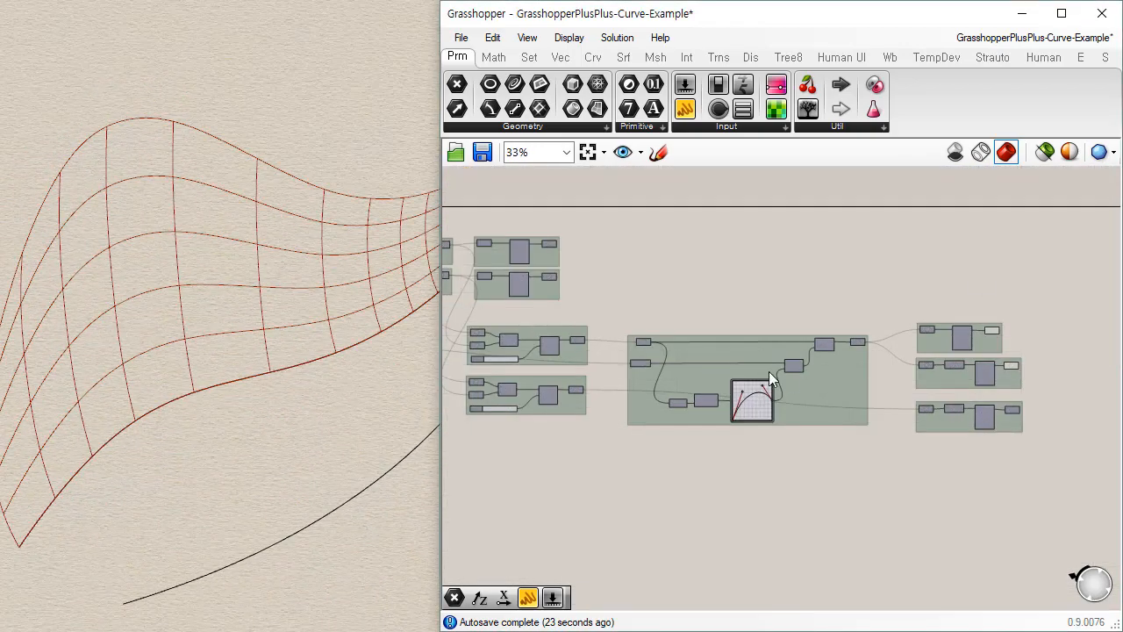
pyautogui.moveTo(624, 483); pyautogui.dragTo(733, 469, button='right')
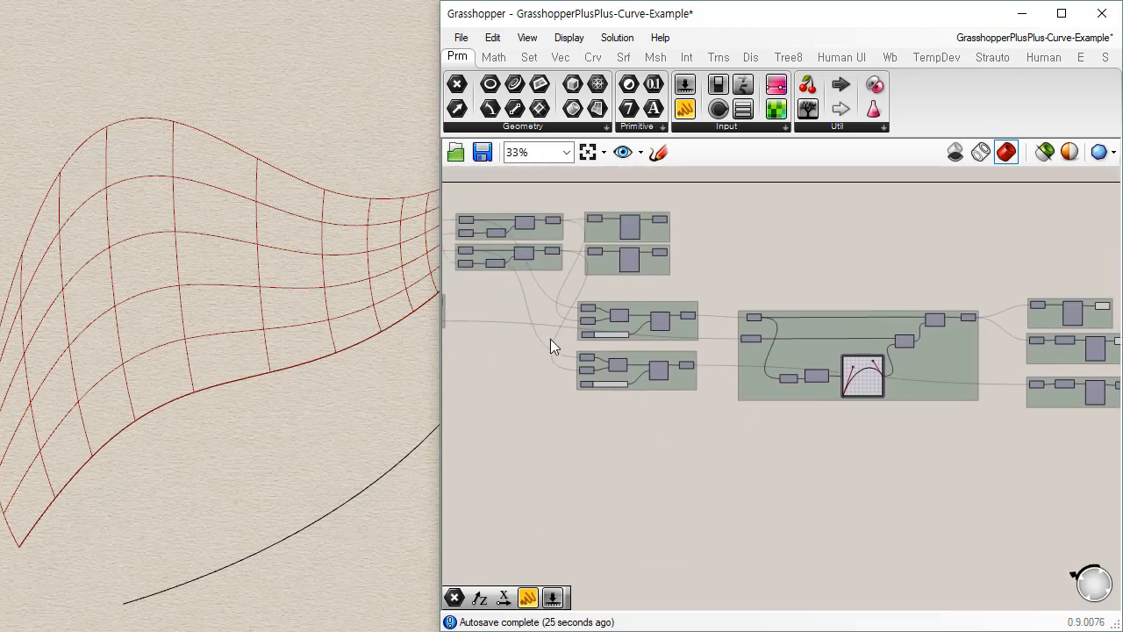
pyautogui.moveTo(550, 339); pyautogui.dragTo(691, 339, button='right')
pyautogui.moveTo(817, 388); pyautogui.dragTo(820, 458)
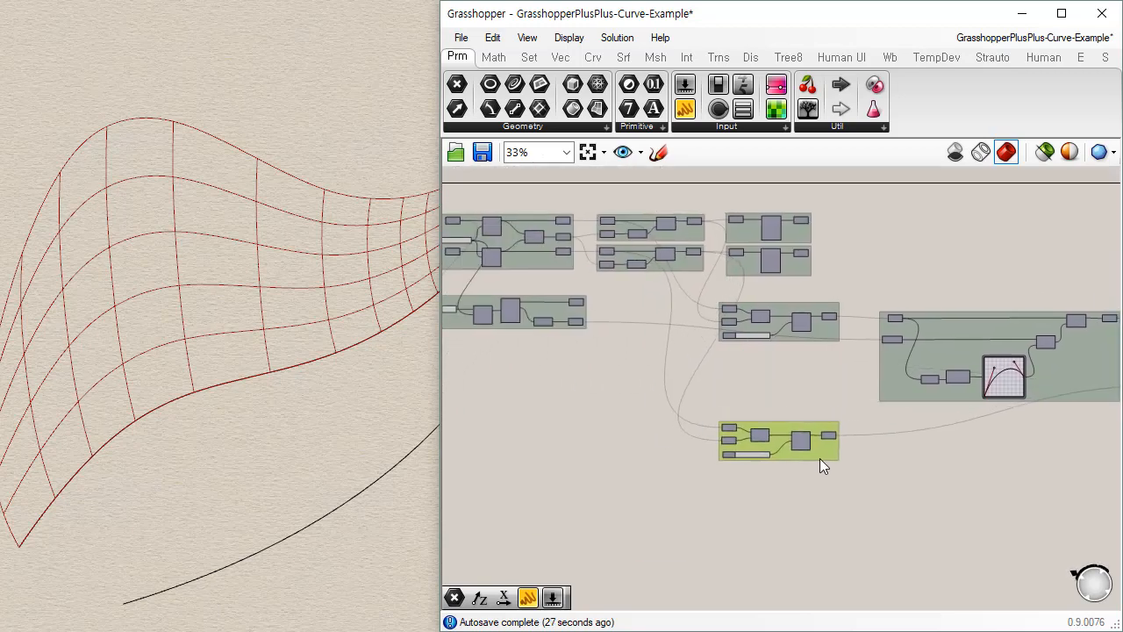
pyautogui.moveTo(986, 493); pyautogui.dragTo(738, 442, button='right')
pyautogui.moveTo(952, 347); pyautogui.dragTo(947, 401)
pyautogui.moveTo(1062, 367); pyautogui.dragTo(538, 476)
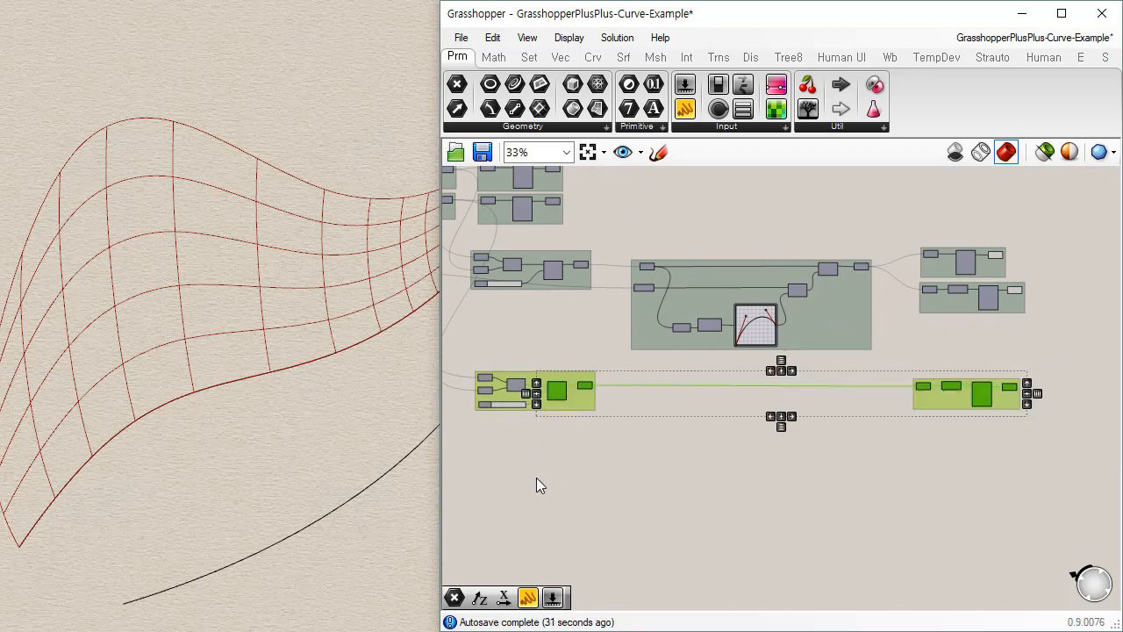
pyautogui.press('Delete')
pyautogui.moveTo(539, 348); pyautogui.dragTo(464, 439)
pyautogui.press('Delete')
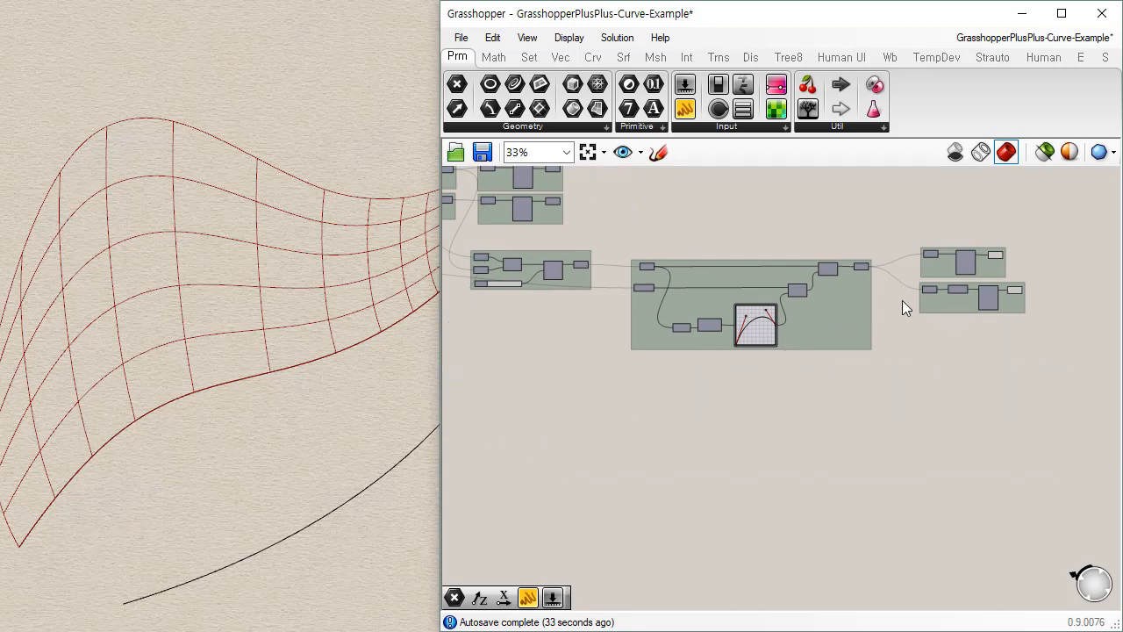
# Move the Perp Frames group next to the remaining line-division group
pyautogui.moveTo(545, 357); pyautogui.dragTo(836, 448, button='right')
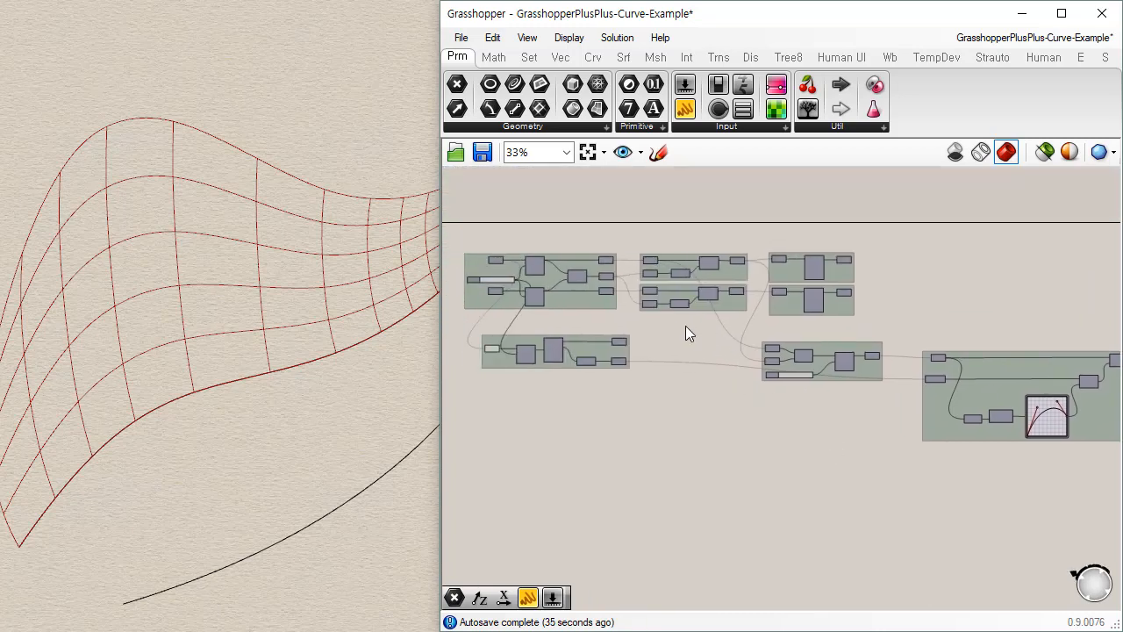
pyautogui.moveTo(595, 355); pyautogui.dragTo(679, 366)
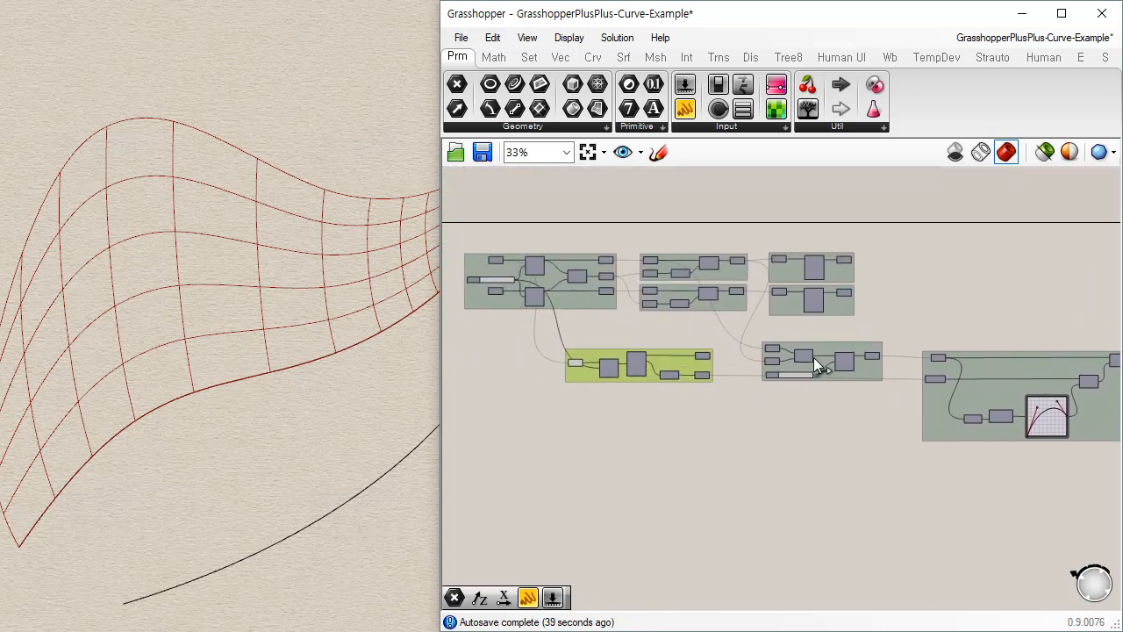
# Examine how the moved points feed the line-division group and how the Graph Mapper group passes on its displaced points
pyautogui.scroll(3, 813, 357)
pyautogui.moveTo(651, 335); pyautogui.dragTo(804, 429, button='right')
pyautogui.scroll(-1, 804, 207)
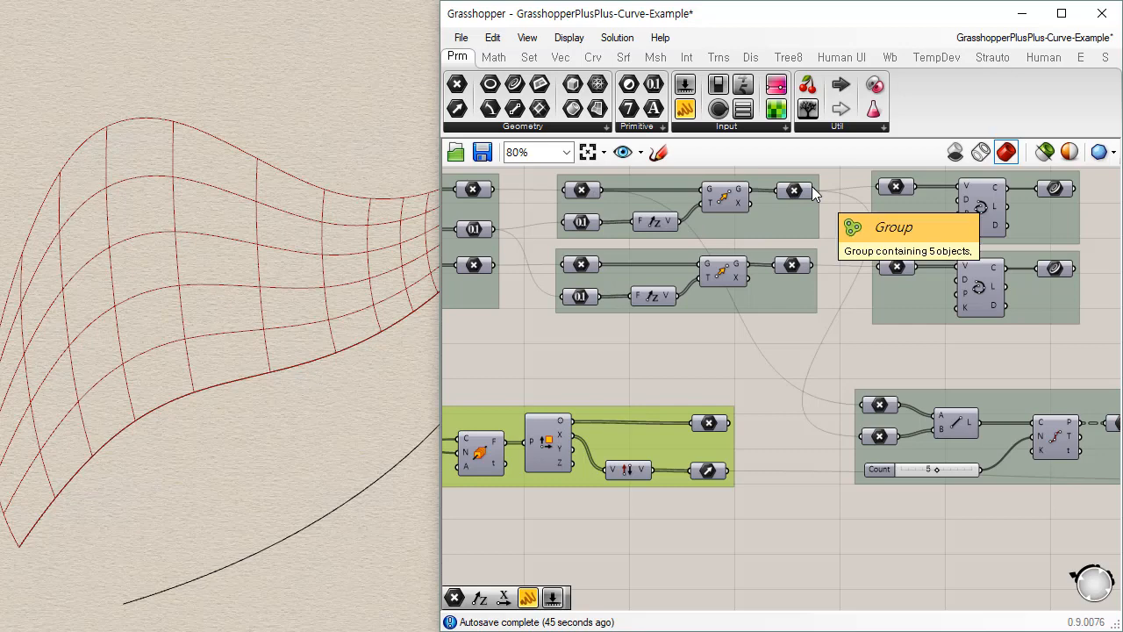
pyautogui.moveTo(784, 187)
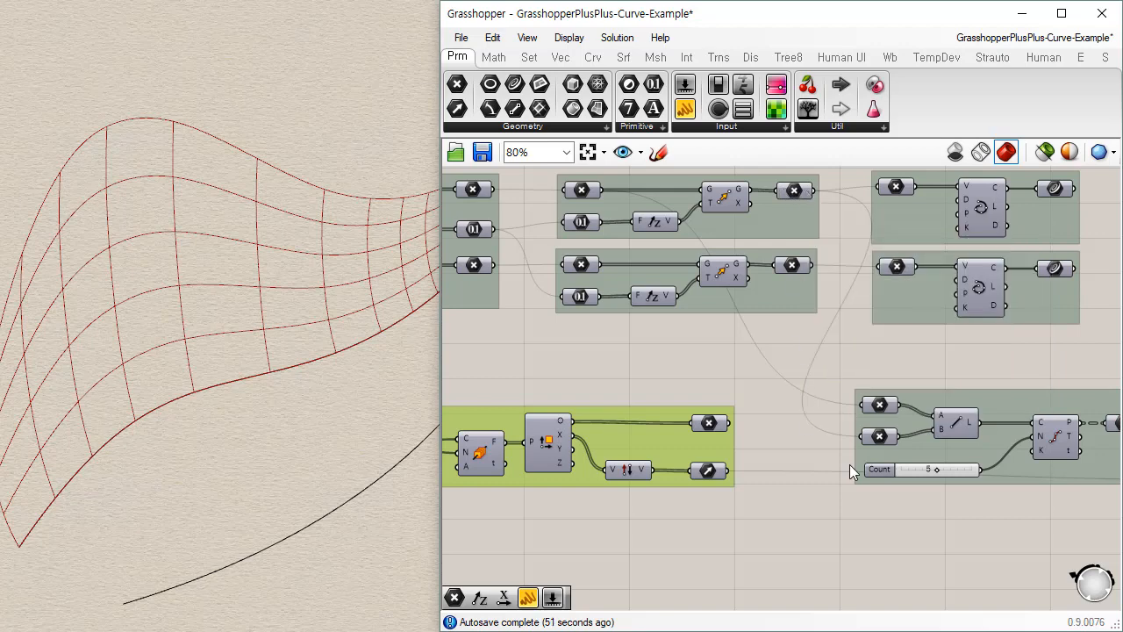
pyautogui.moveTo(844, 457); pyautogui.dragTo(742, 397, button='right')
pyautogui.scroll(-3, 867, 470)
pyautogui.moveTo(910, 496); pyautogui.dragTo(769, 443, button='right')
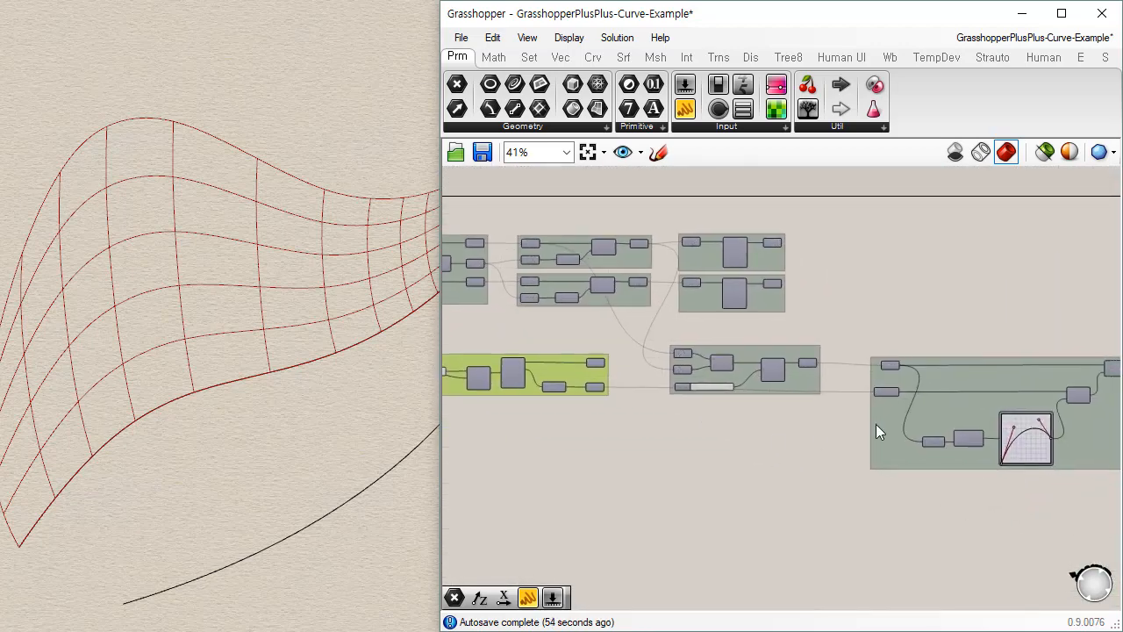
pyautogui.moveTo(878, 430); pyautogui.dragTo(746, 401, button='right')
pyautogui.scroll(3, 976, 362)
pyautogui.moveTo(1033, 345)
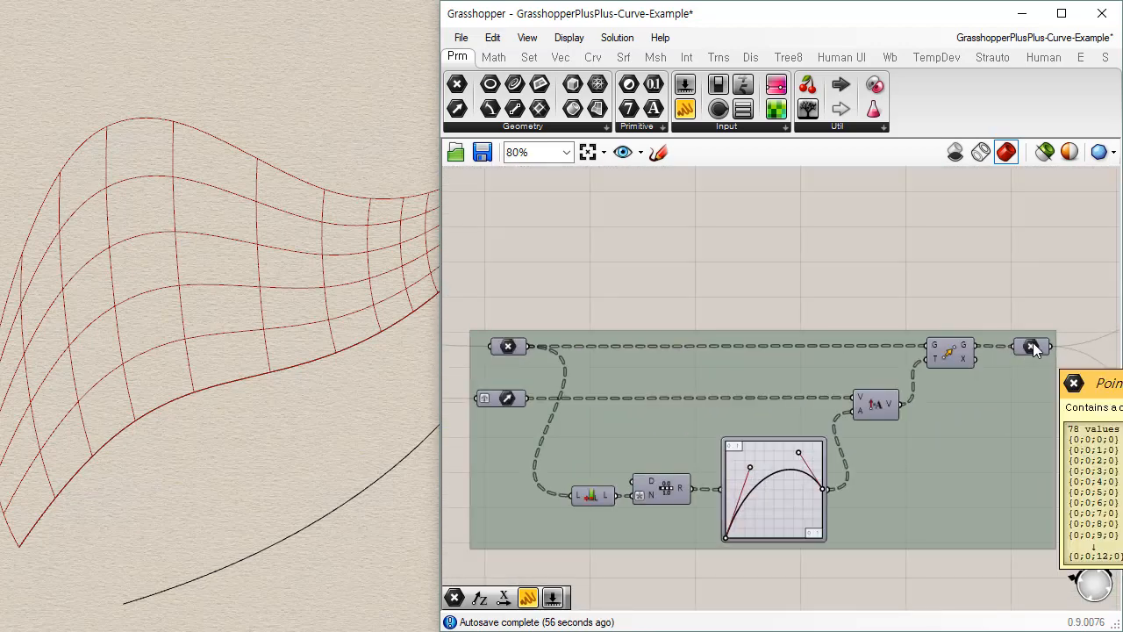
pyautogui.scroll(-4, 1011, 399)
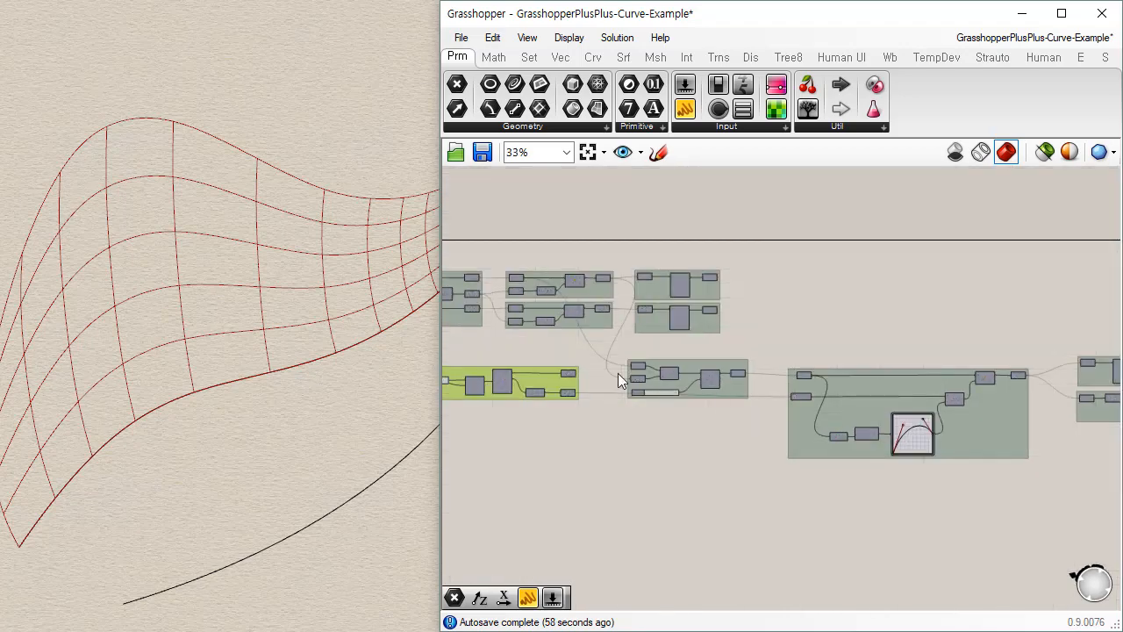
pyautogui.scroll(4, 618, 379)
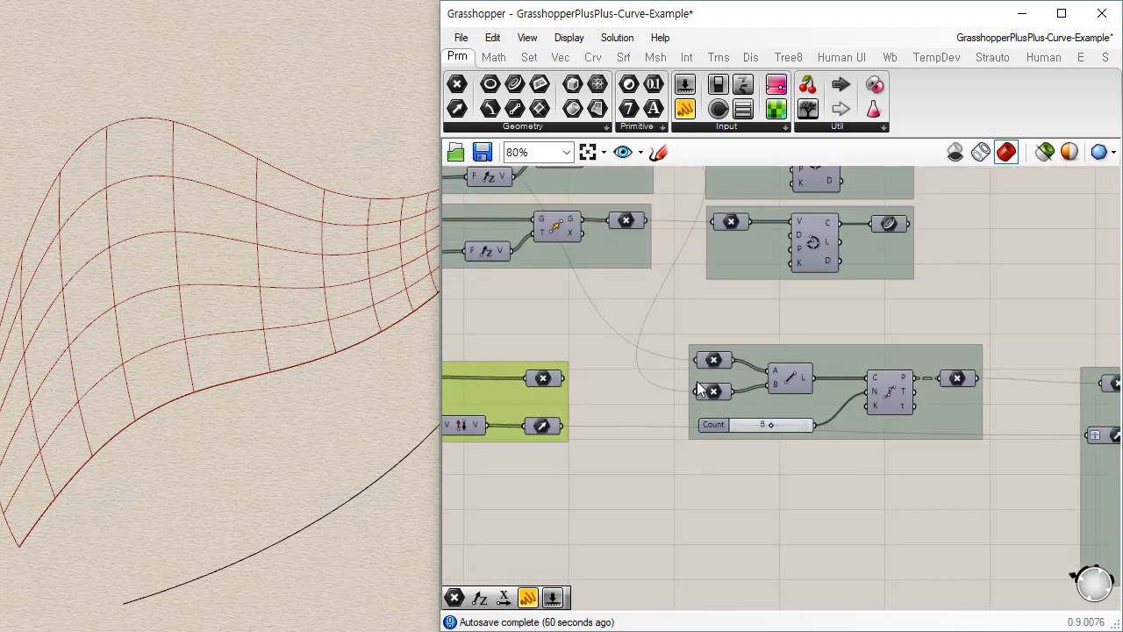
pyautogui.scroll(-4, 699, 395)
pyautogui.moveTo(670, 380); pyautogui.dragTo(675, 348, button='right')
# Connect the frame origin points to the upper point parameter of the line-division group, replacing its existing wire
pyautogui.scroll(3, 667, 291)
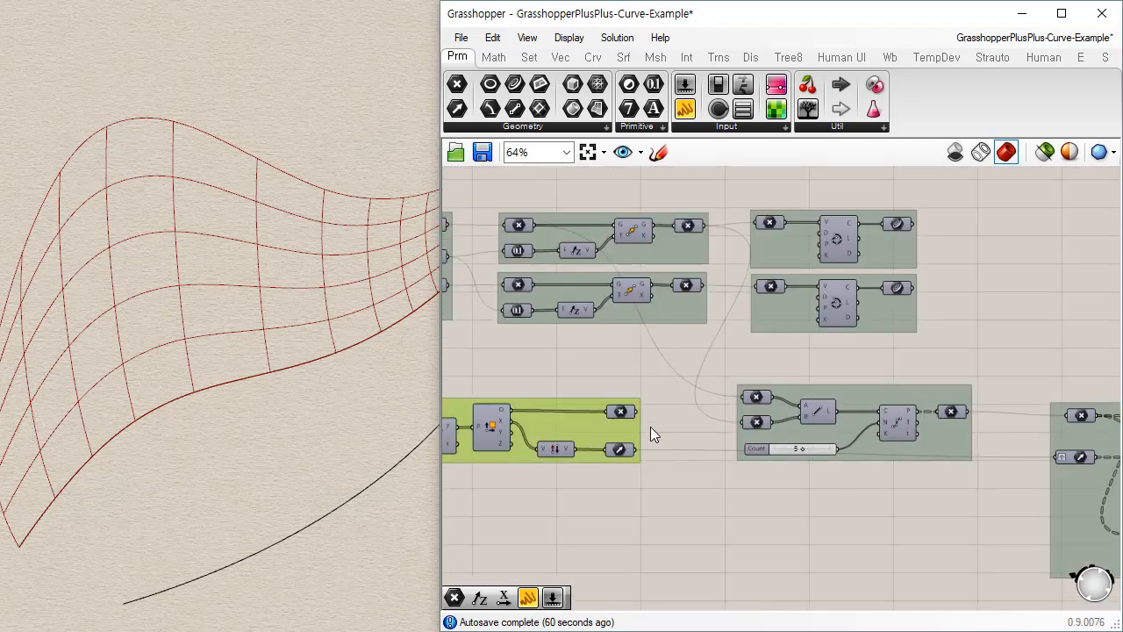
pyautogui.click(663, 391)
pyautogui.moveTo(623, 409); pyautogui.dragTo(739, 400)
pyautogui.click(771, 480)
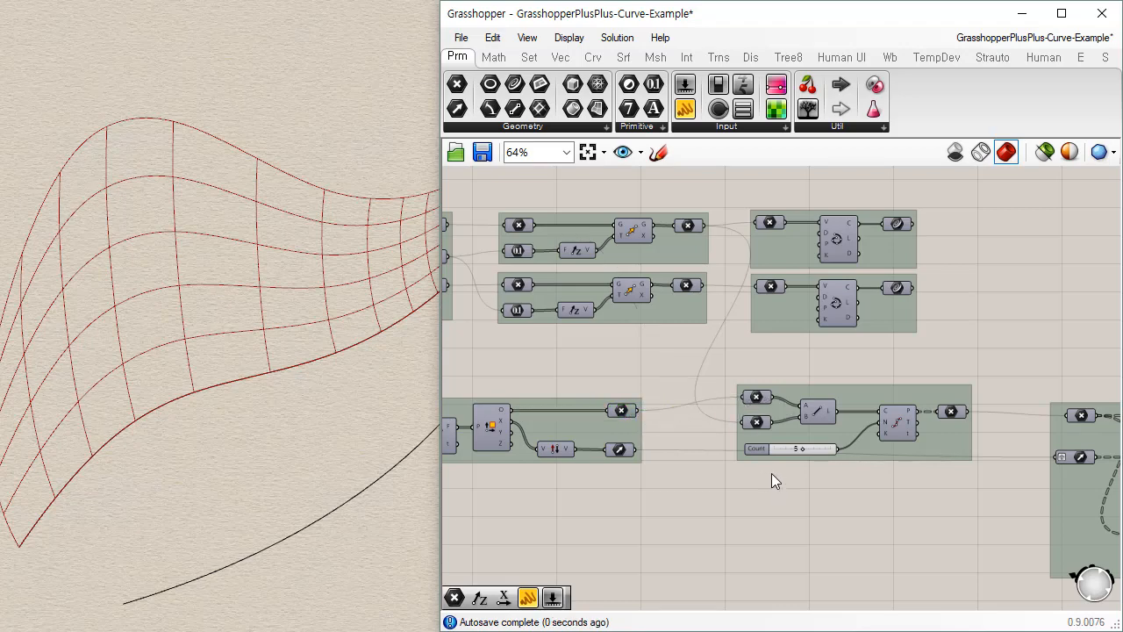
# Shift the line-division and Graph Mapper groups away from the Perp Frames group to open a wide gap between them
pyautogui.scroll(-5, 762, 399)
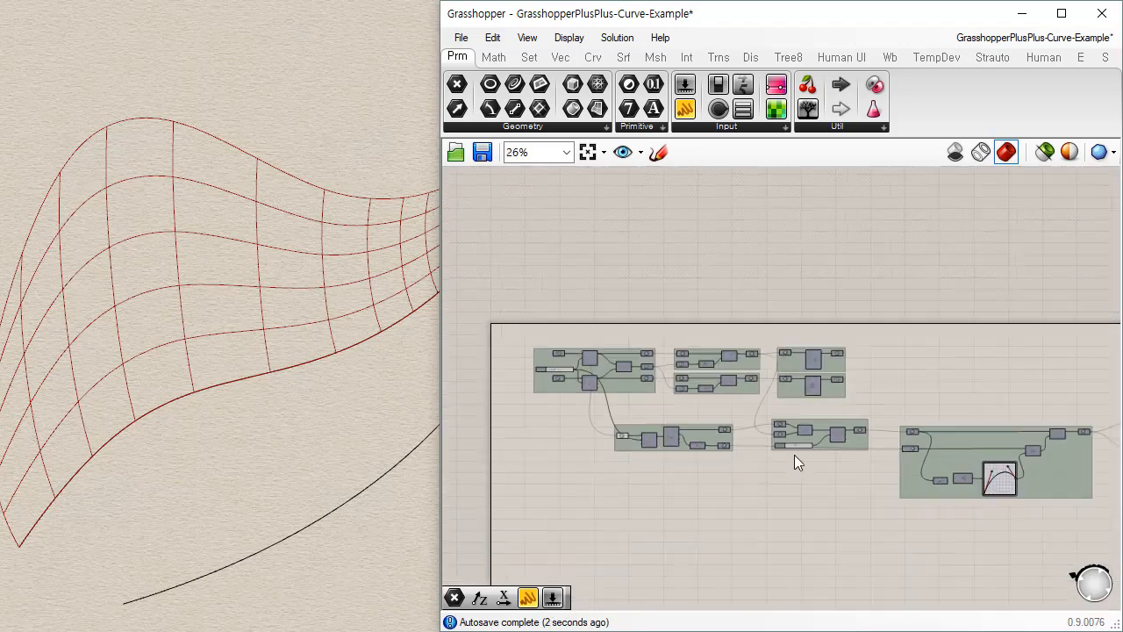
pyautogui.moveTo(999, 501); pyautogui.dragTo(663, 365)
pyautogui.click(543, 408)
pyautogui.moveTo(543, 408); pyautogui.dragTo(744, 394, button='right')
pyautogui.scroll(5, 596, 321)
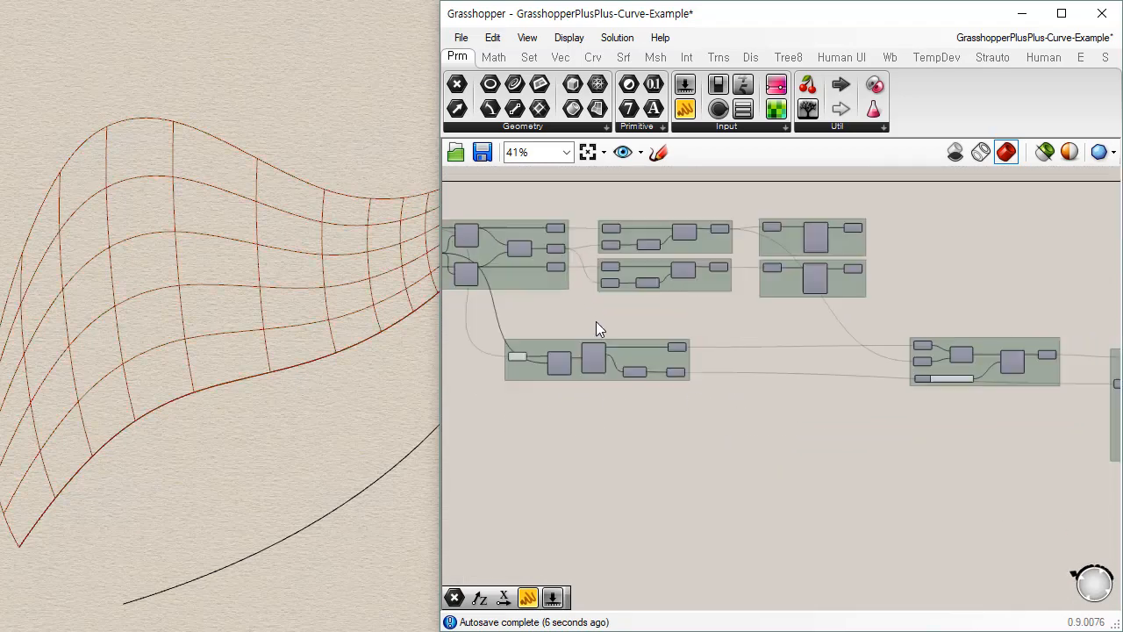
pyautogui.moveTo(671, 369); pyautogui.dragTo(657, 371)
pyautogui.scroll(-5, 715, 362)
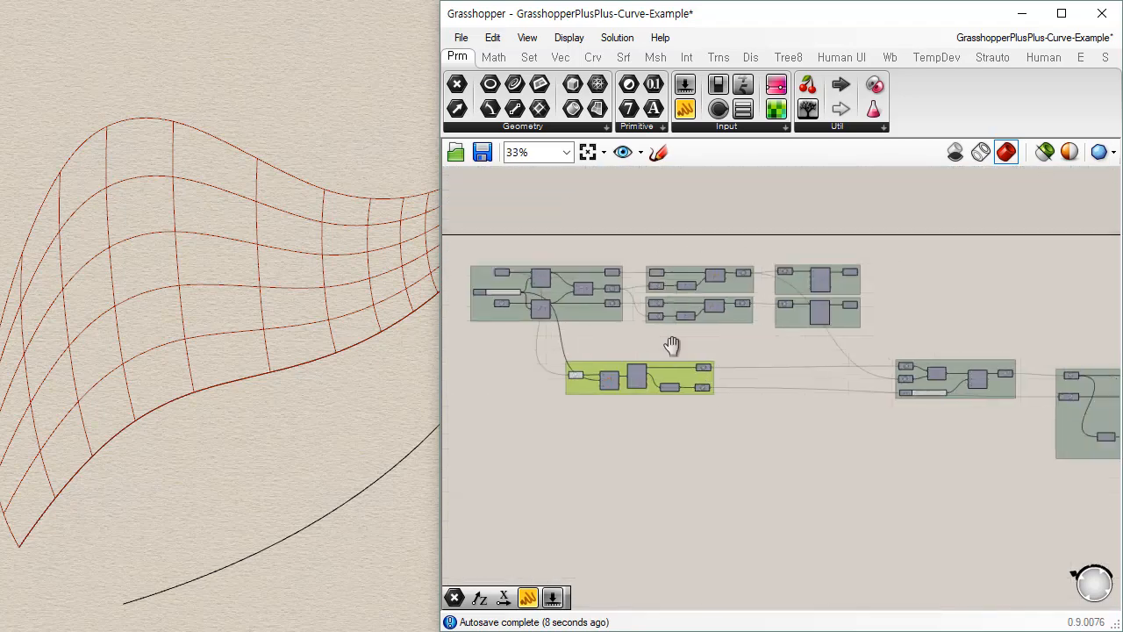
# Duplicate the first group that divides the two curves and place the copy below the Perp Frames group
pyautogui.moveTo(614, 346); pyautogui.dragTo(760, 321, button='right')
pyautogui.moveTo(574, 220); pyautogui.dragTo(769, 331)
pyautogui.hotkey('ctrl', 'c')
pyautogui.hotkey('ctrl', 'v')
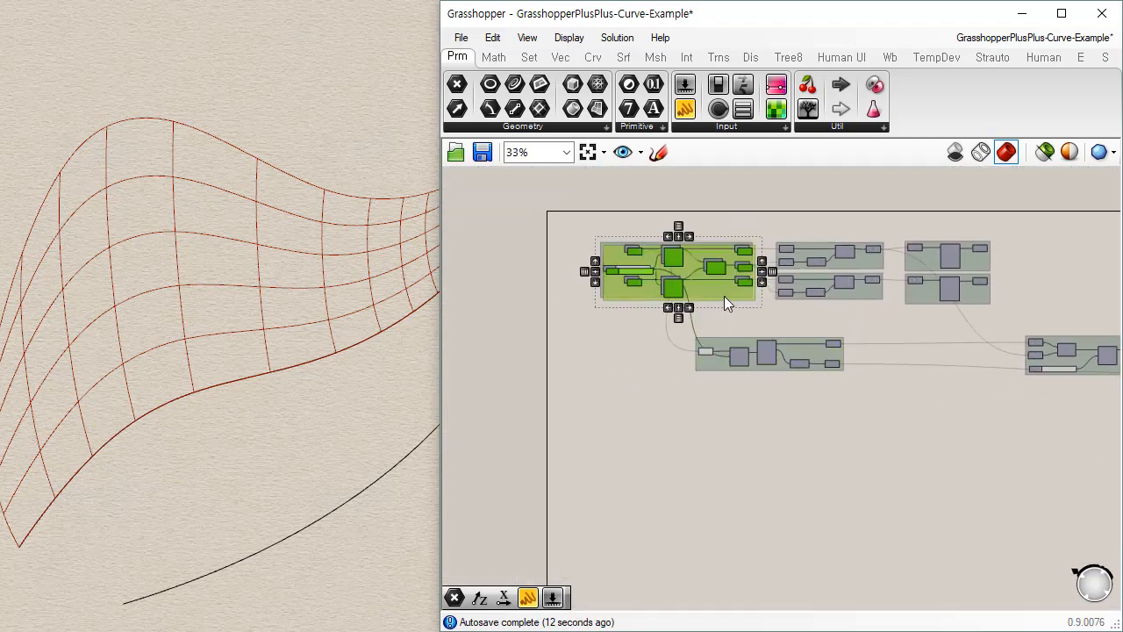
pyautogui.moveTo(725, 296); pyautogui.dragTo(707, 427)
pyautogui.click(749, 379)
# Move the Perp Frames group further downstream and bring the copied curve-division group close beneath it
pyautogui.scroll(5, 696, 359)
pyautogui.moveTo(672, 354); pyautogui.dragTo(794, 350)
pyautogui.moveTo(593, 458); pyautogui.dragTo(750, 369, button='right')
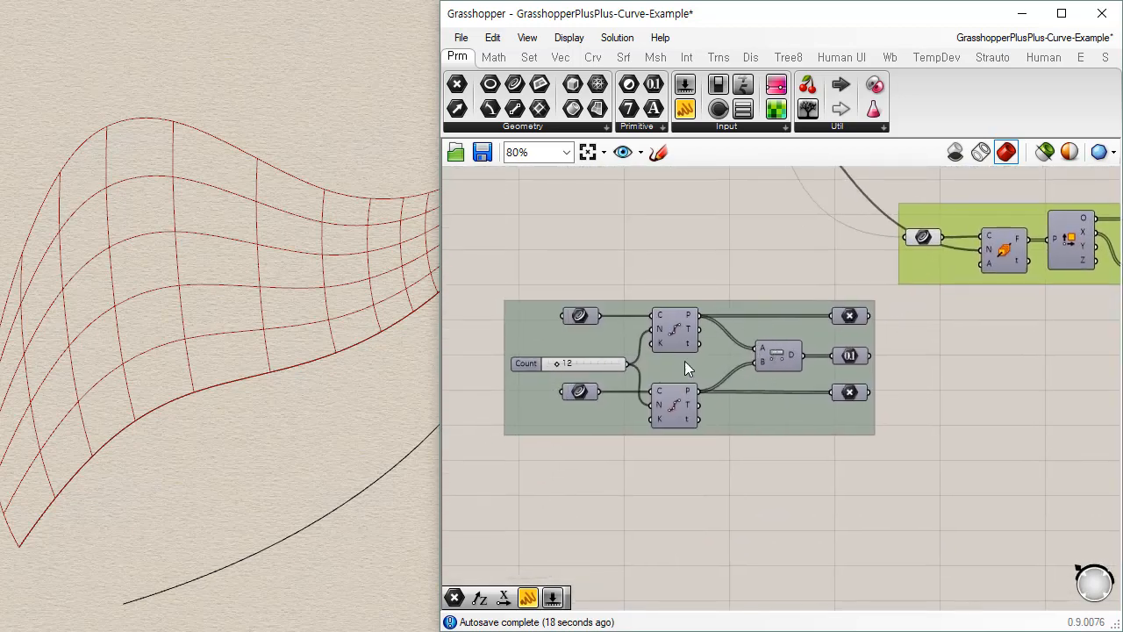
pyautogui.moveTo(743, 402); pyautogui.dragTo(927, 396)
pyautogui.click(923, 469)
pyautogui.moveTo(923, 470); pyautogui.dragTo(698, 477, button='right')
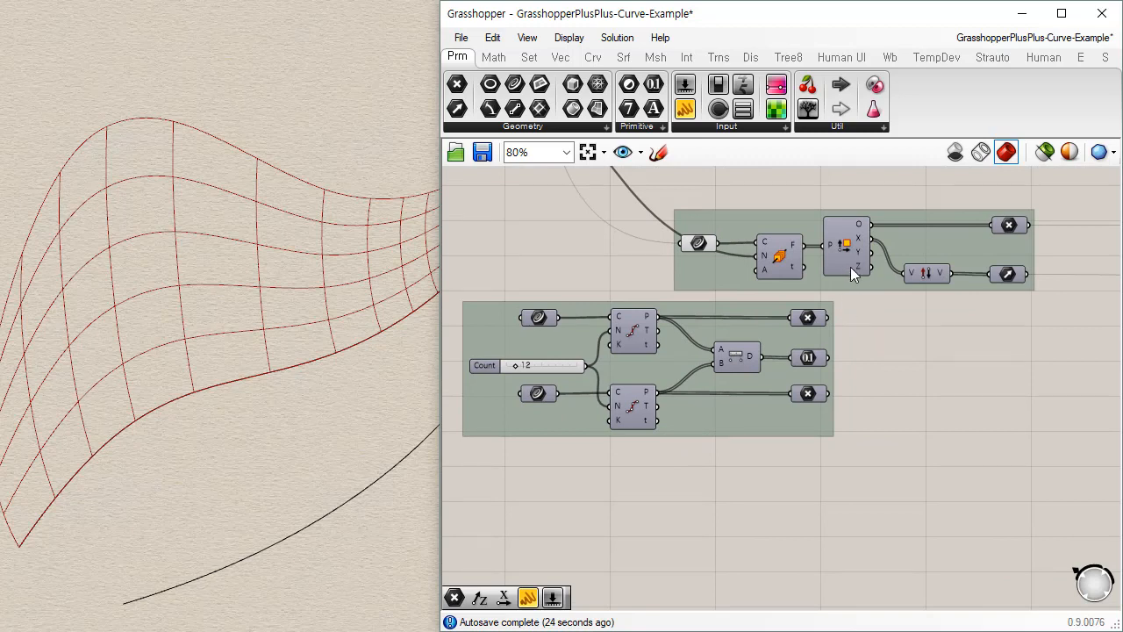
# Widen the Grasshopper window over the Rhino viewport and nudge the copied curve-division group slightly lower
pyautogui.moveTo(586, 270); pyautogui.dragTo(673, 492)
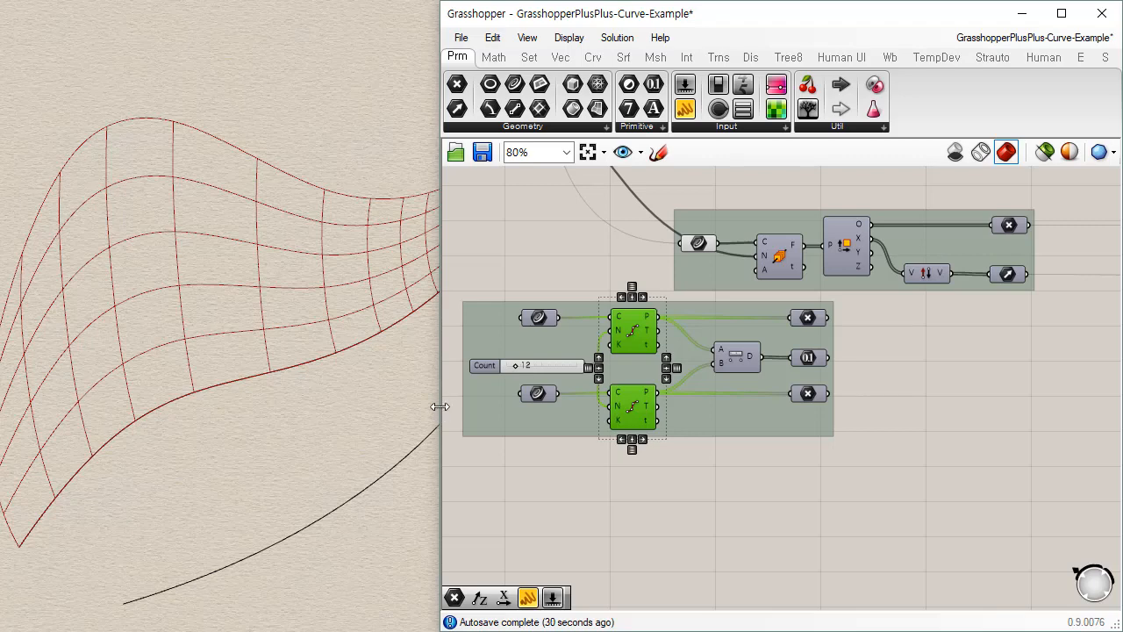
pyautogui.moveTo(441, 406); pyautogui.dragTo(181, 400)
pyautogui.click(360, 469)
pyautogui.moveTo(360, 461); pyautogui.dragTo(536, 495, button='right')
pyautogui.moveTo(648, 432)
pyautogui.mouseDown()
pyautogui.moveTo(697, 451)
pyautogui.moveTo(657, 448)
pyautogui.mouseUp()
pyautogui.scroll(-4, 631, 482)
pyautogui.moveTo(562, 452)
pyautogui.mouseDown()
pyautogui.moveTo(508, 371)
pyautogui.moveTo(556, 451)
pyautogui.mouseUp()
pyautogui.scroll(5, 553, 451)
# Remove the group frame around the copied components and delete the two copied Divide Curve components
pyautogui.moveTo(471, 326); pyautogui.dragTo(586, 616)
pyautogui.moveTo(677, 514); pyautogui.dragTo(899, 481)
pyautogui.press('Delete')
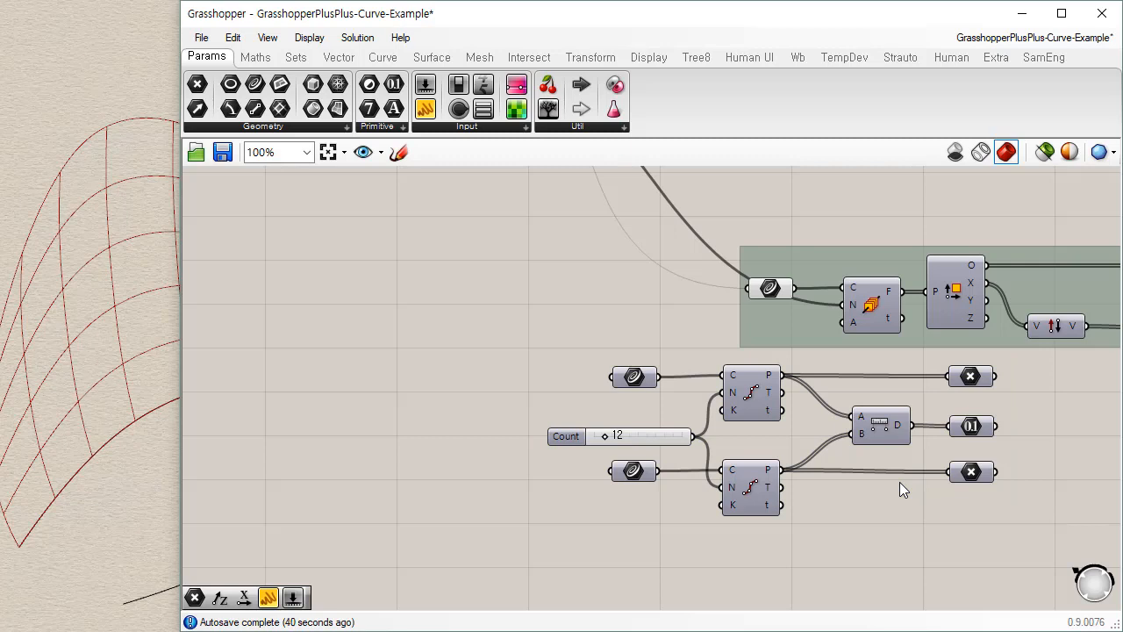
pyautogui.moveTo(680, 347); pyautogui.dragTo(836, 563)
pyautogui.press('Delete')
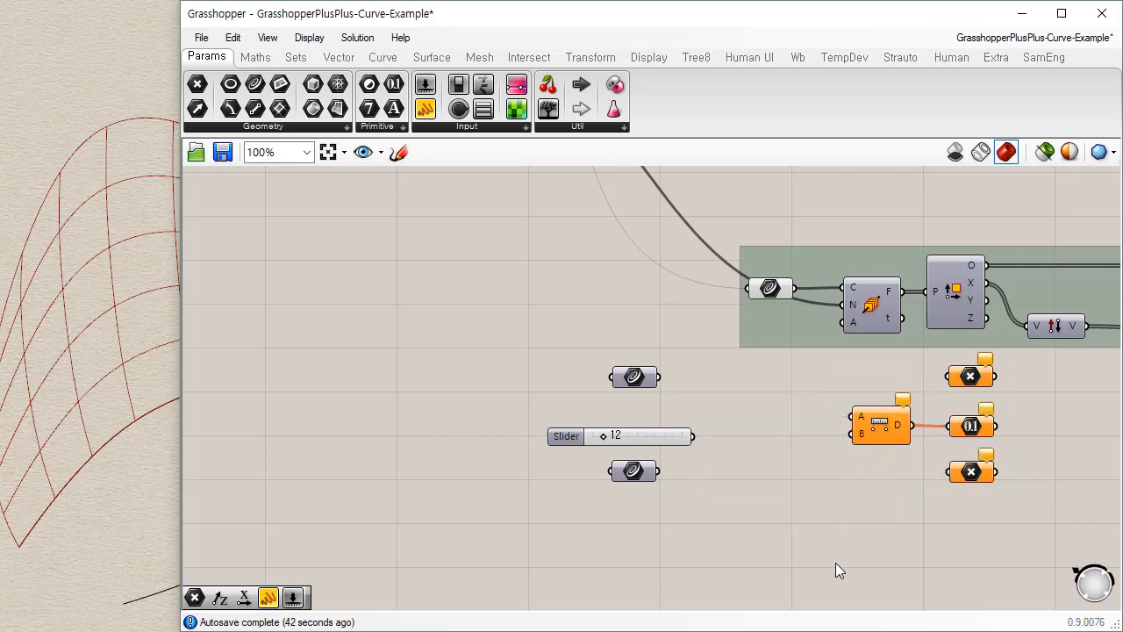
pyautogui.moveTo(878, 463); pyautogui.dragTo(678, 428, button='right')
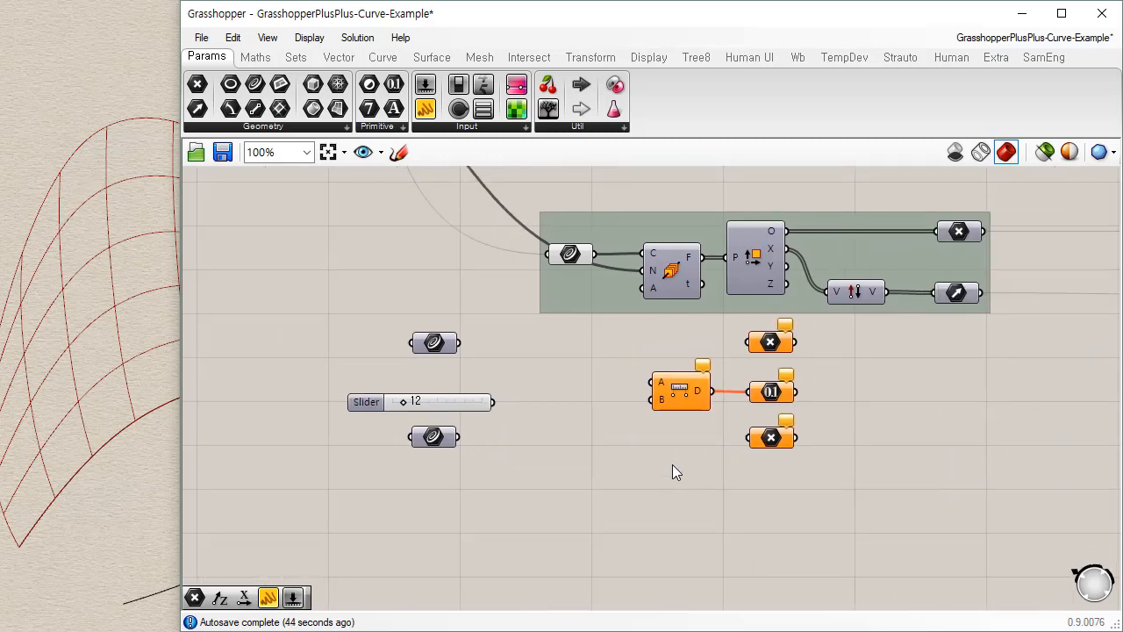
pyautogui.moveTo(489, 264); pyautogui.dragTo(544, 339, button='right')
pyautogui.moveTo(324, 190); pyautogui.dragTo(394, 354, button='right')
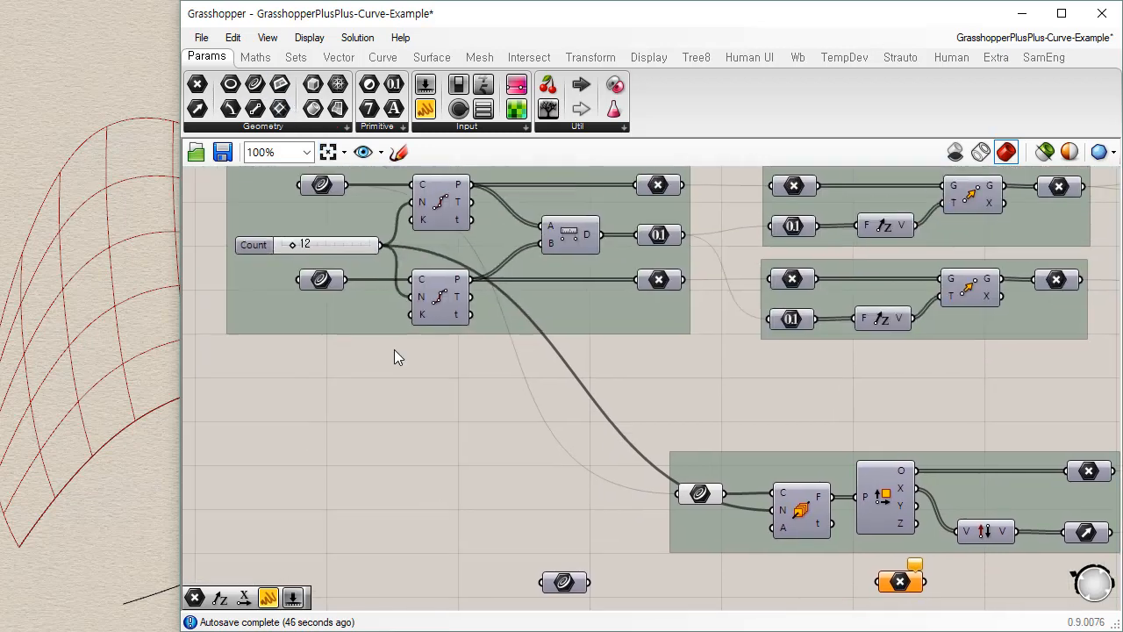
pyautogui.click(356, 248)
pyautogui.keyDown('alt'); pyautogui.moveTo(356, 250); pyautogui.dragTo(631, 606); pyautogui.keyUp('alt')
pyautogui.moveTo(625, 566); pyautogui.dragTo(600, 393, button='right')
pyautogui.press('Delete')
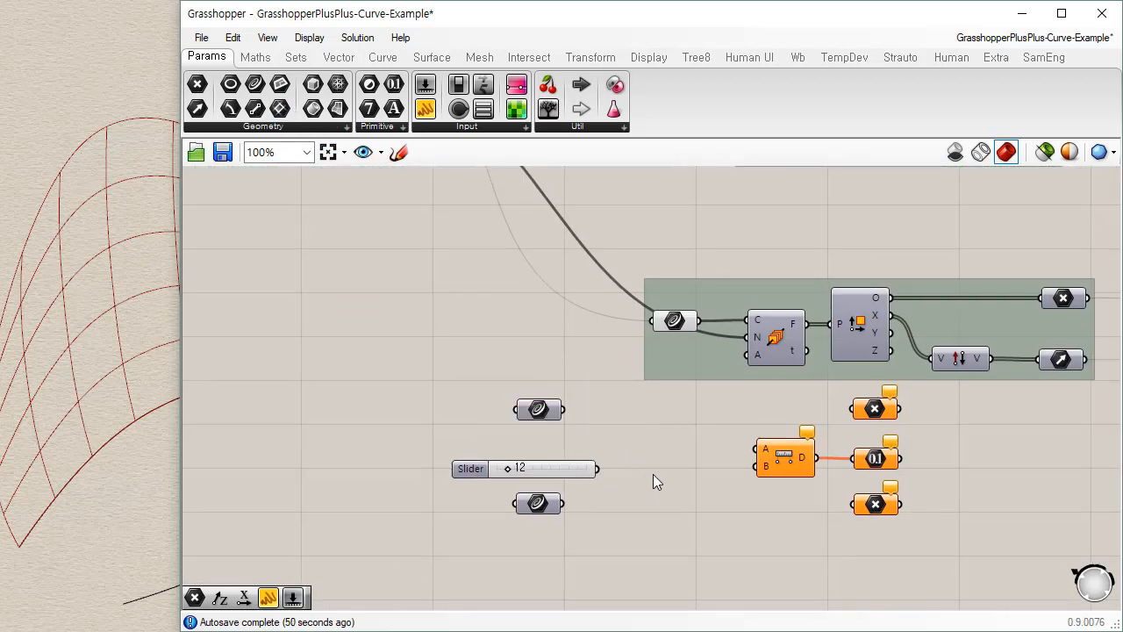
# Reposition the copied Distance component with its three output parameters, and the two Curve parameters with the slider, beneath the Perp Frames group
pyautogui.scroll(3, 690, 400)
pyautogui.moveTo(710, 427); pyautogui.dragTo(594, 382, button='right')
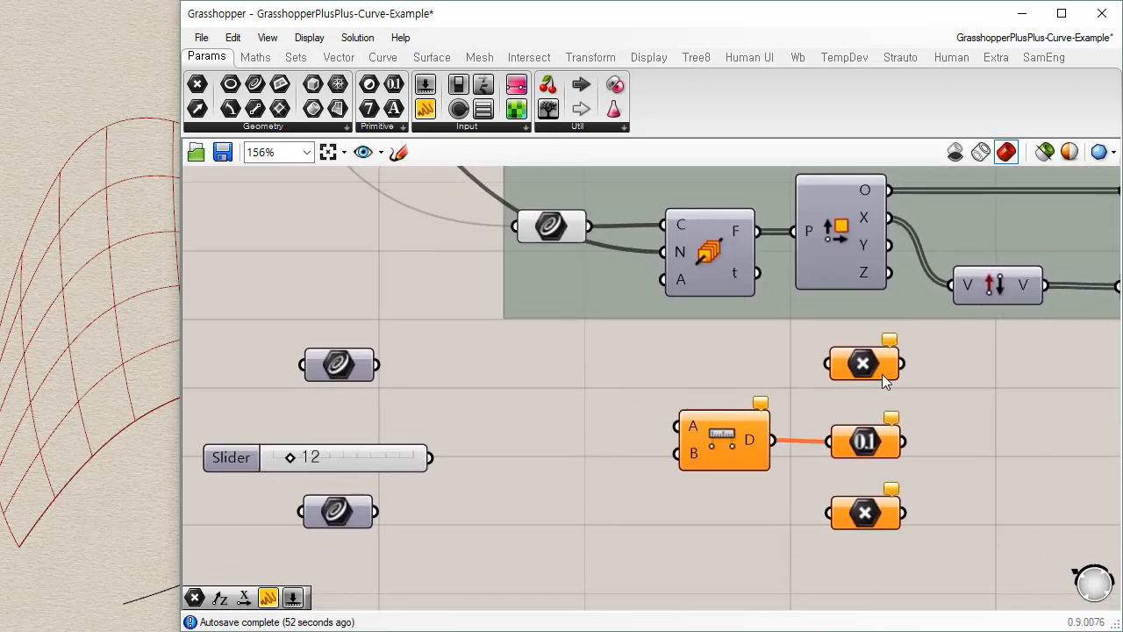
pyautogui.moveTo(951, 339); pyautogui.dragTo(644, 571)
pyautogui.scroll(-3, 694, 501)
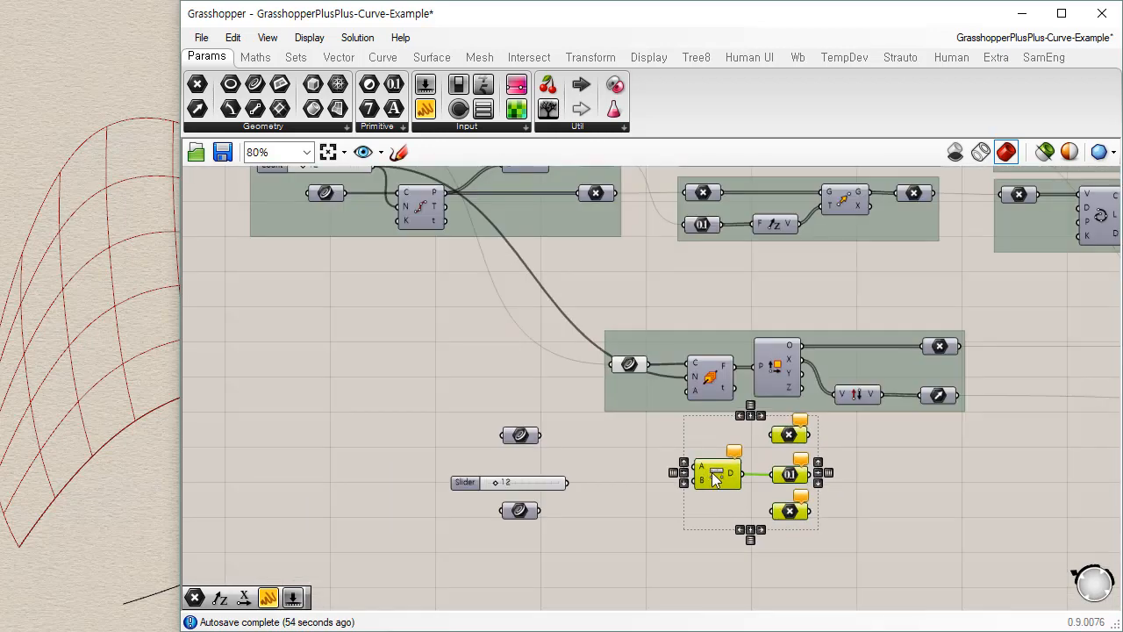
pyautogui.moveTo(714, 481); pyautogui.dragTo(870, 473)
pyautogui.moveTo(572, 404); pyautogui.dragTo(479, 566)
pyautogui.moveTo(528, 486); pyautogui.dragTo(637, 488)
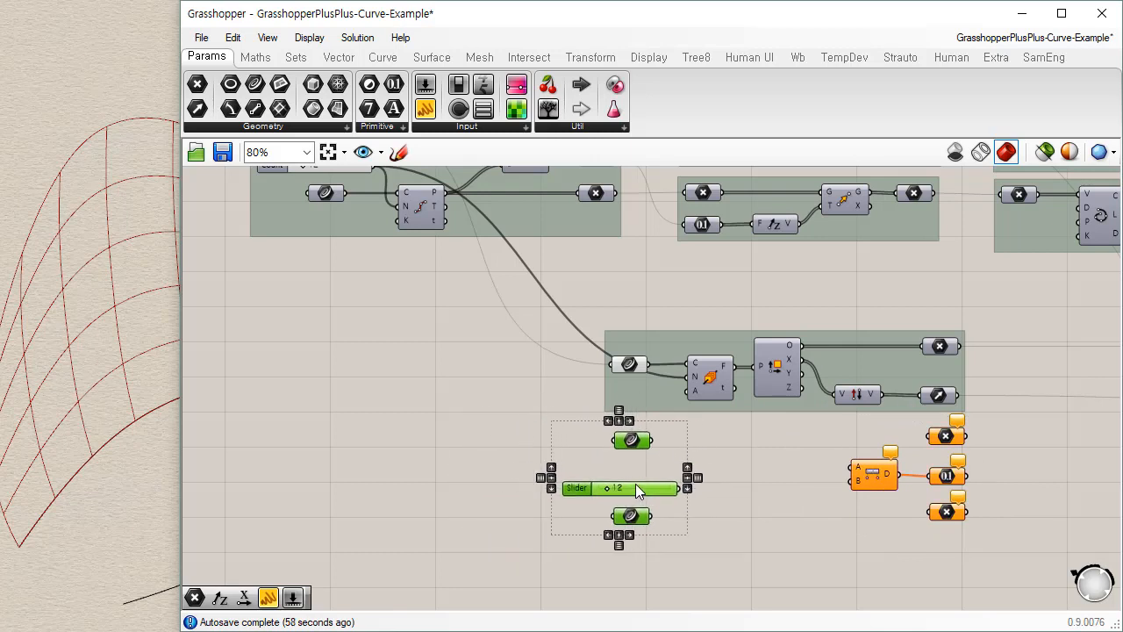
pyautogui.click(749, 477)
# Delete the Curve parameter in the Perp Frames group and connect the upper copied Curve parameter to the Perp Frames C input
pyautogui.click(630, 361)
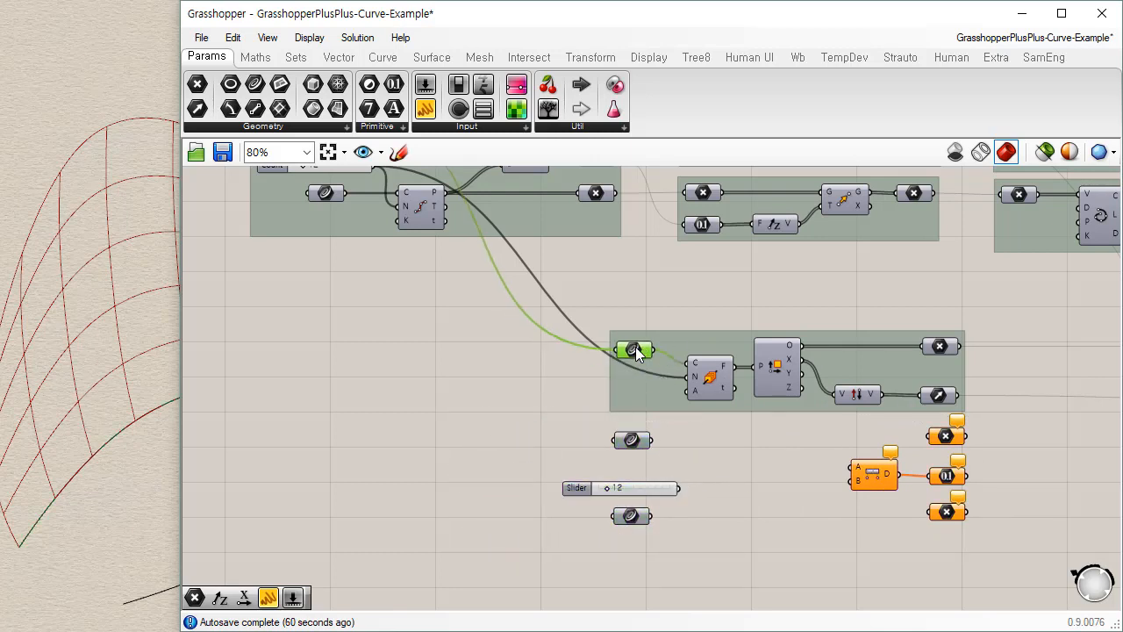
pyautogui.press('Delete')
pyautogui.moveTo(652, 439); pyautogui.dragTo(688, 363)
pyautogui.scroll(3, 721, 456)
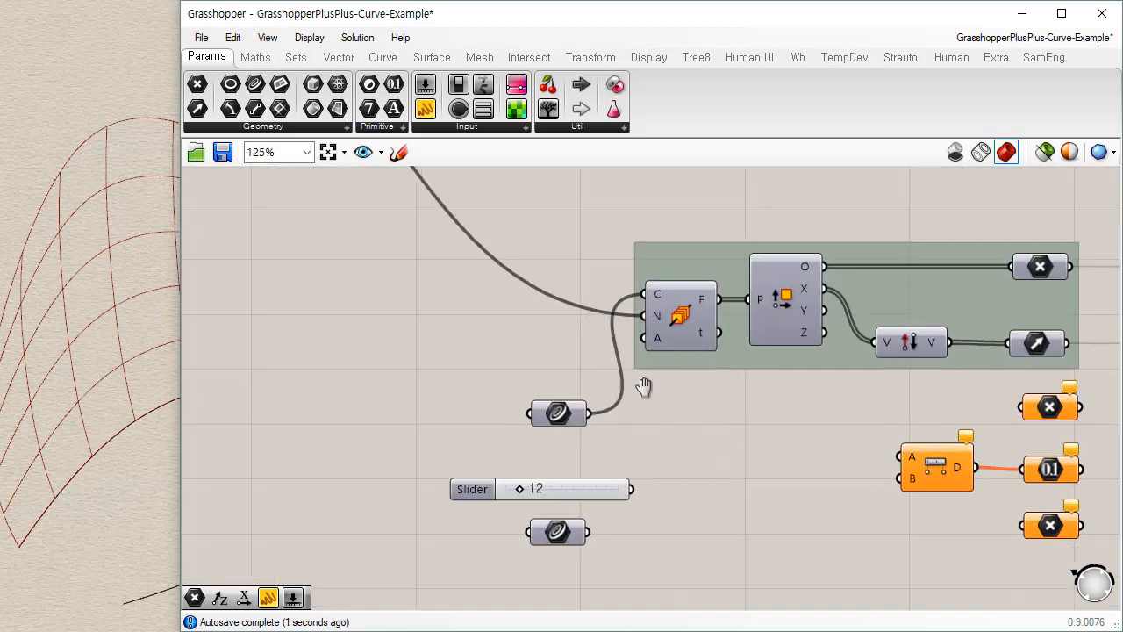
# Move the connected Curve parameter beside the Perp Frames C input and wire the slider set to 12 into its N input
pyautogui.moveTo(642, 389); pyautogui.dragTo(545, 316, button='right')
pyautogui.moveTo(475, 343); pyautogui.dragTo(457, 231)
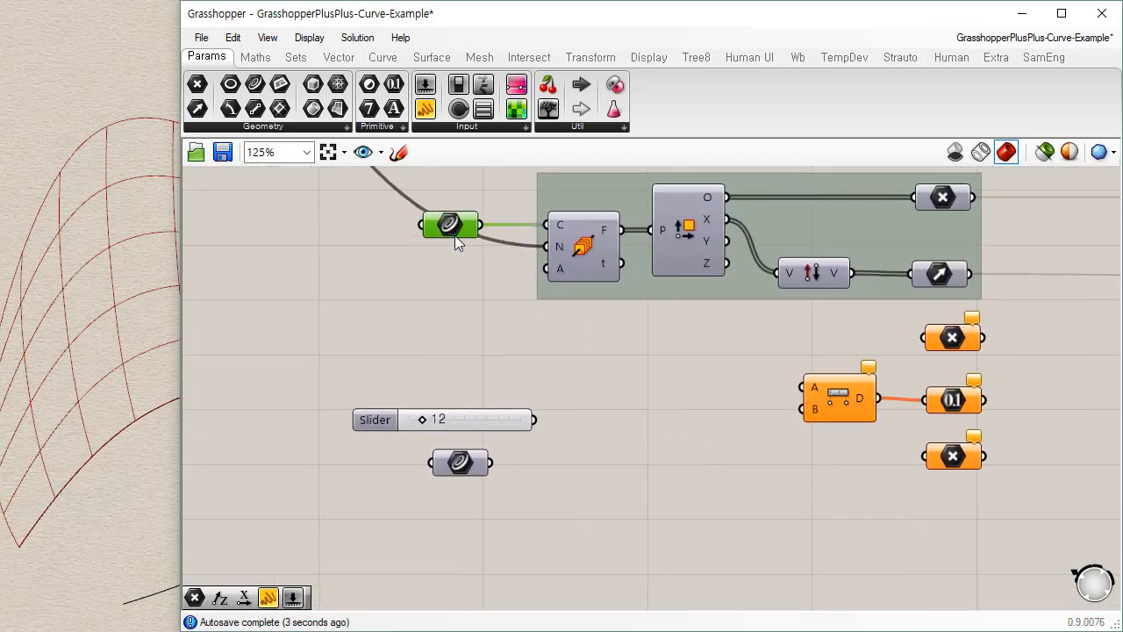
pyautogui.moveTo(557, 364); pyautogui.dragTo(341, 502)
pyautogui.moveTo(488, 419); pyautogui.dragTo(546, 246)
pyautogui.click(574, 386)
pyautogui.click(568, 333)
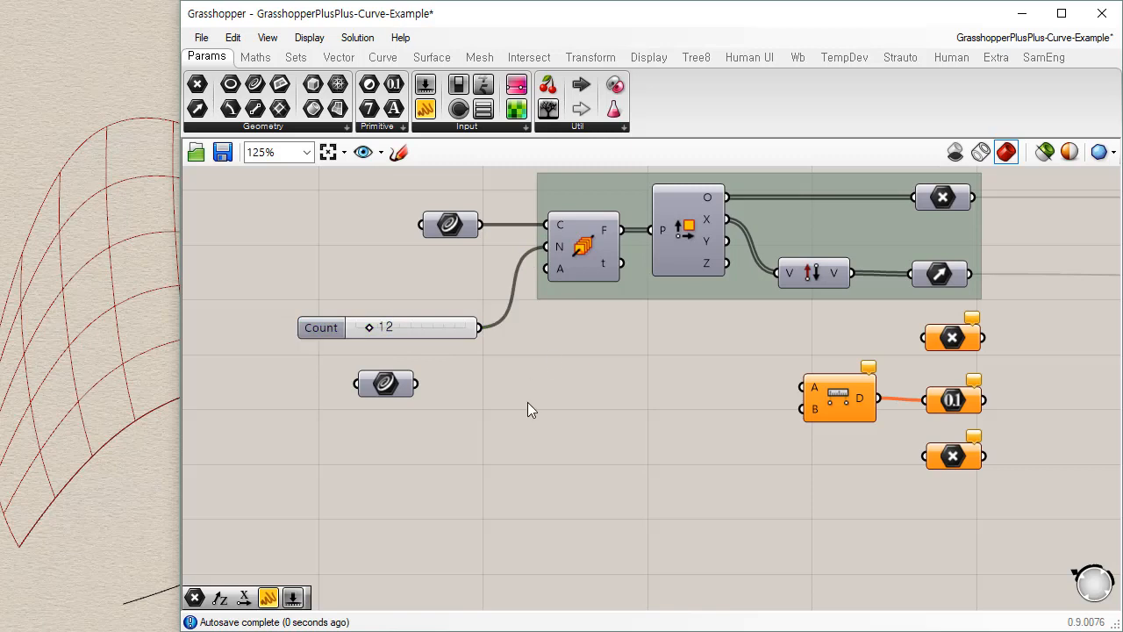
# Move the unconnected Curve parameter lower and place a duplicate of the Perp Frames group beneath the Distance component
pyautogui.scroll(-1, 528, 402)
pyautogui.moveTo(419, 392); pyautogui.dragTo(472, 507)
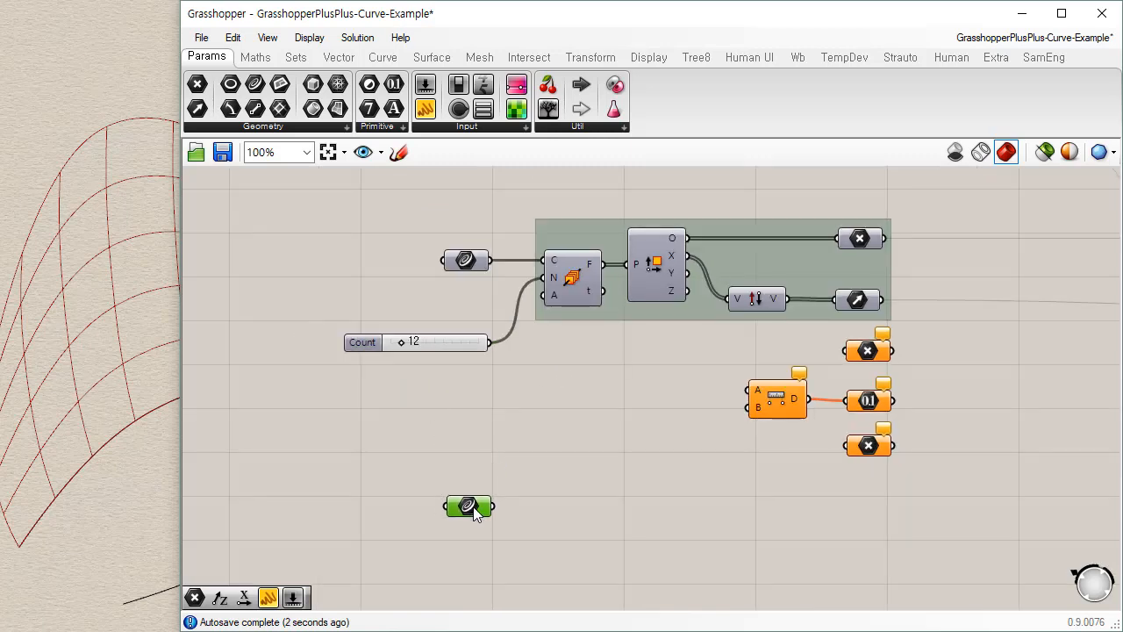
pyautogui.click(621, 332)
pyautogui.moveTo(504, 187); pyautogui.dragTo(935, 329)
pyautogui.hotkey('ctrl', 'c')
pyautogui.hotkey('ctrl', 'v')
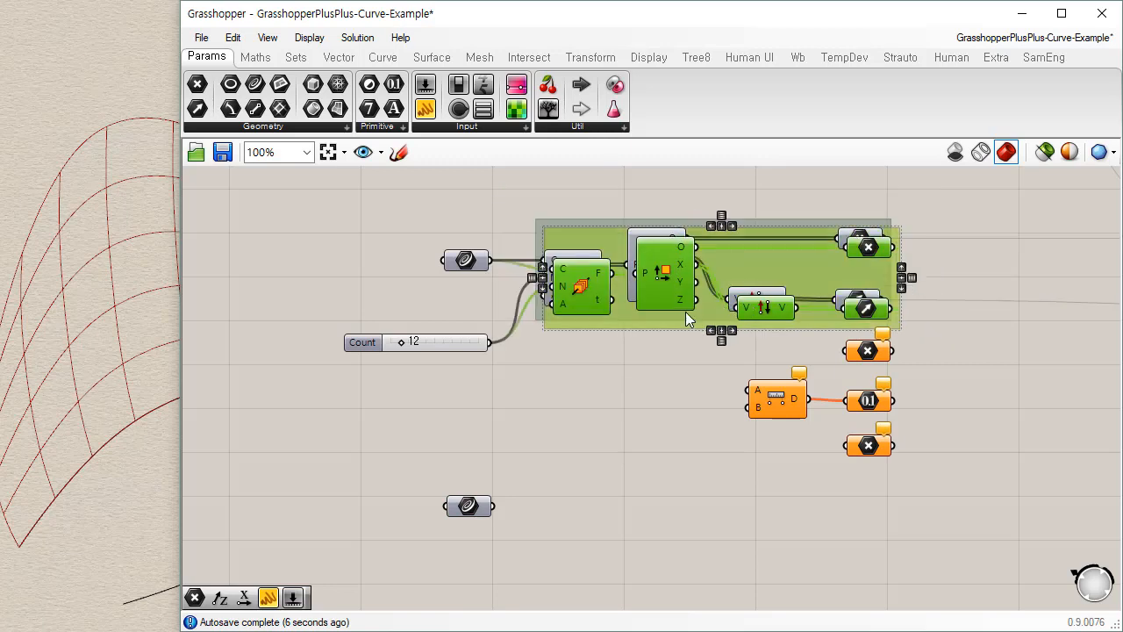
pyautogui.moveTo(734, 253); pyautogui.dragTo(721, 495)
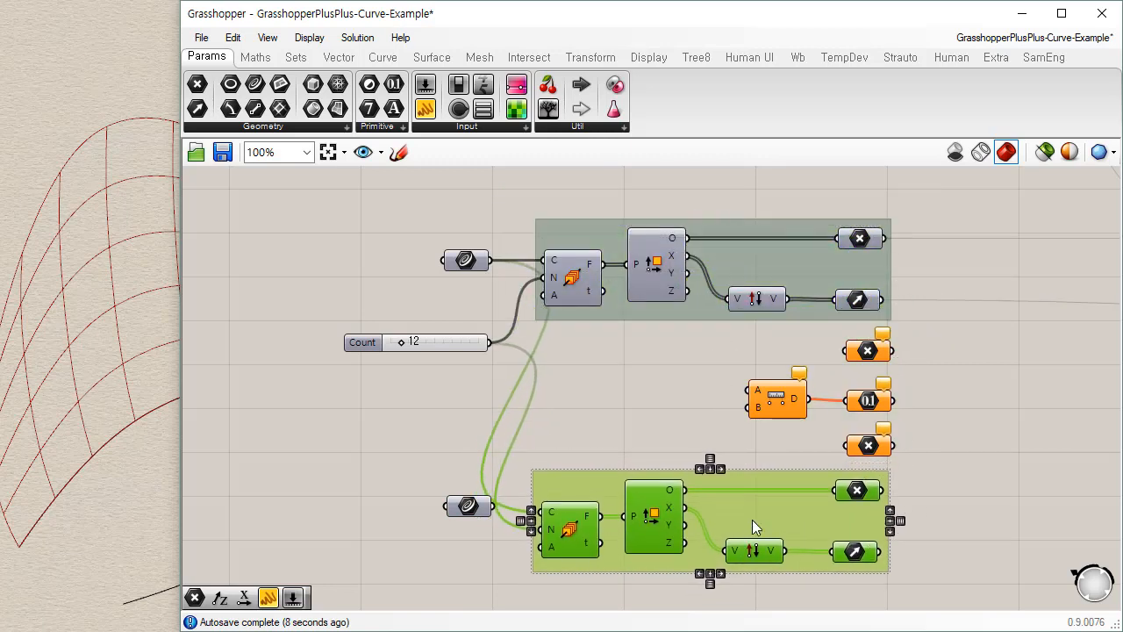
pyautogui.moveTo(806, 506)
pyautogui.mouseDown()
pyautogui.moveTo(828, 520)
pyautogui.moveTo(804, 515)
pyautogui.mouseUp()
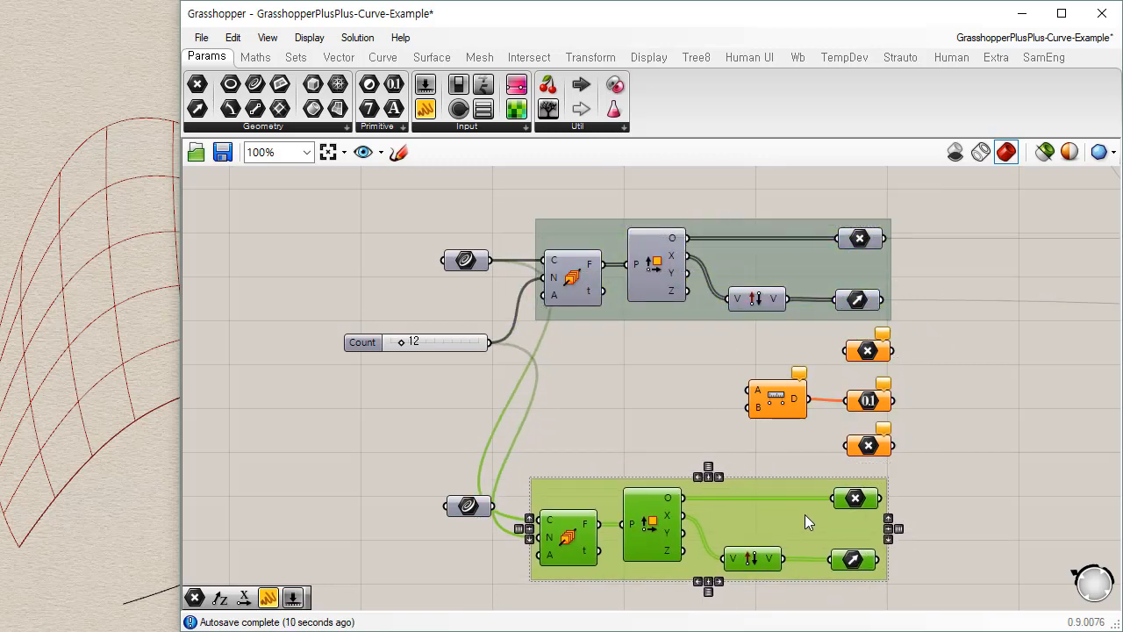
# Connect the lower Curve parameter to the copied Perp Frames C input and add each Curve parameter to its neighbouring group
pyautogui.click(596, 441)
pyautogui.moveTo(493, 506); pyautogui.dragTo(475, 522)
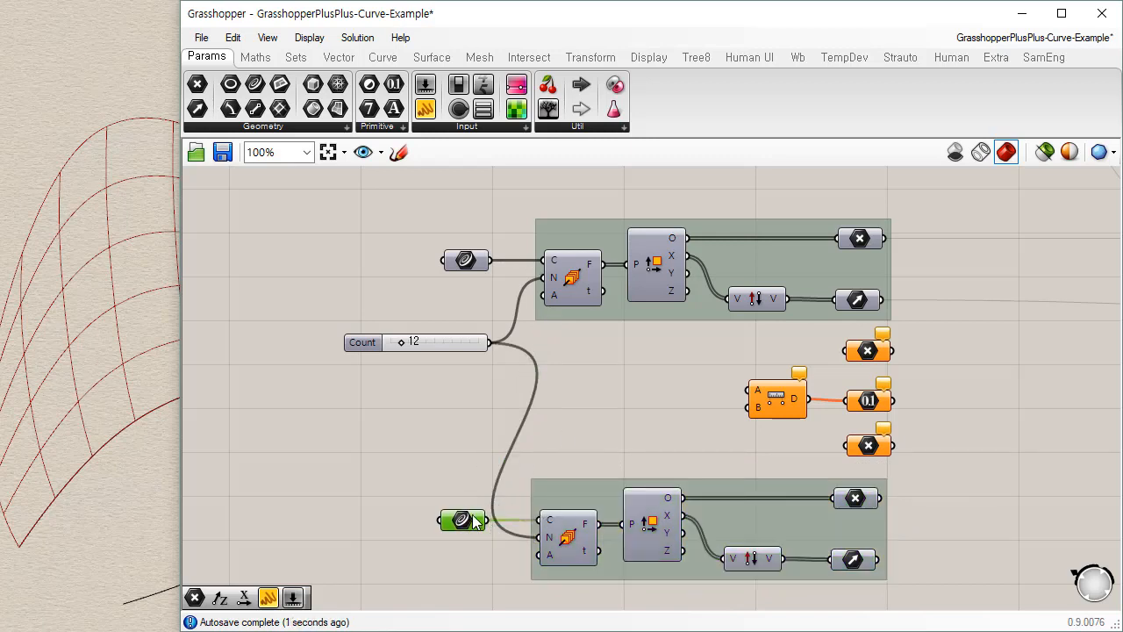
pyautogui.rightClick(576, 499)
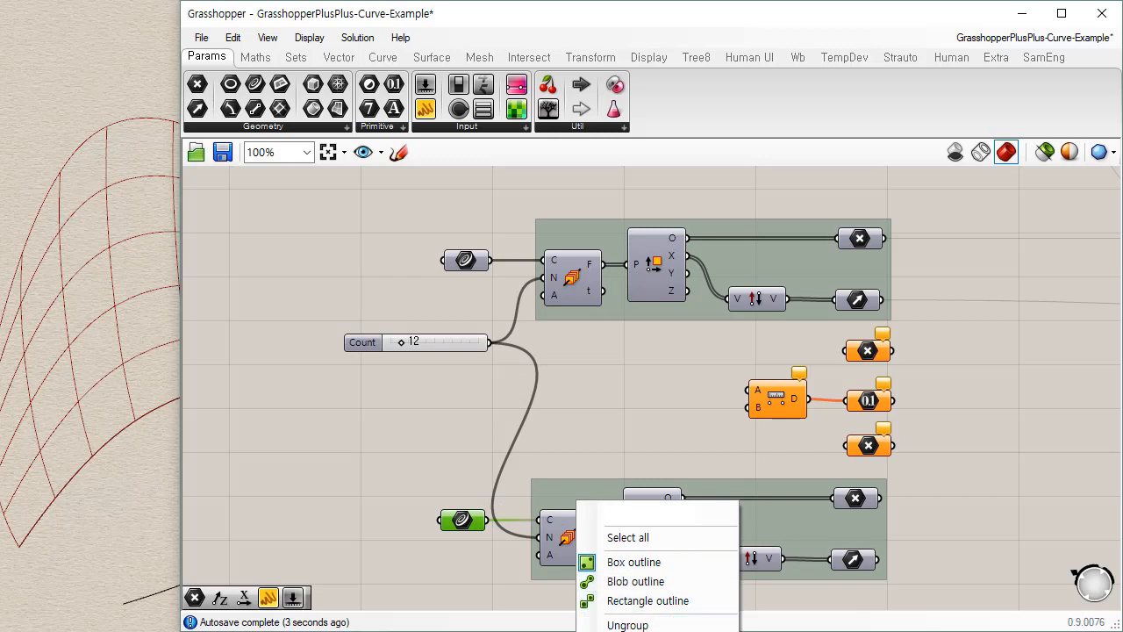
pyautogui.click(639, 631)
pyautogui.click(468, 256)
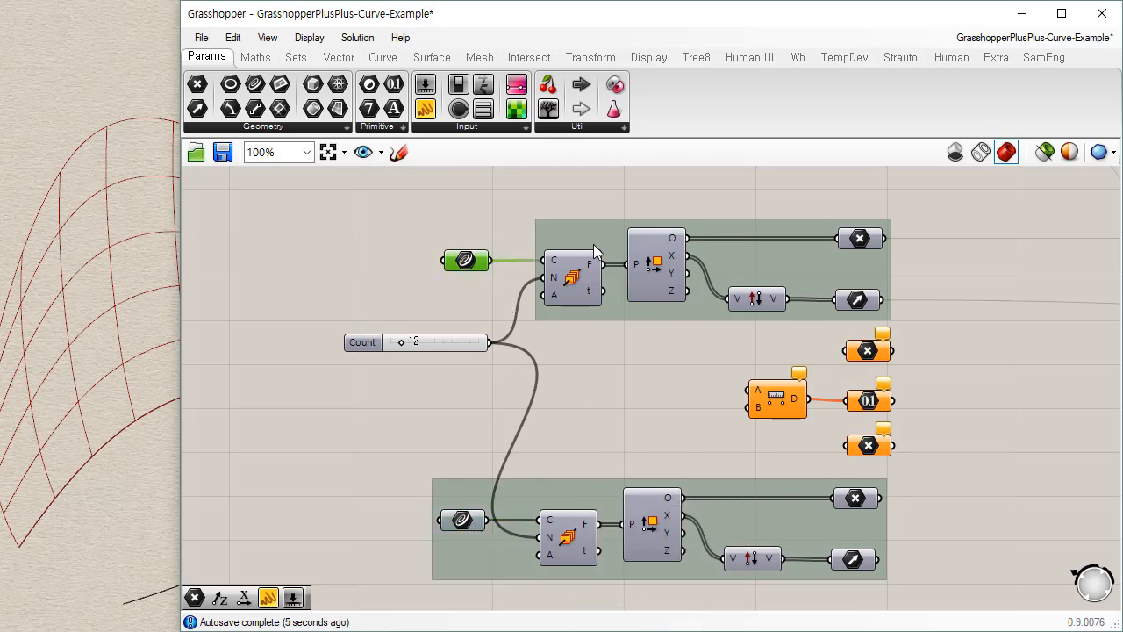
pyautogui.rightClick(594, 236)
pyautogui.click(647, 381)
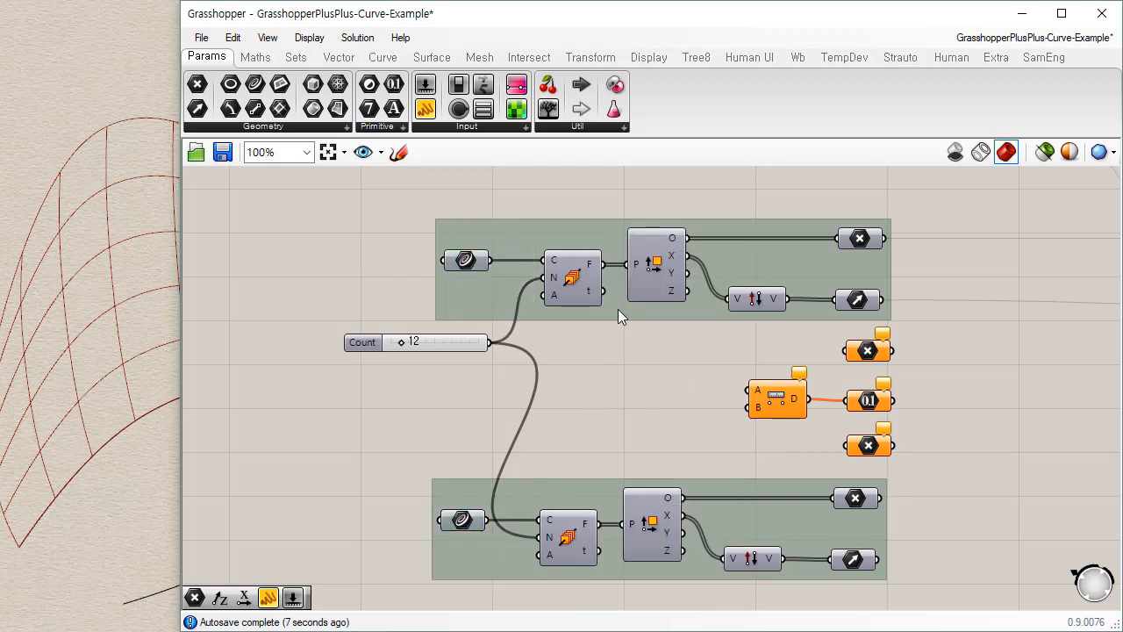
# Remove the lower group's frame and add its components, together with the Distance component and its parameters, to the upper group
pyautogui.moveTo(599, 488); pyautogui.dragTo(604, 487)
pyautogui.press('Delete')
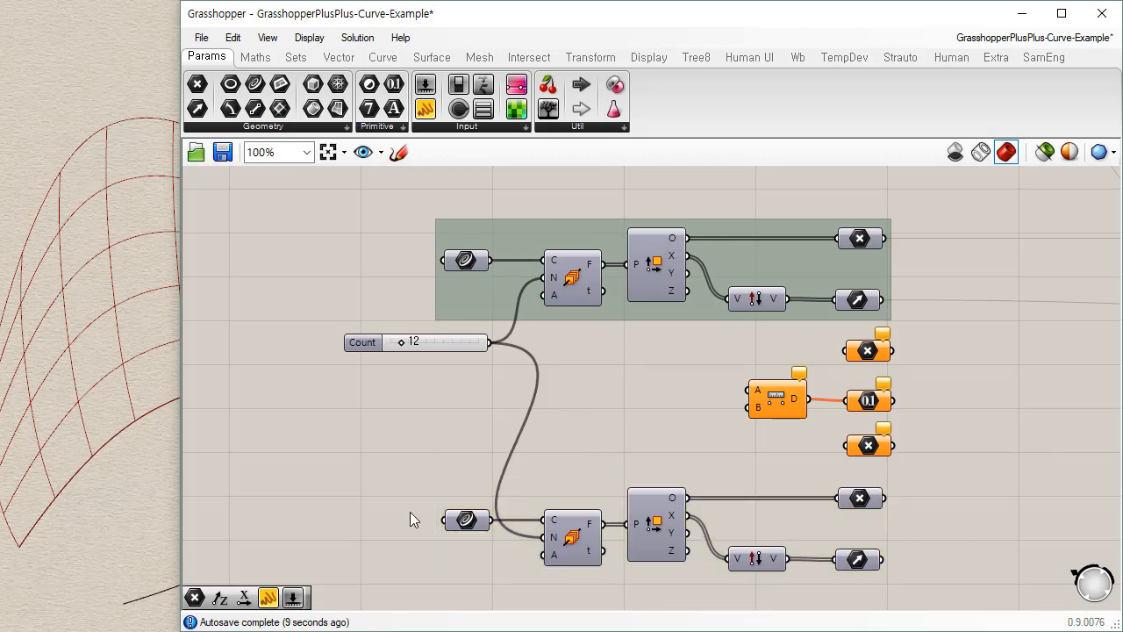
pyautogui.moveTo(425, 601); pyautogui.dragTo(946, 328)
pyautogui.rightClick(799, 259)
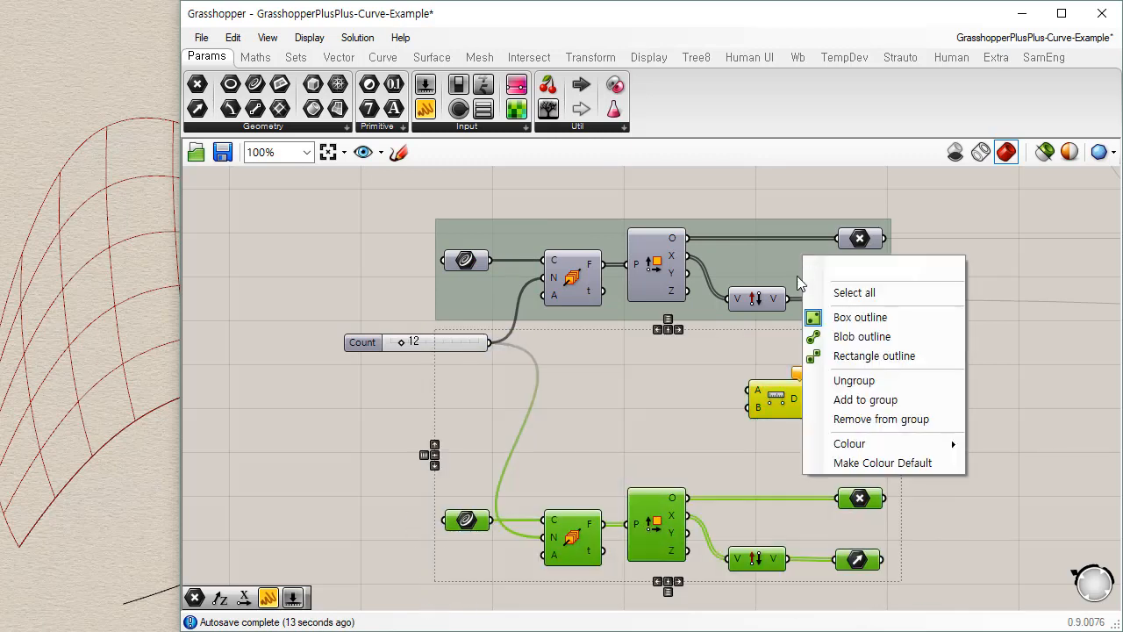
pyautogui.click(884, 399)
# Place the Count slider midway between the two Perp Frames components and add it to the group
pyautogui.moveTo(410, 342); pyautogui.dragTo(489, 415)
pyautogui.rightClick(555, 398)
pyautogui.click(646, 535)
pyautogui.click(921, 331)
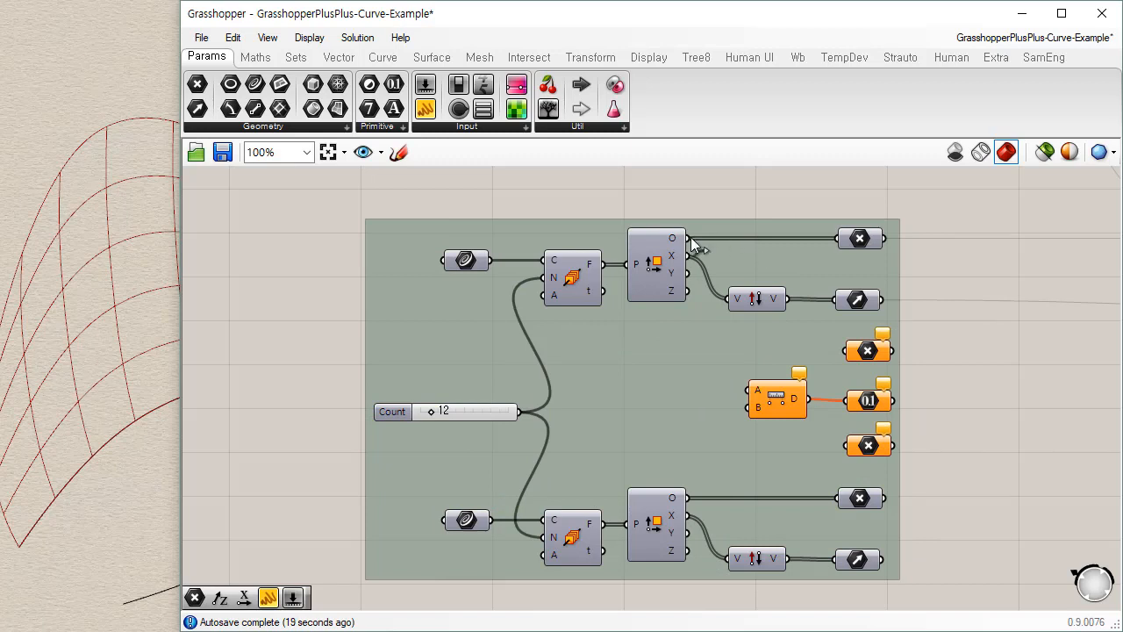
# Connect the O outputs of the upper and lower plane deconstruction components to the Distance inputs A and B
pyautogui.moveTo(688, 239); pyautogui.dragTo(751, 391)
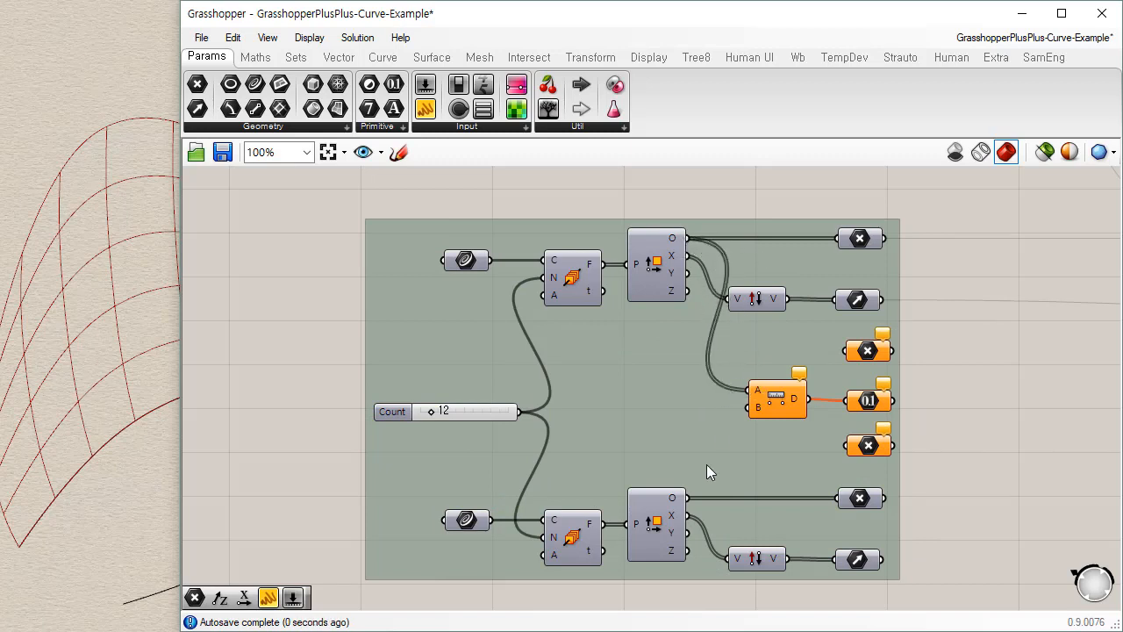
pyautogui.moveTo(690, 499); pyautogui.dragTo(751, 407)
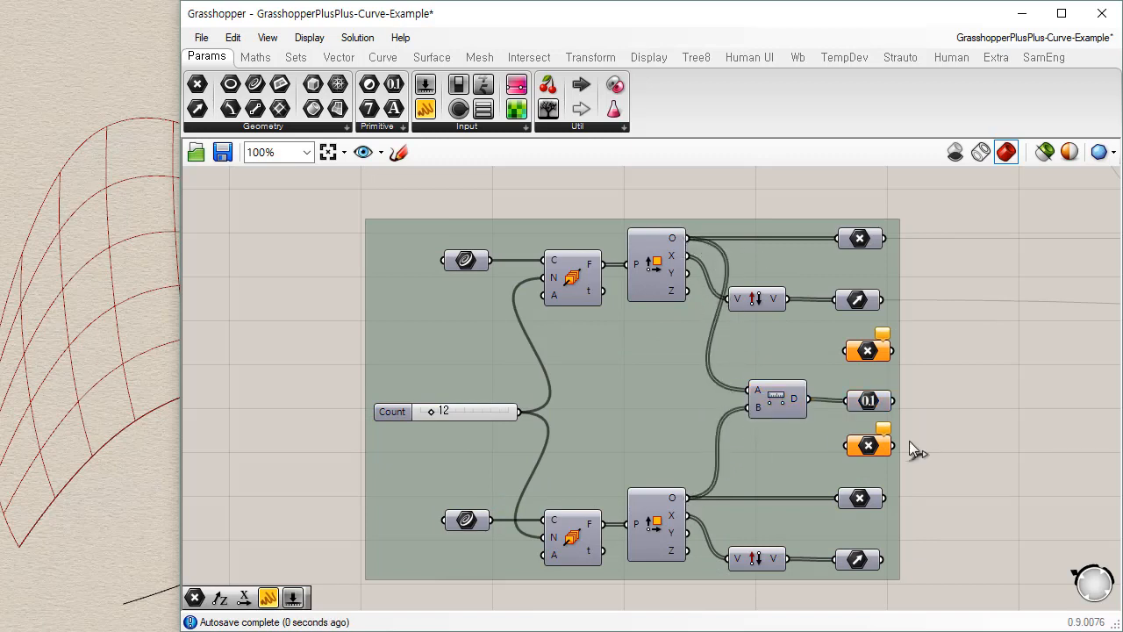
pyautogui.click(781, 404)
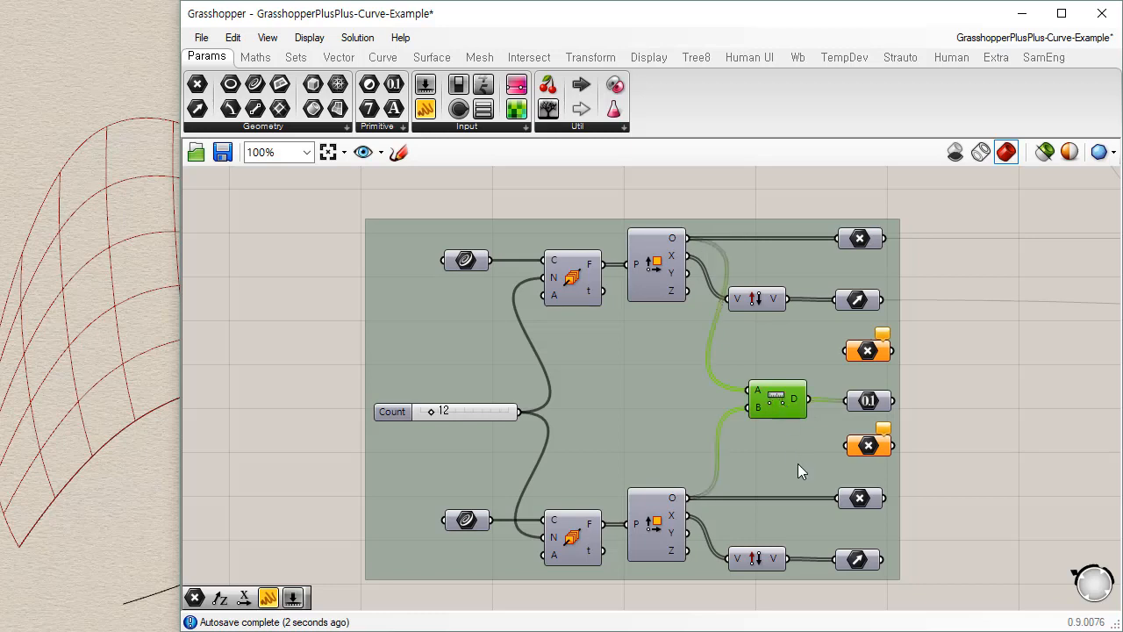
pyautogui.click(961, 460)
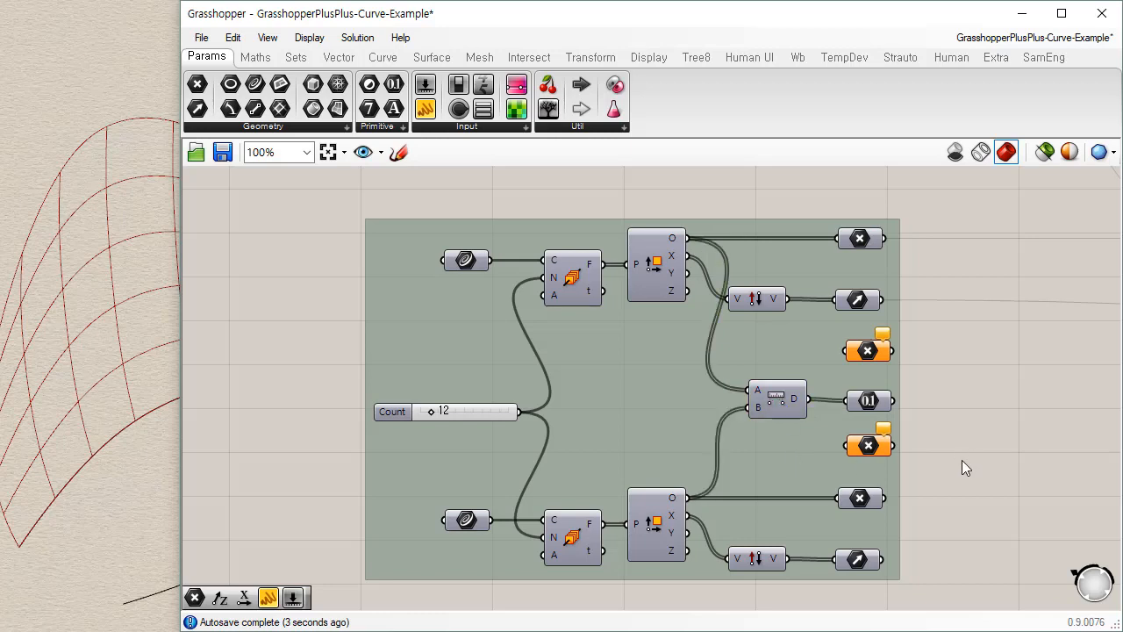
# Delete the two unconnected Point parameters above and below the Distance output's Number parameter
pyautogui.click(880, 353)
pyautogui.press('Delete')
pyautogui.click(868, 445)
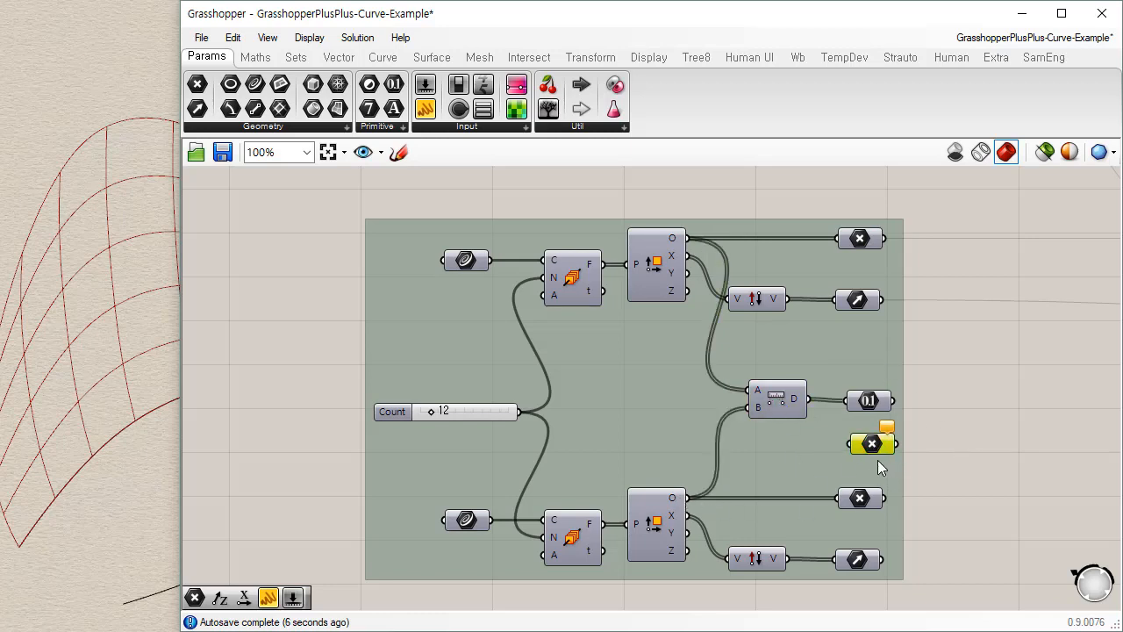
pyautogui.press('Delete')
# Shift the merged Perp Frames group left so it sits beneath the original curve-division group
pyautogui.scroll(-3, 980, 424)
pyautogui.moveTo(821, 436); pyautogui.dragTo(709, 407, button='right')
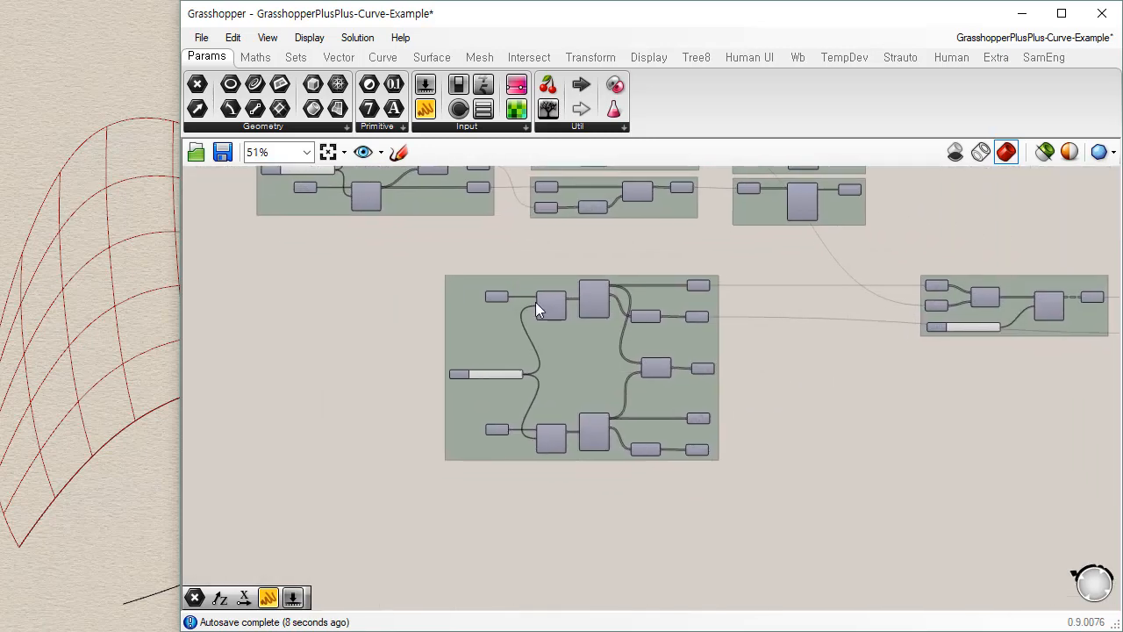
pyautogui.scroll(2, 536, 306)
pyautogui.moveTo(598, 407); pyautogui.dragTo(436, 405)
pyautogui.scroll(-3, 436, 405)
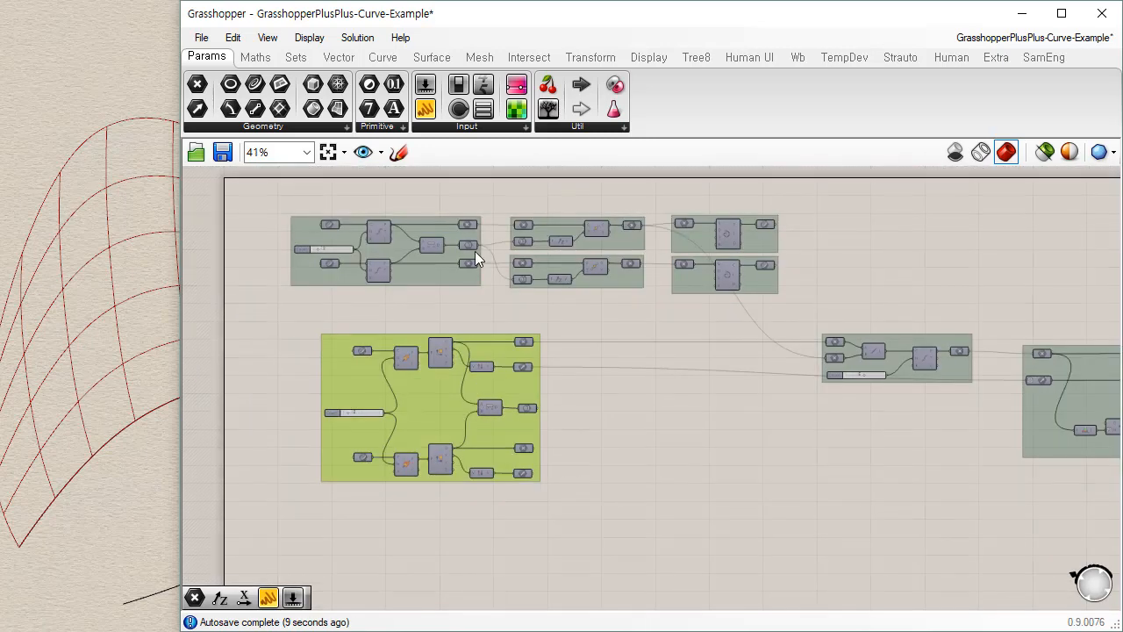
# Bring the Line and Divide Curve group closer to the Perp Frames group, leaving room between them for a Move group
pyautogui.scroll(3, 866, 368)
pyautogui.moveTo(872, 366); pyautogui.dragTo(466, 352)
pyautogui.moveTo(356, 361); pyautogui.dragTo(614, 457, button='right')
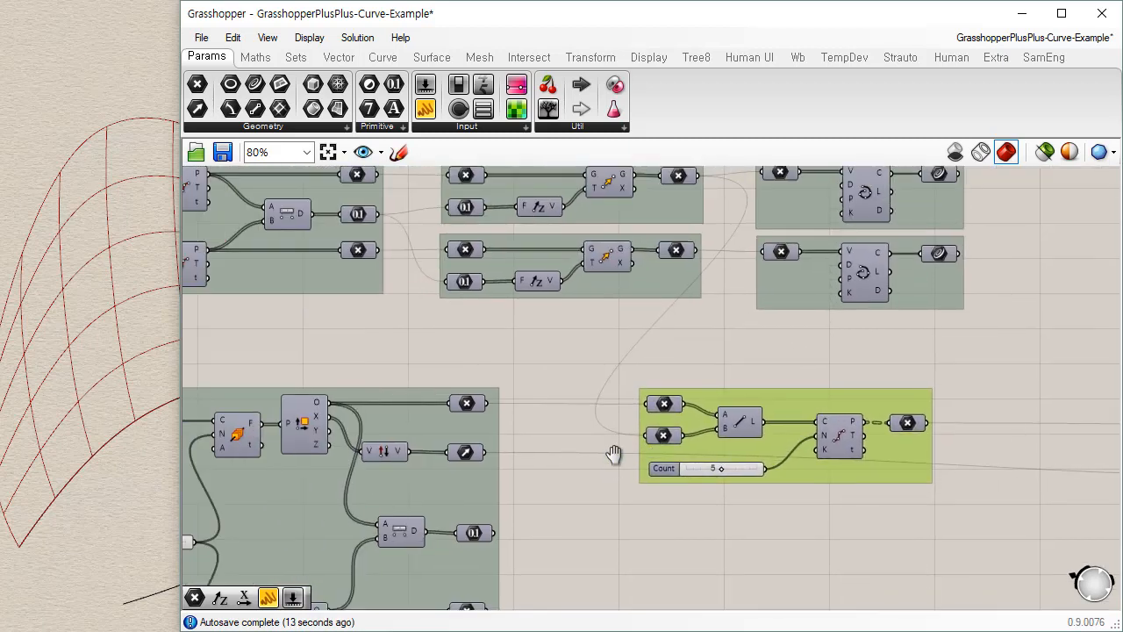
pyautogui.click(590, 430)
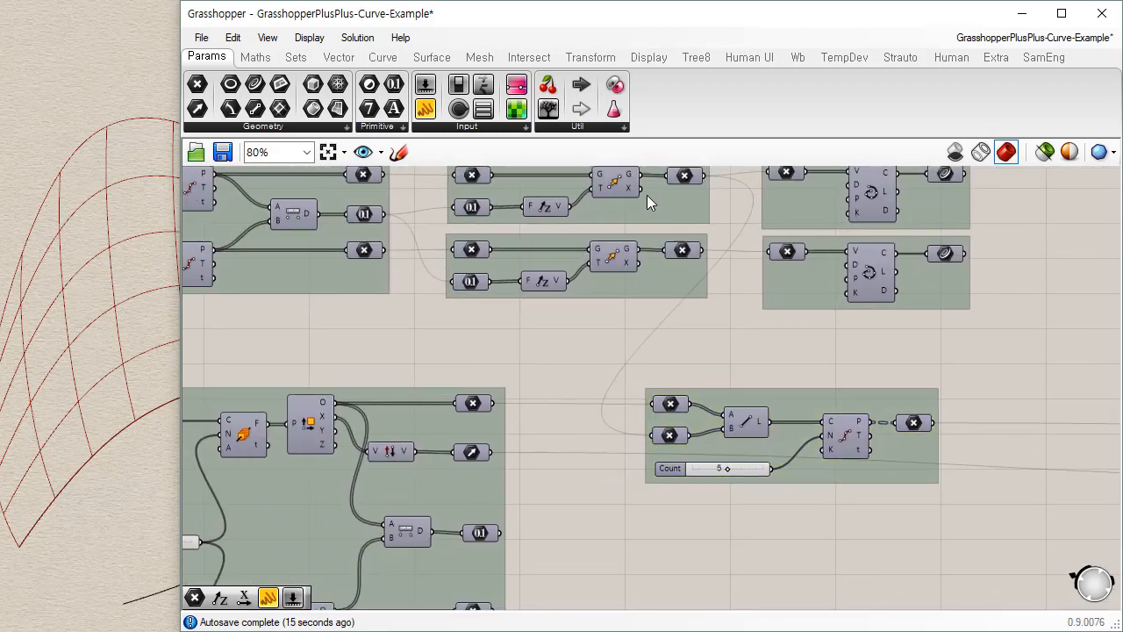
pyautogui.moveTo(726, 440); pyautogui.dragTo(897, 439)
pyautogui.click(616, 361)
pyautogui.moveTo(564, 339); pyautogui.dragTo(585, 399, button='right')
pyautogui.scroll(-1, 737, 503)
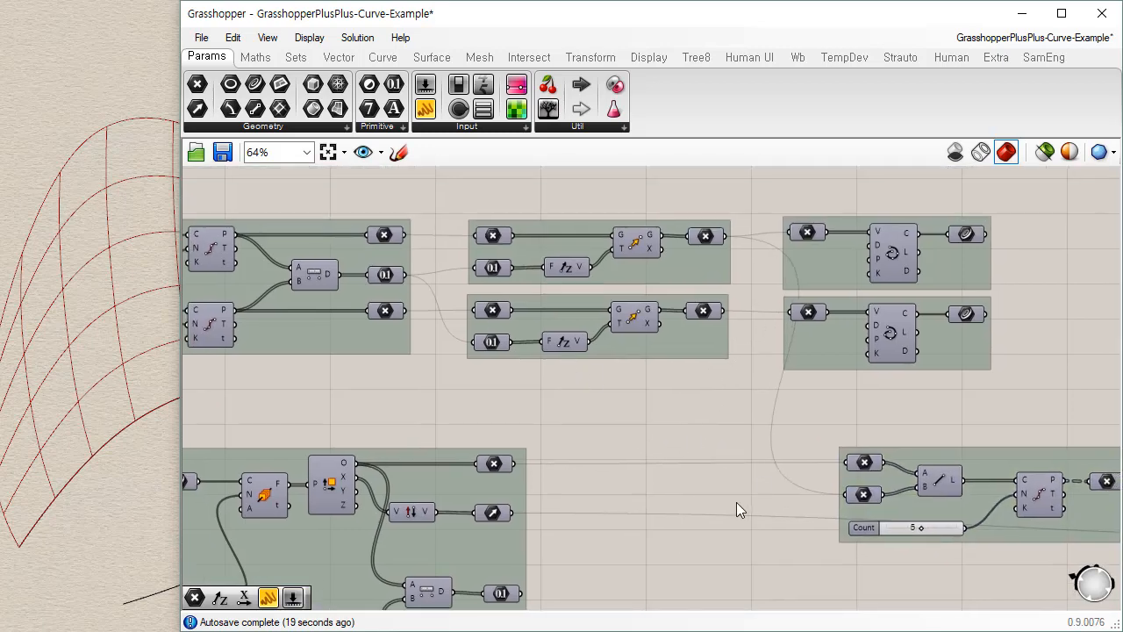
pyautogui.scroll(-2, 736, 502)
pyautogui.click(876, 510)
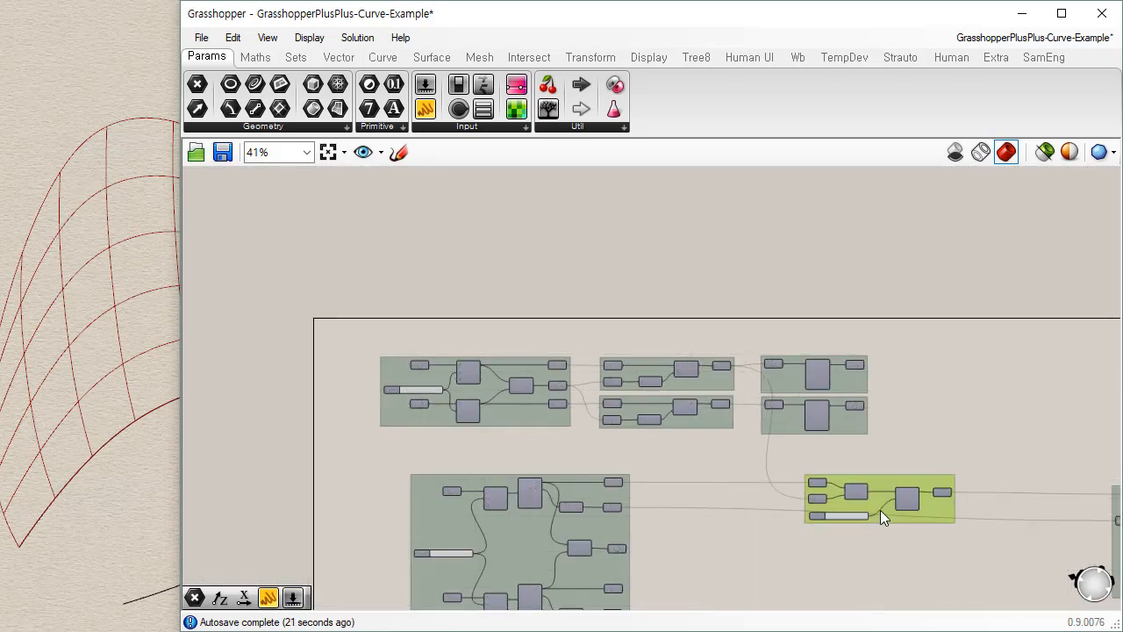
pyautogui.moveTo(883, 518); pyautogui.dragTo(898, 514)
# Duplicate the lower Unit Z Move group into the gap and connect the Perp Frames group's upper Point parameter to its Point input
pyautogui.moveTo(584, 340); pyautogui.dragTo(769, 495)
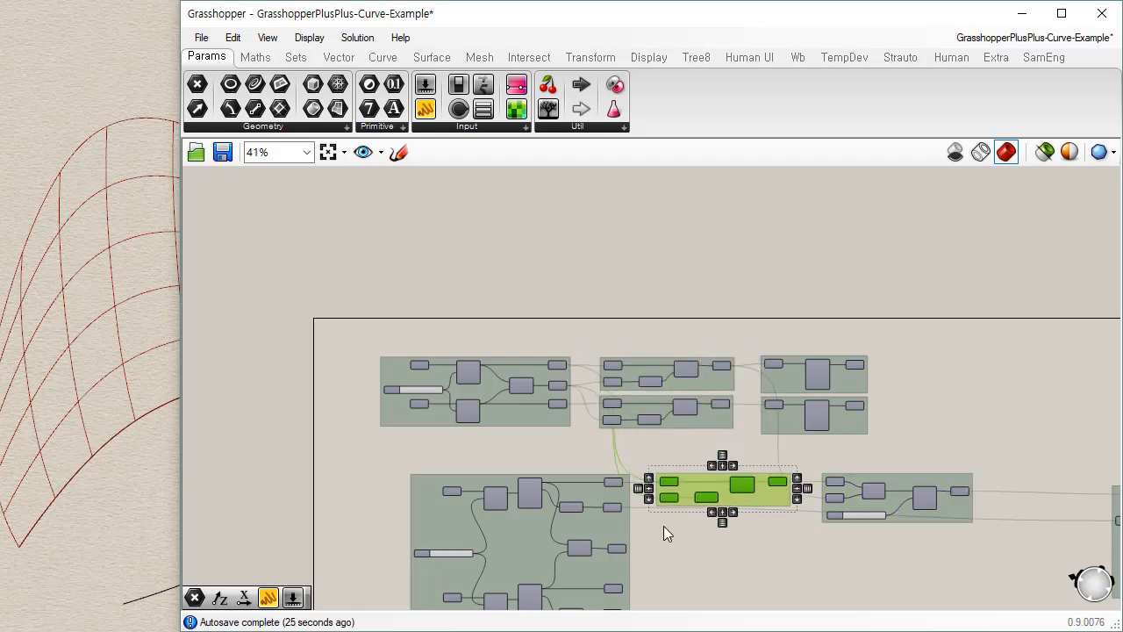
pyautogui.scroll(5, 650, 496)
pyautogui.moveTo(553, 432); pyautogui.dragTo(665, 430)
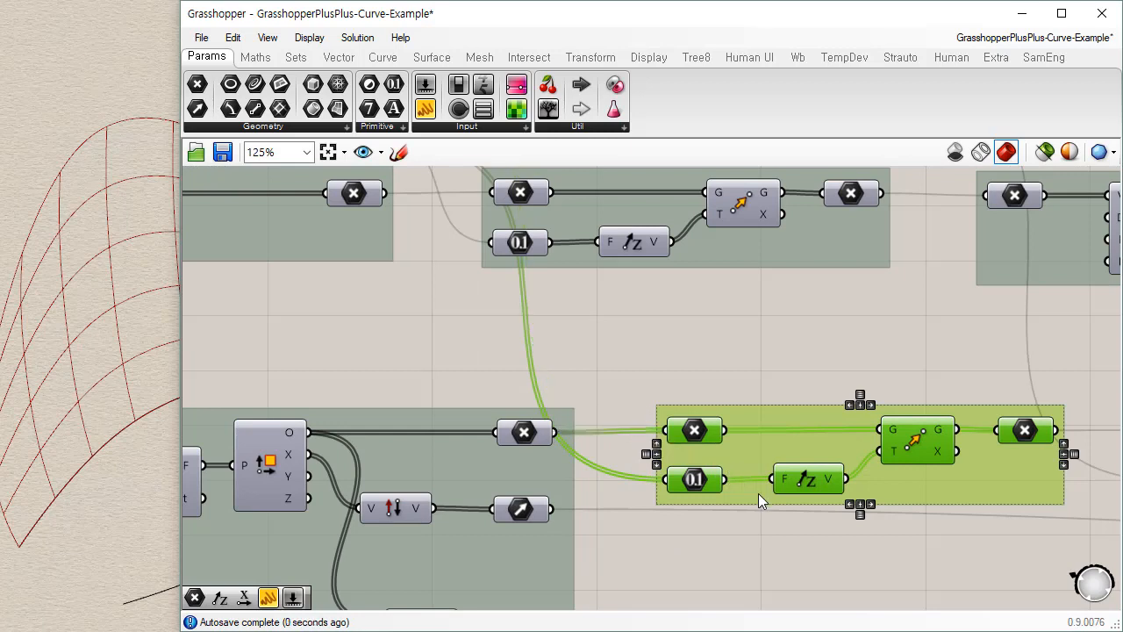
# Lower the copied Move group, feed its Number parameter from the Distance output's Number parameter, and straighten that output parameter
pyautogui.moveTo(758, 493); pyautogui.dragTo(774, 549)
pyautogui.scroll(-1, 774, 548)
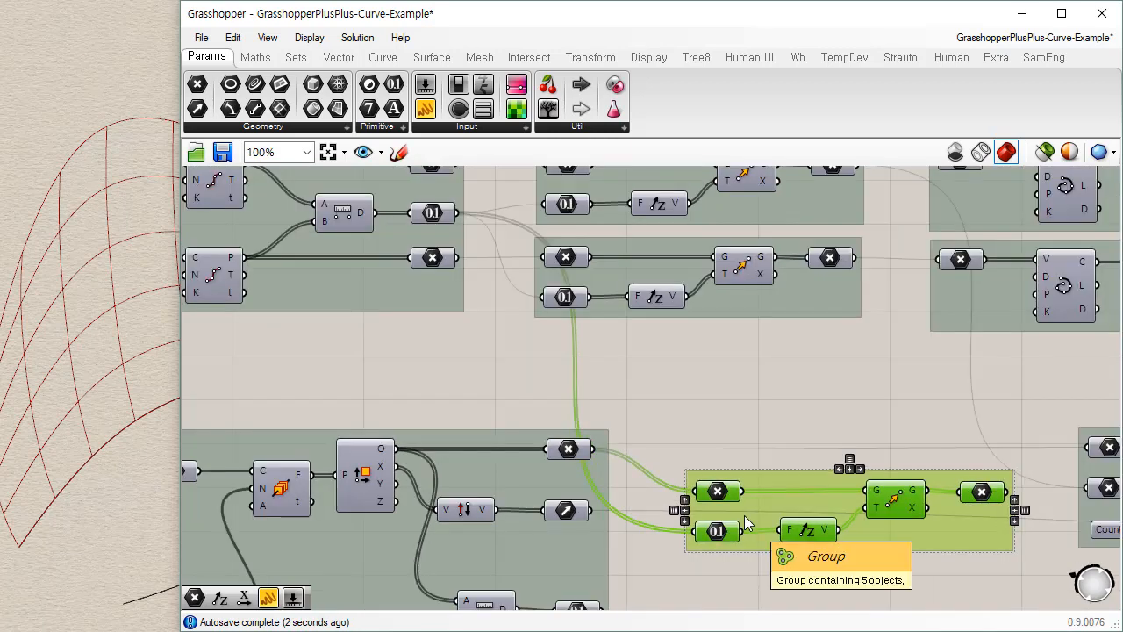
pyautogui.moveTo(610, 558); pyautogui.dragTo(575, 465, button='right')
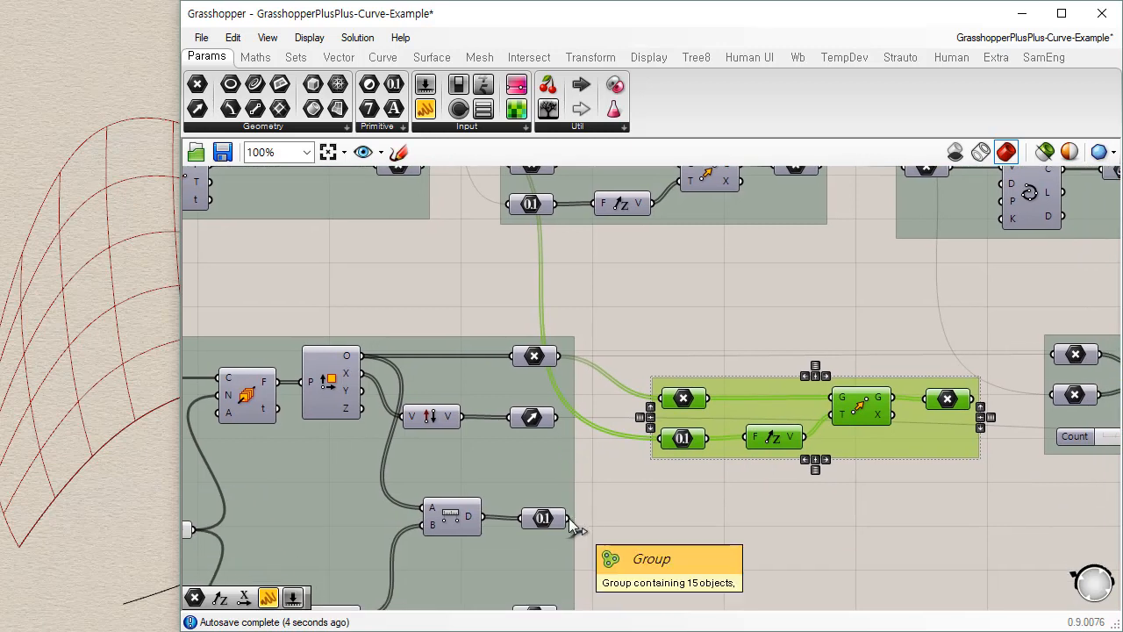
pyautogui.moveTo(568, 518); pyautogui.dragTo(660, 437)
pyautogui.click(596, 514)
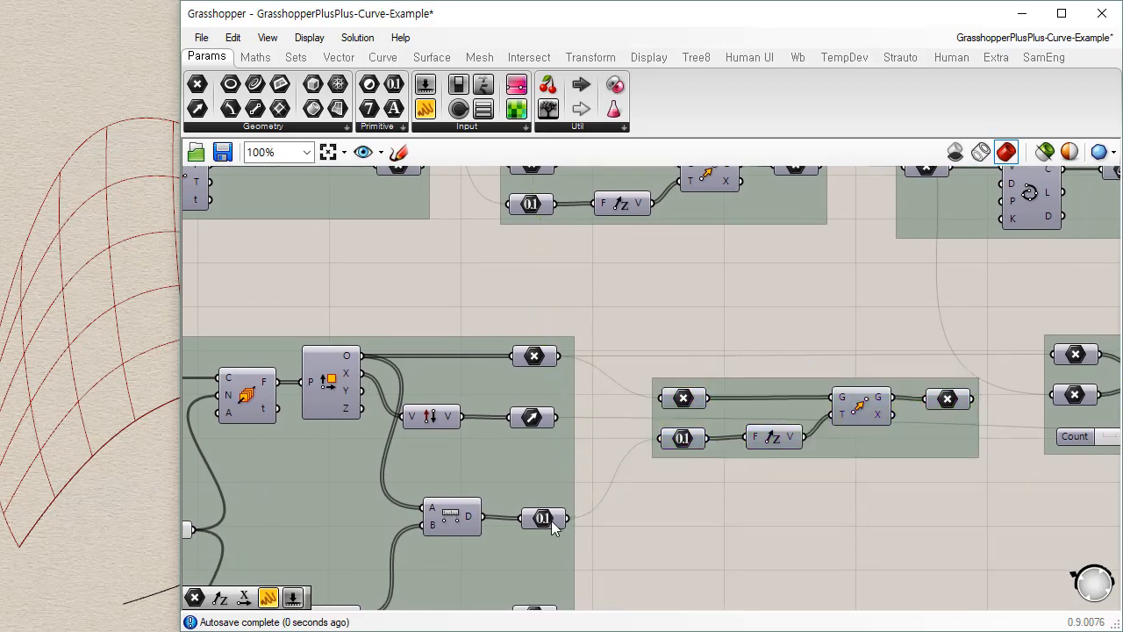
pyautogui.moveTo(551, 521); pyautogui.dragTo(550, 519)
pyautogui.click(812, 533)
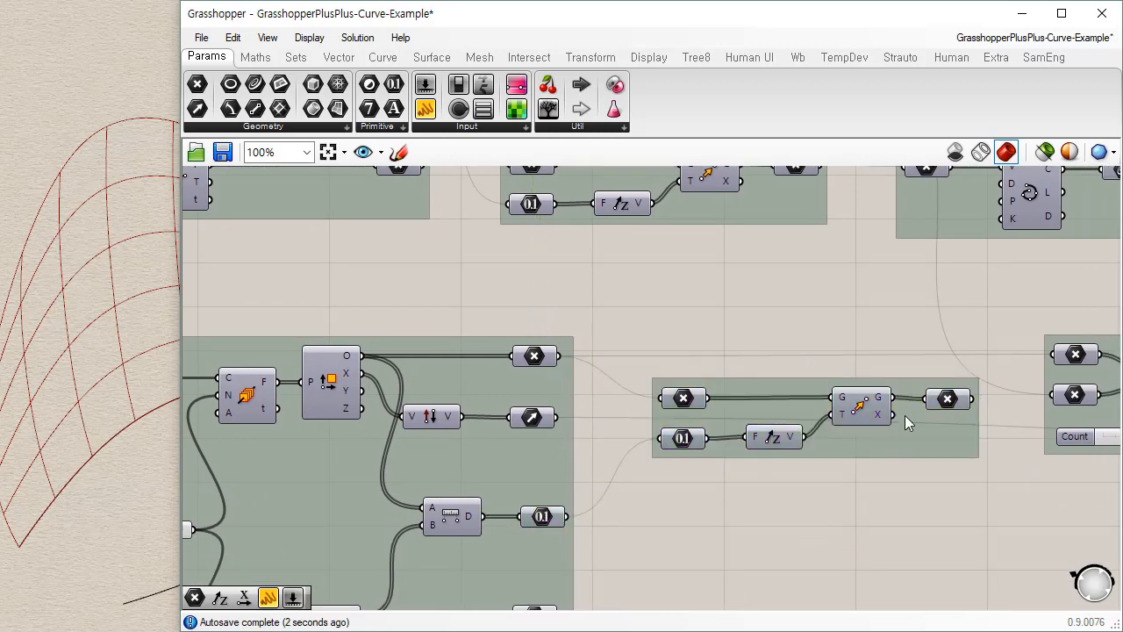
# Connect the copied Move group's output Point to the Line group's lower Point parameter and fine-tune the copied group's position
pyautogui.moveTo(905, 415); pyautogui.dragTo(909, 420)
pyautogui.click(539, 359)
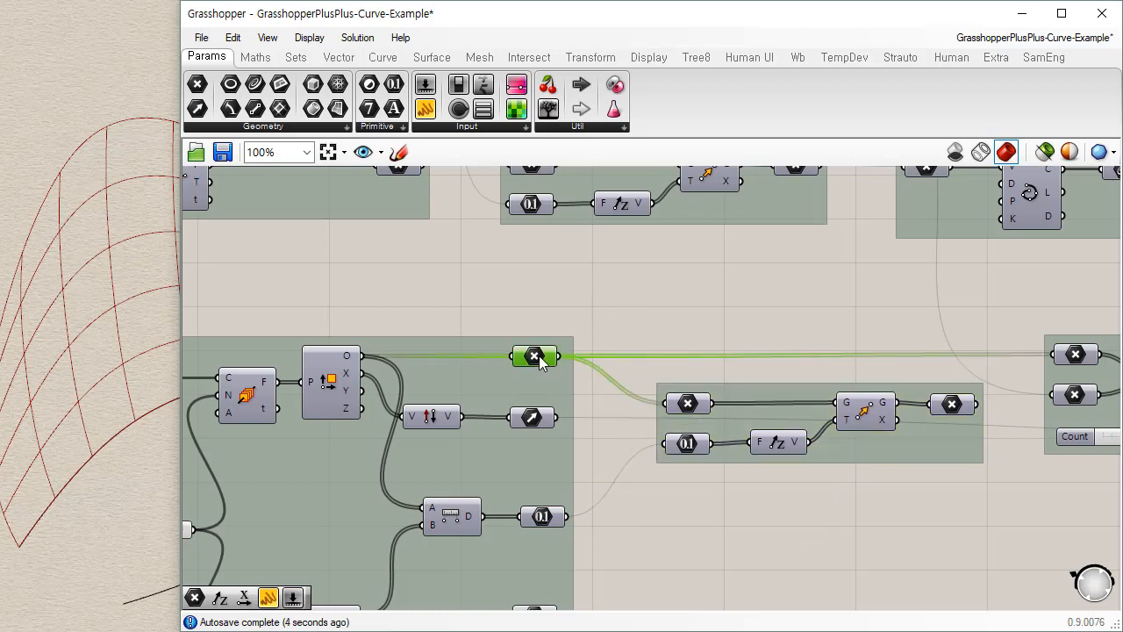
pyautogui.click(1077, 356)
pyautogui.click(963, 400)
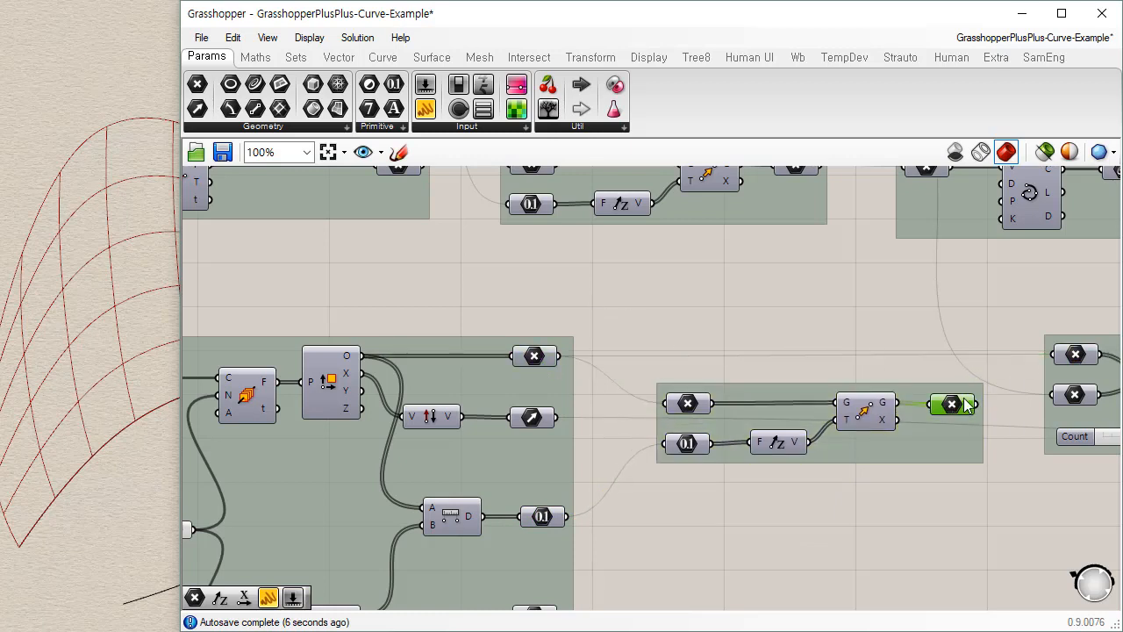
pyautogui.moveTo(976, 405); pyautogui.dragTo(1053, 395)
pyautogui.click(1027, 513)
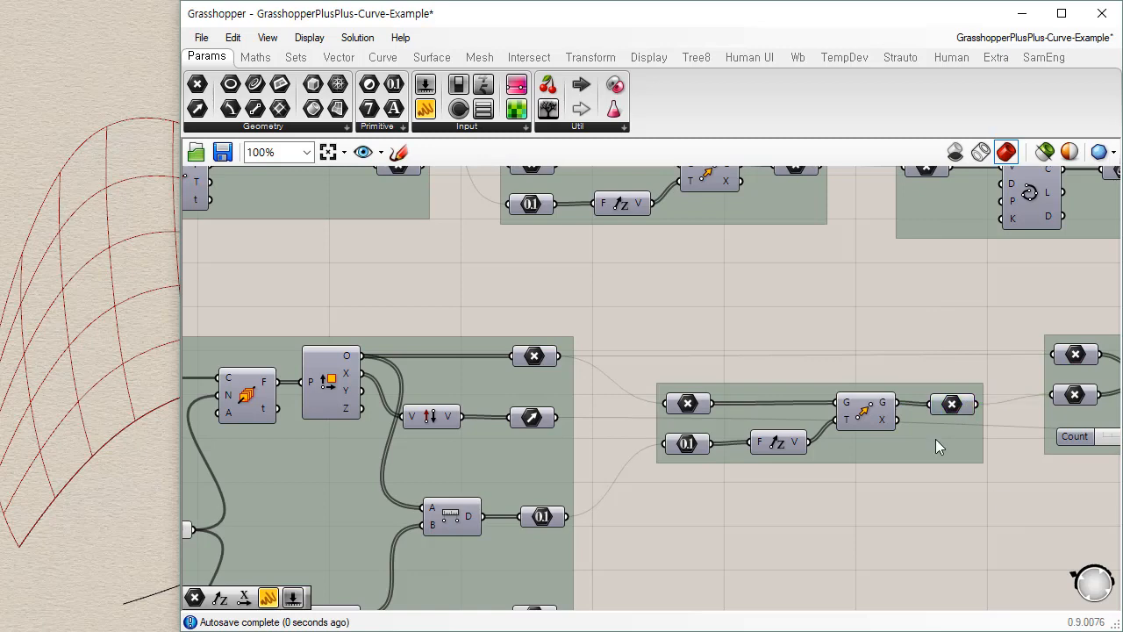
pyautogui.moveTo(935, 448); pyautogui.dragTo(932, 433)
pyautogui.click(955, 501)
# Narrow the Grasshopper window to uncover more of the Rhino viewport, keeping the whole definition in view
pyautogui.scroll(-5, 794, 469)
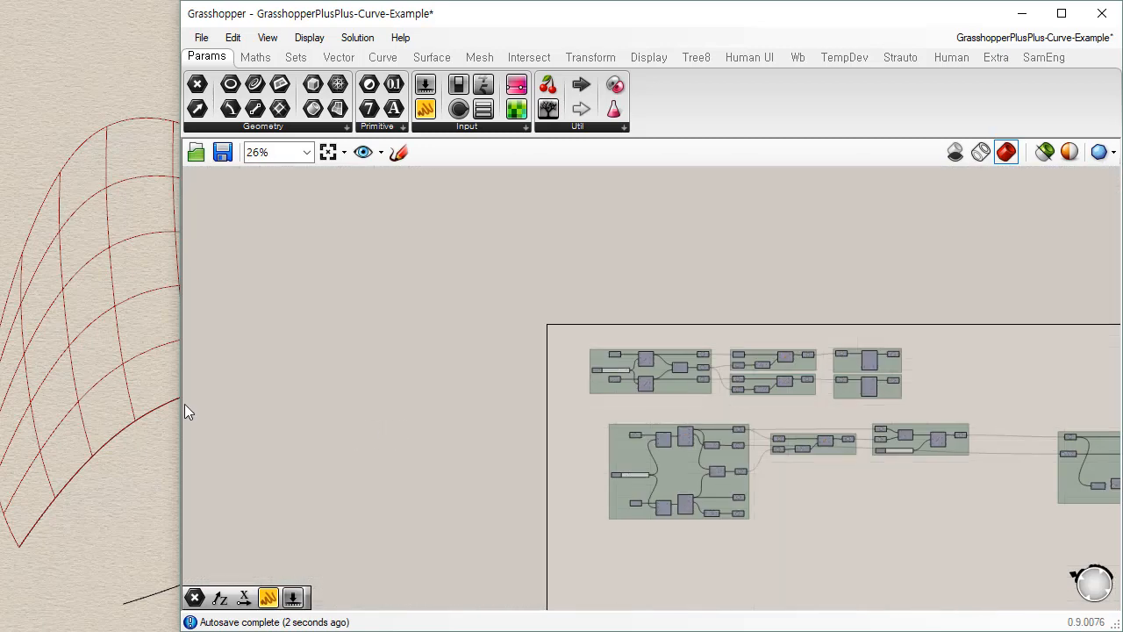
pyautogui.moveTo(179, 394); pyautogui.dragTo(271, 391)
pyautogui.moveTo(851, 451); pyautogui.dragTo(694, 386, button='right')
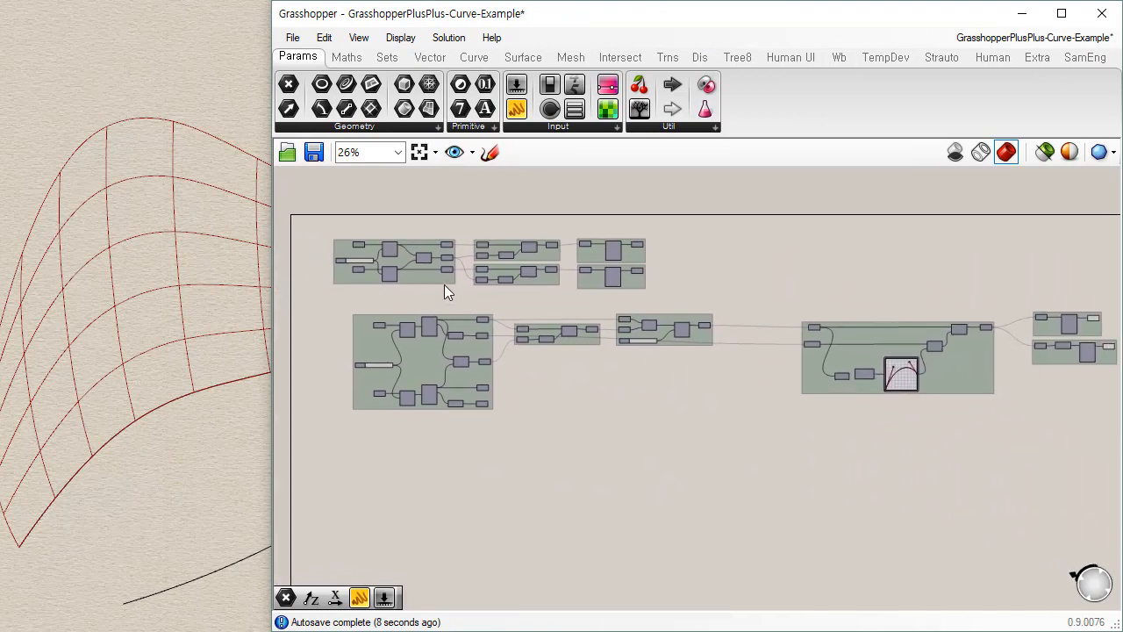
# Move the Count slider in the Perp Frames group away from the frame components to open up the wiring
pyautogui.scroll(3, 444, 284)
pyautogui.scroll(2, 442, 316)
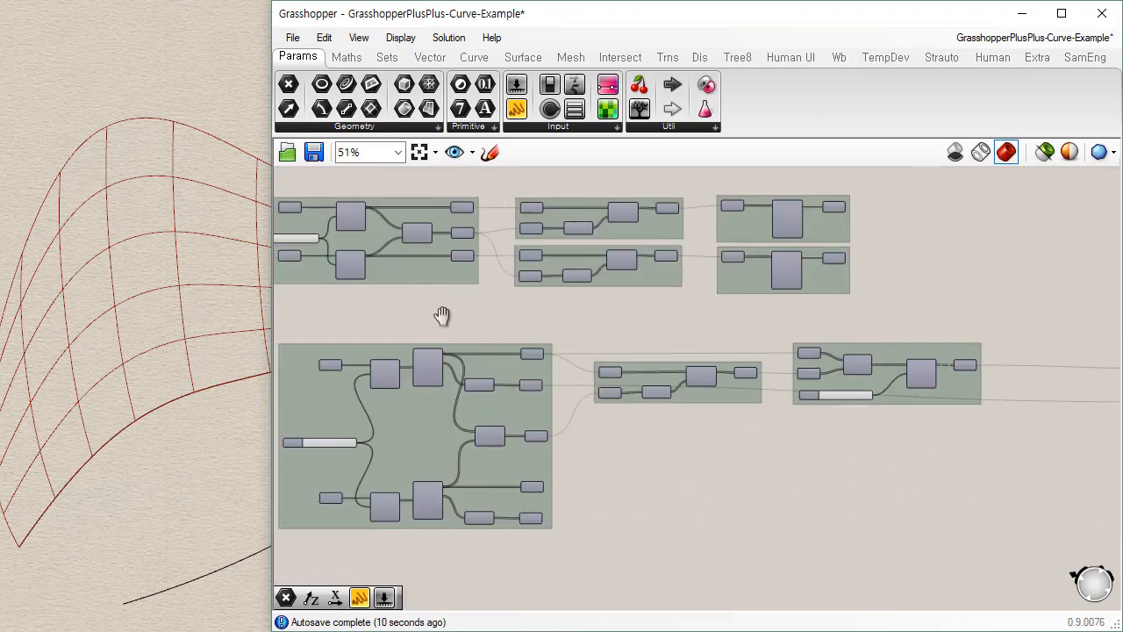
pyautogui.scroll(-1, 407, 345)
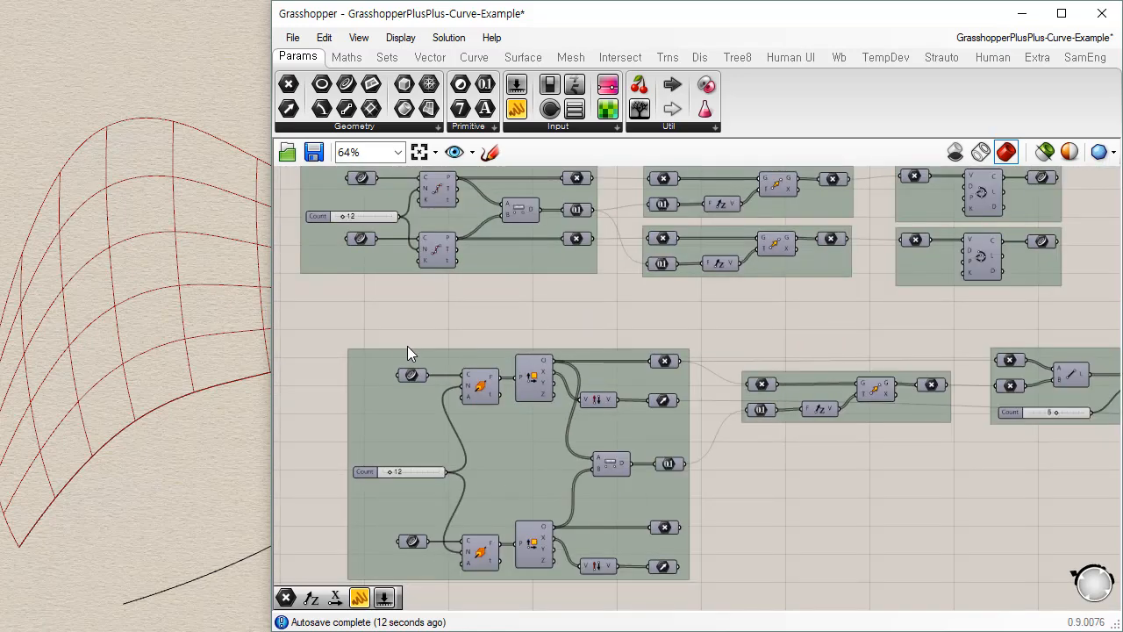
pyautogui.moveTo(434, 318); pyautogui.dragTo(456, 324, button='right')
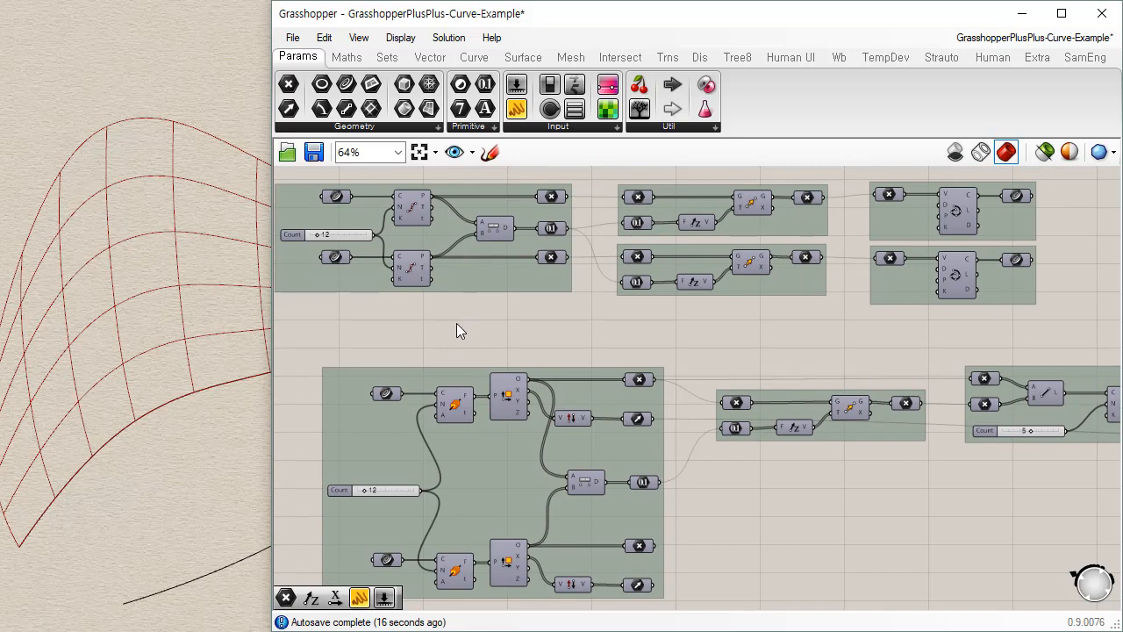
pyautogui.moveTo(435, 478); pyautogui.dragTo(483, 431, button='right')
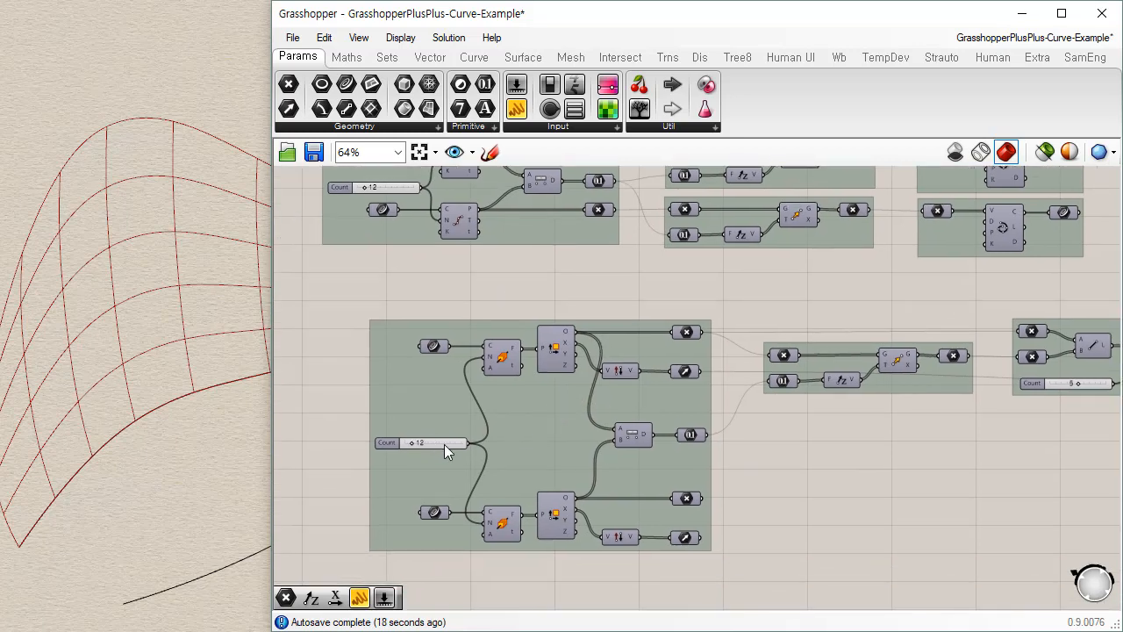
pyautogui.moveTo(444, 444); pyautogui.dragTo(419, 441)
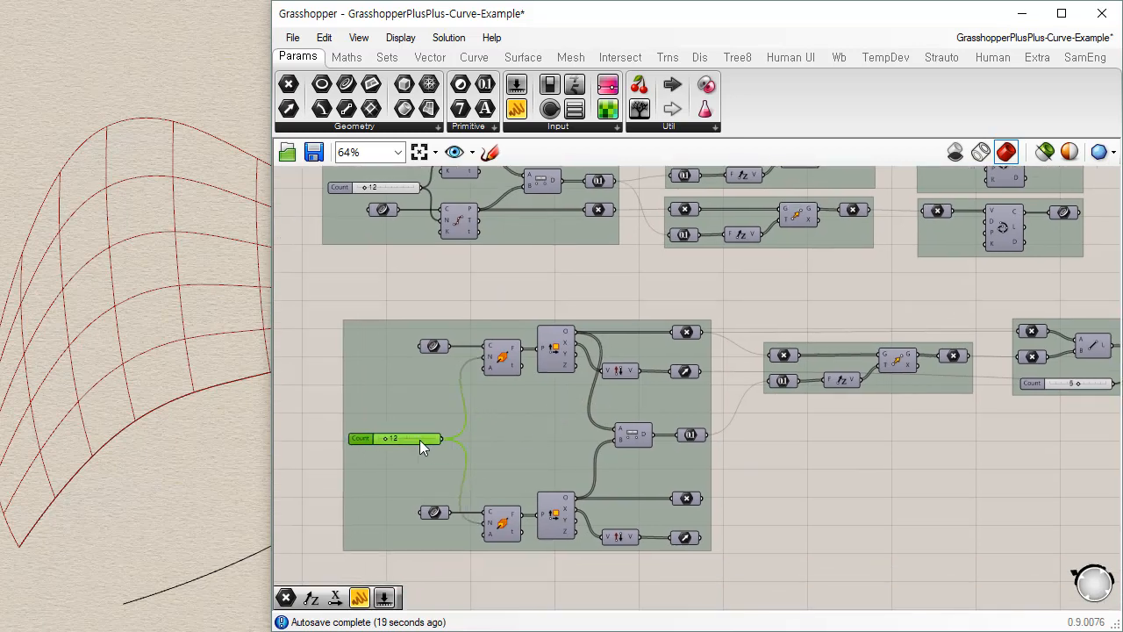
pyautogui.click(760, 466)
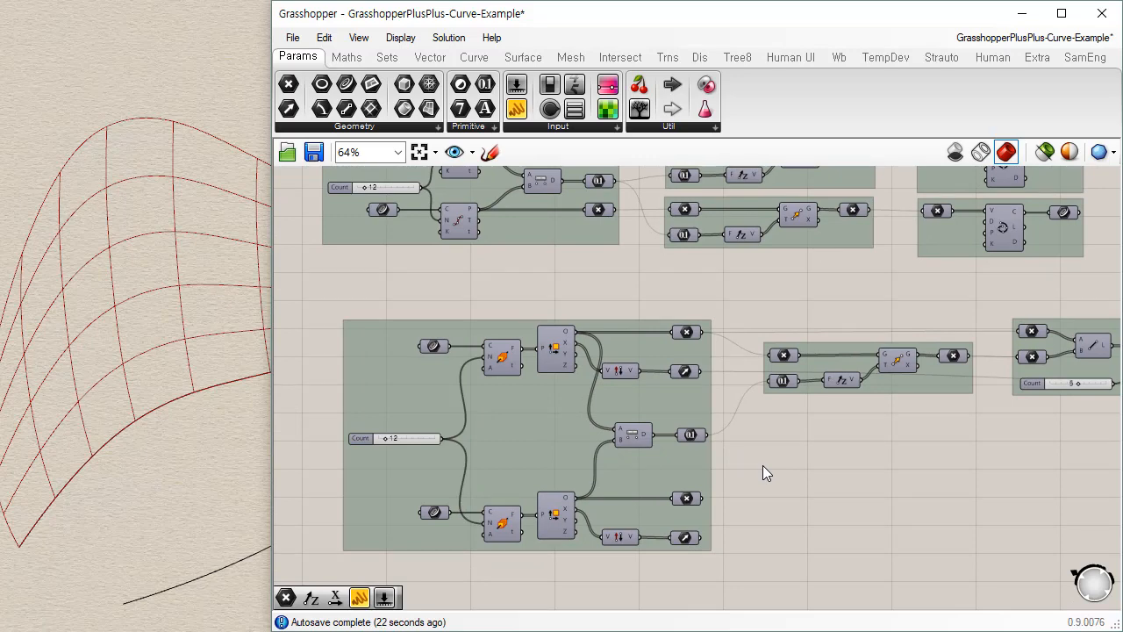
# Shift the Graph Mapper group and its two curve output groups closer to the Line group
pyautogui.moveTo(894, 466); pyautogui.dragTo(639, 376, button='right')
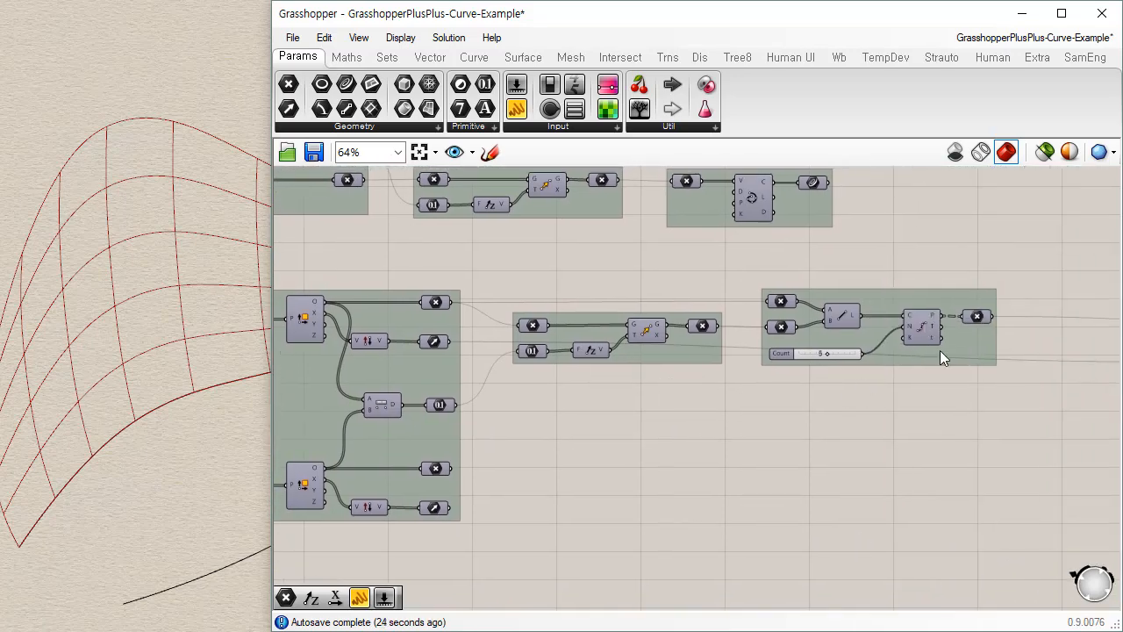
pyautogui.scroll(2, 965, 336)
pyautogui.scroll(-6, 954, 316)
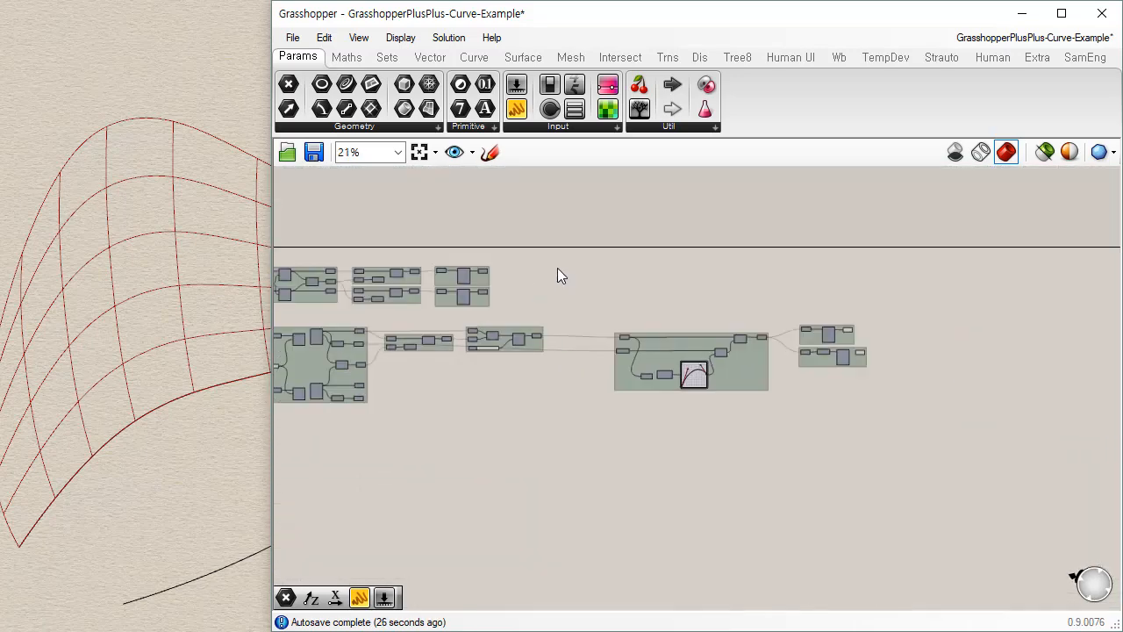
pyautogui.moveTo(562, 276); pyautogui.dragTo(917, 445)
pyautogui.moveTo(755, 366); pyautogui.dragTo(710, 366)
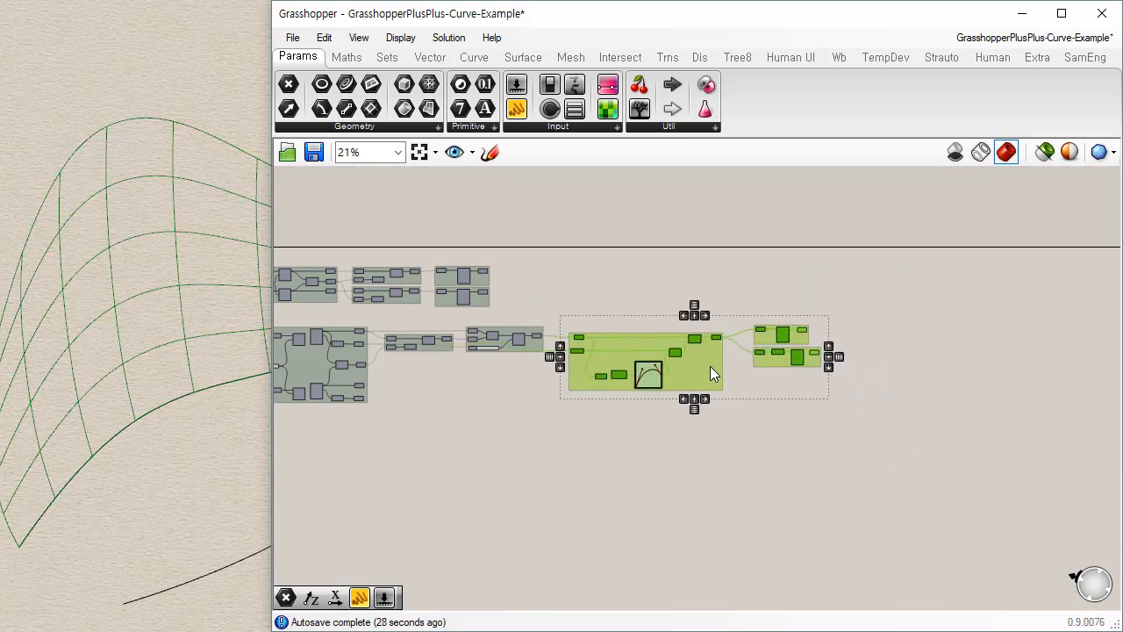
pyautogui.click(714, 400)
pyautogui.scroll(2, 399, 347)
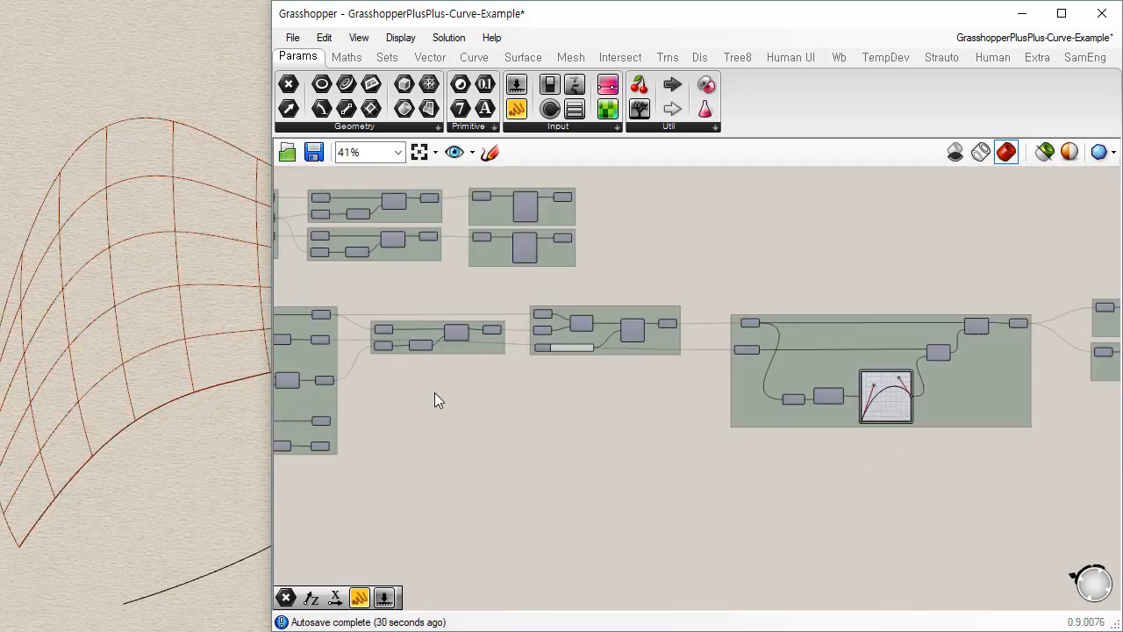
# Duplicate the Move, Line, Graph Mapper and two curve output groups directly below the originals
pyautogui.scroll(2, 351, 344)
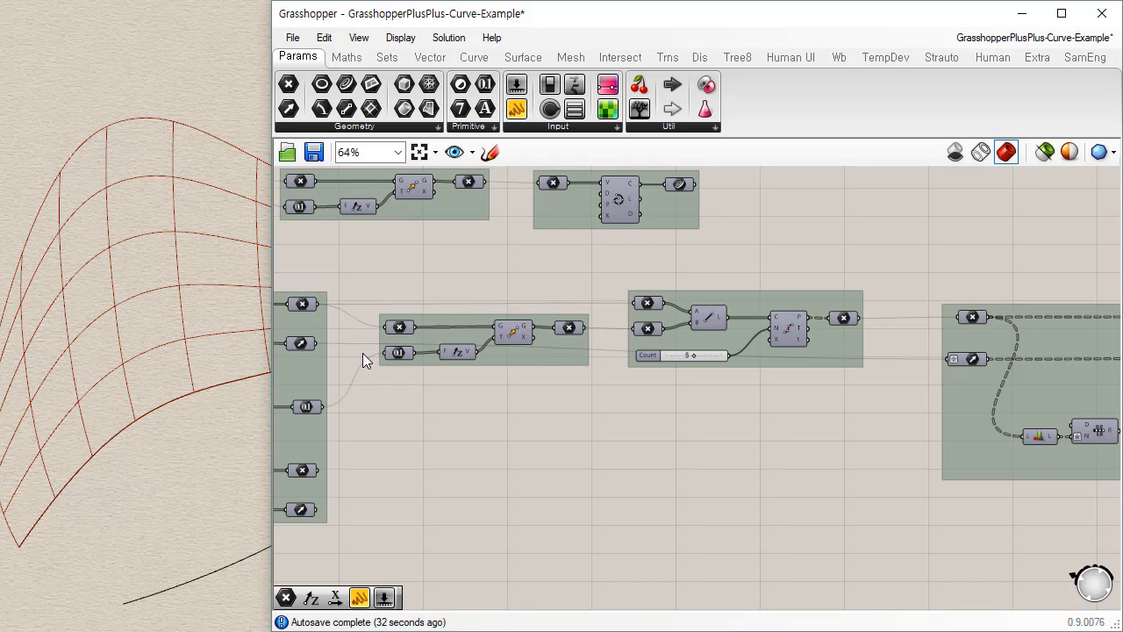
pyautogui.scroll(-4, 363, 352)
pyautogui.moveTo(360, 310); pyautogui.dragTo(1003, 456)
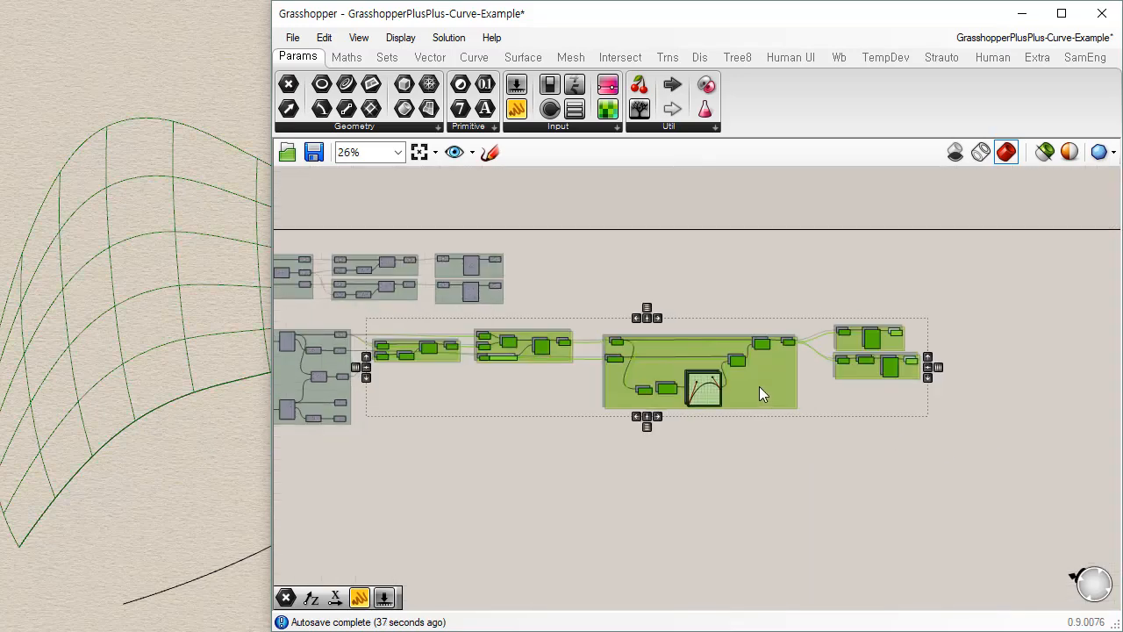
pyautogui.keyDown('alt'); pyautogui.moveTo(759, 395); pyautogui.dragTo(757, 463); pyautogui.keyUp('alt')
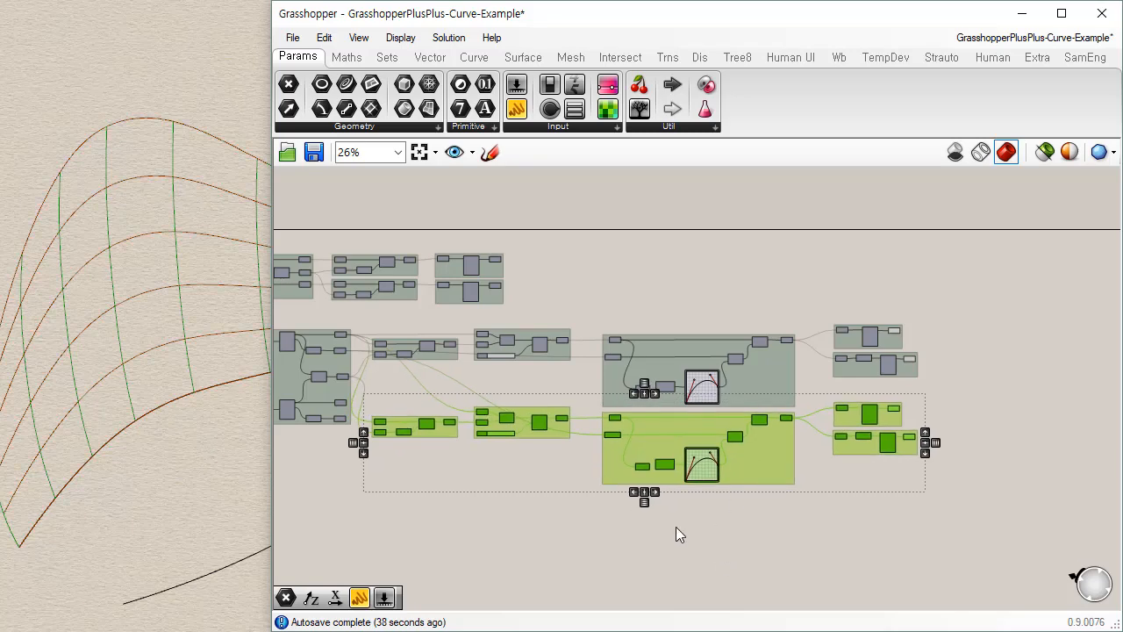
pyautogui.click(676, 526)
# Connect the Perp Frames group's lower Point parameter to the copied Move group's Point input and the copied Line group's upper Point parameter
pyautogui.scroll(4, 532, 456)
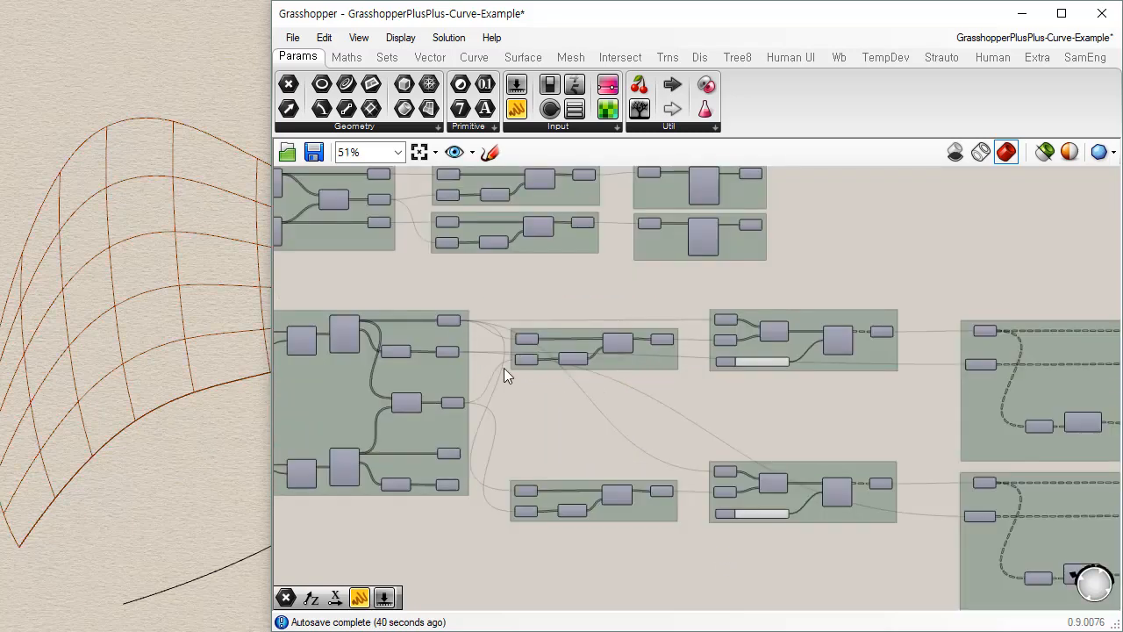
pyautogui.scroll(4, 469, 423)
pyautogui.moveTo(506, 455); pyautogui.dragTo(494, 374, button='right')
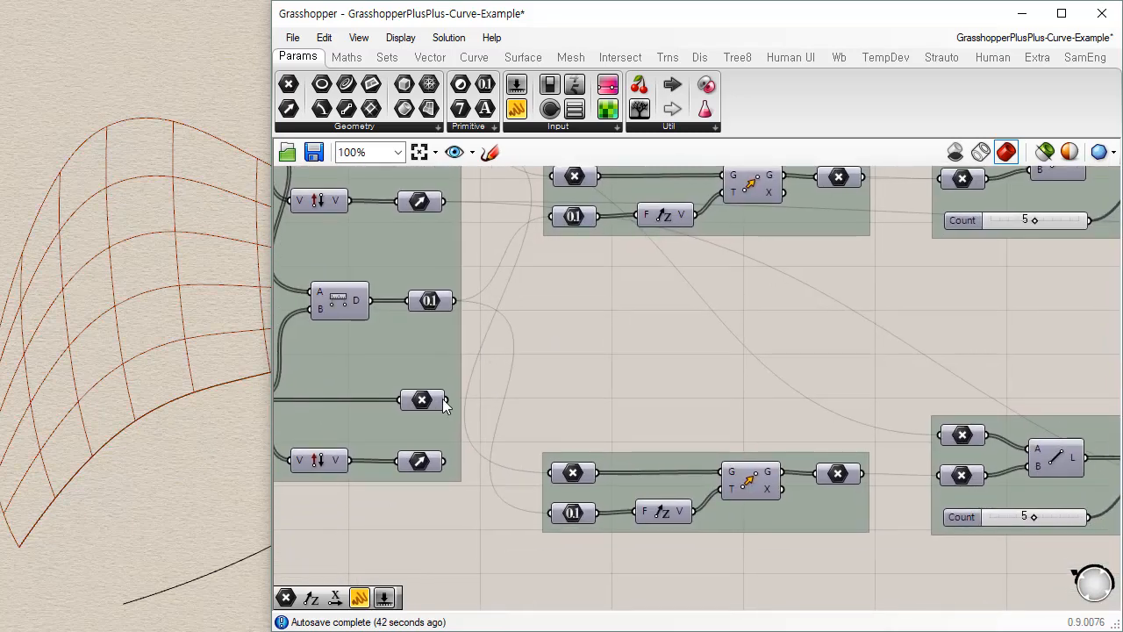
pyautogui.moveTo(445, 401); pyautogui.dragTo(549, 474)
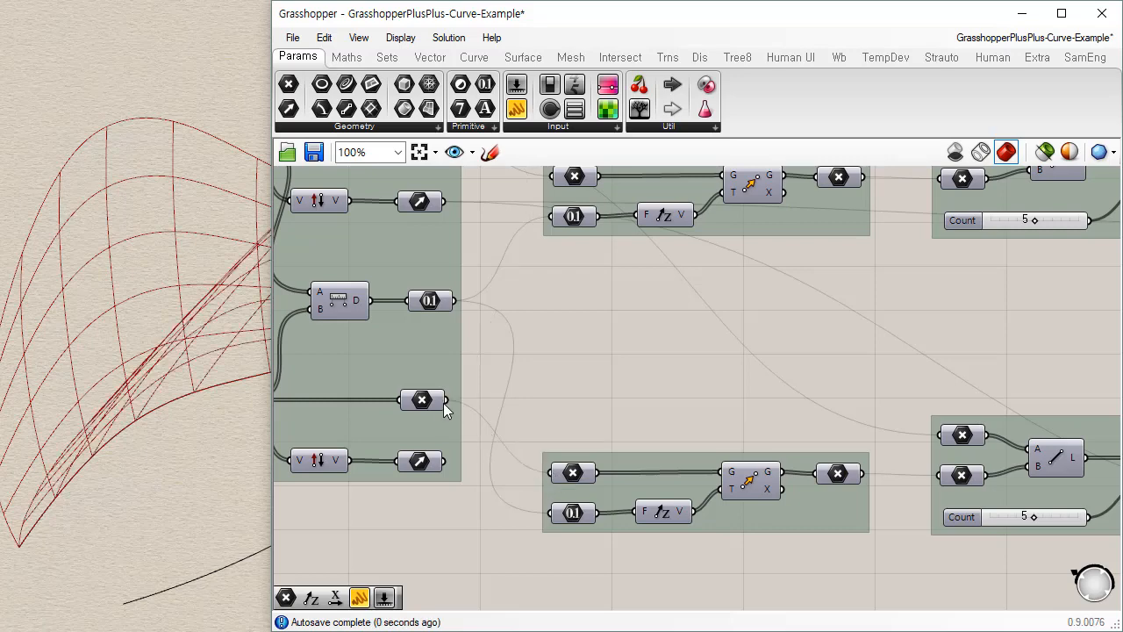
pyautogui.moveTo(445, 401); pyautogui.dragTo(941, 474)
# Connect the Perp Frames group's lower Vector parameter to the copied Graph Mapper group's Vector parameter
pyautogui.scroll(-3, 783, 539)
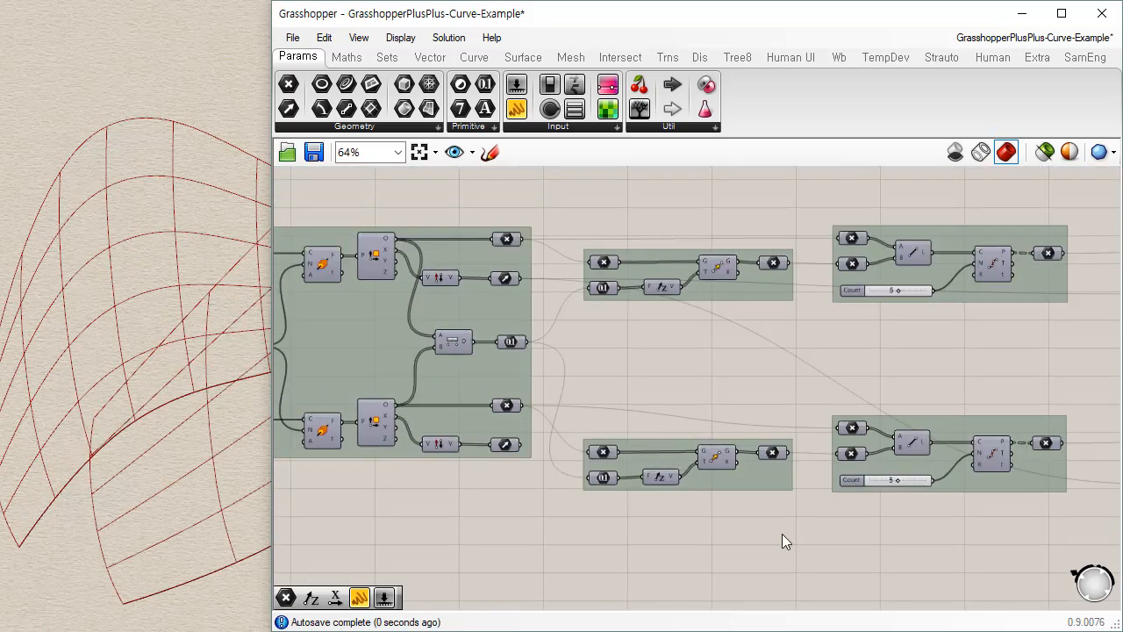
pyautogui.moveTo(786, 535); pyautogui.dragTo(601, 386, button='right')
pyautogui.moveTo(328, 300); pyautogui.dragTo(959, 338)
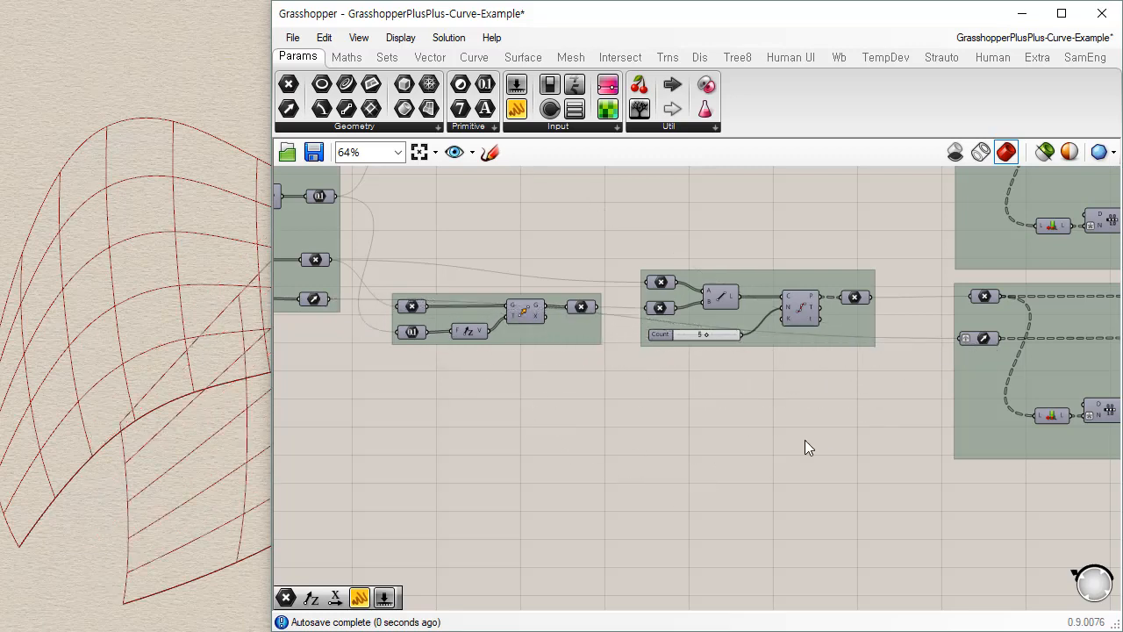
pyautogui.moveTo(622, 402); pyautogui.dragTo(744, 431, button='right')
pyautogui.scroll(2, 494, 322)
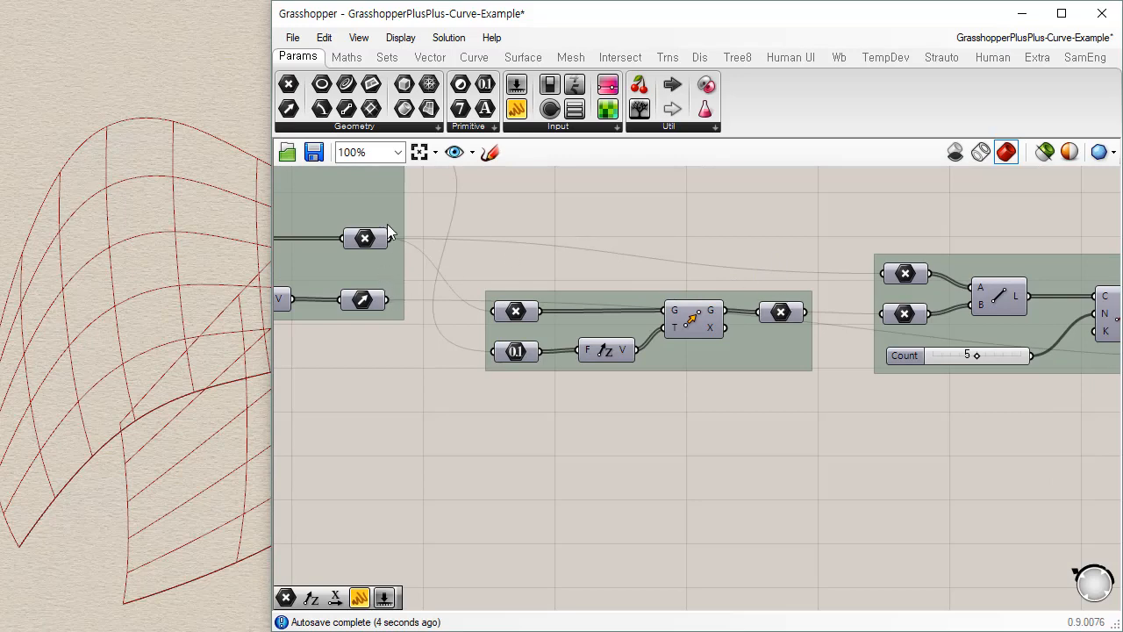
pyautogui.scroll(-3, 509, 320)
pyautogui.moveTo(890, 401); pyautogui.dragTo(679, 404, button='right')
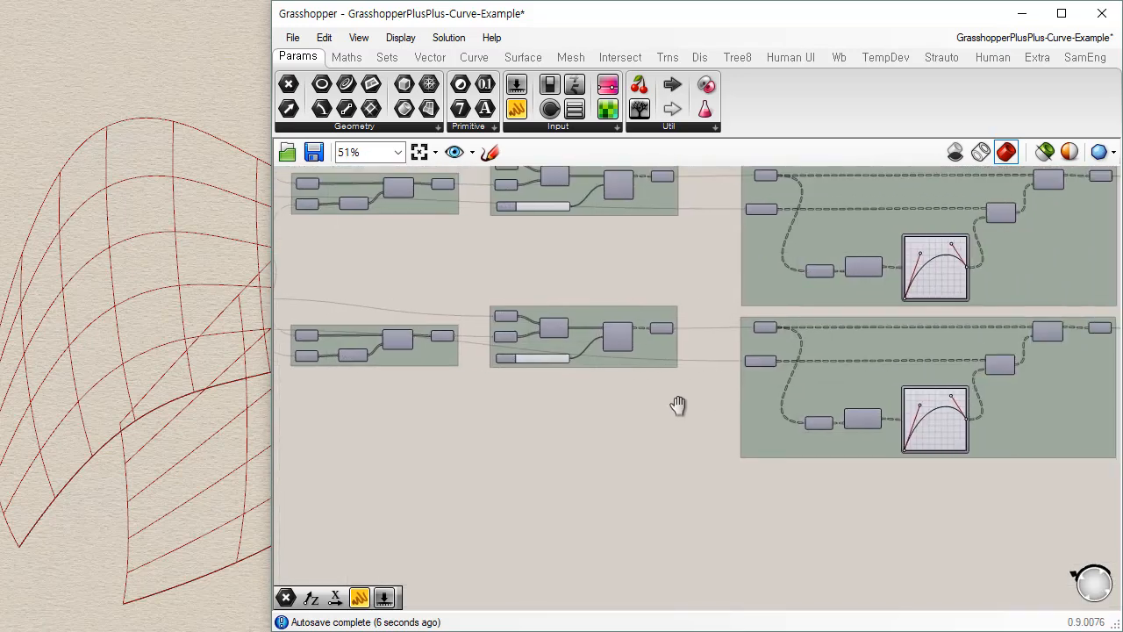
pyautogui.moveTo(983, 501); pyautogui.dragTo(689, 514, button='right')
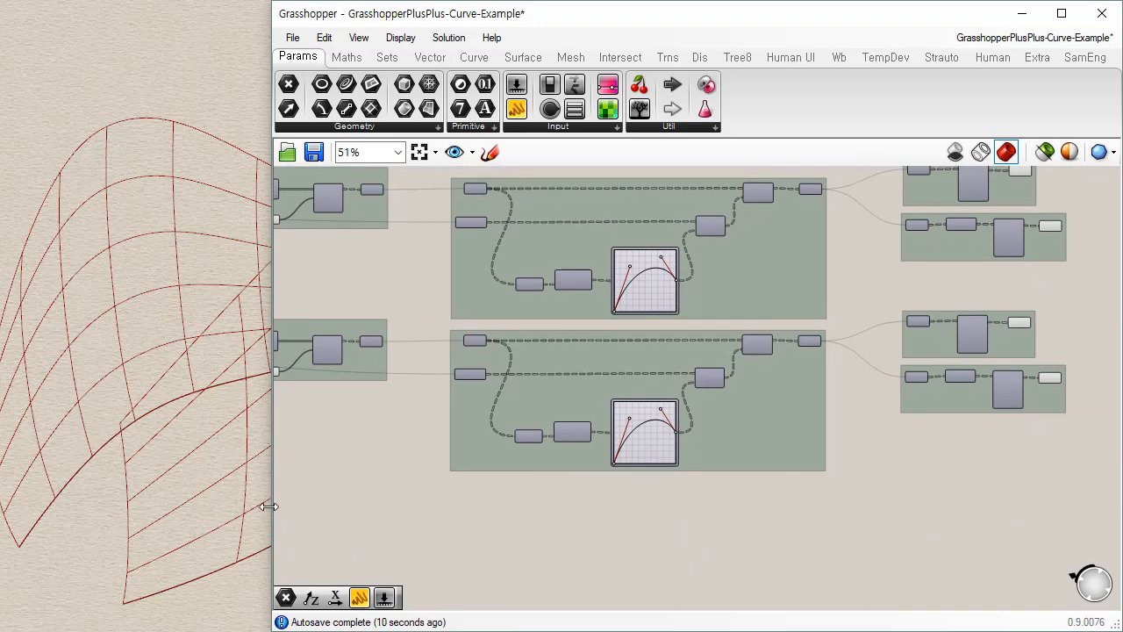
# Narrow the Grasshopper window to about half the screen and examine both curve grids in the Rhino viewport
pyautogui.moveTo(268, 506); pyautogui.dragTo(501, 505)
pyautogui.moveTo(296, 512); pyautogui.dragTo(354, 478, button='right')
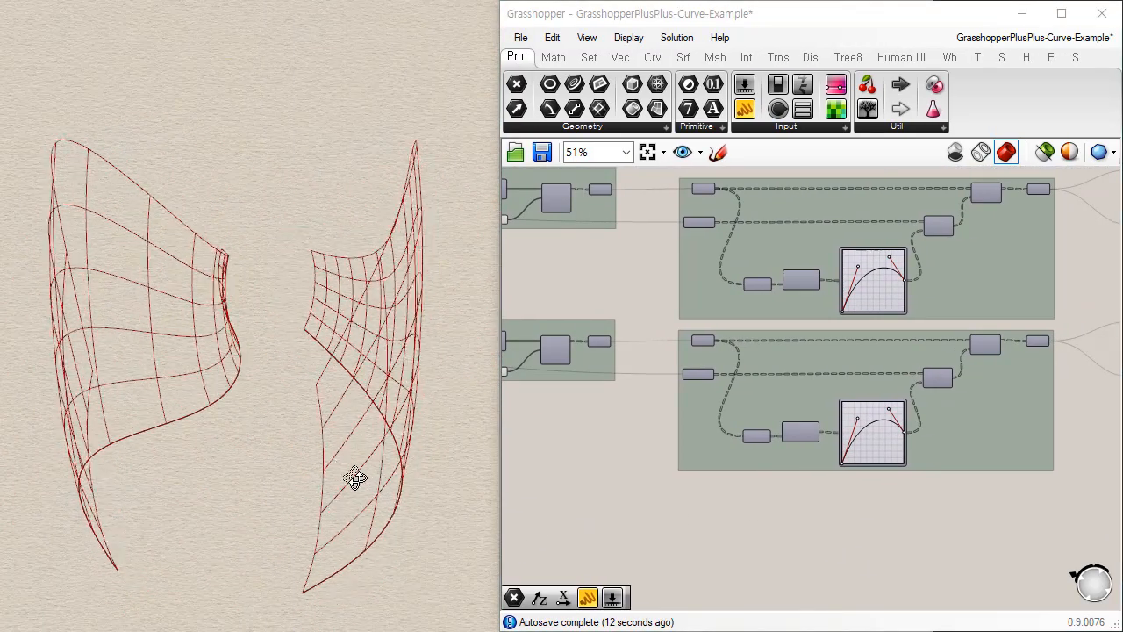
pyautogui.moveTo(585, 436); pyautogui.dragTo(671, 412, button='right')
pyautogui.moveTo(419, 477); pyautogui.dragTo(398, 485, button='right')
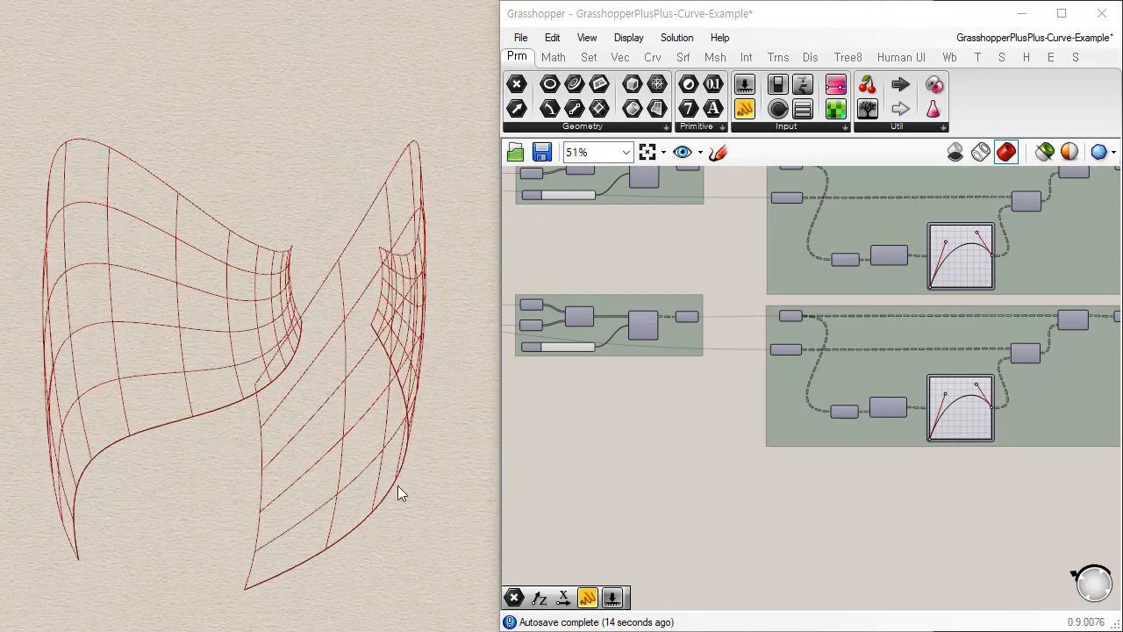
pyautogui.moveTo(395, 404); pyautogui.dragTo(360, 465, button='right')
# Try feeding the lower Vector parameter straight from the plane's X output, and restore the Reverse output as its source
pyautogui.moveTo(740, 408); pyautogui.dragTo(957, 397, button='right')
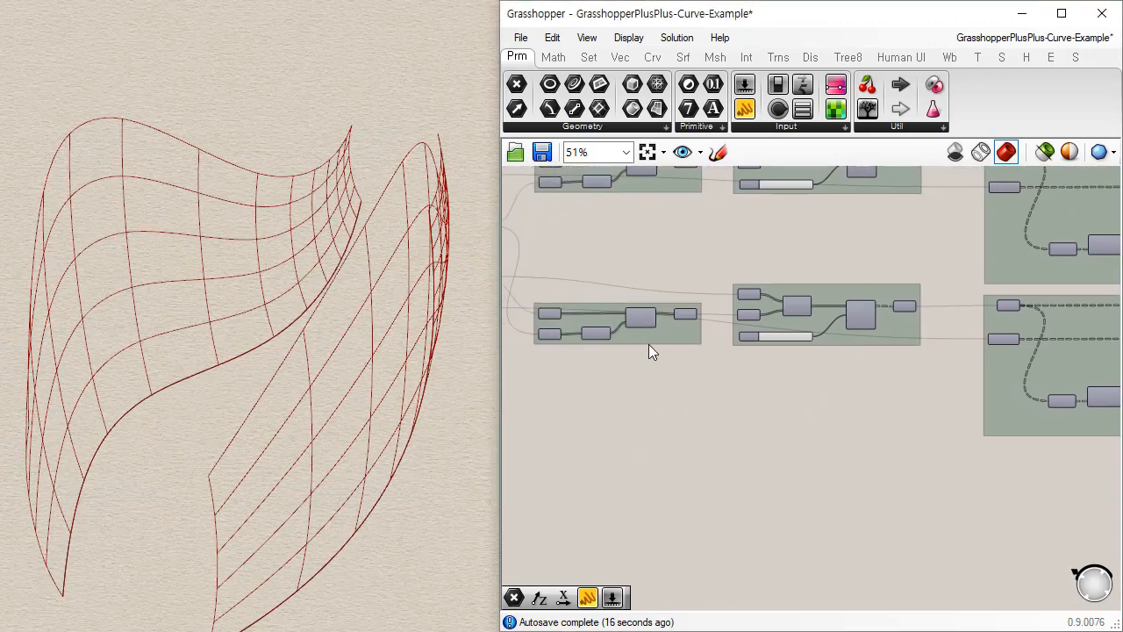
pyautogui.scroll(2, 649, 344)
pyautogui.moveTo(595, 355); pyautogui.dragTo(719, 391, button='right')
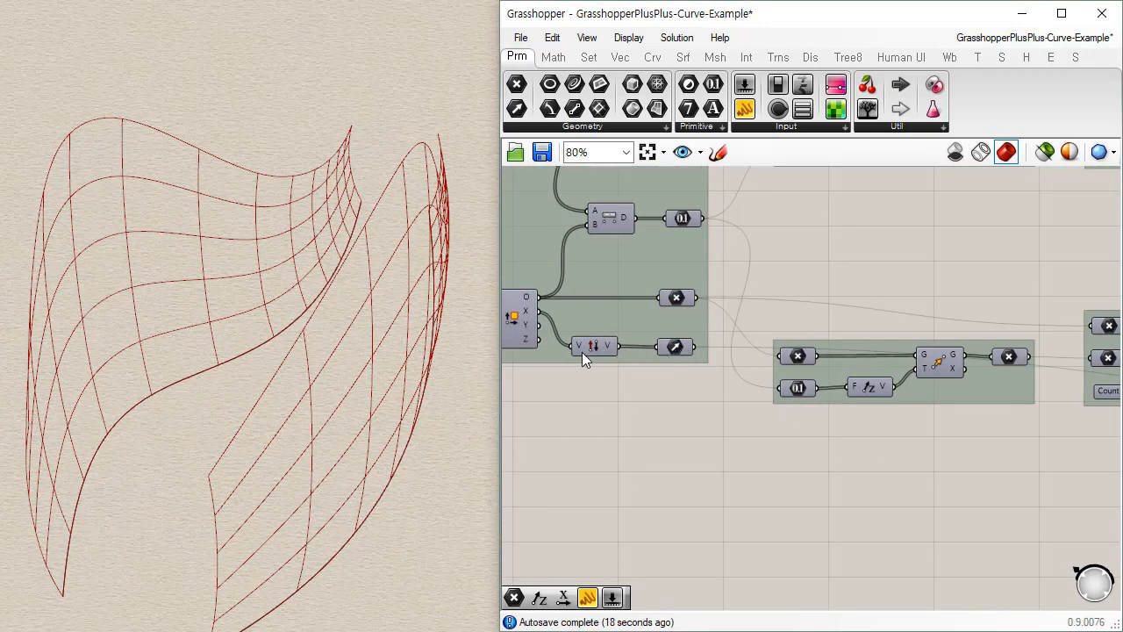
pyautogui.moveTo(538, 312); pyautogui.dragTo(666, 348)
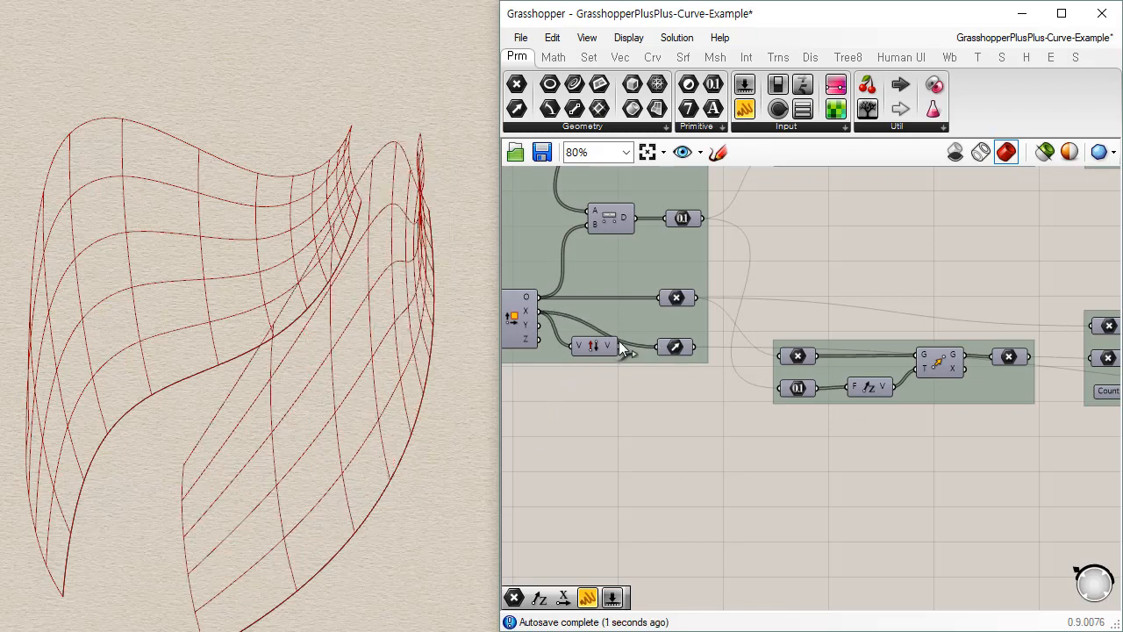
pyautogui.moveTo(619, 345); pyautogui.dragTo(660, 347)
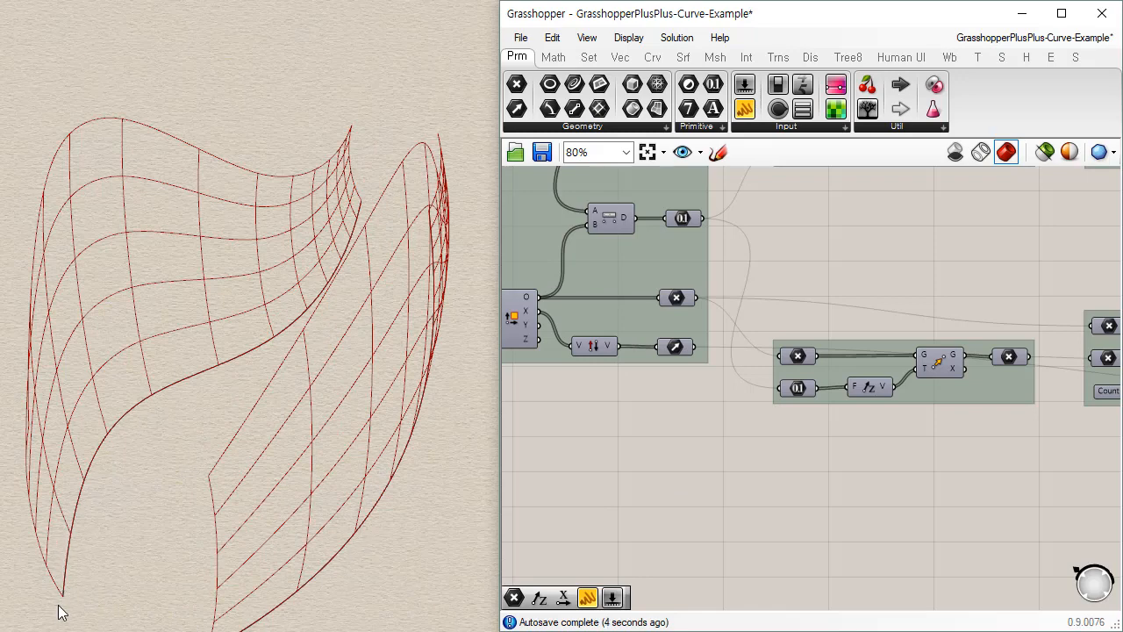
# Inspect the lower Perp Frames component's frame orientation along the second curve in the Rhino viewport
pyautogui.moveTo(389, 582); pyautogui.dragTo(338, 539, button='right')
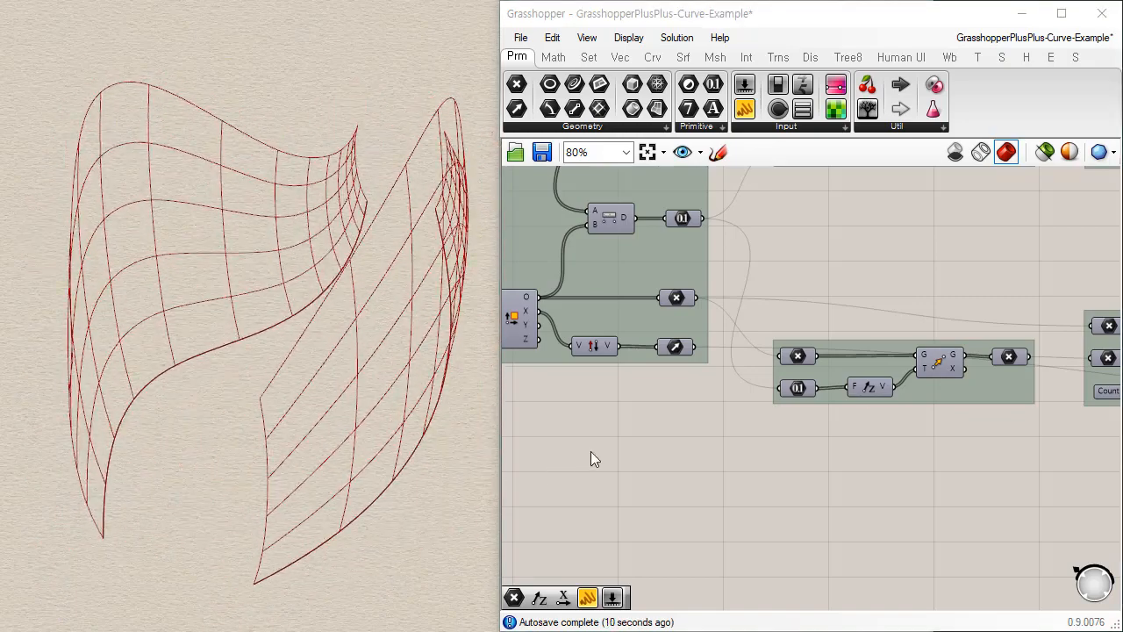
pyautogui.moveTo(592, 456); pyautogui.dragTo(717, 343, button='right')
pyautogui.click(684, 330)
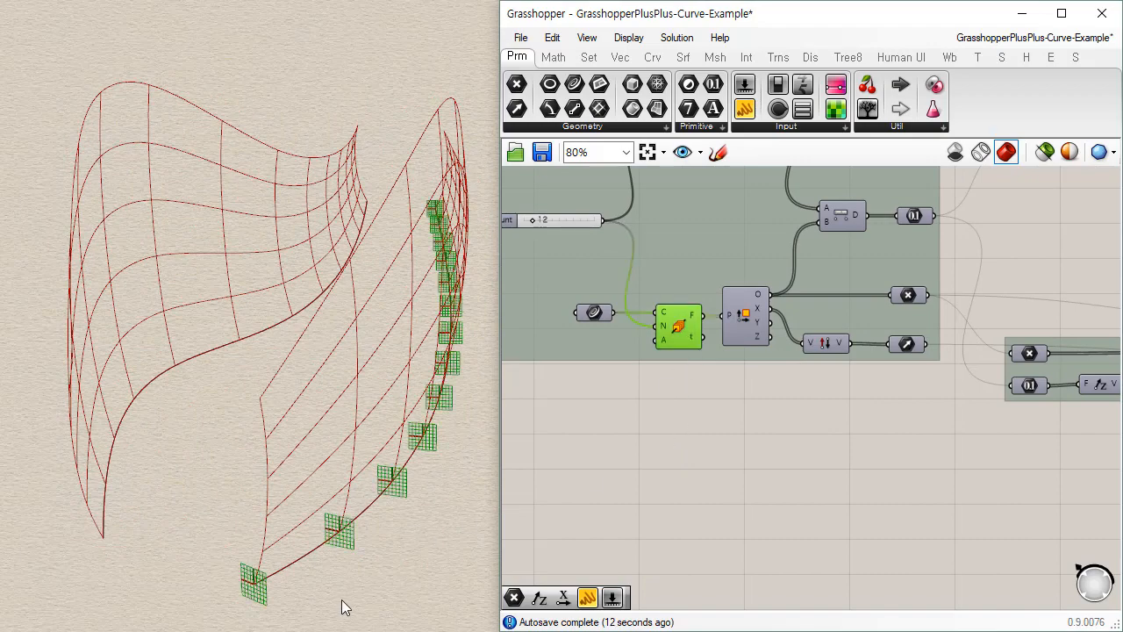
pyautogui.moveTo(344, 607); pyautogui.dragTo(421, 515, button='right')
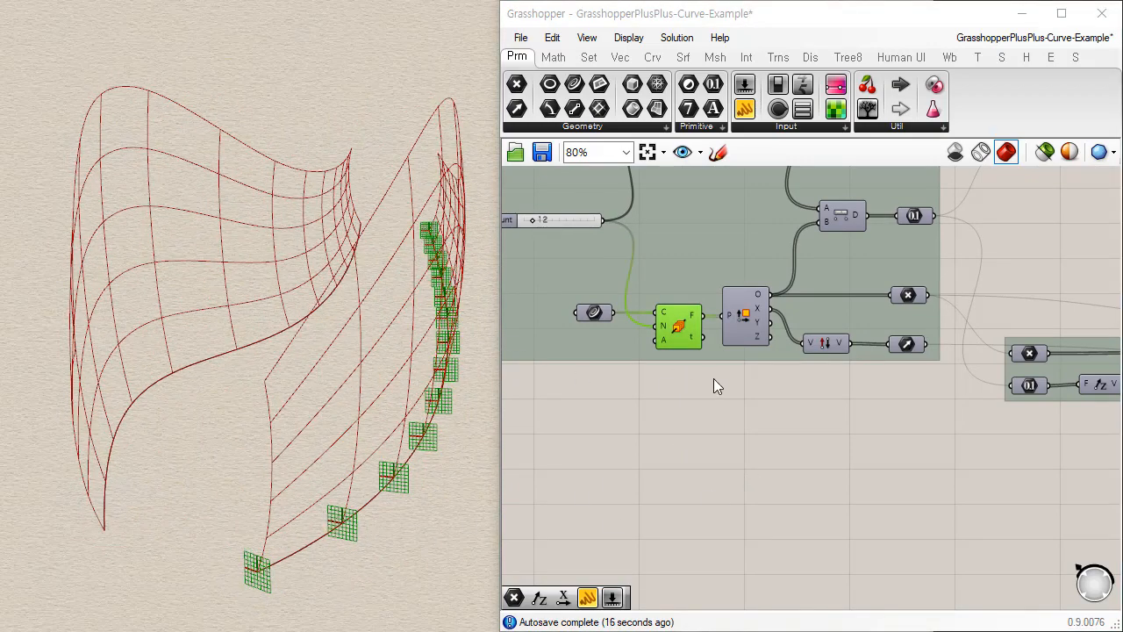
pyautogui.click(732, 458)
pyautogui.moveTo(367, 430); pyautogui.dragTo(381, 453, button='right')
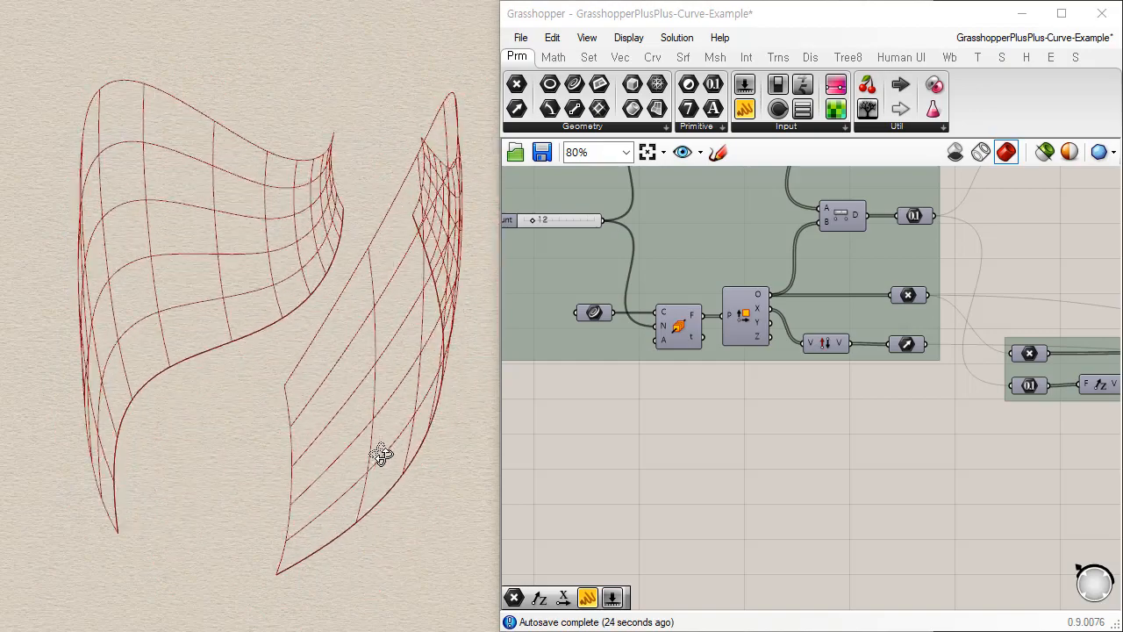
# Turn on the preview of the two Curve output parameters in the upper interpolated curve groups
pyautogui.moveTo(732, 476); pyautogui.dragTo(673, 500, button='right')
pyautogui.scroll(-5, 672, 500)
pyautogui.moveTo(762, 413); pyautogui.dragTo(773, 354, button='right')
pyautogui.scroll(3, 717, 279)
pyautogui.moveTo(624, 216); pyautogui.dragTo(699, 377)
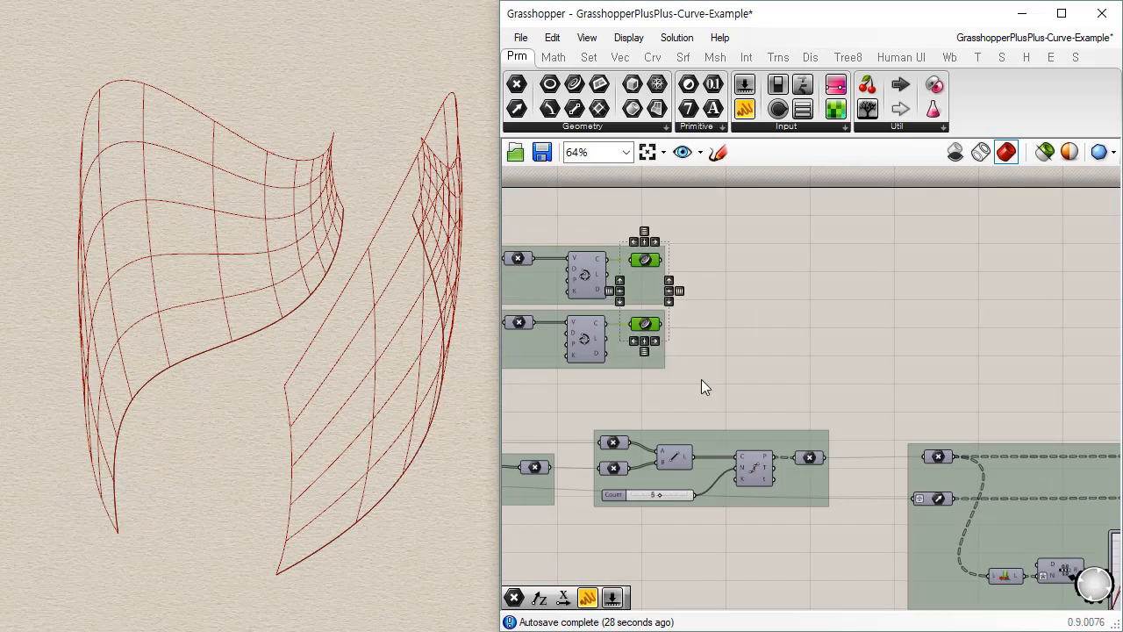
pyautogui.hotkey('ctrl', 'q')
pyautogui.click(760, 371)
# Select the four curve outputs of both Graph Mapper chains, restrict the preview to selected objects only, and clear the selection
pyautogui.moveTo(869, 389); pyautogui.dragTo(762, 337, button='right')
pyautogui.scroll(-3, 762, 337)
pyautogui.moveTo(991, 432); pyautogui.dragTo(686, 367, button='right')
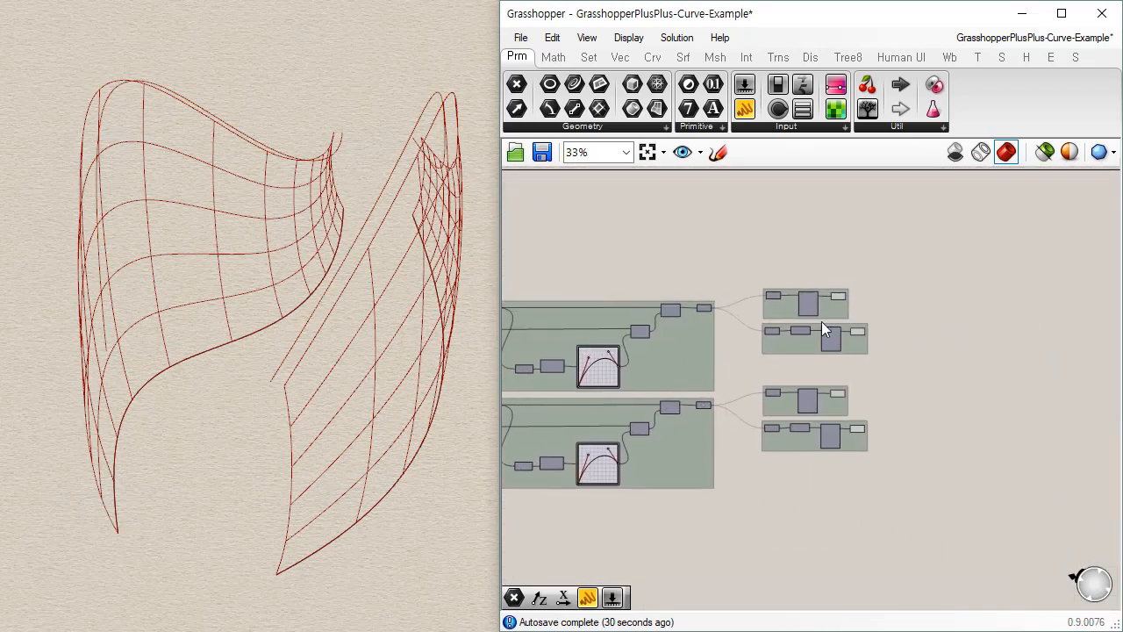
pyautogui.moveTo(822, 261); pyautogui.dragTo(903, 440)
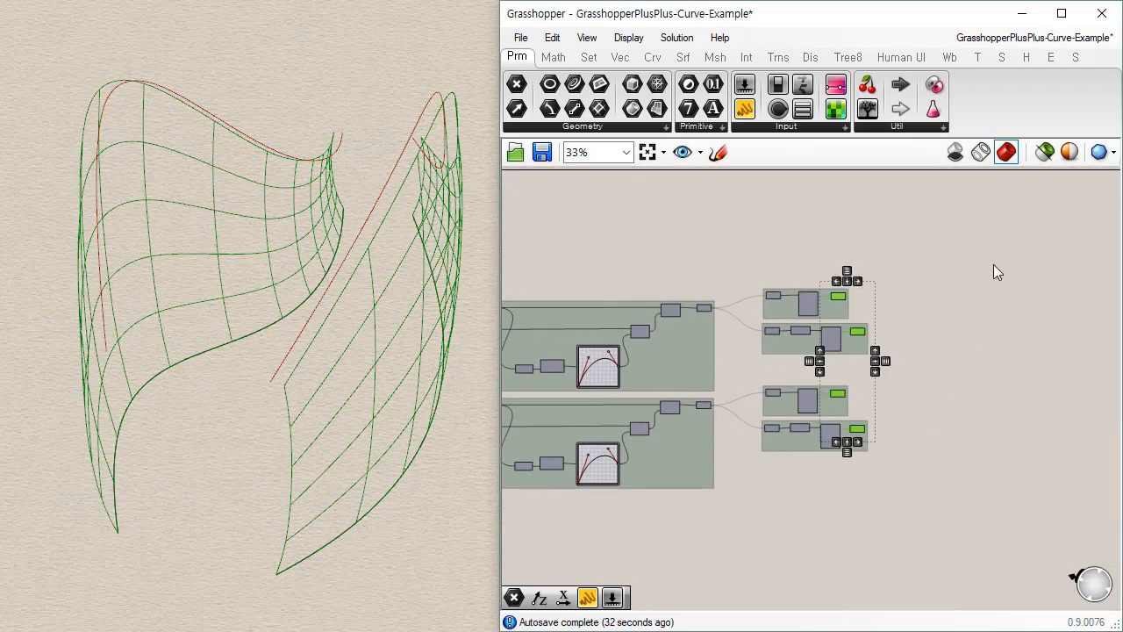
pyautogui.click(1045, 160)
pyautogui.click(684, 228)
pyautogui.moveTo(675, 229); pyautogui.dragTo(852, 287, button='right')
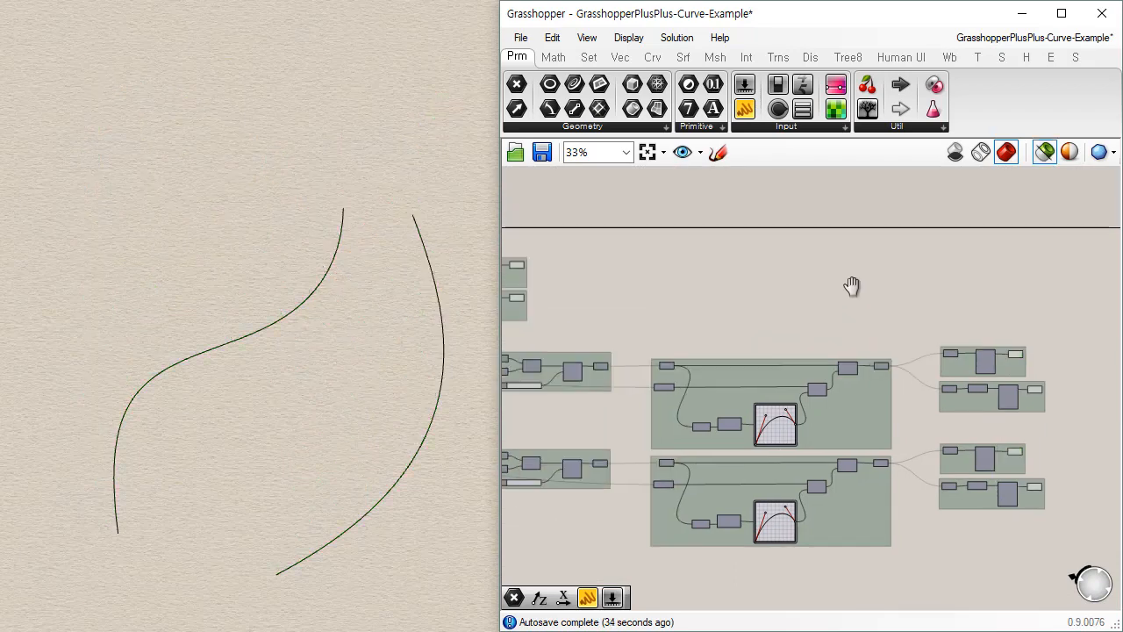
# Select the two Curve outputs of the upper interpolated curve groups to preview them in Rhino, and clear the selection
pyautogui.scroll(2, 728, 301)
pyautogui.moveTo(647, 233); pyautogui.dragTo(710, 379)
pyautogui.moveTo(356, 429); pyautogui.dragTo(338, 412, button='right')
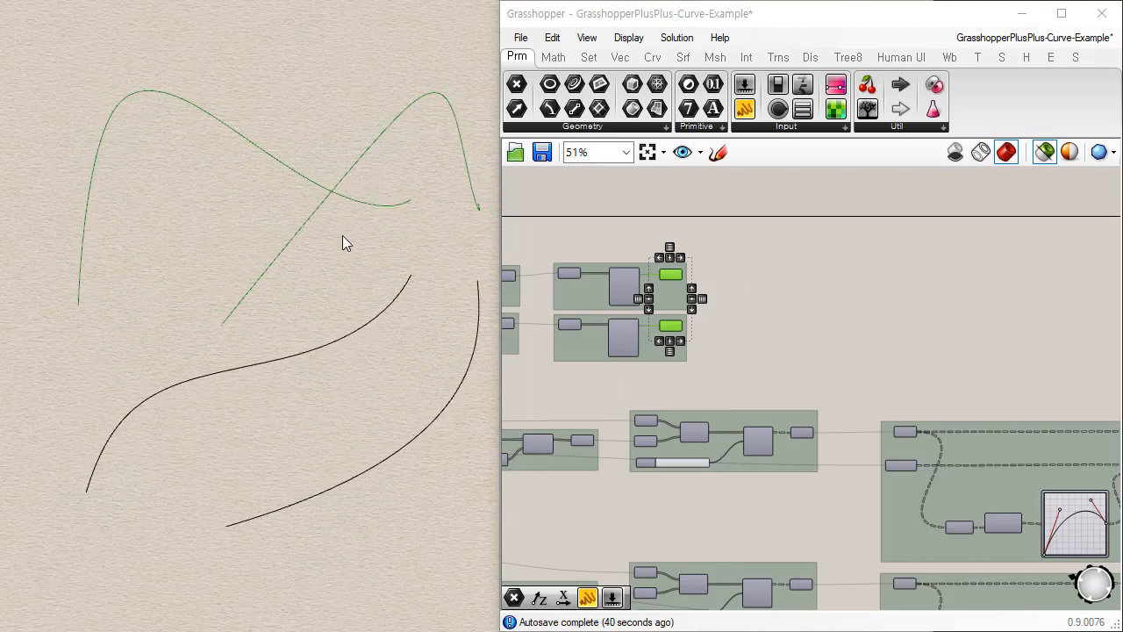
pyautogui.click(768, 351)
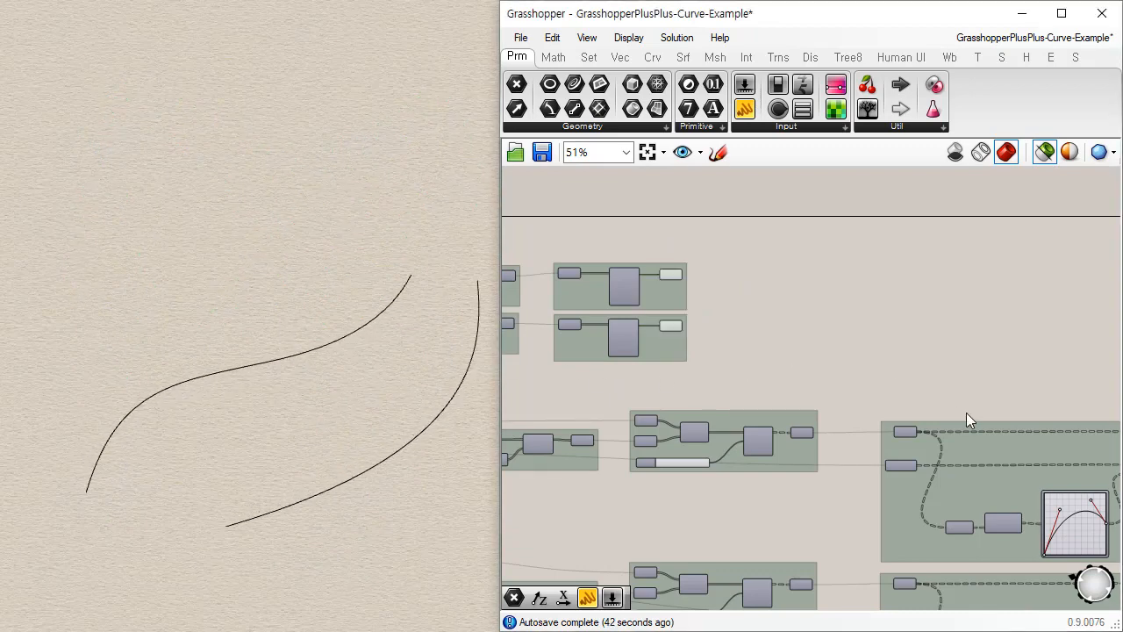
# Preview the four curve outputs of both Graph Mapper chains, turn off the selected-only preview, and clear the selection
pyautogui.moveTo(897, 343); pyautogui.dragTo(609, 251, button='right')
pyautogui.moveTo(912, 384); pyautogui.dragTo(548, 286, button='right')
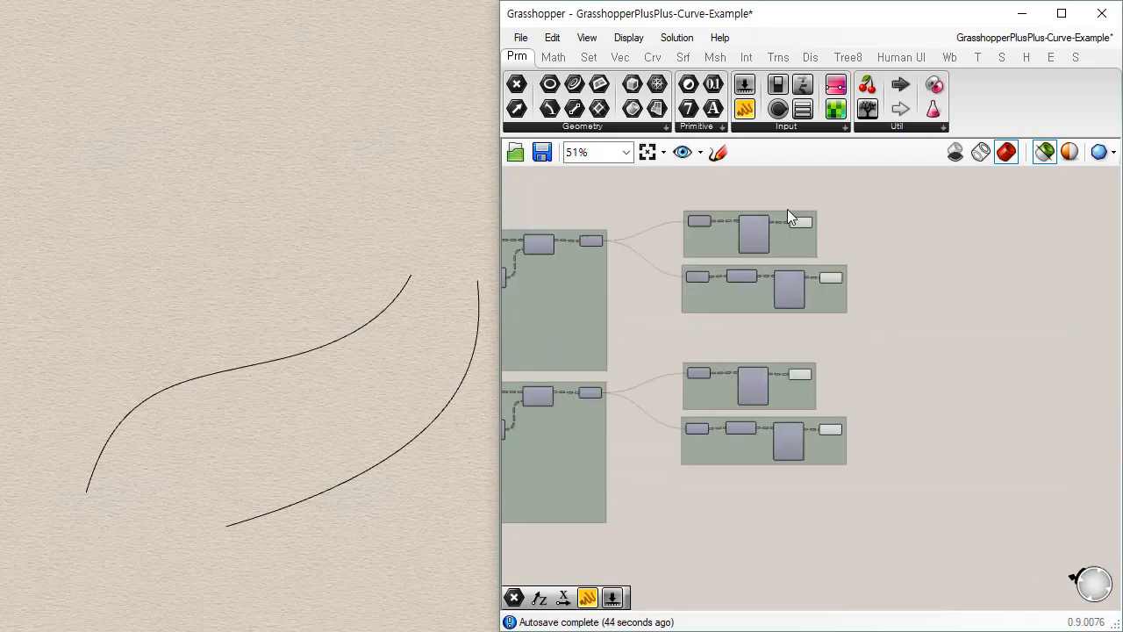
pyautogui.moveTo(764, 187); pyautogui.dragTo(885, 461)
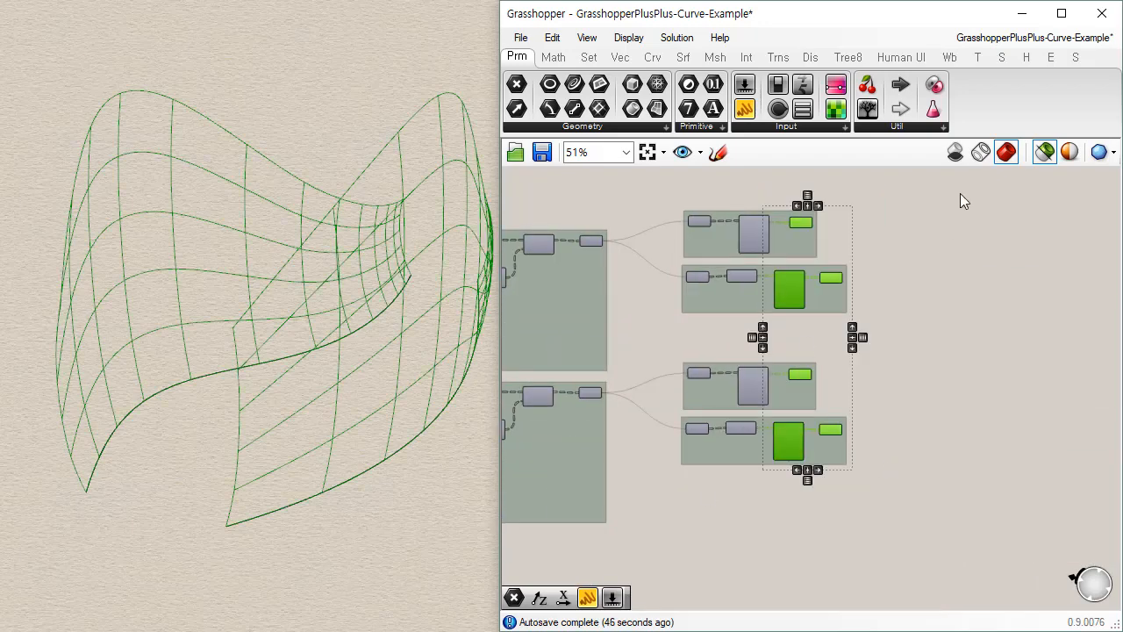
pyautogui.click(1044, 152)
pyautogui.click(916, 264)
# Highlight the two Curve outputs of the upper interpolated groups against the full preview, and clear the selection
pyautogui.moveTo(985, 330); pyautogui.dragTo(1080, 370, button='right')
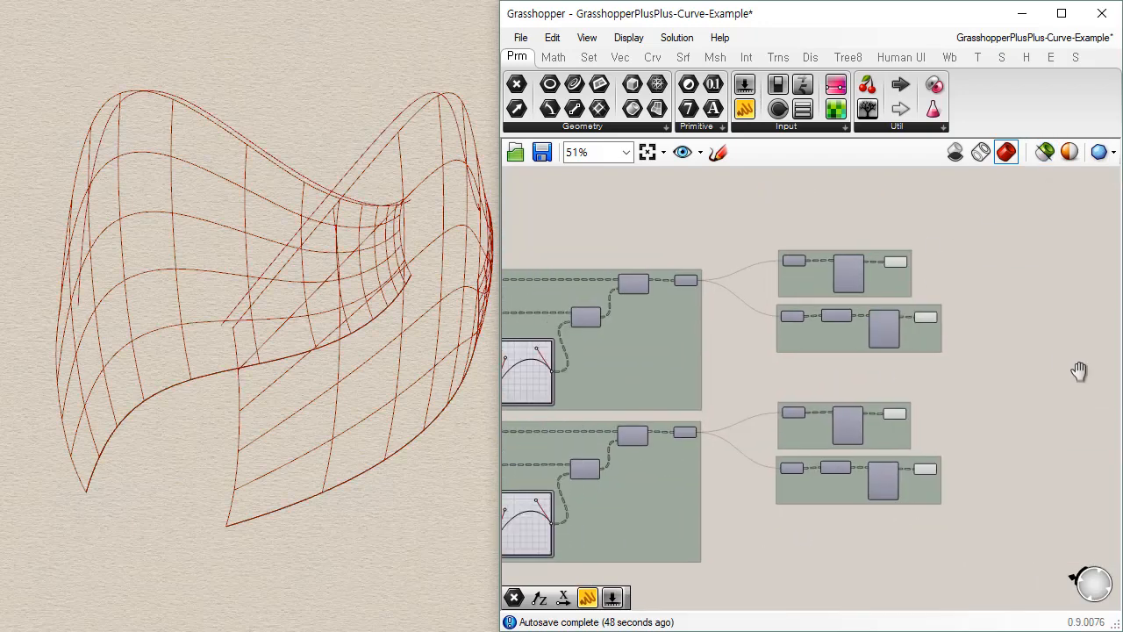
pyautogui.scroll(-3, 790, 363)
pyautogui.scroll(3, 619, 286)
pyautogui.moveTo(611, 230); pyautogui.dragTo(688, 394)
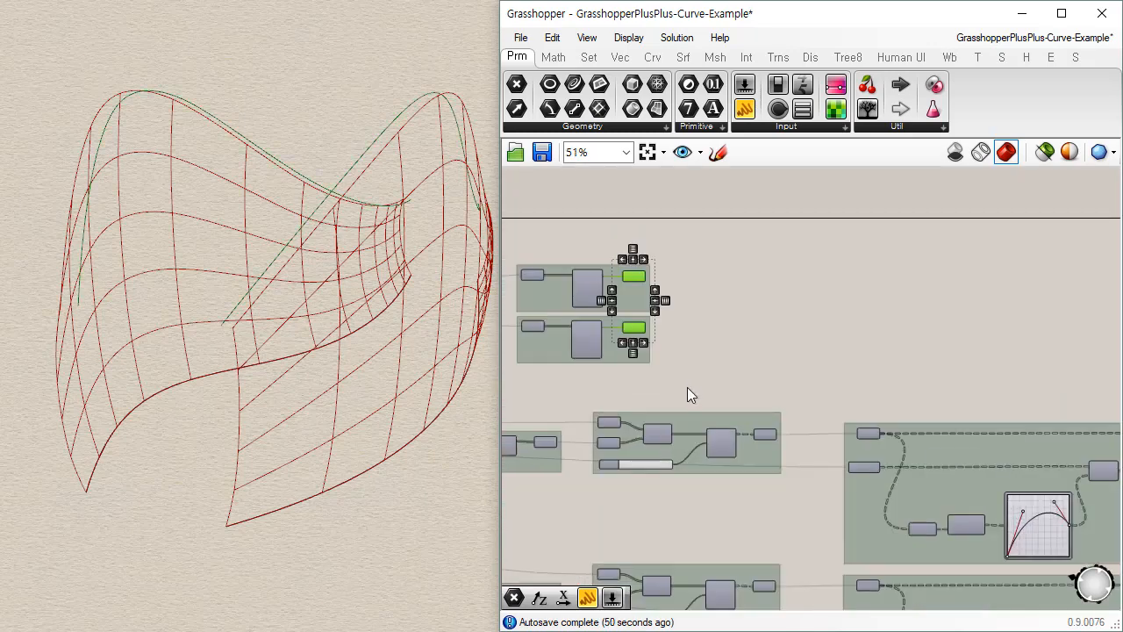
pyautogui.click(750, 311)
# Examine the upper Interpolate groups, the curve grids in Rhino, and the Divide Curve group of the upper definition
pyautogui.moveTo(729, 323); pyautogui.dragTo(996, 324, button='right')
pyautogui.scroll(4, 936, 297)
pyautogui.scroll(1, 812, 258)
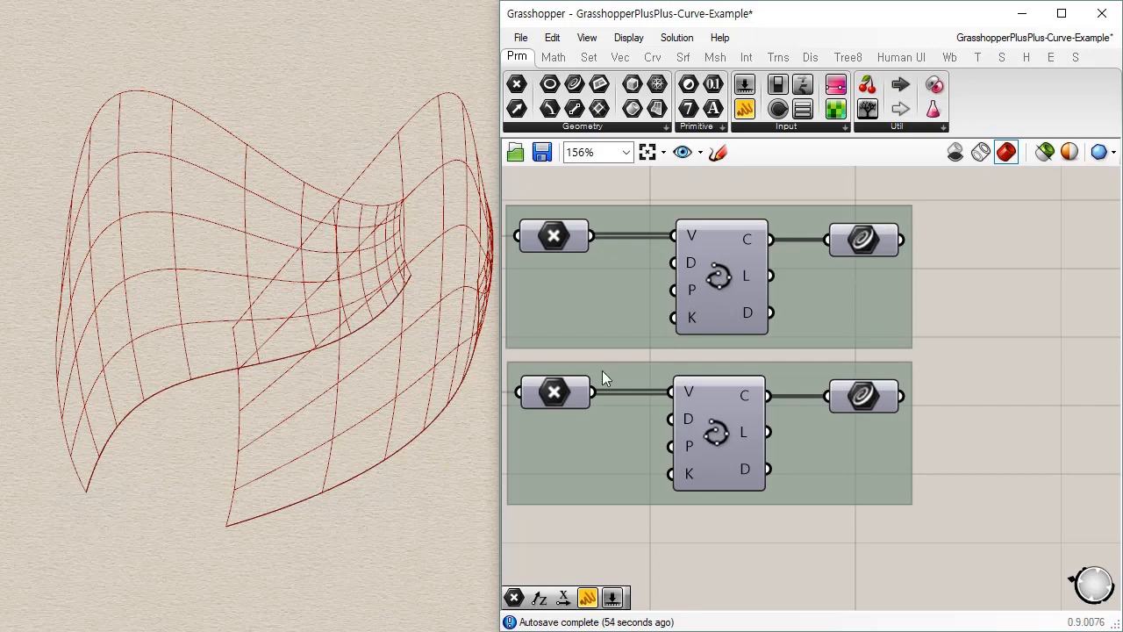
pyautogui.moveTo(222, 512); pyautogui.dragTo(234, 546, button='right')
pyautogui.scroll(-6, 880, 395)
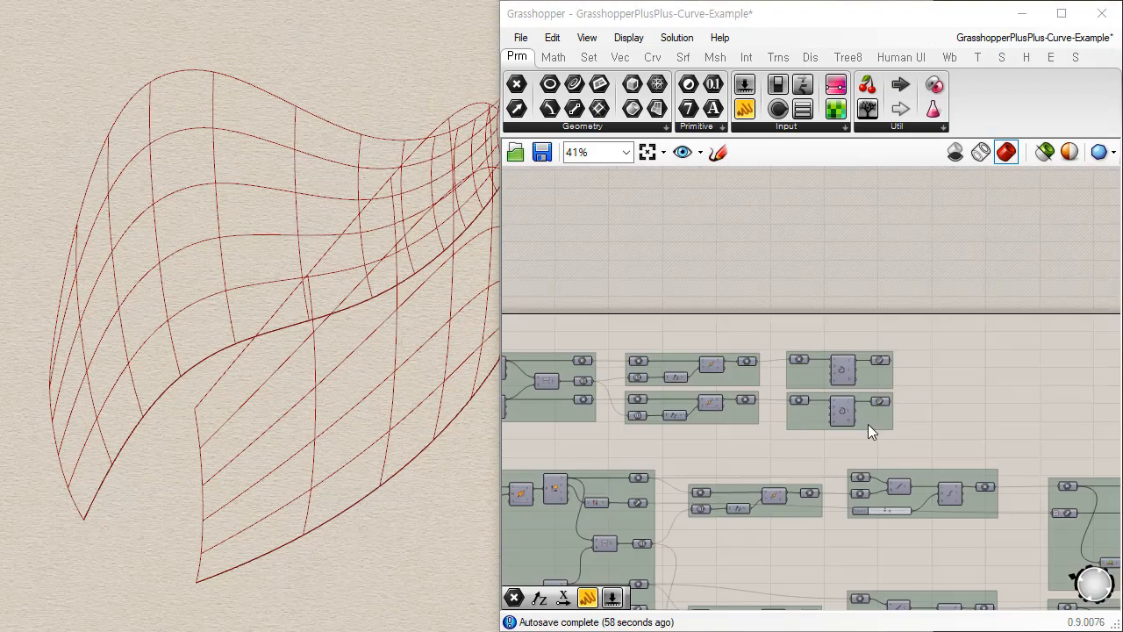
pyautogui.moveTo(614, 406); pyautogui.dragTo(788, 378, button='right')
pyautogui.scroll(5, 612, 360)
pyautogui.moveTo(809, 433); pyautogui.dragTo(936, 466, button='right')
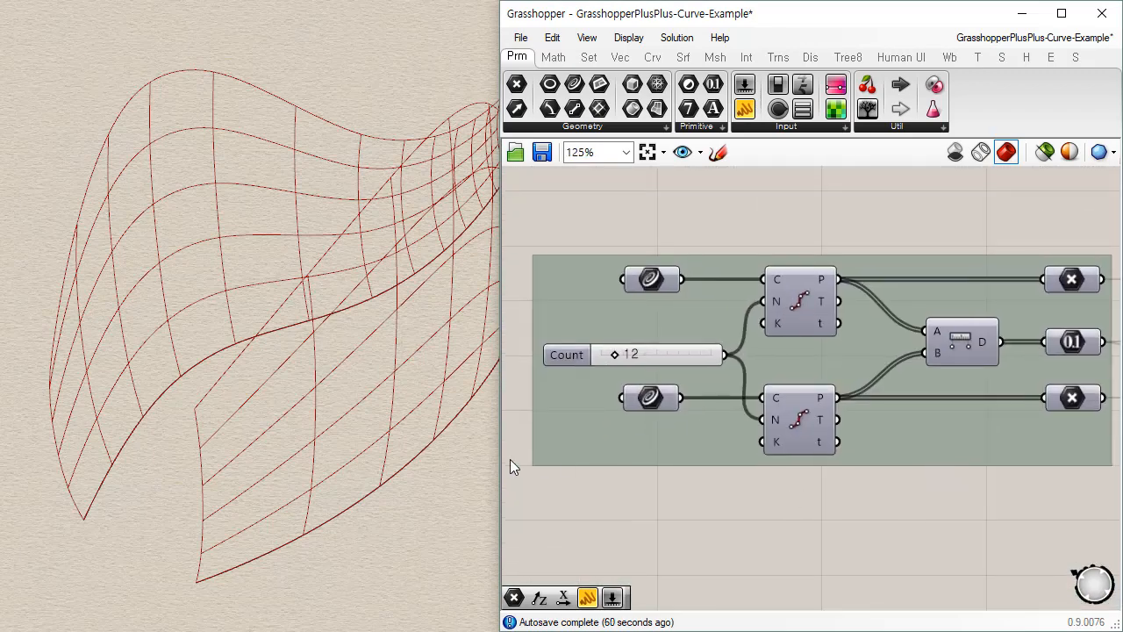
# Widen the Grasshopper window over the Rhino viewport and follow the upper definition from Divide Curve through the Move groups to the Interpolate groups
pyautogui.moveTo(504, 466); pyautogui.dragTo(327, 470)
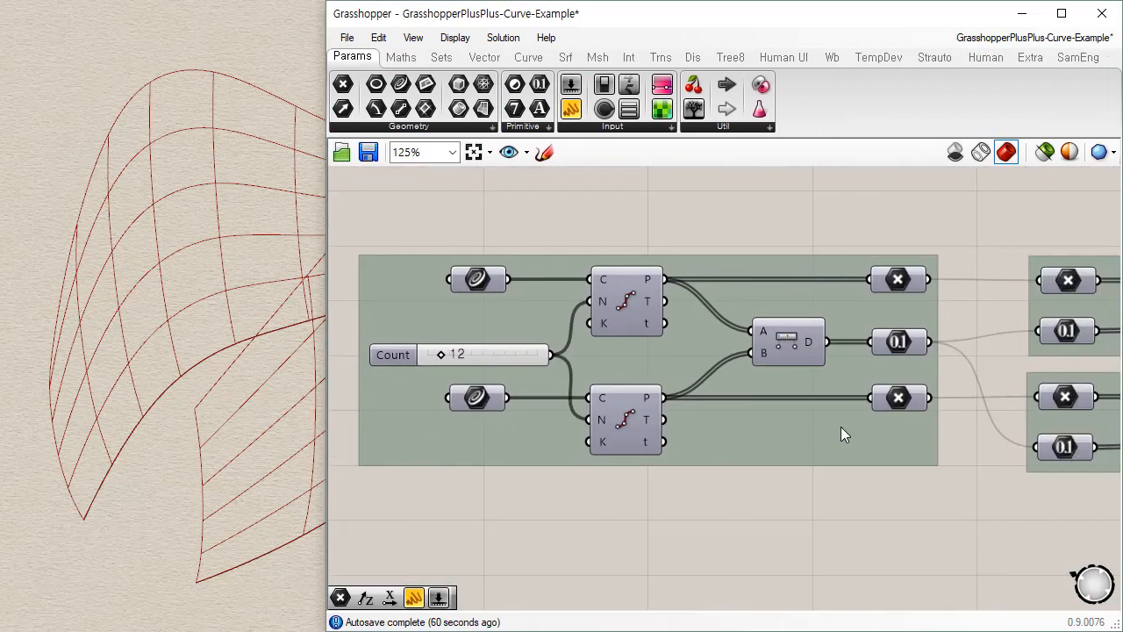
pyautogui.moveTo(798, 461); pyautogui.dragTo(838, 461, button='right')
pyautogui.moveTo(858, 413); pyautogui.dragTo(387, 398, button='right')
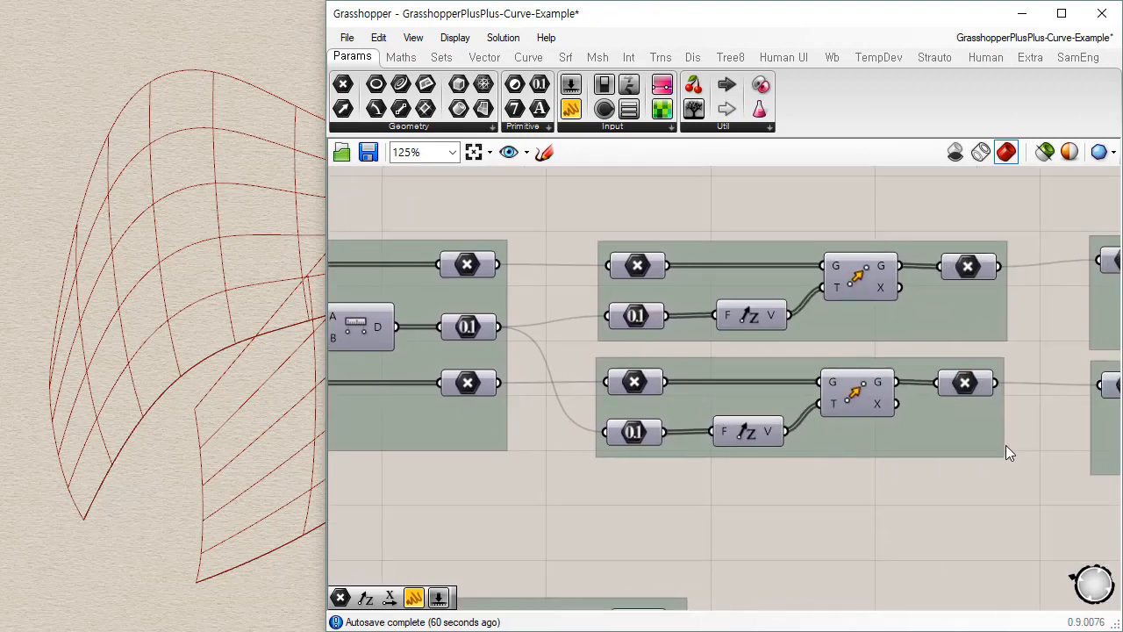
pyautogui.moveTo(1009, 453); pyautogui.dragTo(502, 431, button='right')
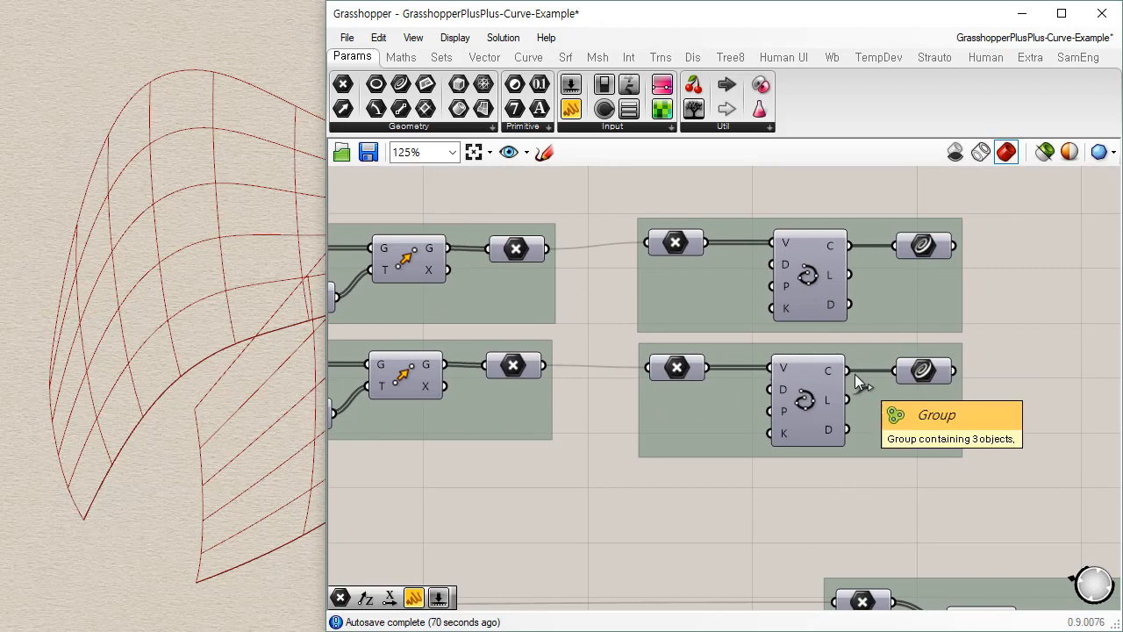
# Examine the Perp Frames group with its Reverse and Distance components, and trace its outputs into the two Move groups
pyautogui.scroll(-5, 726, 497)
pyautogui.moveTo(607, 558); pyautogui.dragTo(794, 333, button='right')
pyautogui.scroll(4, 547, 465)
pyautogui.moveTo(702, 418); pyautogui.dragTo(642, 536, button='right')
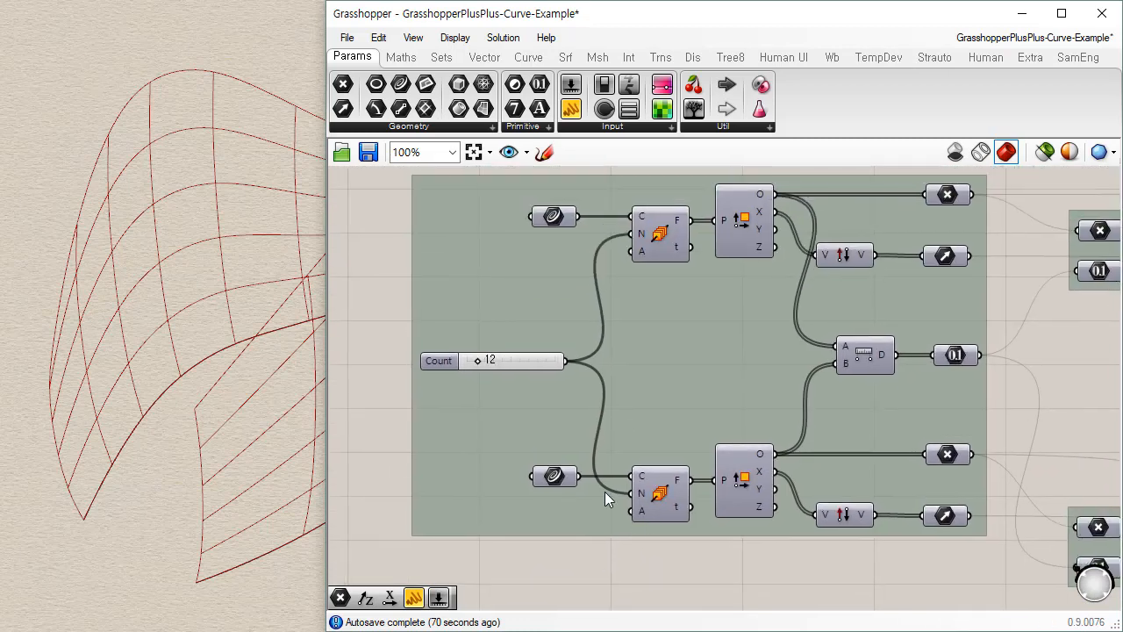
pyautogui.moveTo(671, 411); pyautogui.dragTo(672, 442, button='right')
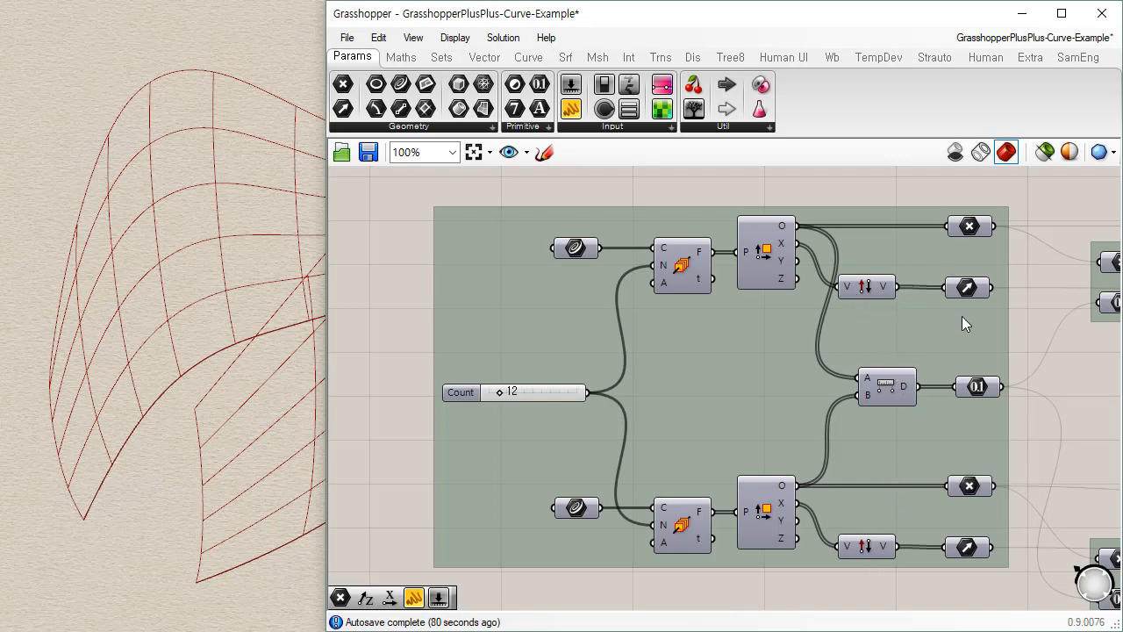
pyautogui.moveTo(1075, 414); pyautogui.dragTo(632, 378, button='right')
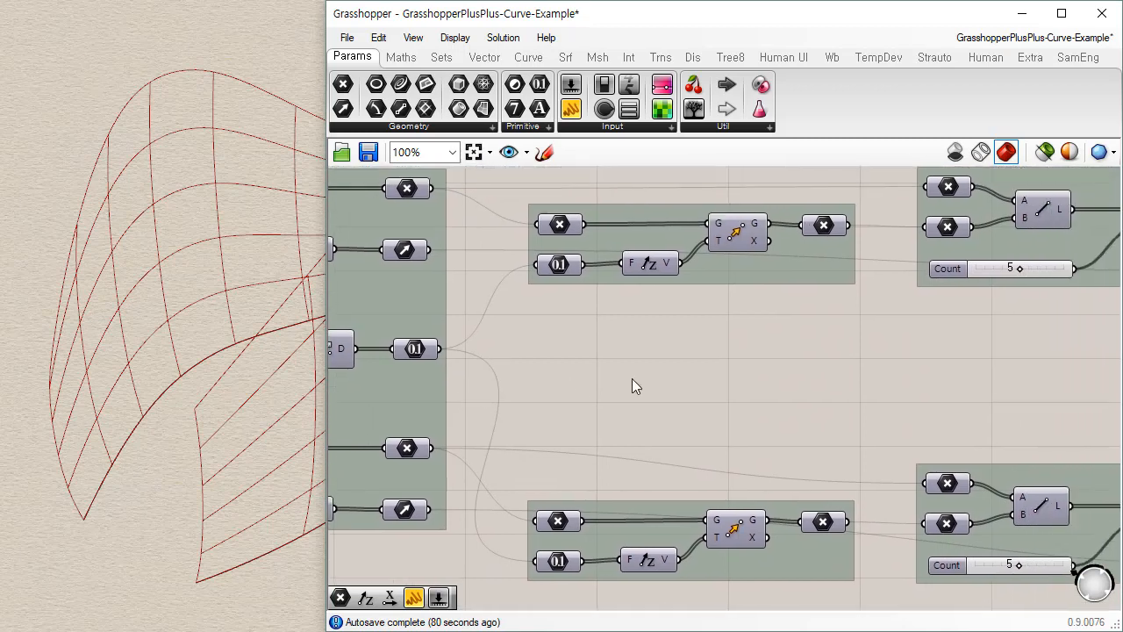
pyautogui.moveTo(740, 370); pyautogui.dragTo(683, 359, button='right')
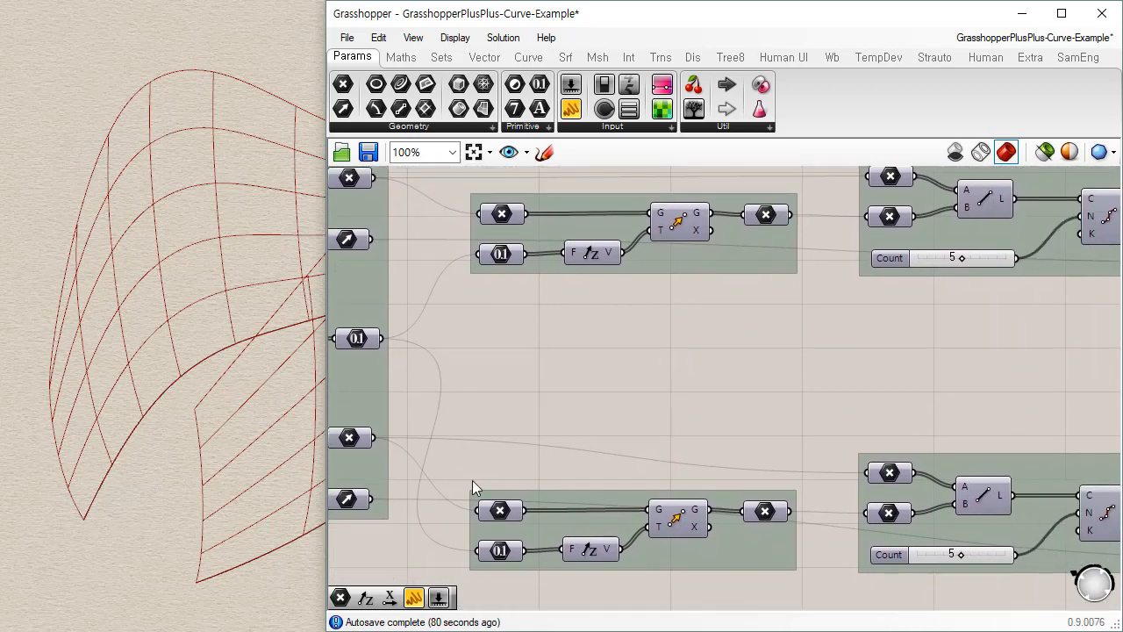
pyautogui.moveTo(565, 380); pyautogui.dragTo(720, 408, button='right')
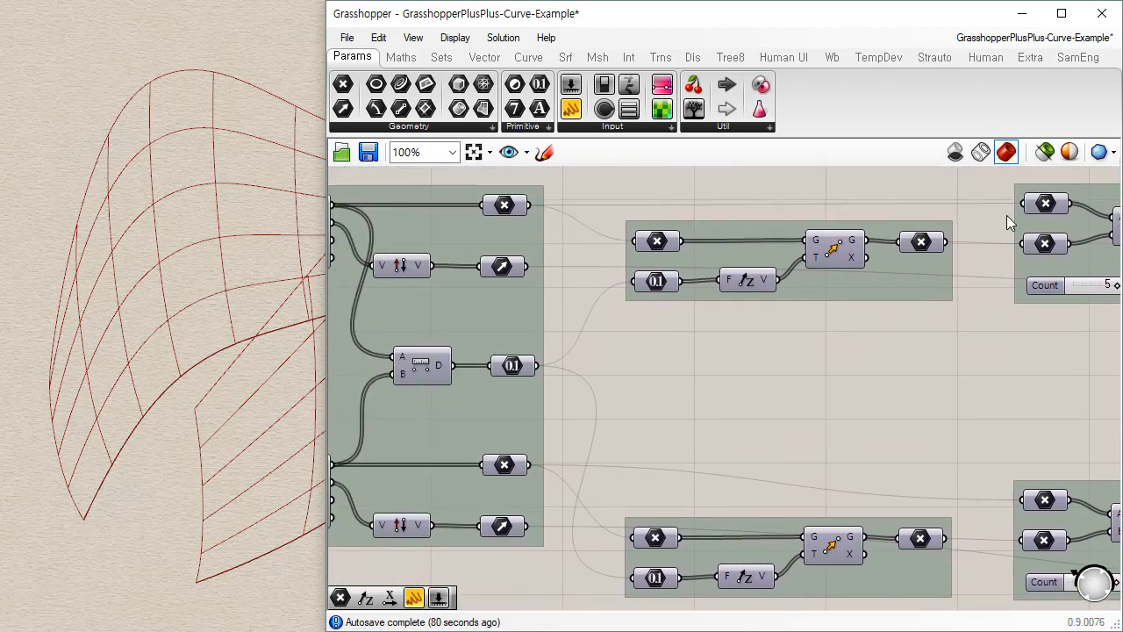
# Restrict the preview to selected objects only and select the five output parameters of the Perp Frames group
pyautogui.click(1044, 151)
pyautogui.moveTo(533, 230); pyautogui.dragTo(721, 237, button='right')
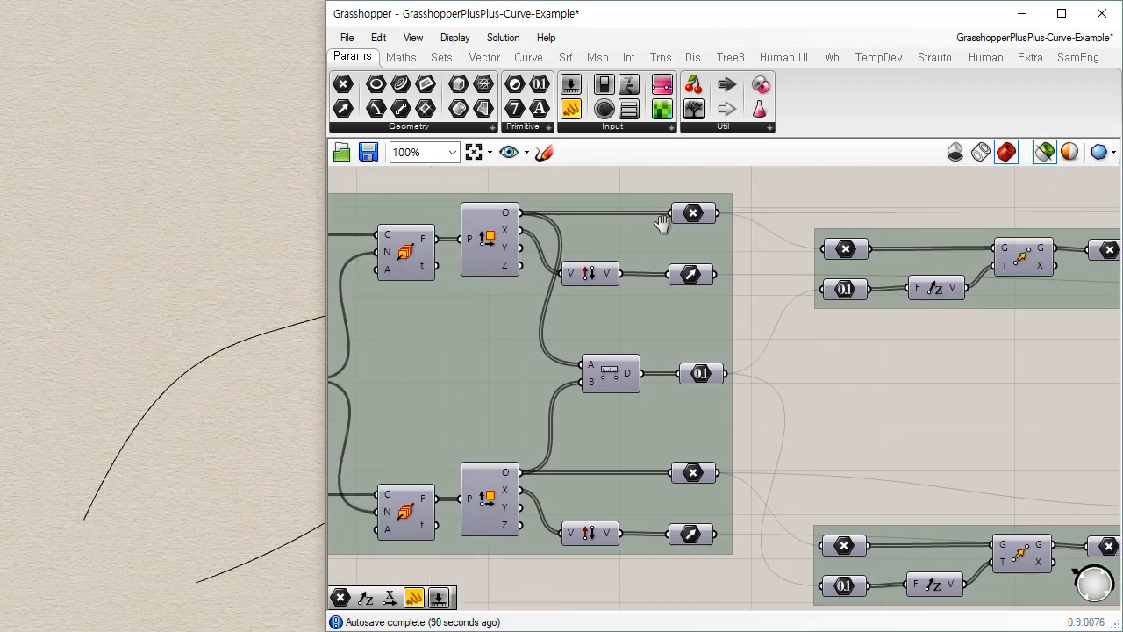
pyautogui.moveTo(602, 173); pyautogui.dragTo(787, 593)
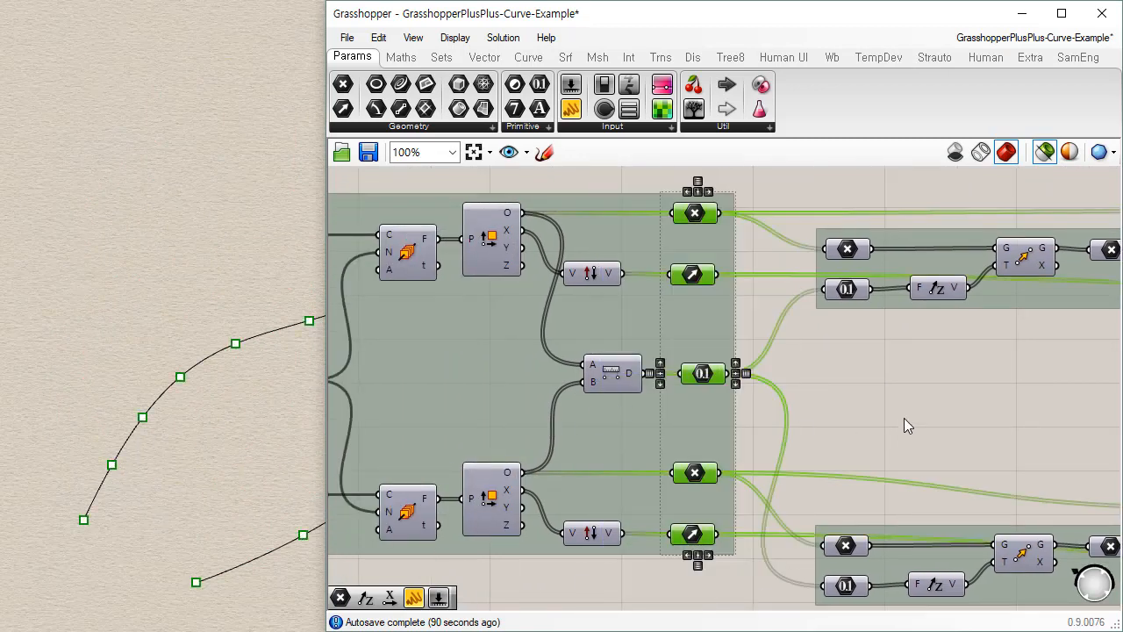
# Preview the moved point outputs of both Move groups, followed by the divided point outputs of both Line groups
pyautogui.moveTo(905, 354); pyautogui.dragTo(494, 376, button='right')
pyautogui.moveTo(658, 187); pyautogui.dragTo(753, 549)
pyautogui.moveTo(998, 453); pyautogui.dragTo(771, 319, button='right')
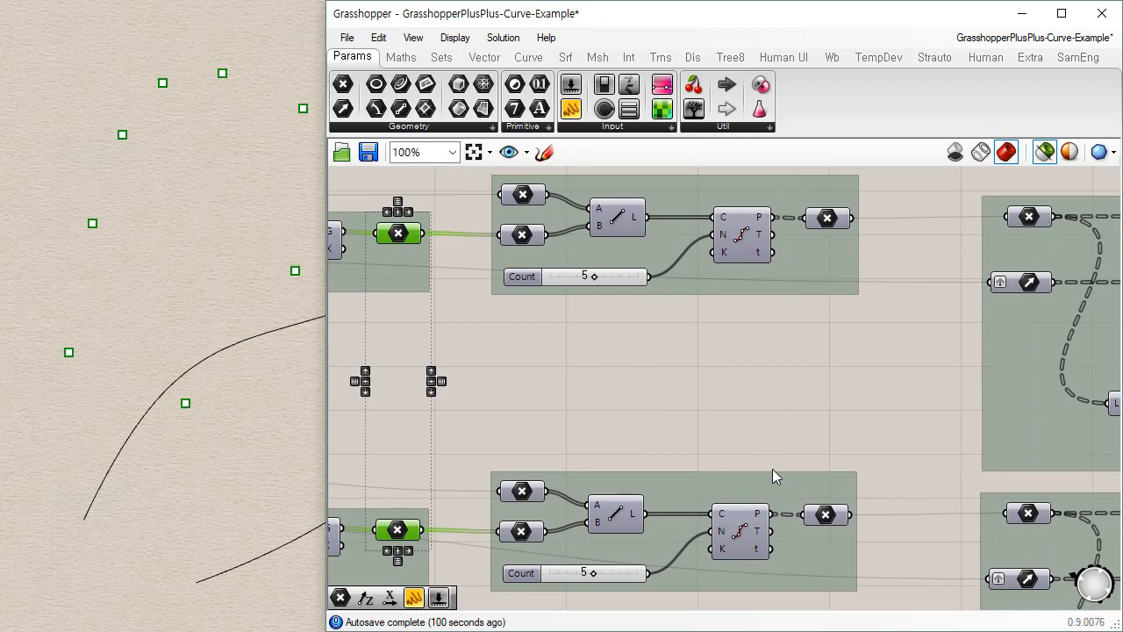
pyautogui.scroll(-2, 772, 476)
pyautogui.moveTo(778, 248); pyautogui.dragTo(846, 574)
pyautogui.moveTo(760, 235); pyautogui.dragTo(867, 588)
pyautogui.moveTo(864, 458); pyautogui.dragTo(740, 392, button='right')
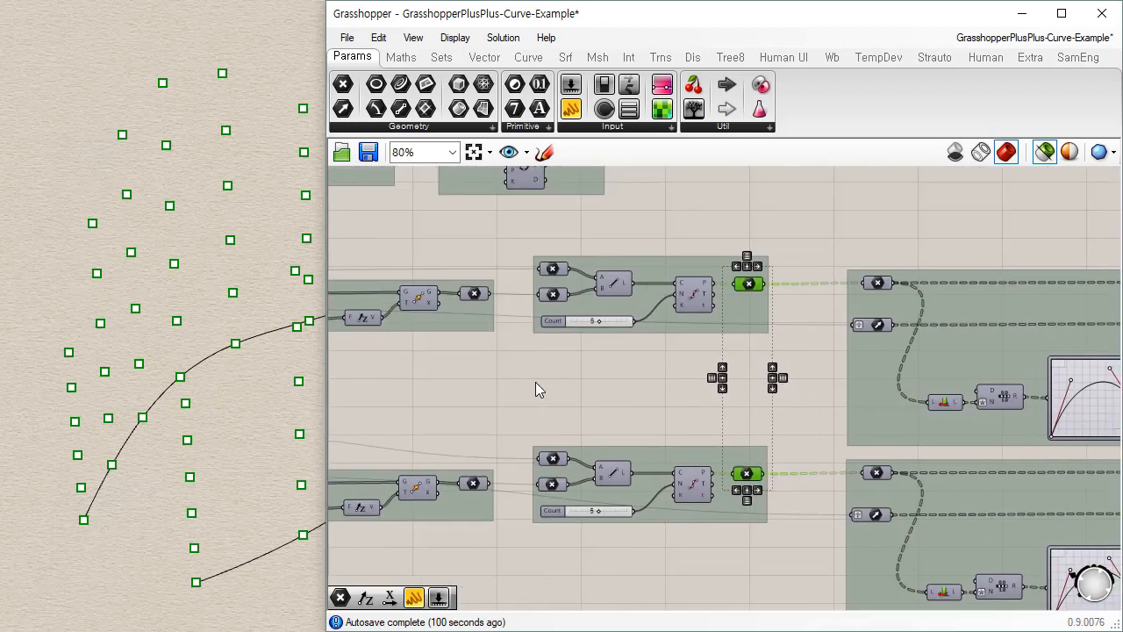
# Preview the upper Move group's point output alone, and compare it with the divided point outputs of both chains
pyautogui.scroll(2, 538, 391)
pyautogui.click(441, 243)
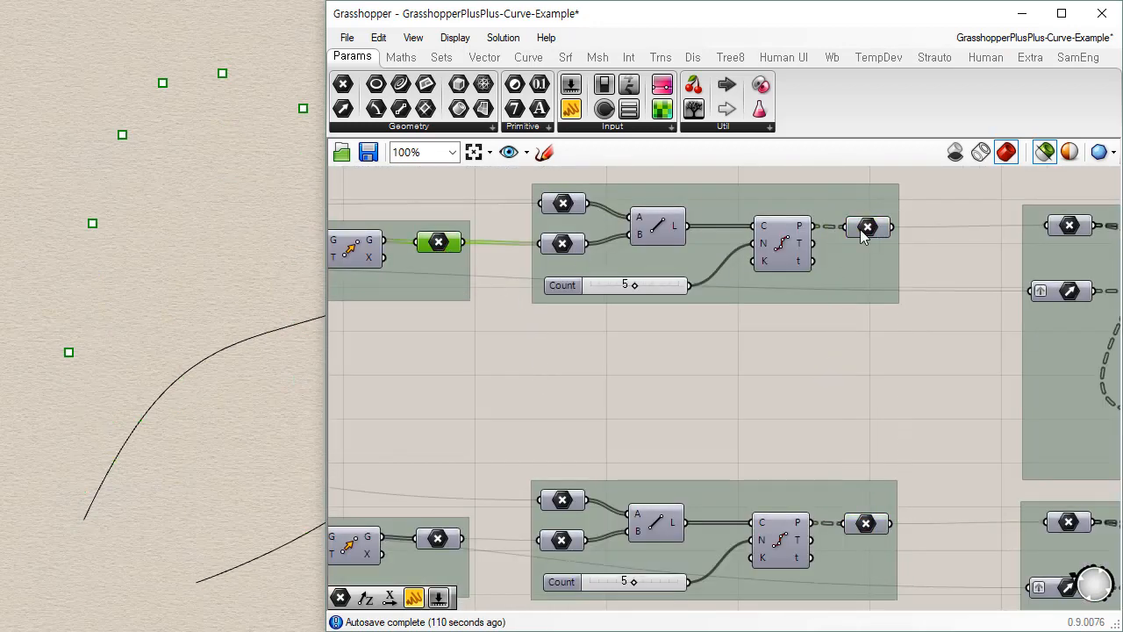
pyautogui.scroll(-2, 713, 390)
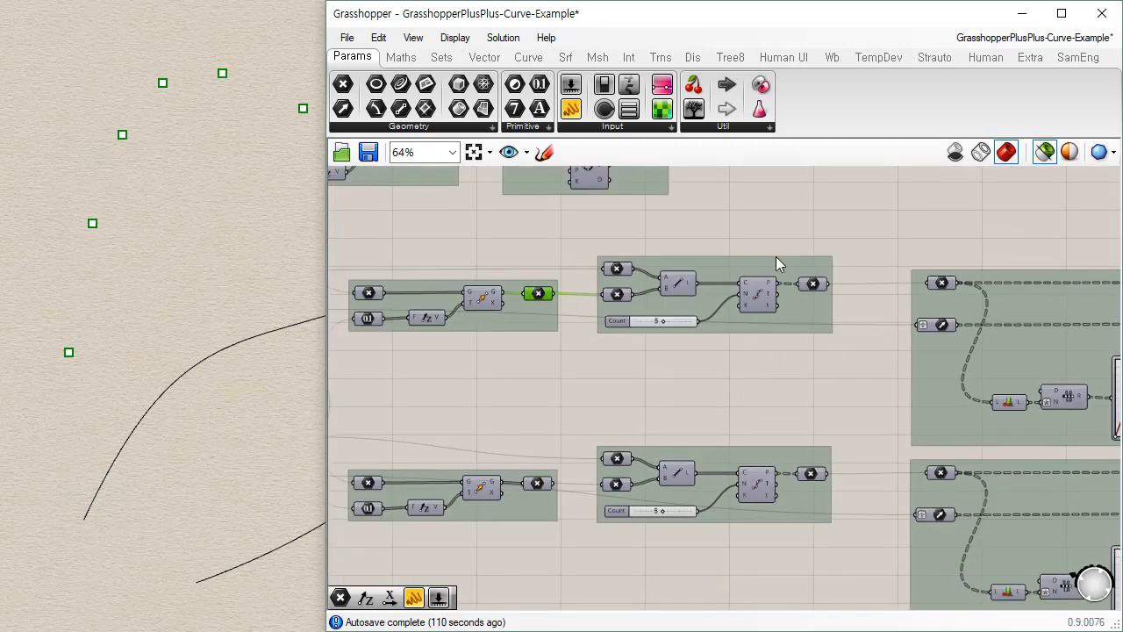
pyautogui.moveTo(785, 242); pyautogui.dragTo(890, 558)
pyautogui.moveTo(807, 531); pyautogui.dragTo(641, 486, button='right')
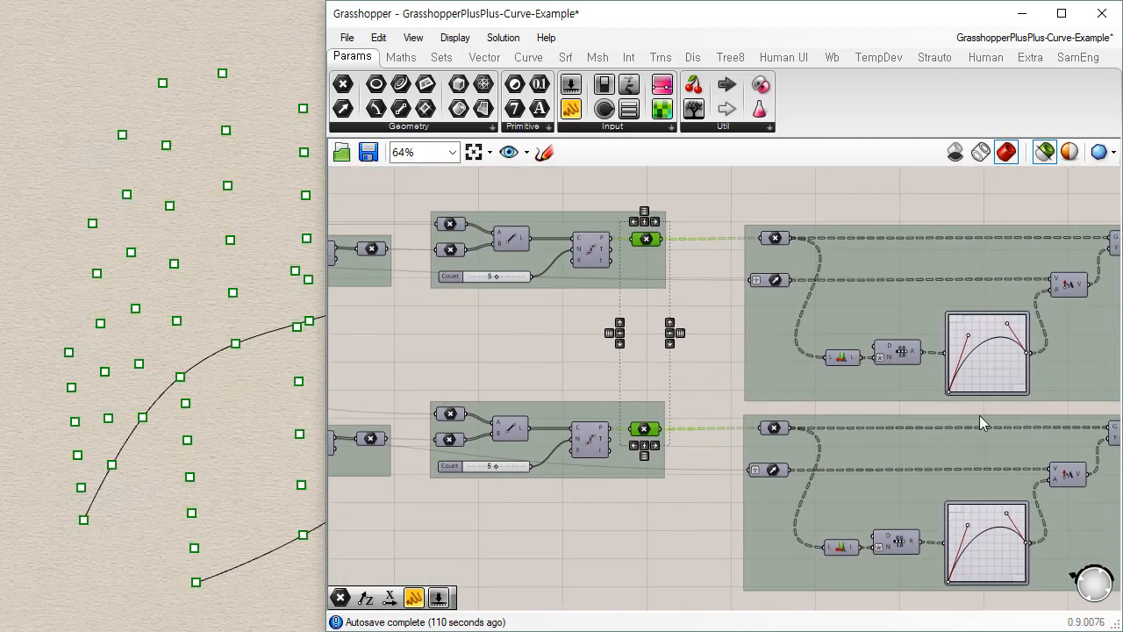
# Select the displaced point outputs of both Graph Mapper groups and view them from another angle in Rhino
pyautogui.moveTo(1017, 416); pyautogui.dragTo(699, 396, button='right')
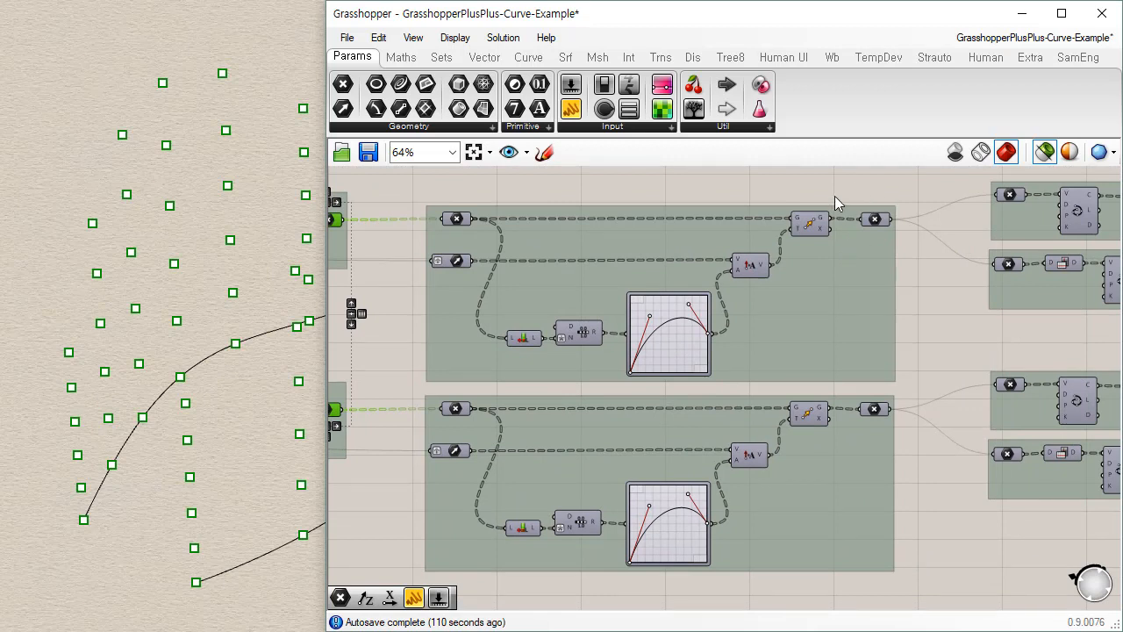
pyautogui.moveTo(844, 182); pyautogui.dragTo(923, 487)
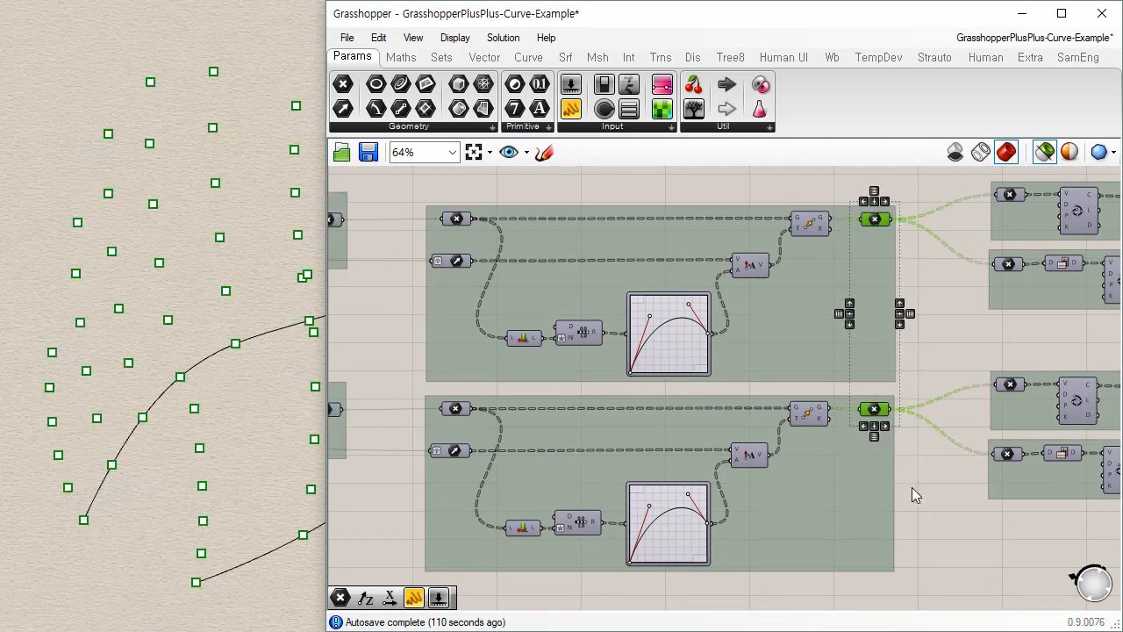
pyautogui.moveTo(113, 516); pyautogui.dragTo(100, 487, button='right')
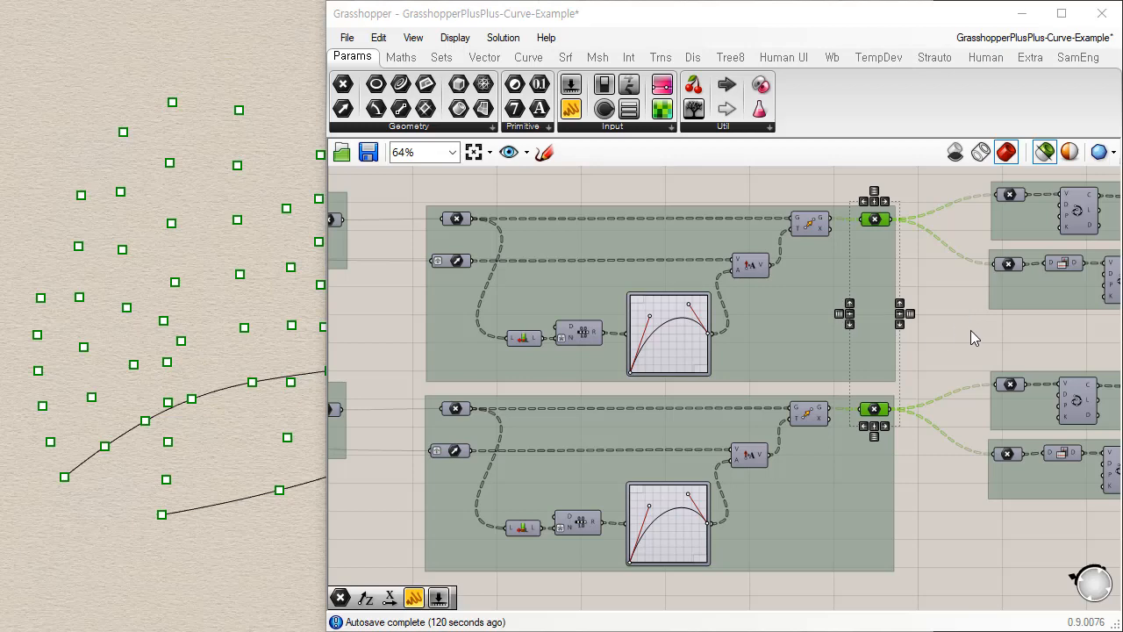
# Examine the Interpolate groups after the Graph Mapper chains, select their four Curve outputs together, and clear the selection
pyautogui.moveTo(939, 330); pyautogui.dragTo(721, 319, button='right')
pyautogui.moveTo(833, 309); pyautogui.dragTo(766, 342, button='right')
pyautogui.scroll(2, 809, 254)
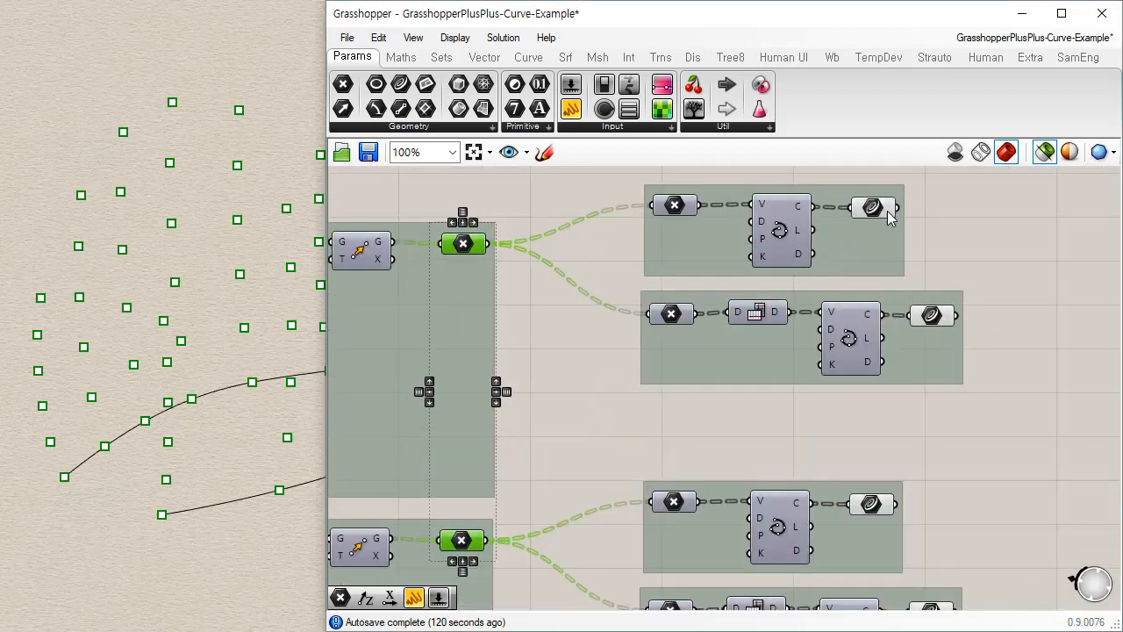
pyautogui.scroll(-2, 878, 314)
pyautogui.moveTo(845, 194); pyautogui.dragTo(985, 600)
pyautogui.click(754, 585)
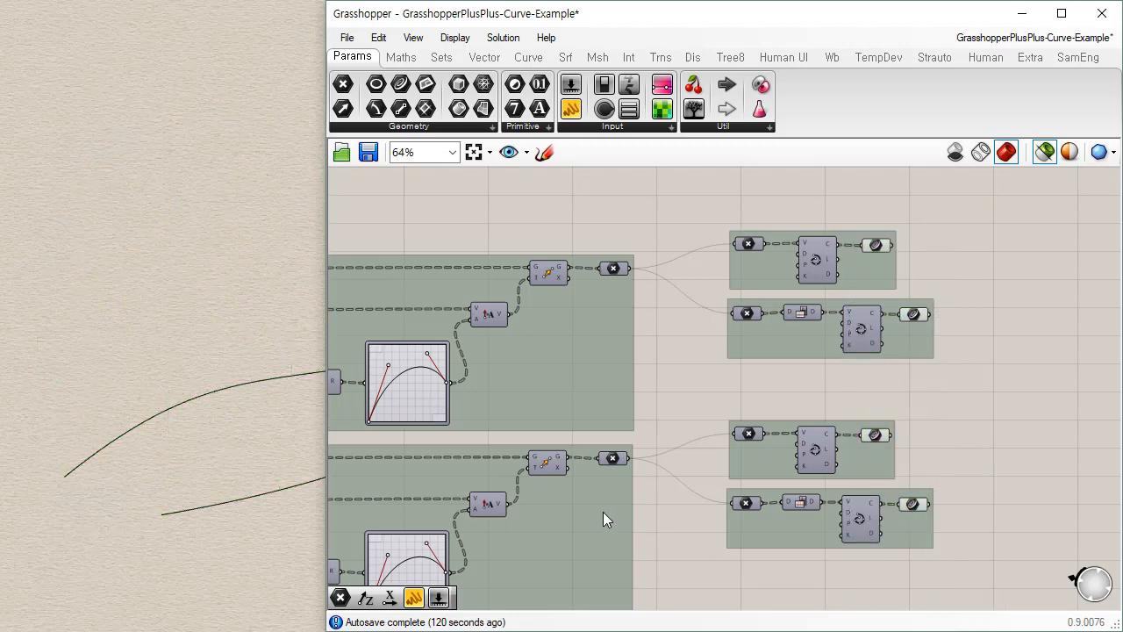
# Review the complete lower definition, from the Perp Frames group through the Move and Line groups to both Graph Mapper groups
pyautogui.moveTo(603, 512); pyautogui.dragTo(892, 414, button='right')
pyautogui.scroll(-1, 645, 413)
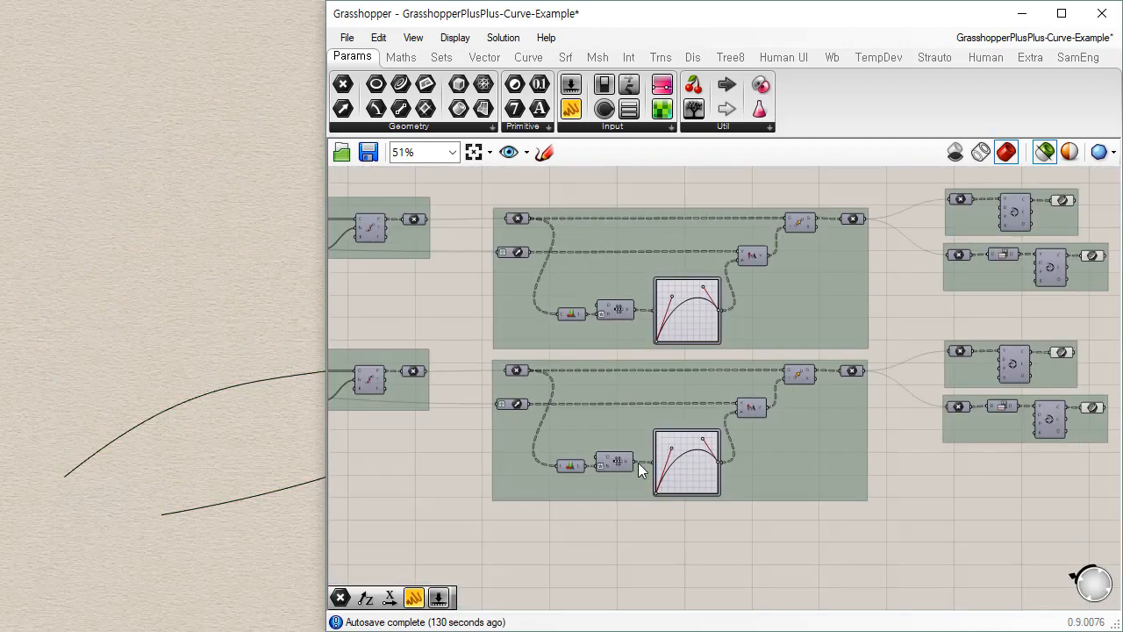
pyautogui.scroll(-2, 443, 450)
pyautogui.moveTo(443, 449); pyautogui.dragTo(794, 450, button='right')
pyautogui.scroll(3, 543, 369)
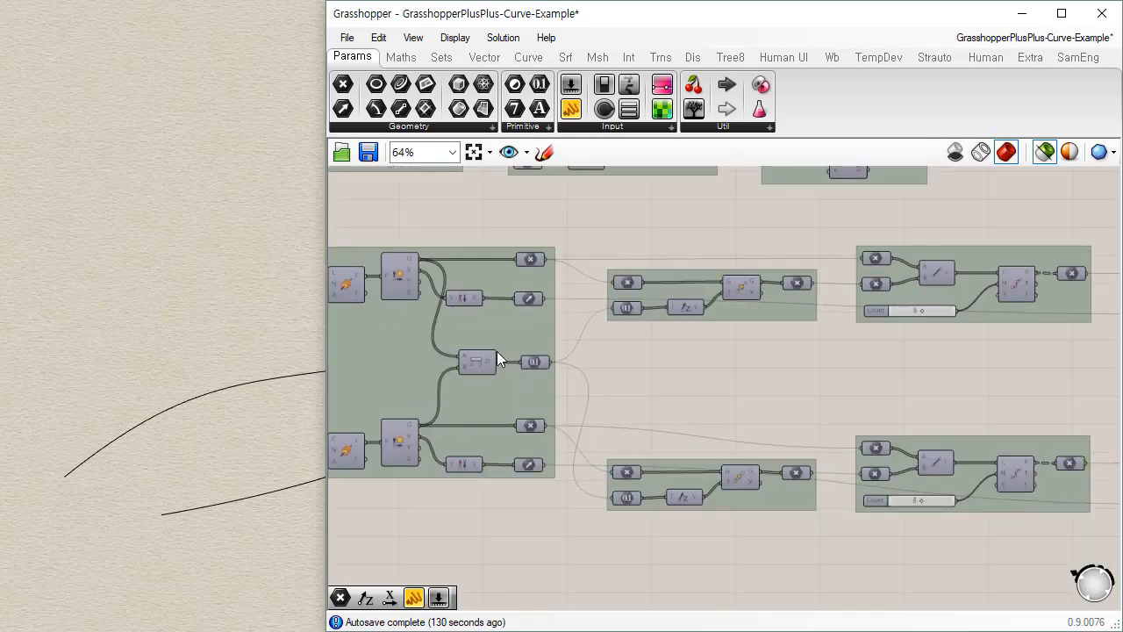
pyautogui.scroll(-3, 930, 434)
pyautogui.moveTo(931, 433); pyautogui.dragTo(619, 348, button='right')
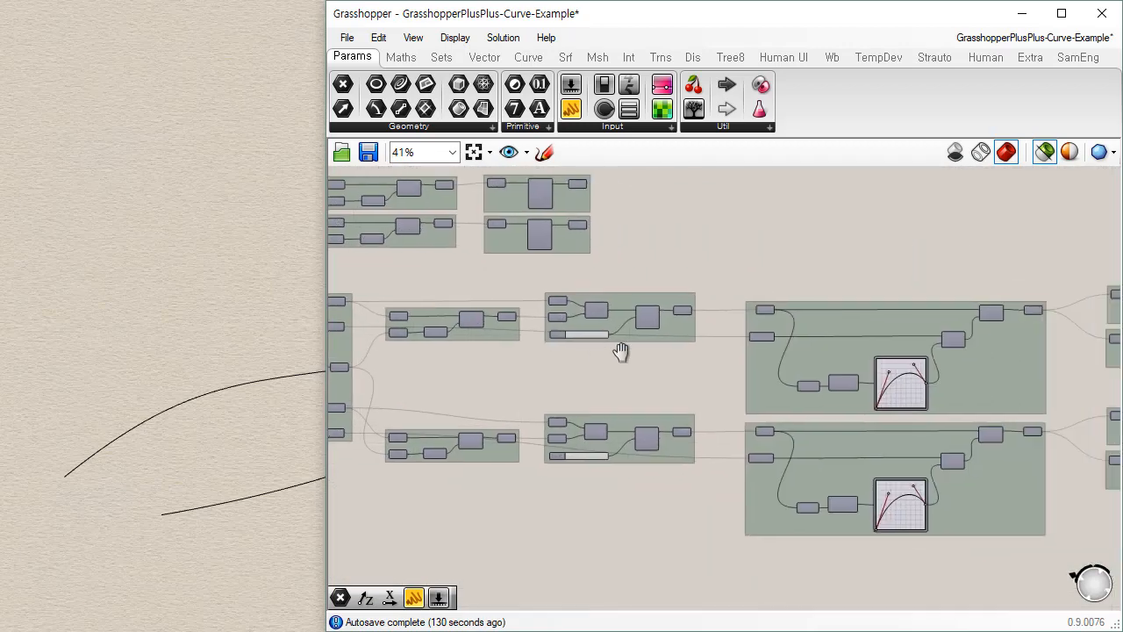
pyautogui.scroll(3, 760, 356)
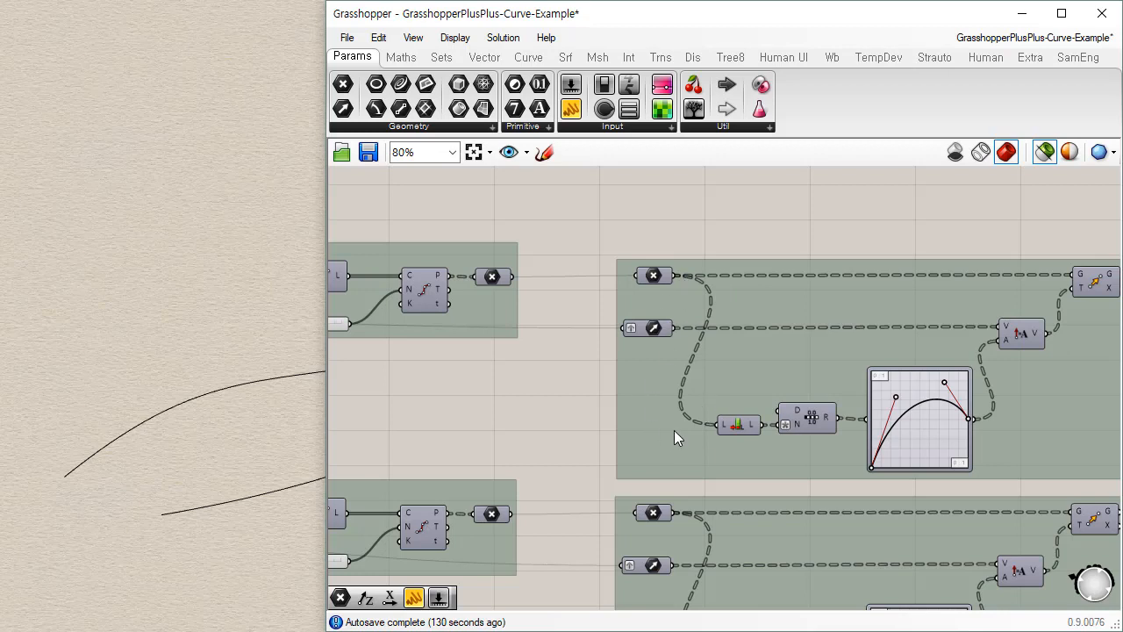
pyautogui.moveTo(833, 489); pyautogui.dragTo(713, 328, button='right')
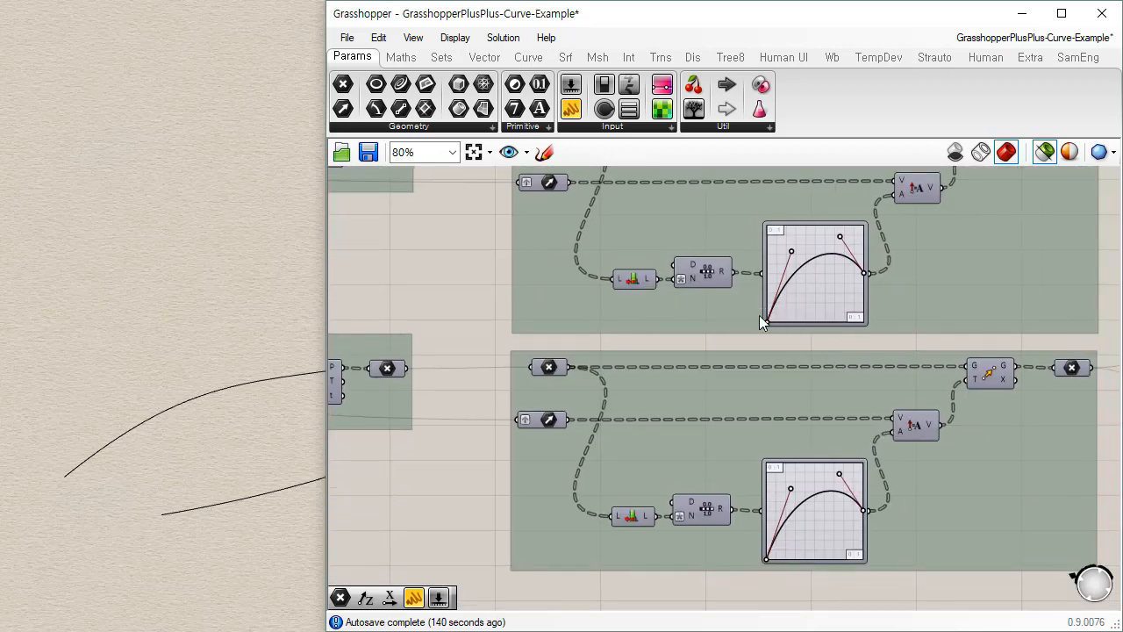
pyautogui.scroll(-5, 847, 366)
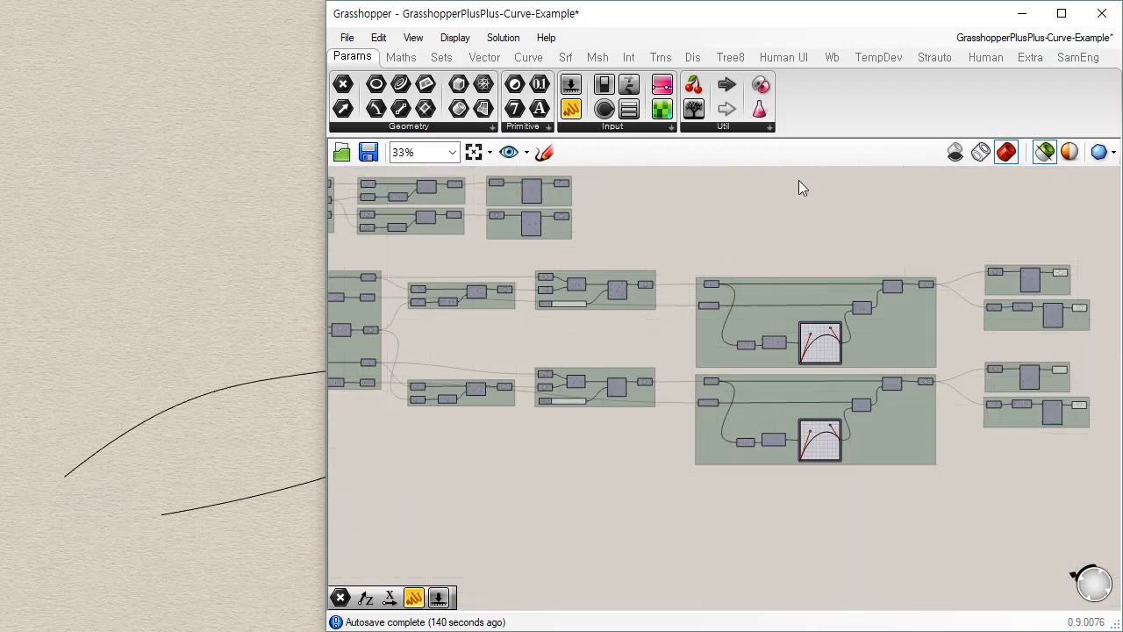
# Turn off selected-only preview and enlarge the Rhino view to inspect both displaced curve grids
pyautogui.click(1048, 155)
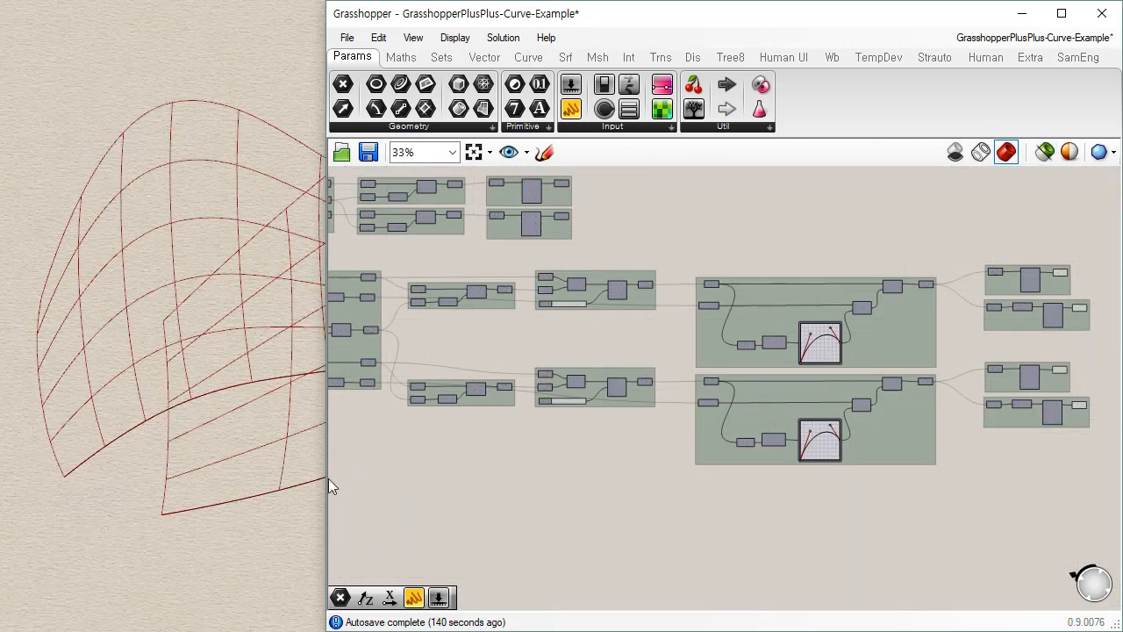
pyautogui.moveTo(325, 484); pyautogui.dragTo(680, 424)
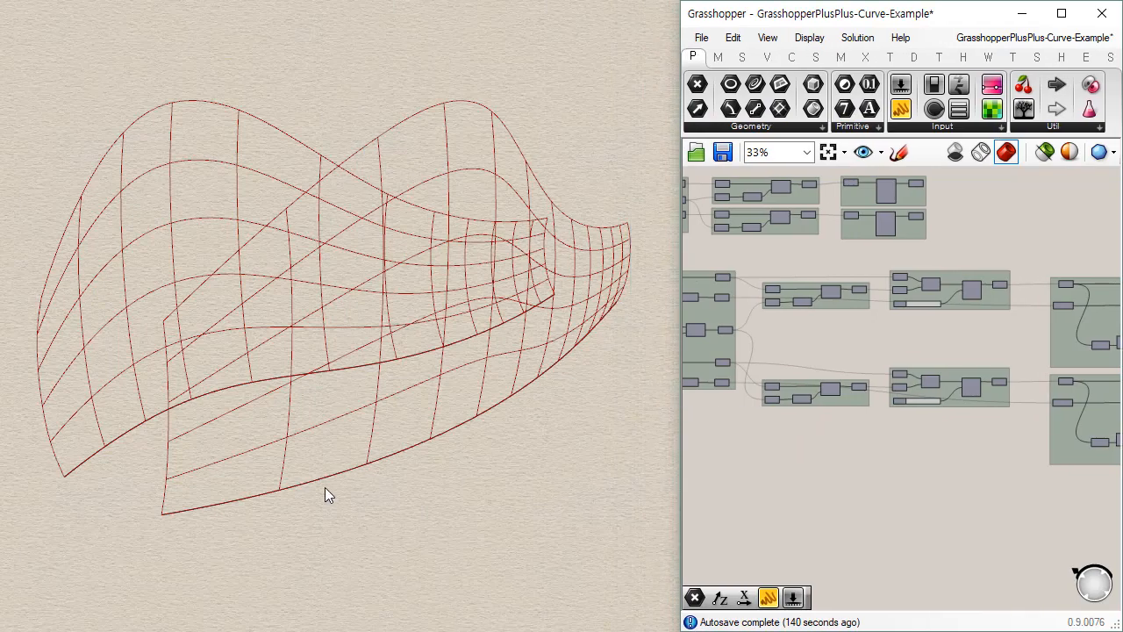
pyautogui.moveTo(325, 487); pyautogui.dragTo(429, 467, button='right')
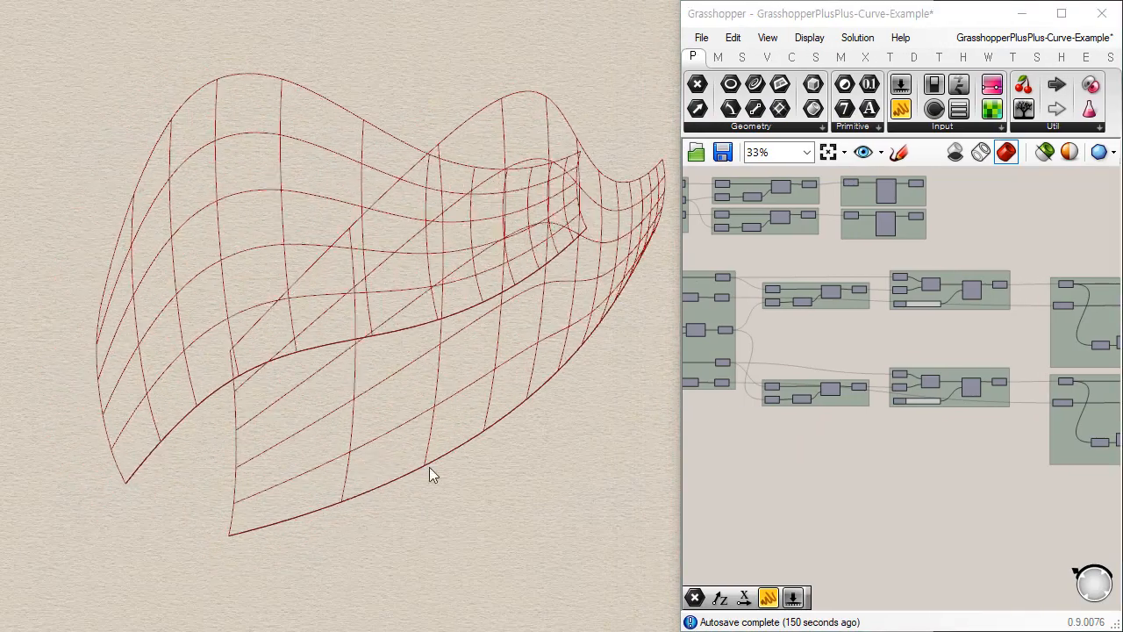
# Reshape the upper Graph Mapper's Bezier curve with both handles, keeping the arch and bringing the end handle slightly lower
pyautogui.scroll(5, 922, 385)
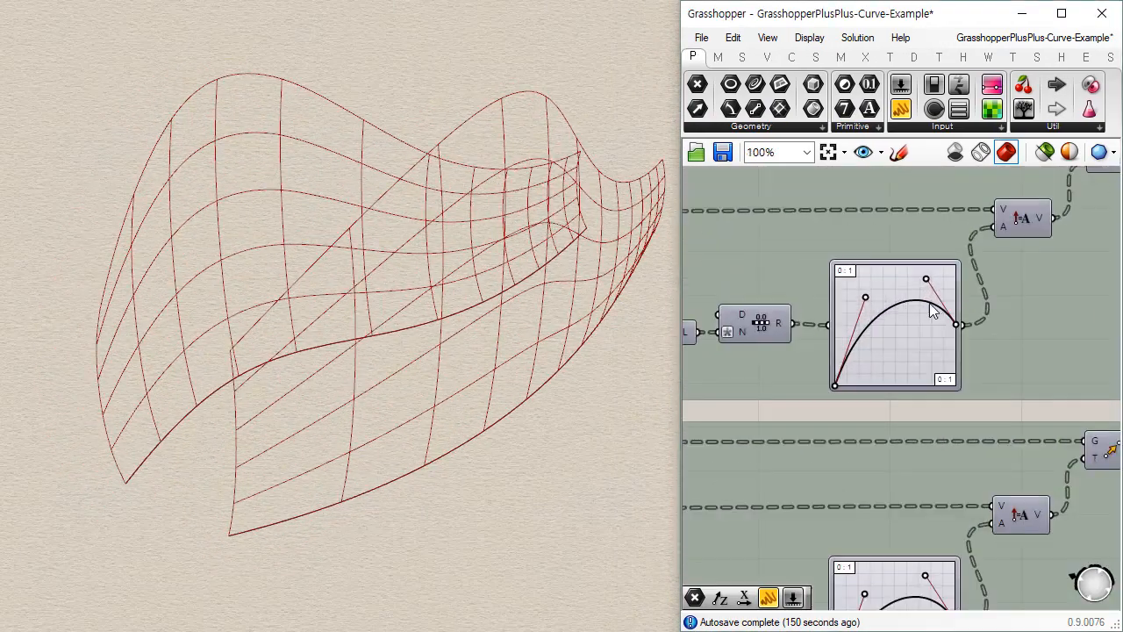
pyautogui.scroll(5, 842, 359)
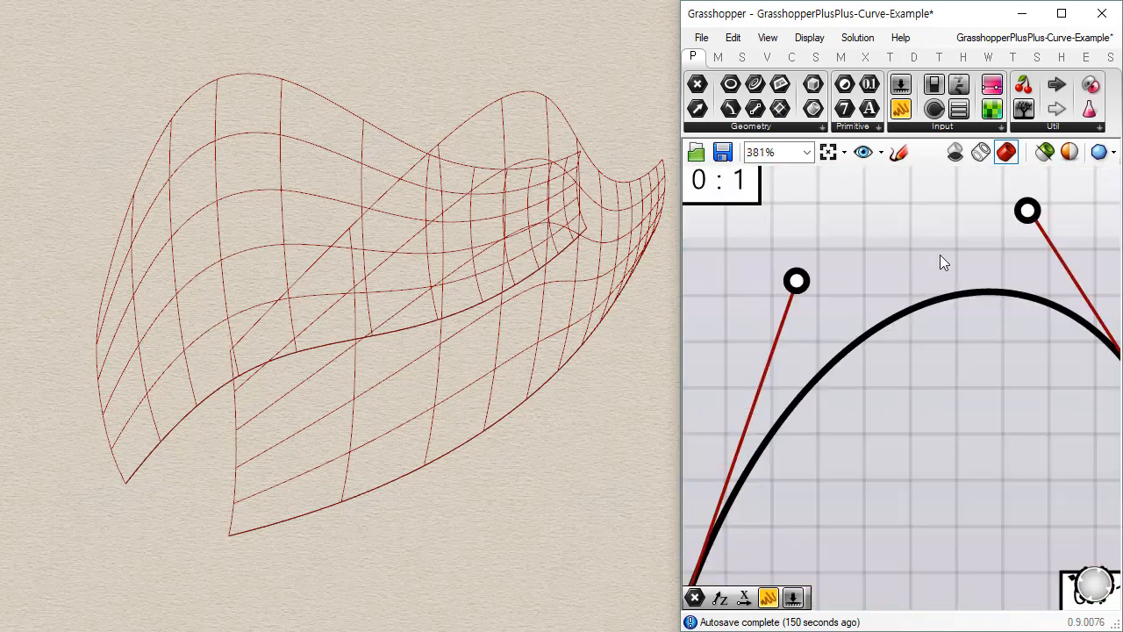
pyautogui.scroll(-3, 960, 275)
pyautogui.moveTo(982, 253); pyautogui.dragTo(968, 397)
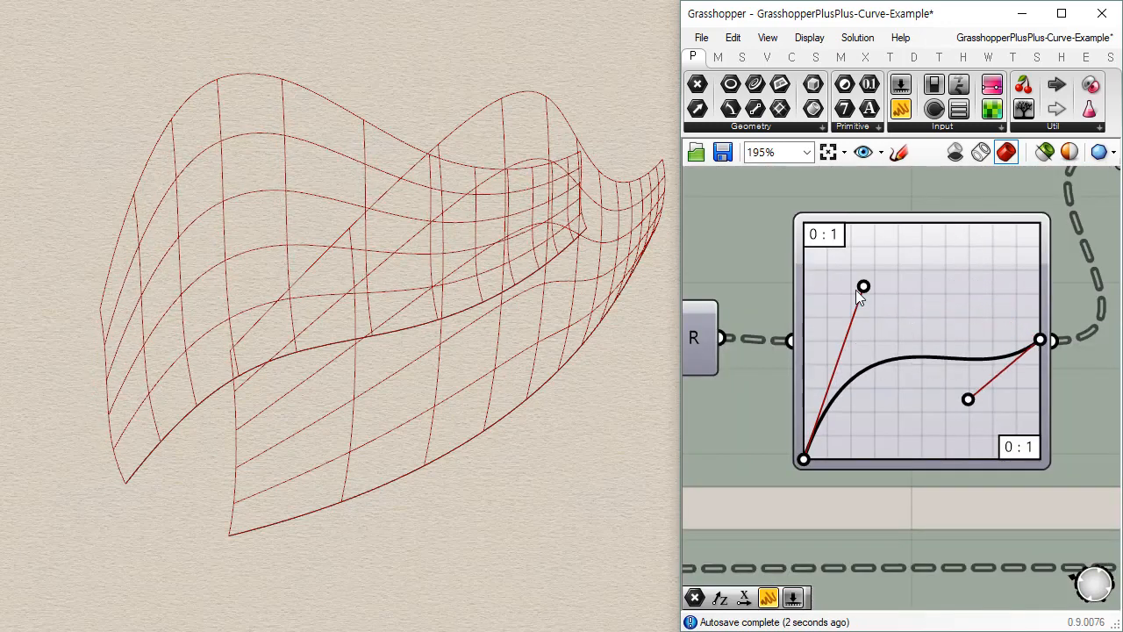
pyautogui.moveTo(863, 286)
pyautogui.mouseDown()
pyautogui.moveTo(890, 326)
pyautogui.moveTo(1007, 335)
pyautogui.moveTo(938, 251)
pyautogui.moveTo(875, 273)
pyautogui.mouseUp()
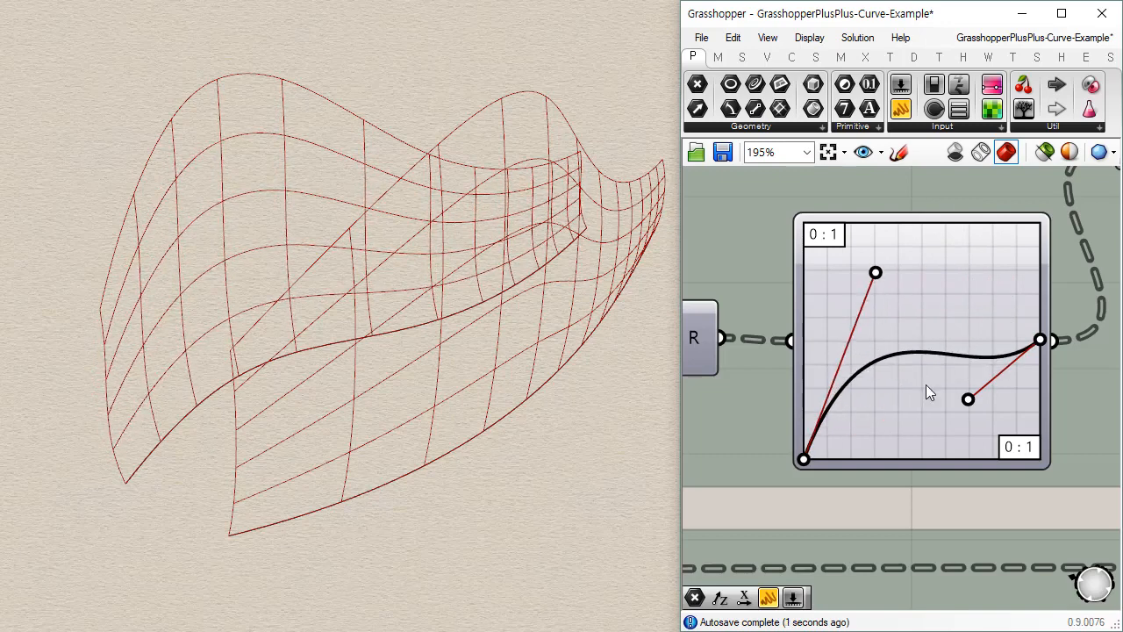
pyautogui.moveTo(969, 399); pyautogui.dragTo(982, 278)
pyautogui.scroll(-5, 906, 373)
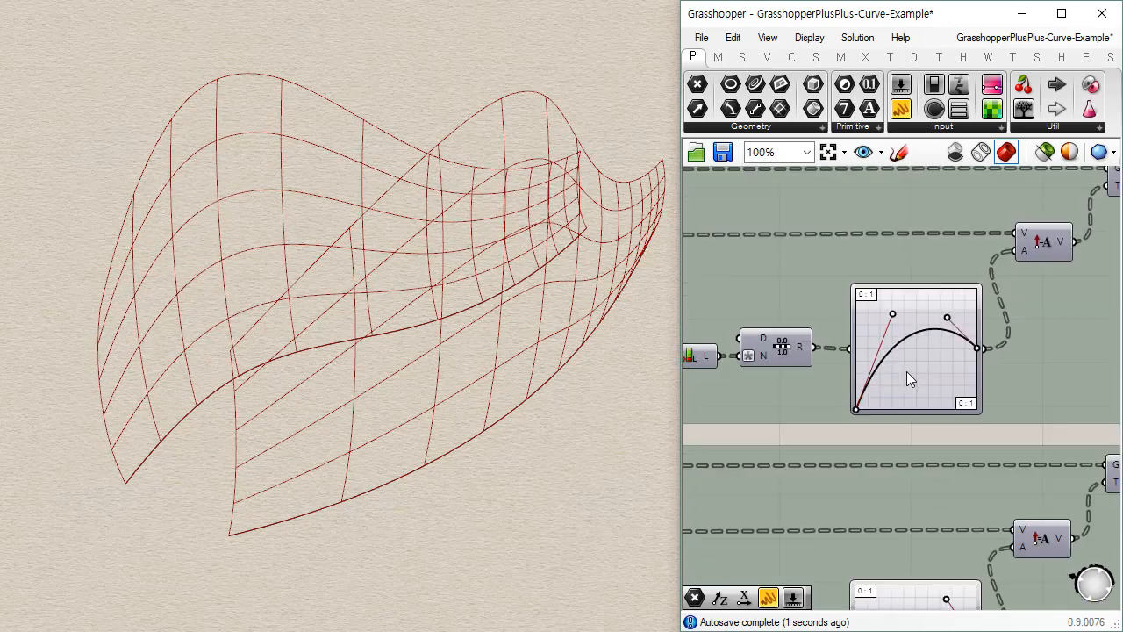
# Reshape the lower Graph Mapper's Bezier curve by bringing its start handle closer to the start edge and lowering its end handle
pyautogui.moveTo(825, 518); pyautogui.dragTo(800, 411, button='right')
pyautogui.scroll(3, 890, 430)
pyautogui.moveTo(842, 414); pyautogui.dragTo(823, 398)
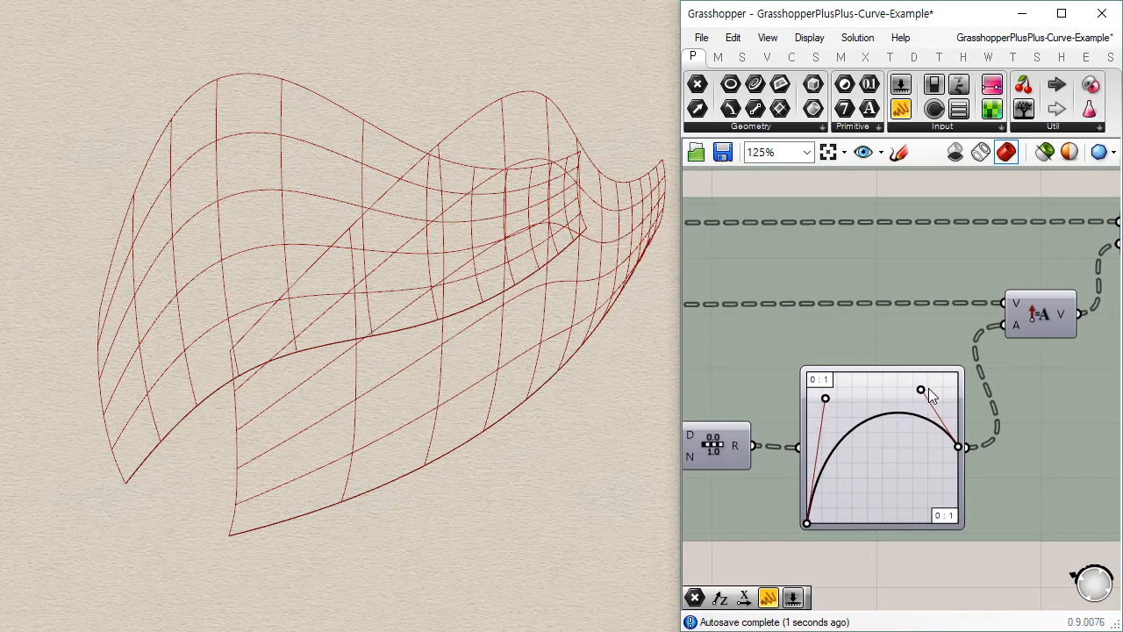
pyautogui.moveTo(928, 391)
pyautogui.mouseDown()
pyautogui.moveTo(945, 383)
pyautogui.moveTo(922, 402)
pyautogui.mouseUp()
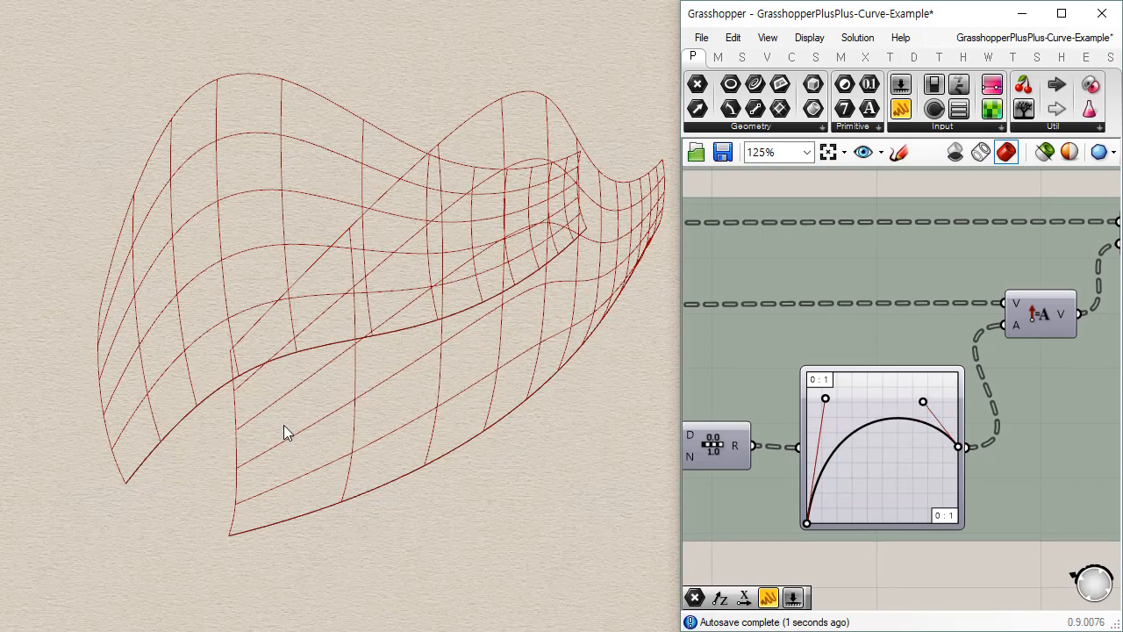
pyautogui.moveTo(284, 425)
pyautogui.mouseDown(button='right')
pyautogui.moveTo(333, 383)
pyautogui.moveTo(448, 369)
pyautogui.moveTo(321, 444)
pyautogui.moveTo(268, 409)
pyautogui.mouseUp(button='right')
# Examine how the upper Move group feeds its numbers through Unit Z into the Move component
pyautogui.moveTo(823, 458); pyautogui.dragTo(1050, 392, button='right')
pyautogui.scroll(-5, 1021, 471)
pyautogui.moveTo(749, 440); pyautogui.dragTo(952, 407, button='right')
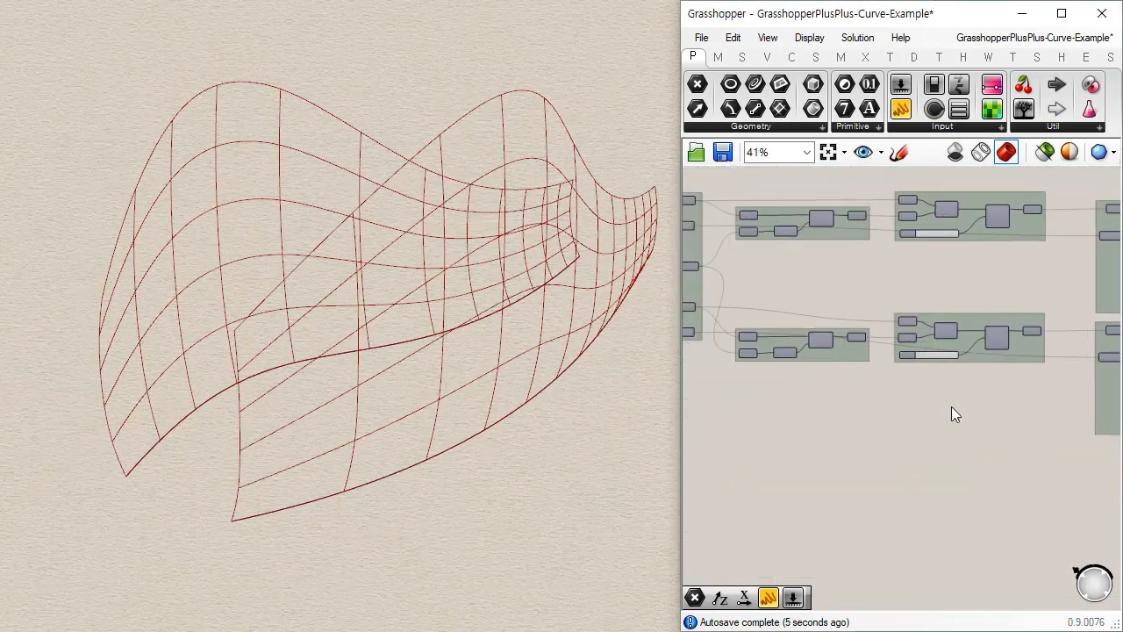
pyautogui.moveTo(827, 230); pyautogui.dragTo(908, 289, button='right')
pyautogui.scroll(3, 906, 289)
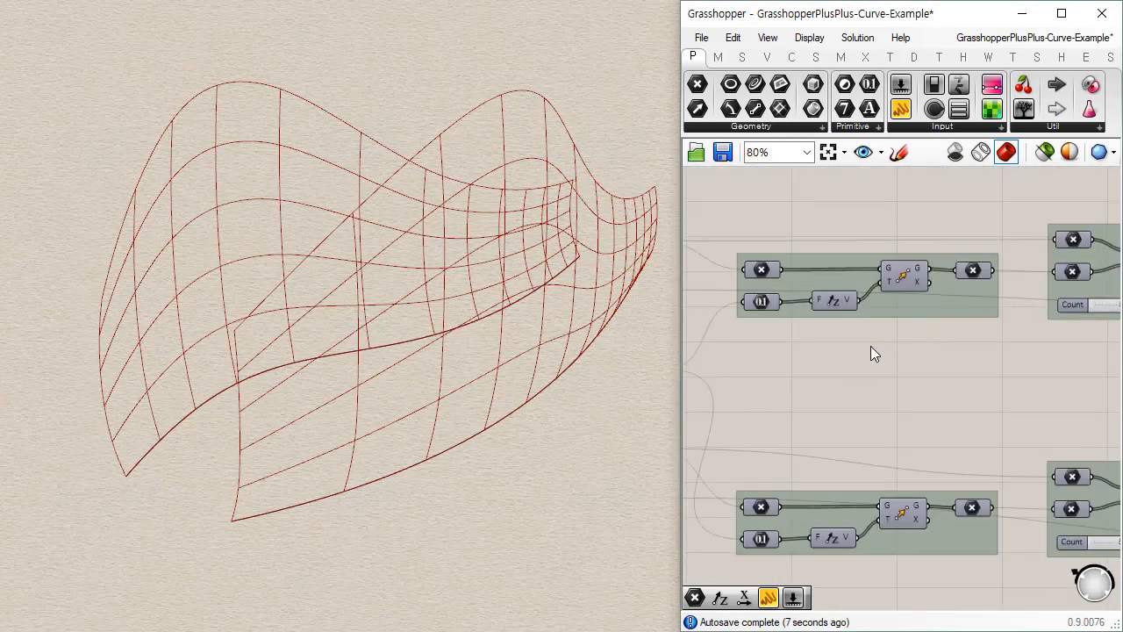
pyautogui.moveTo(851, 327); pyautogui.dragTo(881, 334, button='right')
pyautogui.scroll(3, 882, 334)
pyautogui.click(859, 306)
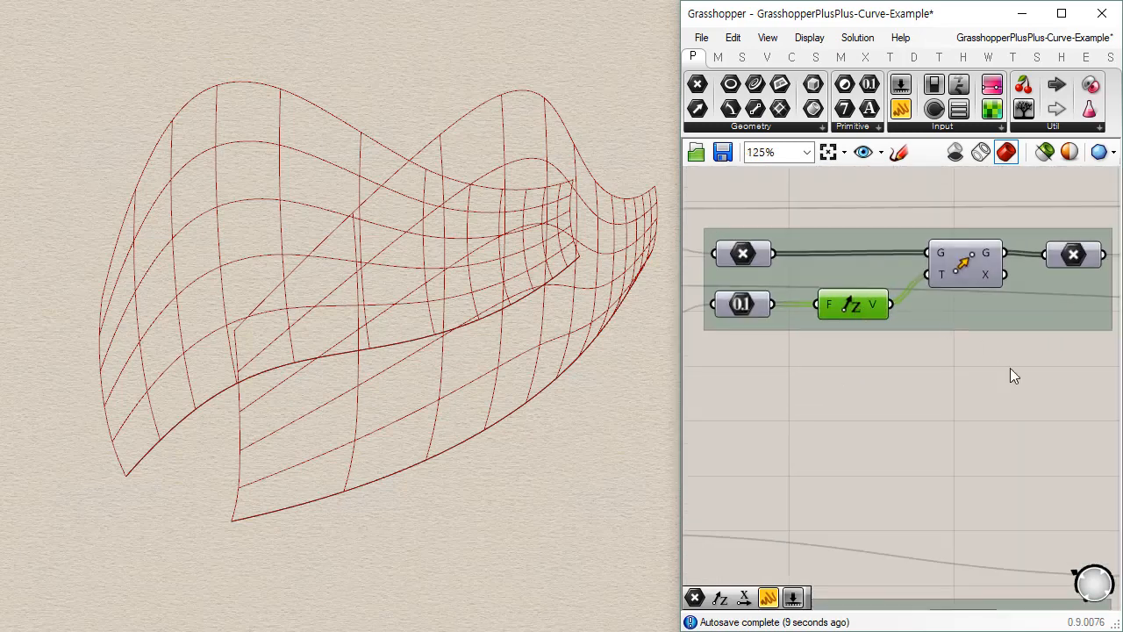
pyautogui.moveTo(1010, 373); pyautogui.dragTo(986, 264, button='right')
pyautogui.click(951, 247)
pyautogui.moveTo(837, 255); pyautogui.dragTo(846, 254)
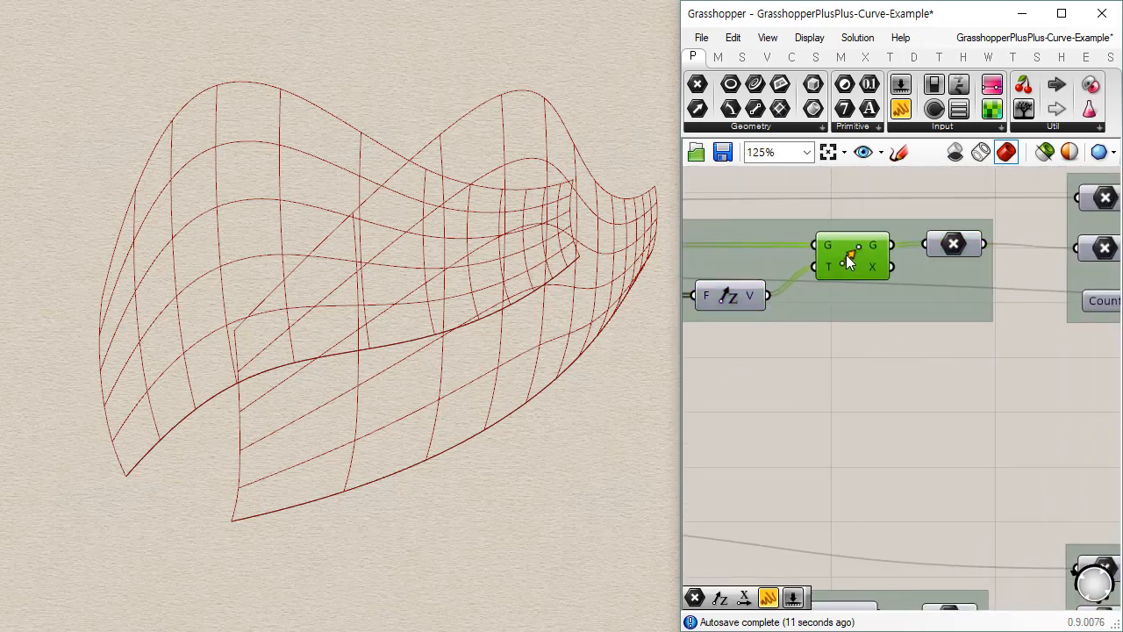
pyautogui.moveTo(726, 304); pyautogui.dragTo(875, 295, button='right')
# Add a Multiplication component below the upper Move group and connect the group's numbers to its A input
pyautogui.click(845, 409)
pyautogui.doubleClick(845, 410)
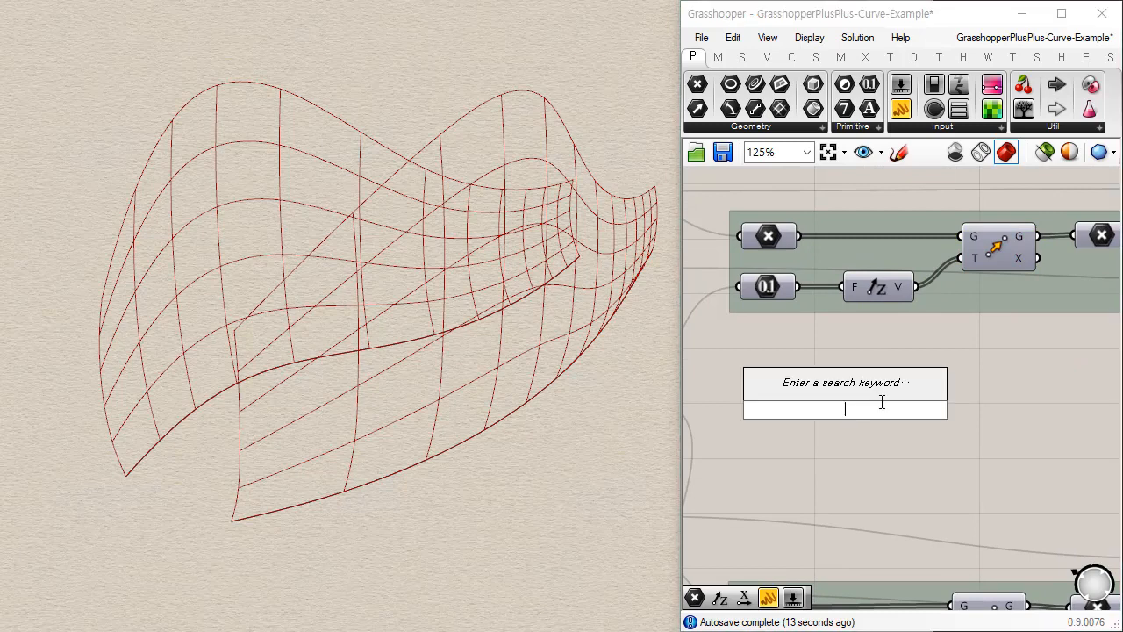
pyautogui.click(718, 57)
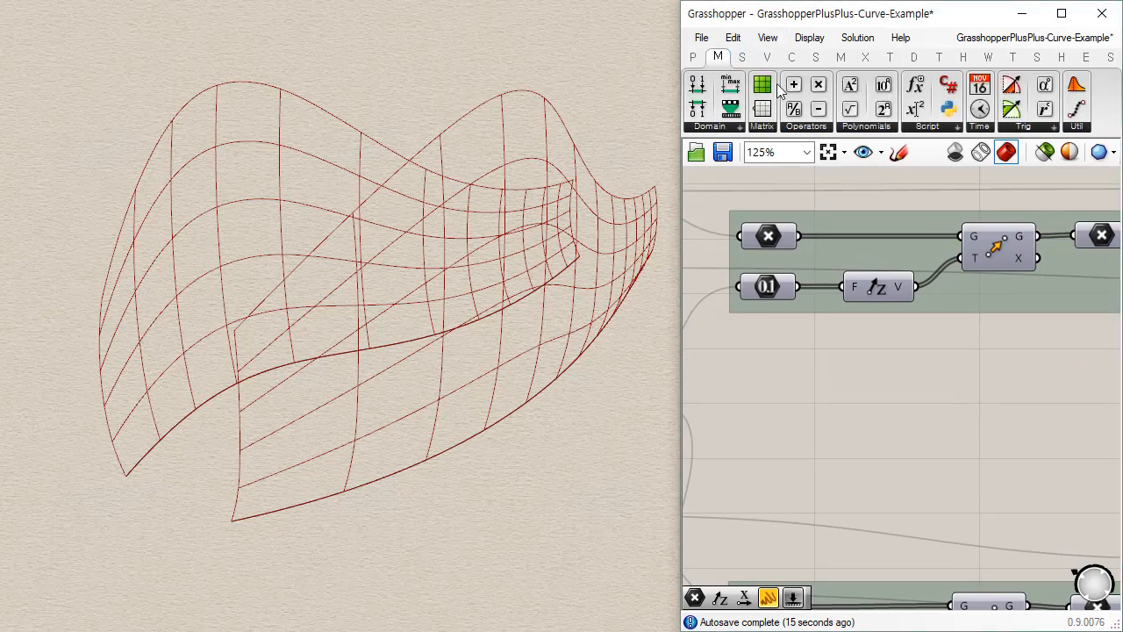
pyautogui.moveTo(818, 85); pyautogui.dragTo(856, 387)
# Add a 1.234 number slider as the multiplication's B input and feed the product into the upper Unit Z factor
pyautogui.doubleClick(826, 443)
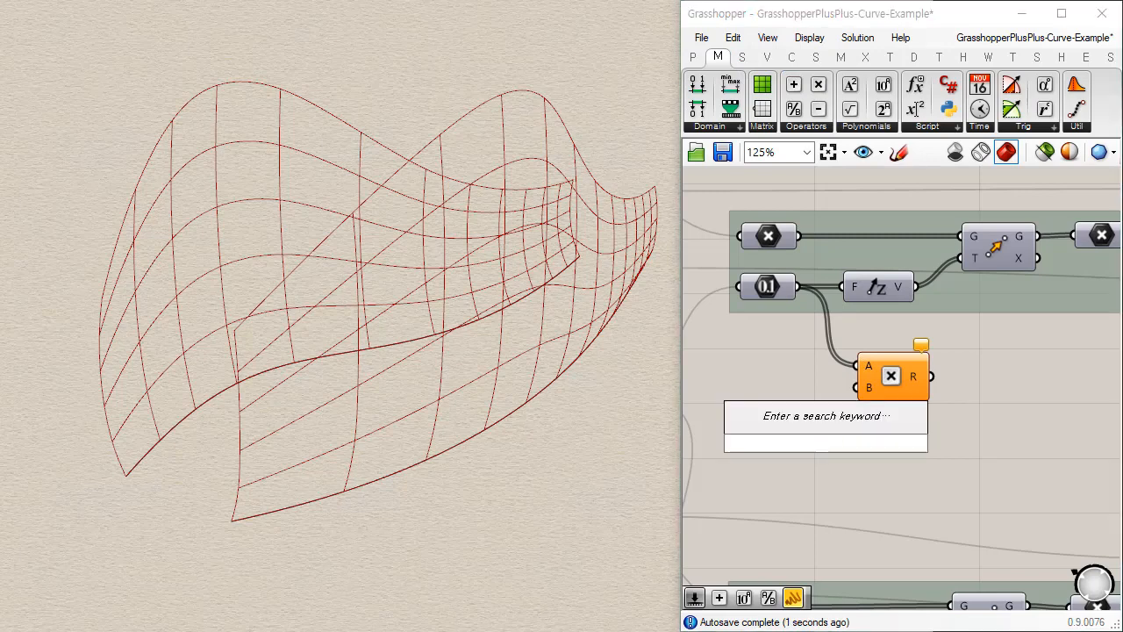
pyautogui.write('1.234')
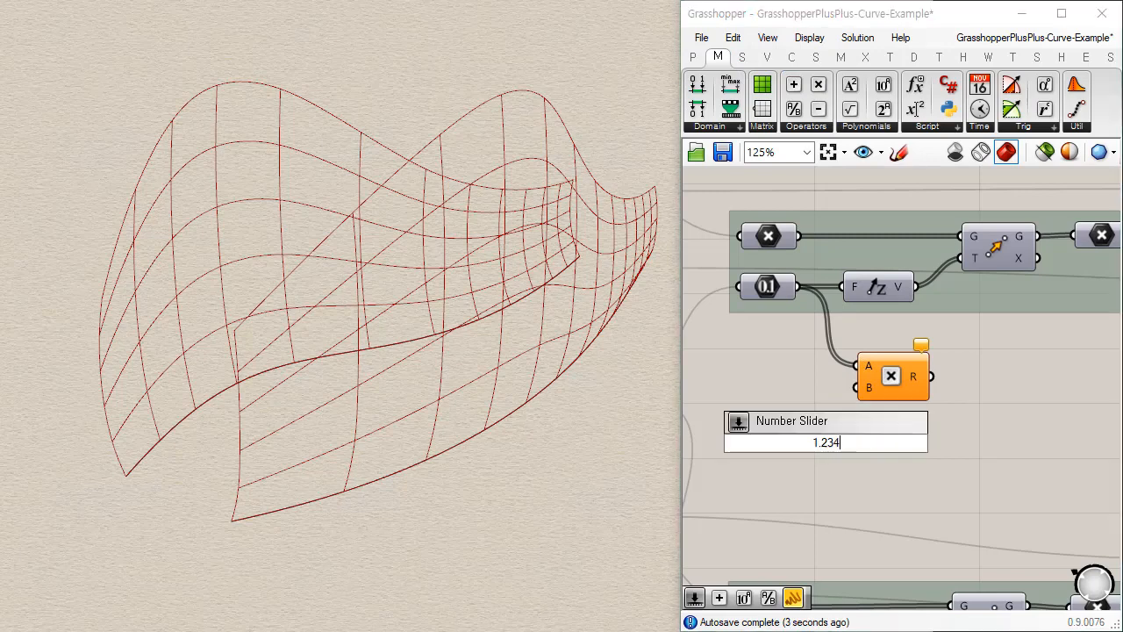
pyautogui.press('Return')
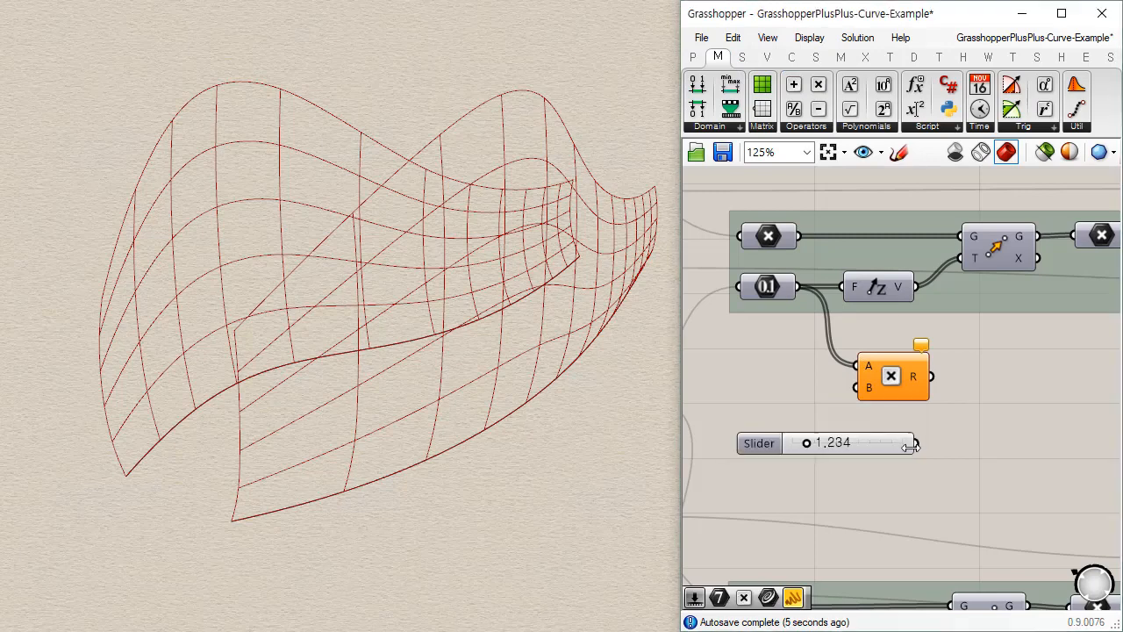
pyautogui.moveTo(916, 443); pyautogui.dragTo(858, 387)
pyautogui.moveTo(932, 379); pyautogui.dragTo(867, 294)
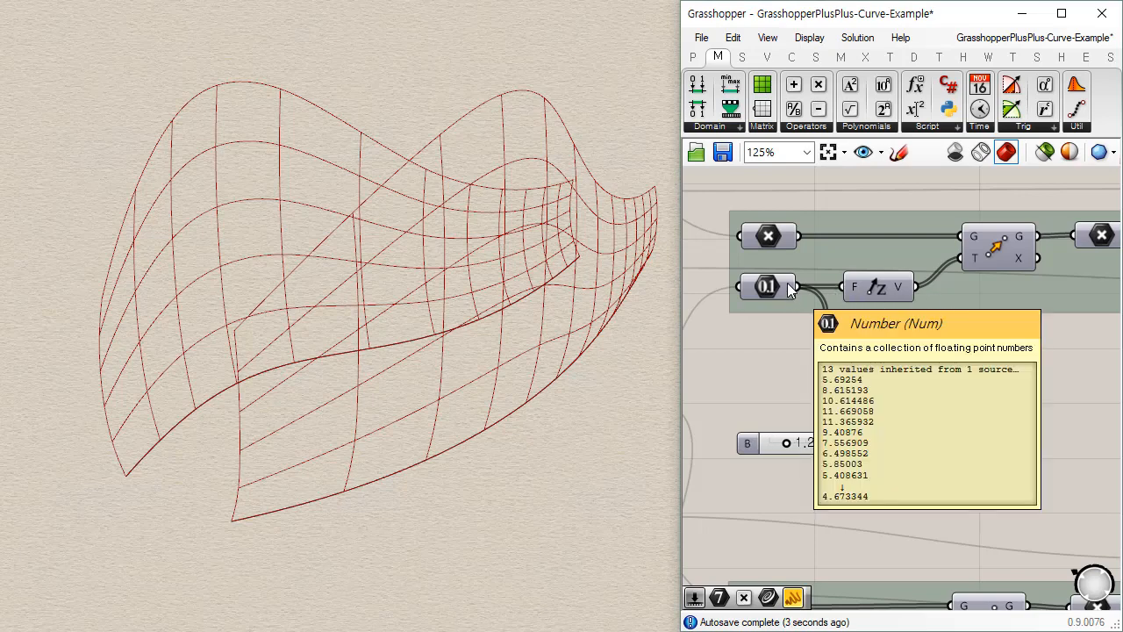
pyautogui.moveTo(858, 295); pyautogui.dragTo(857, 295)
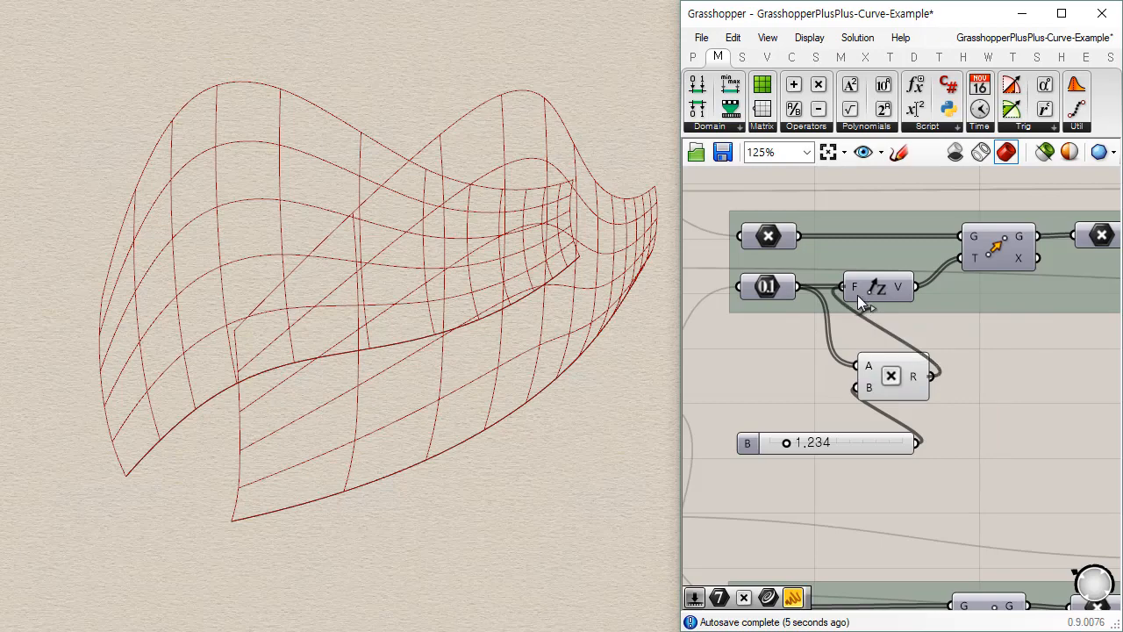
# Set the multiplier slider to 0.970 and wire a second Multiplication component from the lower Move group's numbers and the same slider
pyautogui.moveTo(786, 442)
pyautogui.mouseDown()
pyautogui.moveTo(842, 442)
pyautogui.moveTo(768, 443)
pyautogui.moveTo(781, 441)
pyautogui.mouseUp()
pyautogui.scroll(-3, 857, 460)
pyautogui.moveTo(857, 460); pyautogui.dragTo(850, 332, button='right')
pyautogui.moveTo(860, 264); pyautogui.dragTo(796, 445)
pyautogui.moveTo(841, 307); pyautogui.dragTo(773, 308)
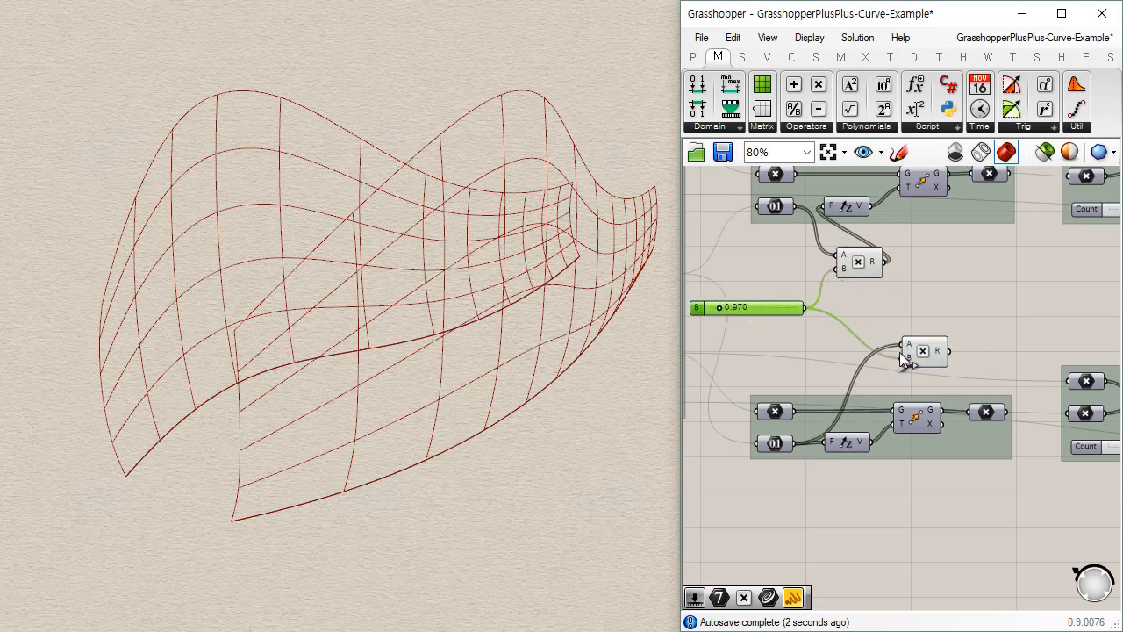
# Feed the second multiplication's result into the factor input of the lower Move group's Unit Z
pyautogui.scroll(3, 899, 352)
pyautogui.scroll(-1, 1100, 408)
pyautogui.moveTo(1041, 392); pyautogui.dragTo(914, 496)
pyautogui.scroll(-1, 965, 367)
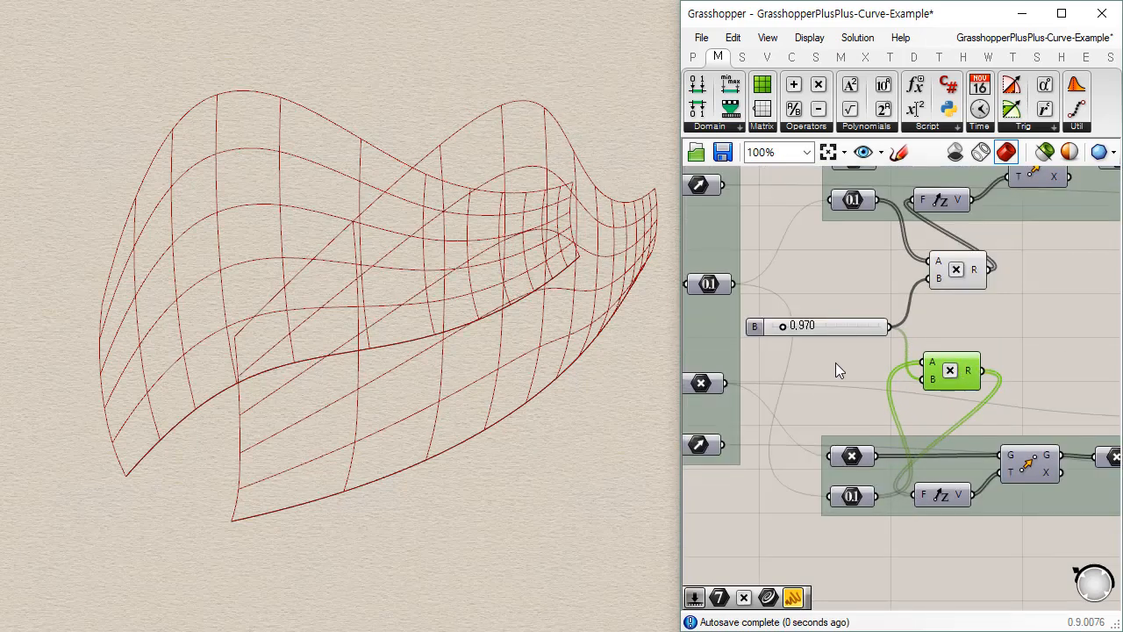
pyautogui.click(817, 349)
# Set the shared multiplier slider to 1.301 and inspect the height of both grids in Rhino from another angle
pyautogui.moveTo(780, 325); pyautogui.dragTo(784, 322)
pyautogui.keyDown('shift'); pyautogui.moveTo(442, 407); pyautogui.dragTo(276, 414, button='right'); pyautogui.keyUp('shift')
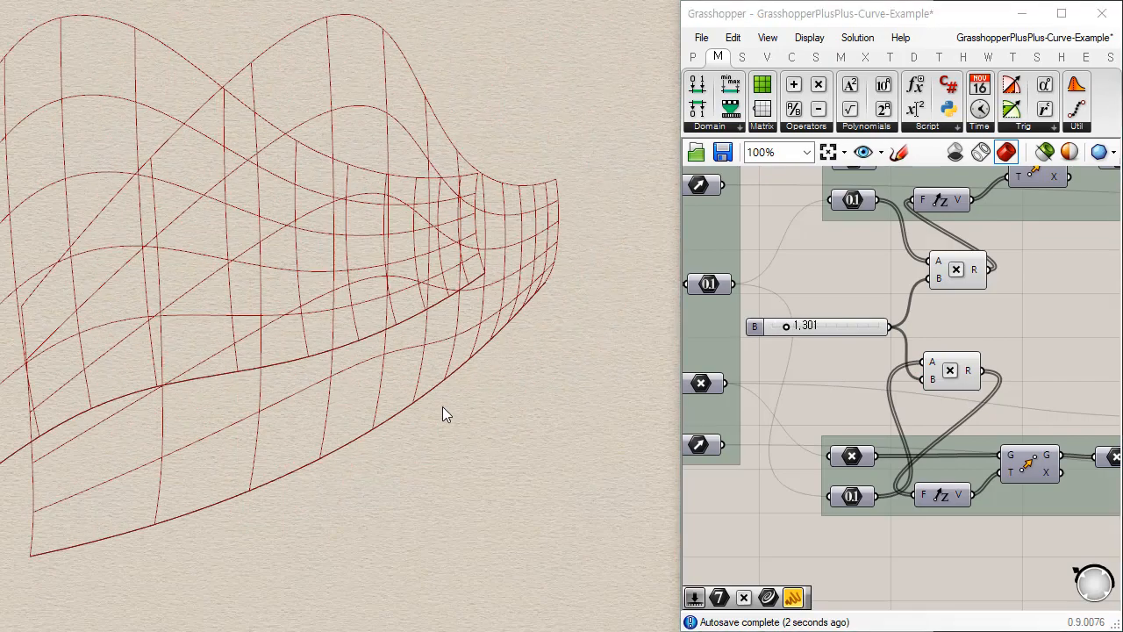
pyautogui.keyDown('shift'); pyautogui.moveTo(378, 406); pyautogui.dragTo(523, 376, button='right'); pyautogui.keyUp('shift')
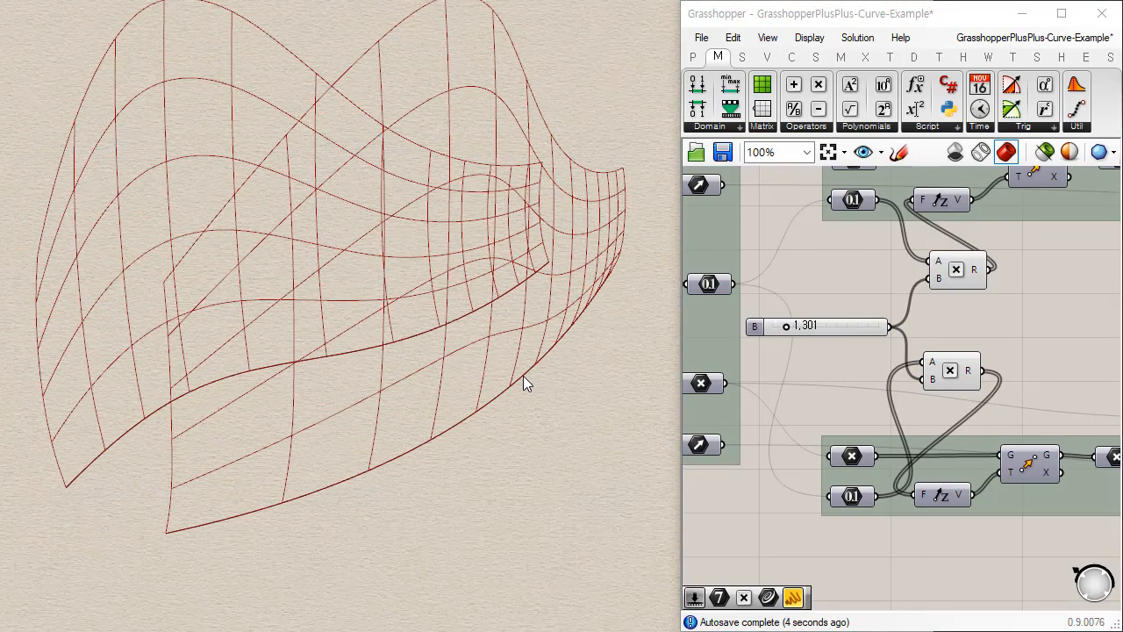
pyautogui.scroll(-5, 523, 375)
pyautogui.moveTo(375, 387); pyautogui.dragTo(578, 394, button='right')
# Set the Count slider of the upper definition's Divide Curve group to 32
pyautogui.moveTo(805, 294); pyautogui.dragTo(1051, 327, button='right')
pyautogui.scroll(-4, 1046, 366)
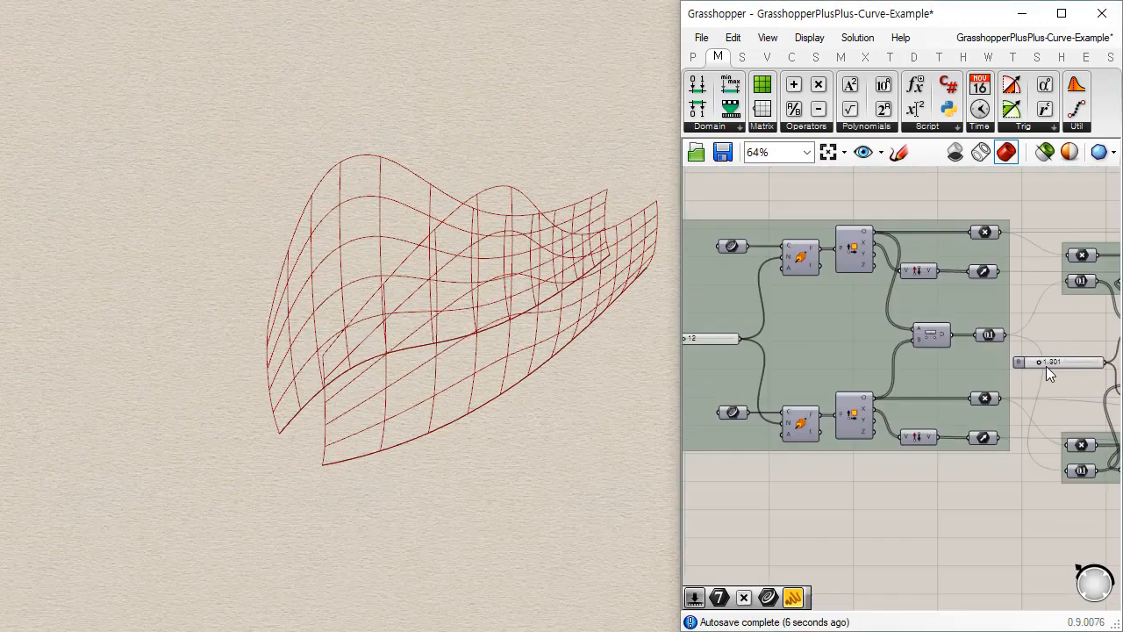
pyautogui.moveTo(825, 311); pyautogui.dragTo(819, 456, button='right')
pyautogui.scroll(7, 817, 303)
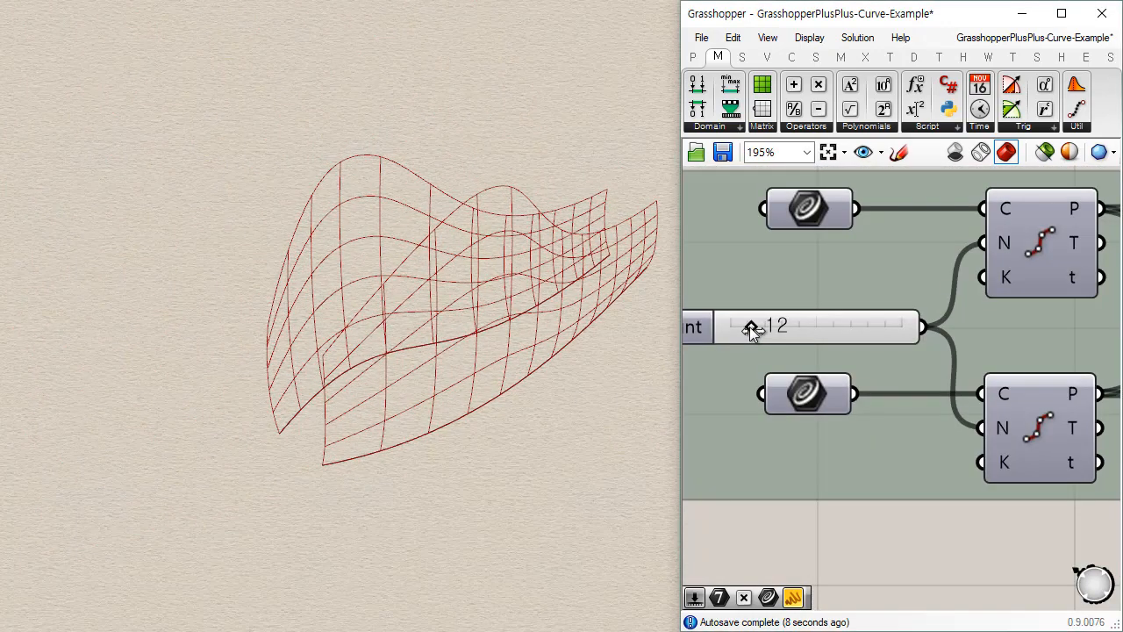
pyautogui.moveTo(771, 326)
pyautogui.mouseDown()
pyautogui.moveTo(803, 329)
pyautogui.moveTo(779, 328)
pyautogui.mouseUp()
pyautogui.scroll(-5, 786, 328)
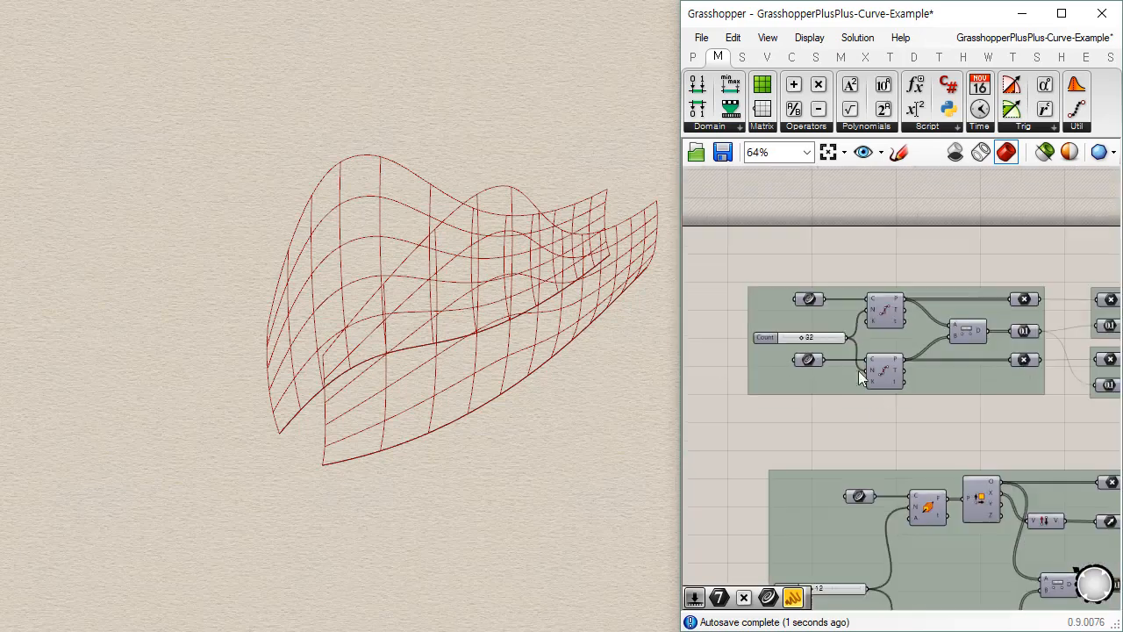
# Increase the Perp Frames group's Count slider to add more cross curves along both grids
pyautogui.scroll(-3, 796, 294)
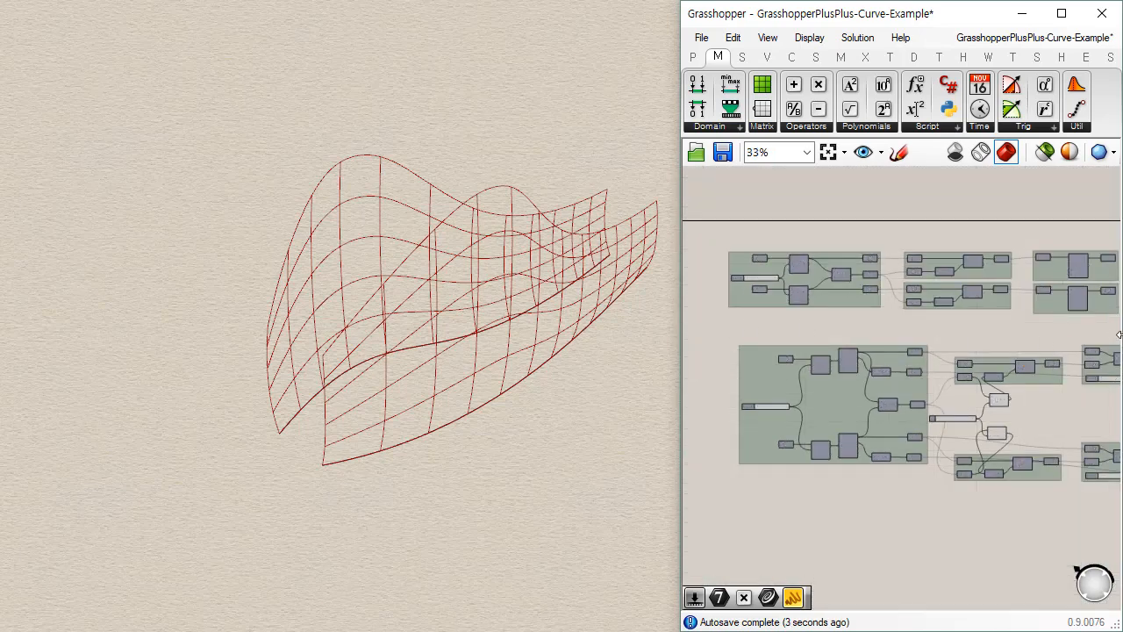
pyautogui.scroll(8, 741, 432)
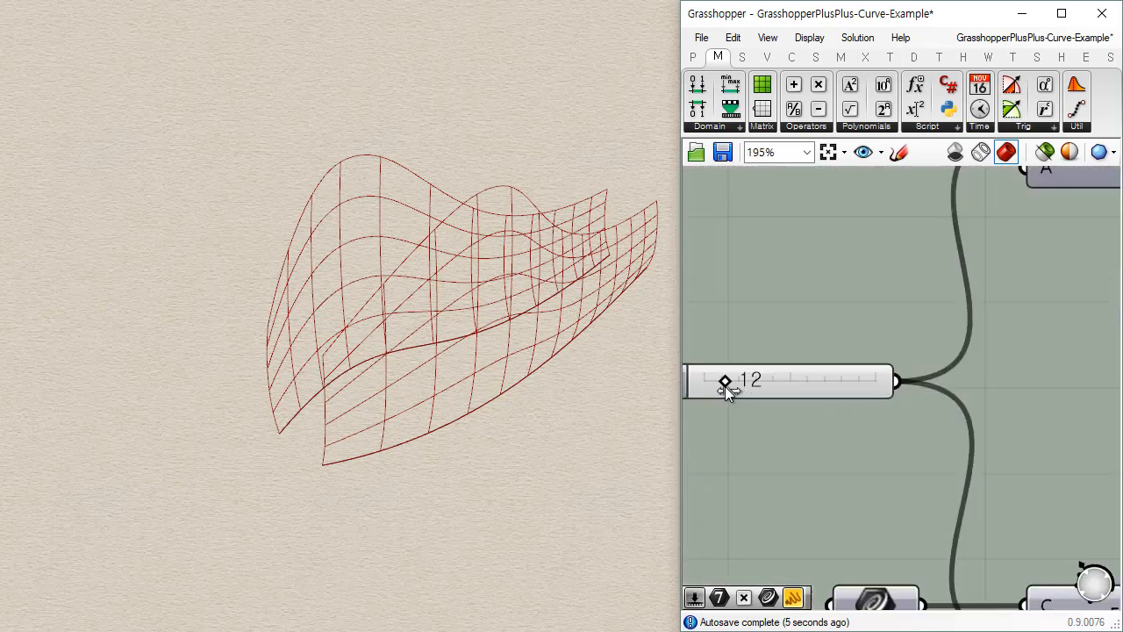
pyautogui.moveTo(724, 379); pyautogui.dragTo(828, 406)
pyautogui.scroll(-5, 878, 412)
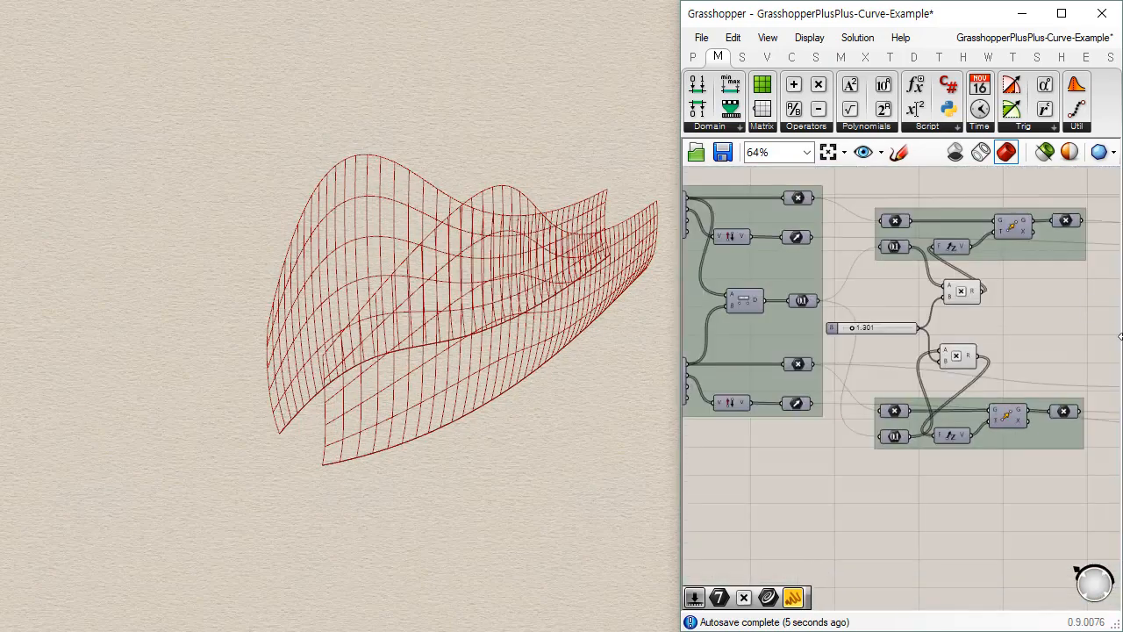
# Connect the upper Line group's Count slider to the lower Divide Curve's N input in place of its own slider
pyautogui.moveTo(993, 337); pyautogui.dragTo(743, 300, button='right')
pyautogui.moveTo(1029, 285); pyautogui.dragTo(823, 332, button='right')
pyautogui.moveTo(704, 305); pyautogui.dragTo(870, 276, button='right')
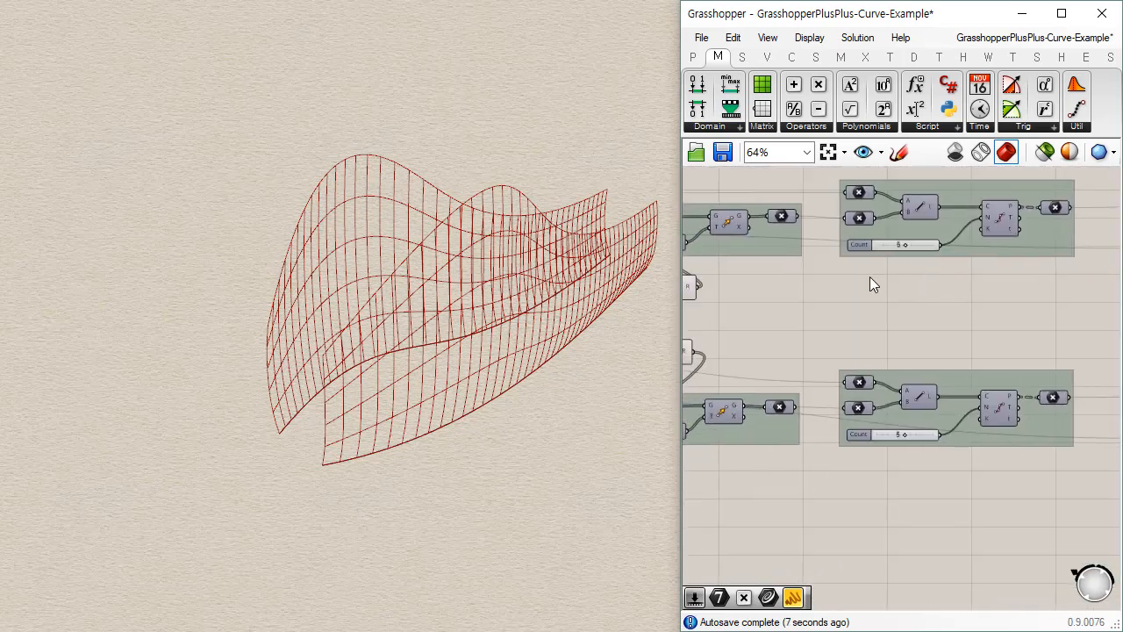
pyautogui.scroll(3, 910, 237)
pyautogui.click(919, 258)
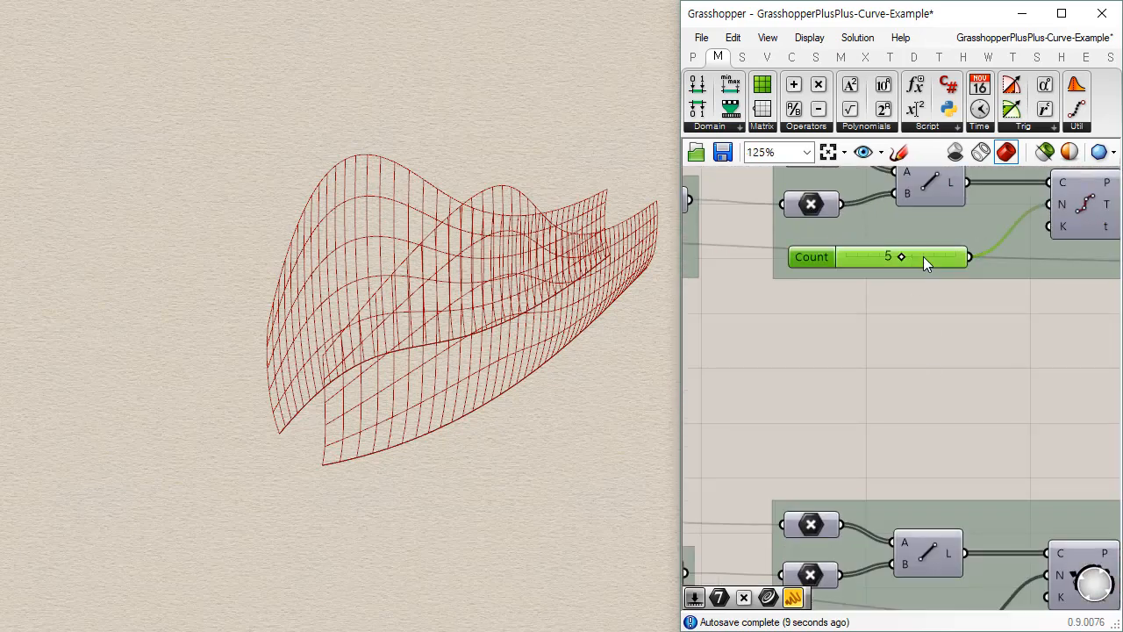
pyautogui.scroll(-3, 995, 341)
pyautogui.moveTo(986, 317); pyautogui.dragTo(1028, 480)
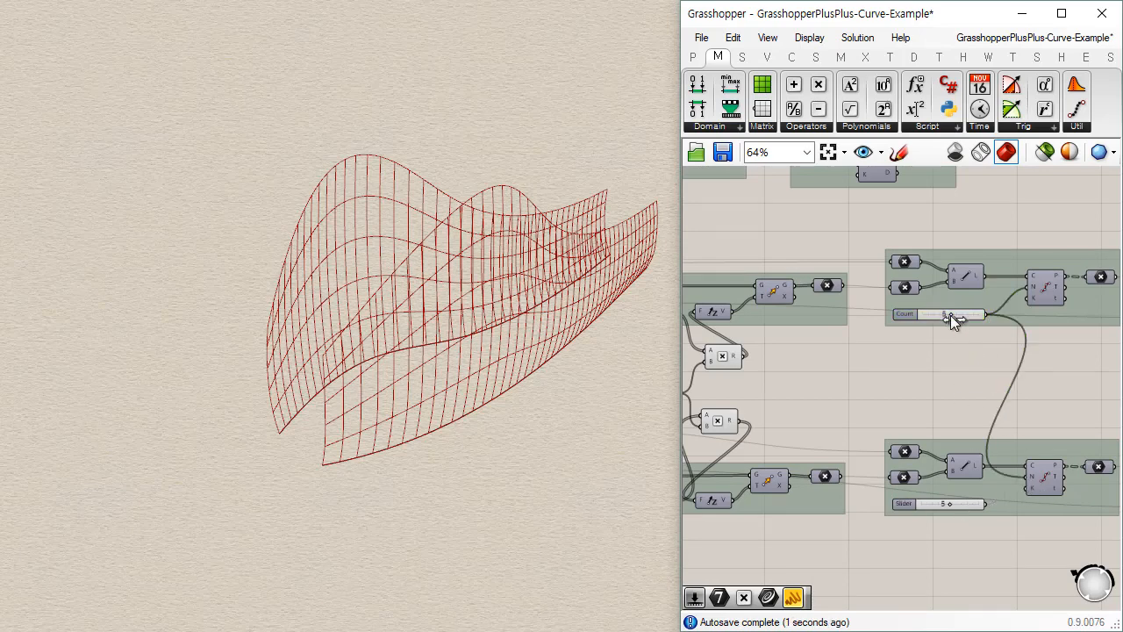
# Set the shared Line division Count to 8 and inspect the denser grids from another angle in Rhino
pyautogui.moveTo(951, 315); pyautogui.dragTo(1014, 360)
pyautogui.scroll(3, 930, 362)
pyautogui.scroll(2, 930, 365)
pyautogui.click(963, 449)
pyautogui.moveTo(303, 469); pyautogui.dragTo(416, 473, button='right')
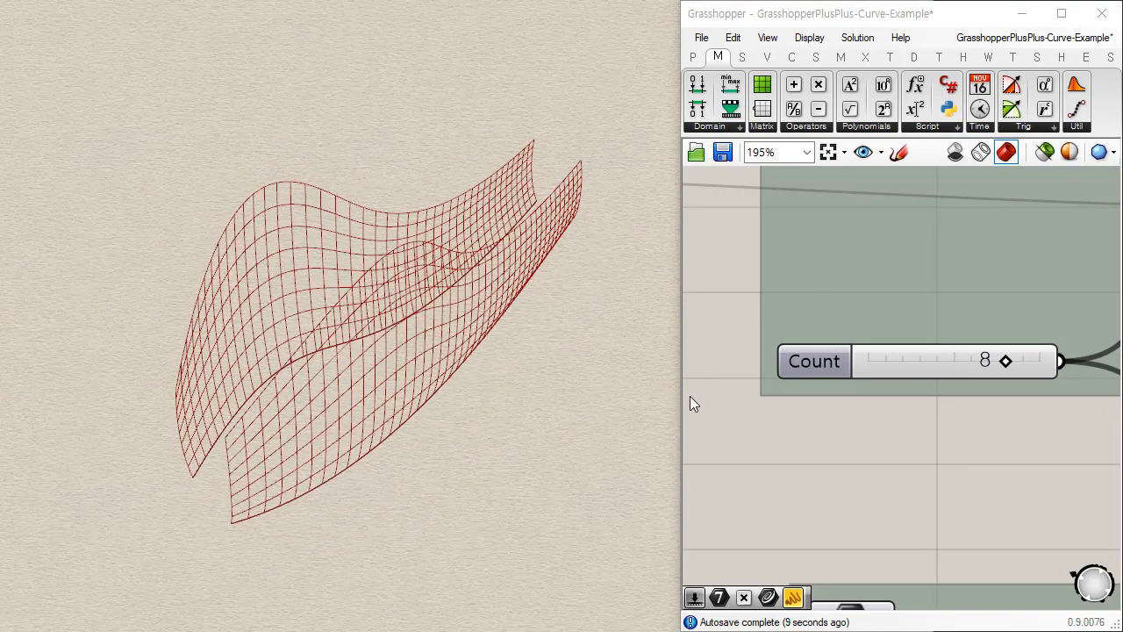
# Widen the Grasshopper window to show more of the definition, and shift the curve grids in the Rhino view to suit
pyautogui.moveTo(682, 409); pyautogui.dragTo(598, 403)
pyautogui.scroll(-6, 806, 410)
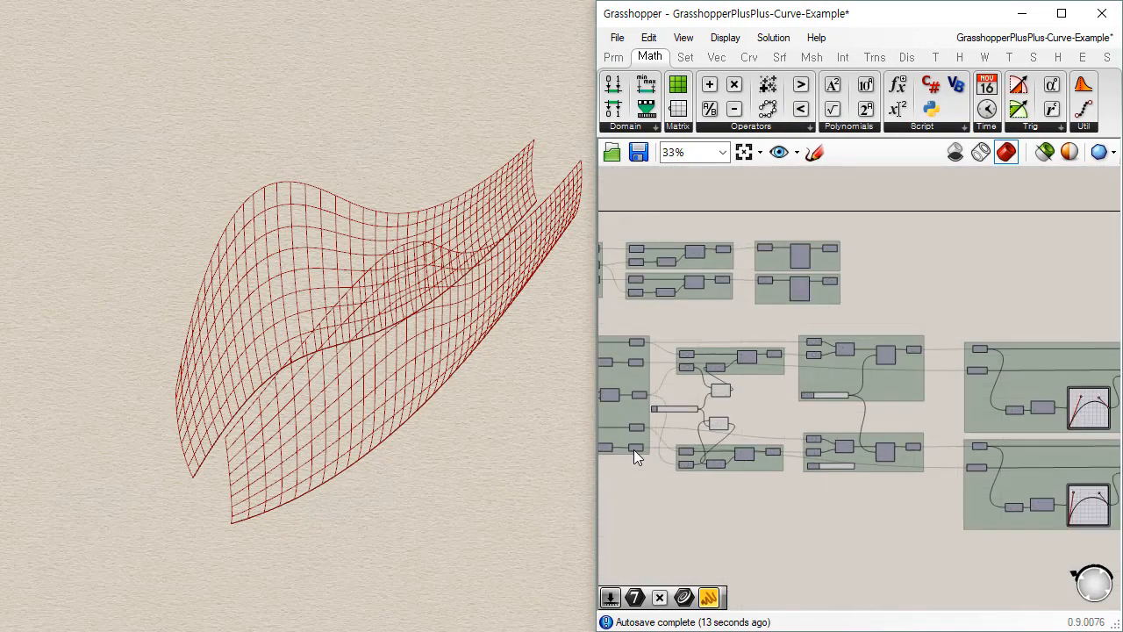
pyautogui.moveTo(596, 473); pyautogui.dragTo(515, 474)
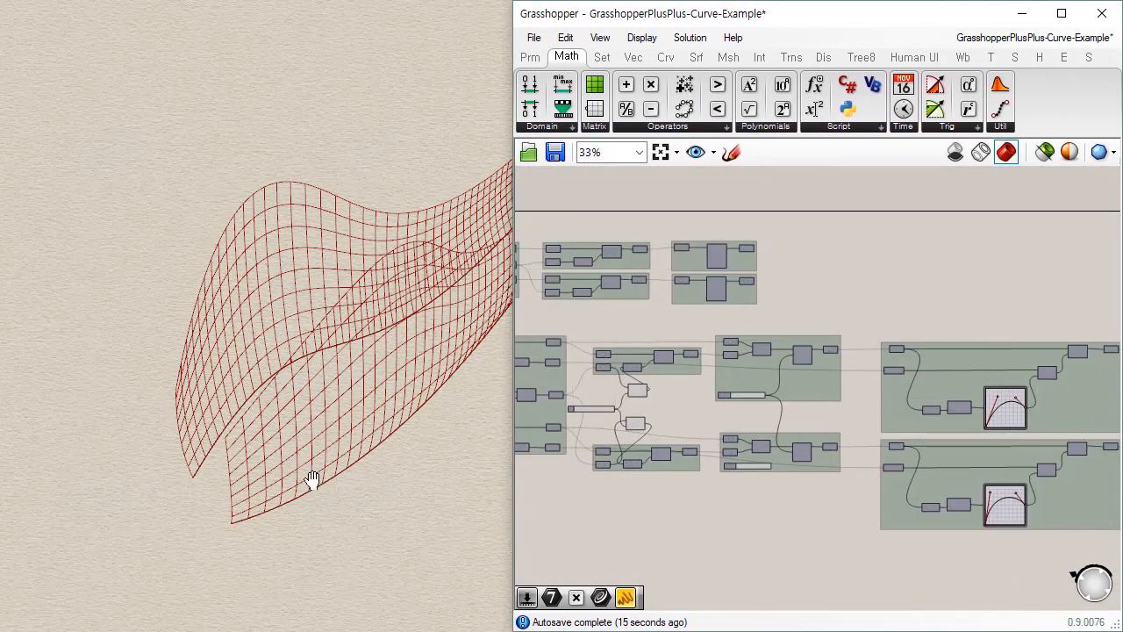
pyautogui.keyDown('shift'); pyautogui.moveTo(311, 483); pyautogui.dragTo(210, 487, button='right'); pyautogui.keyUp('shift')
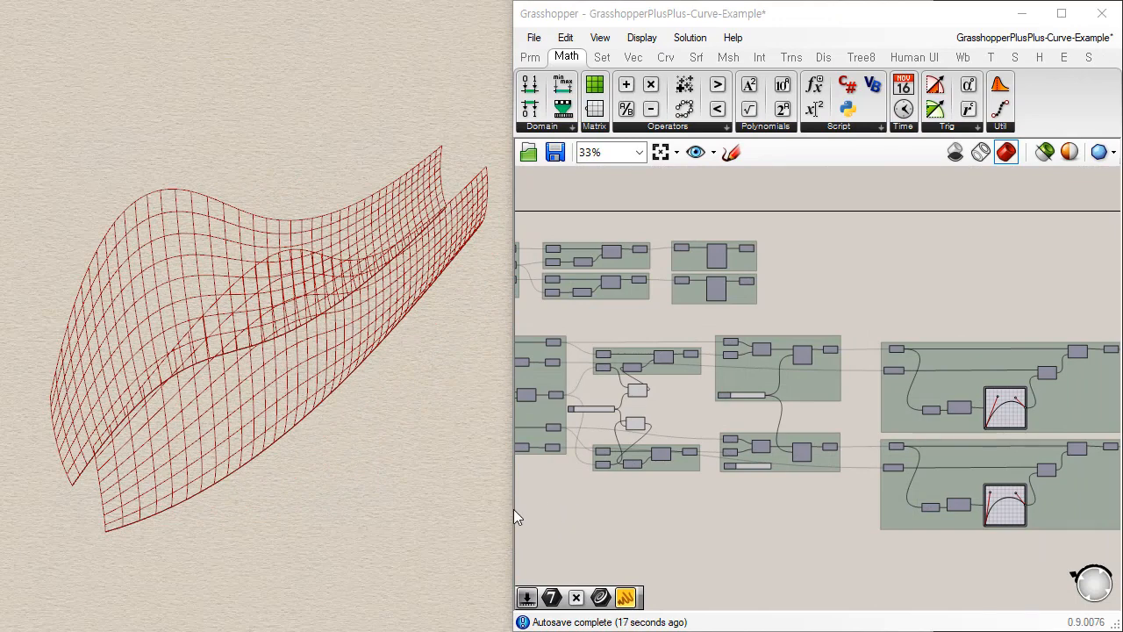
pyautogui.moveTo(513, 511); pyautogui.dragTo(275, 478)
pyautogui.scroll(-4, 575, 413)
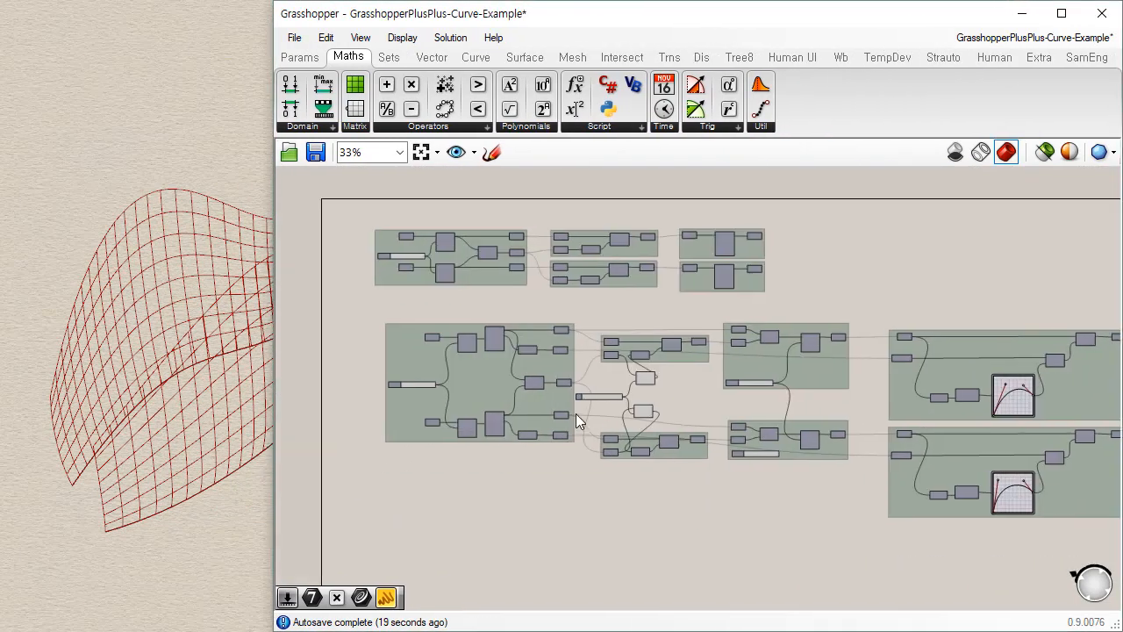
# Examine the short definition above the grid definition, following its Divide Curve, Move and Interpolate groups from the input curves to the output curves
pyautogui.moveTo(426, 275); pyautogui.dragTo(695, 355)
pyautogui.moveTo(541, 346); pyautogui.dragTo(508, 352)
pyautogui.scroll(6, 508, 352)
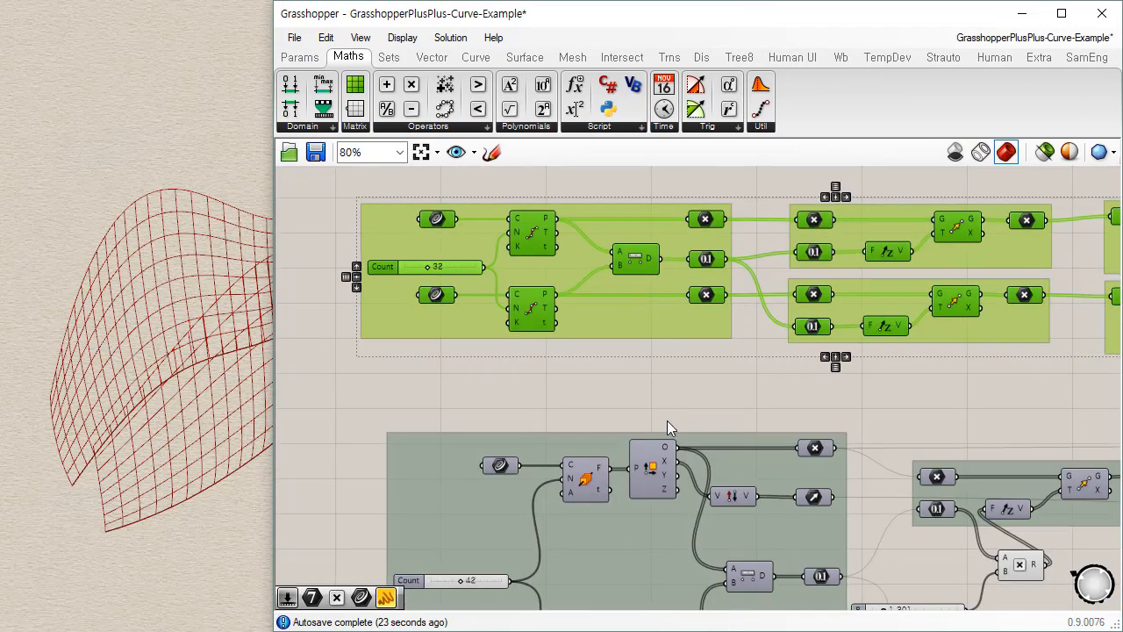
pyautogui.click(671, 392)
pyautogui.scroll(-4, 630, 404)
pyautogui.scroll(3, 554, 366)
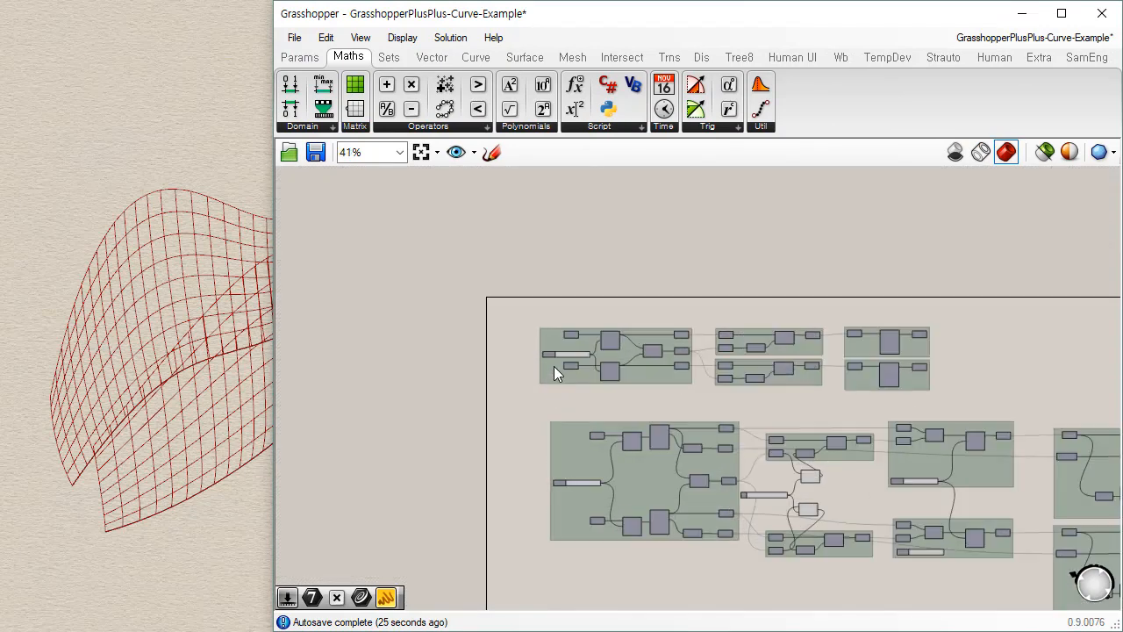
pyautogui.moveTo(742, 319); pyautogui.dragTo(614, 292, button='right')
pyautogui.scroll(2, 568, 303)
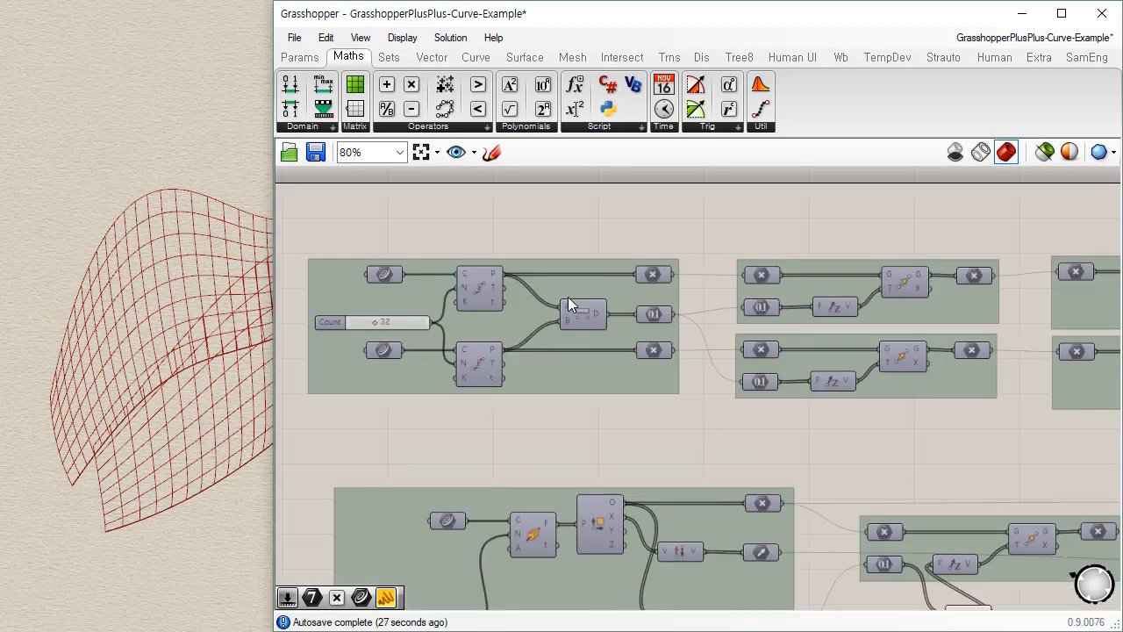
pyautogui.moveTo(758, 445); pyautogui.dragTo(661, 436, button='right')
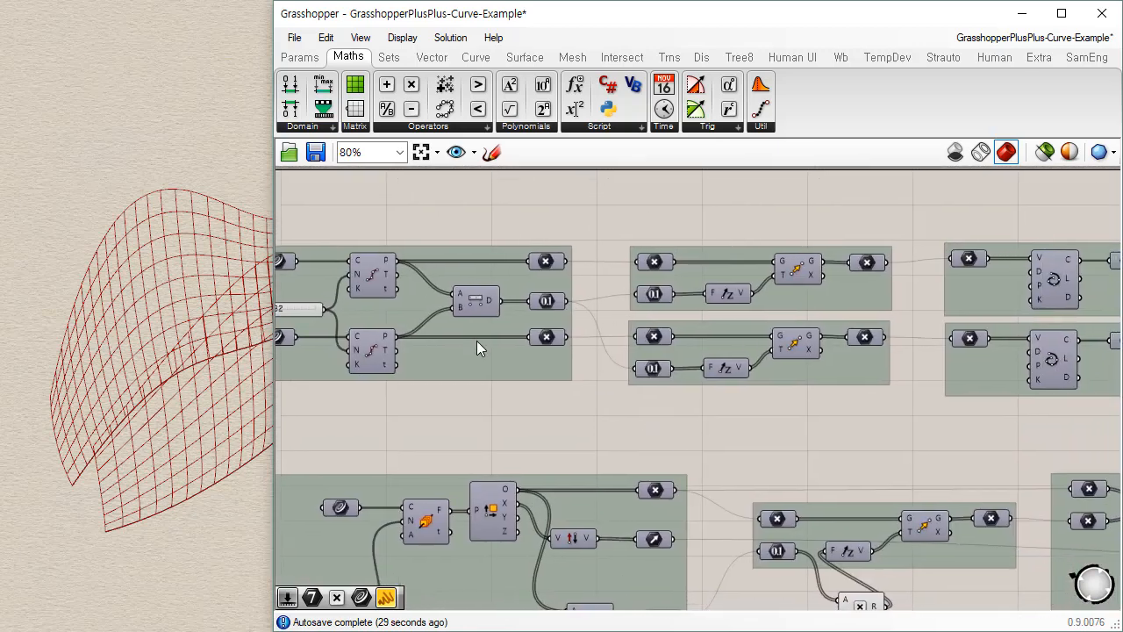
pyautogui.scroll(-3, 476, 344)
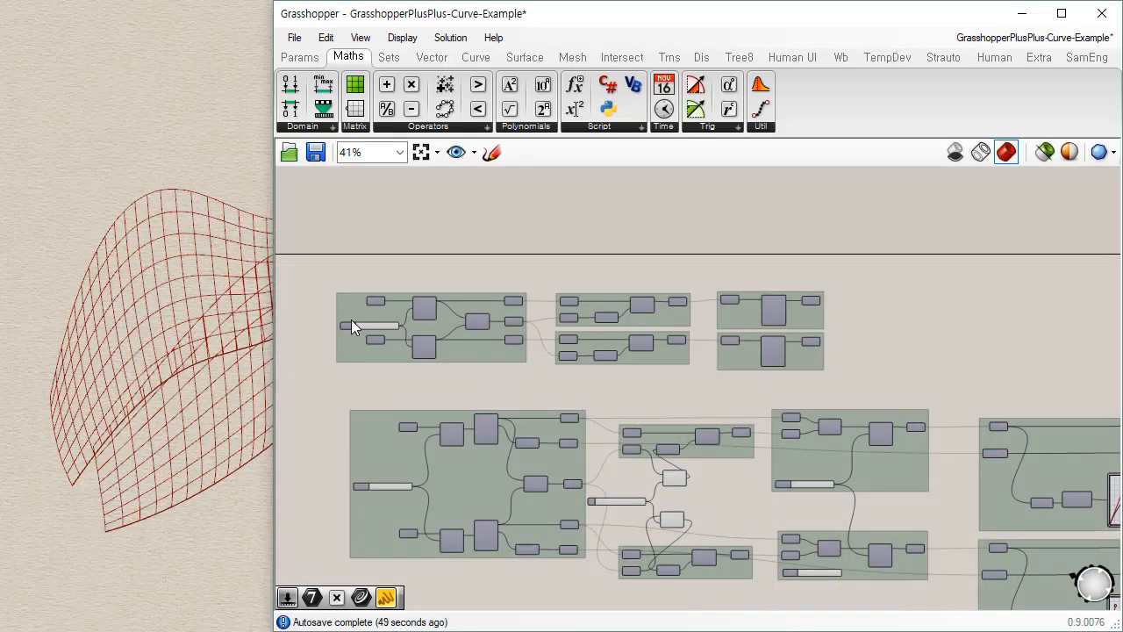
pyautogui.scroll(3, 351, 326)
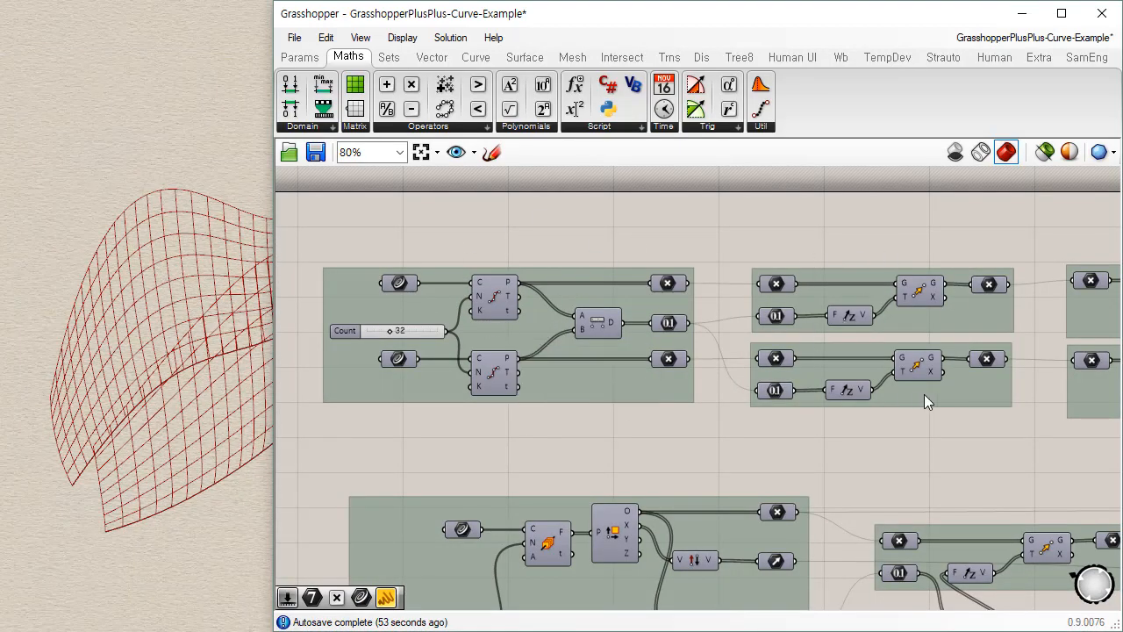
pyautogui.moveTo(867, 243); pyautogui.dragTo(684, 253, button='right')
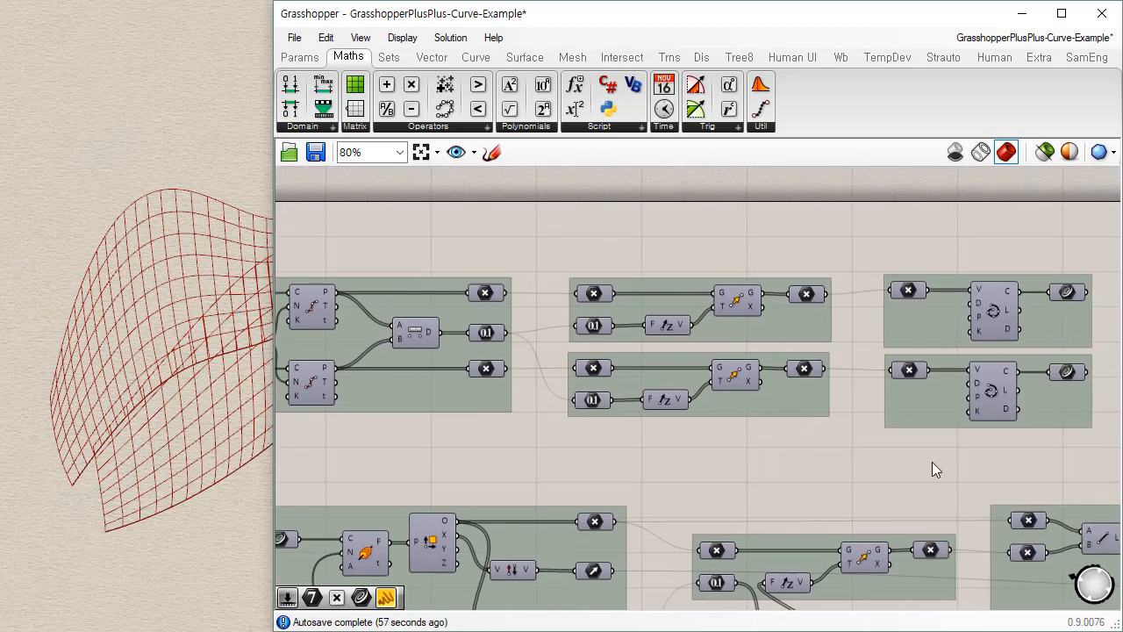
pyautogui.moveTo(1020, 348); pyautogui.dragTo(878, 328, button='right')
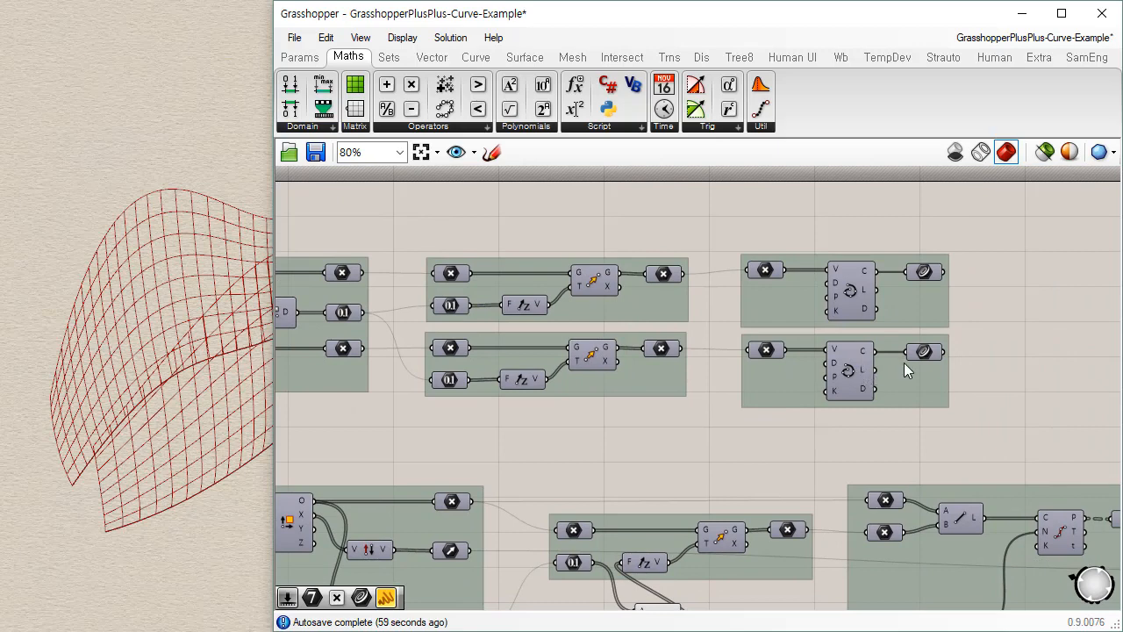
pyautogui.scroll(-2, 904, 362)
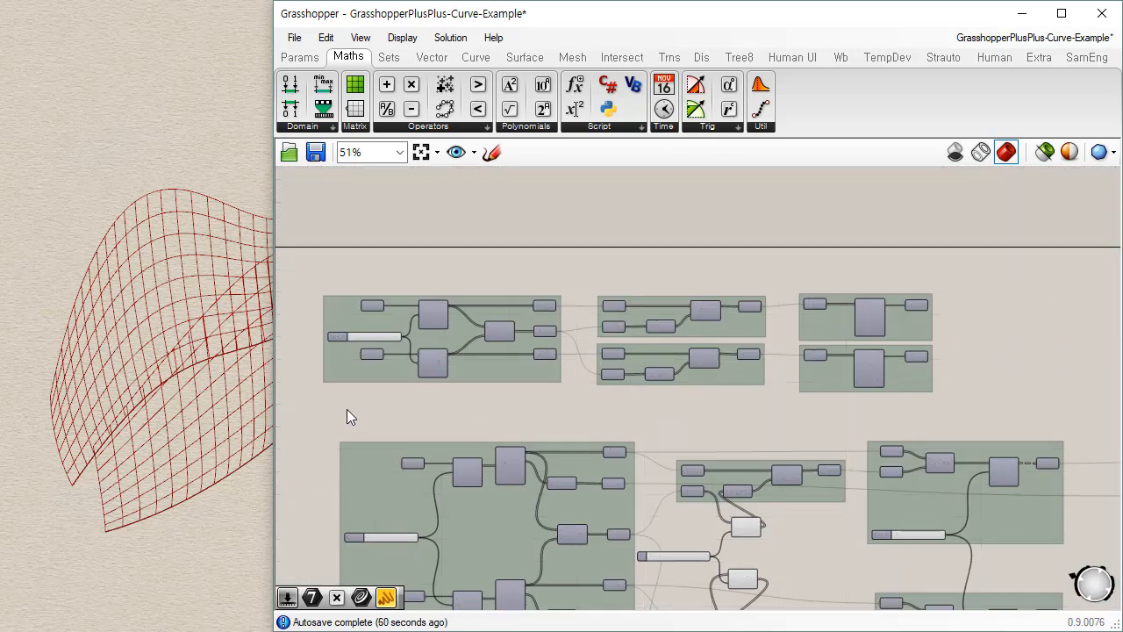
pyautogui.moveTo(347, 418); pyautogui.dragTo(387, 409, button='right')
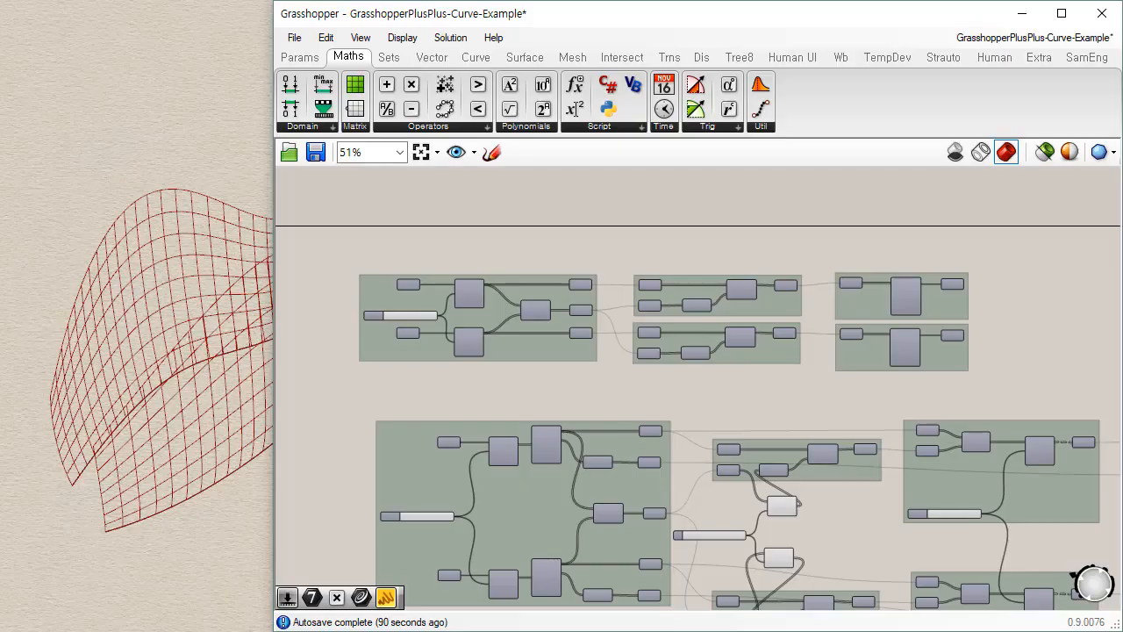
pyautogui.moveTo(597, 392); pyautogui.dragTo(676, 388, button='right')
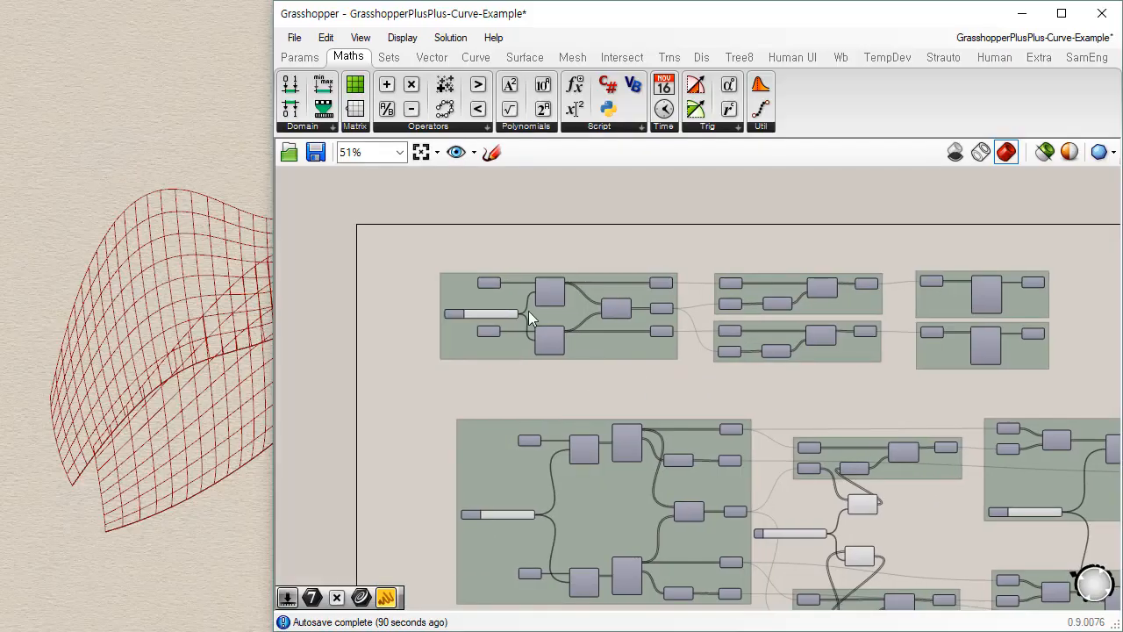
pyautogui.scroll(2, 523, 311)
pyautogui.moveTo(990, 432); pyautogui.dragTo(622, 377, button='right')
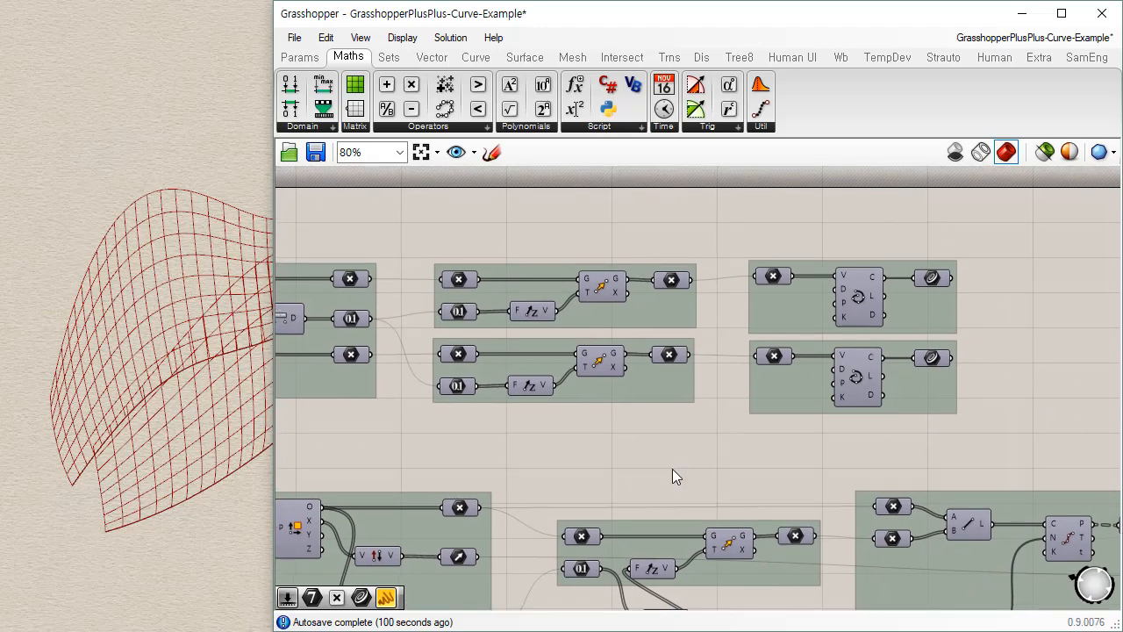
# Examine the grid definition from its Perp Frames group through the Line and Graph Mapper groups to the Interpolate groups
pyautogui.moveTo(672, 470); pyautogui.dragTo(816, 313, button='right')
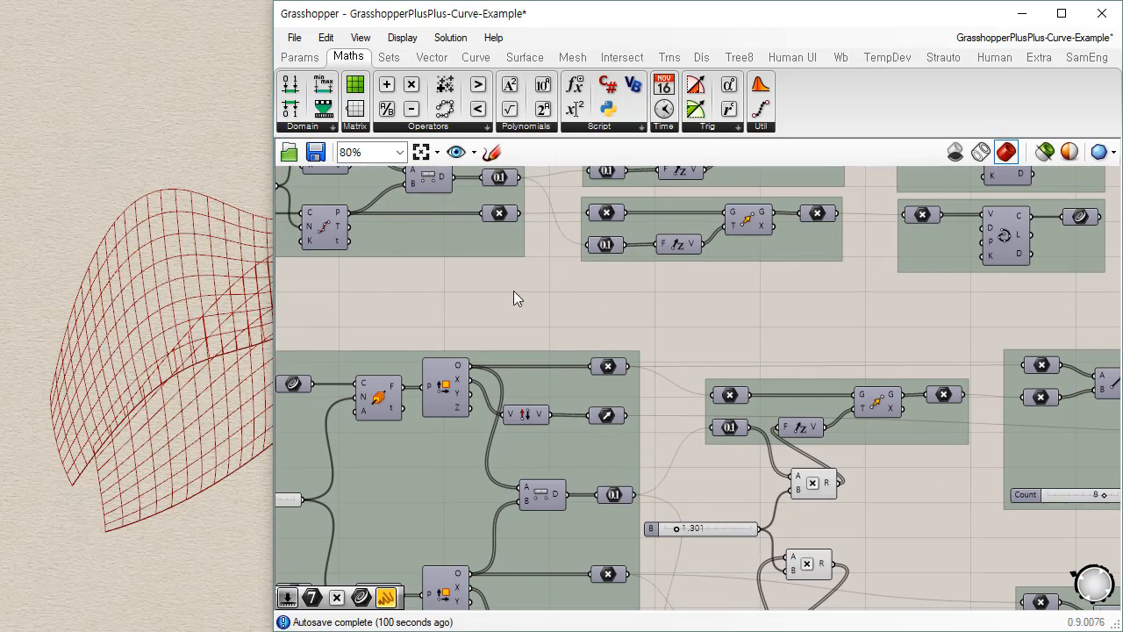
pyautogui.scroll(-5, 1034, 279)
pyautogui.moveTo(750, 553); pyautogui.dragTo(554, 477, button='right')
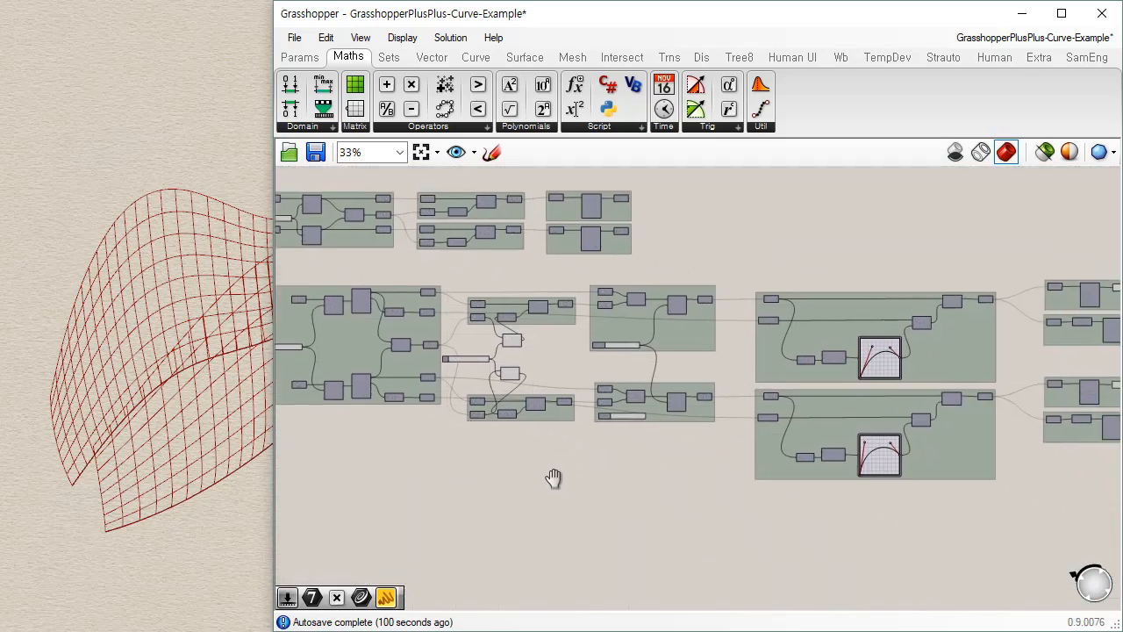
pyautogui.moveTo(819, 397); pyautogui.dragTo(639, 389, button='right')
pyautogui.moveTo(415, 427); pyautogui.dragTo(604, 386, button='right')
pyautogui.scroll(4, 930, 351)
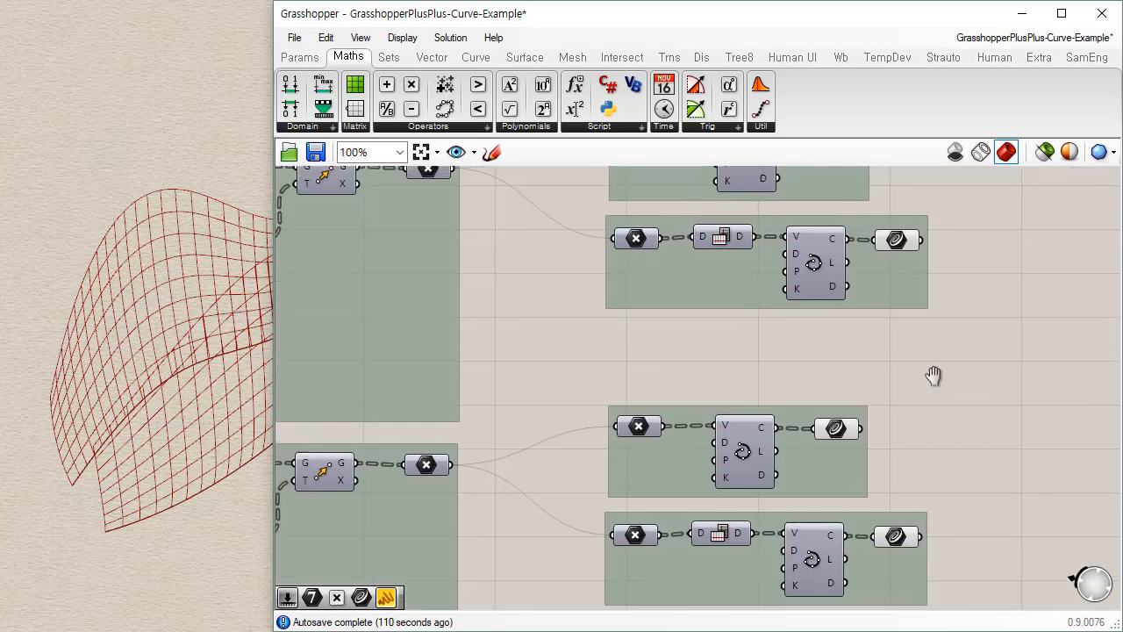
# Inspect the grid points in the uppermost Interpolate group's Point parameter with selected-only preview, and restore the full preview
pyautogui.moveTo(933, 376); pyautogui.dragTo(895, 424, button='right')
pyautogui.scroll(-1, 890, 421)
pyautogui.click(660, 223)
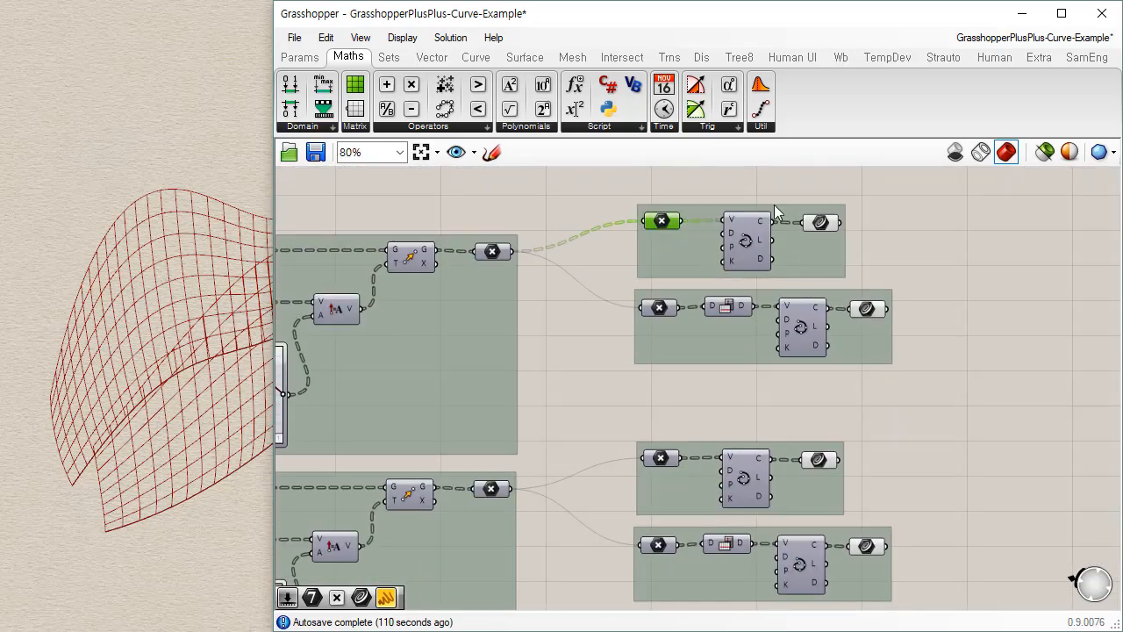
pyautogui.click(822, 225)
pyautogui.moveTo(662, 221); pyautogui.dragTo(664, 211)
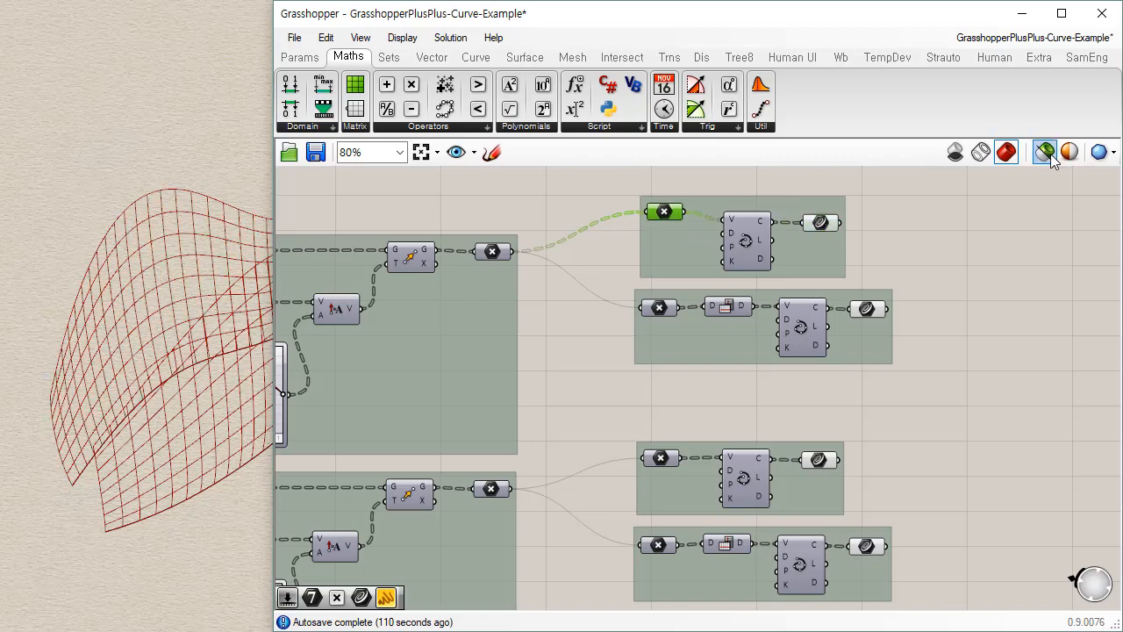
pyautogui.click(1044, 152)
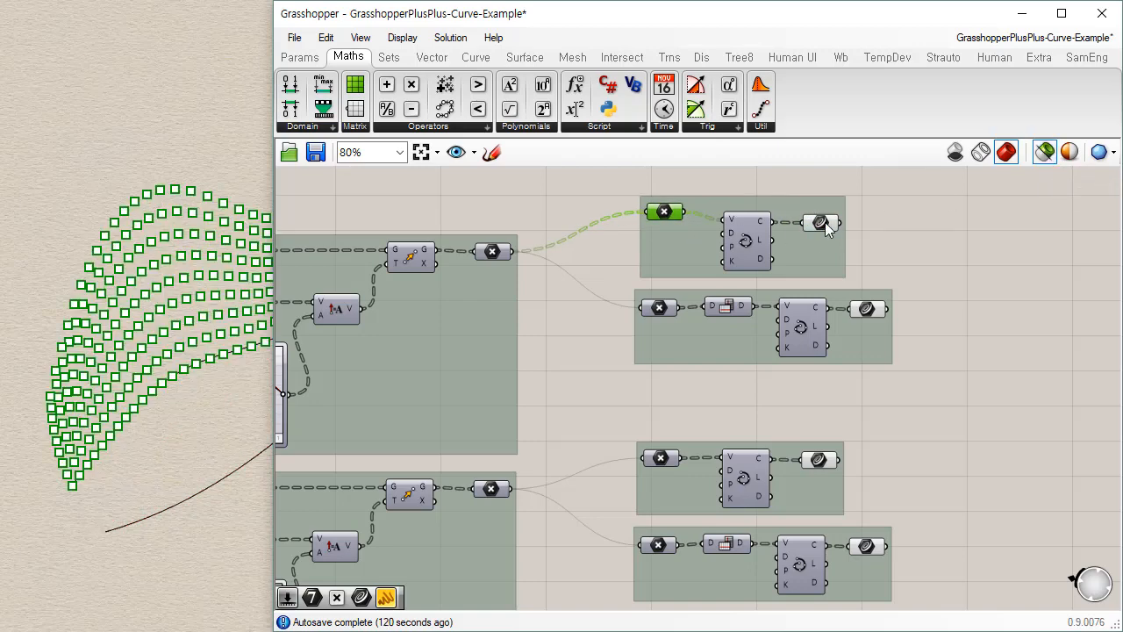
pyautogui.click(825, 222)
pyautogui.moveTo(678, 214); pyautogui.dragTo(685, 222)
pyautogui.click(1044, 153)
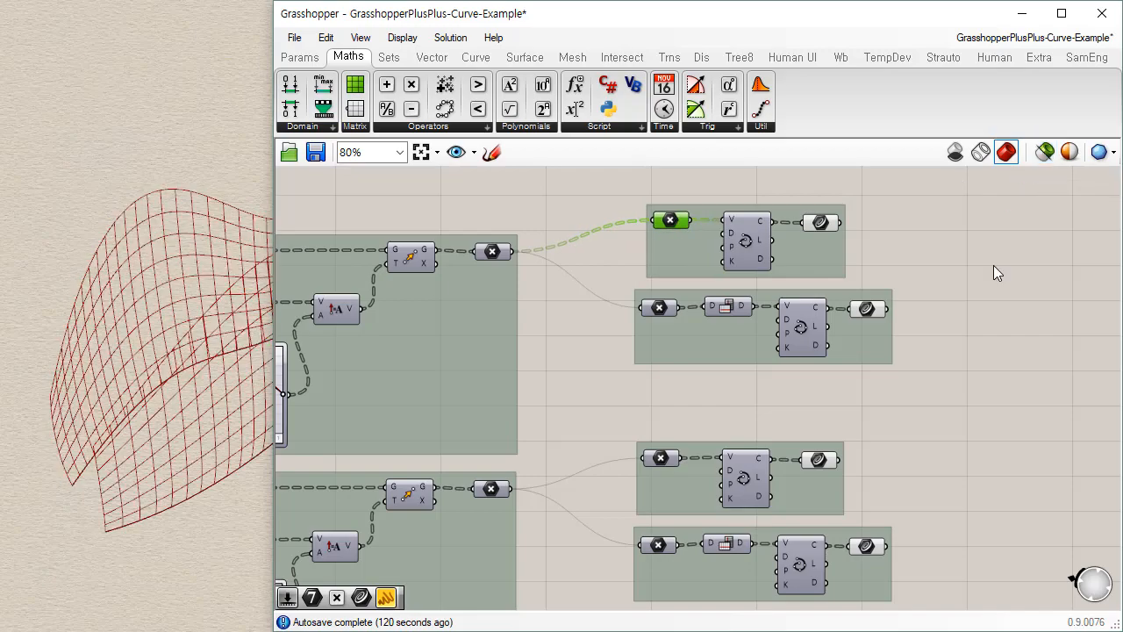